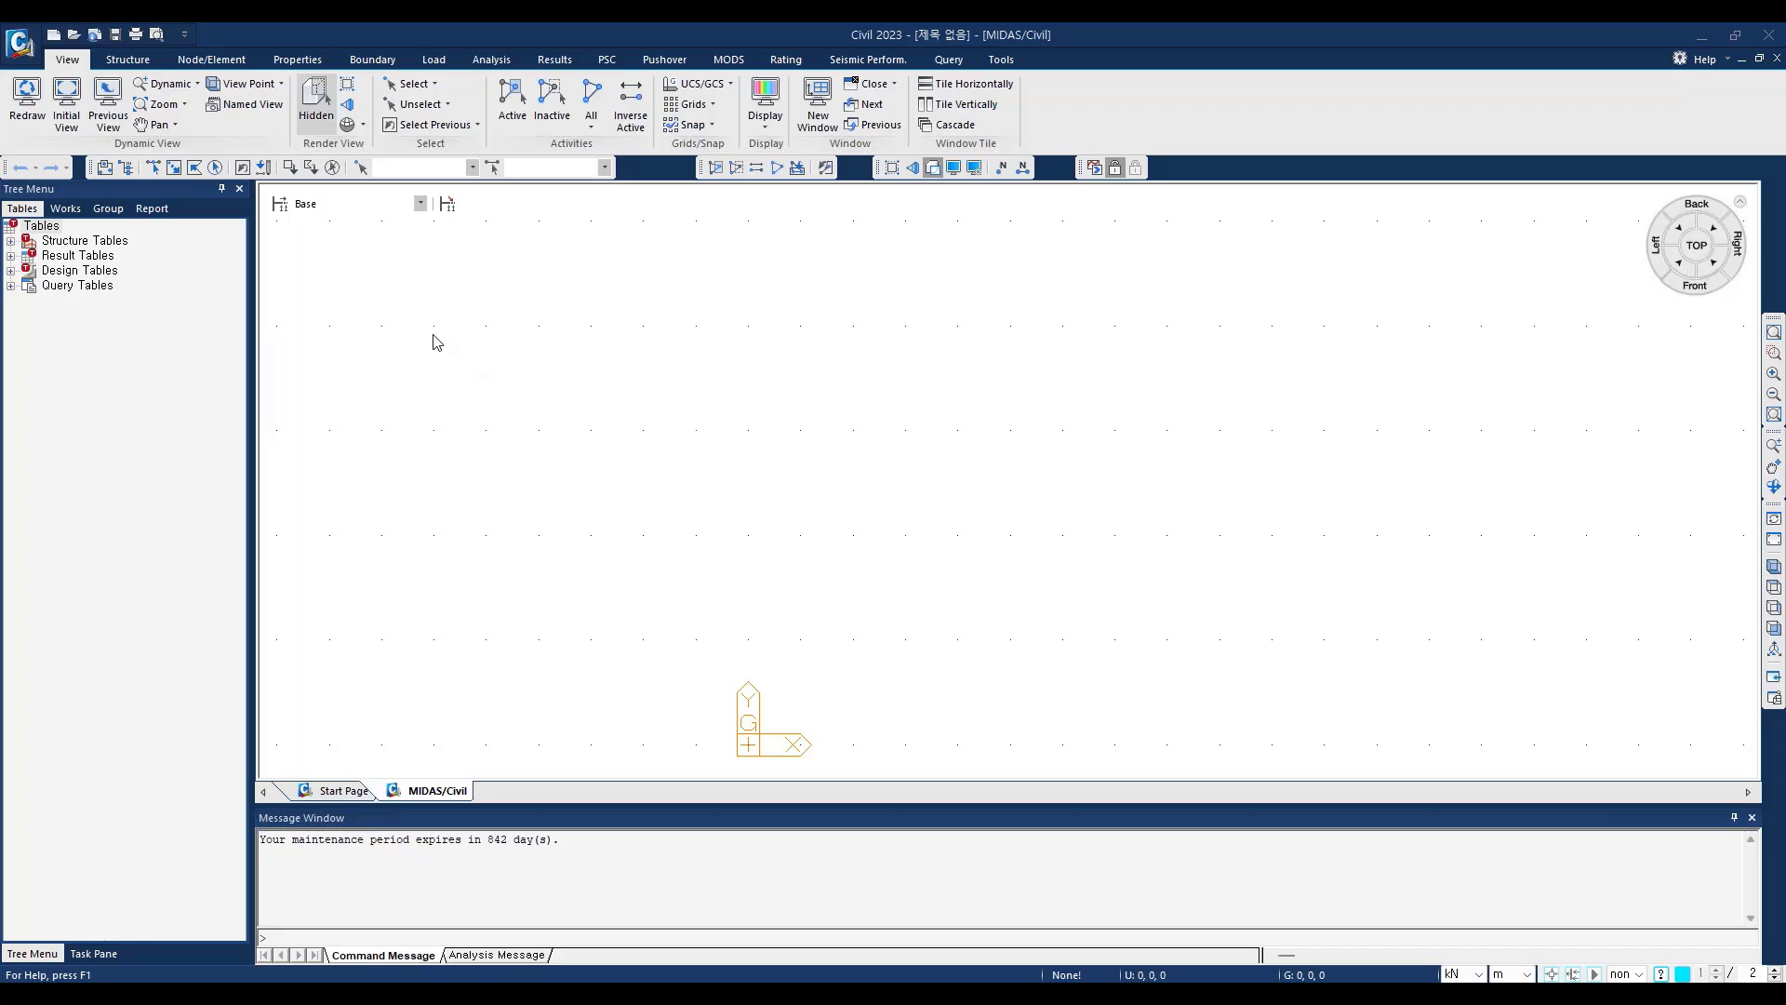
Step: Set the unit system's force unit to tonf (ton), with length in metres
{"action": "left_click", "coordinate": [1001, 60]}
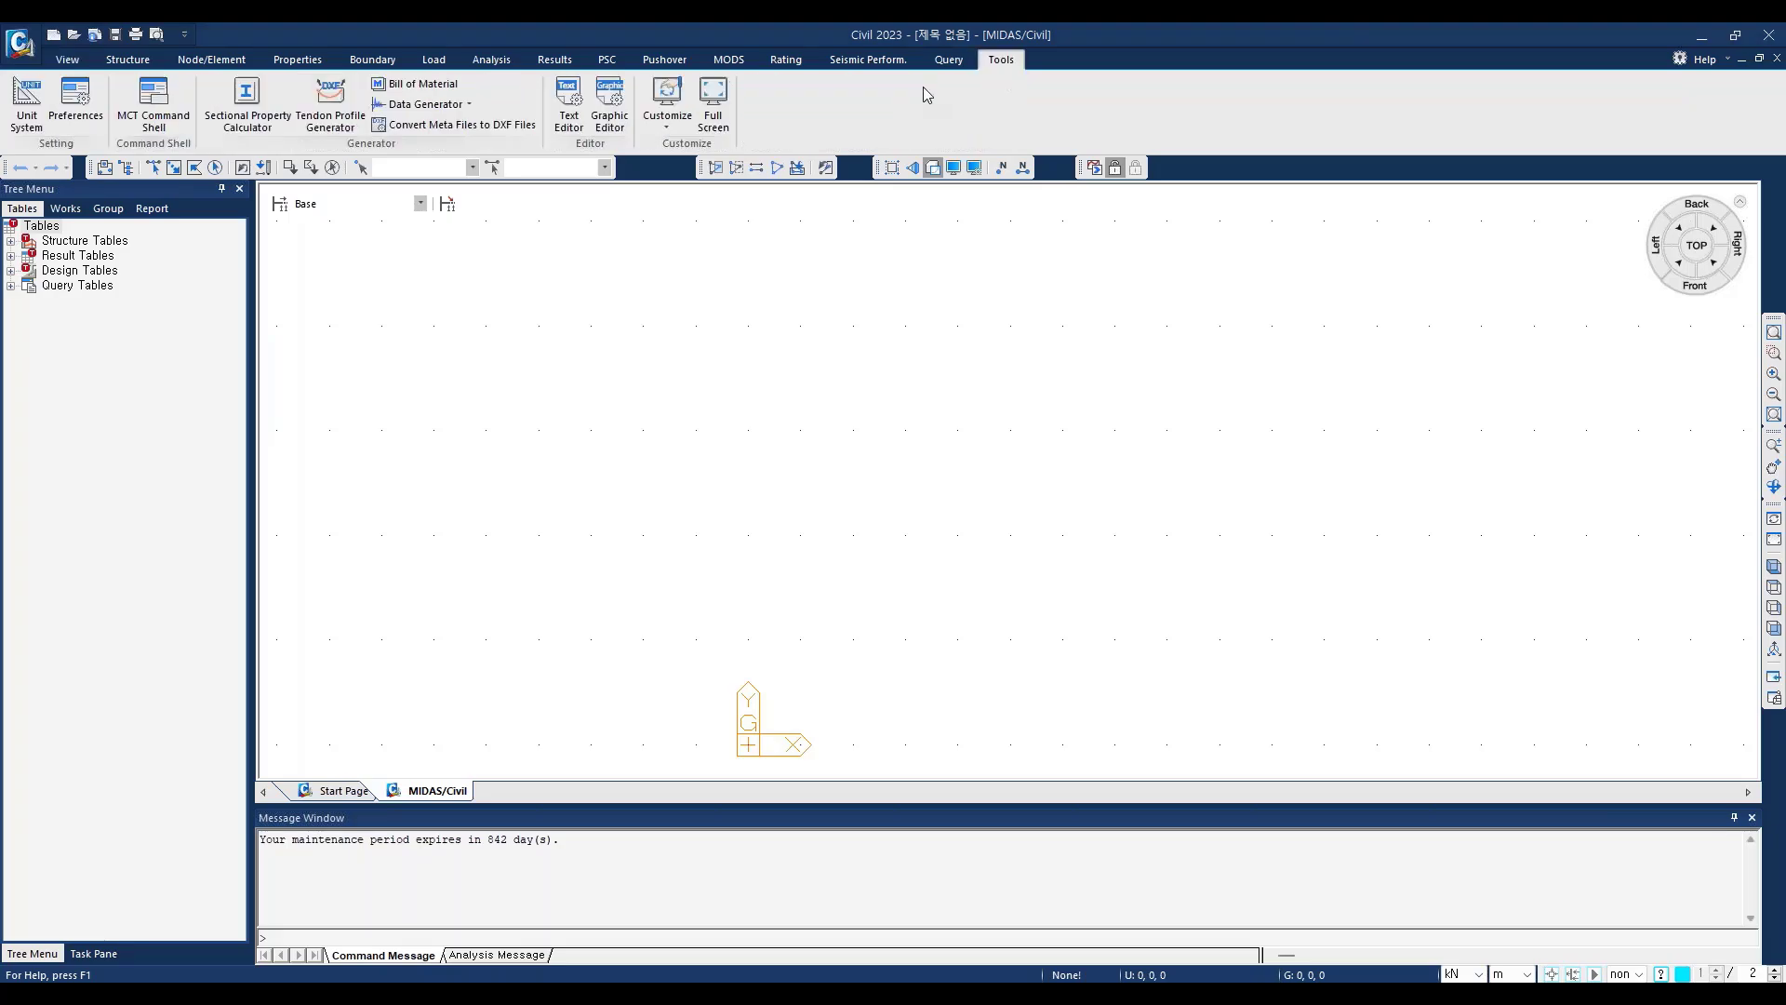
{"action": "left_click", "coordinate": [27, 101]}
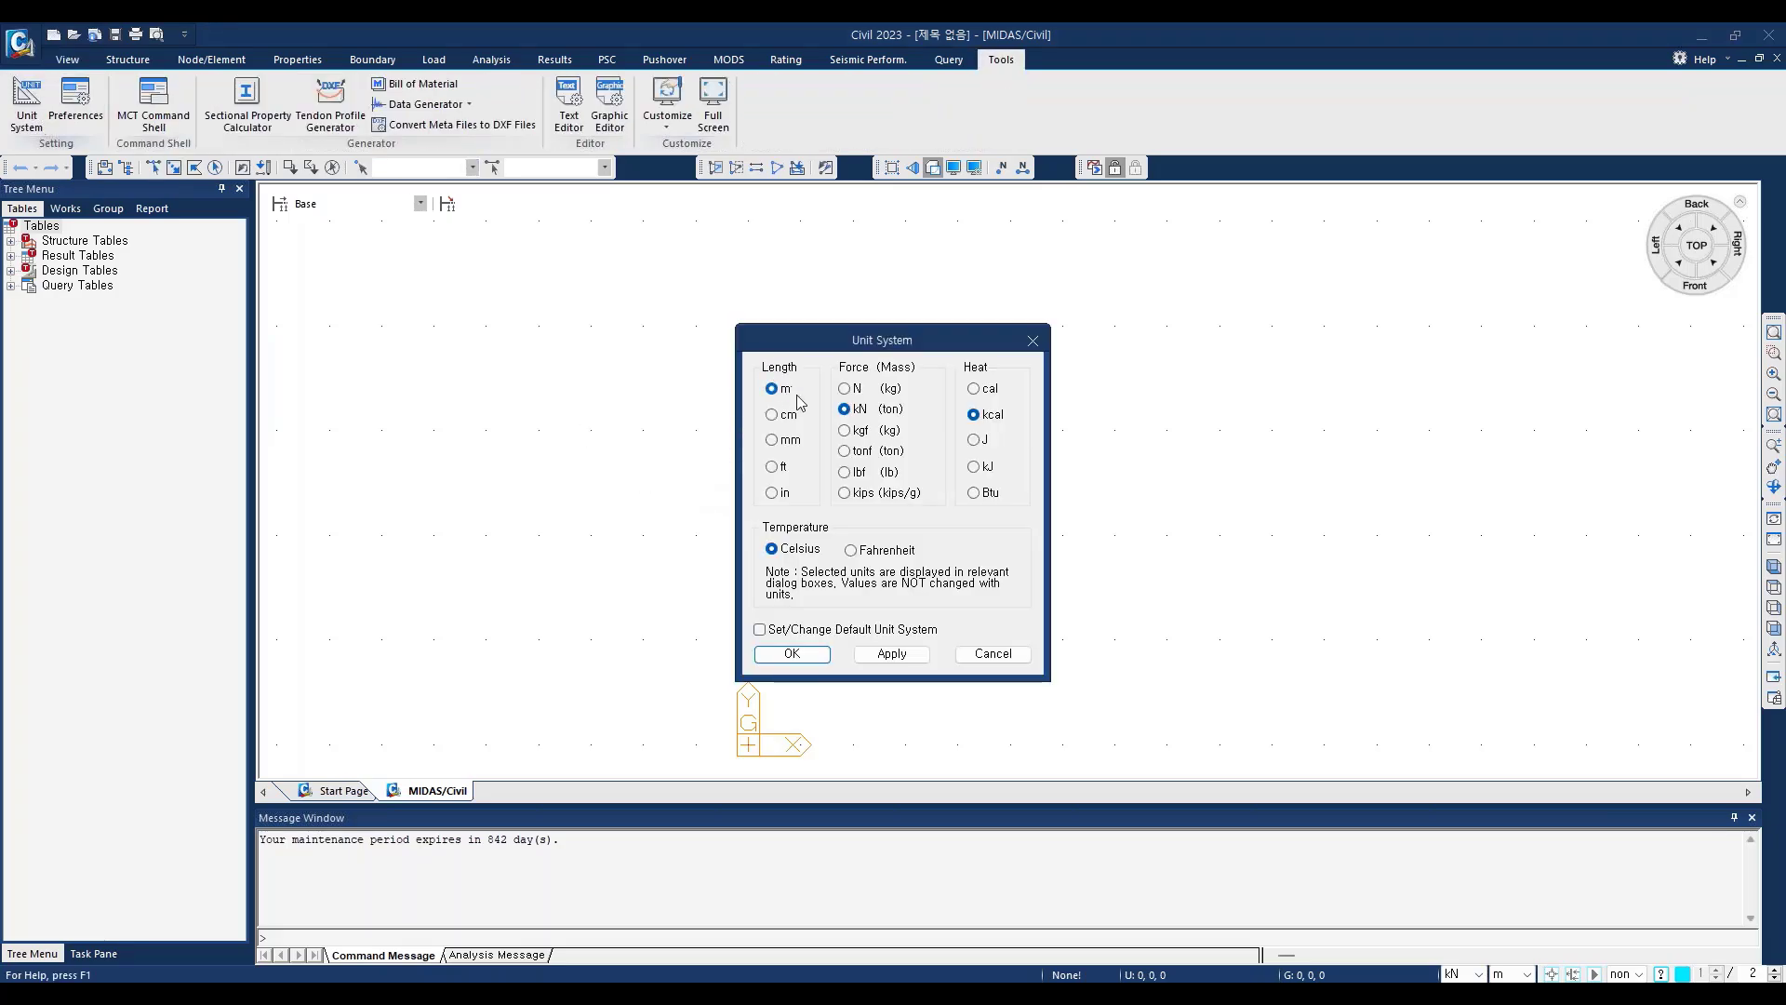
{"action": "left_click", "coordinate": [844, 452]}
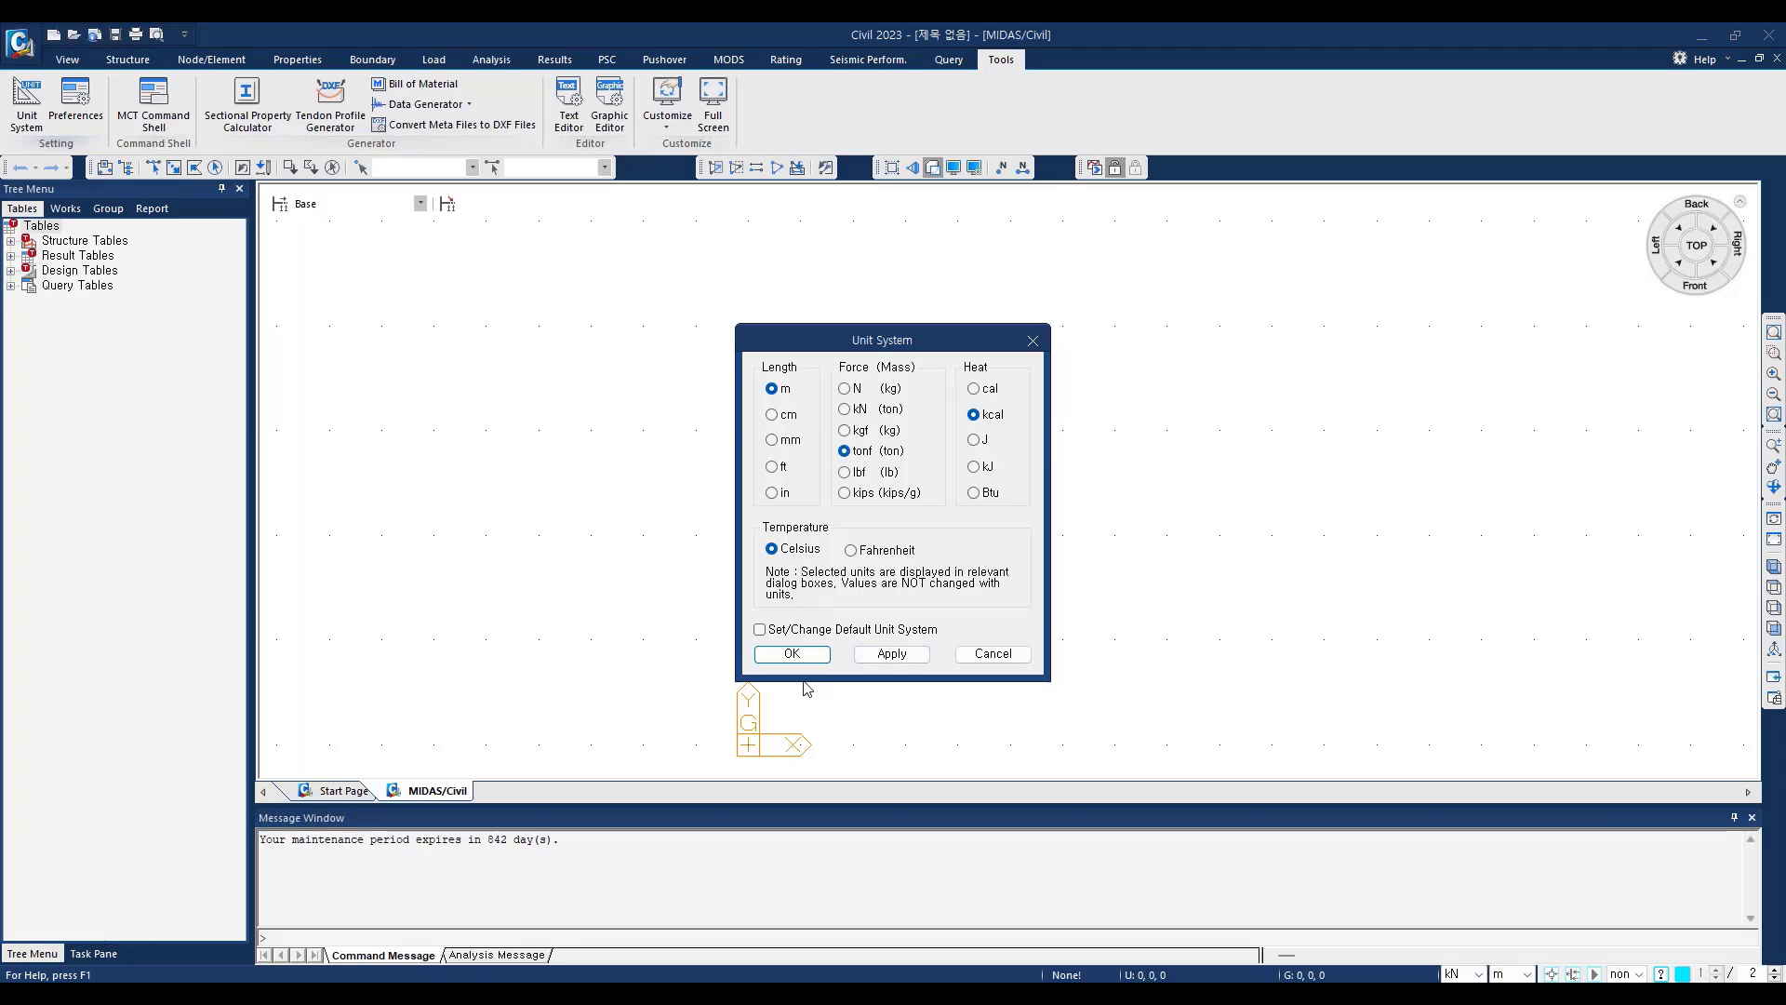
{"action": "left_click", "coordinate": [786, 654]}
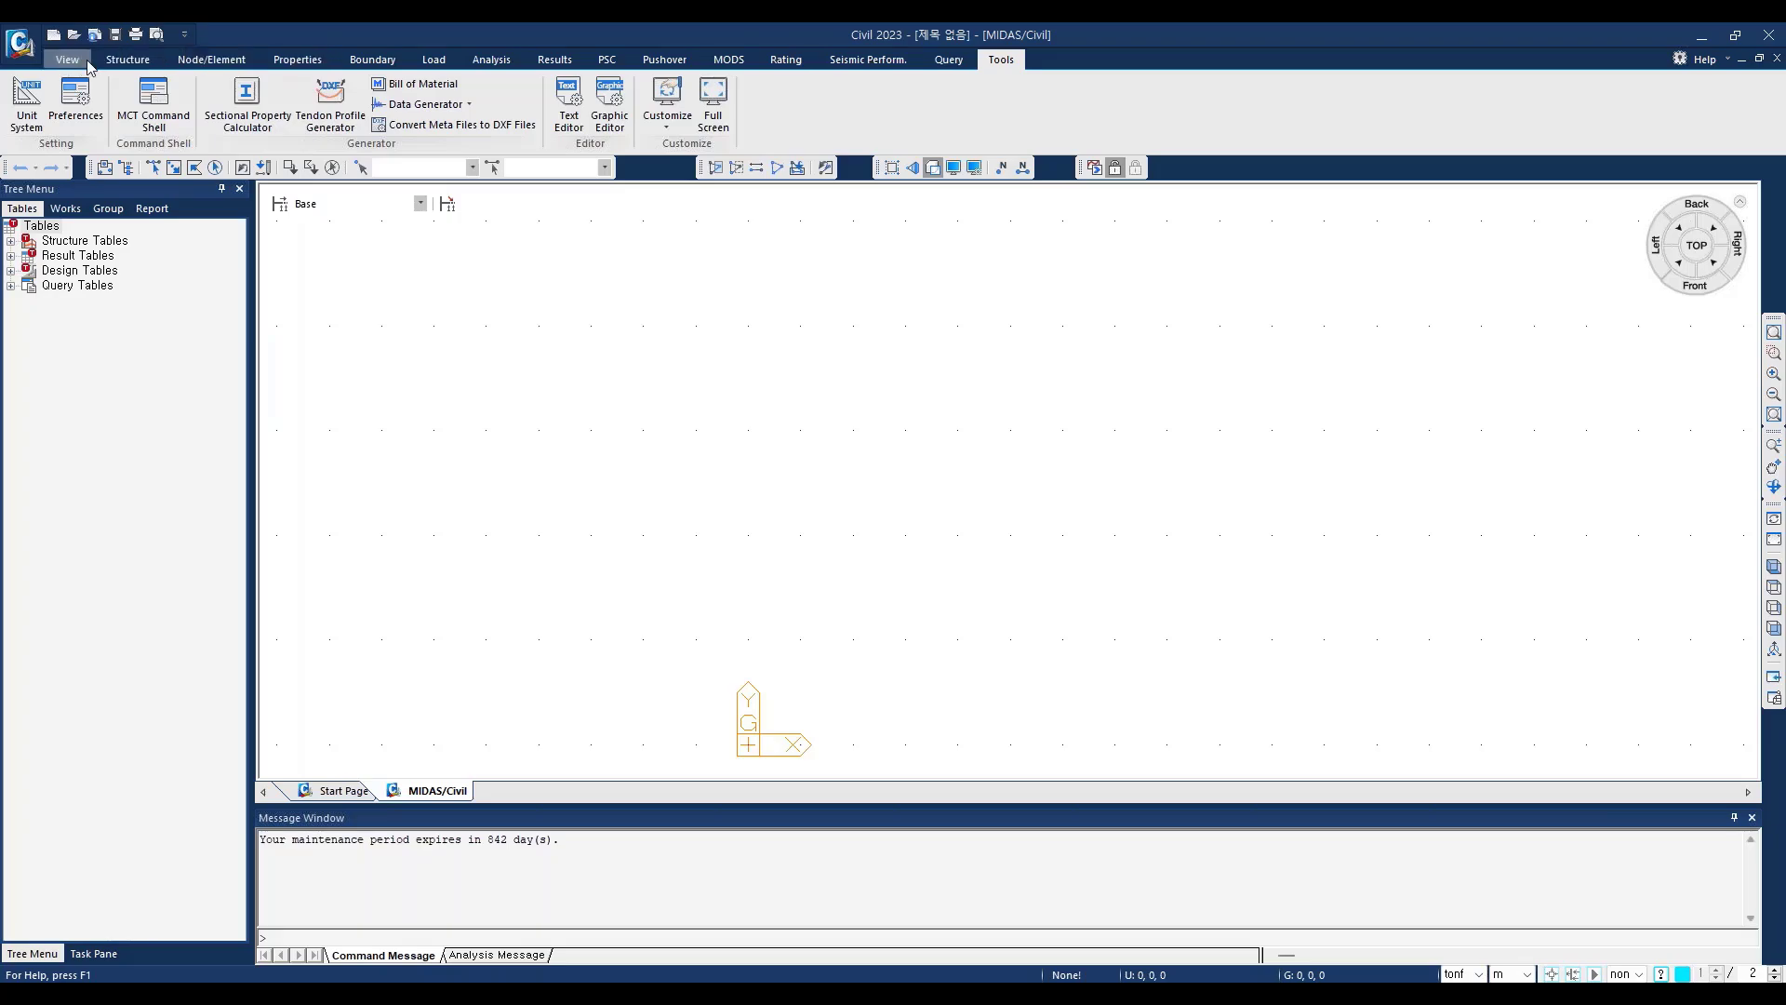
Step: Start a new material with design type Concrete and name it C400
{"action": "left_click", "coordinate": [285, 58]}
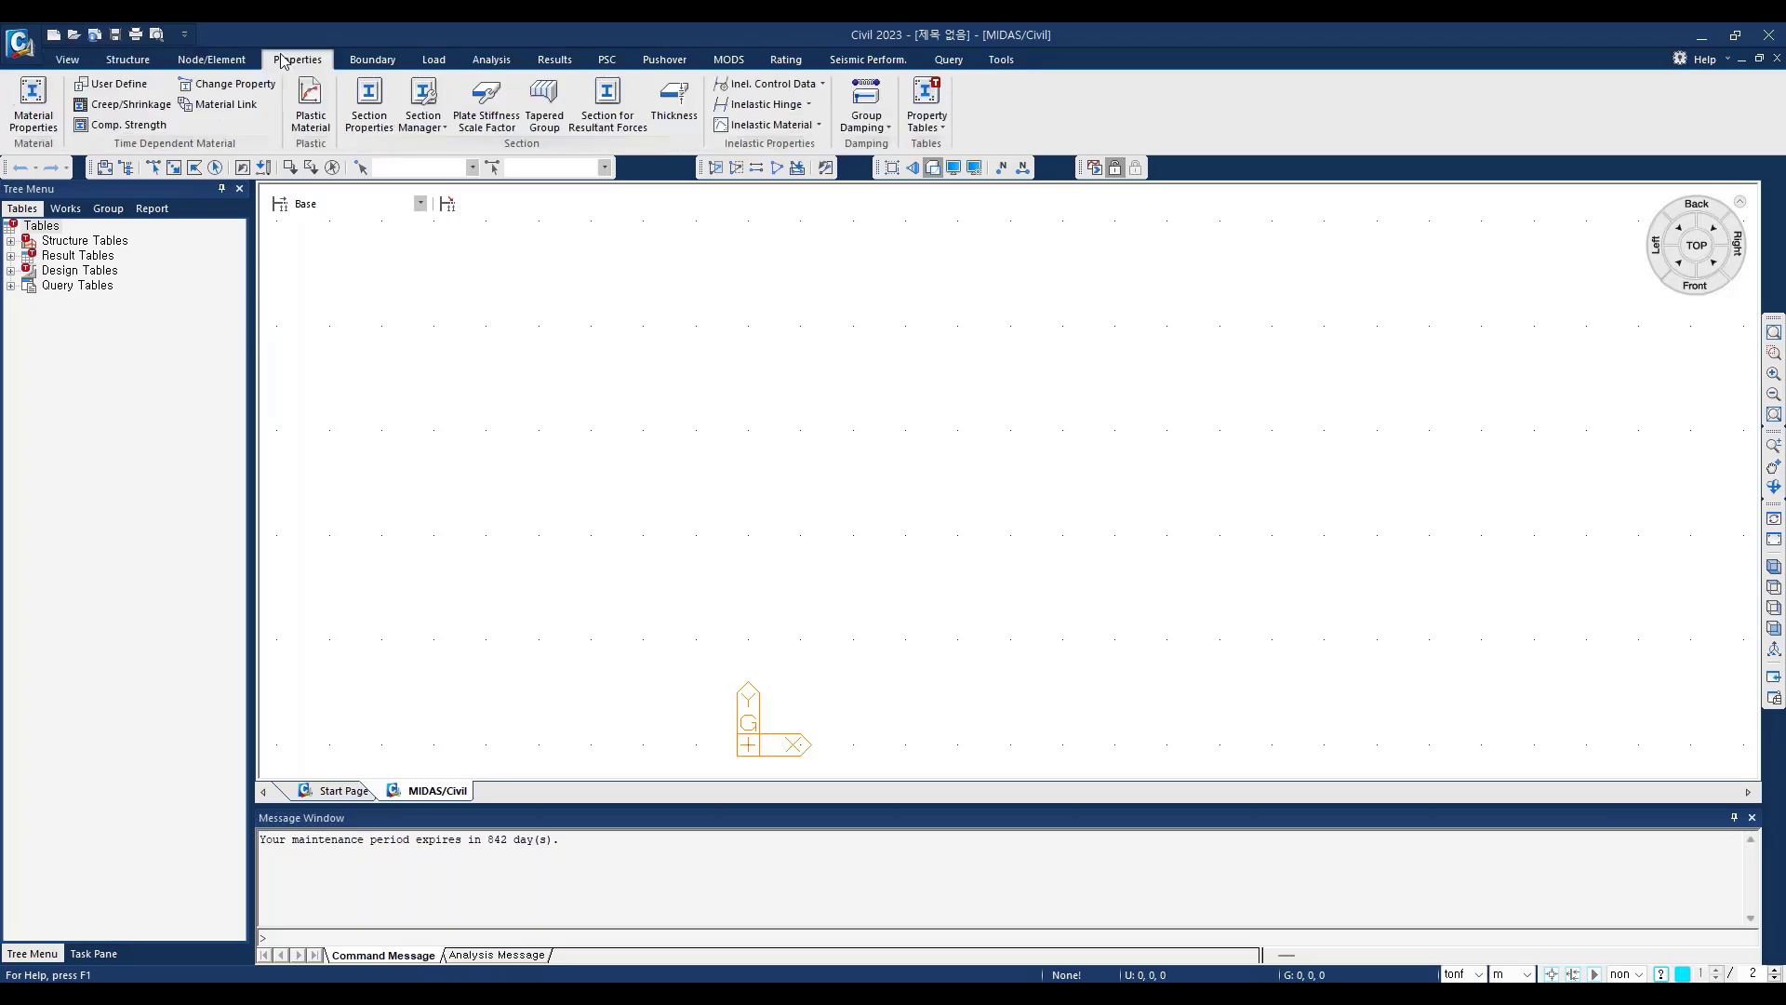
{"action": "left_click", "coordinate": [32, 119]}
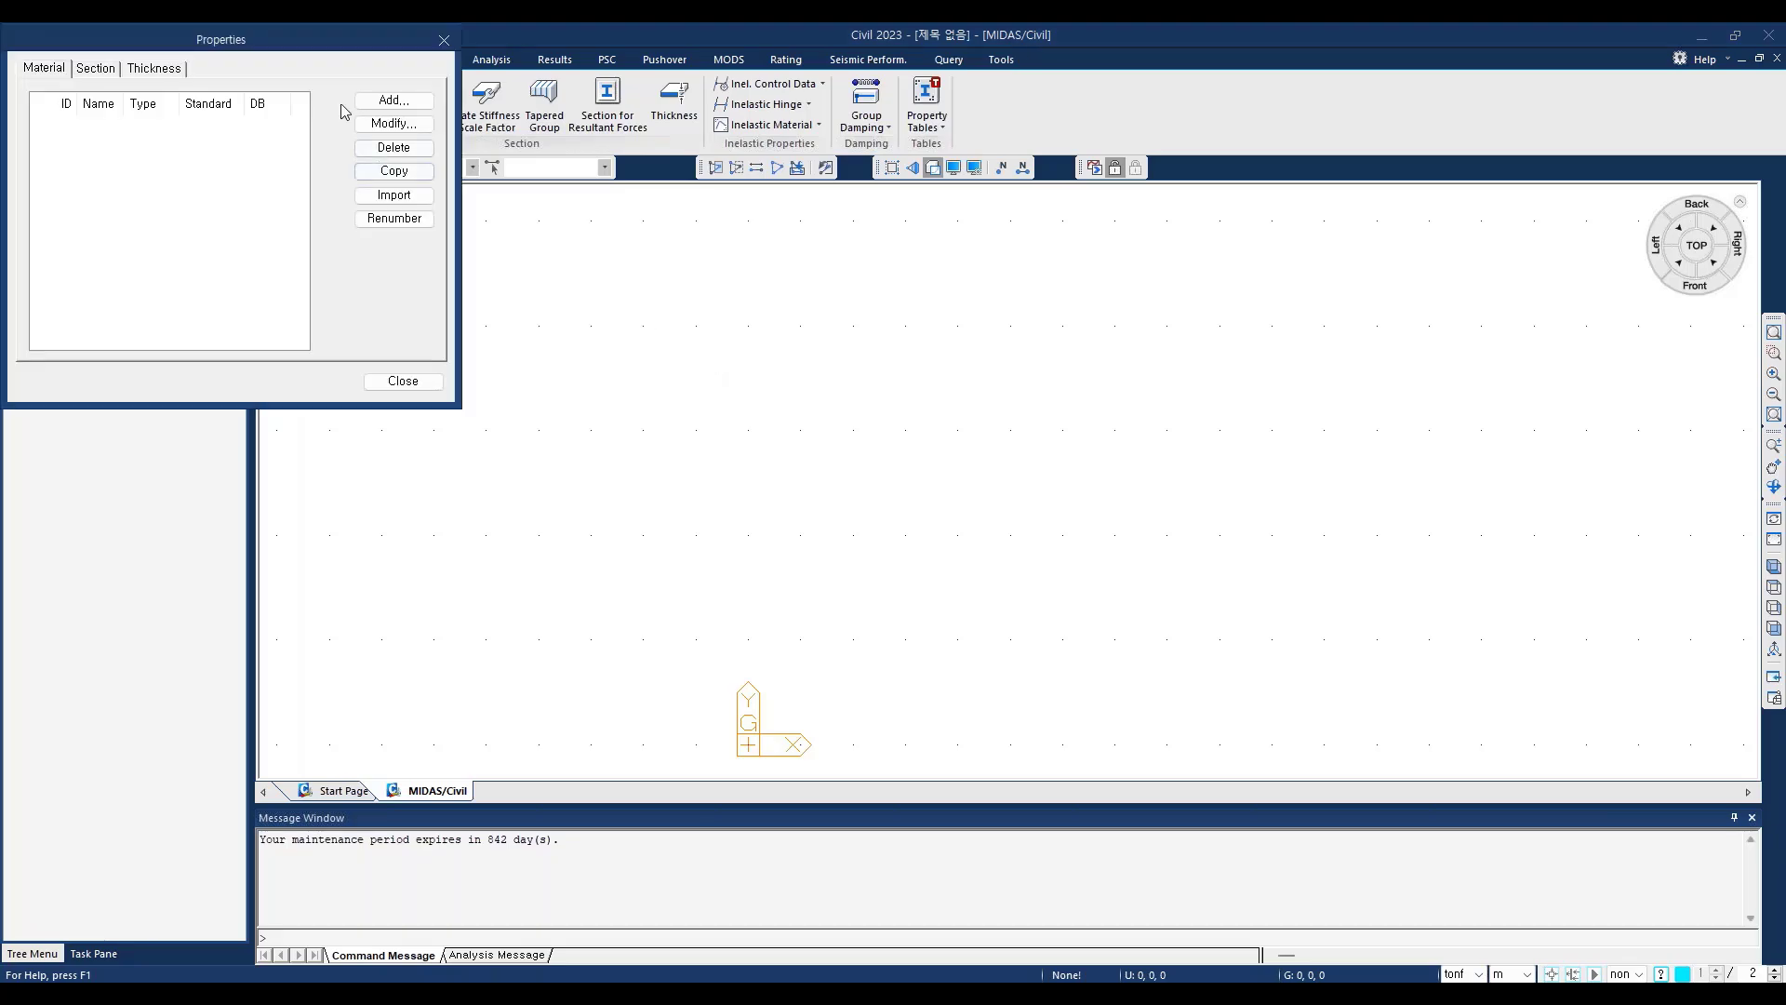
{"action": "left_click_drag", "start_coordinate": [312, 42], "coordinate": [762, 223]}
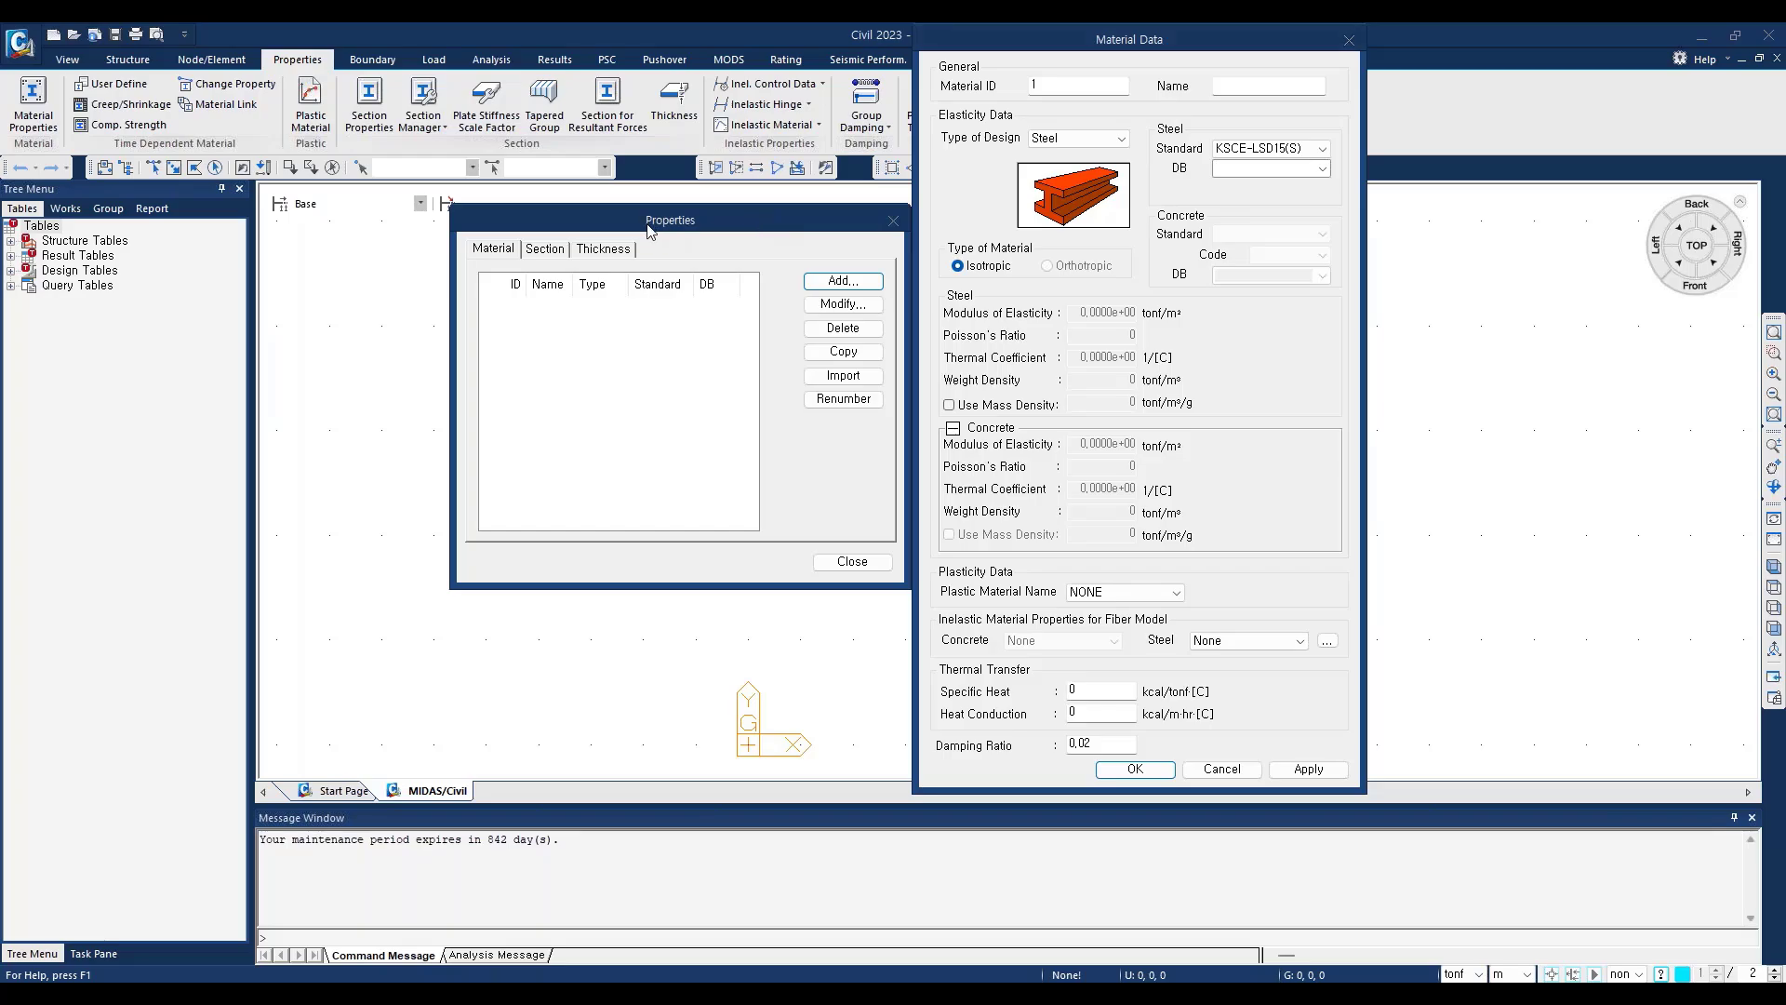
{"action": "left_click_drag", "start_coordinate": [1020, 49], "coordinate": [667, 88]}
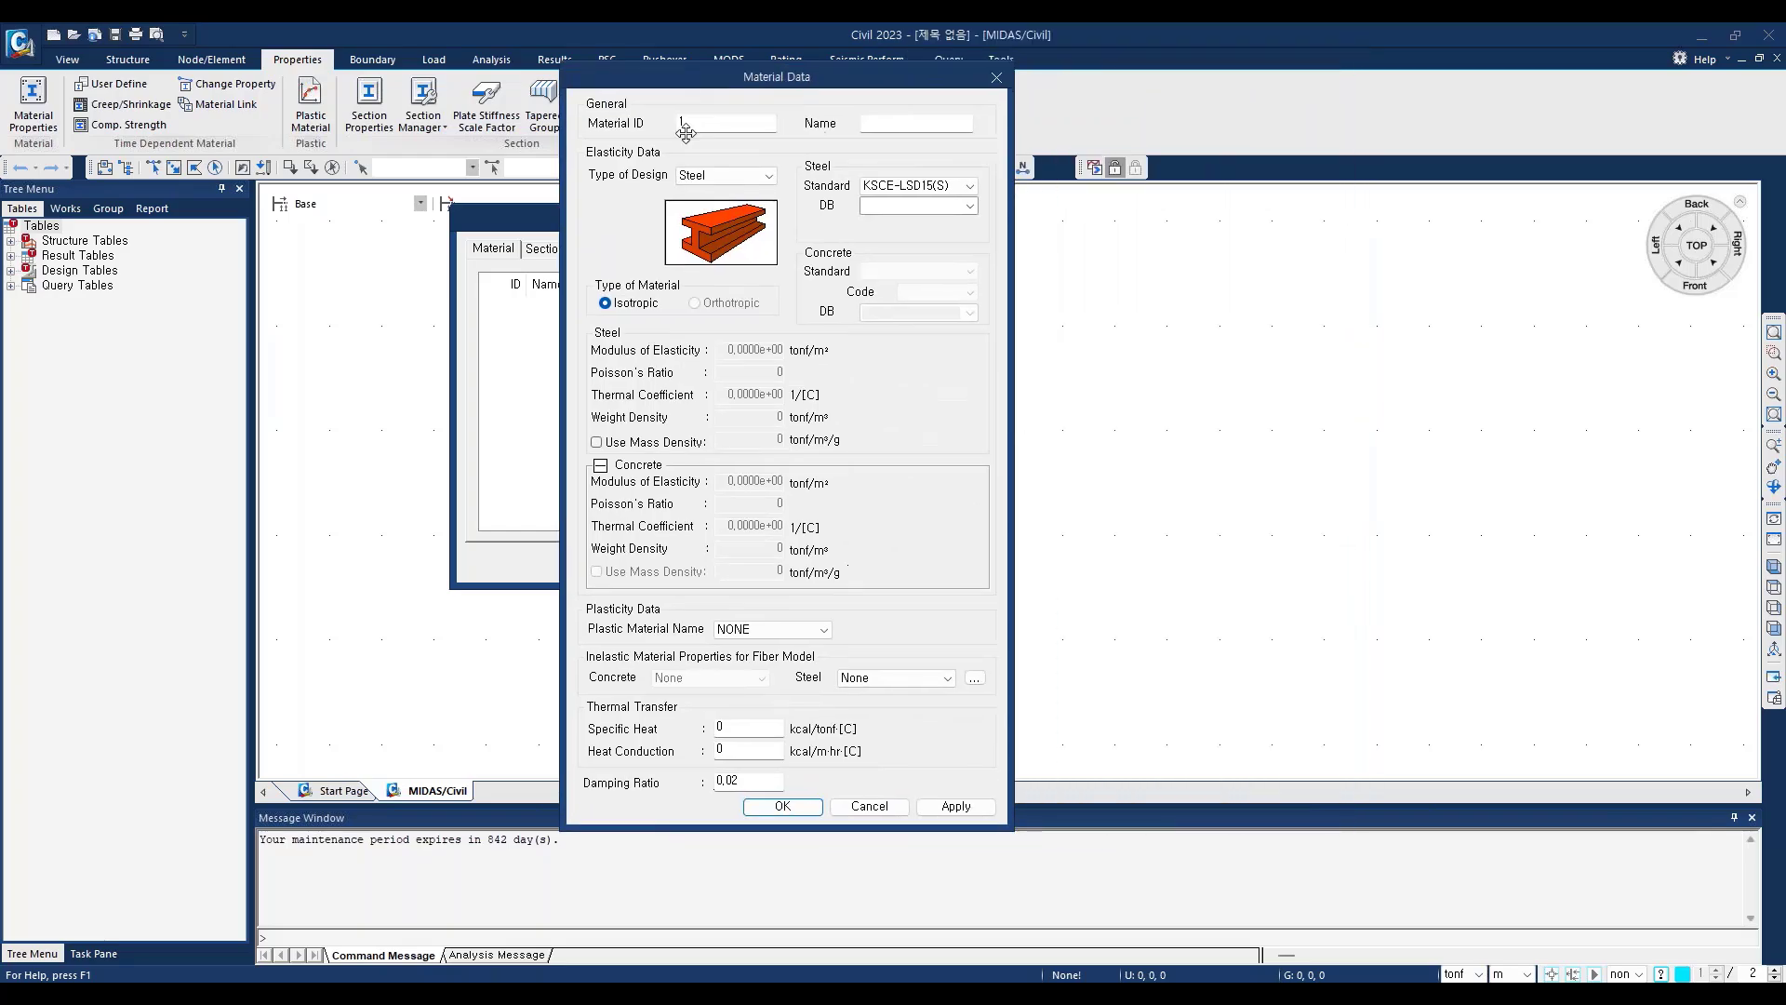
{"action": "left_click", "coordinate": [768, 175]}
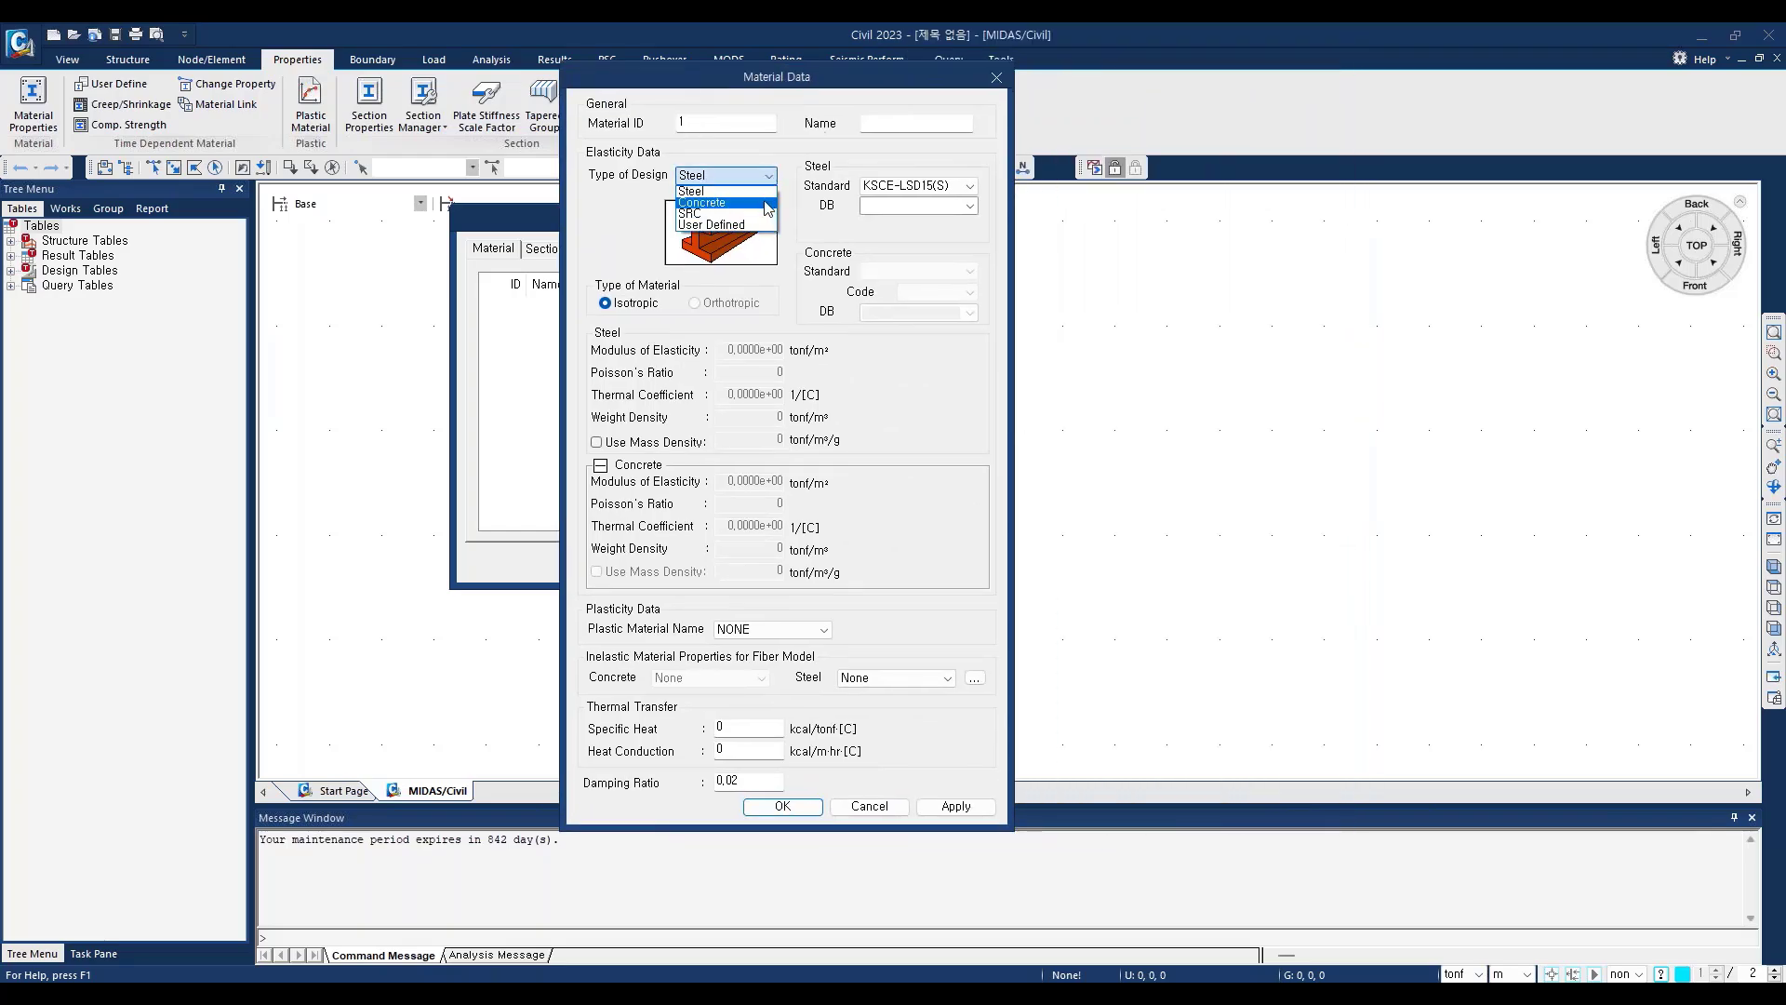
{"action": "left_click", "coordinate": [769, 202]}
{"action": "left_click", "coordinate": [902, 121]}
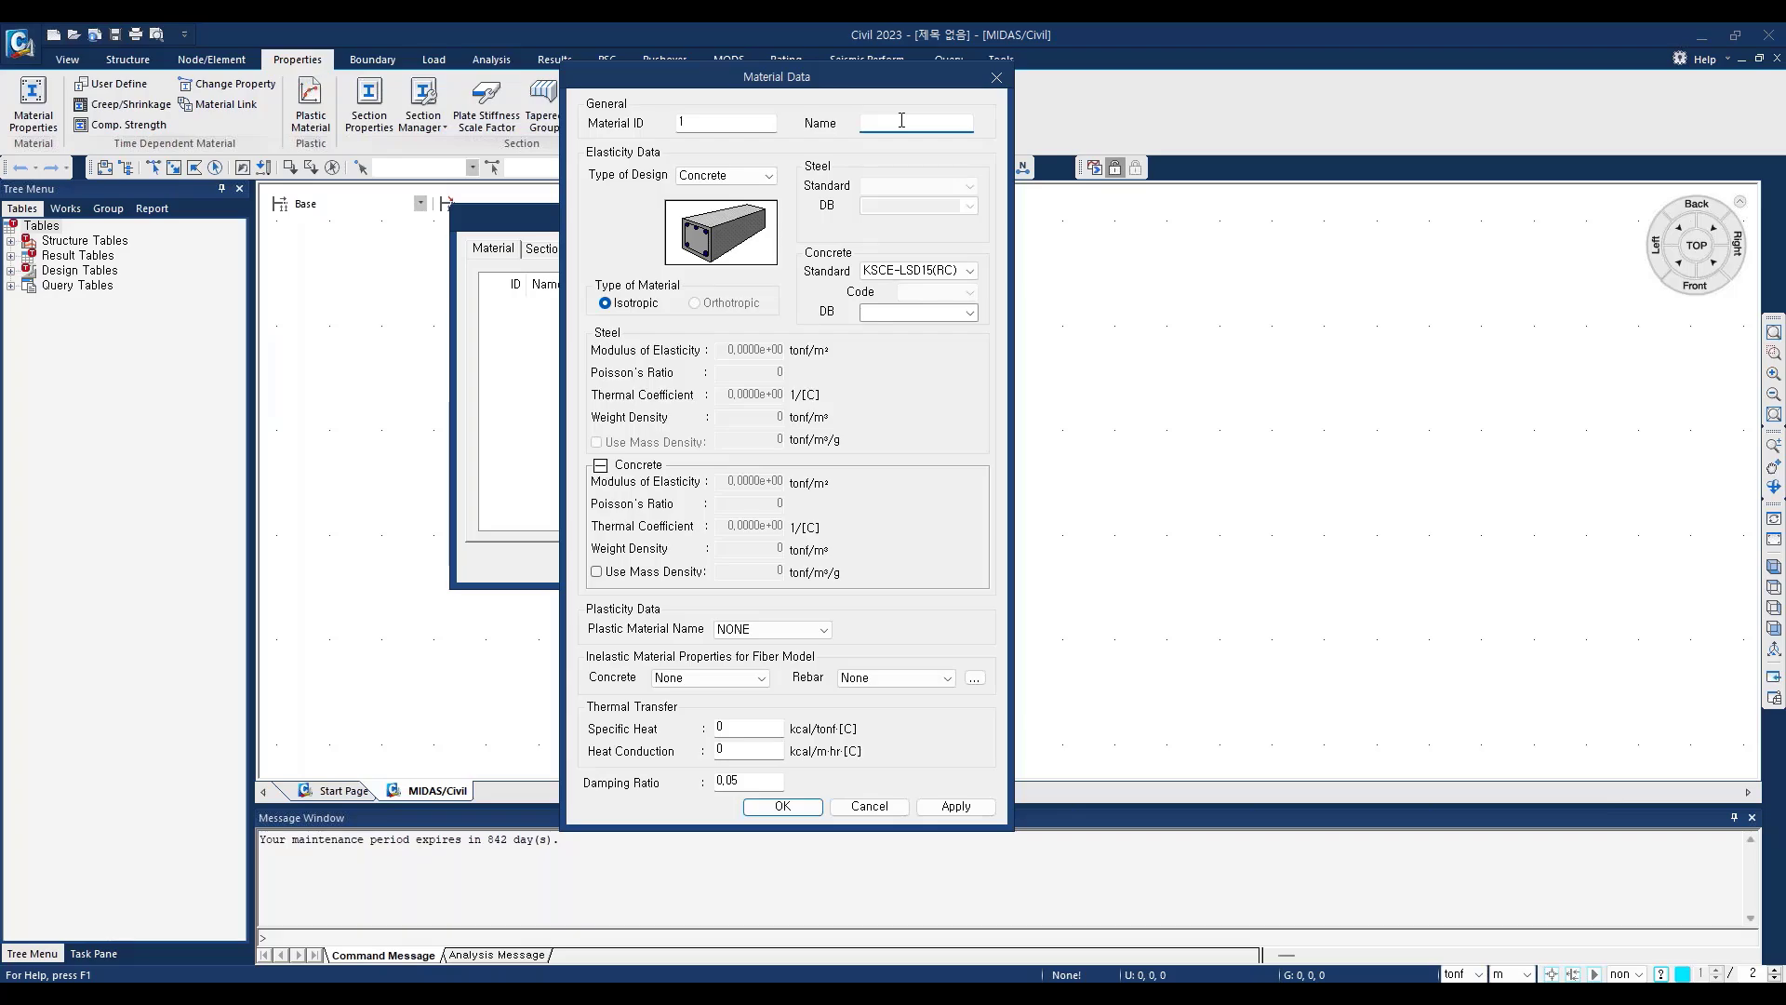
{"action": "type", "text": "C400"}
Step: Assign the KS-Civil(RC) standard and the C400 database grade to the concrete material and add it
{"action": "left_click", "coordinate": [971, 271]}
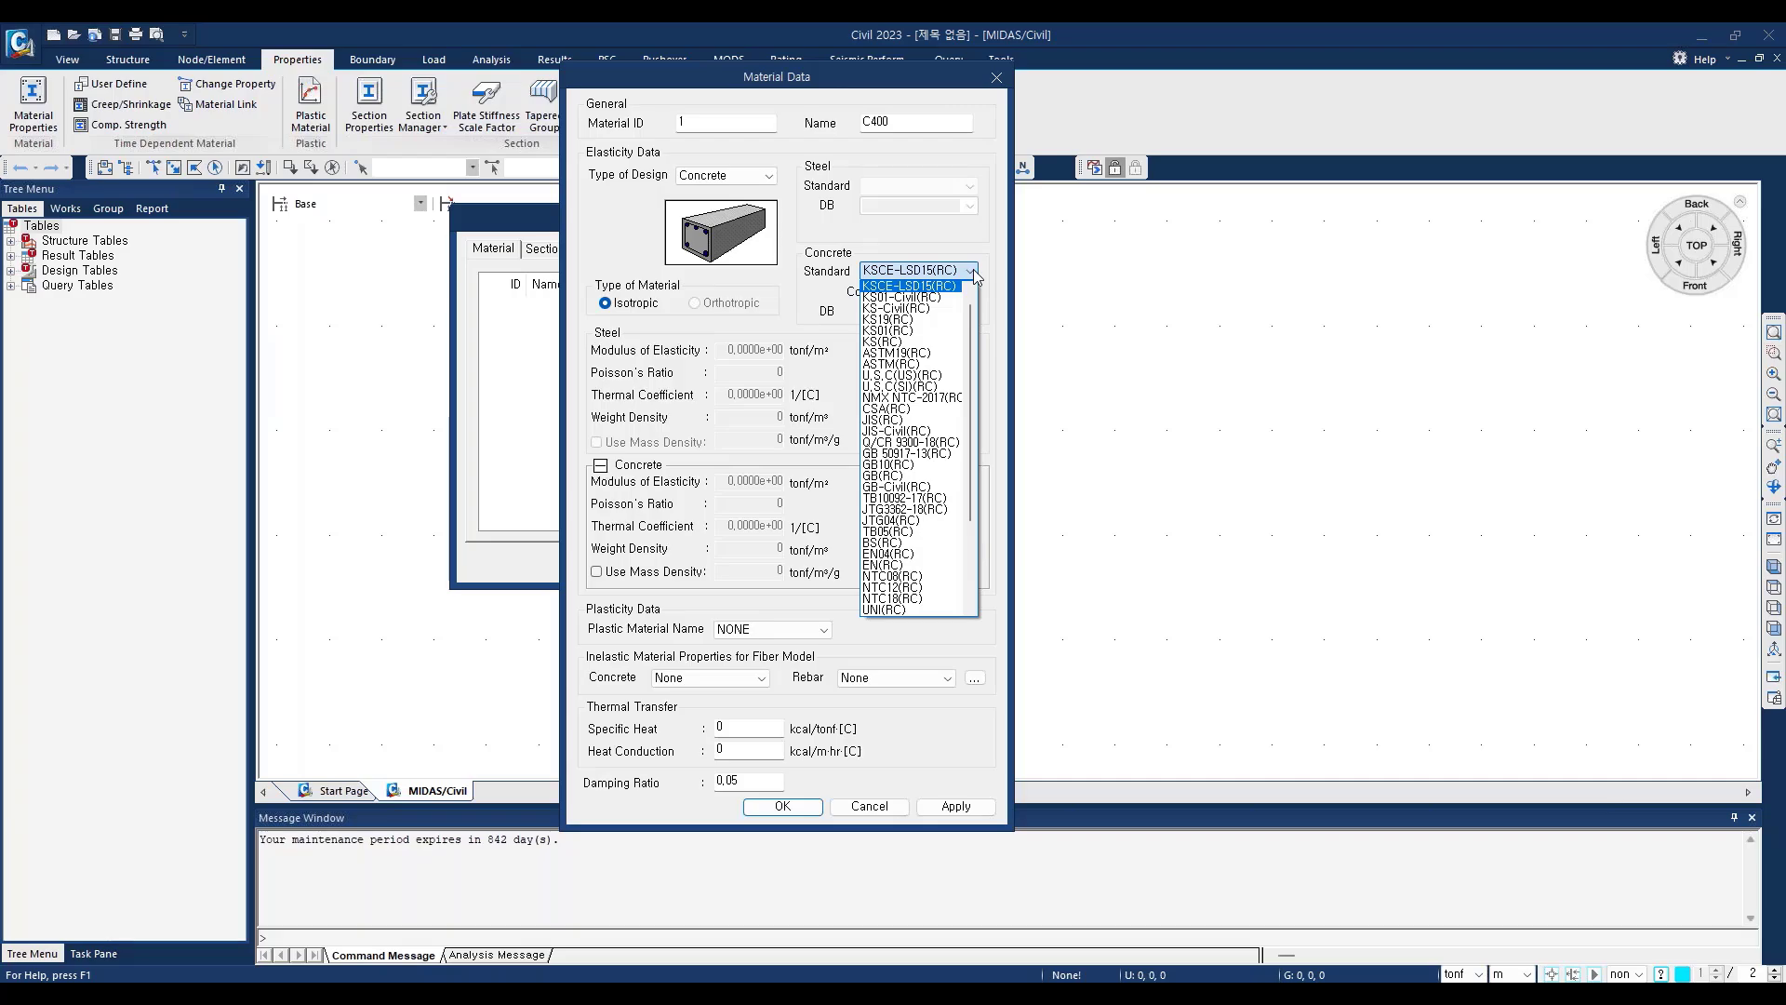
{"action": "left_click", "coordinate": [946, 309]}
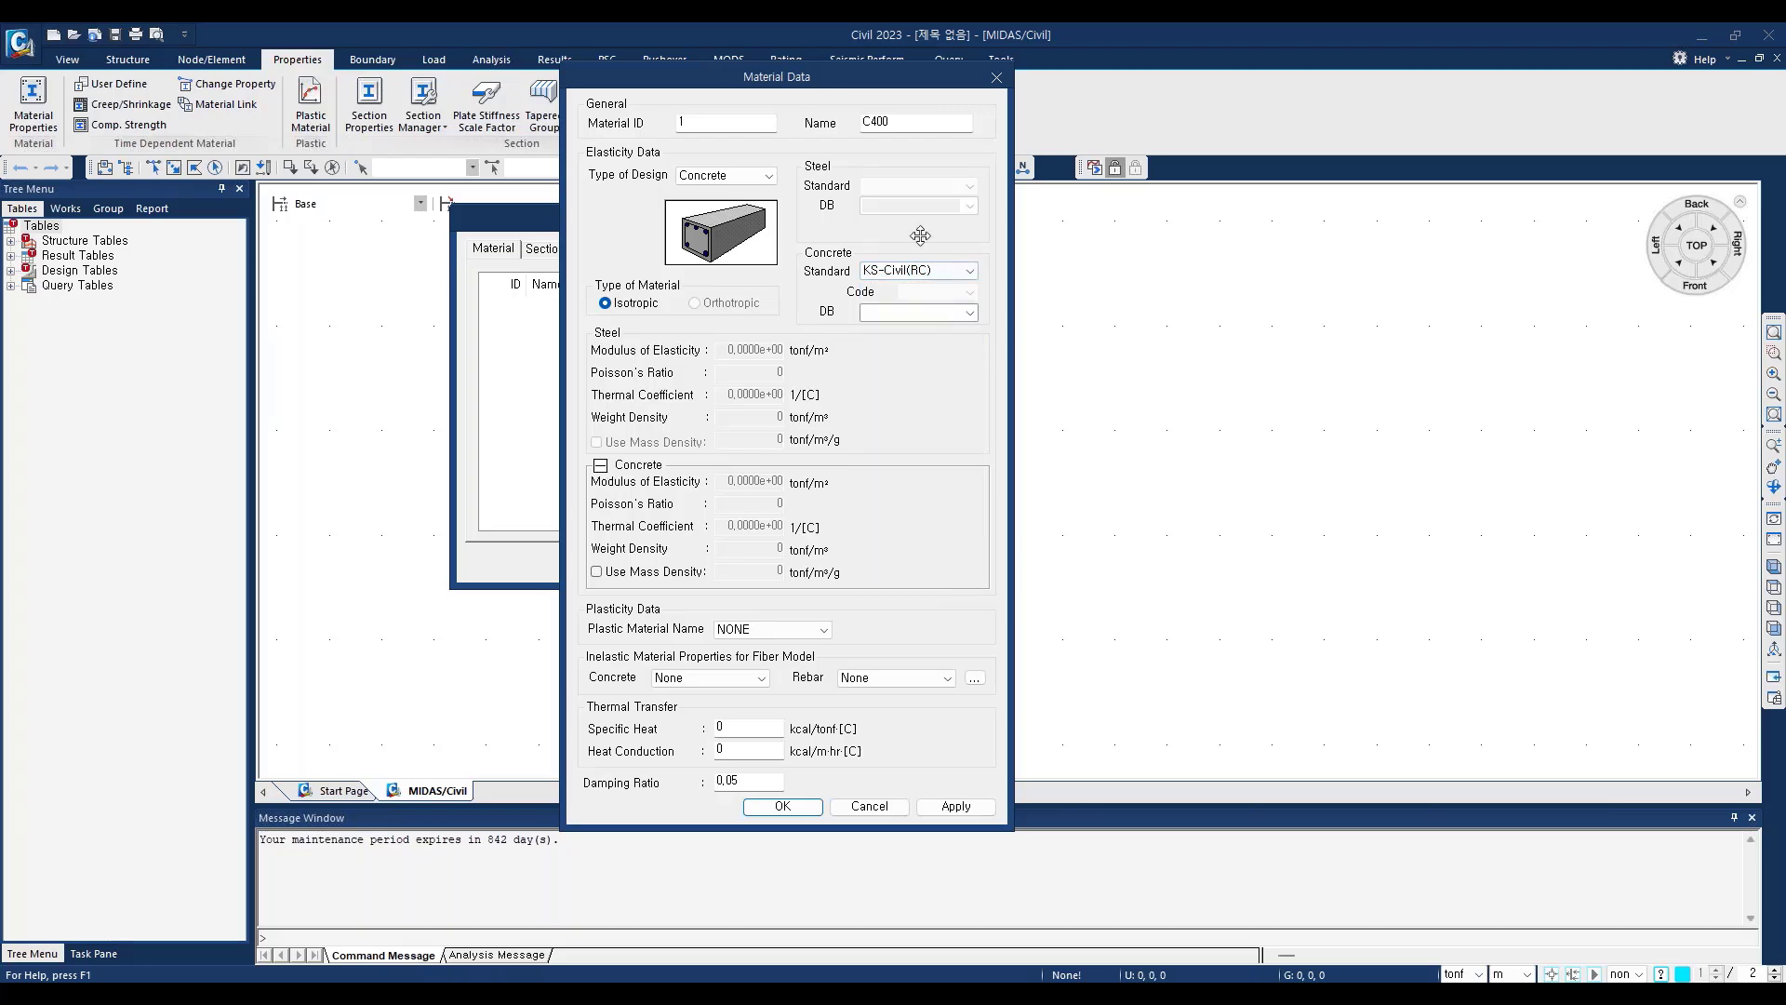
{"action": "left_click", "coordinate": [970, 272]}
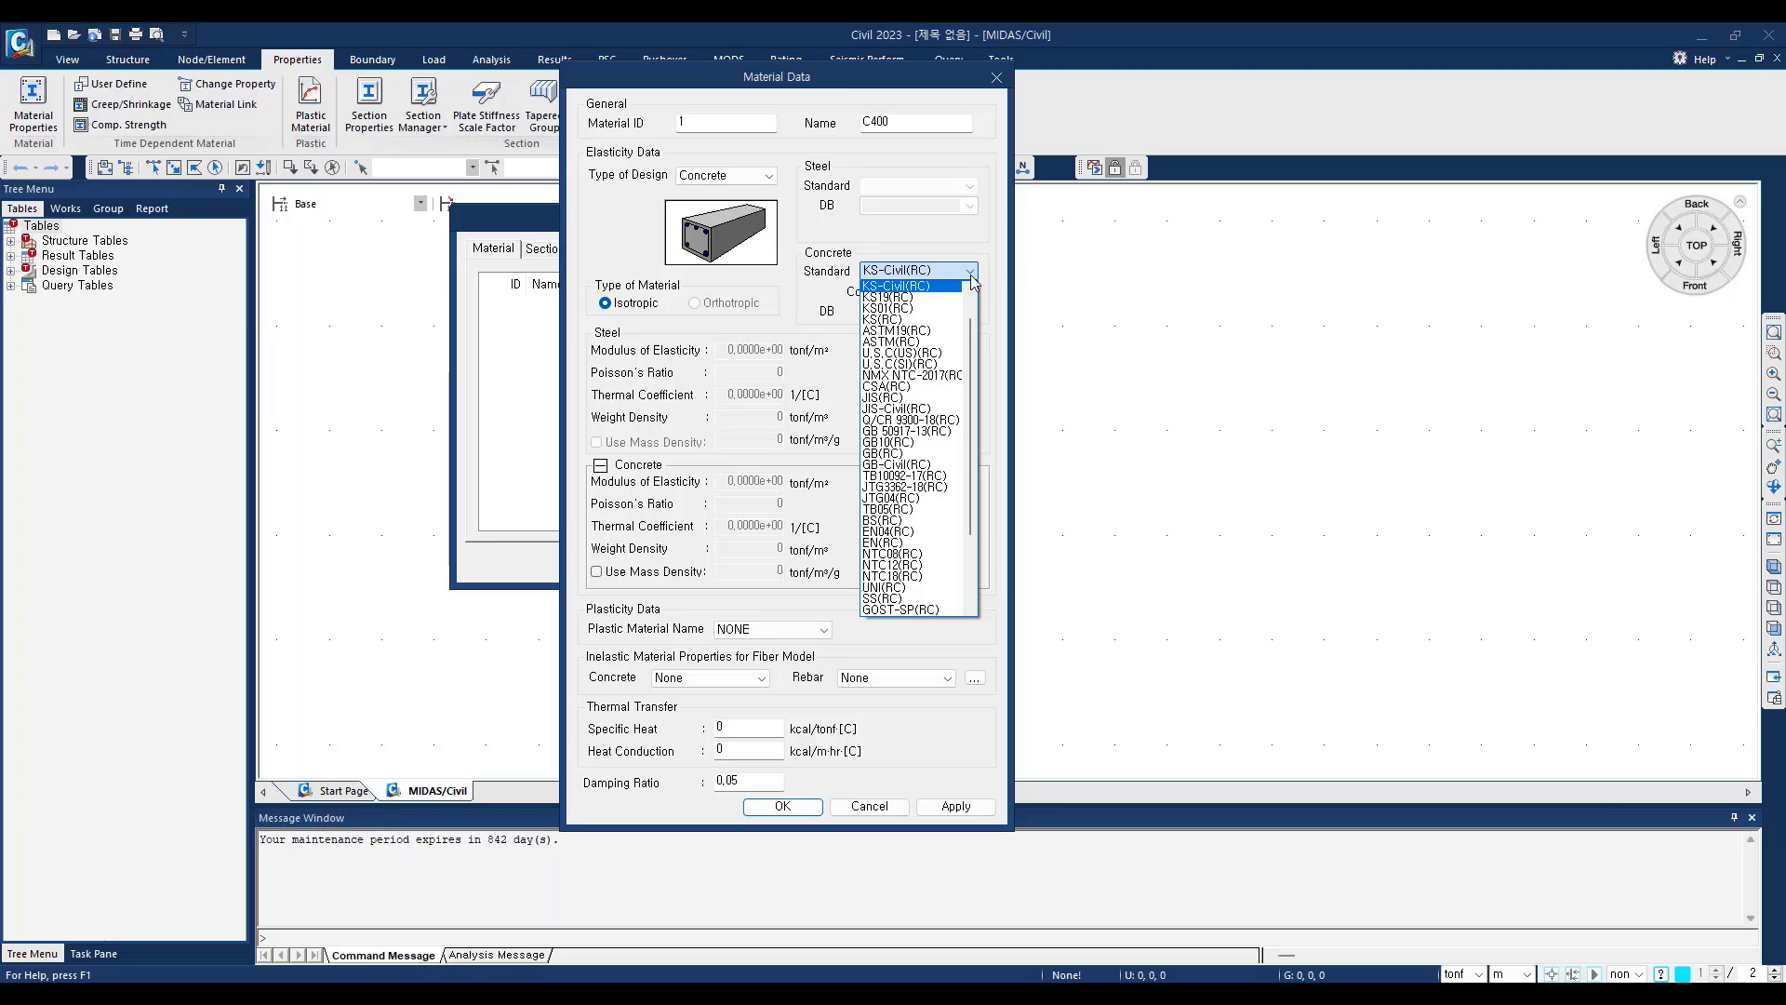
{"action": "left_click_drag", "start_coordinate": [975, 377], "coordinate": [975, 509]}
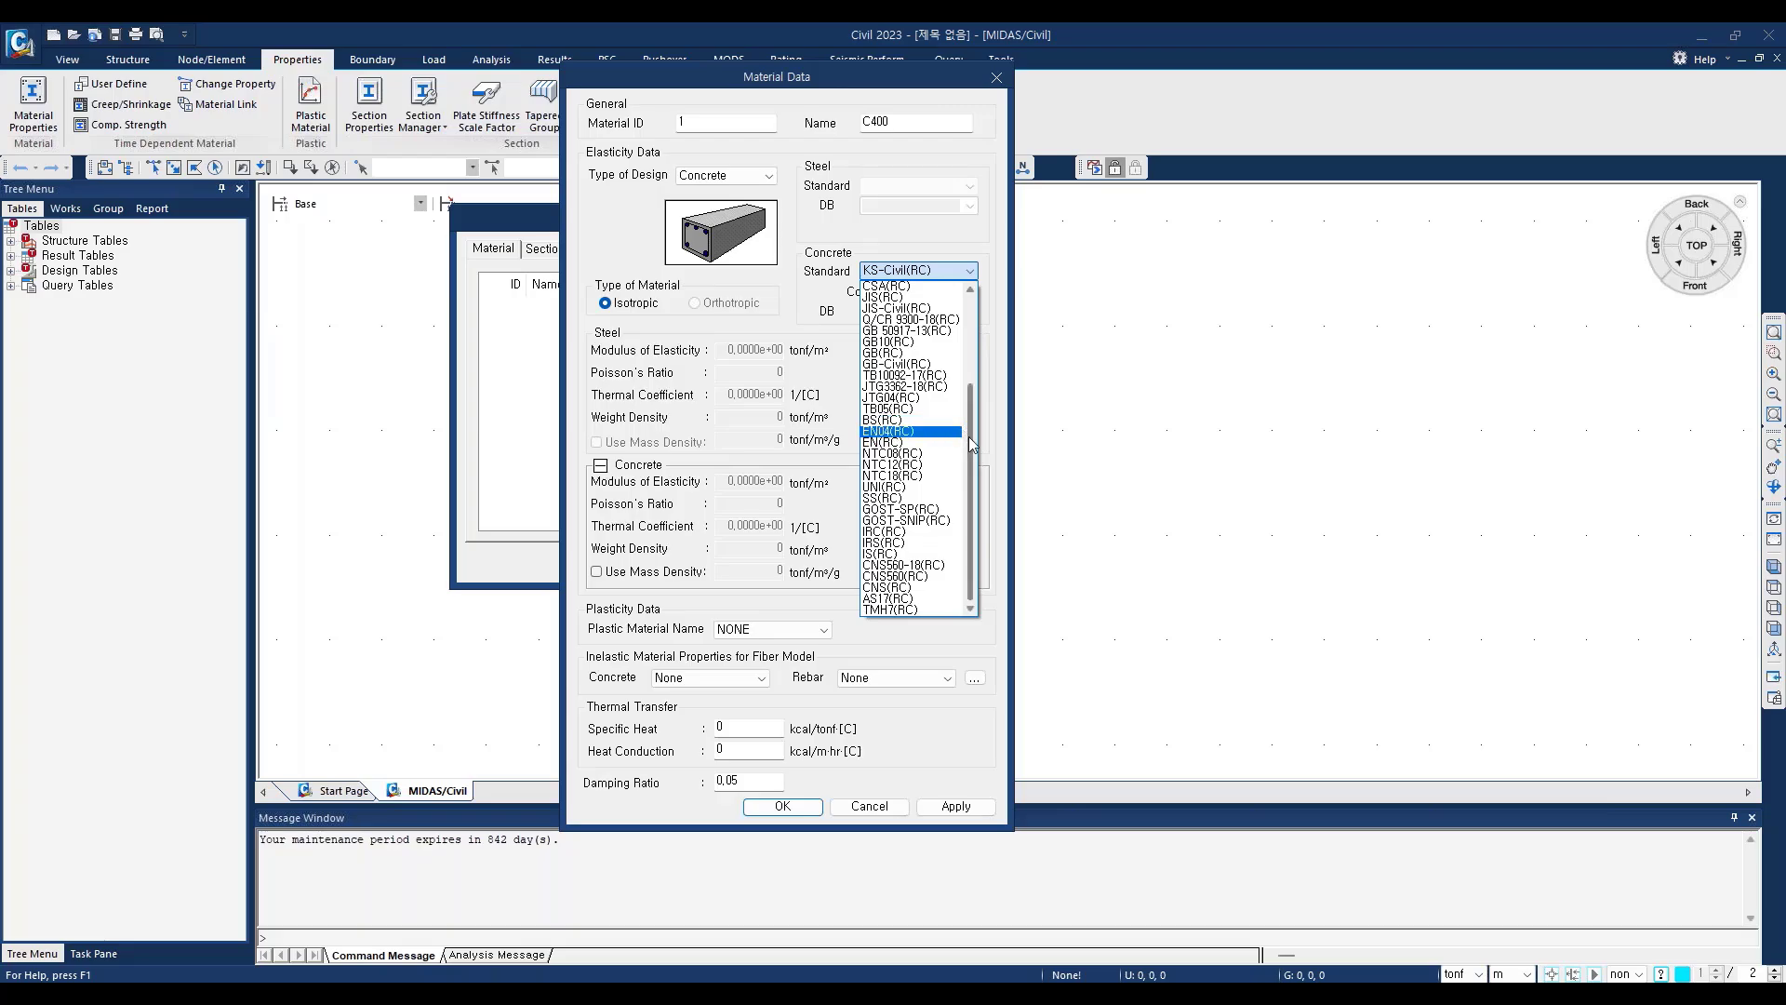
{"action": "scroll", "coordinate": [969, 437], "scroll_direction": "up", "scroll_amount": 4}
{"action": "left_click", "coordinate": [806, 276]}
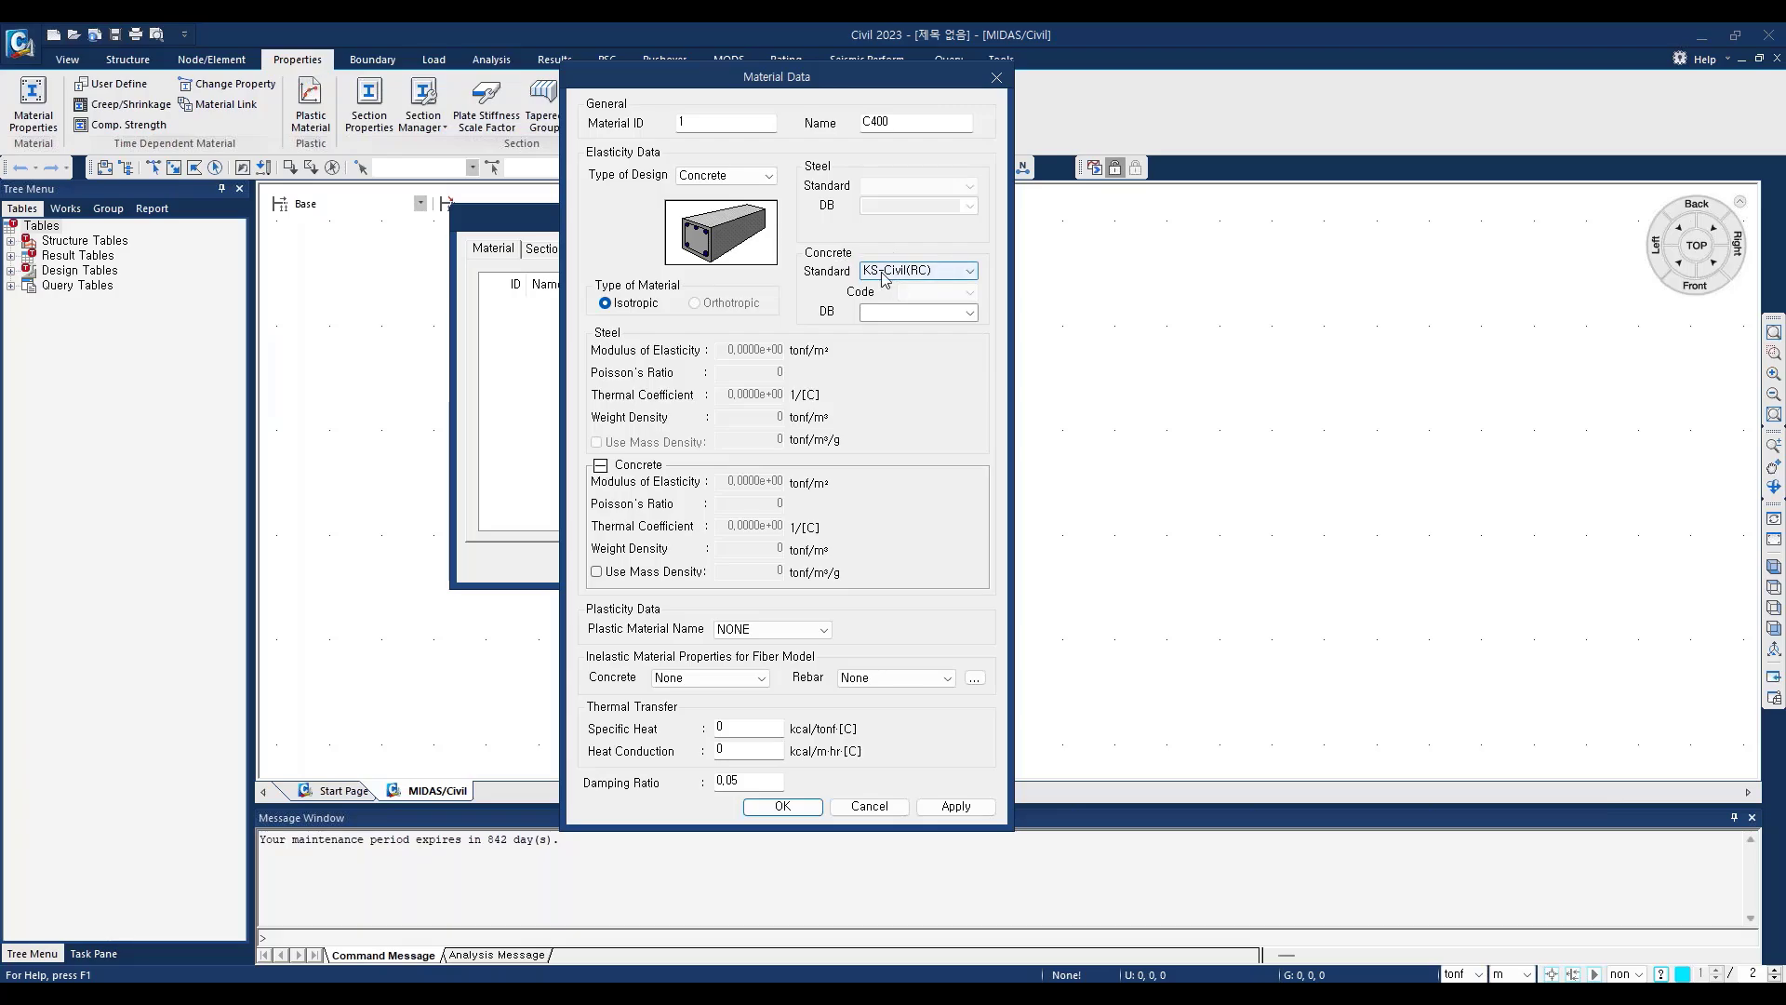
{"action": "left_click", "coordinate": [969, 312]}
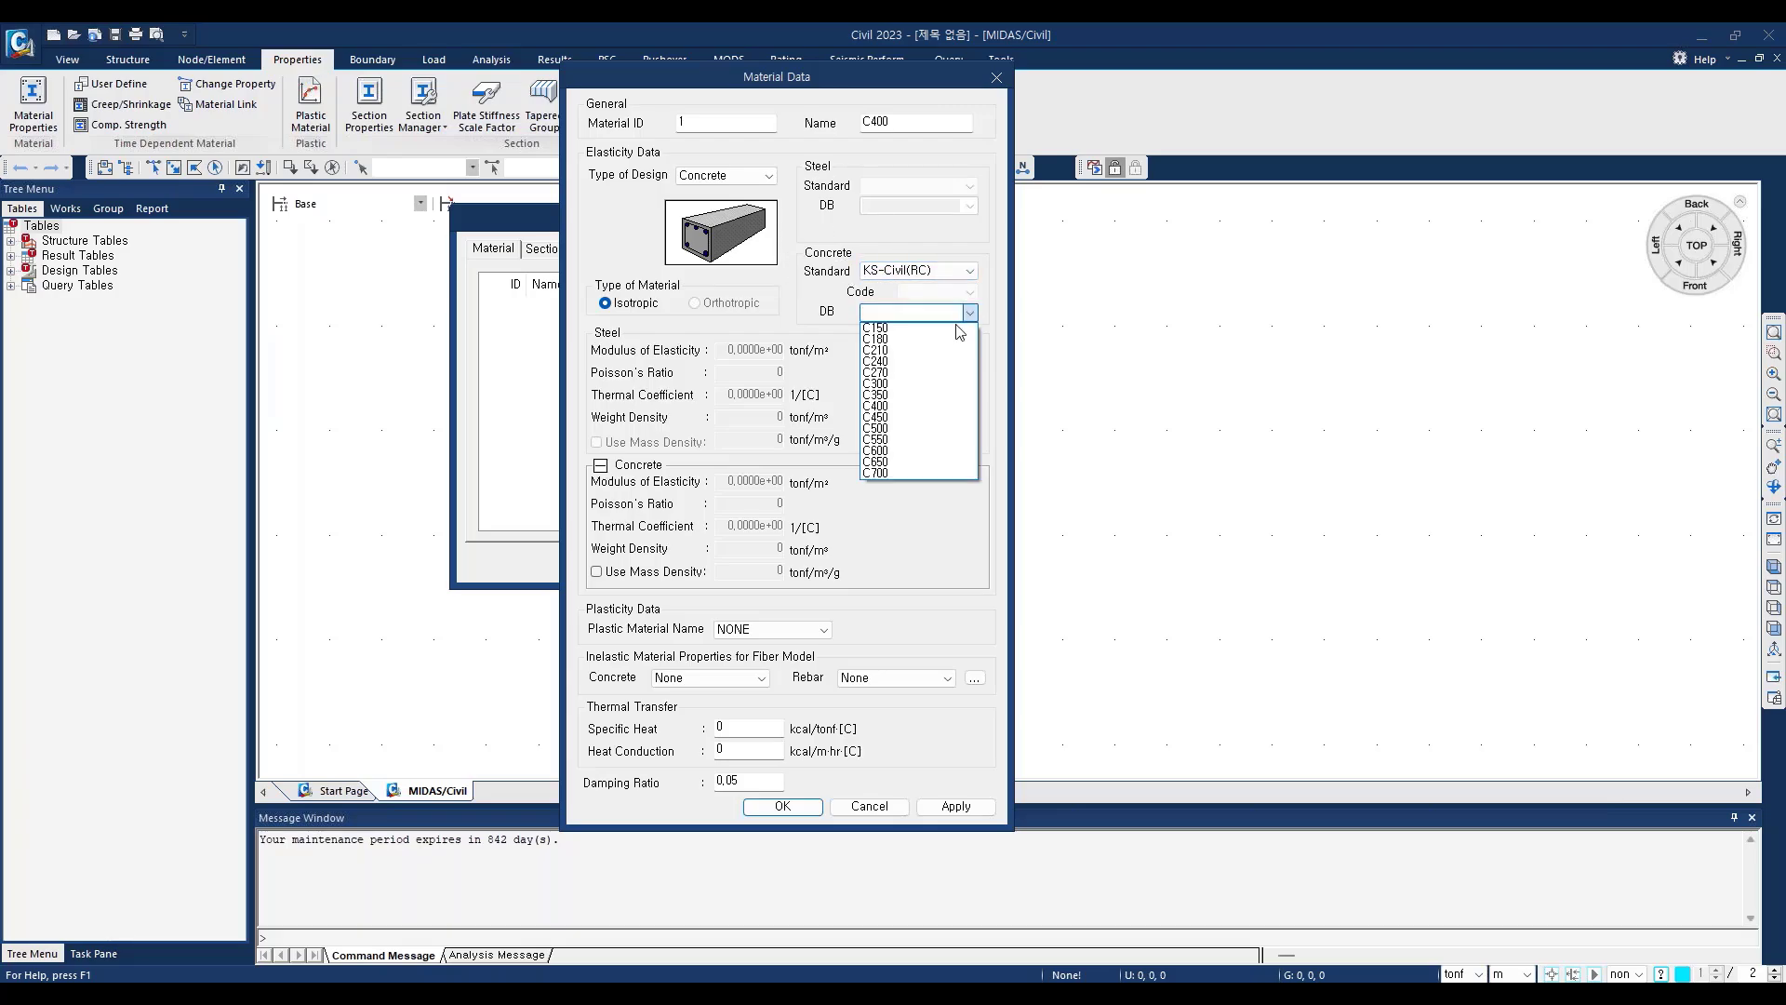
{"action": "left_click", "coordinate": [891, 408]}
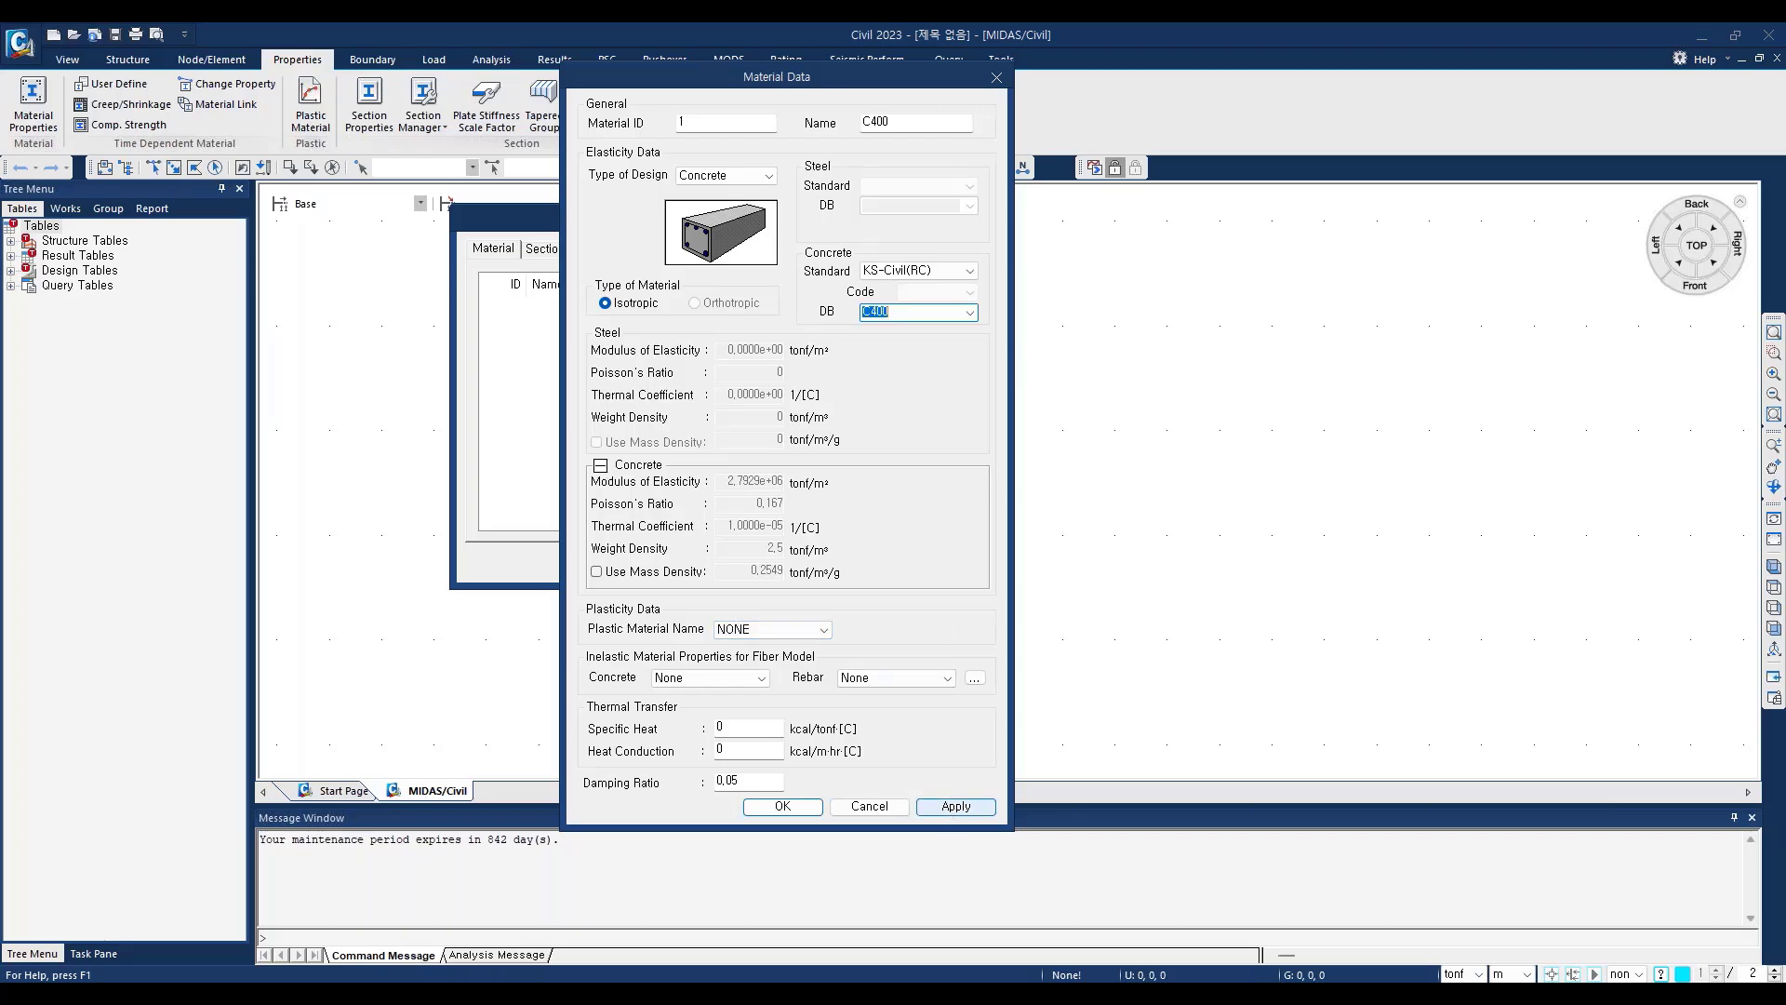
{"action": "left_click", "coordinate": [956, 805]}
Step: Add a second concrete material named C270 with the C270 database grade
{"action": "left_click", "coordinate": [881, 122]}
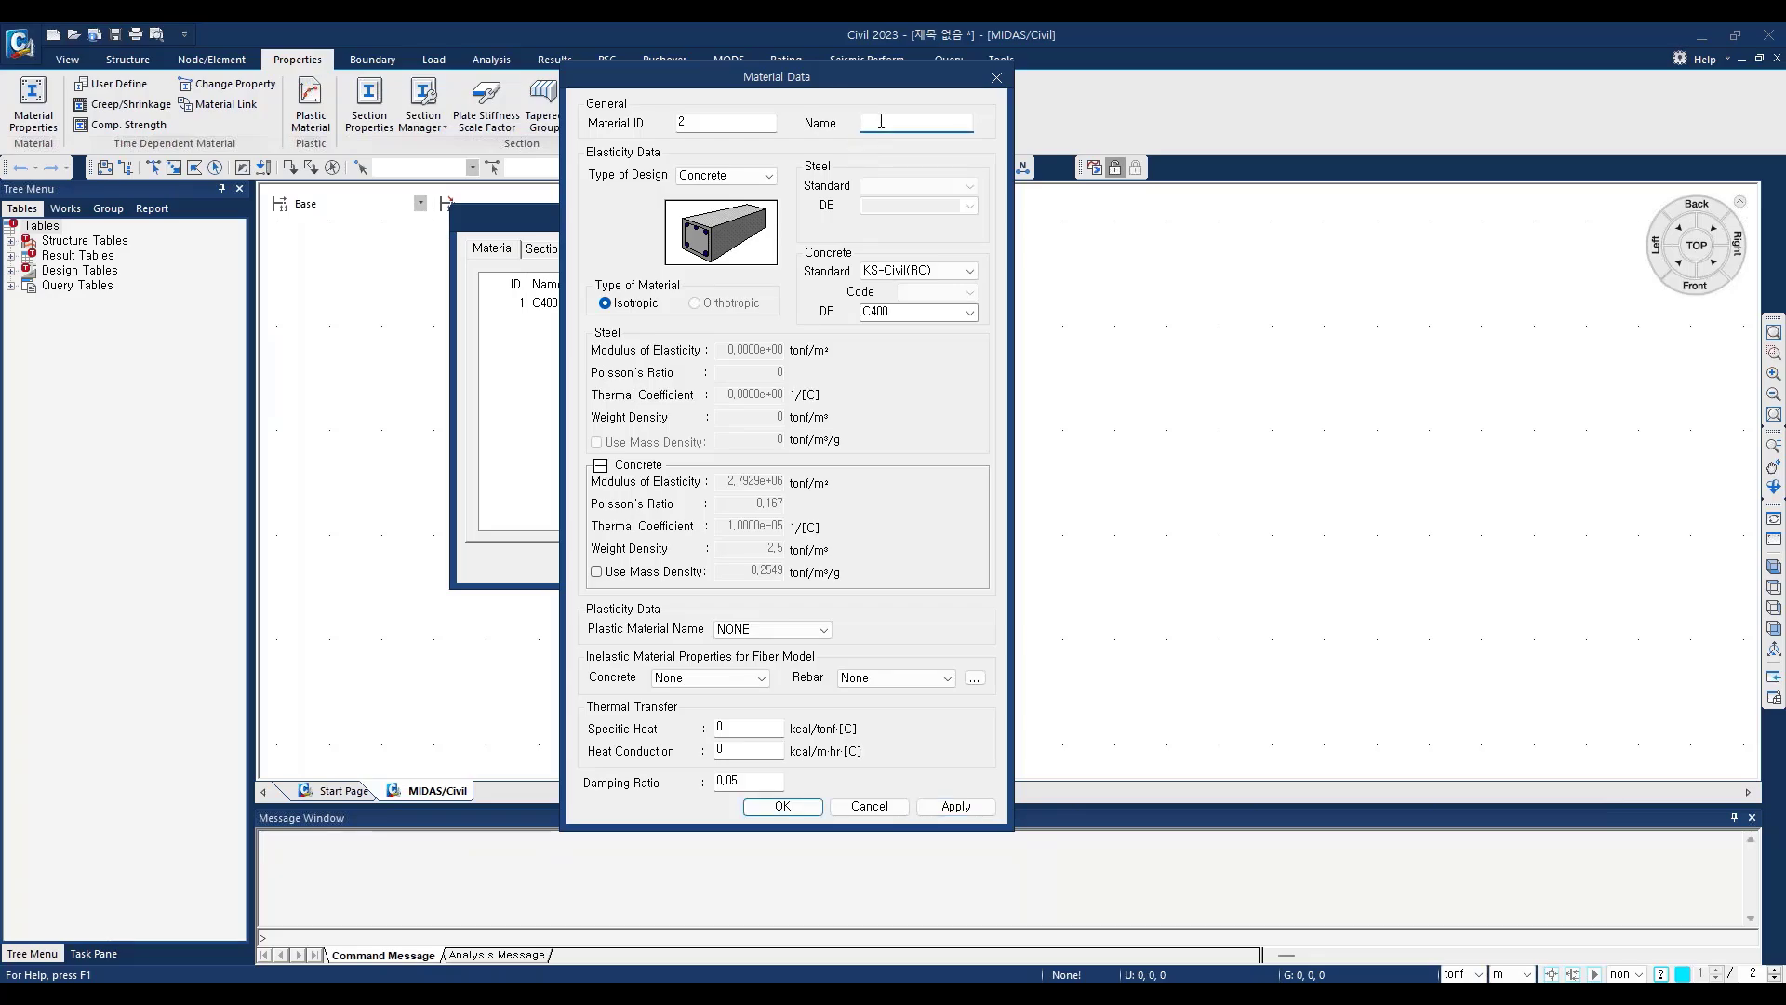
{"action": "type", "text": "C270"}
{"action": "left_click", "coordinate": [977, 316]}
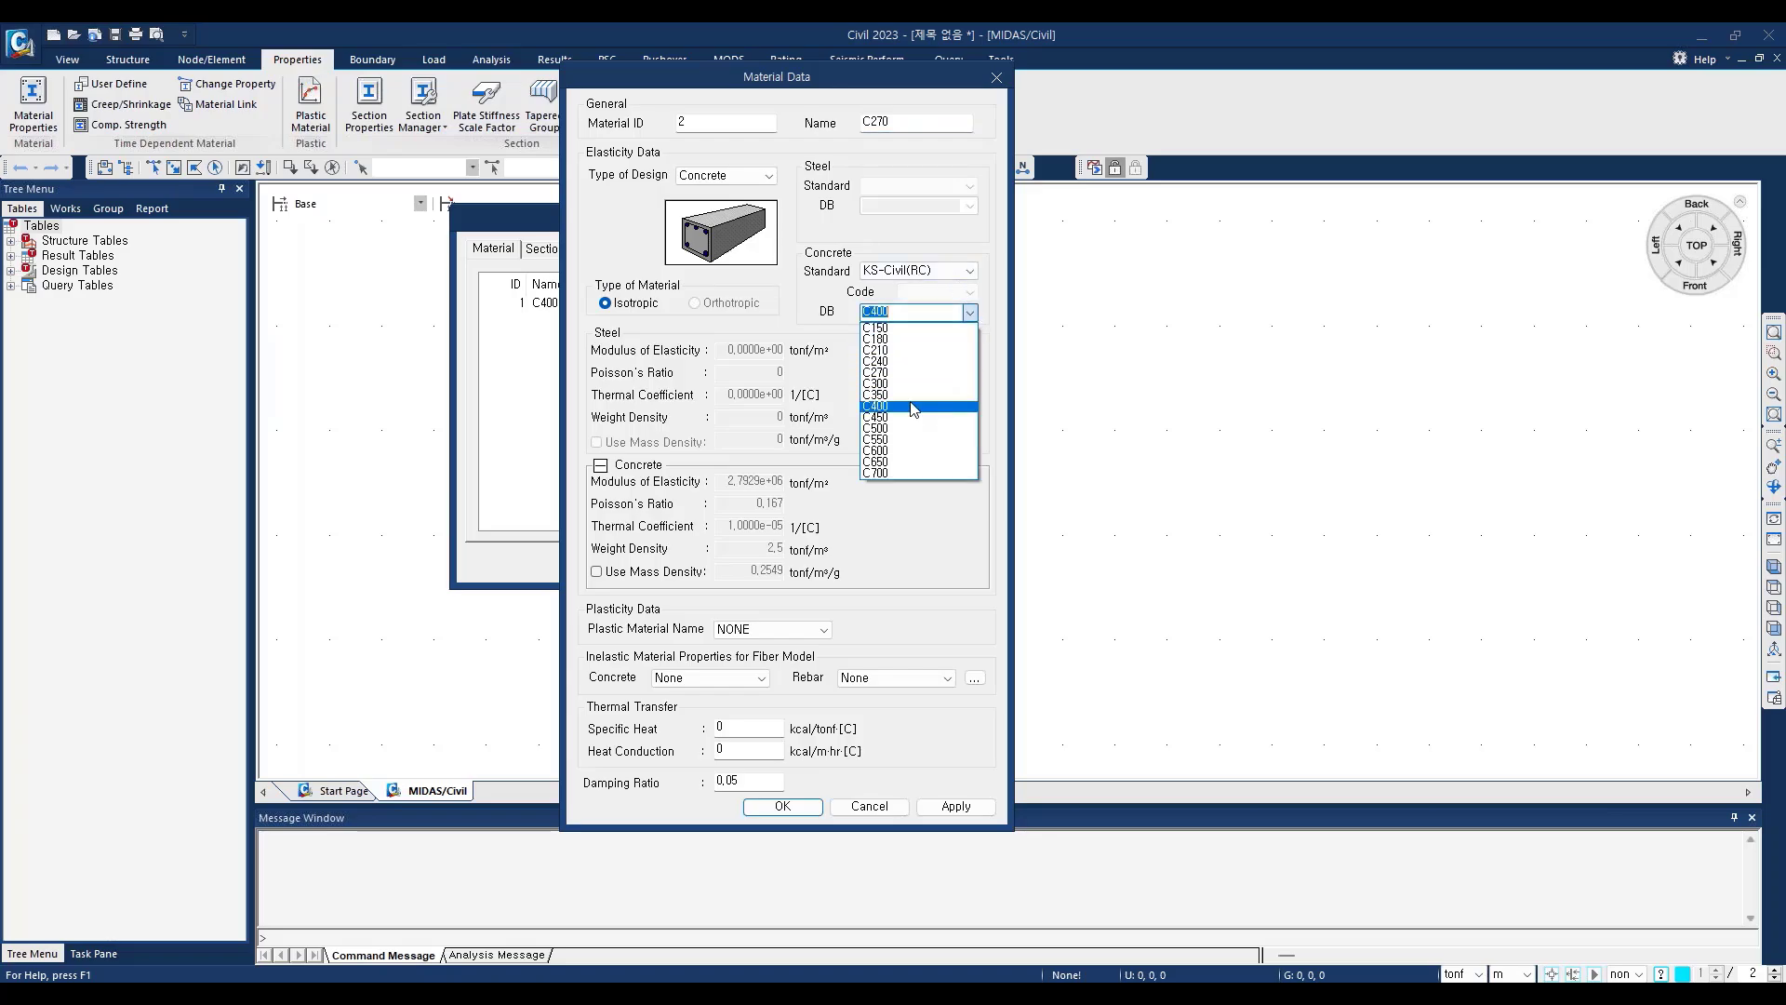
{"action": "left_click", "coordinate": [912, 372]}
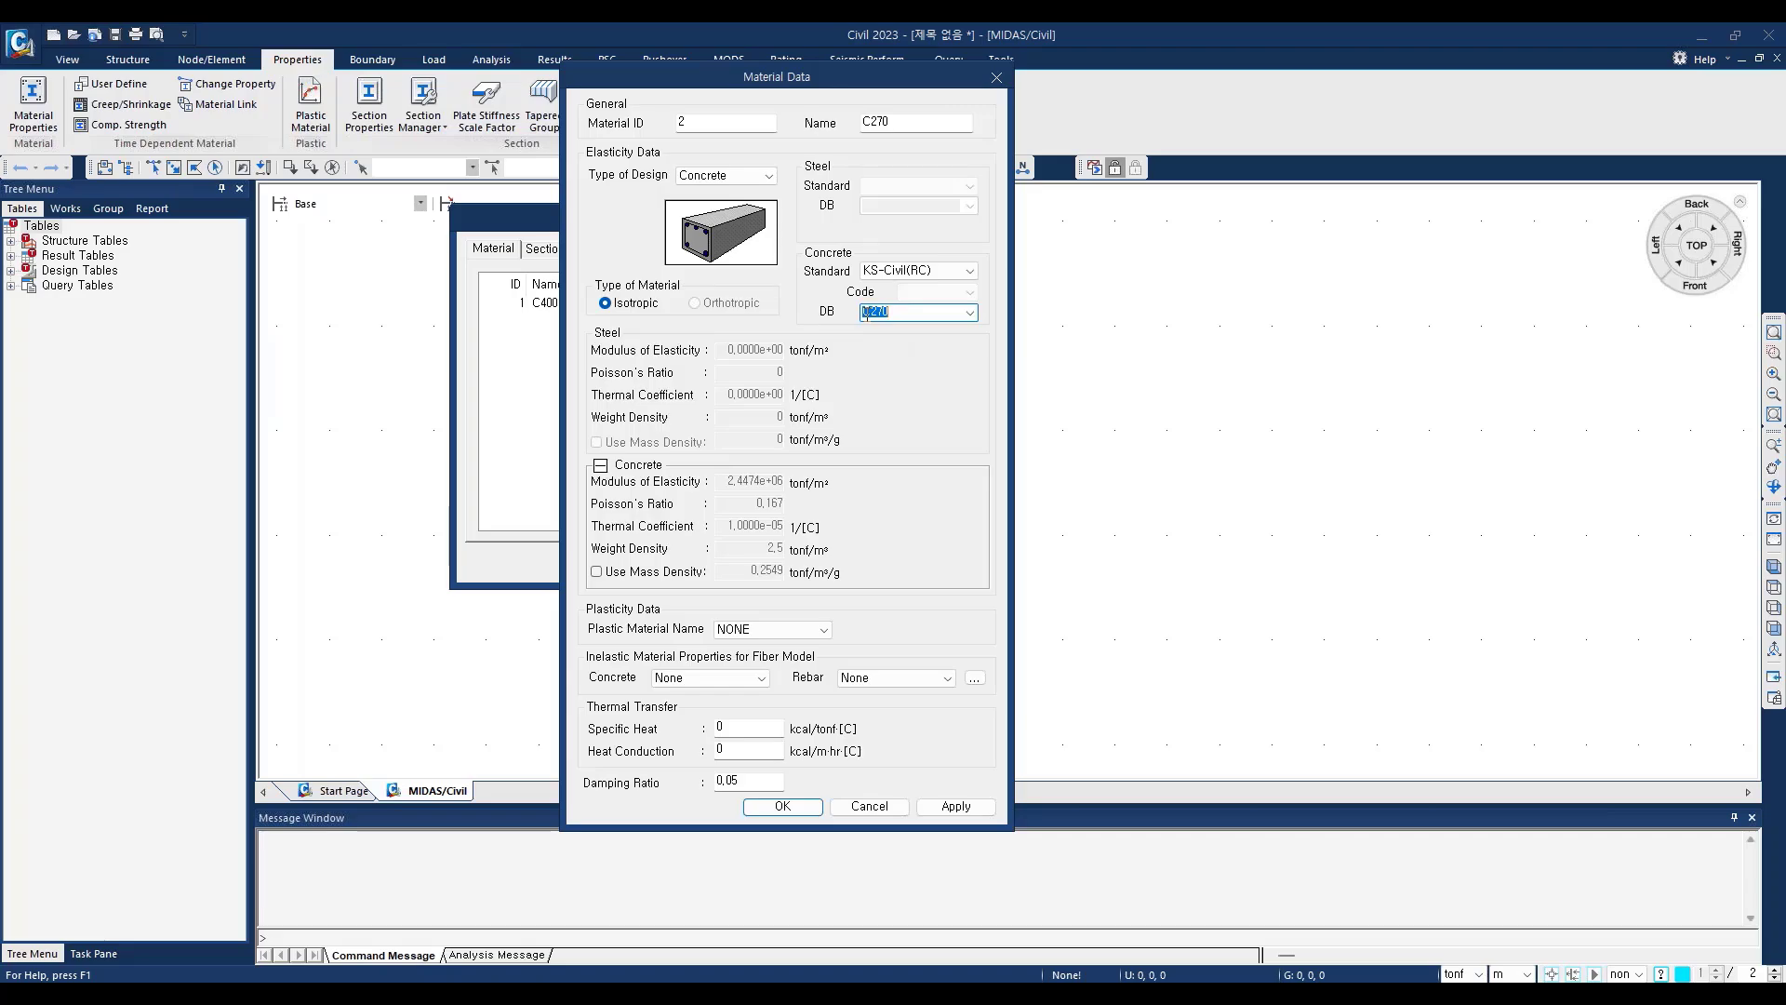
{"action": "left_click", "coordinate": [955, 805]}
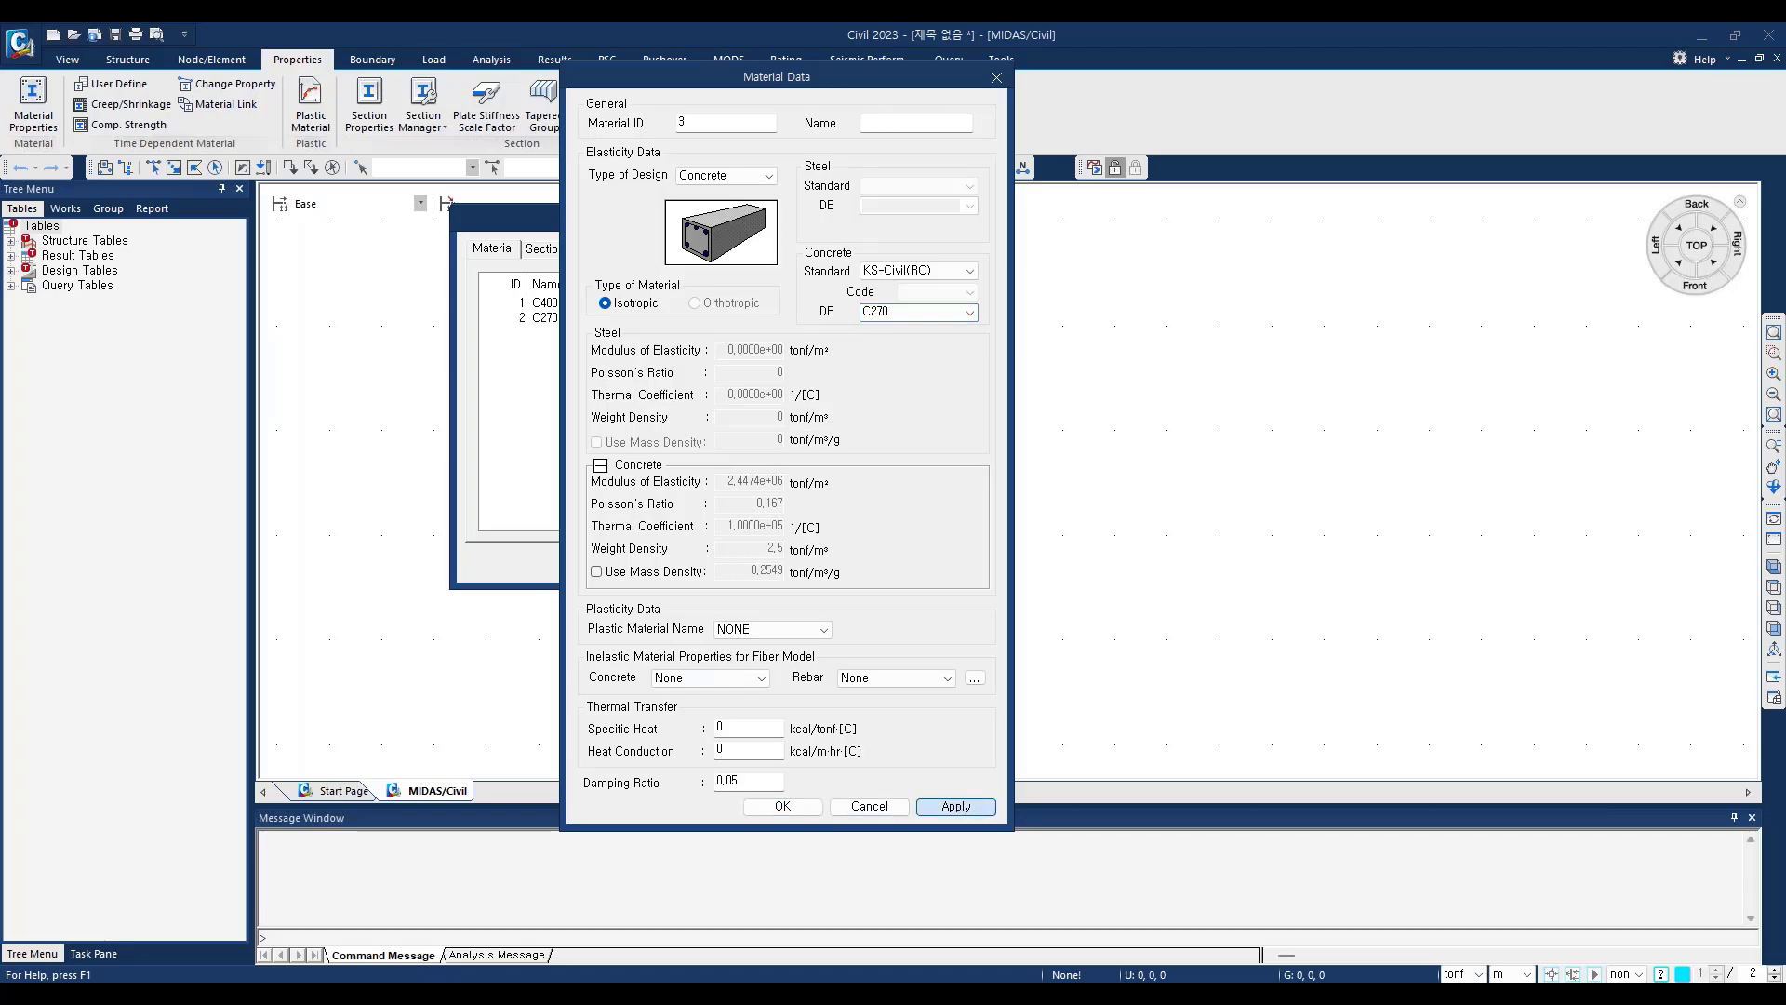
Step: Set the third material's design type to User Defined and name it Tendon
{"action": "left_click", "coordinate": [772, 176]}
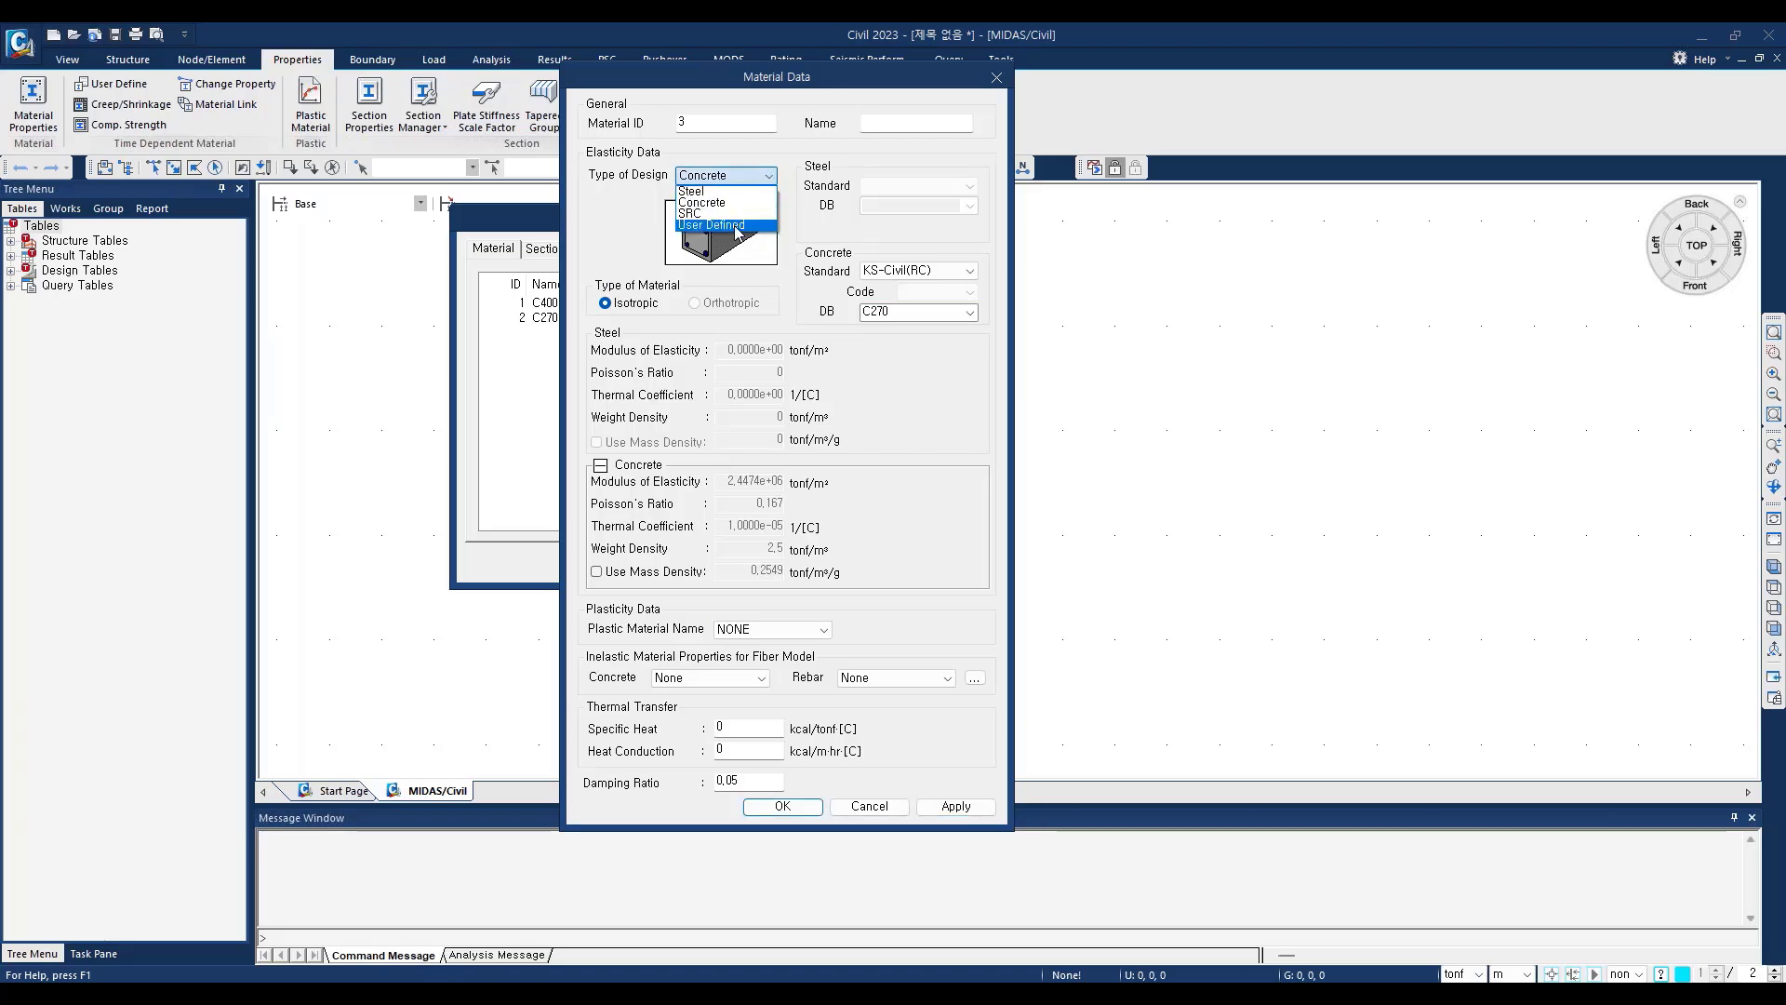
{"action": "left_click", "coordinate": [735, 226]}
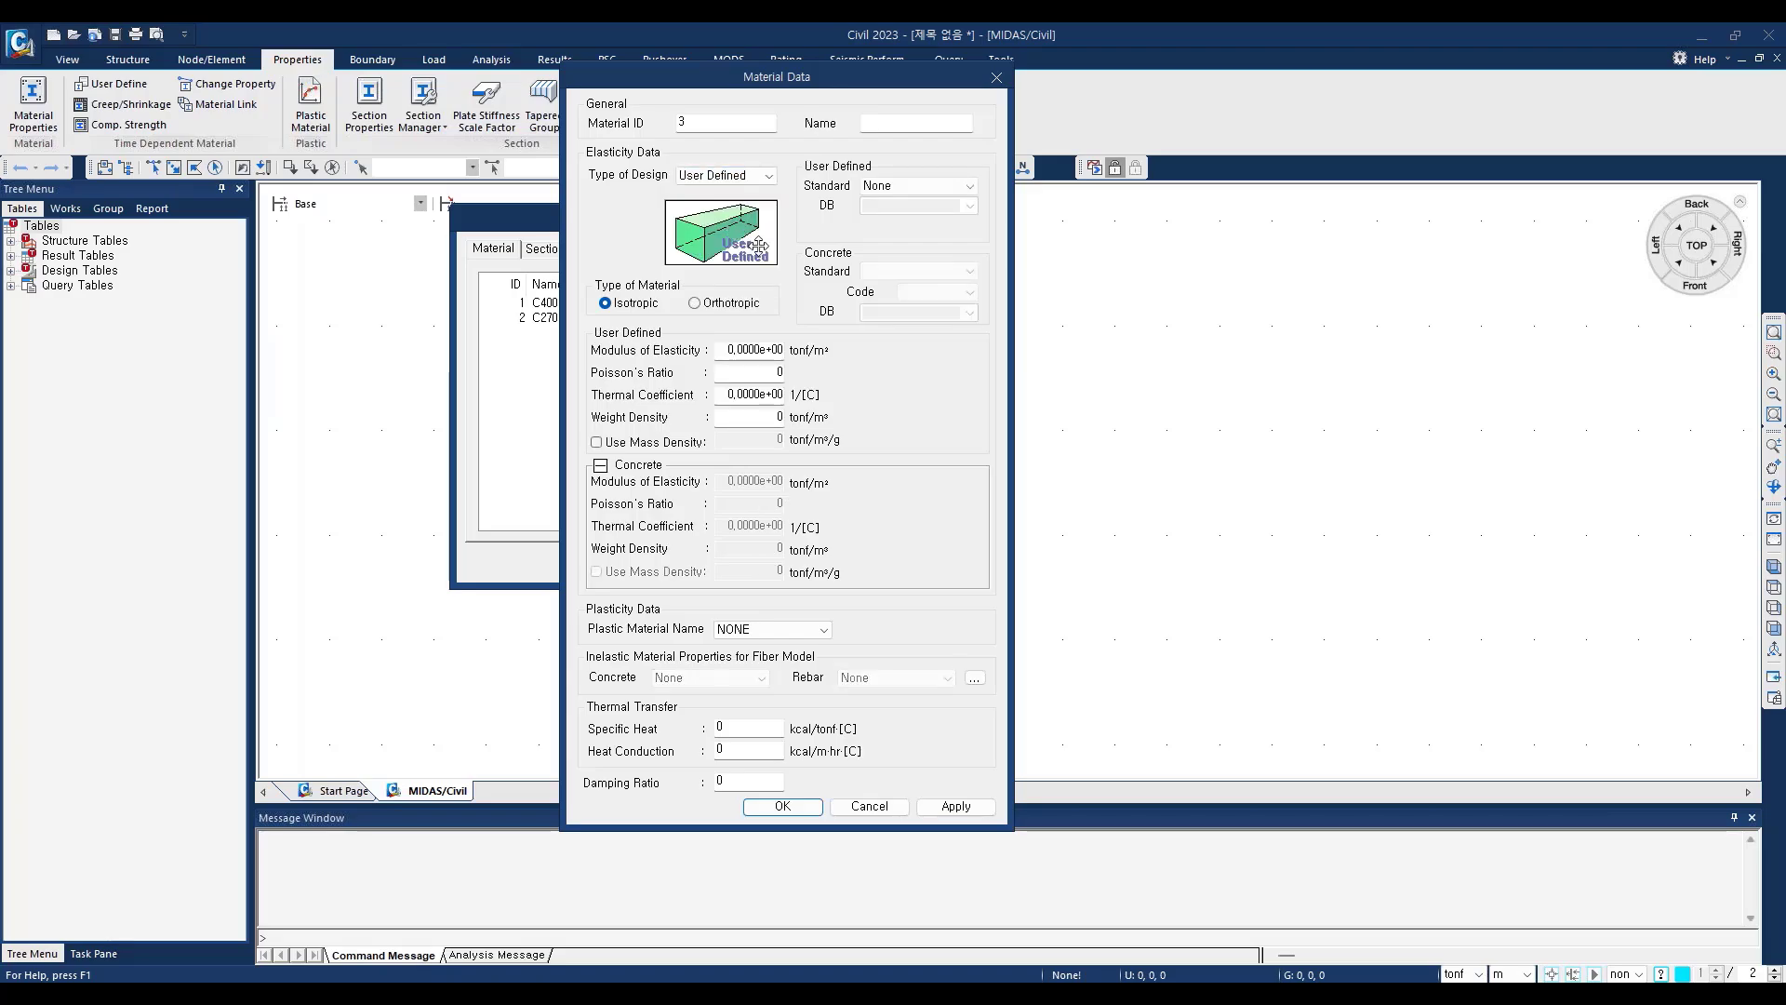
{"action": "left_click", "coordinate": [875, 130]}
{"action": "type", "text": "TEndon"}
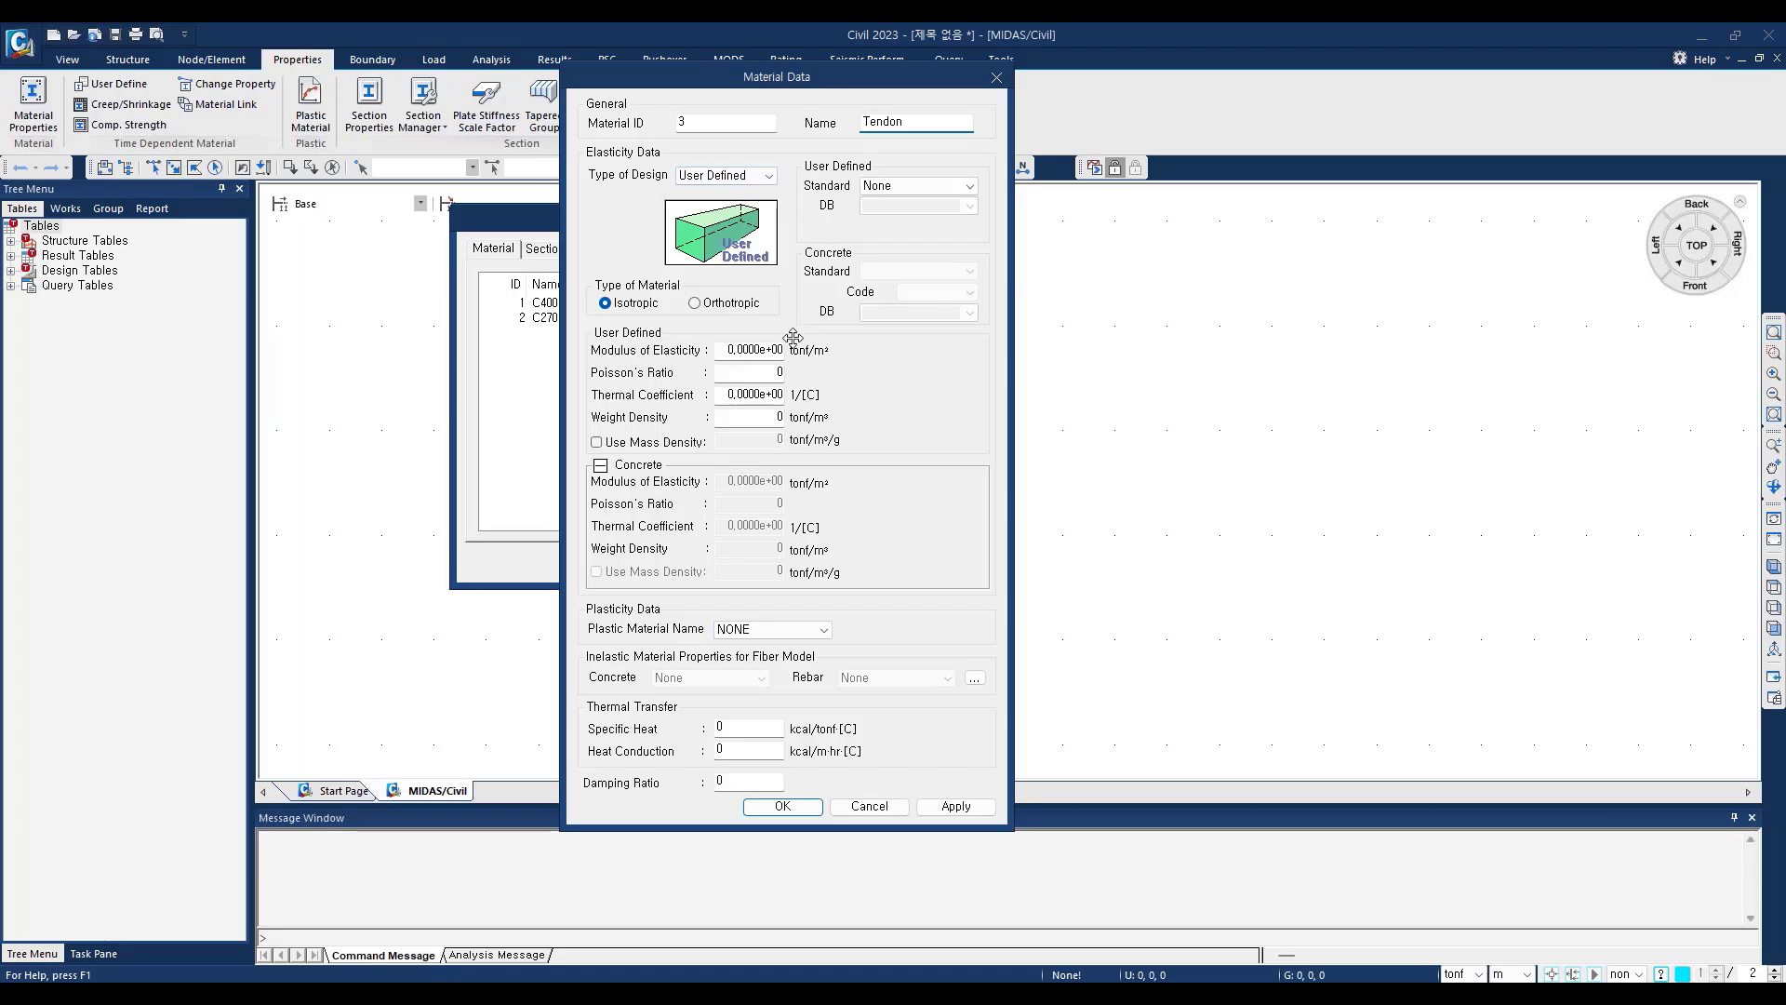
Step: Set the Tendon material's modulus of elasticity to 2.0000e+07 tonf/m² and Poisson's ratio to 0.3
{"action": "left_click", "coordinate": [730, 349]}
{"action": "type", "text": "2"}
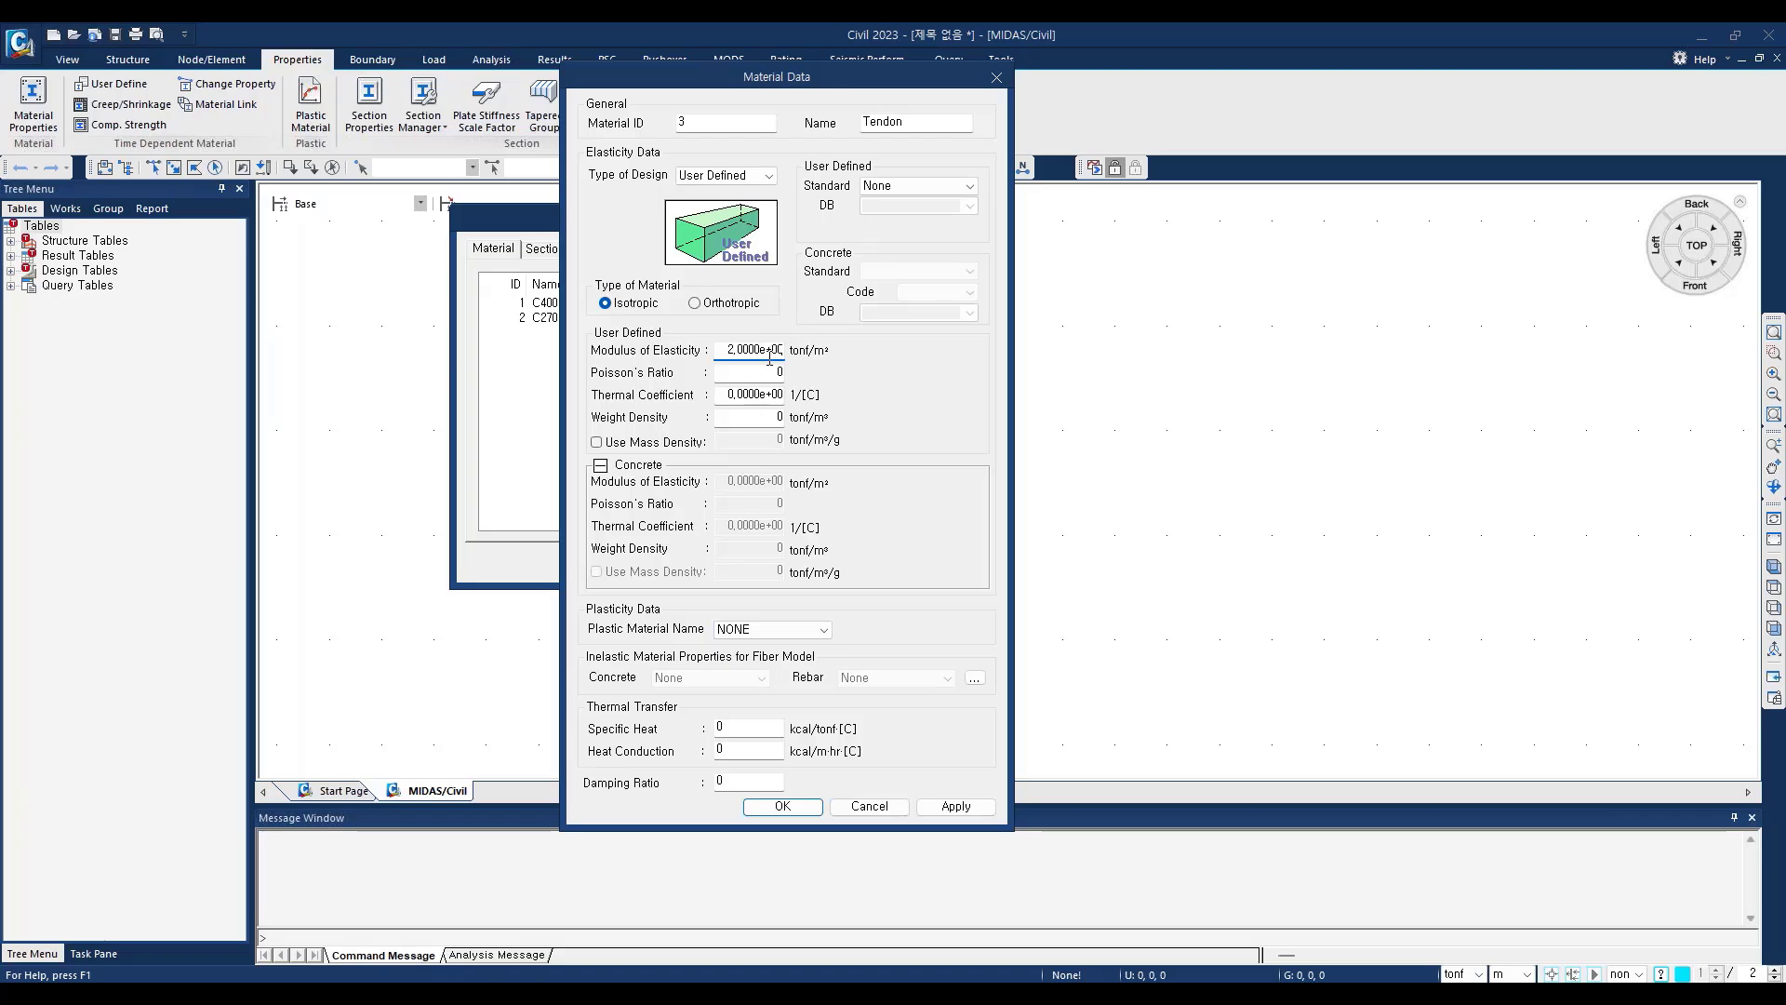
{"action": "type", "text": "7"}
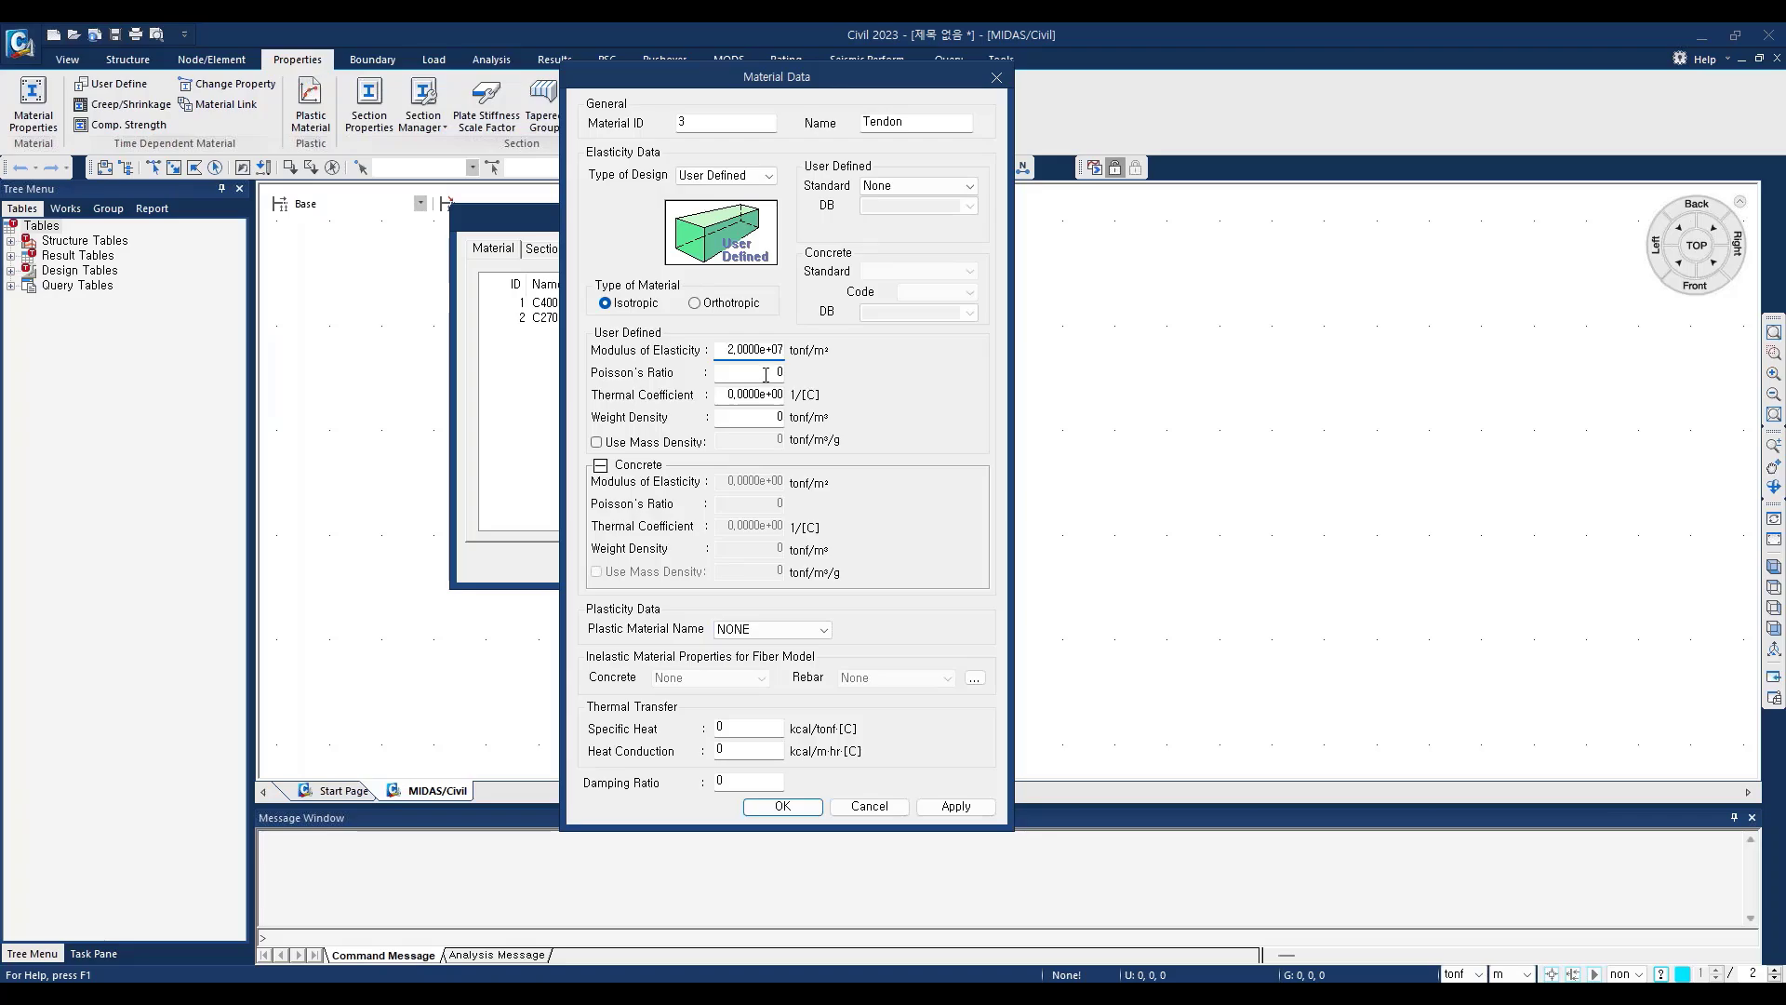
{"action": "key", "text": "Tab"}
{"action": "type", "text": "0.3"}
Step: Set the Tendon material's thermal coefficient to 1.0000e-05 1/[C]
{"action": "left_click_drag", "start_coordinate": [724, 398], "coordinate": [733, 411]}
{"action": "type", "text": "1"}
{"action": "left_click_drag", "start_coordinate": [772, 395], "coordinate": [766, 396]}
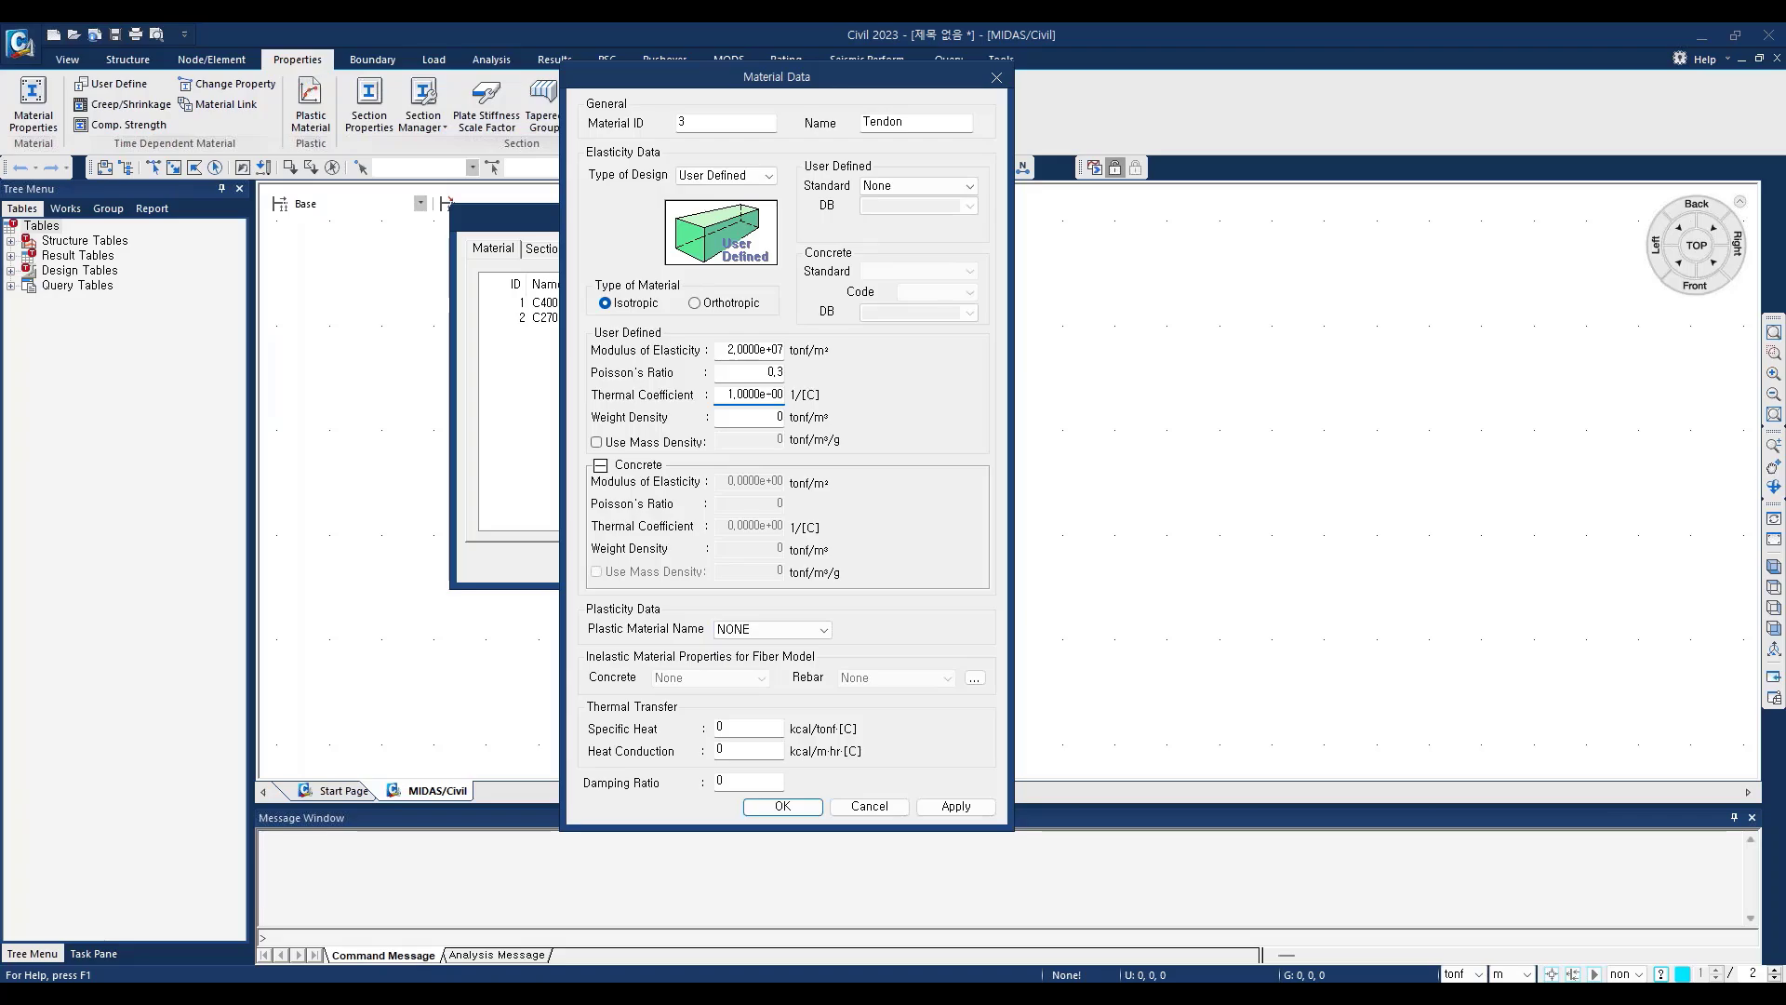
{"action": "key", "text": "BackSpace"}
{"action": "type", "text": "5"}
Step: Set the Tendon material's weight density to 7.85 tonf/m³, save the material and close the properties
{"action": "left_click", "coordinate": [772, 419]}
{"action": "left_click_drag", "start_coordinate": [772, 422], "coordinate": [787, 428]}
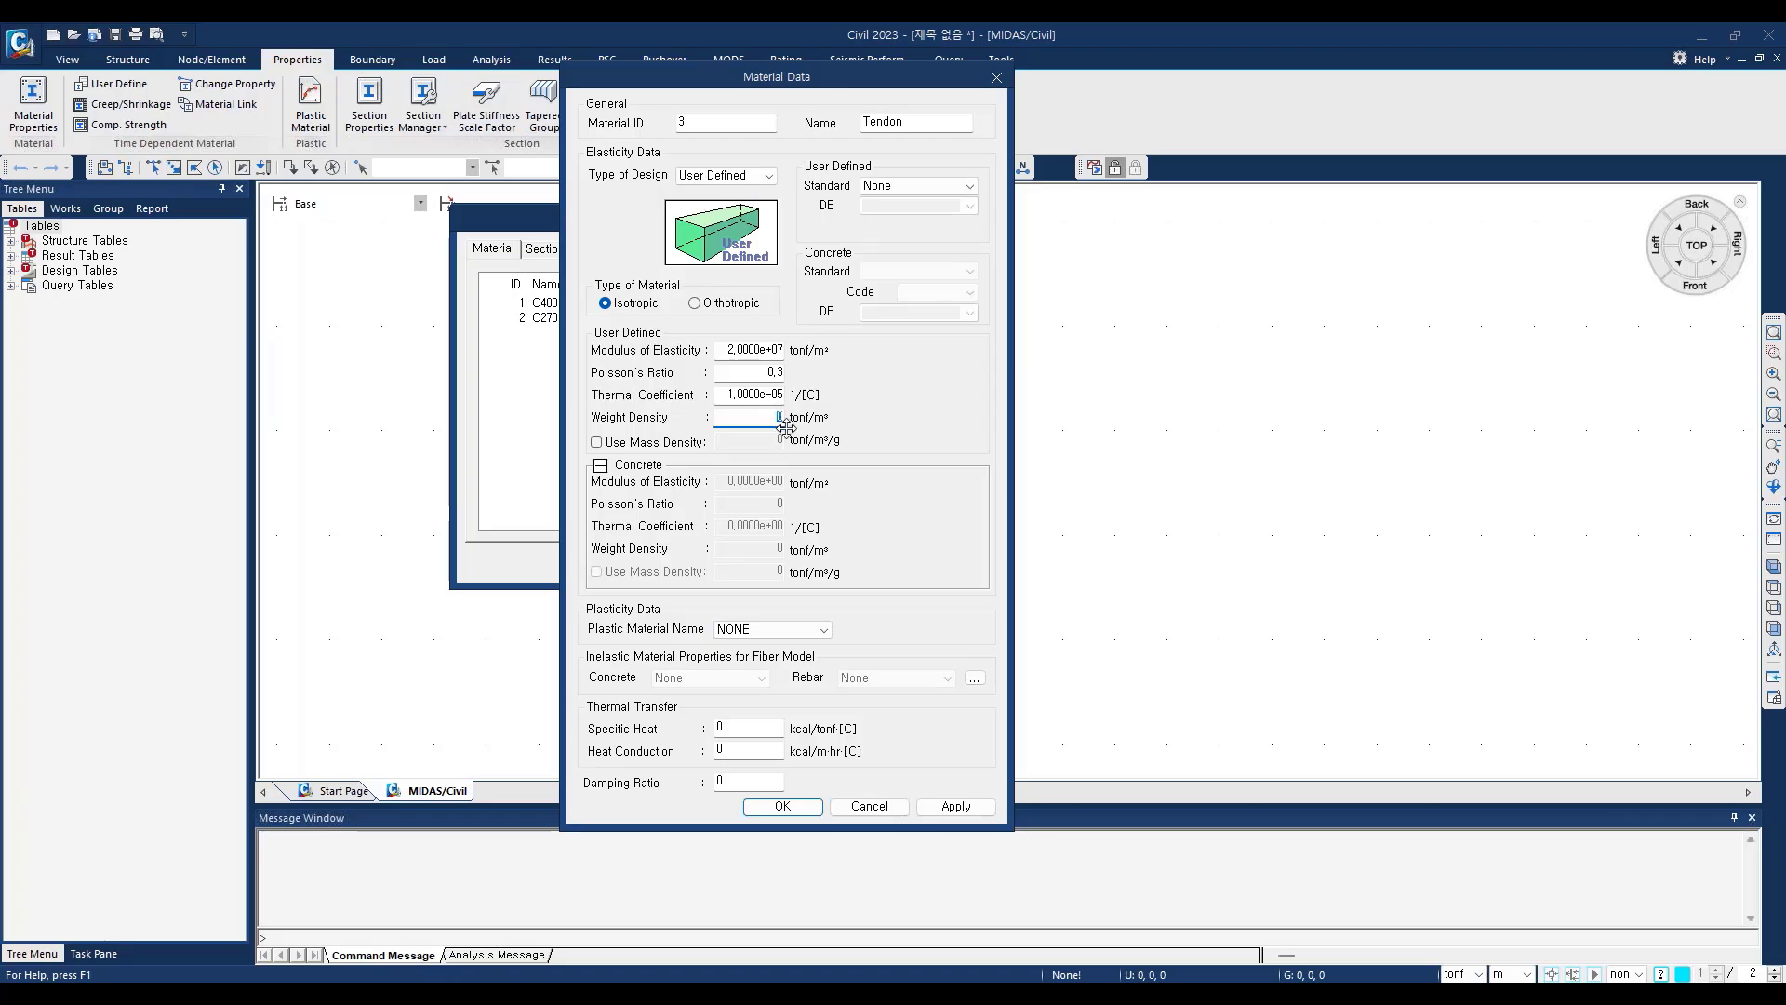
{"action": "type", "text": "7,85"}
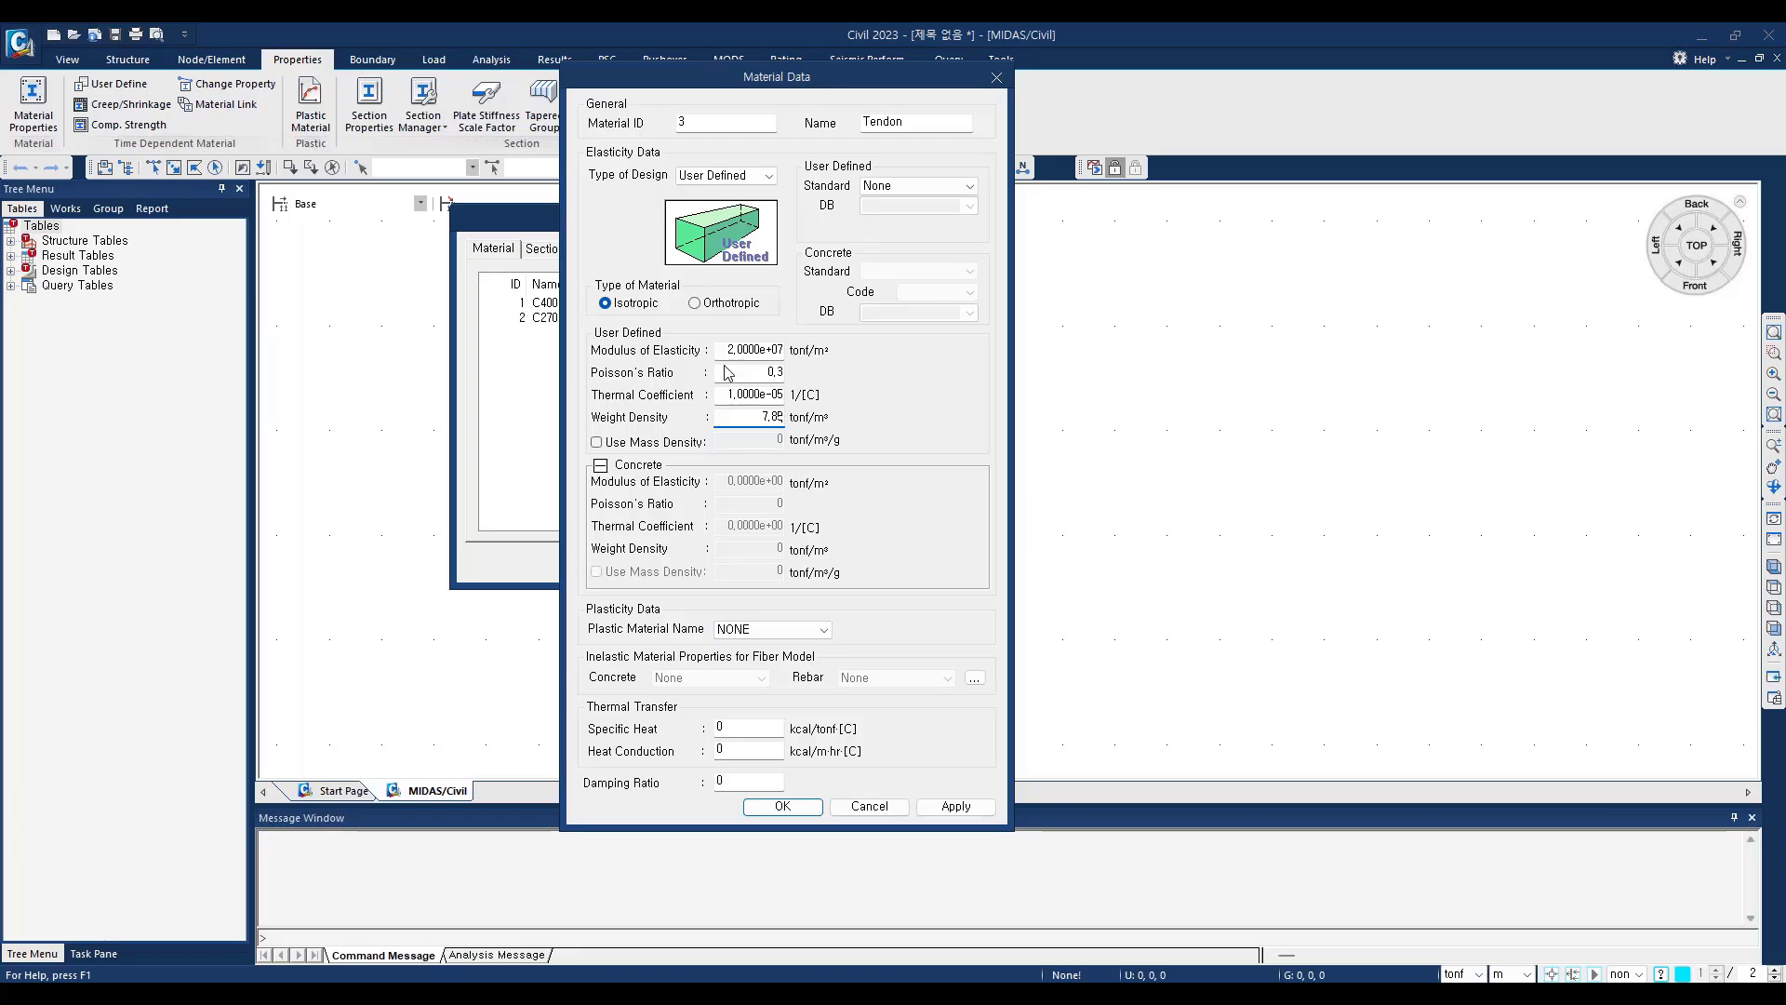
{"action": "left_click", "coordinate": [799, 813]}
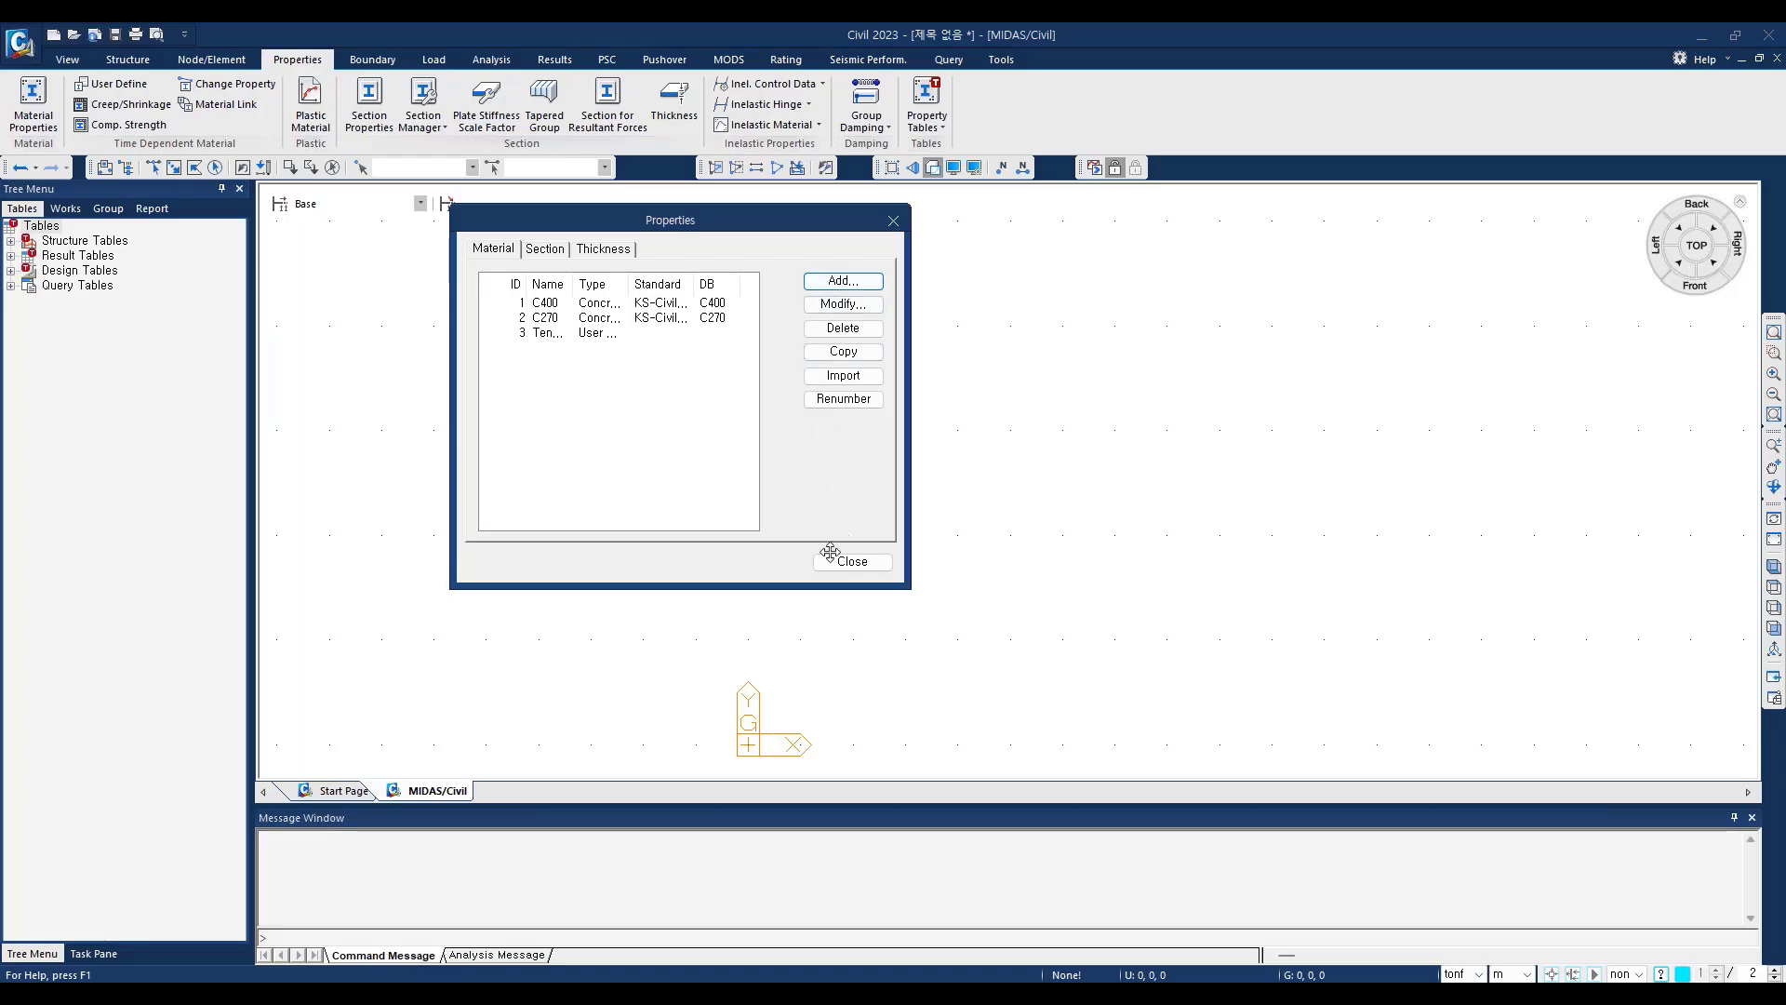
{"action": "left_click", "coordinate": [551, 250]}
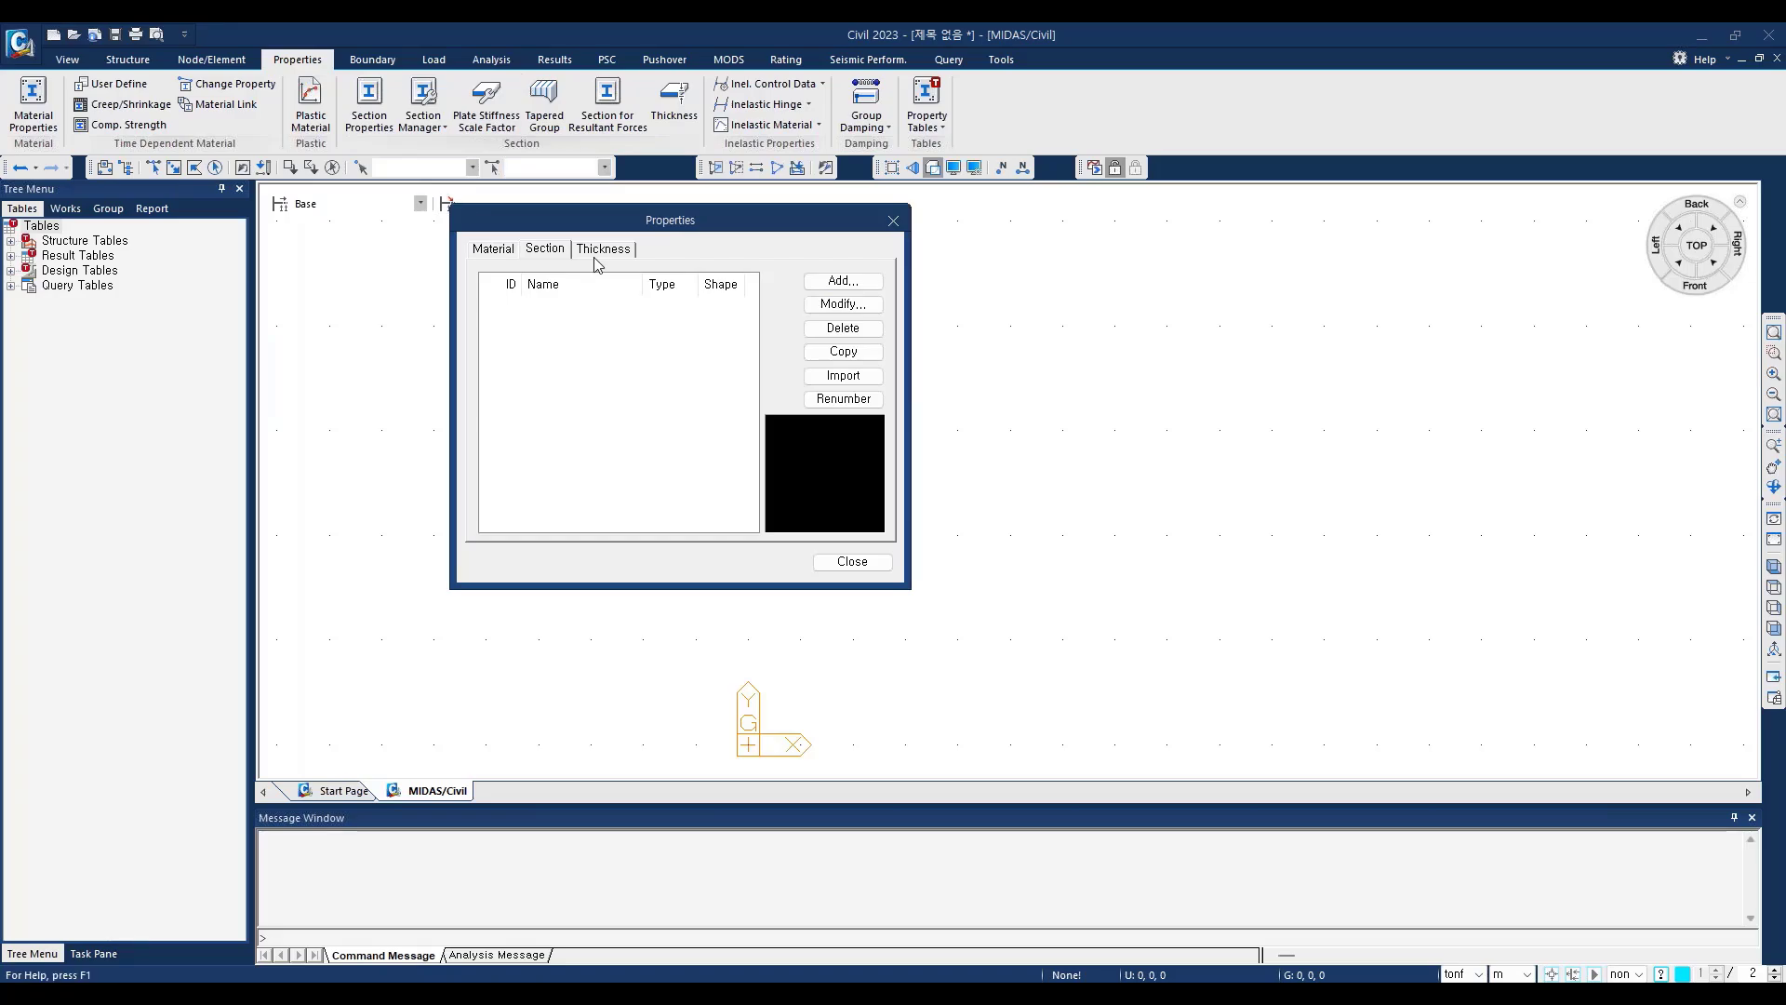
{"action": "left_click", "coordinate": [894, 223]}
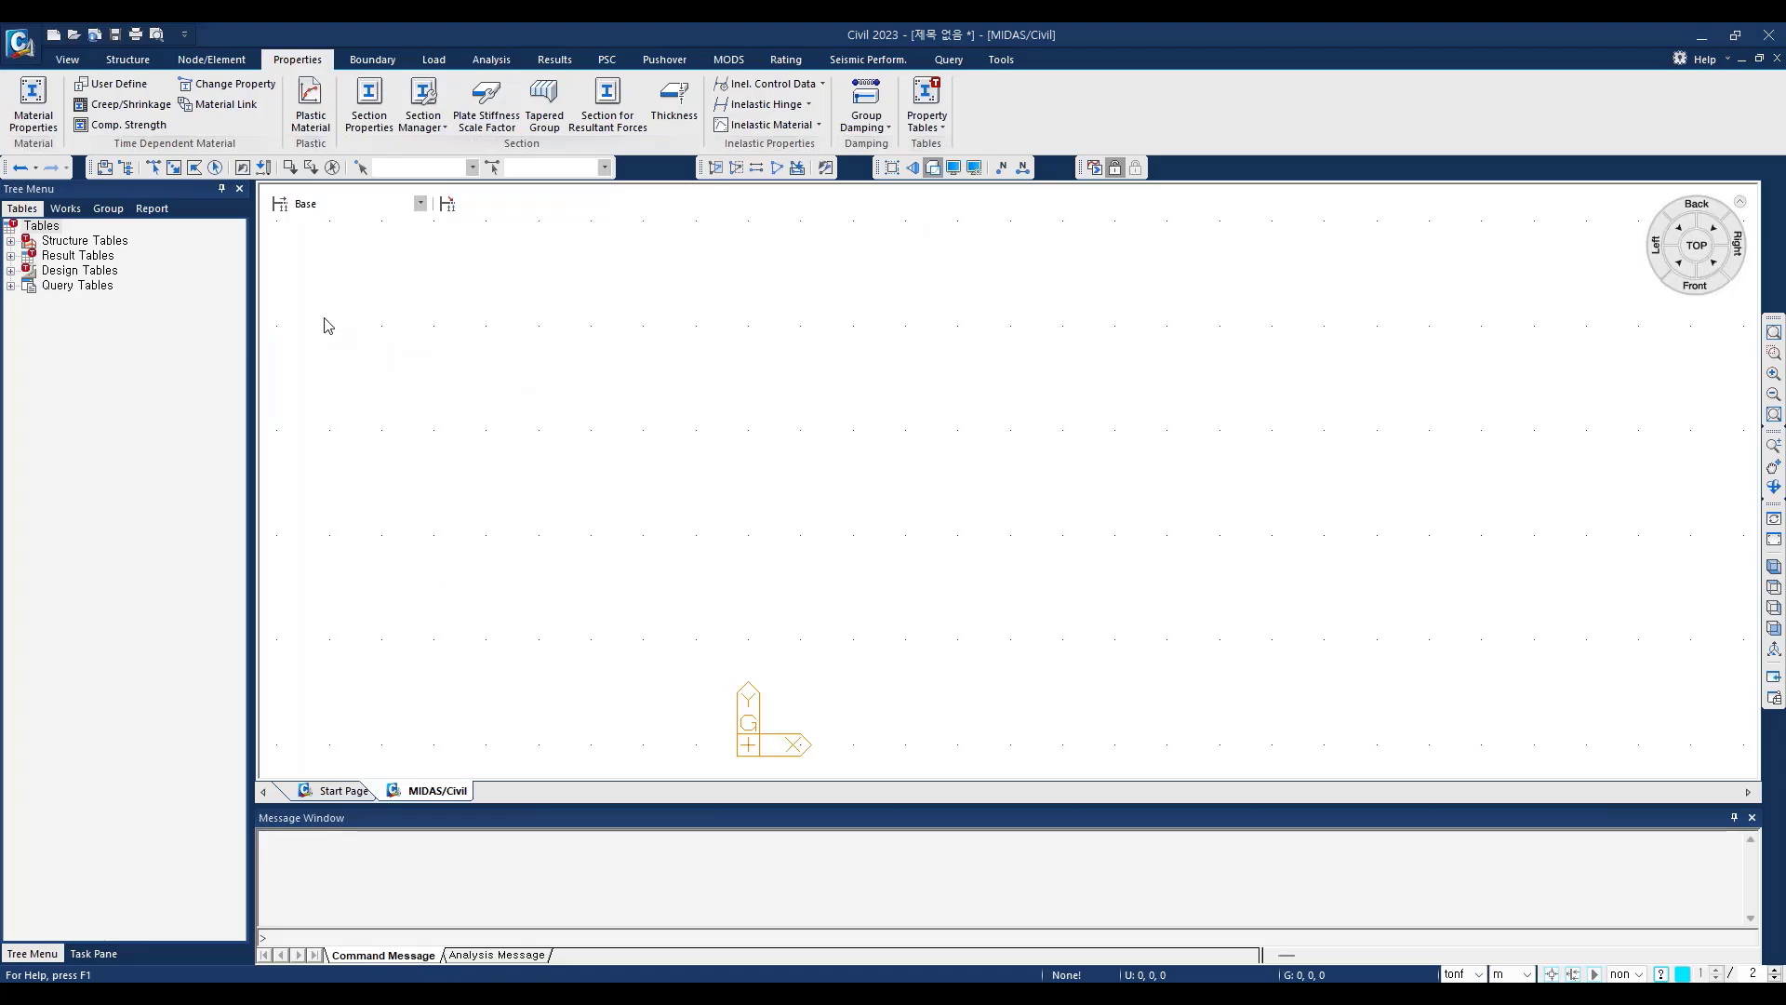
Step: Open the FCM Bridge Wizard and place it over the model view
{"action": "left_click", "coordinate": [136, 62]}
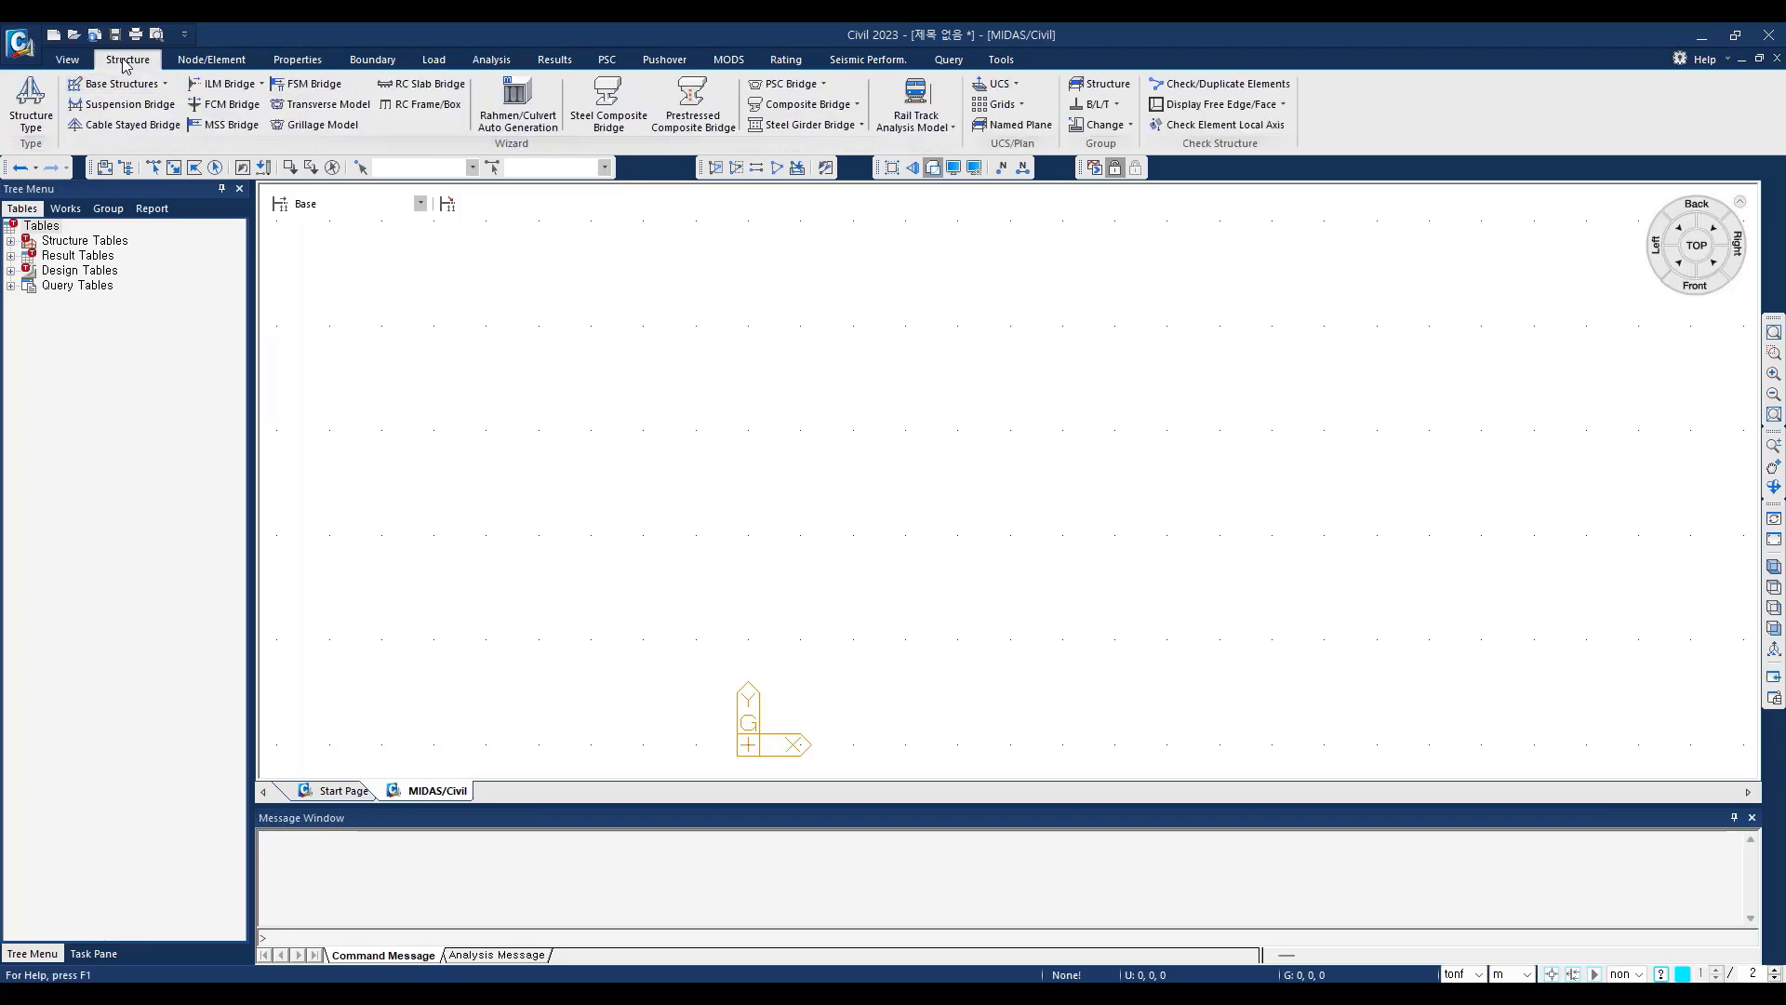
{"action": "left_click", "coordinate": [232, 109]}
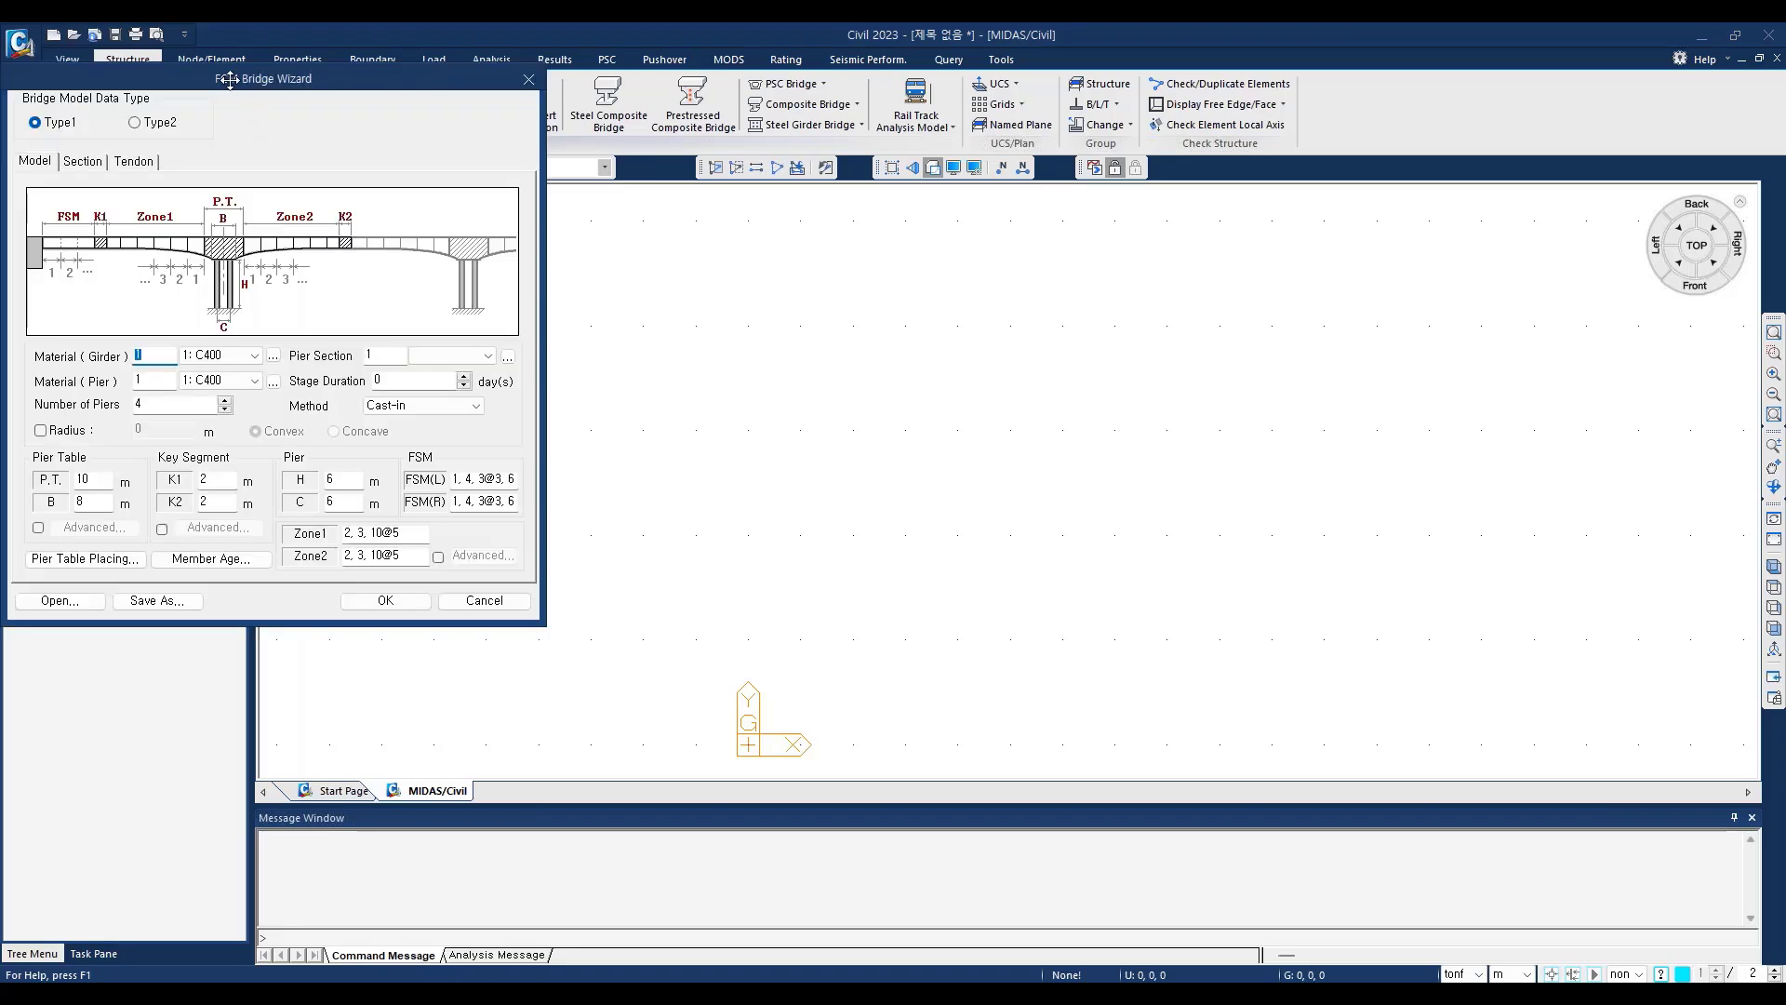
{"action": "left_click_drag", "start_coordinate": [229, 80], "coordinate": [549, 181]}
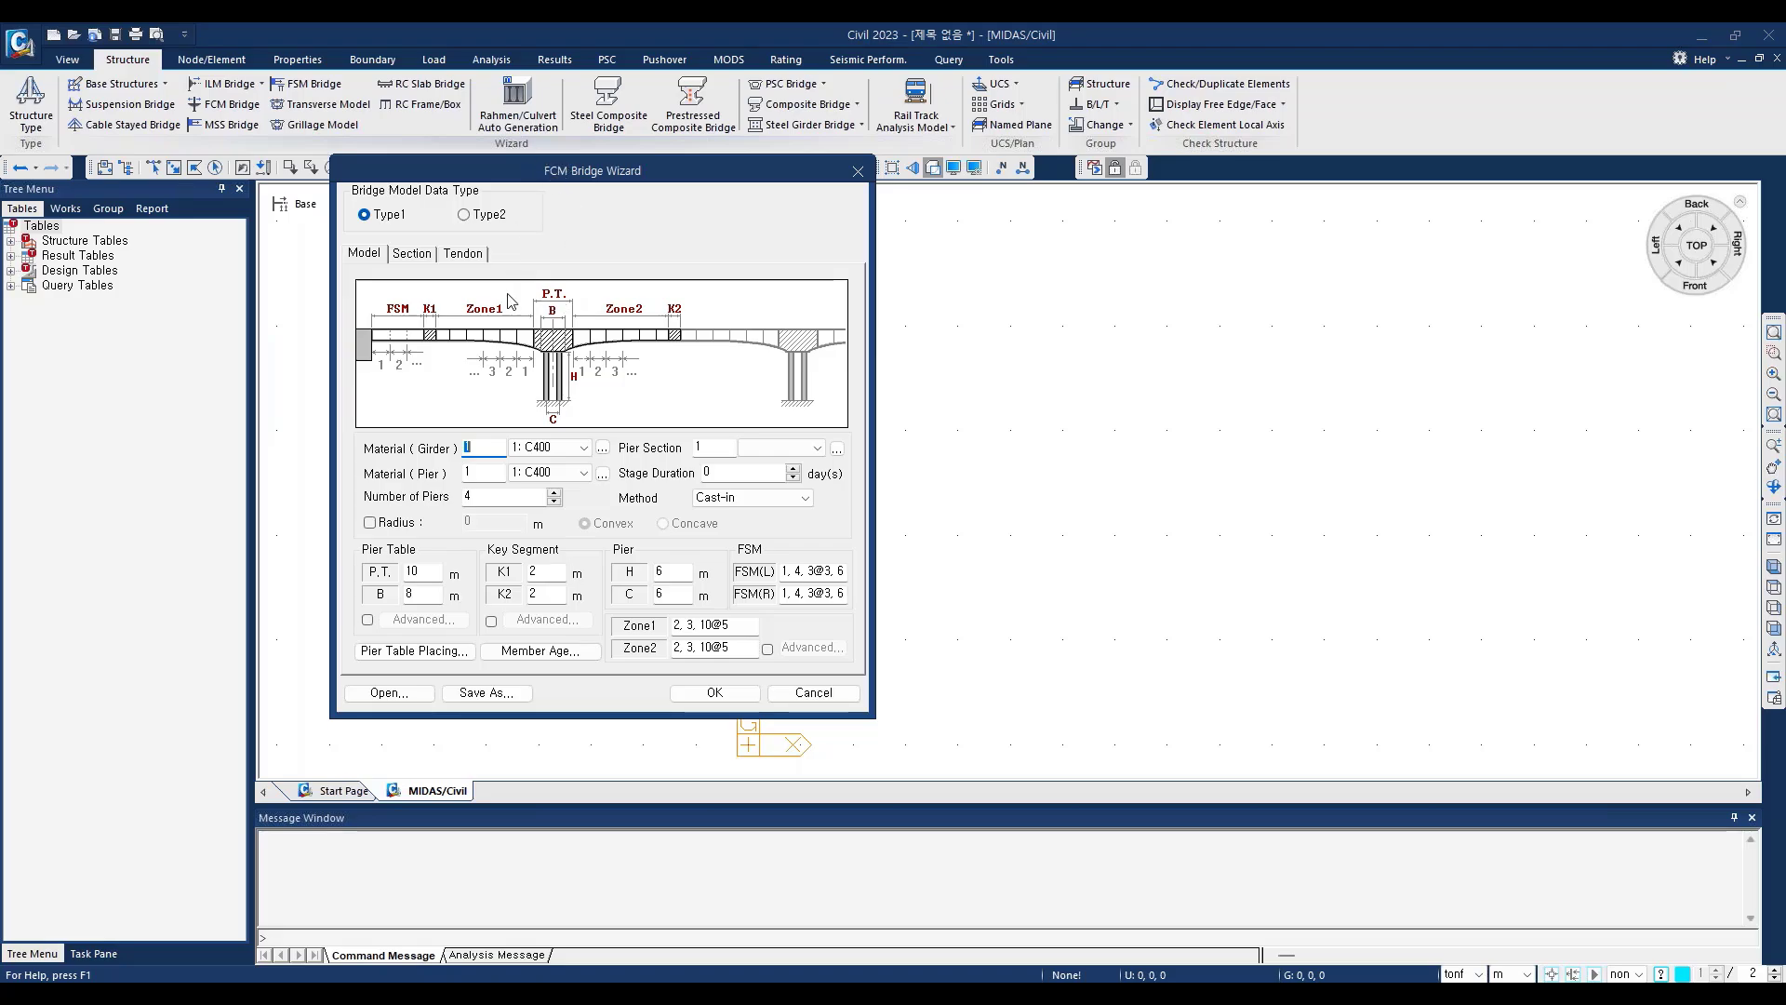
{"action": "left_click_drag", "start_coordinate": [576, 164], "coordinate": [611, 112]}
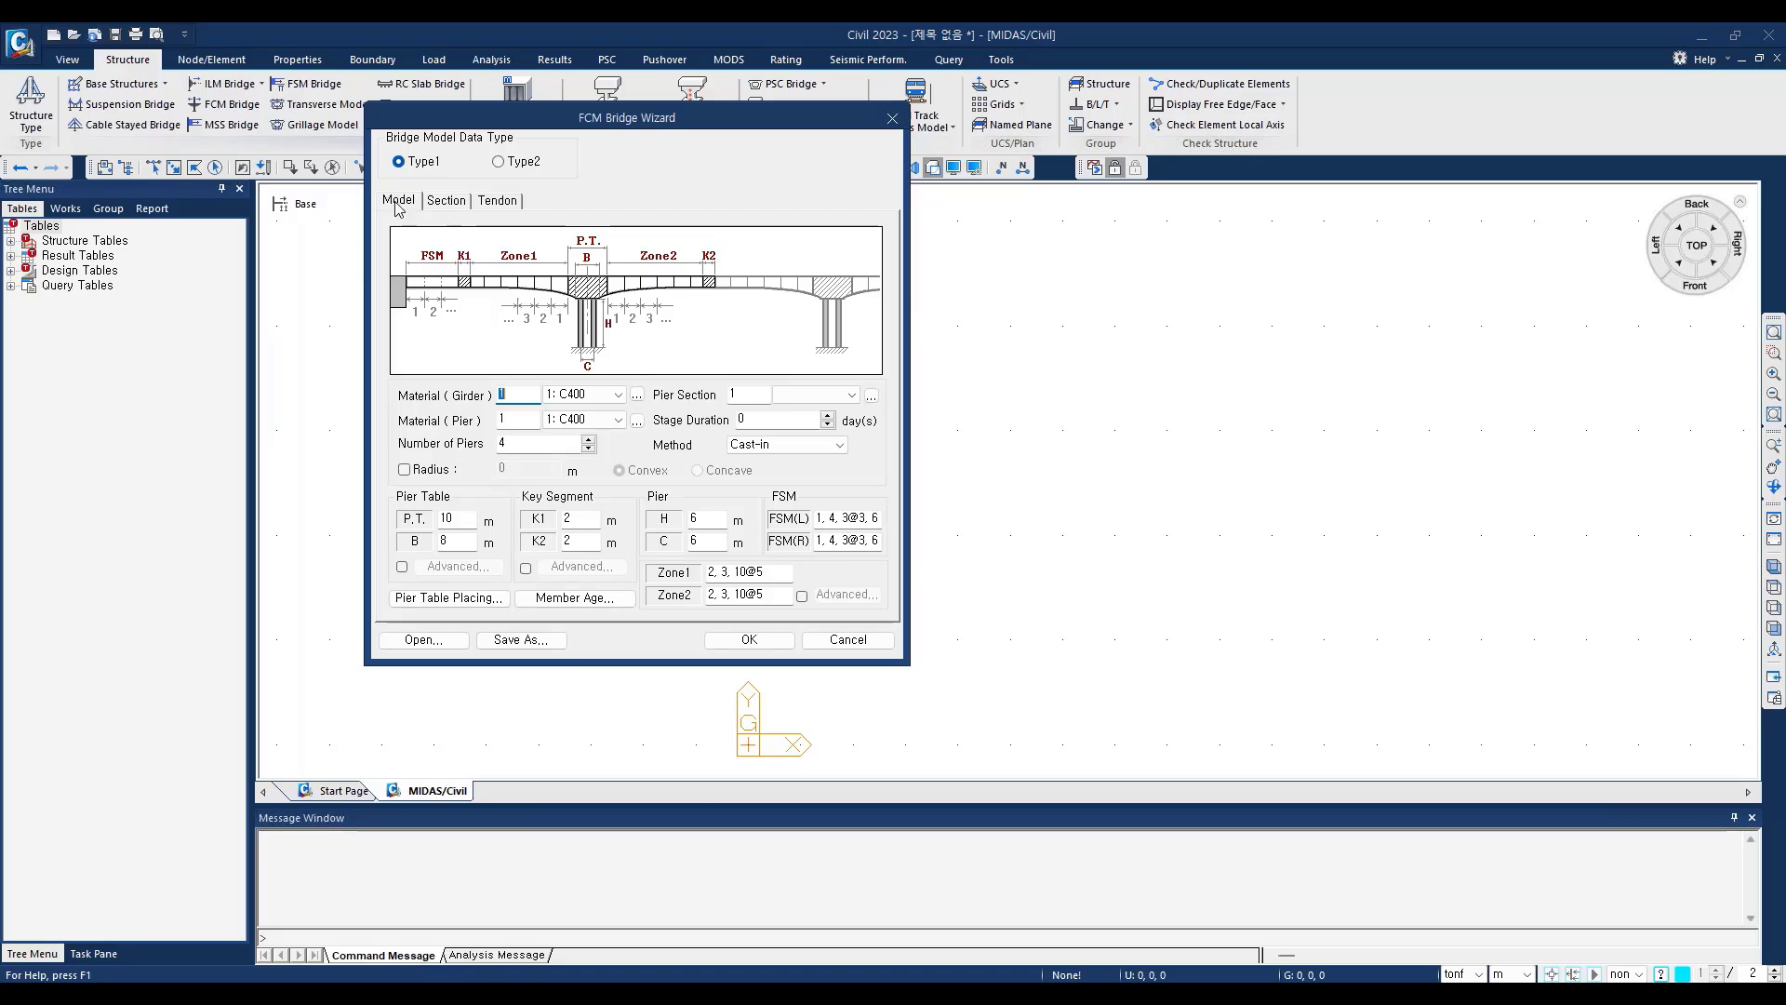
Step: Examine the Model, Section and Tendon settings of the FCM Bridge Wizard
{"action": "left_click", "coordinate": [444, 201]}
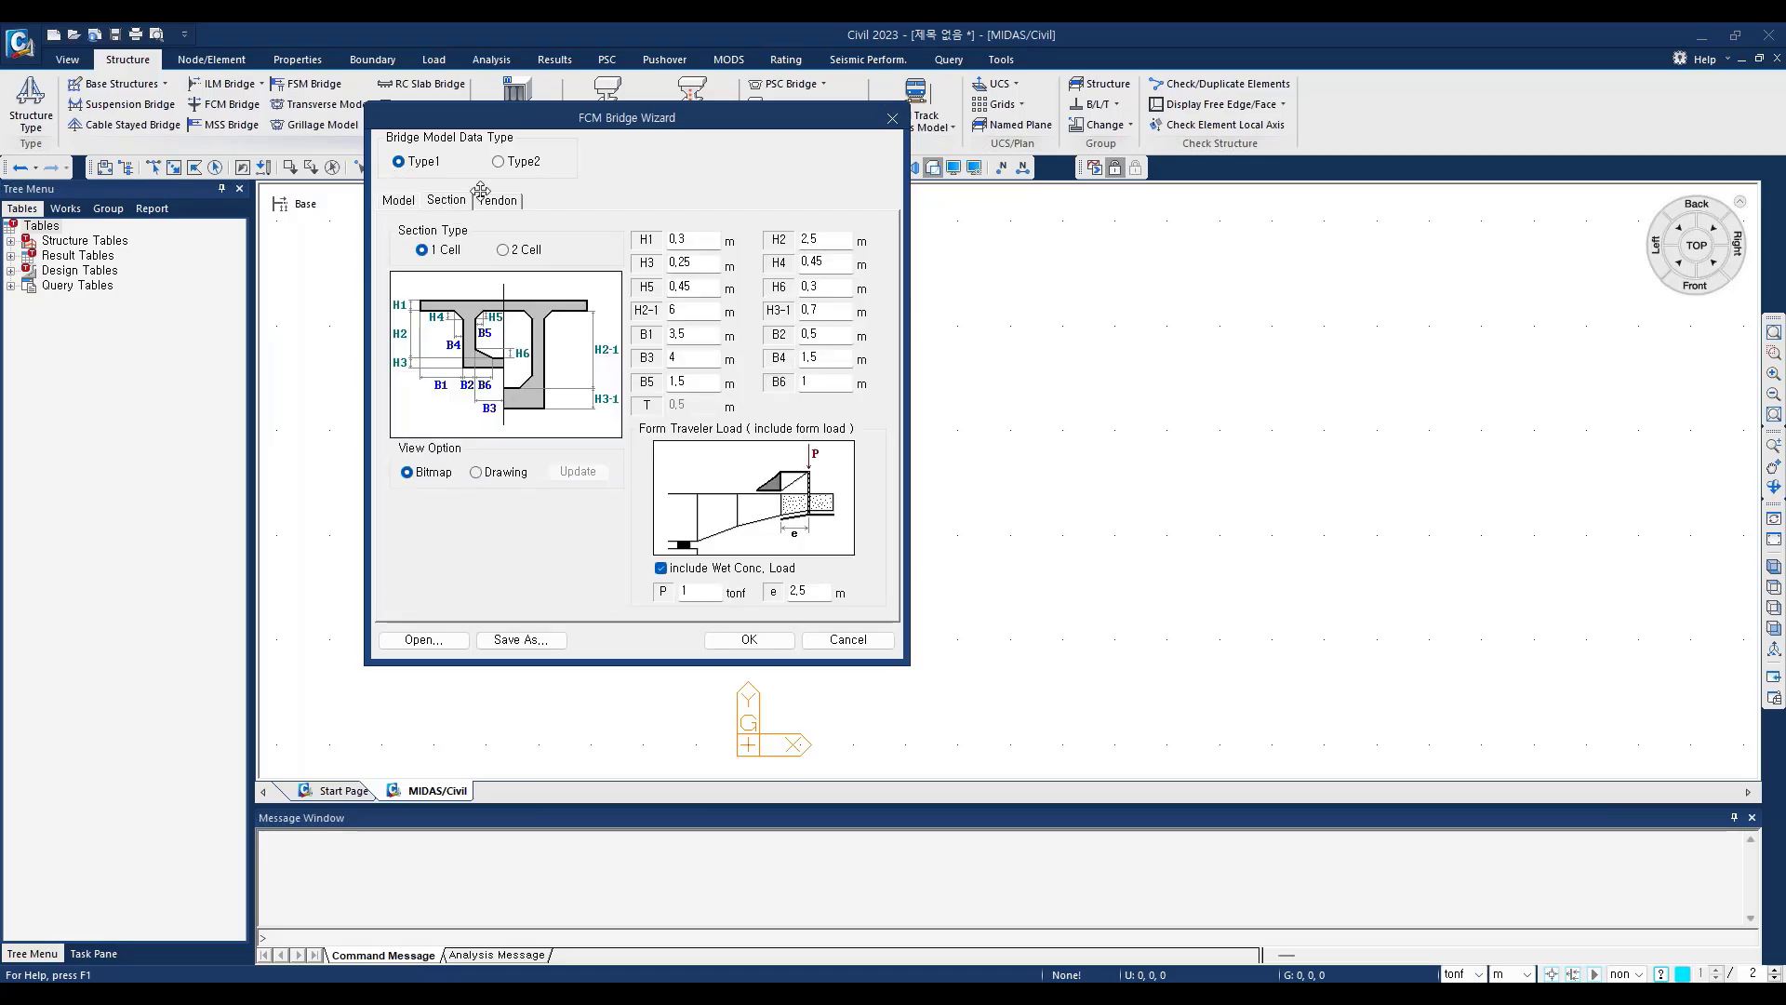
{"action": "left_click", "coordinate": [500, 203]}
{"action": "left_click", "coordinate": [414, 201]}
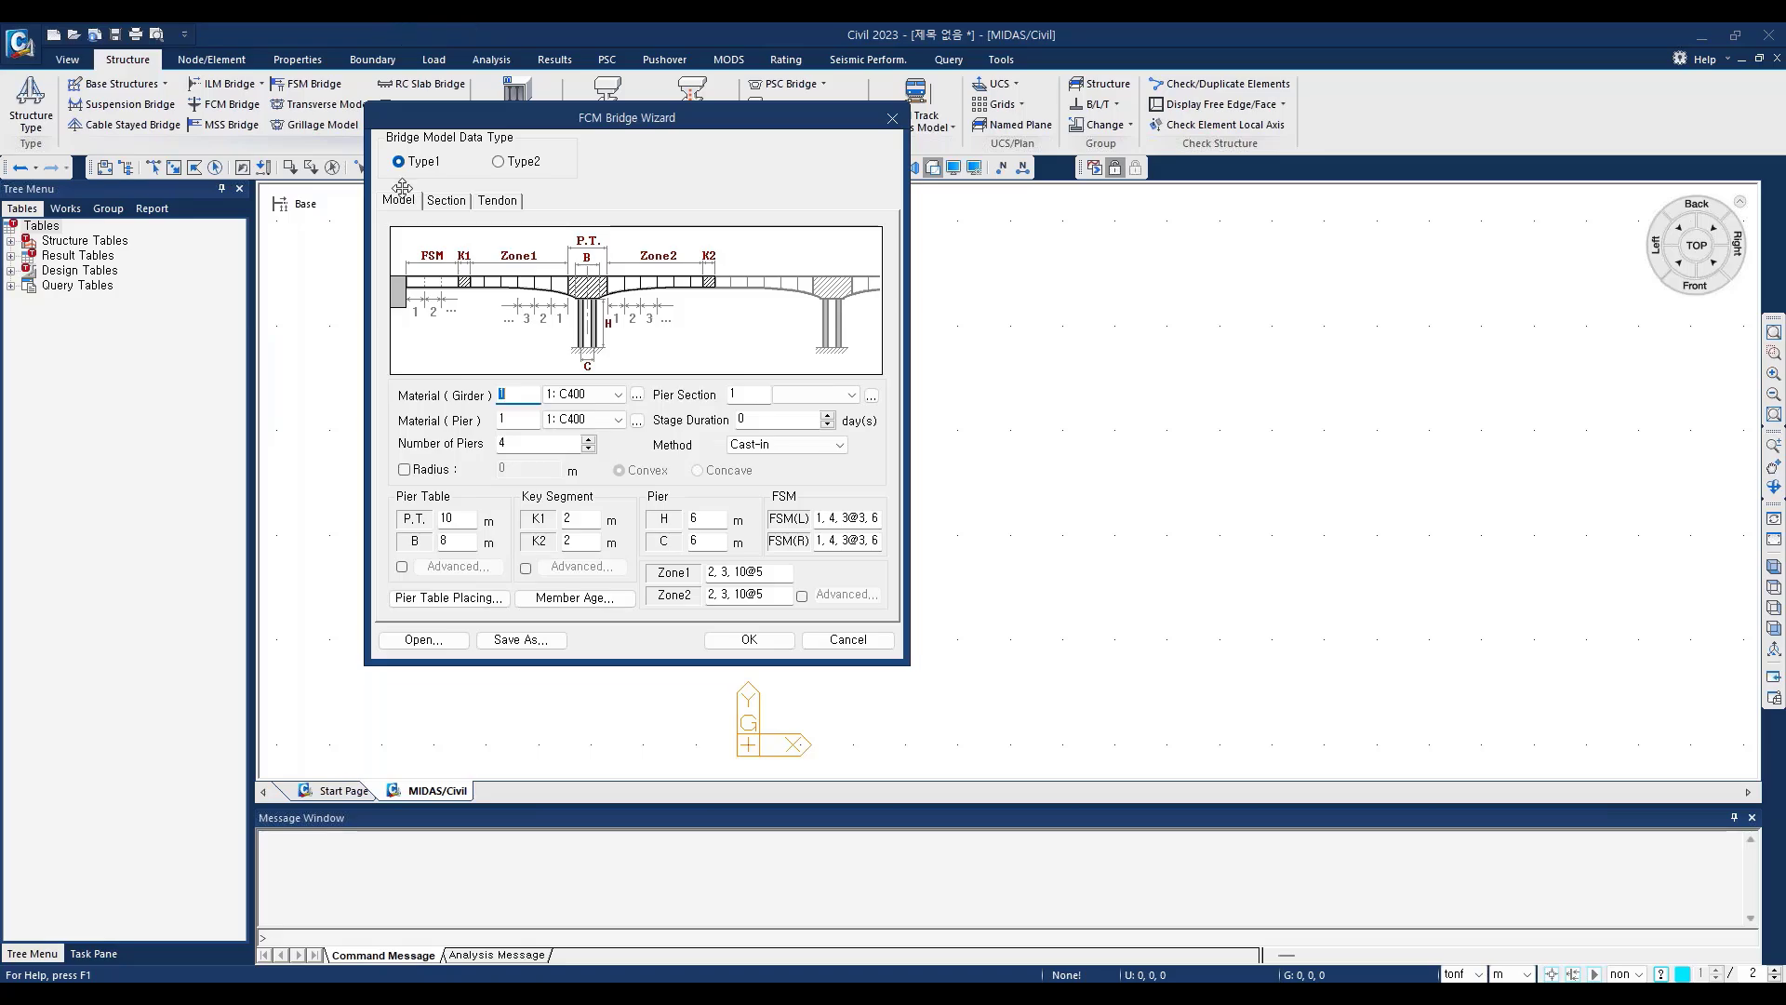
{"action": "left_click", "coordinate": [449, 203]}
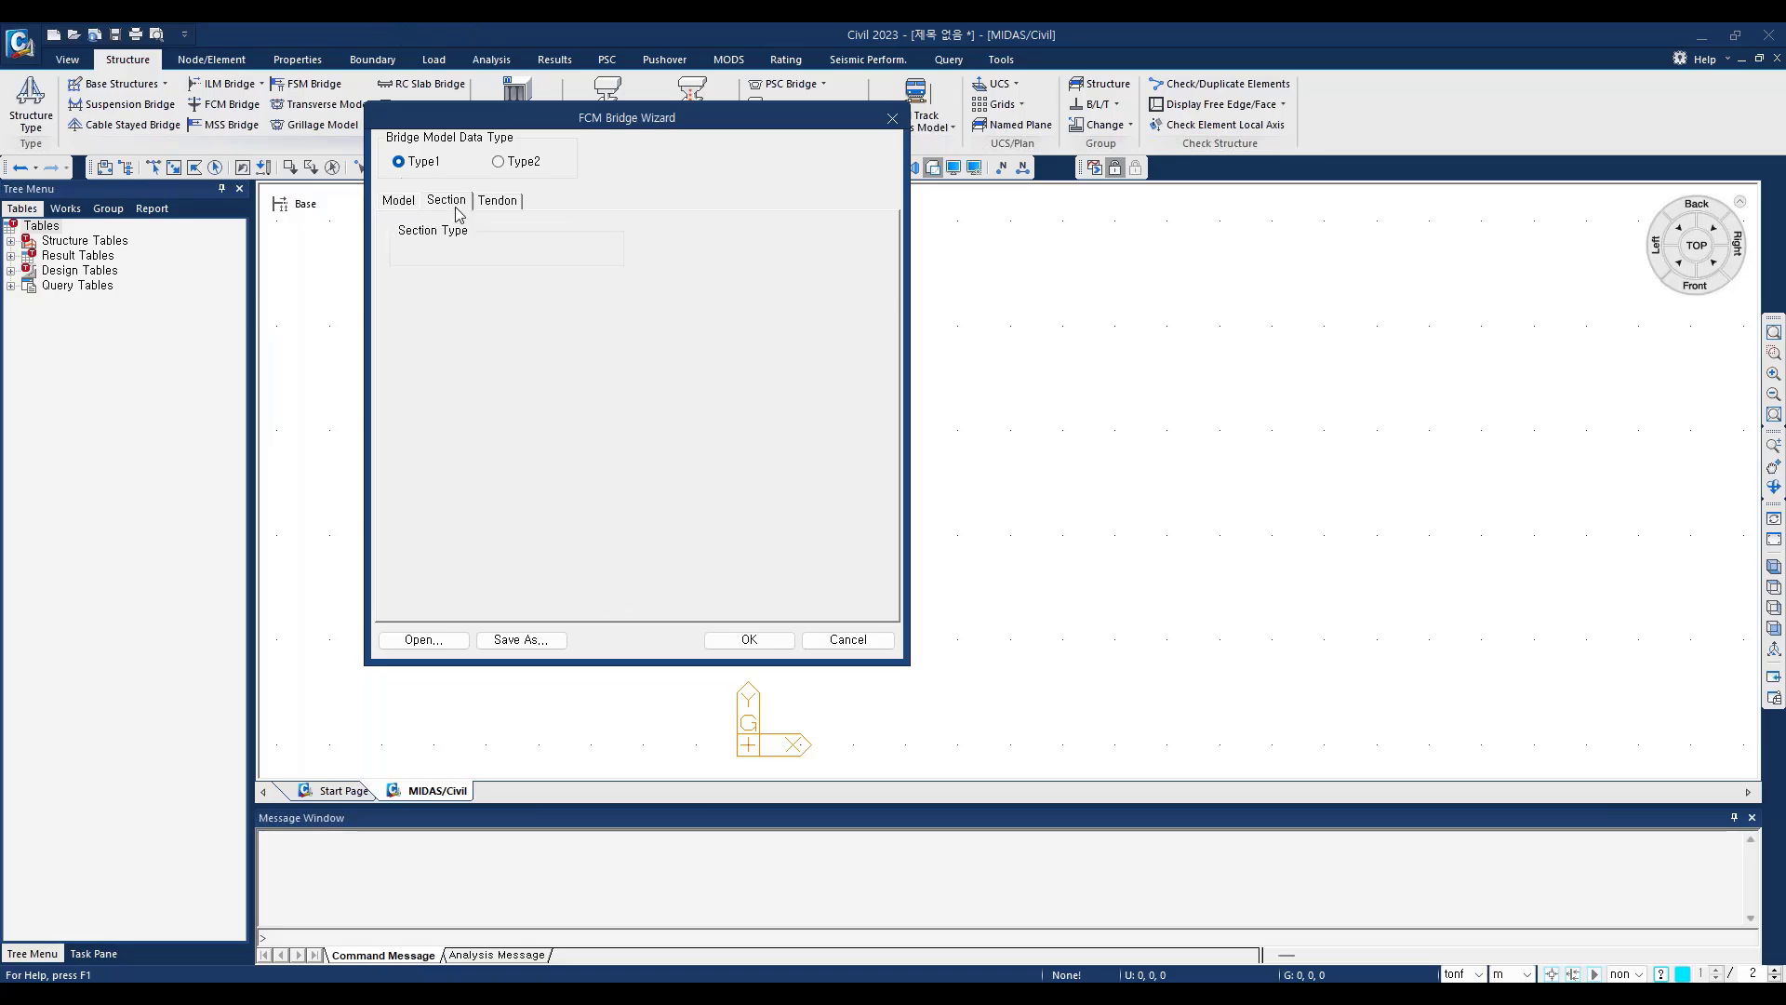
{"action": "left_click", "coordinate": [502, 203]}
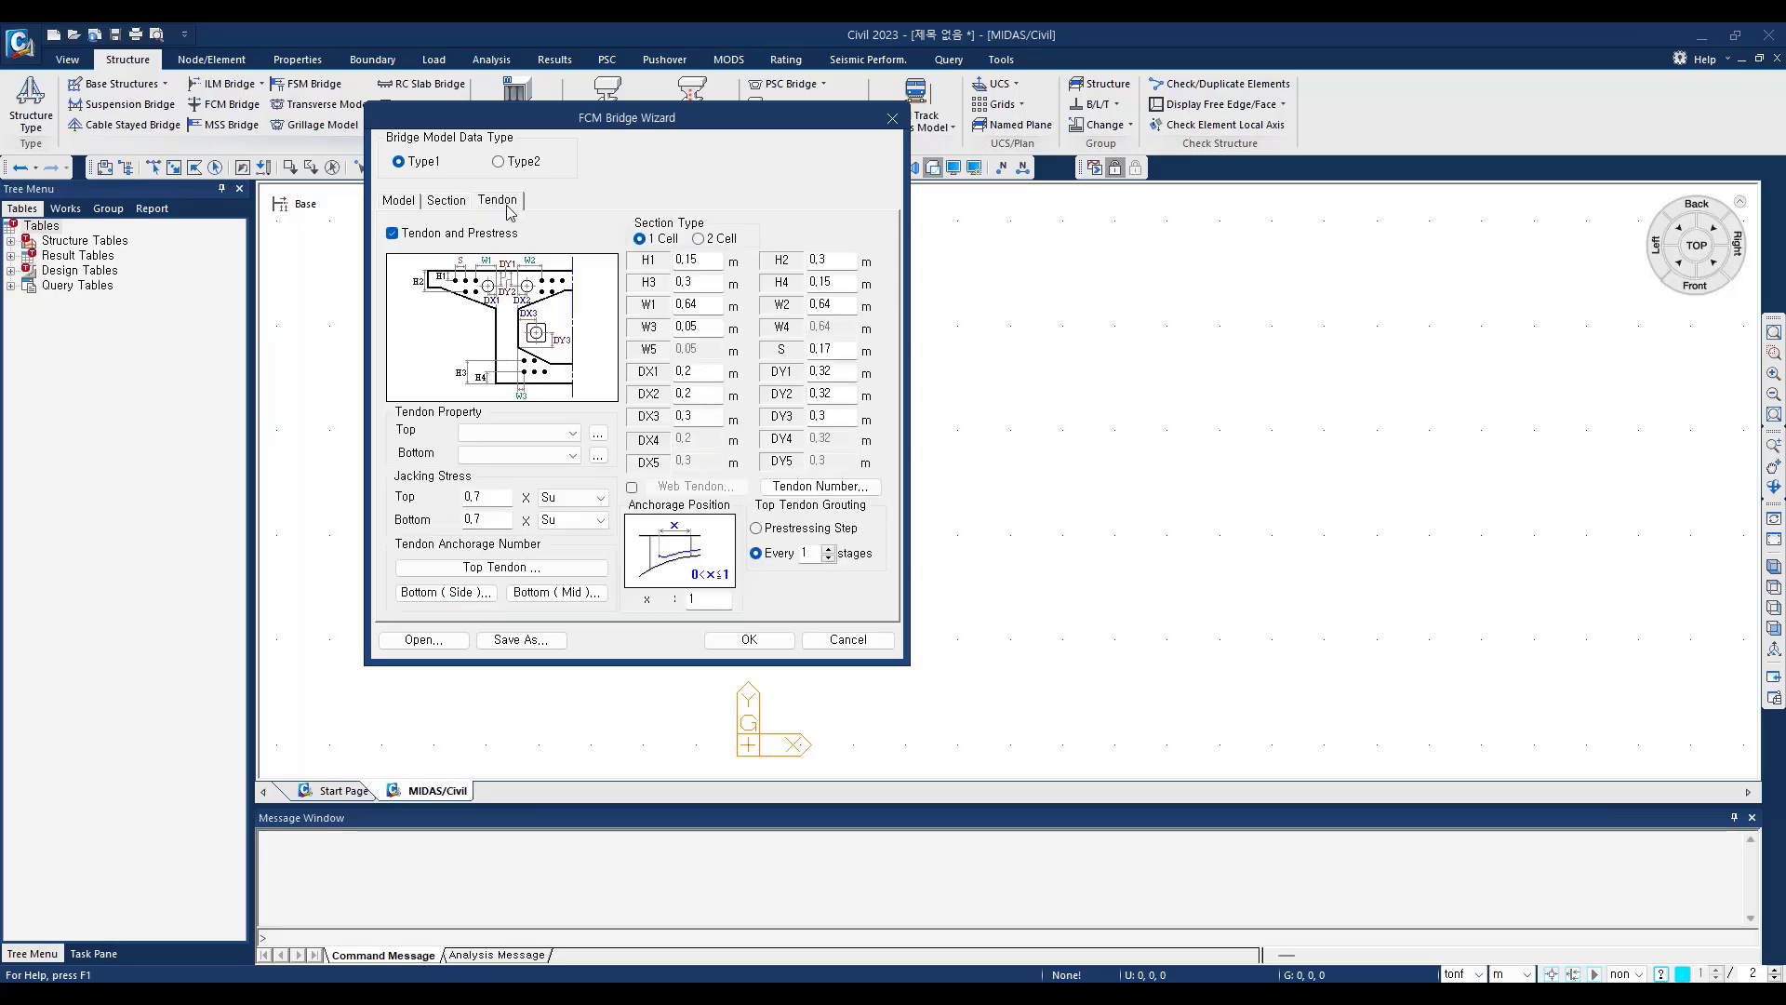
{"action": "left_click", "coordinate": [407, 205]}
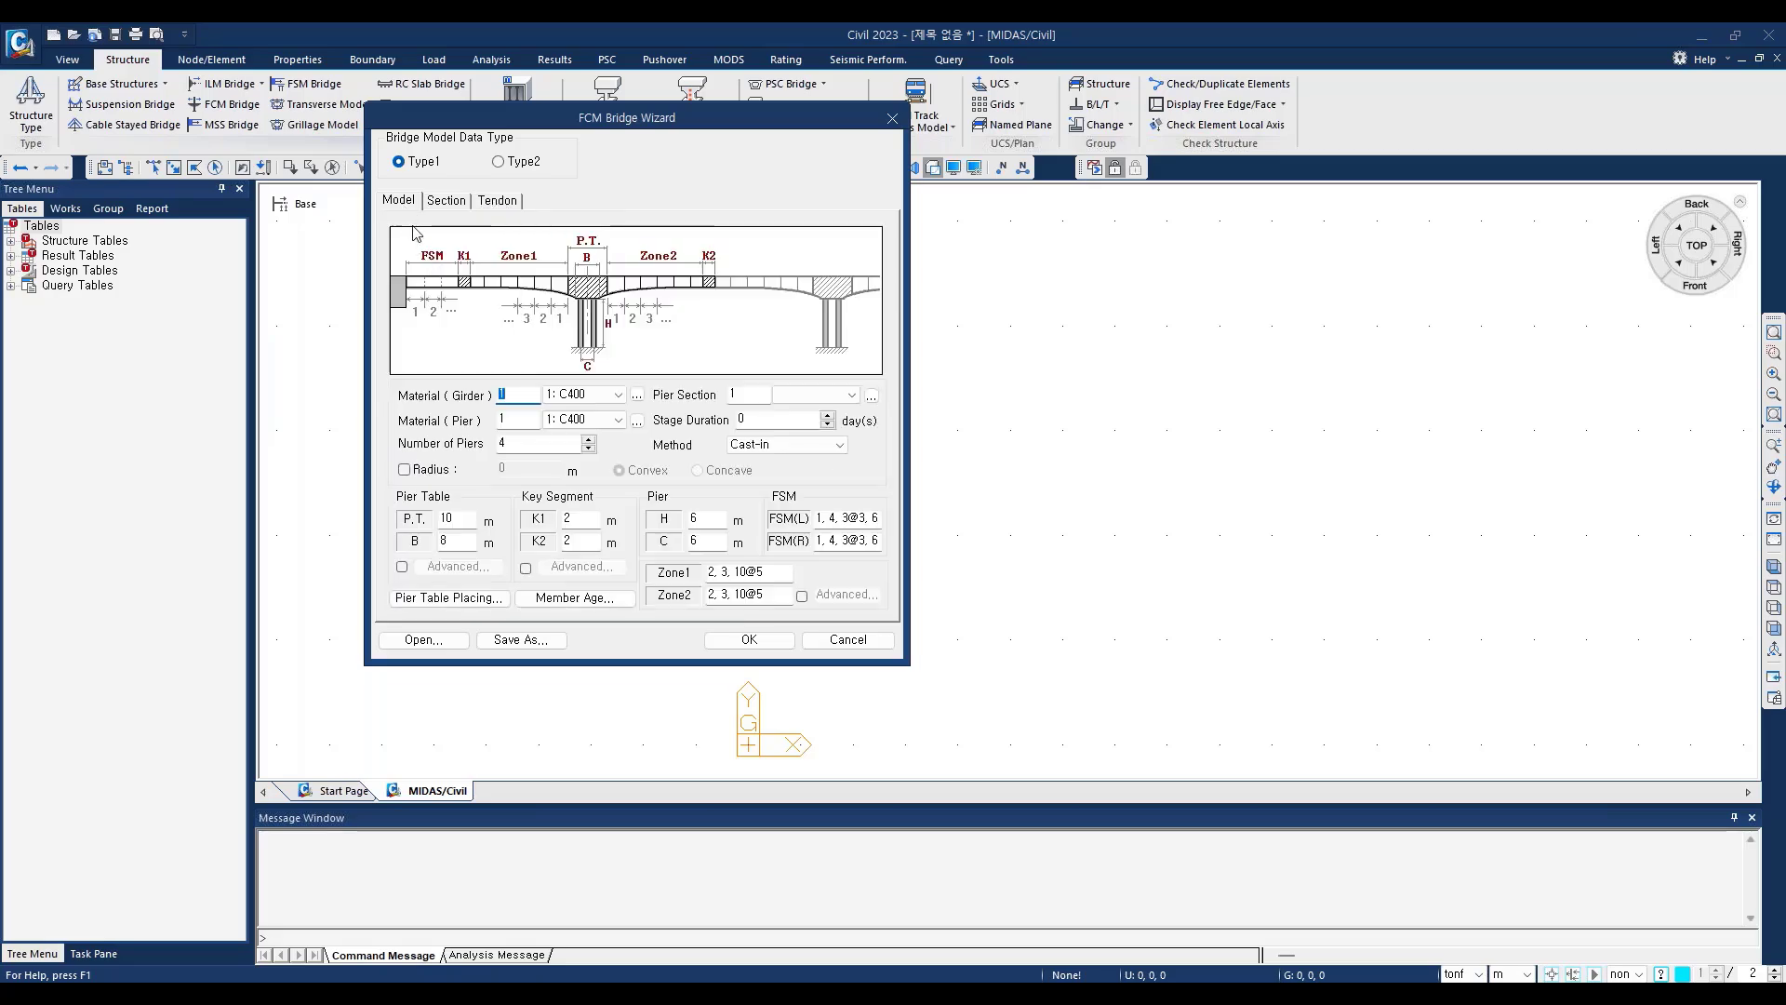
{"action": "left_click", "coordinate": [445, 203]}
{"action": "left_click", "coordinate": [497, 201]}
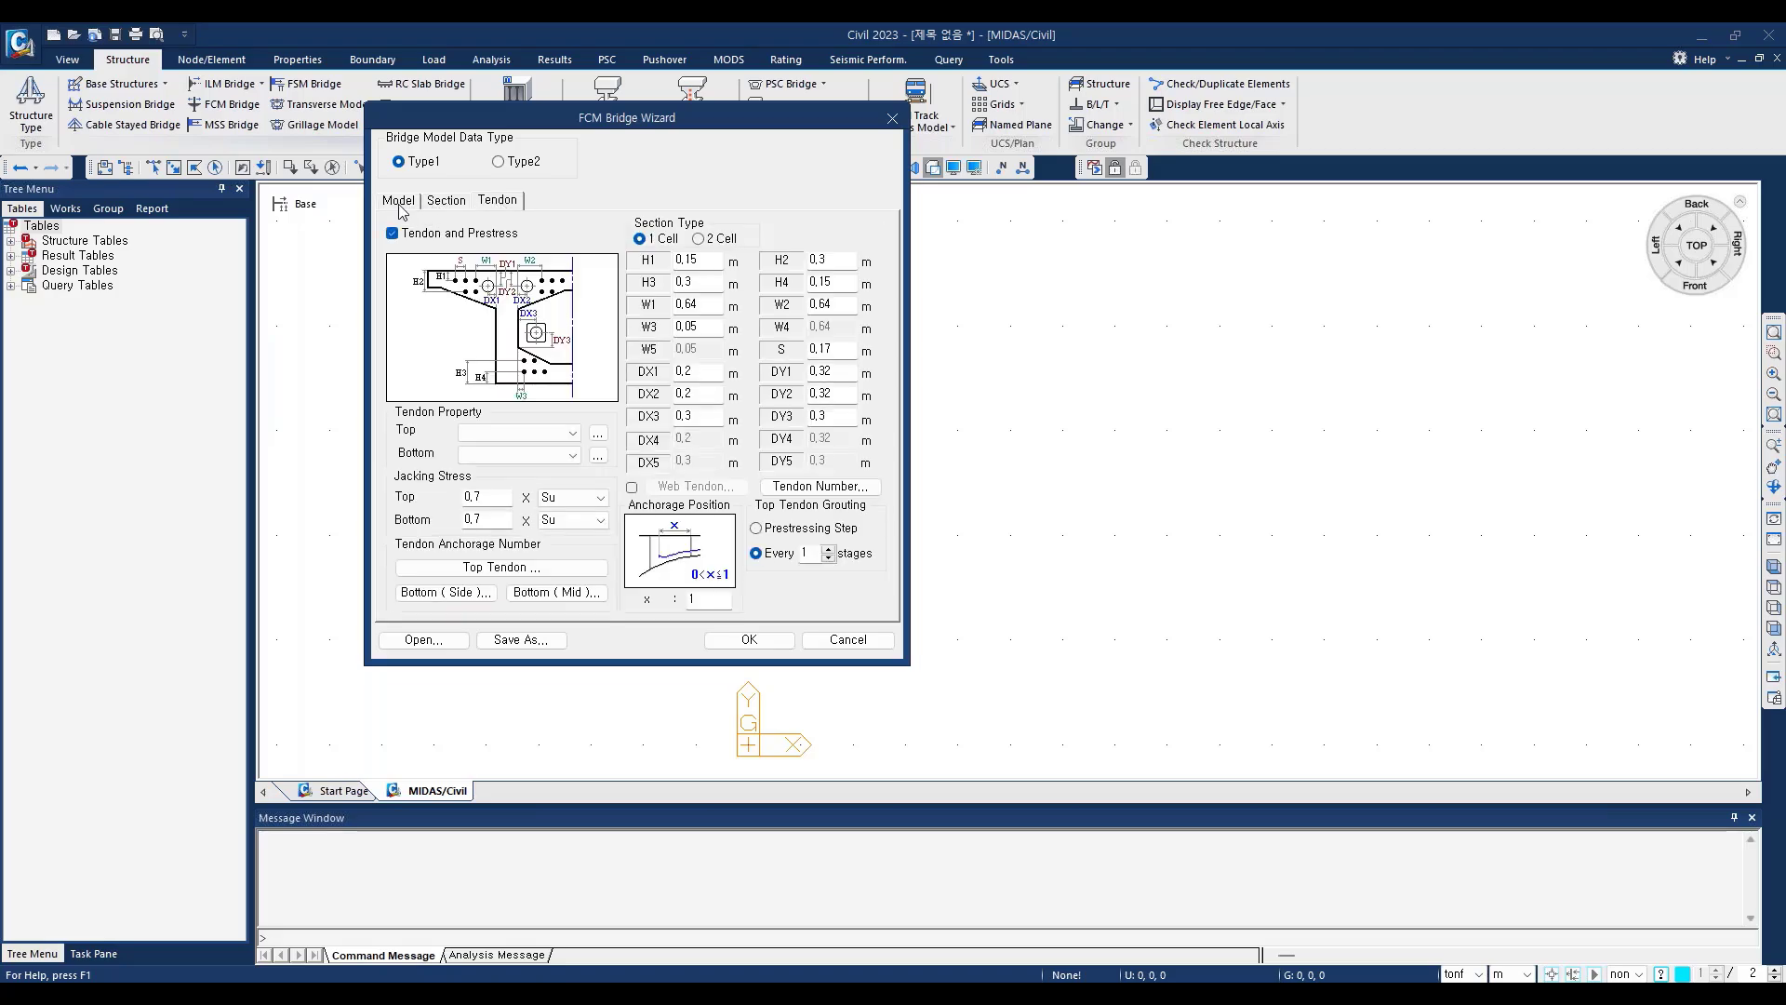
{"action": "left_click", "coordinate": [400, 203]}
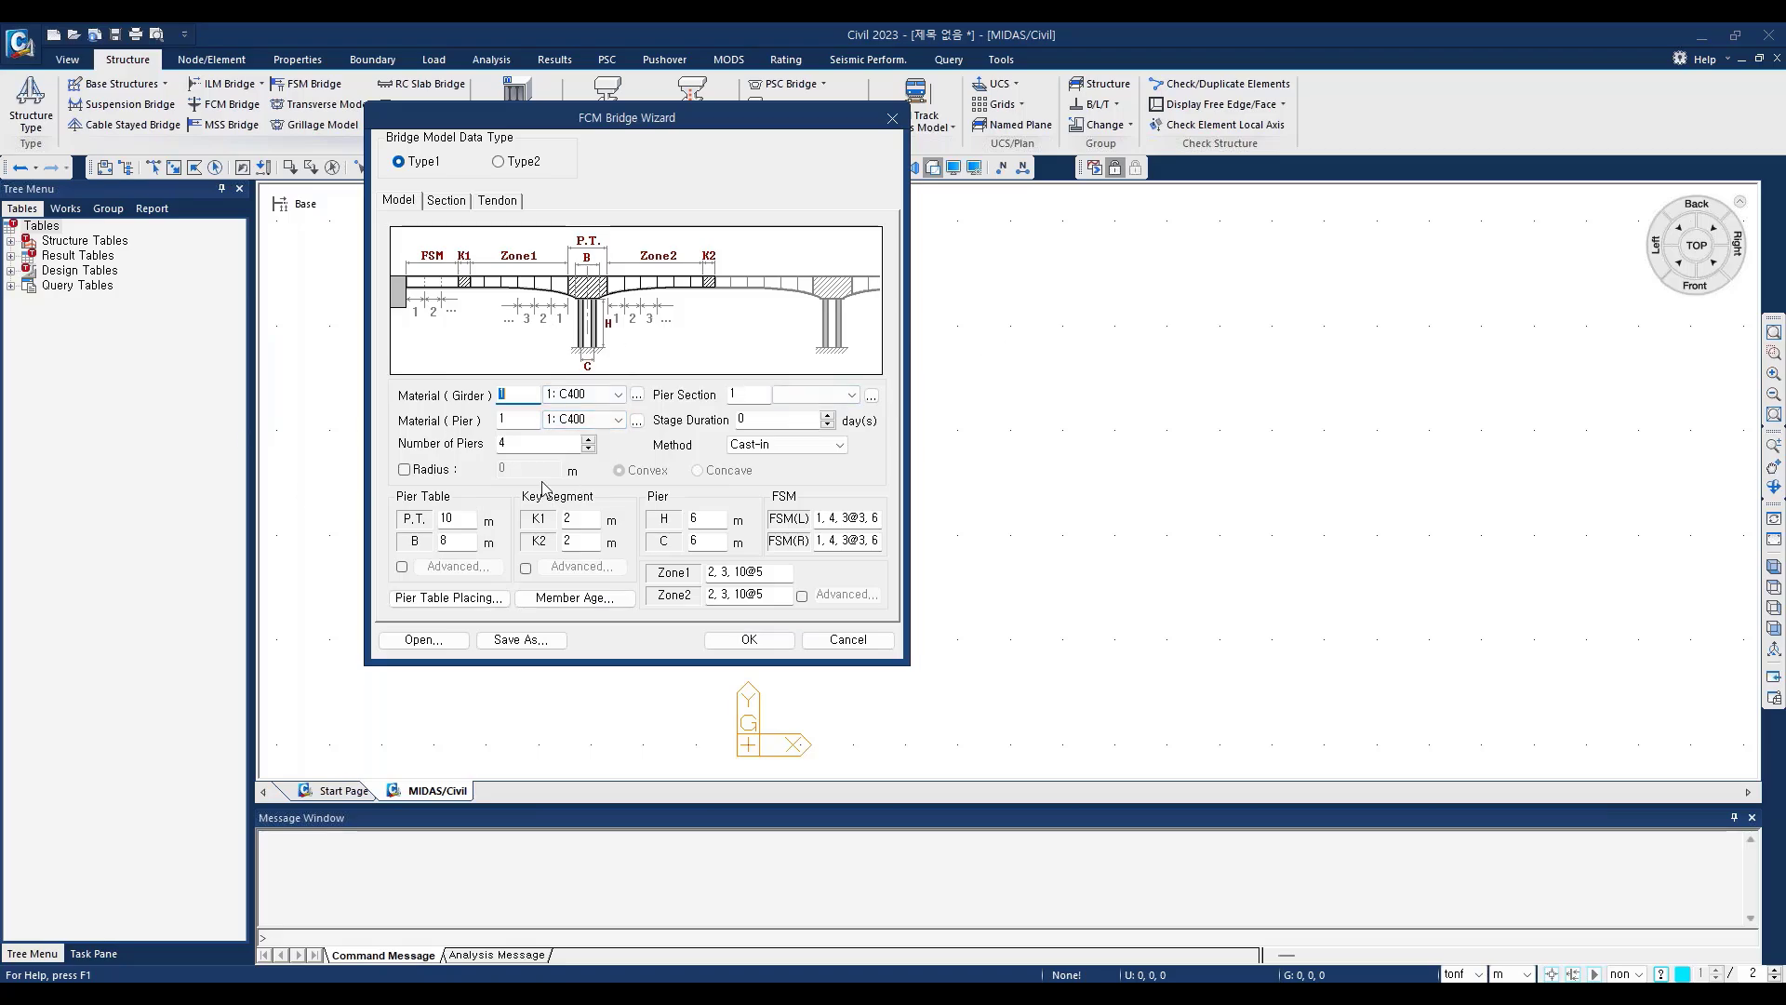
{"action": "left_click", "coordinate": [401, 202]}
{"action": "left_click", "coordinate": [451, 203]}
{"action": "left_click", "coordinate": [506, 202]}
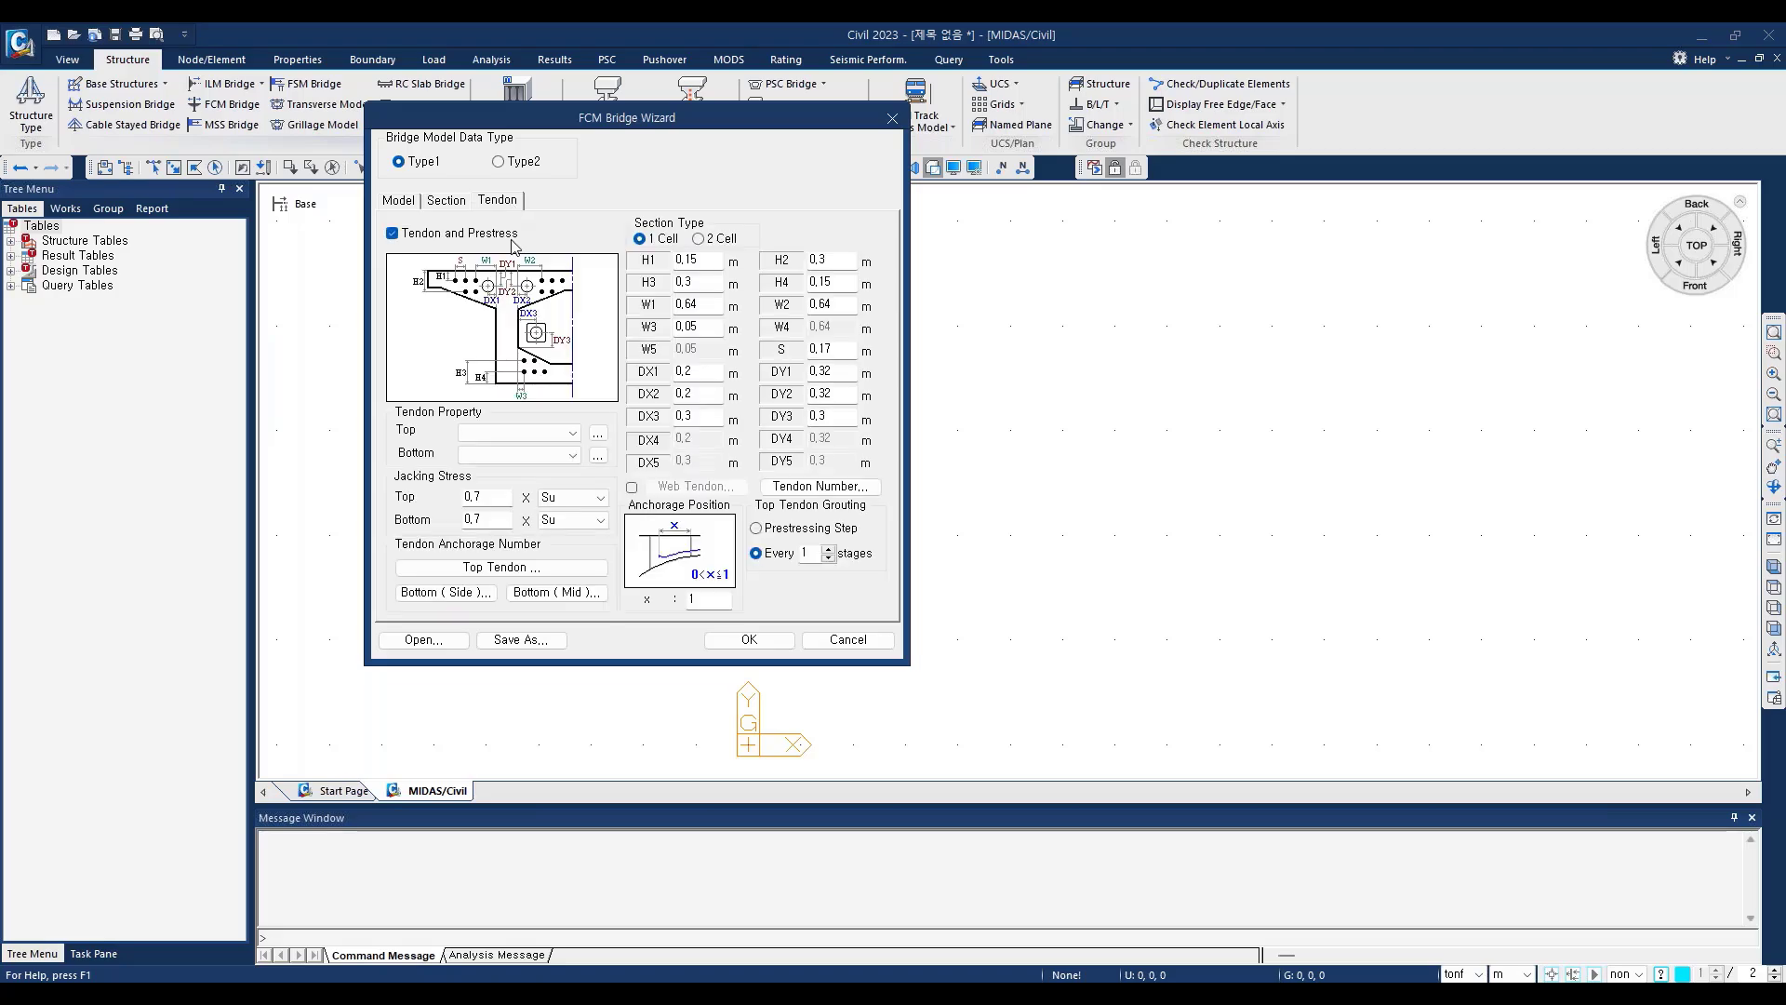
{"action": "left_click", "coordinate": [448, 201]}
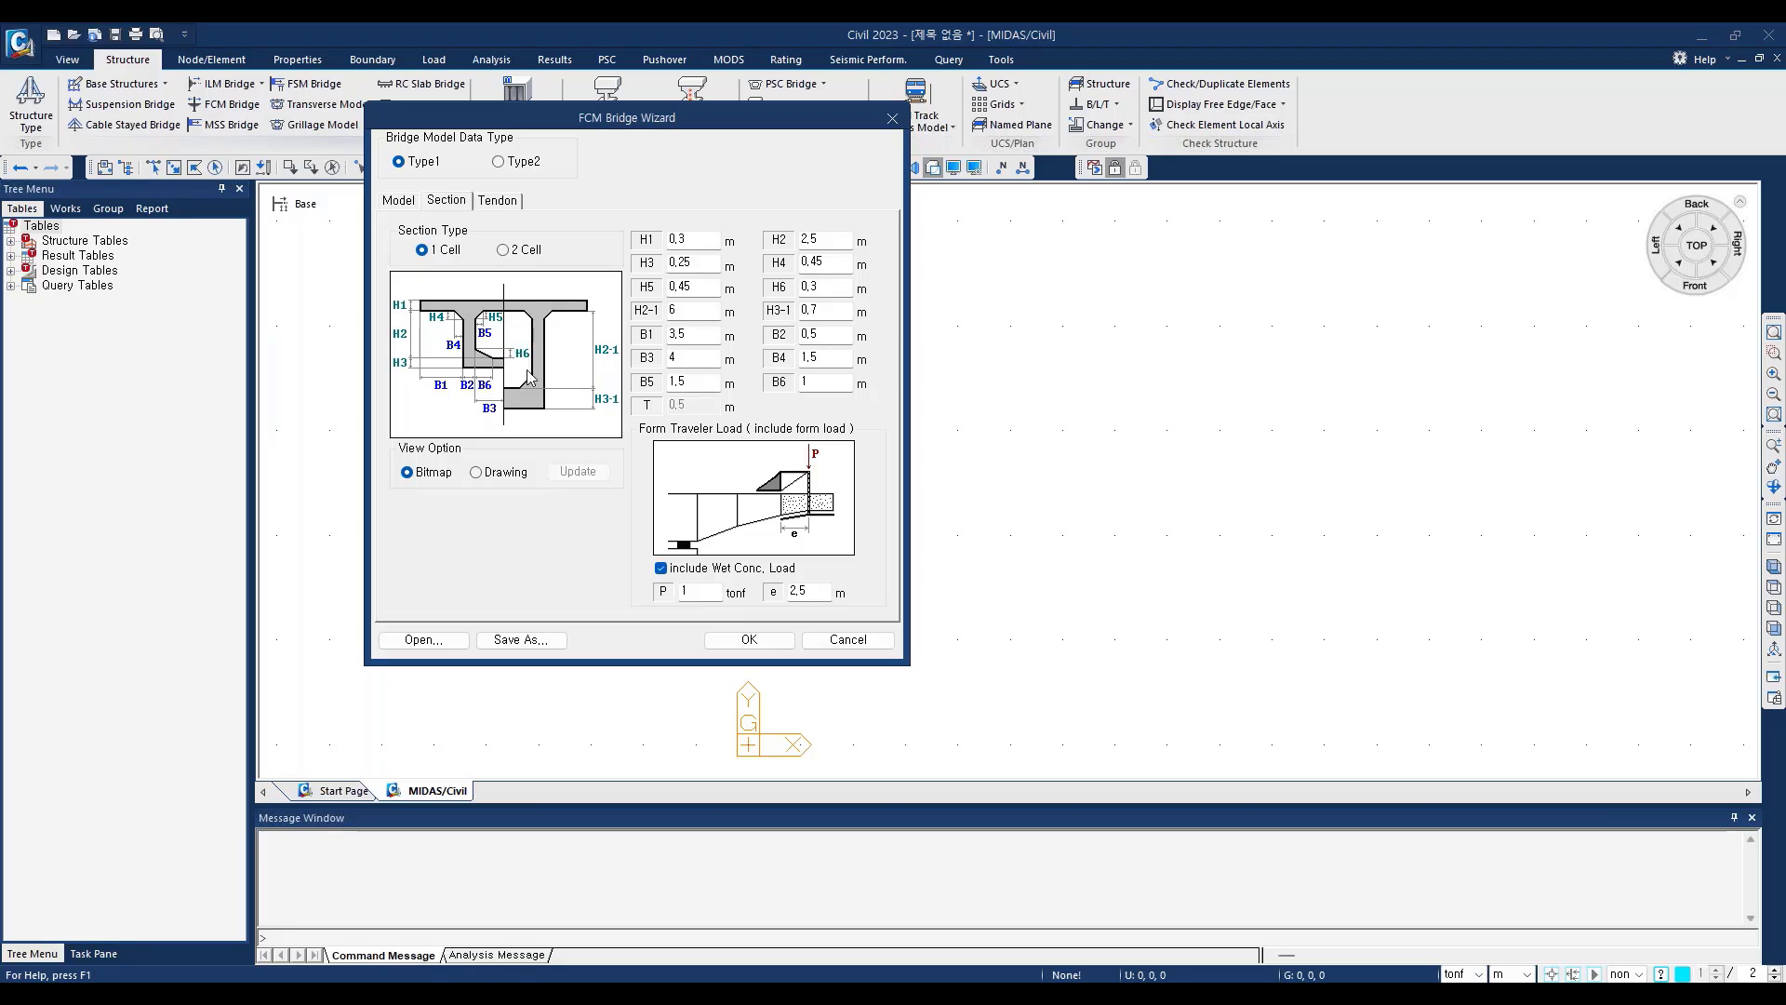
{"action": "left_click", "coordinate": [388, 204]}
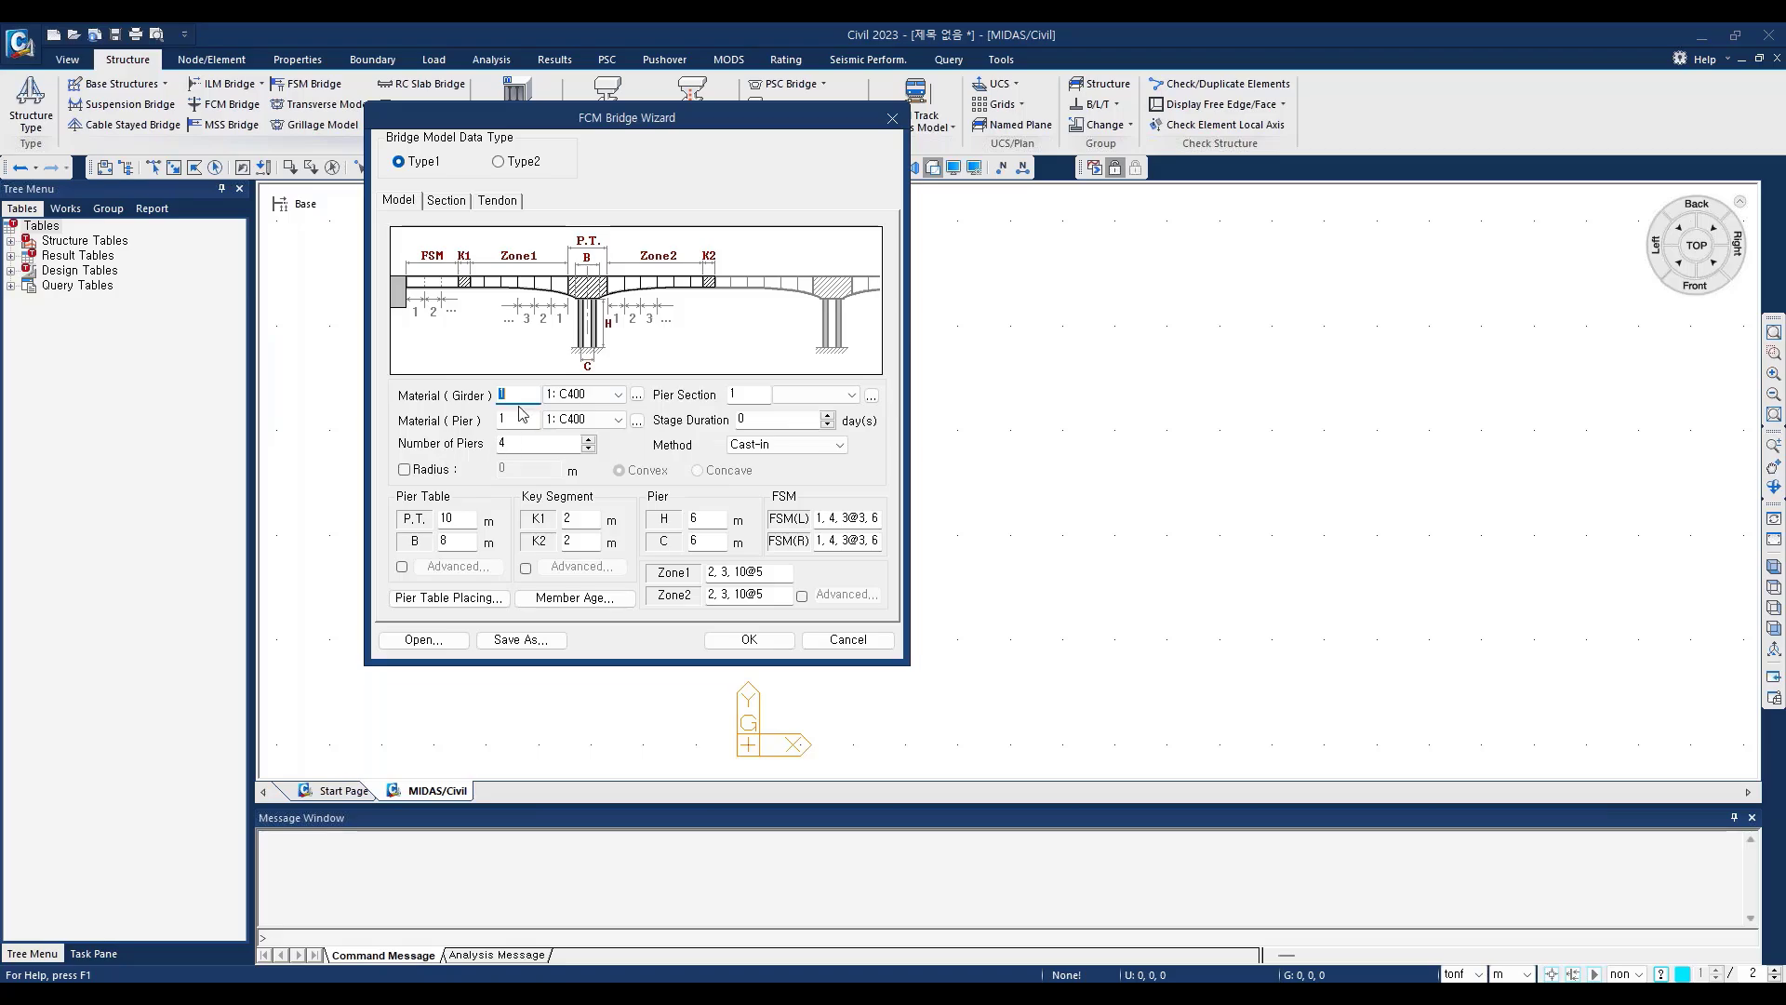
Step: Load the saved wizard data file FCM wizard data0910.wzd into the FCM Bridge Wizard
{"action": "left_click", "coordinate": [424, 641]}
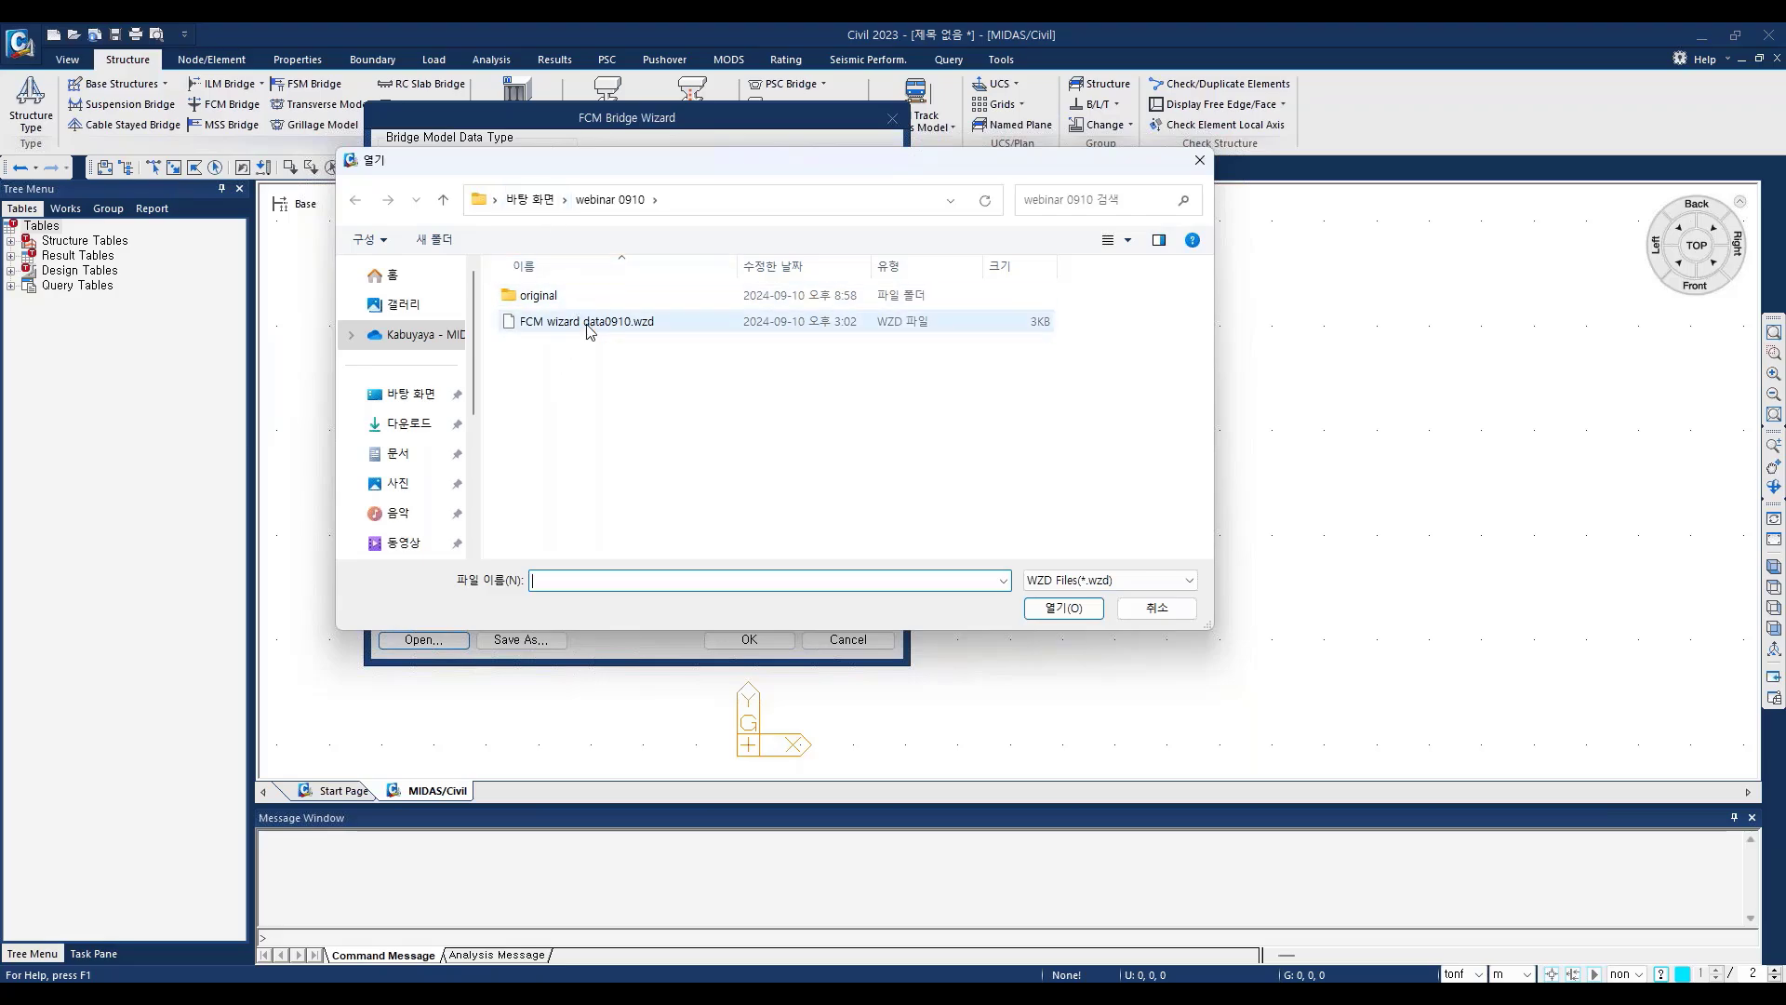
{"action": "left_click", "coordinate": [588, 326]}
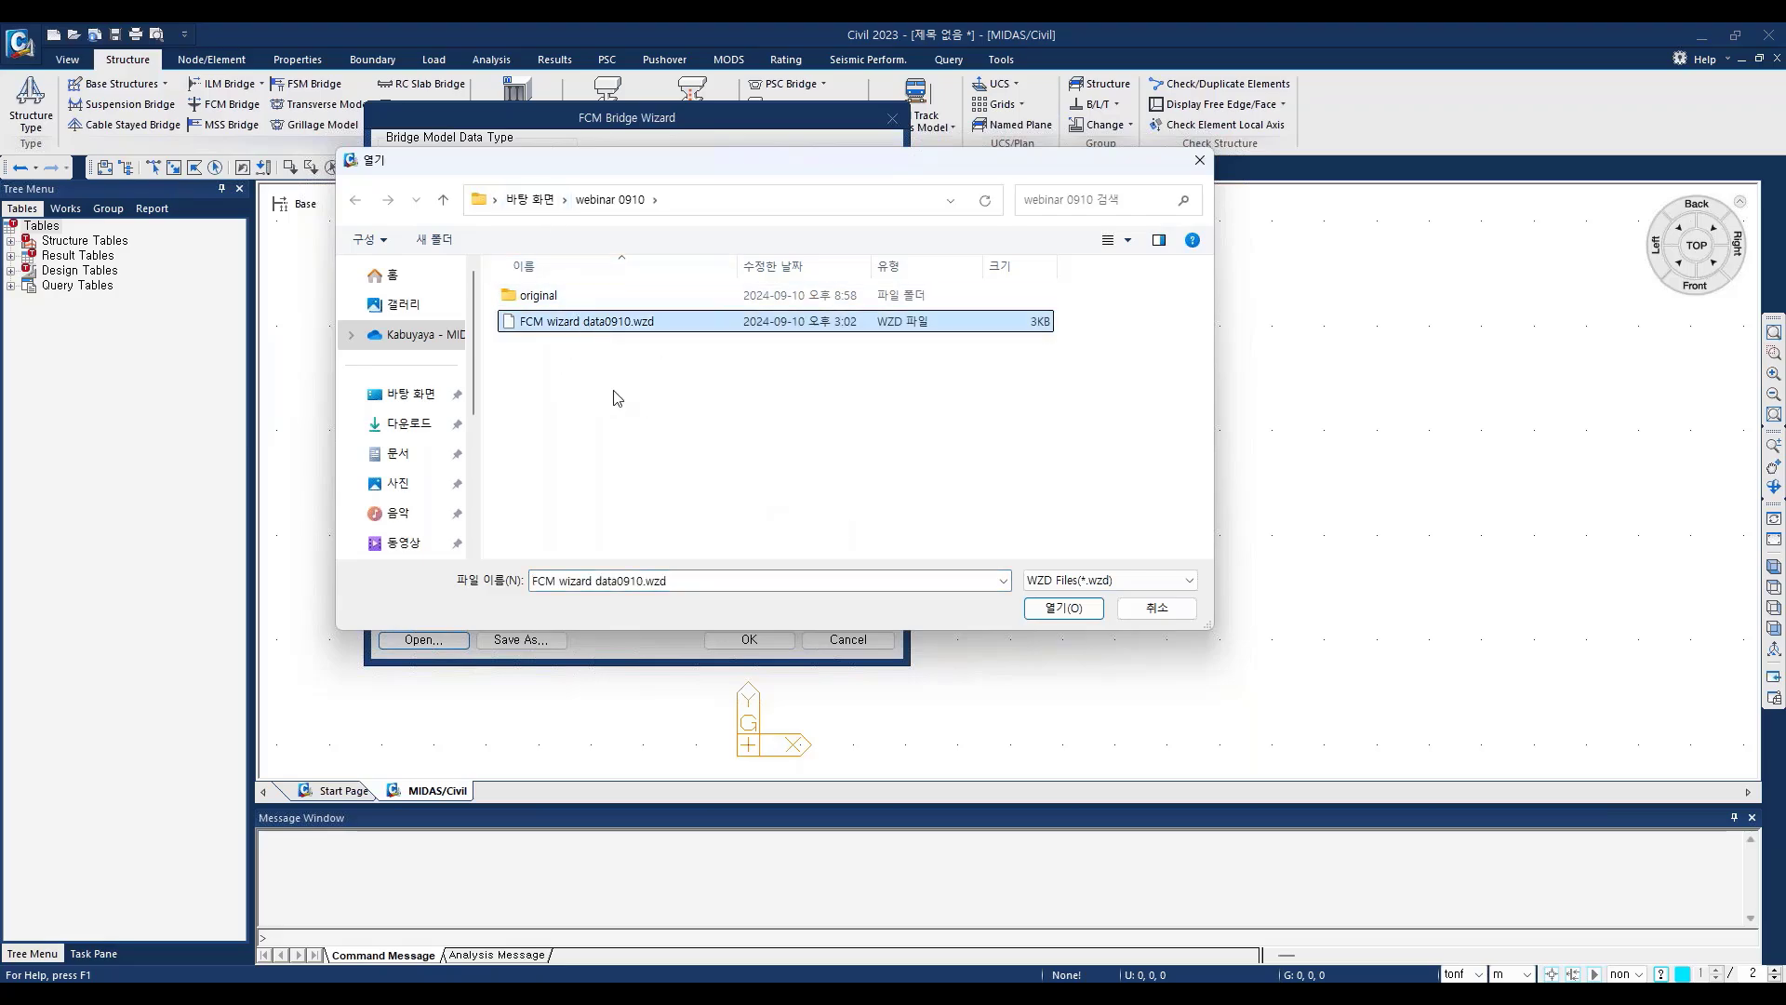
{"action": "left_click", "coordinate": [1060, 610]}
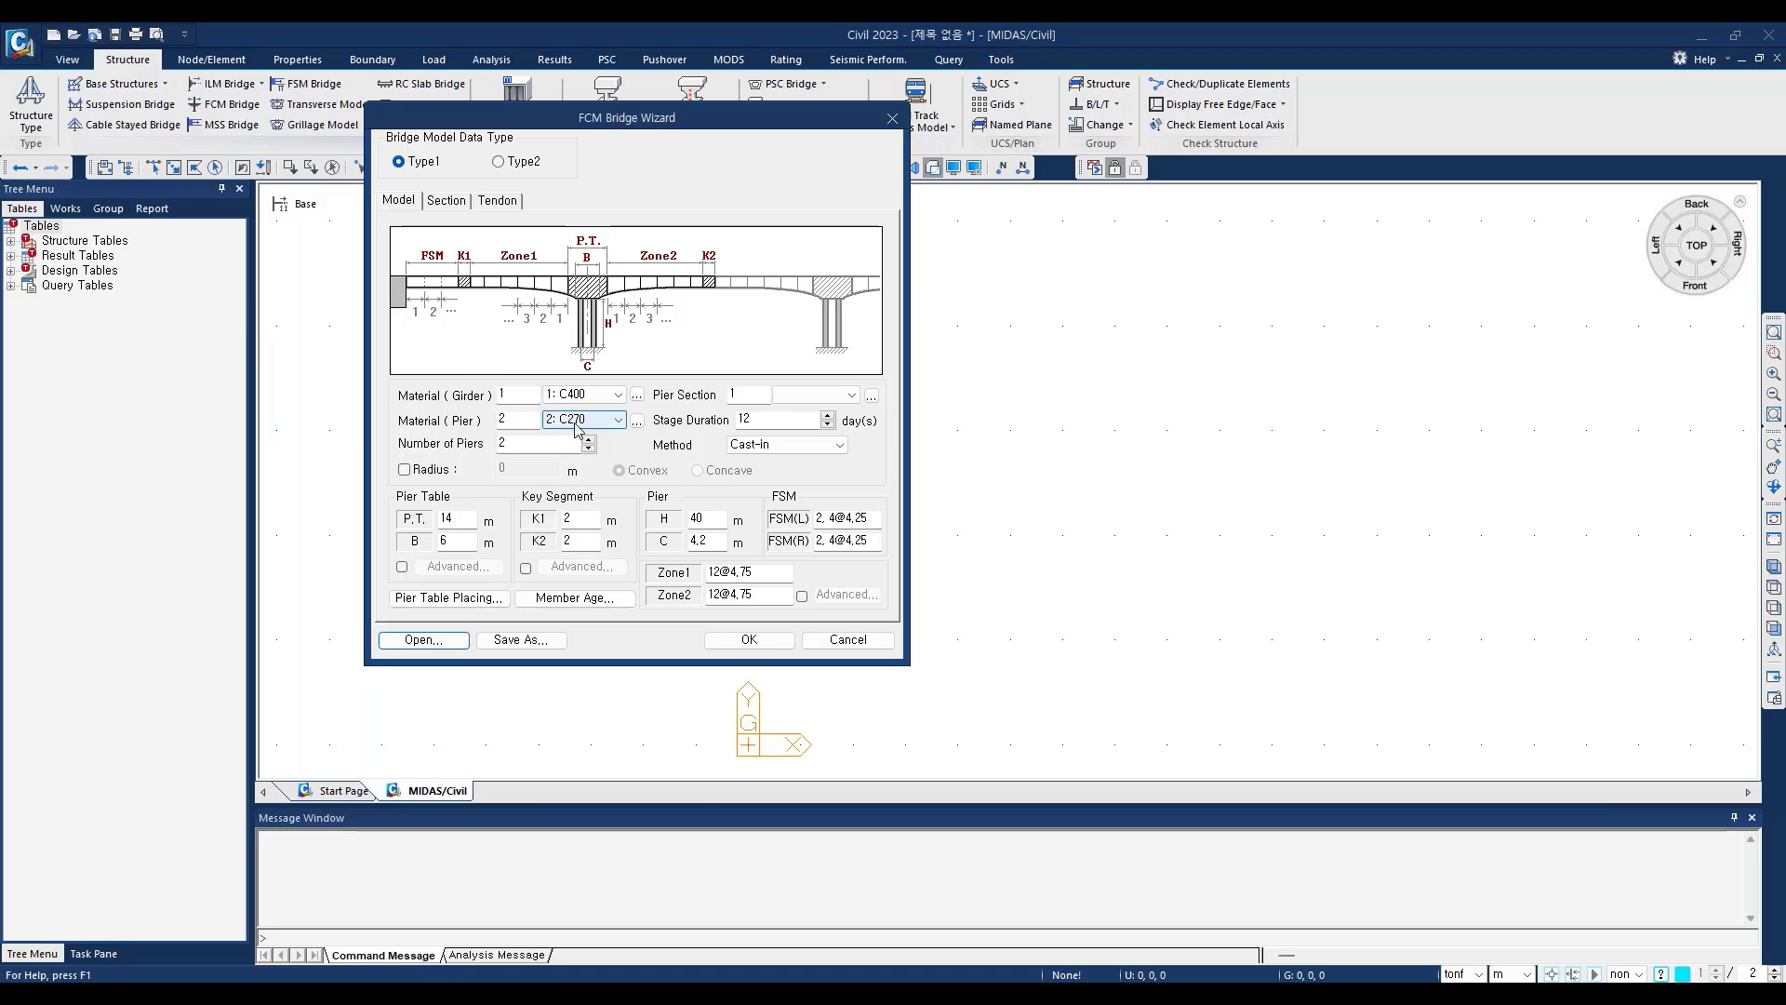
Step: Examine the material choices for the girder and pier, and the form for adding another material
{"action": "left_click", "coordinate": [619, 395]}
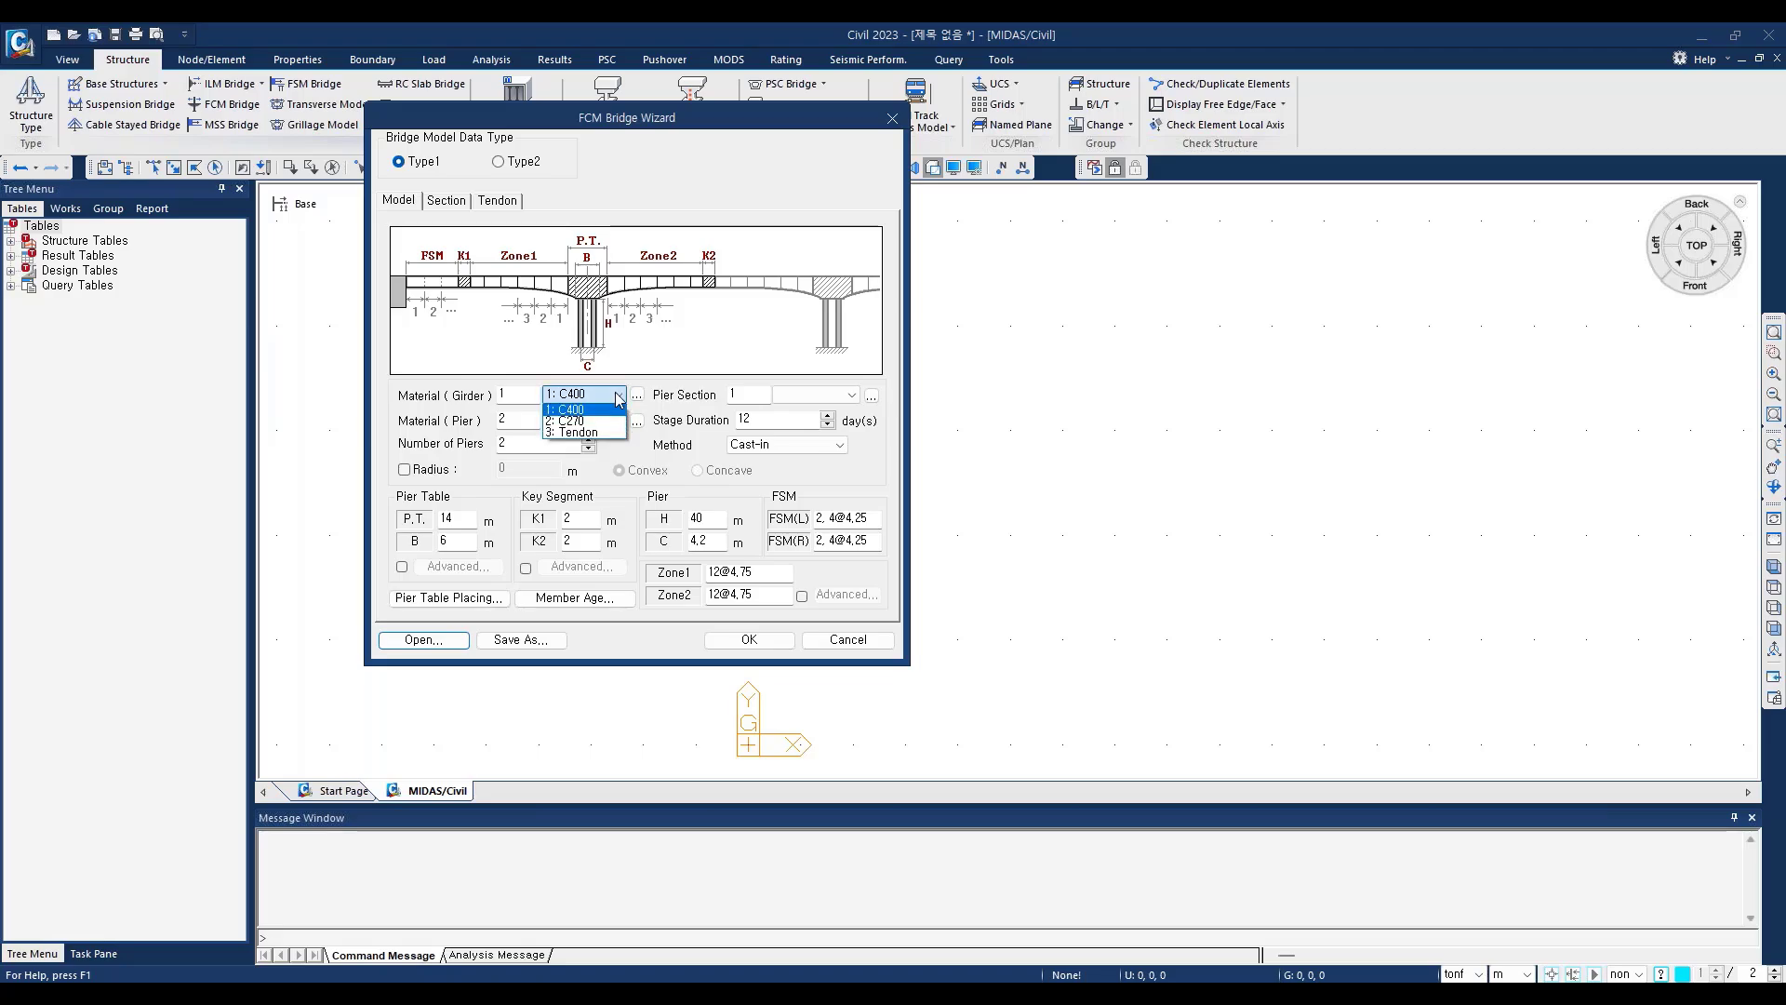
{"action": "left_click", "coordinate": [618, 395]}
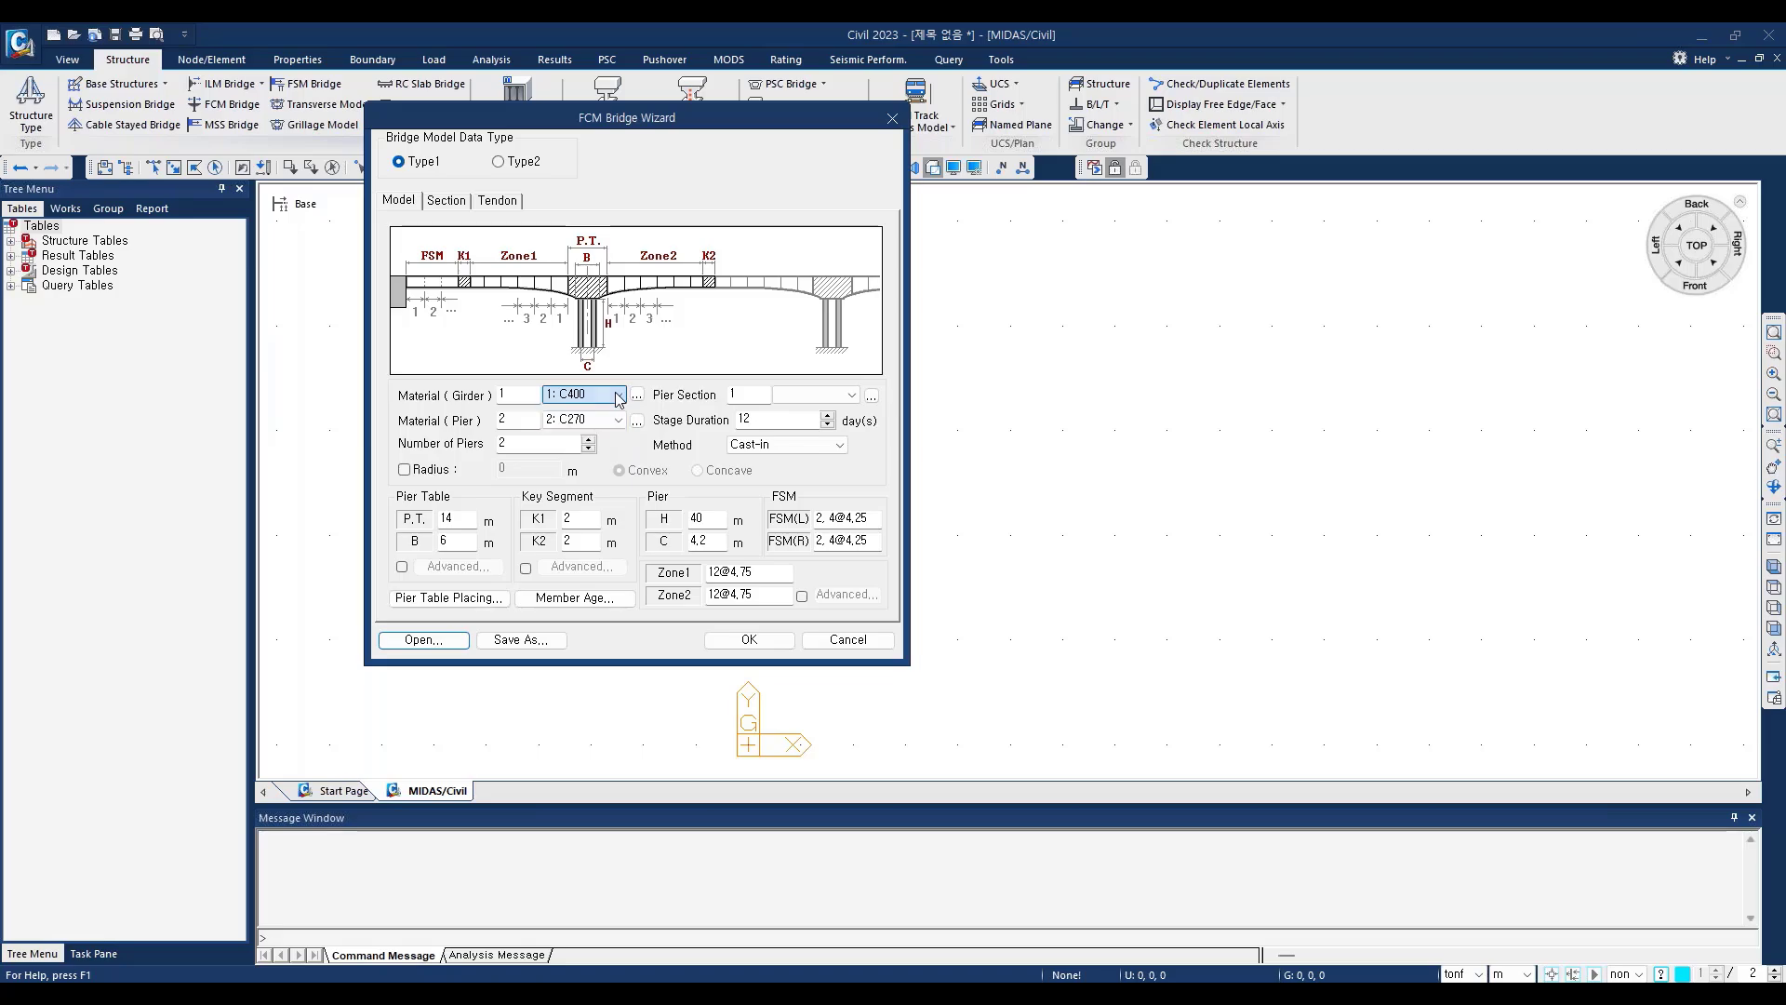
{"action": "left_click", "coordinate": [619, 421]}
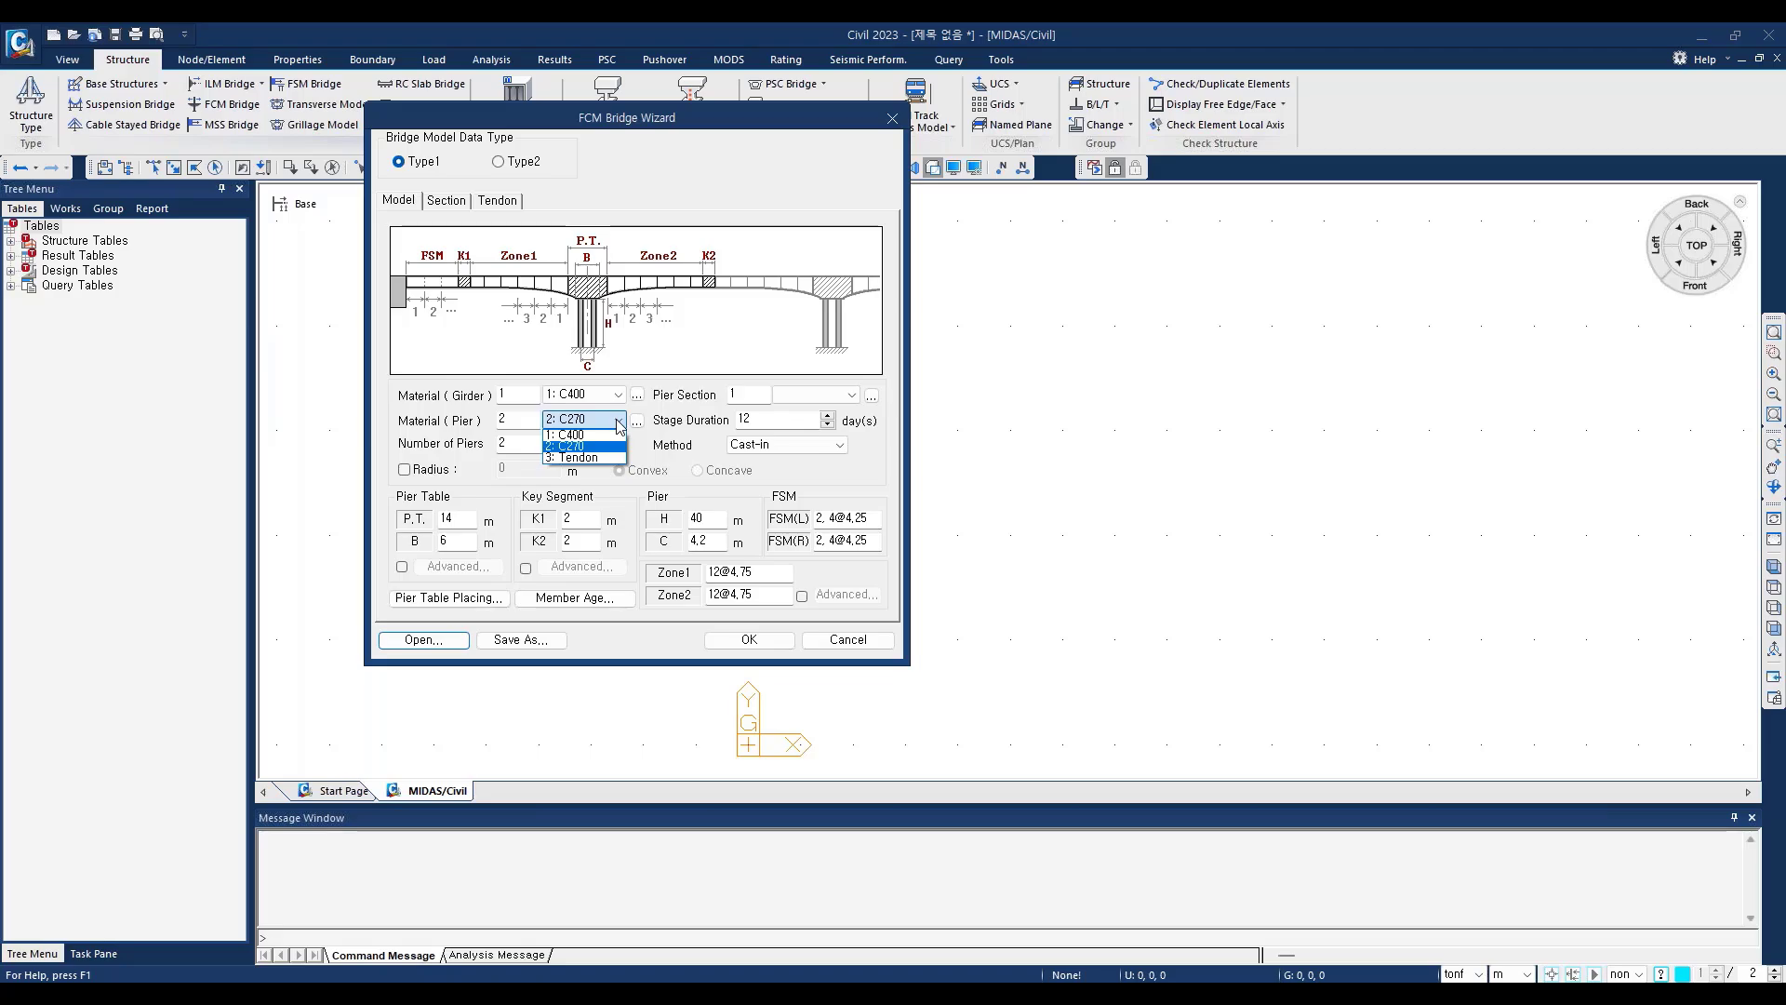
{"action": "left_click", "coordinate": [620, 422]}
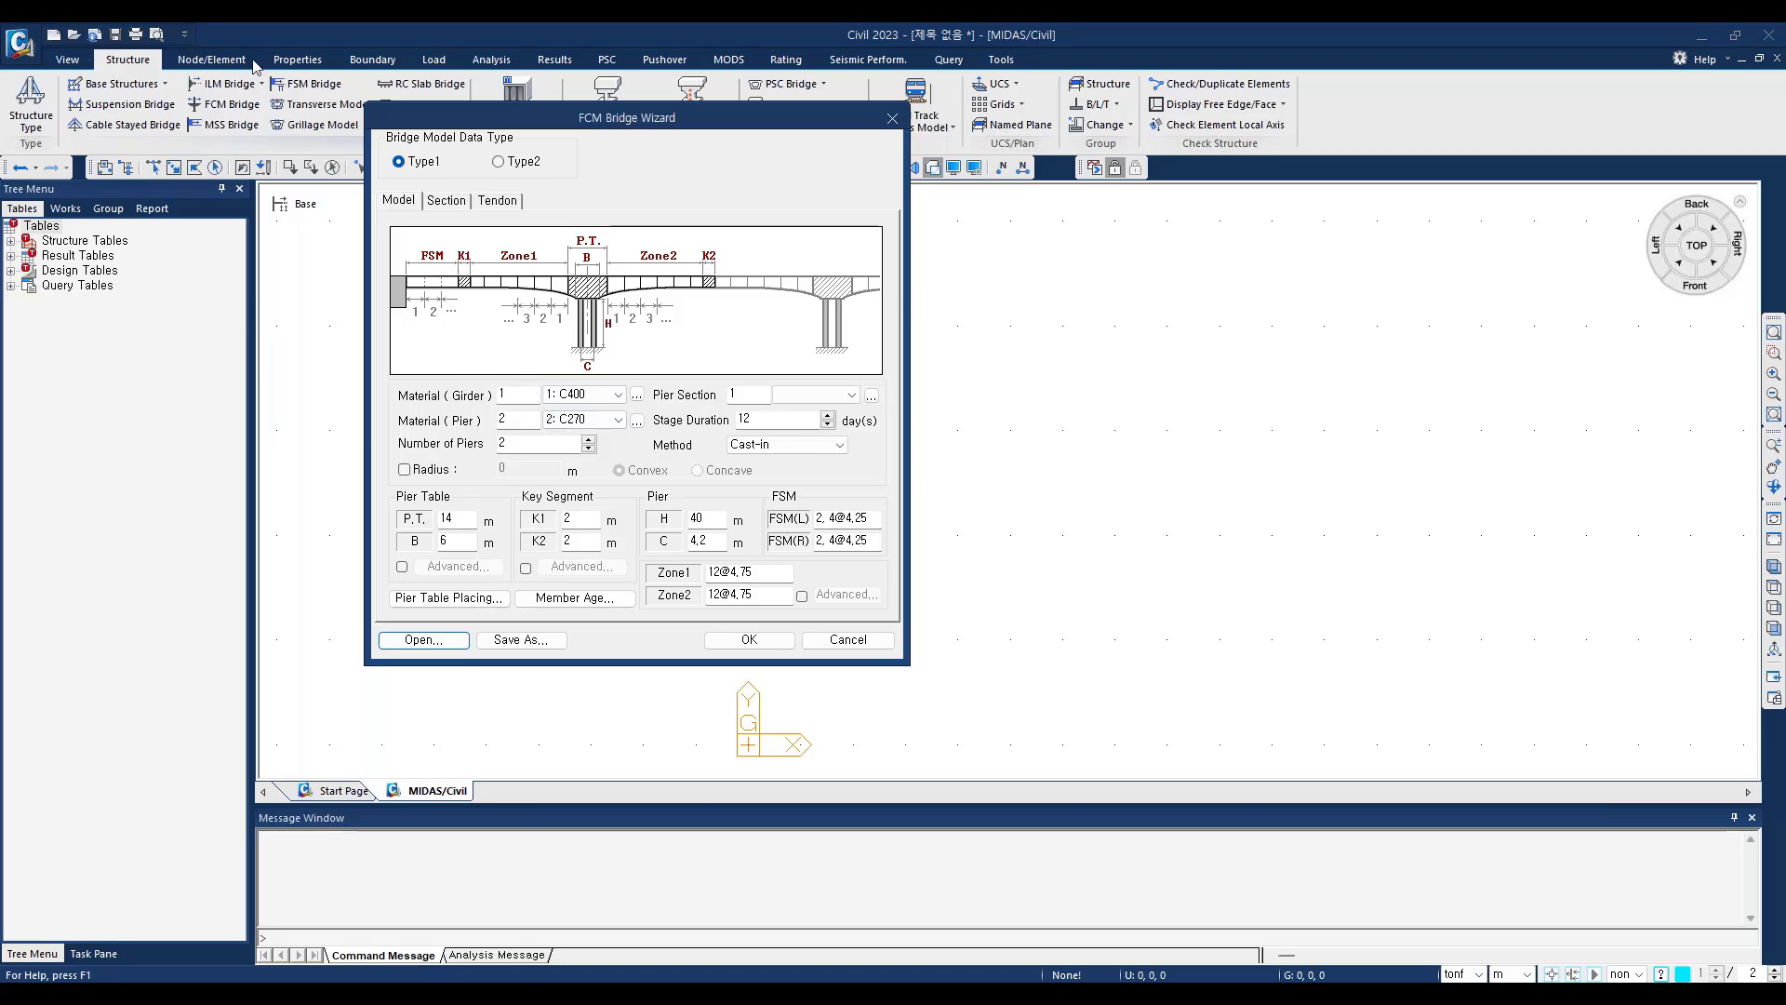
{"action": "left_click", "coordinate": [637, 394]}
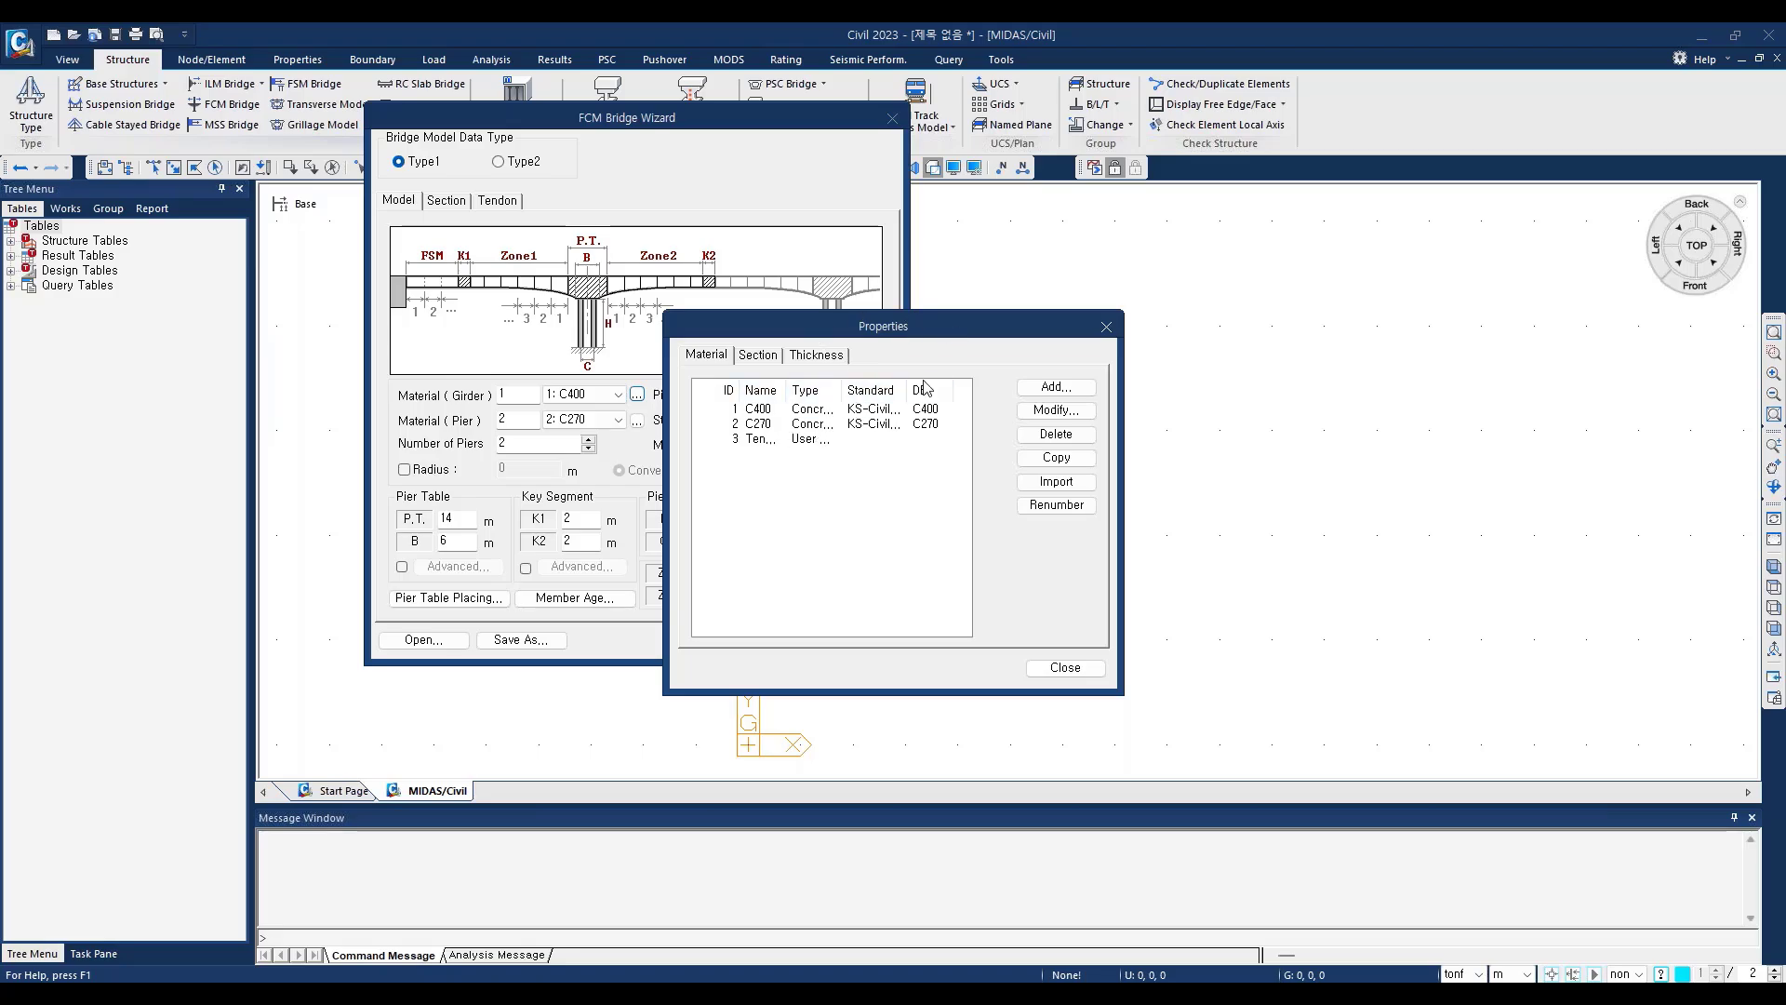
{"action": "left_click", "coordinate": [1057, 387]}
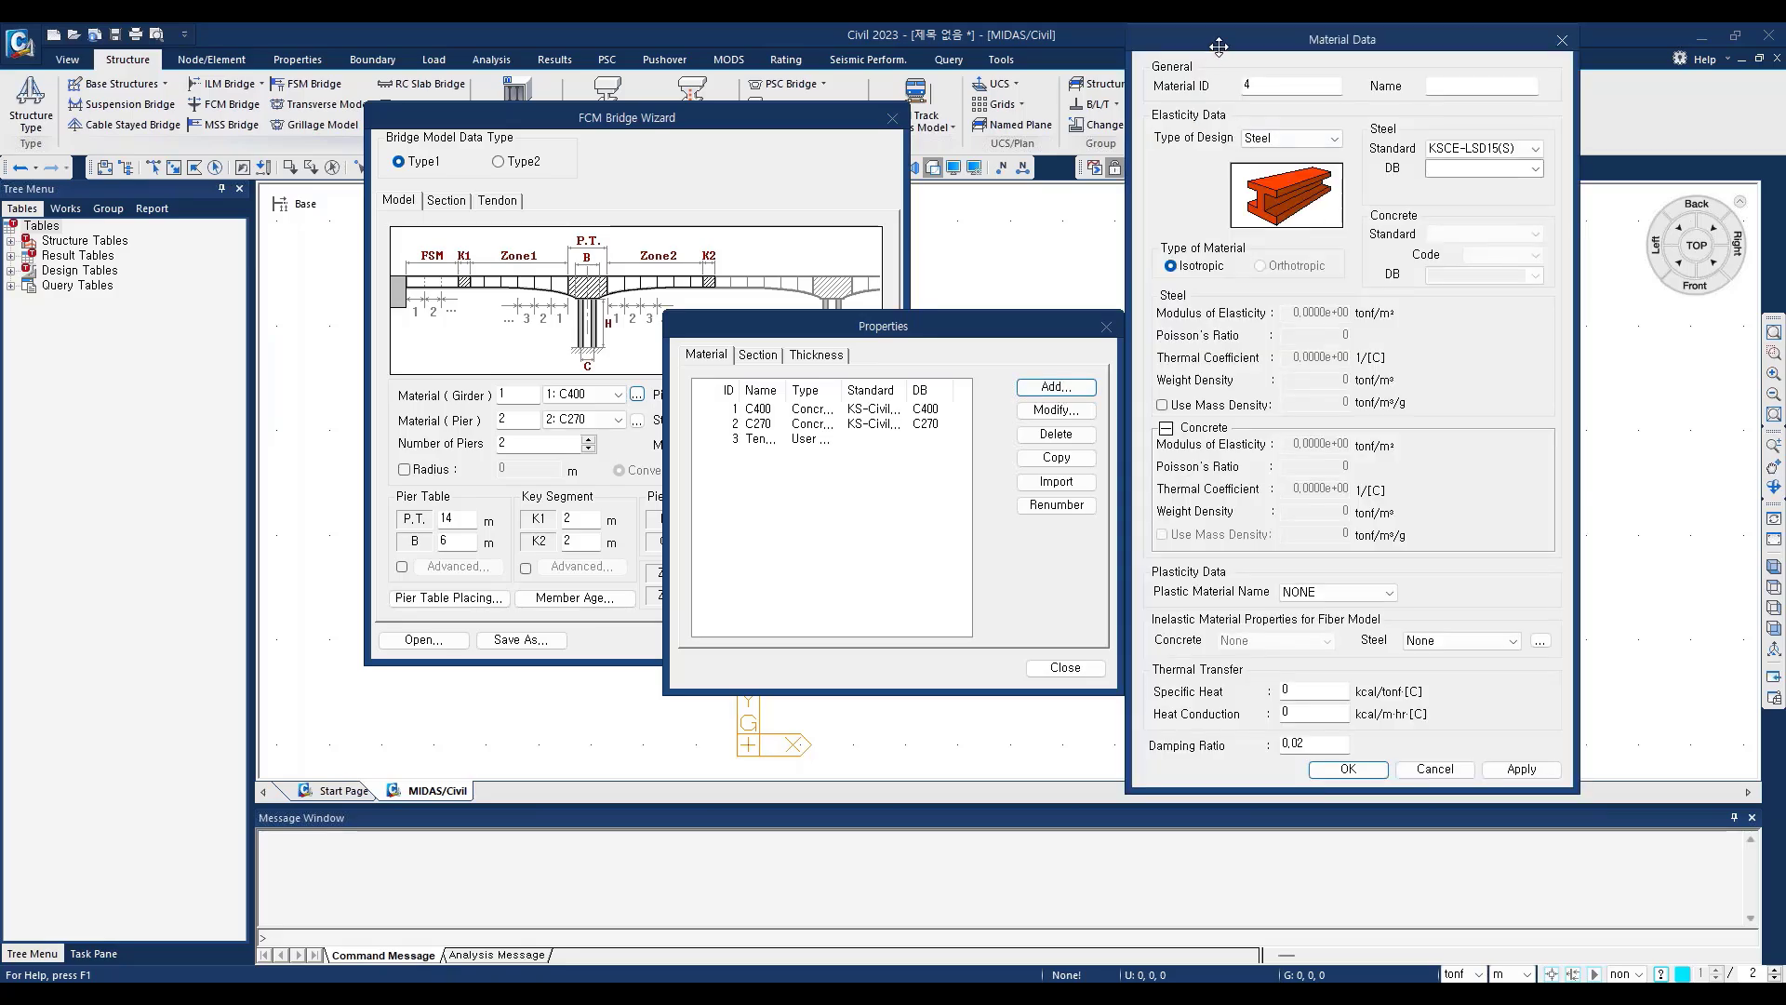
{"action": "left_click_drag", "start_coordinate": [1219, 45], "coordinate": [1125, 116]}
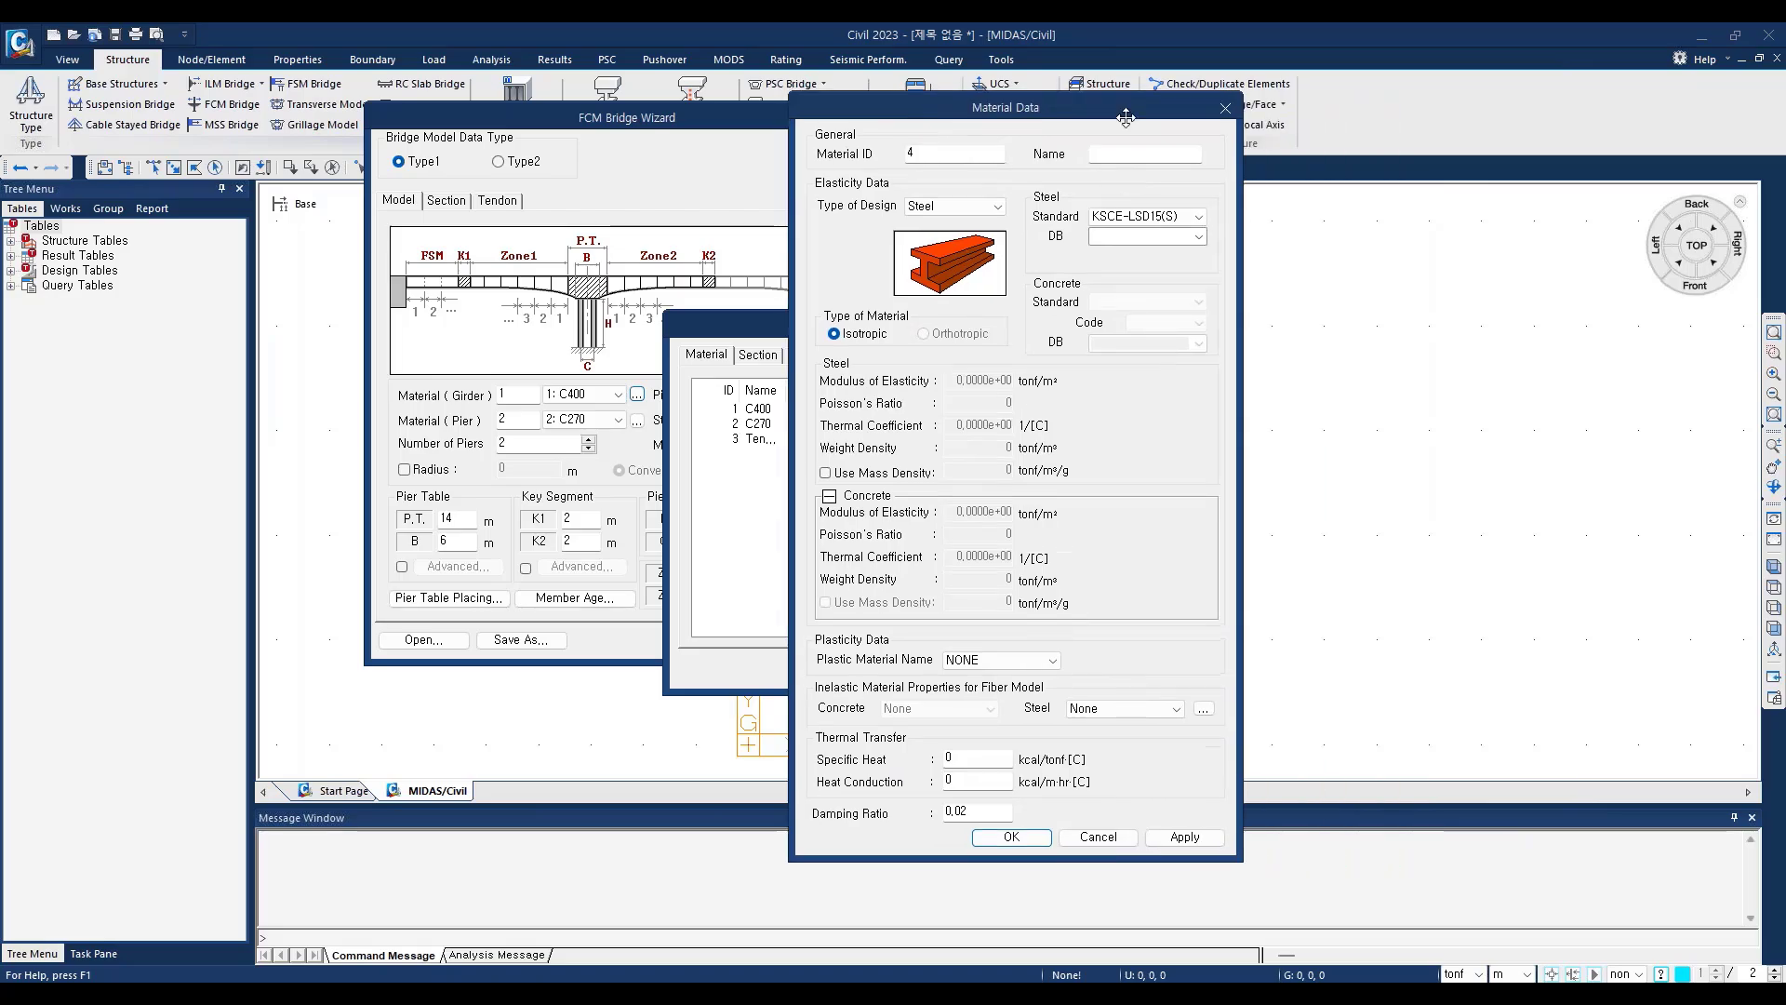
{"action": "left_click", "coordinate": [1225, 107]}
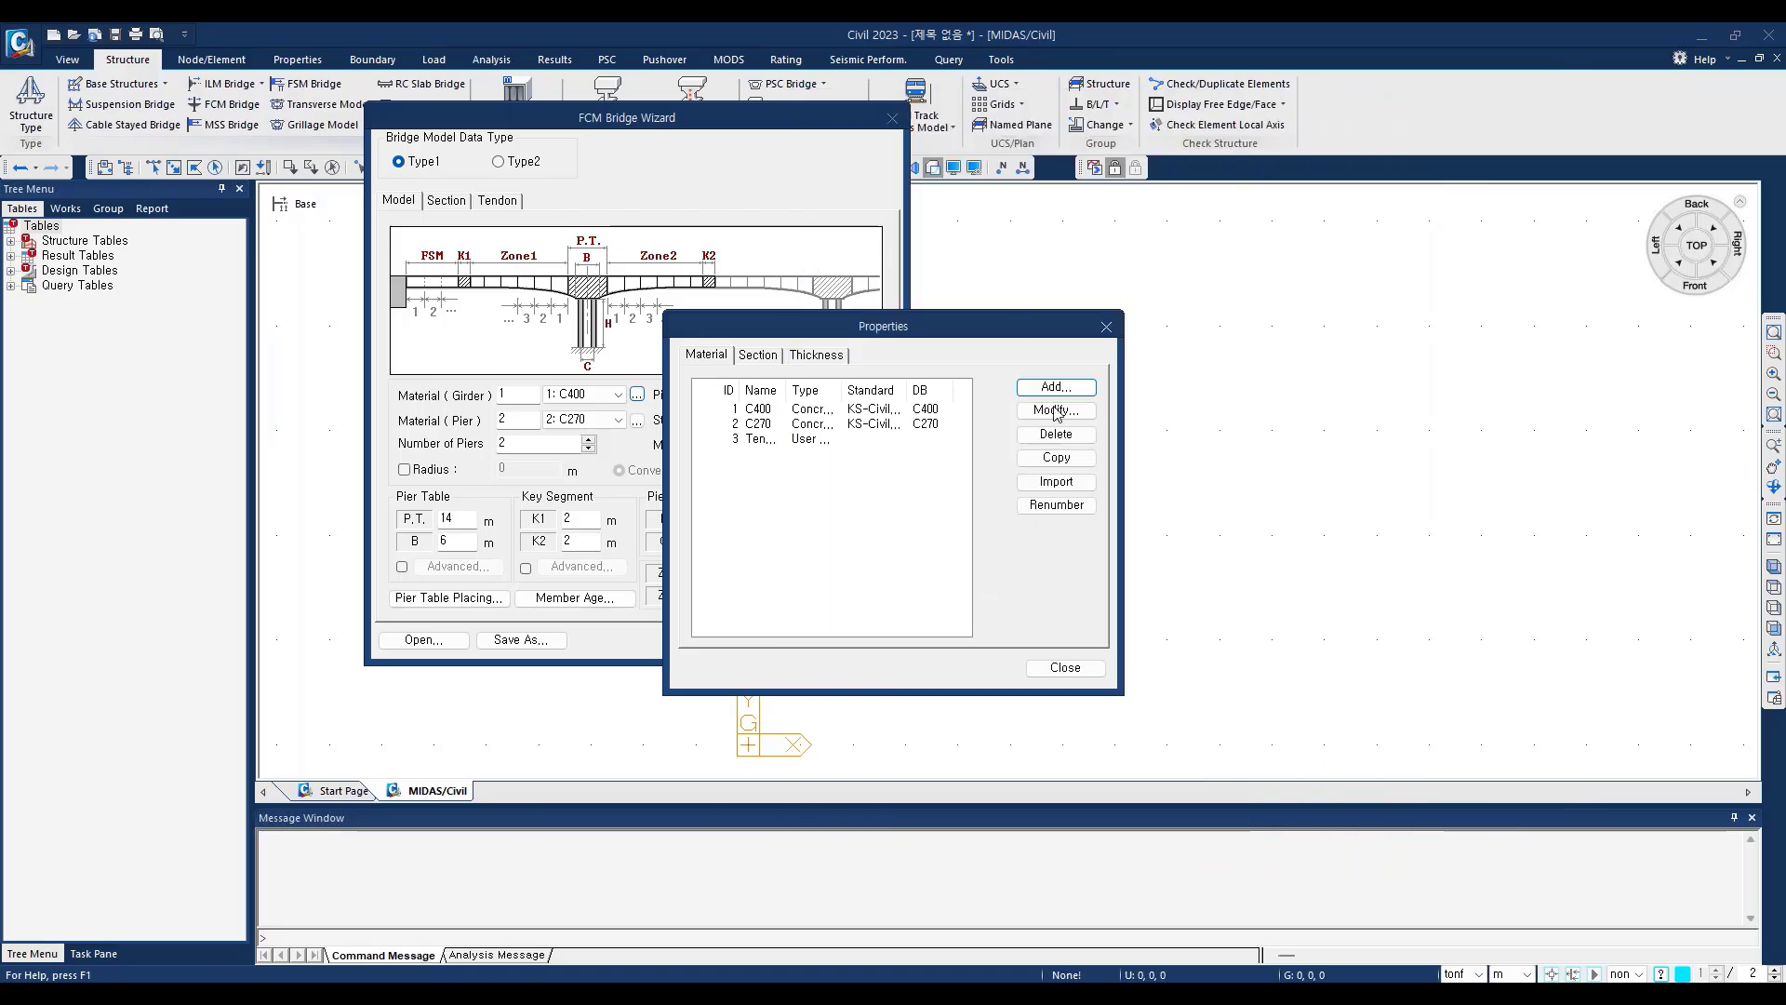
{"action": "left_click", "coordinate": [1107, 327]}
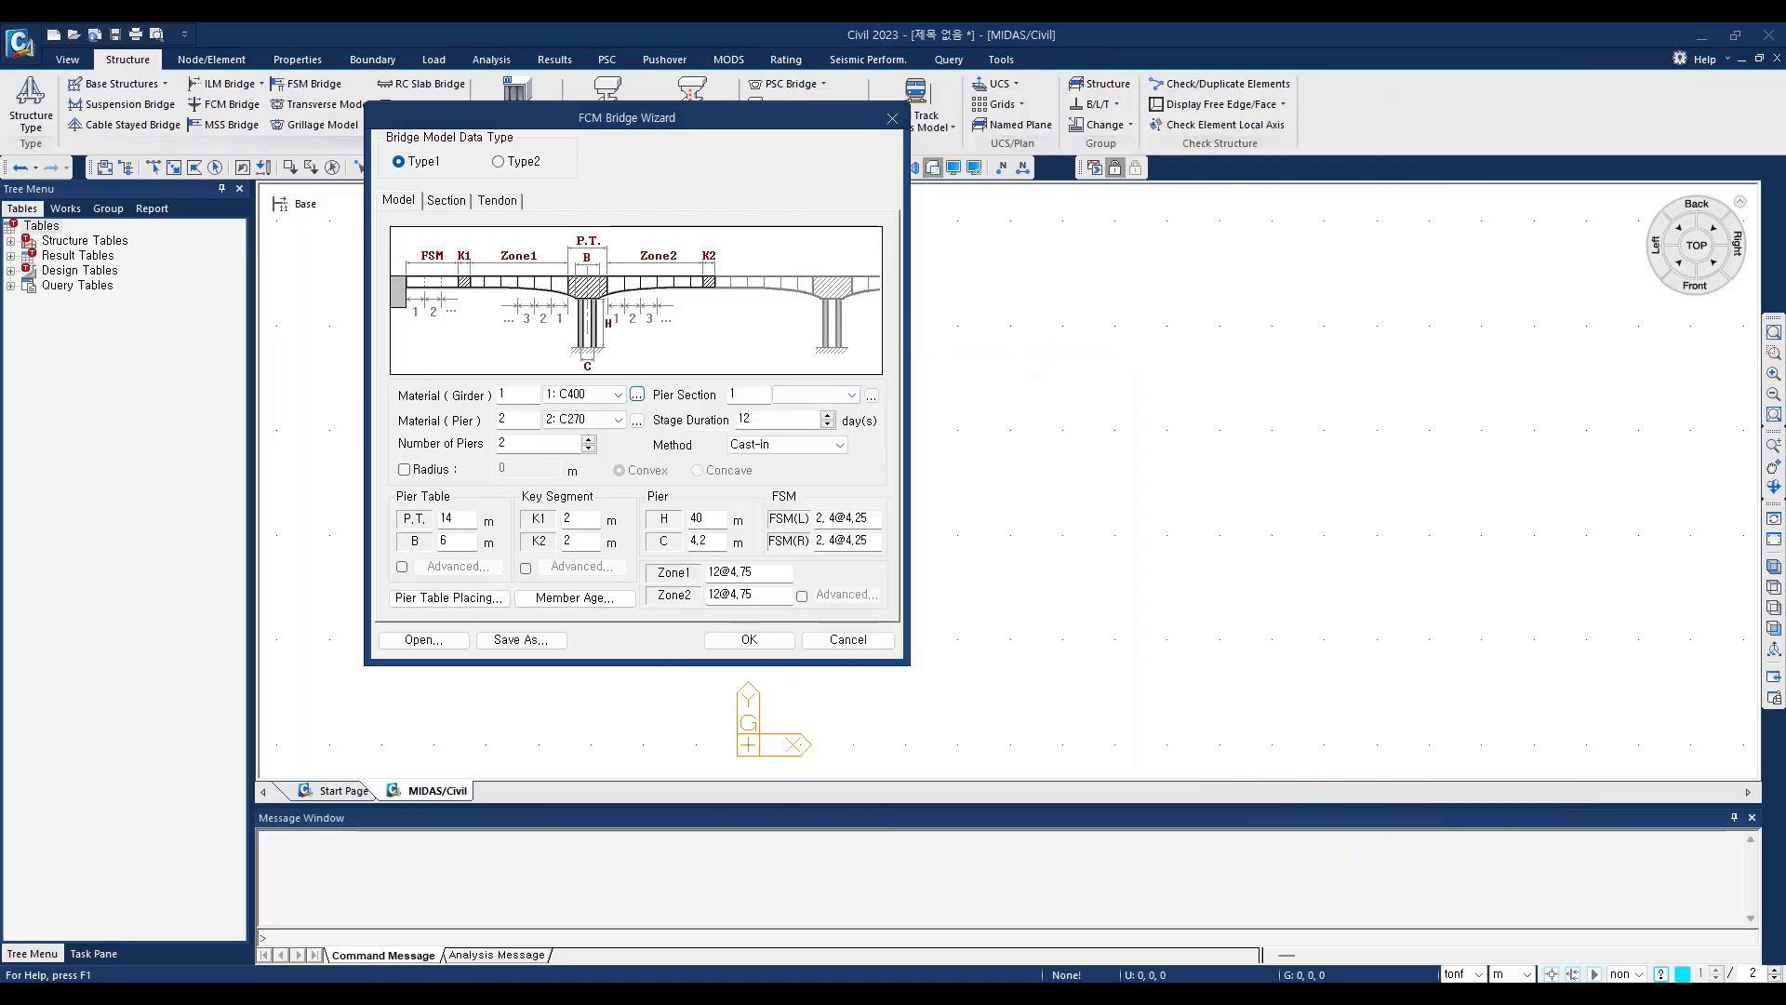
Step: Try C400 as the pier material, and restore the wizard data by reloading FCM wizard data0910.wzd
{"action": "left_click", "coordinate": [619, 423]}
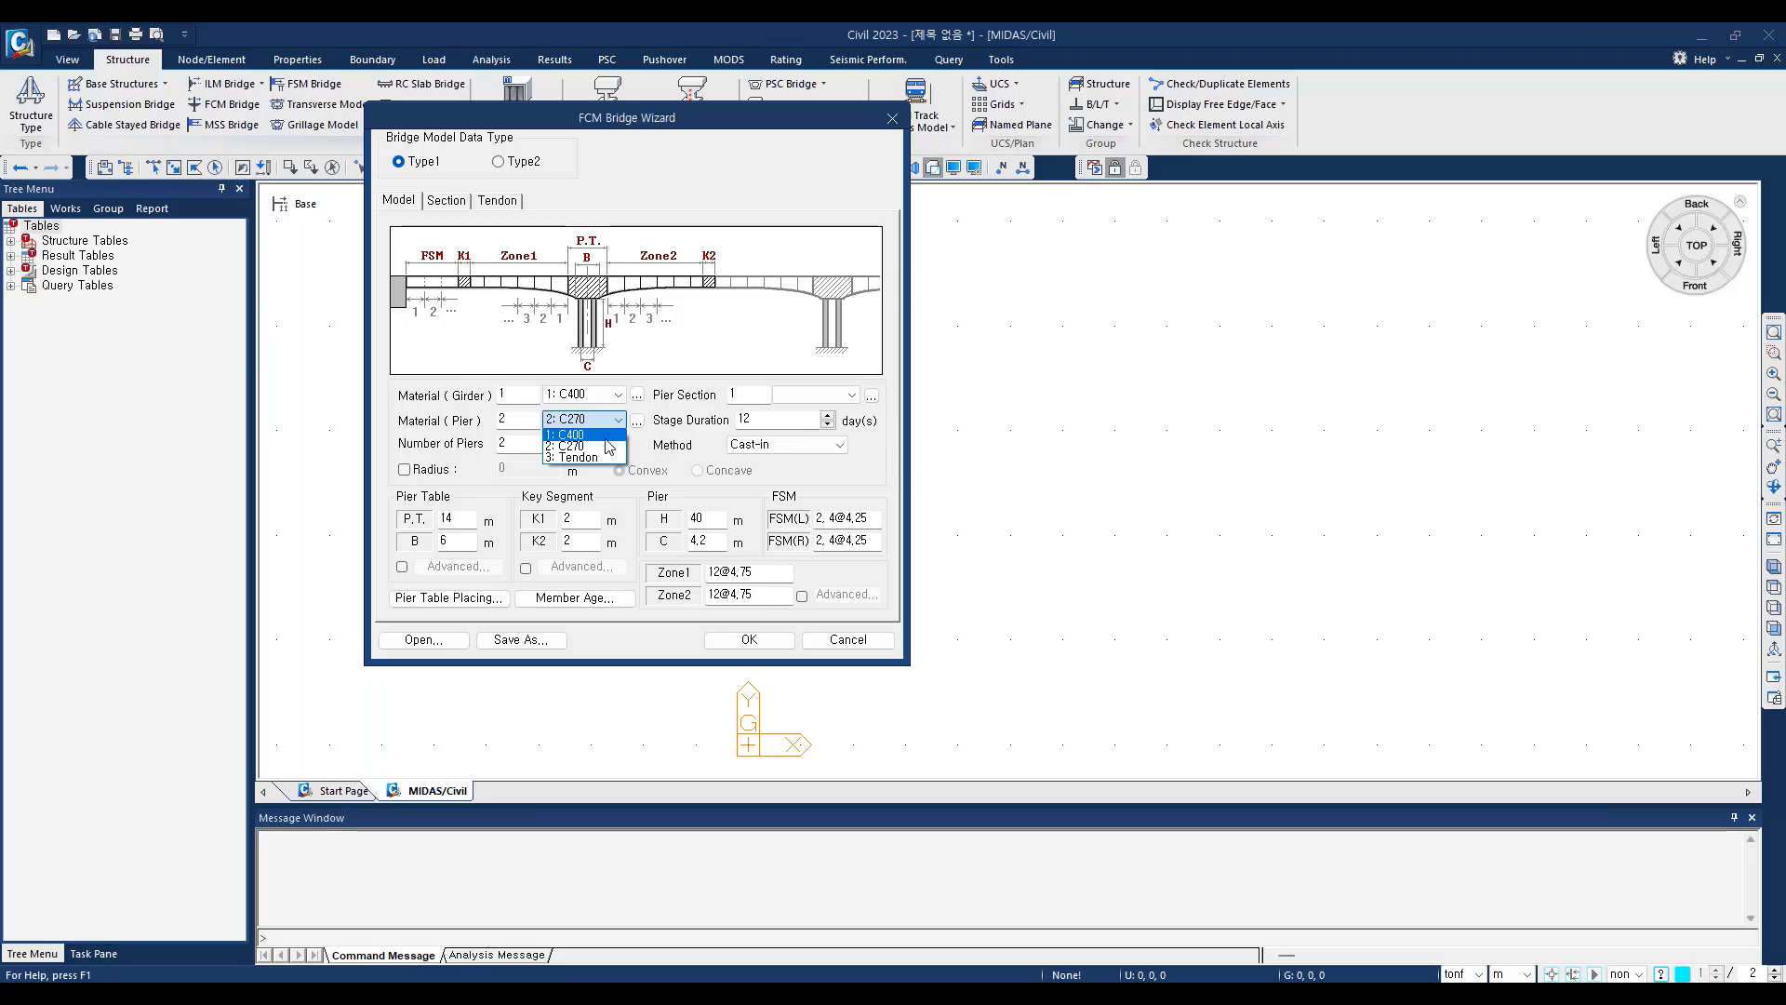
{"action": "left_click", "coordinate": [605, 437]}
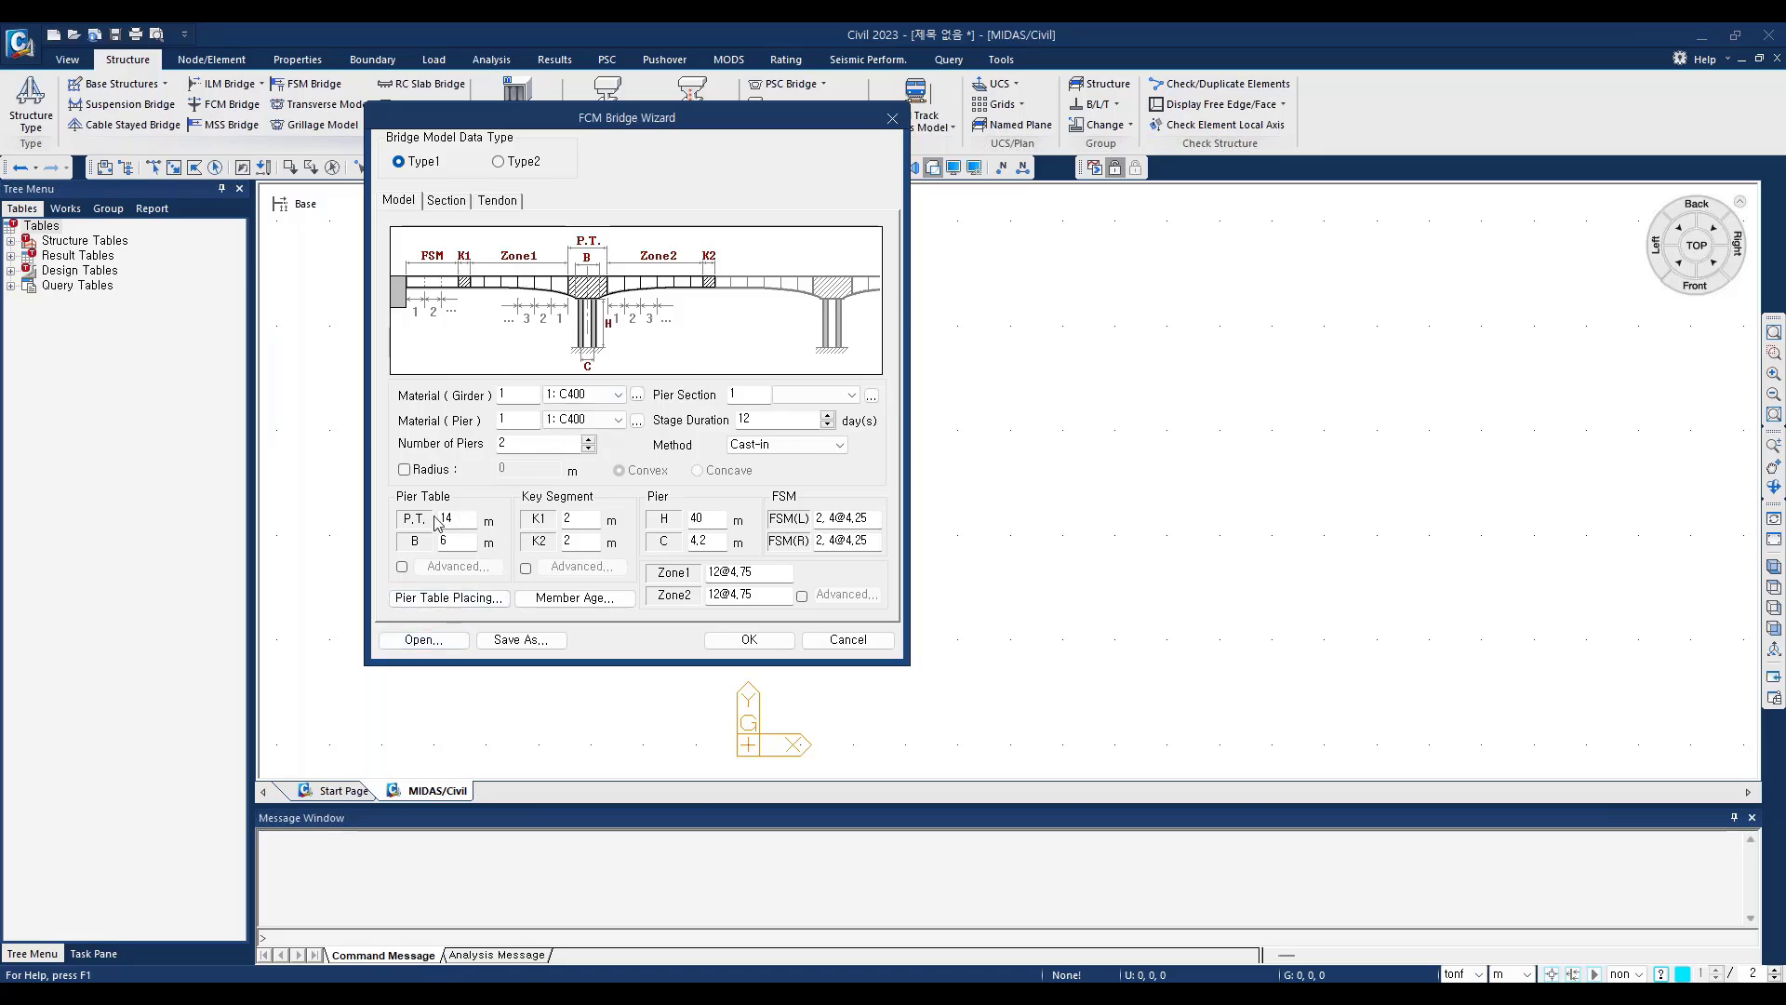
{"action": "left_click", "coordinate": [447, 642]}
{"action": "left_click", "coordinate": [575, 322]}
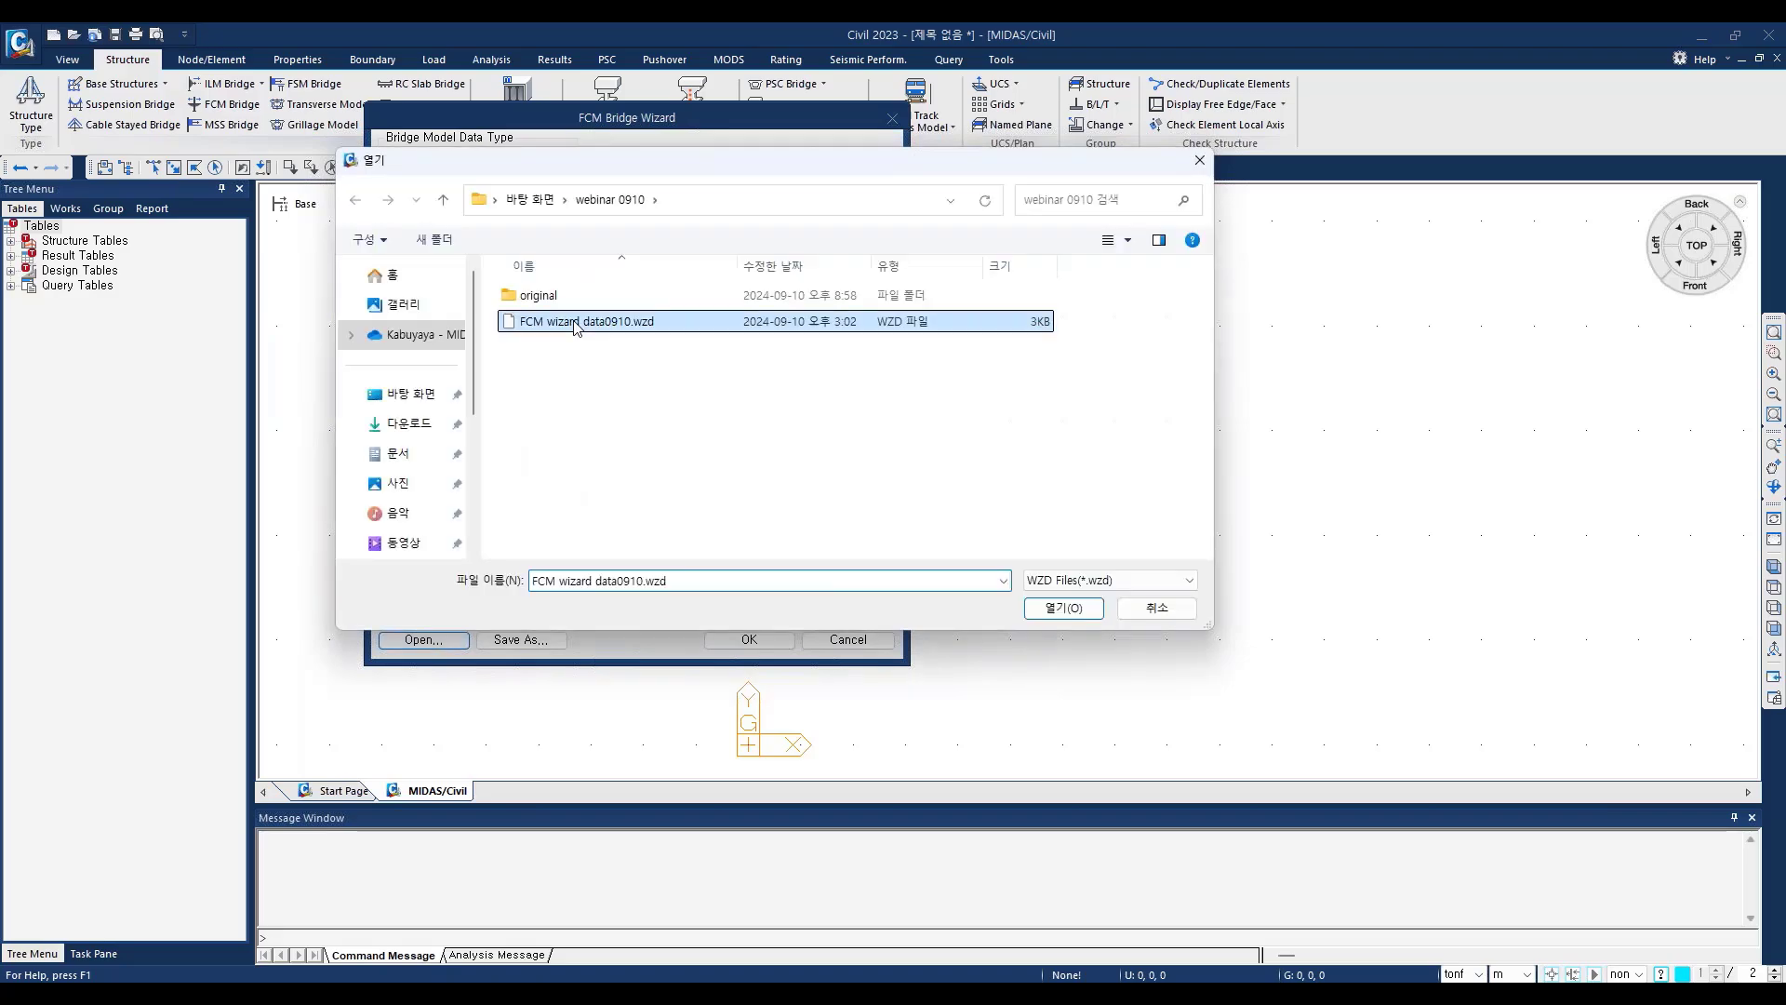
{"action": "left_click", "coordinate": [1063, 608]}
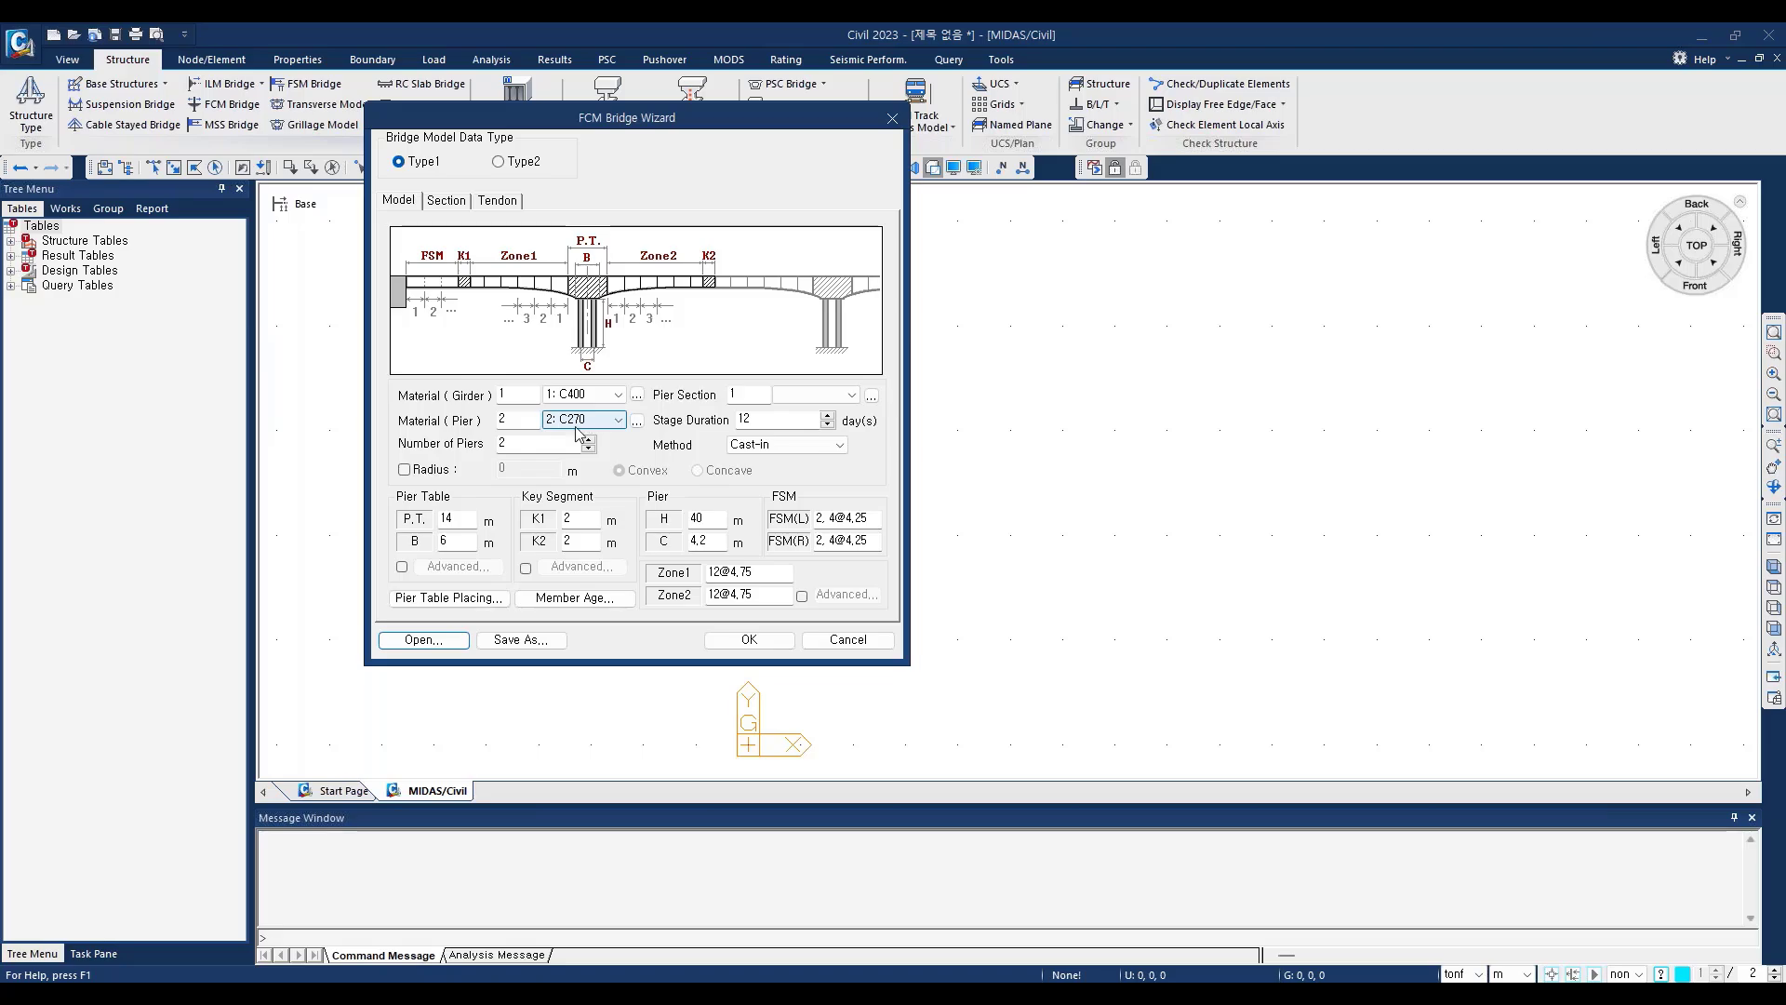
Step: Try the Radius option for a curved bridge, switch it off again and cancel the project save
{"action": "double_click", "coordinate": [486, 444]}
{"action": "left_click", "coordinate": [755, 416]}
{"action": "left_click", "coordinate": [404, 470]}
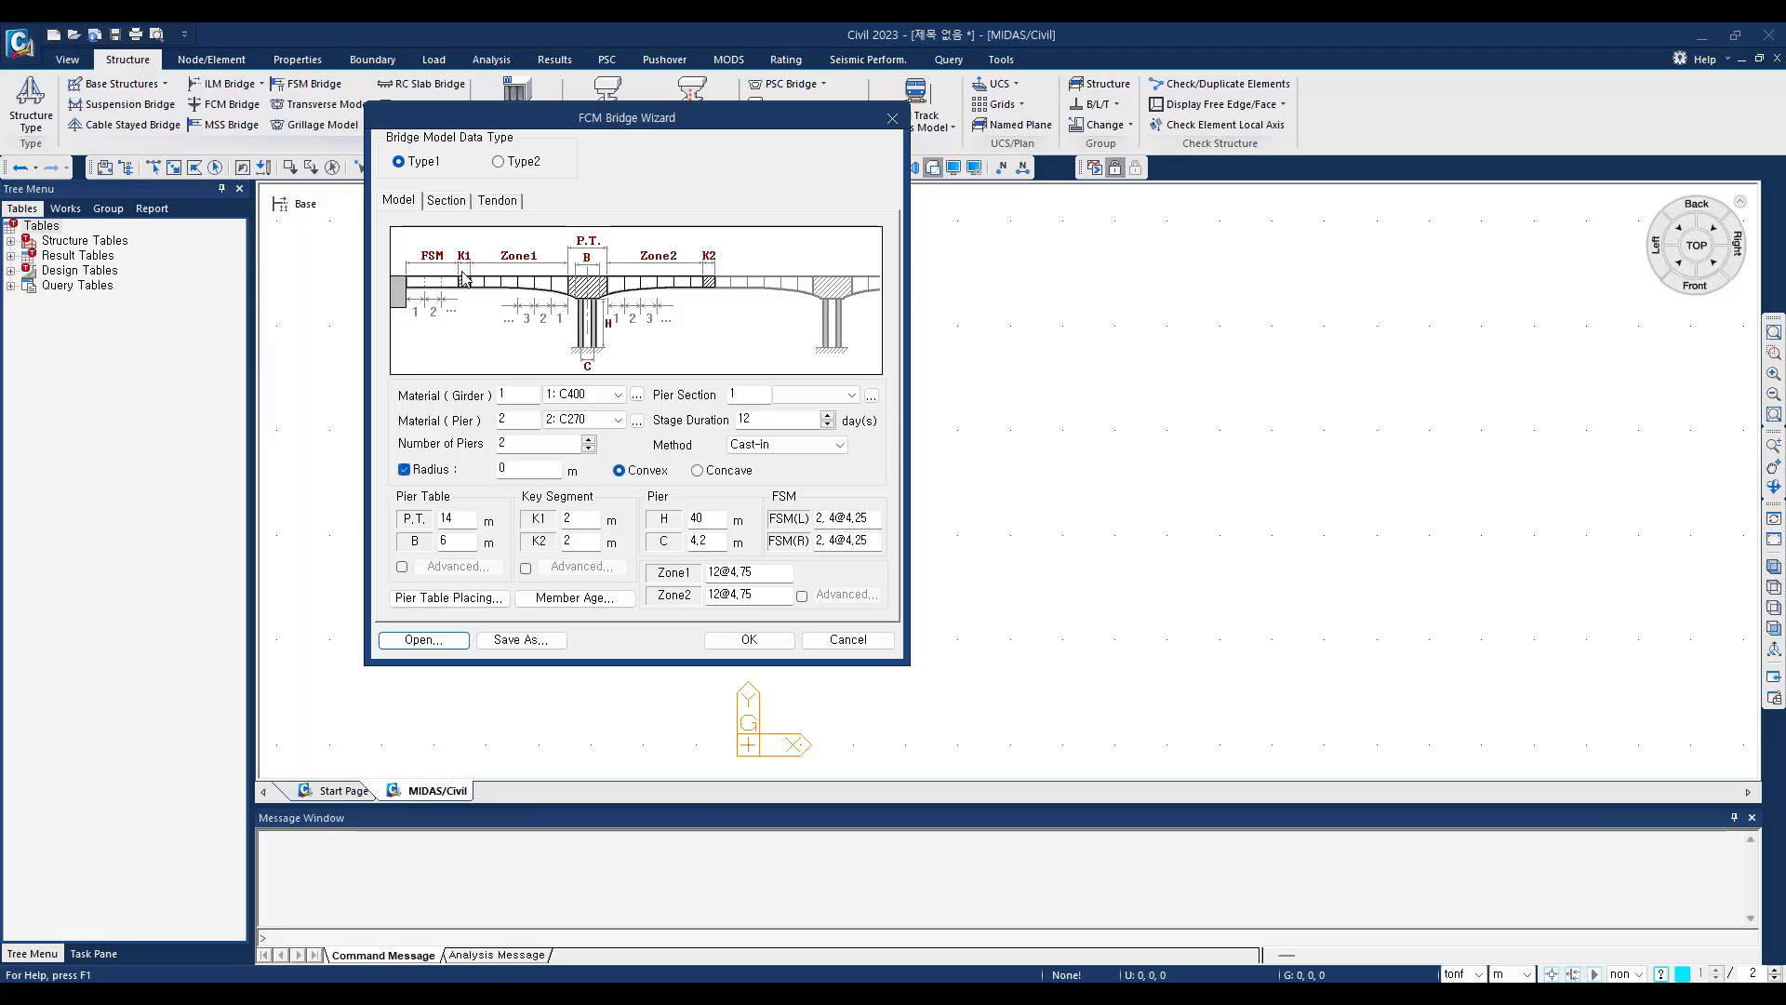
{"action": "left_click", "coordinate": [405, 470]}
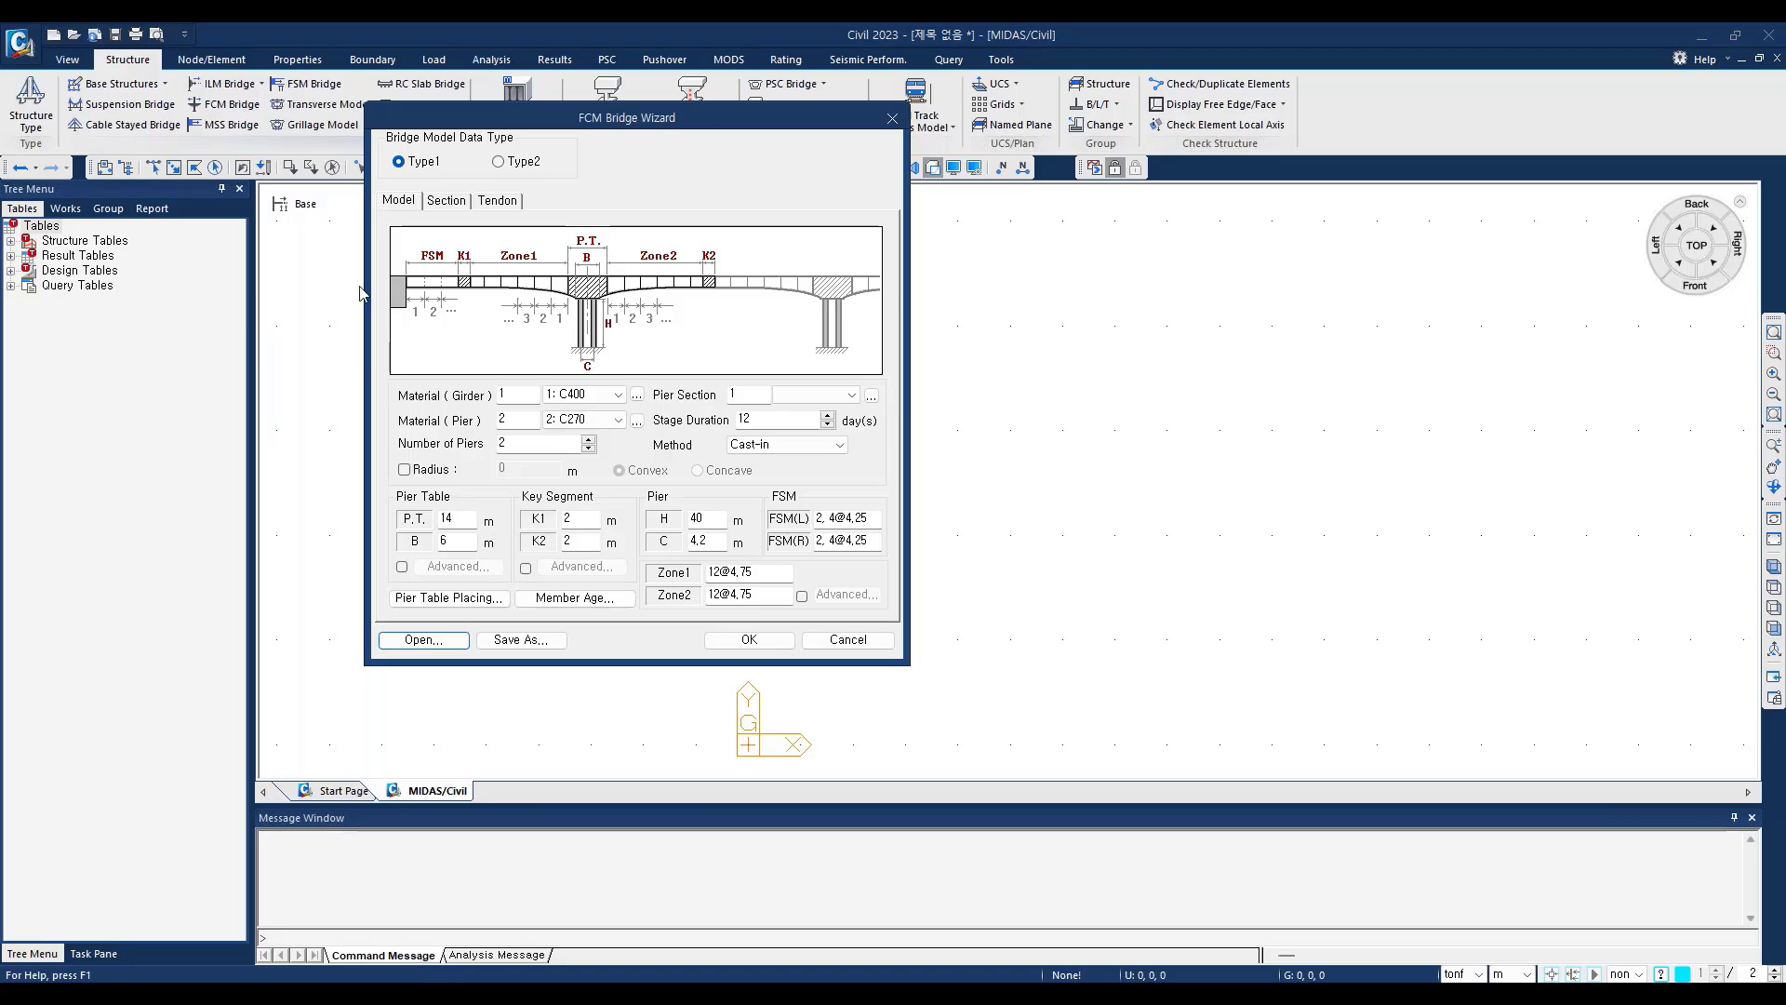
{"action": "left_click", "coordinate": [407, 470]}
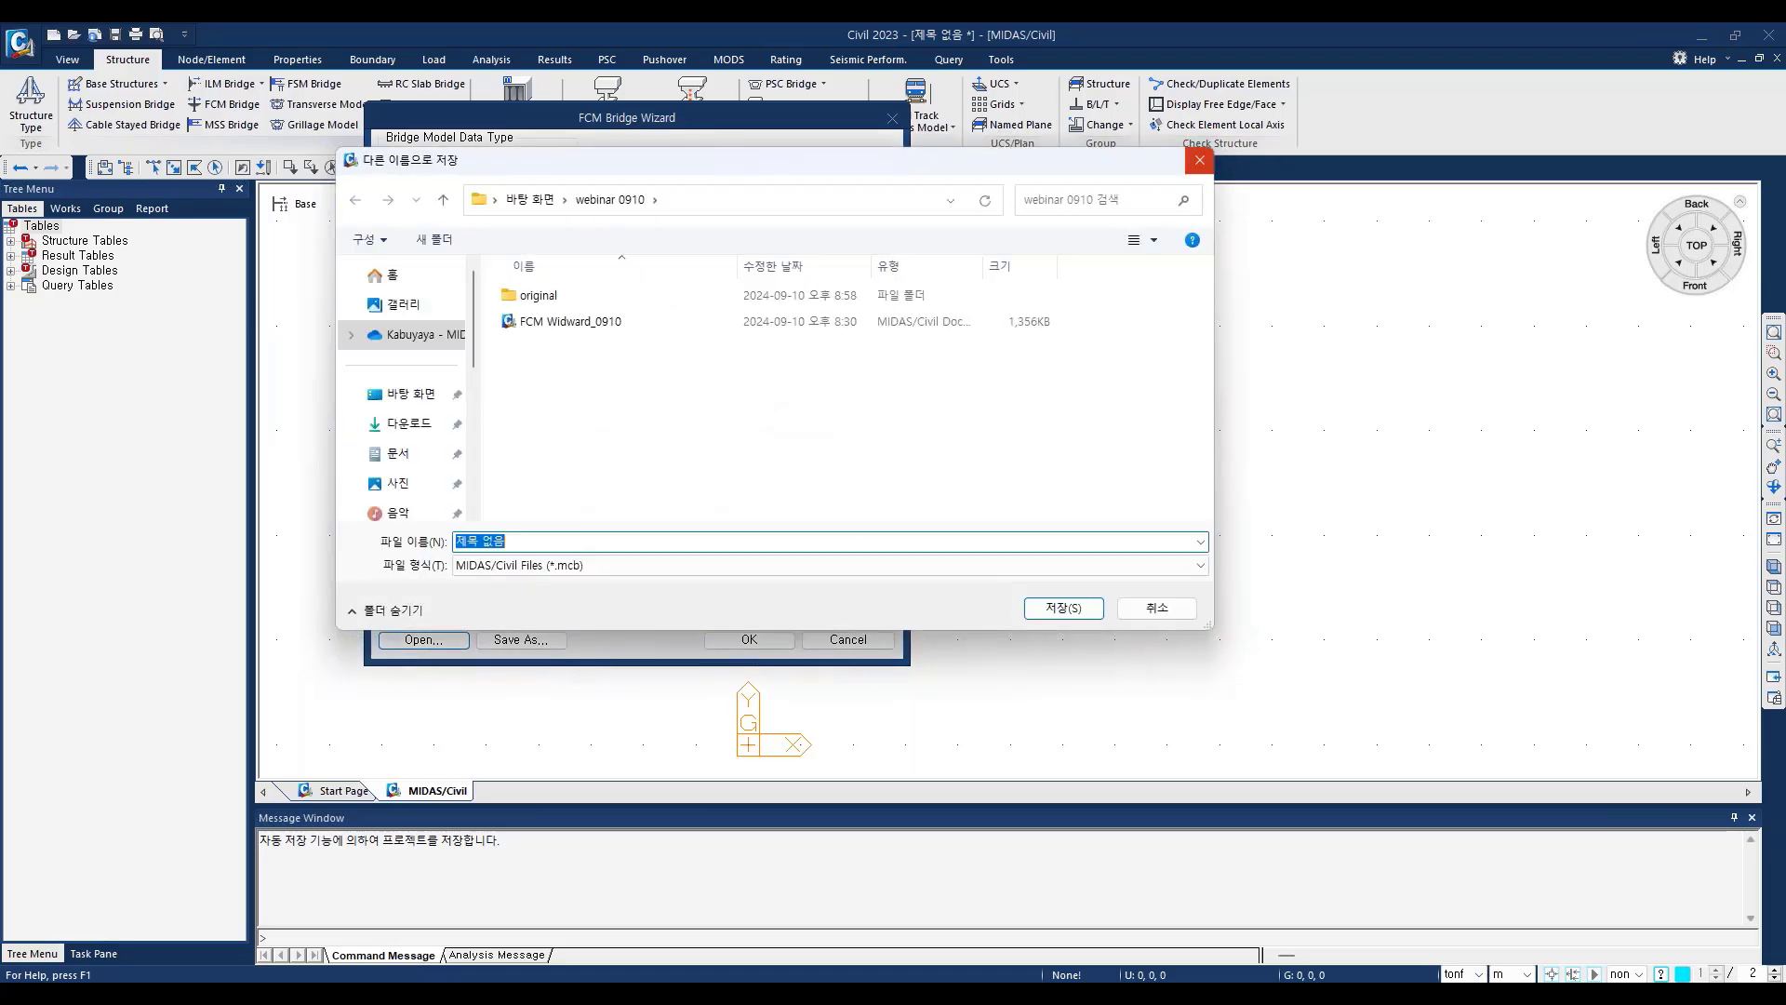
{"action": "left_click", "coordinate": [1200, 161]}
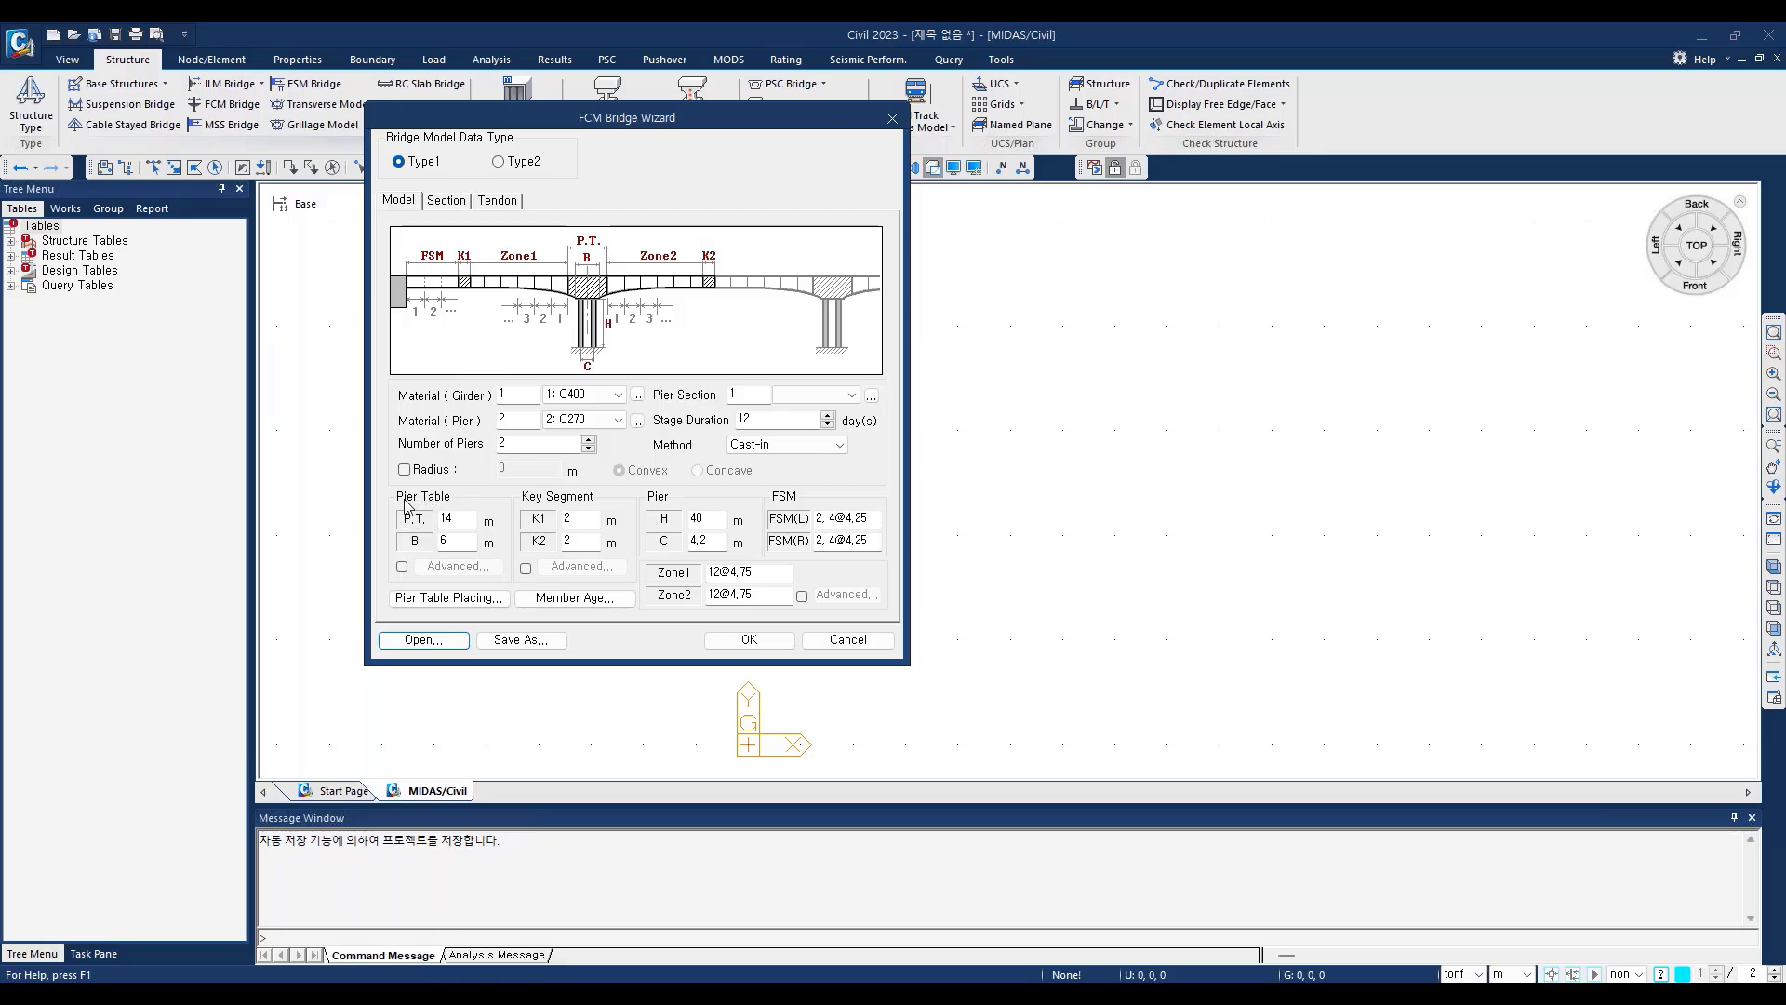
Step: Review the pier table length P.T. and the segment lengths of FSM(L)
{"action": "double_click", "coordinate": [454, 518]}
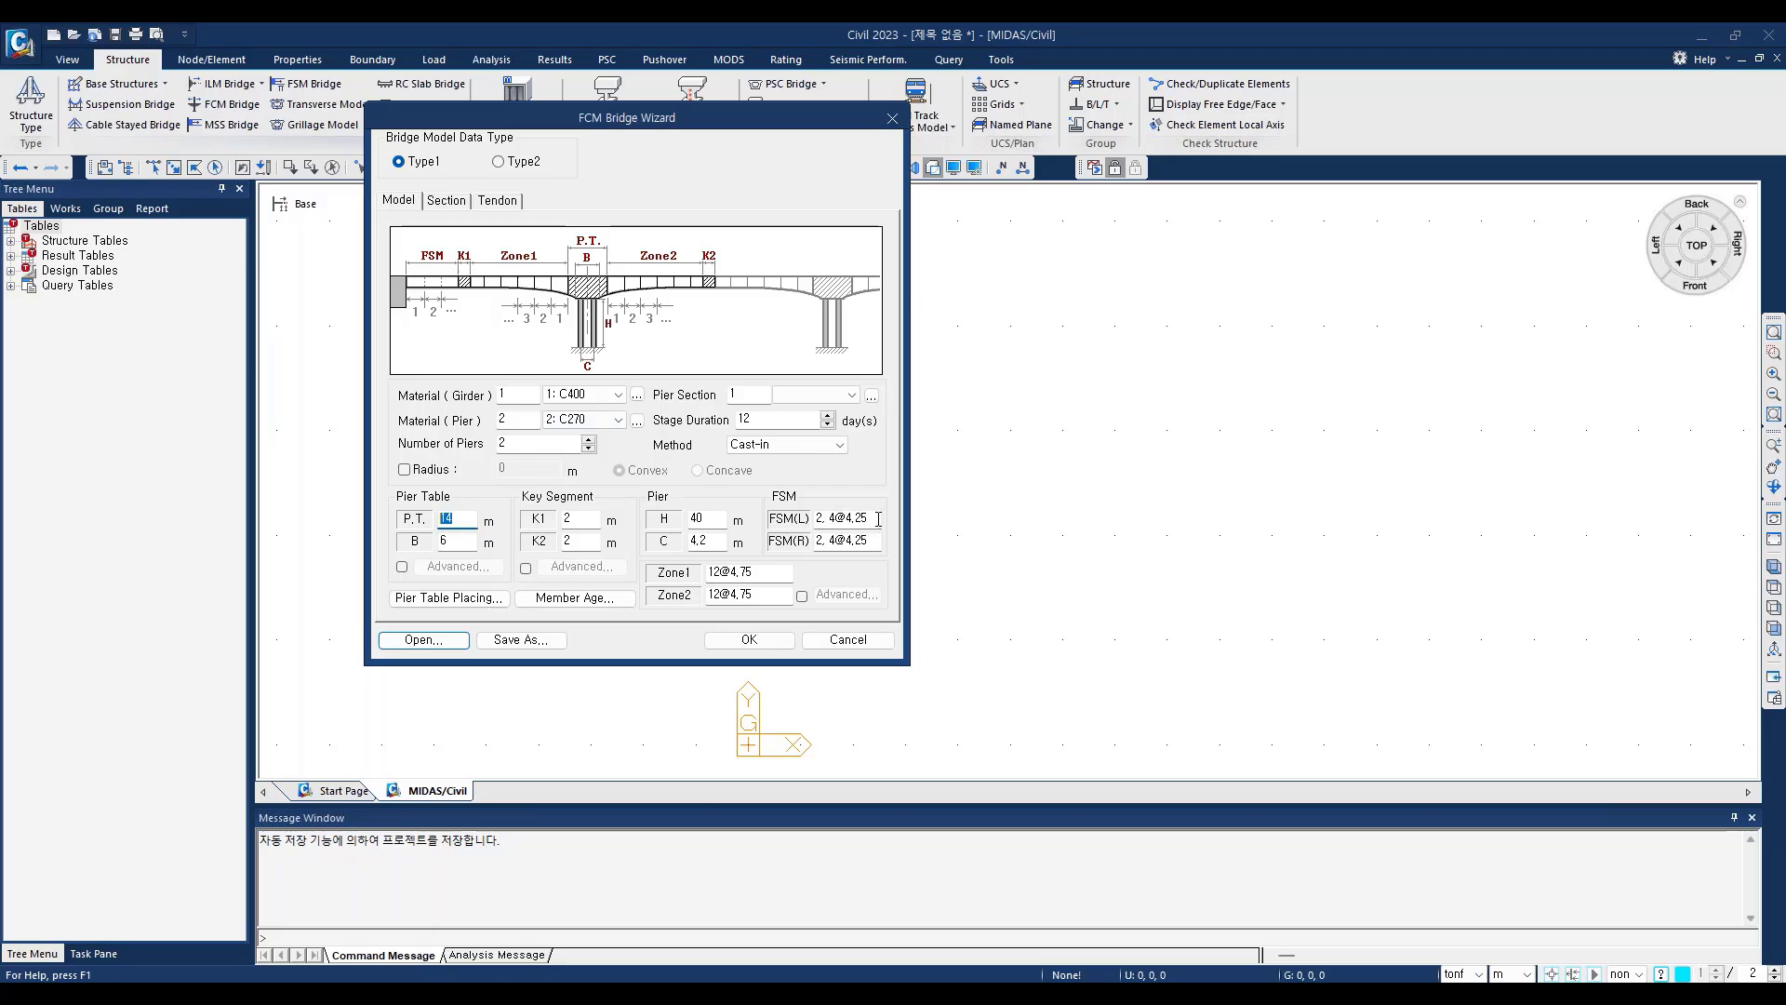
{"action": "left_click_drag", "start_coordinate": [877, 519], "coordinate": [805, 519]}
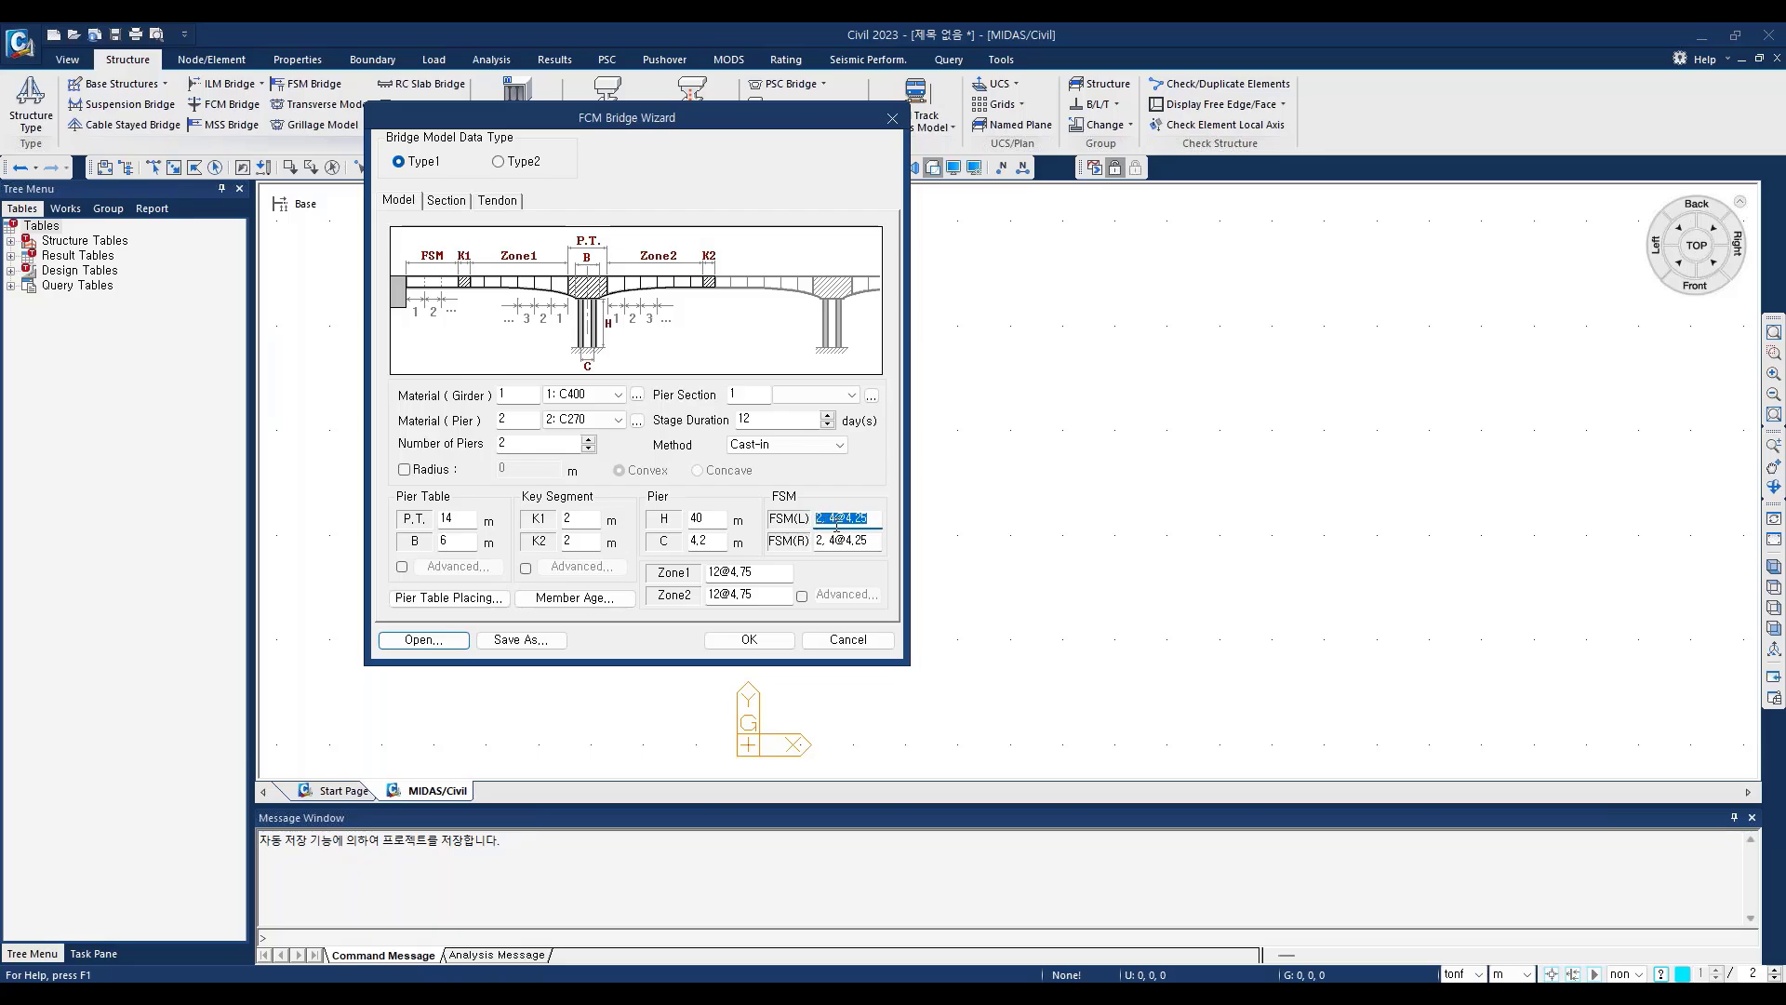
{"action": "left_click", "coordinate": [831, 523]}
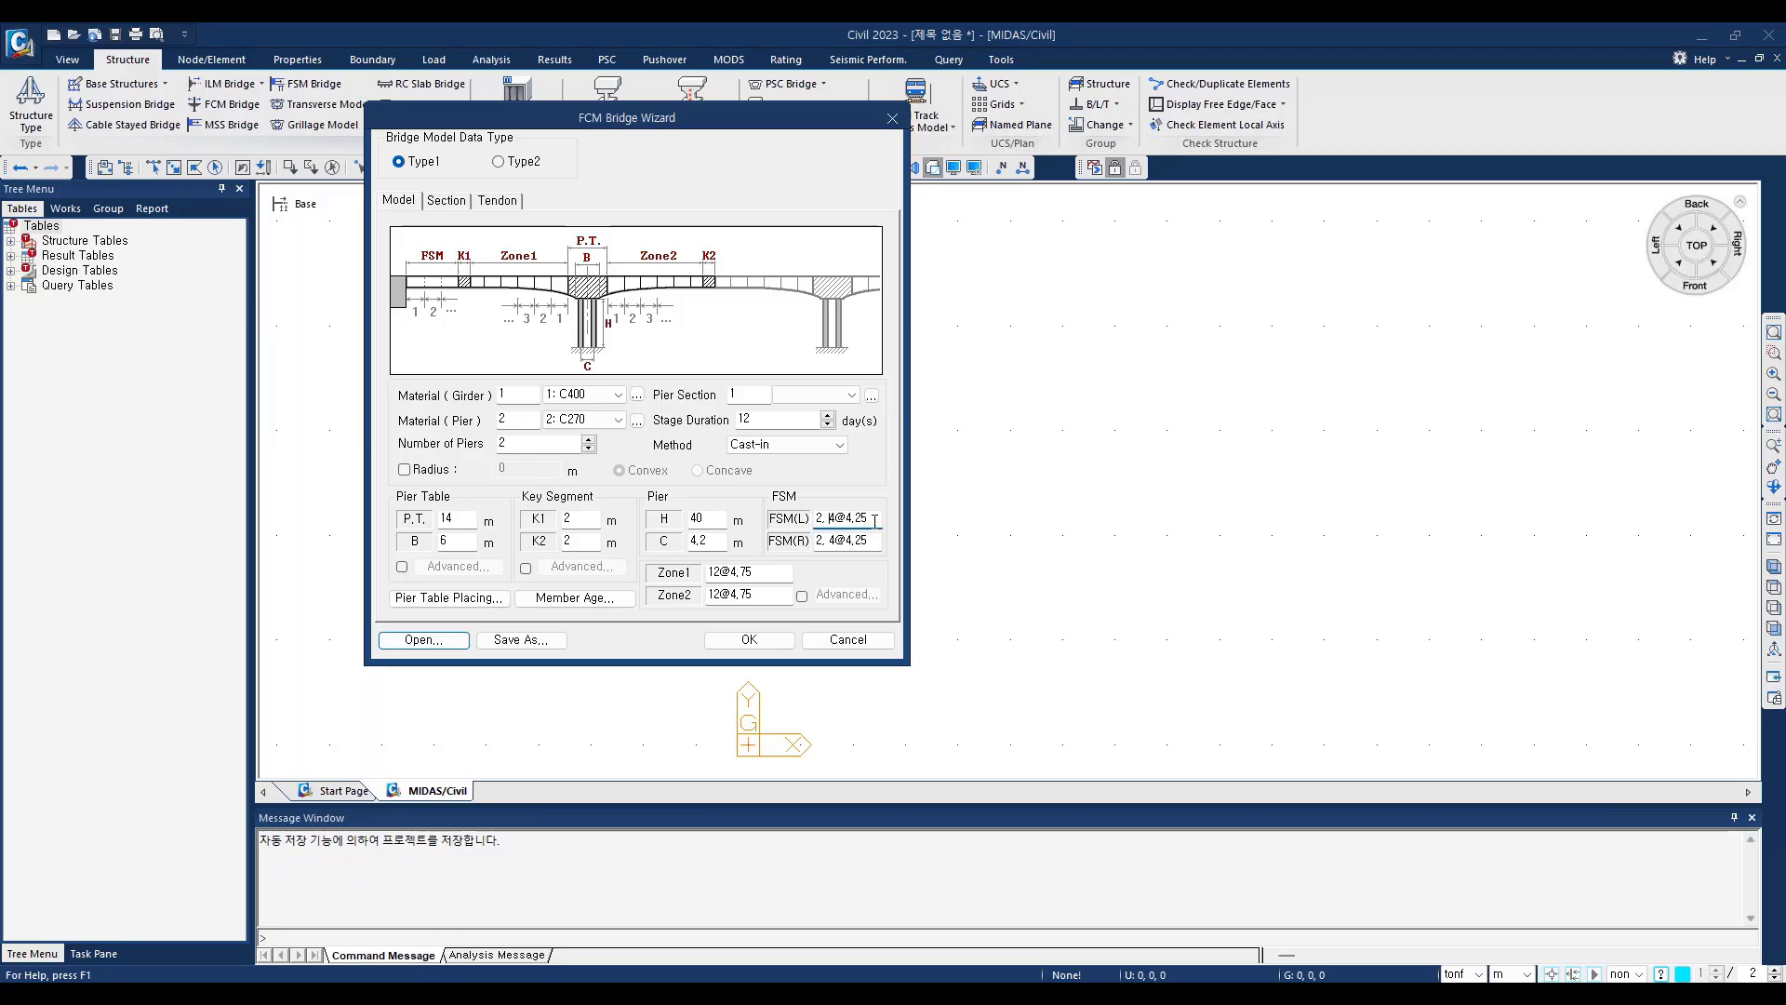
{"action": "left_click_drag", "start_coordinate": [855, 519], "coordinate": [848, 519]}
{"action": "left_click", "coordinate": [837, 521]}
{"action": "double_click", "coordinate": [858, 517]}
{"action": "left_click", "coordinate": [833, 519]}
Step: Examine the advanced pier table settings for single and double diaphragms, and switch the advanced pier table option off again
{"action": "left_click", "coordinate": [402, 567]}
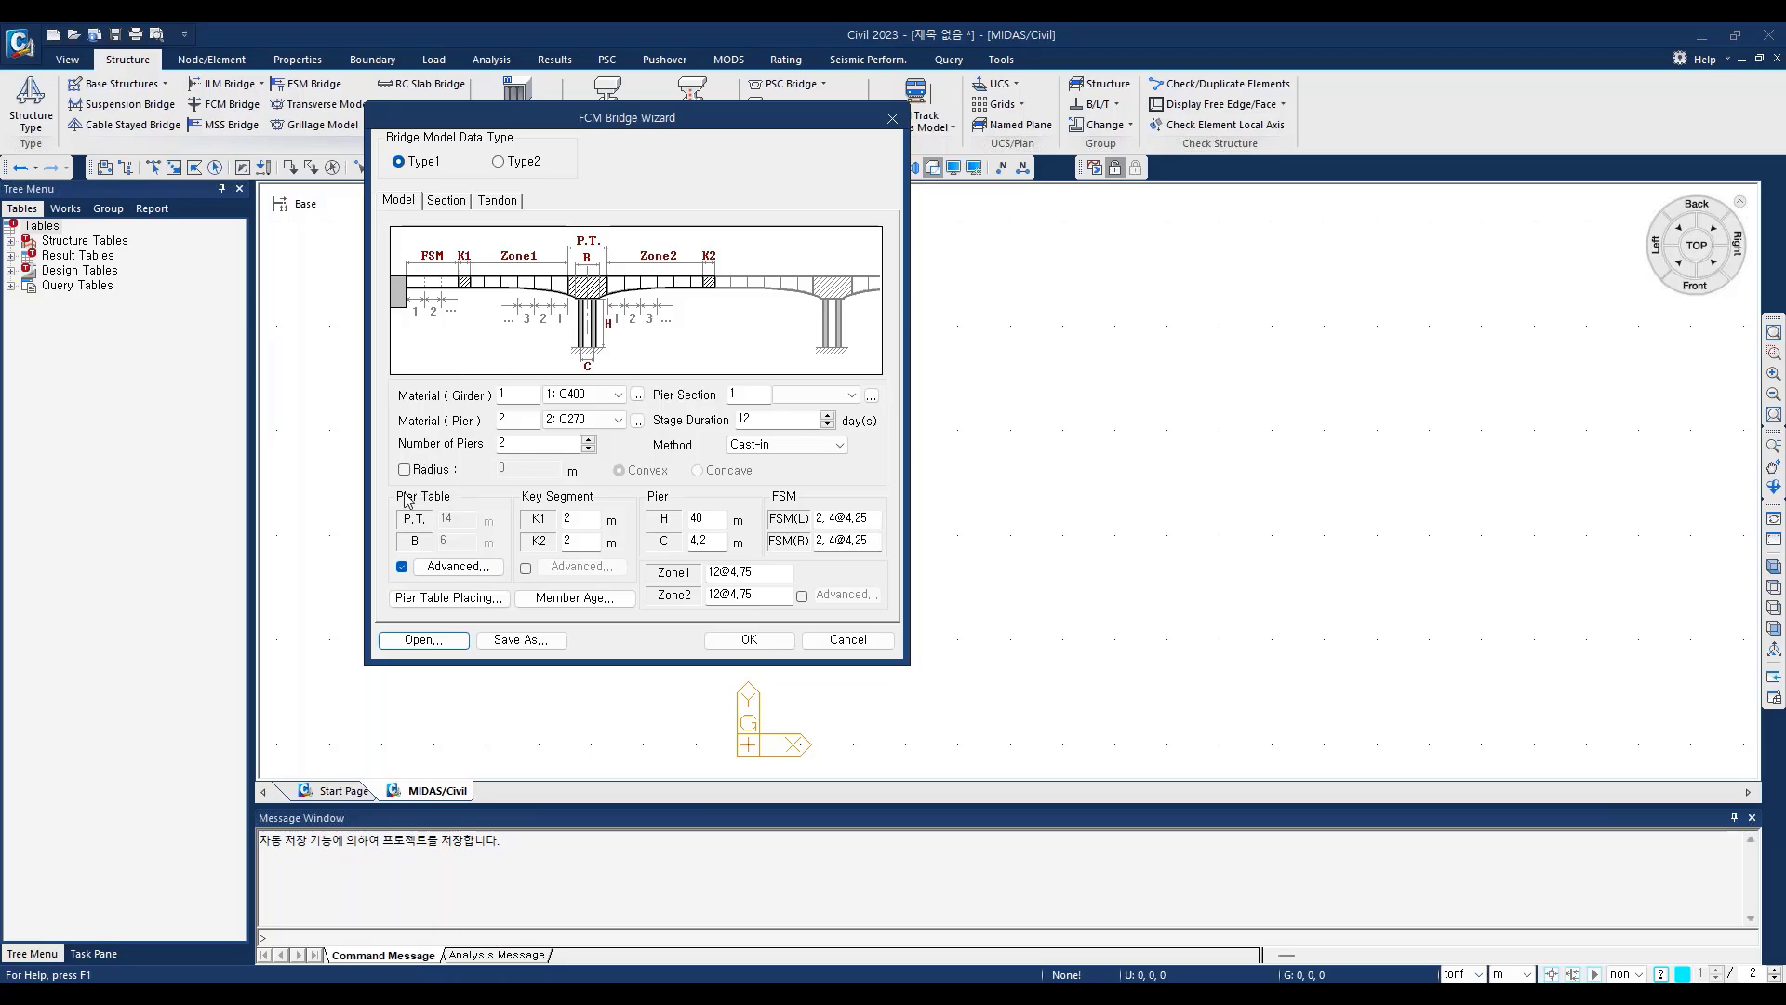
{"action": "left_click", "coordinate": [456, 566]}
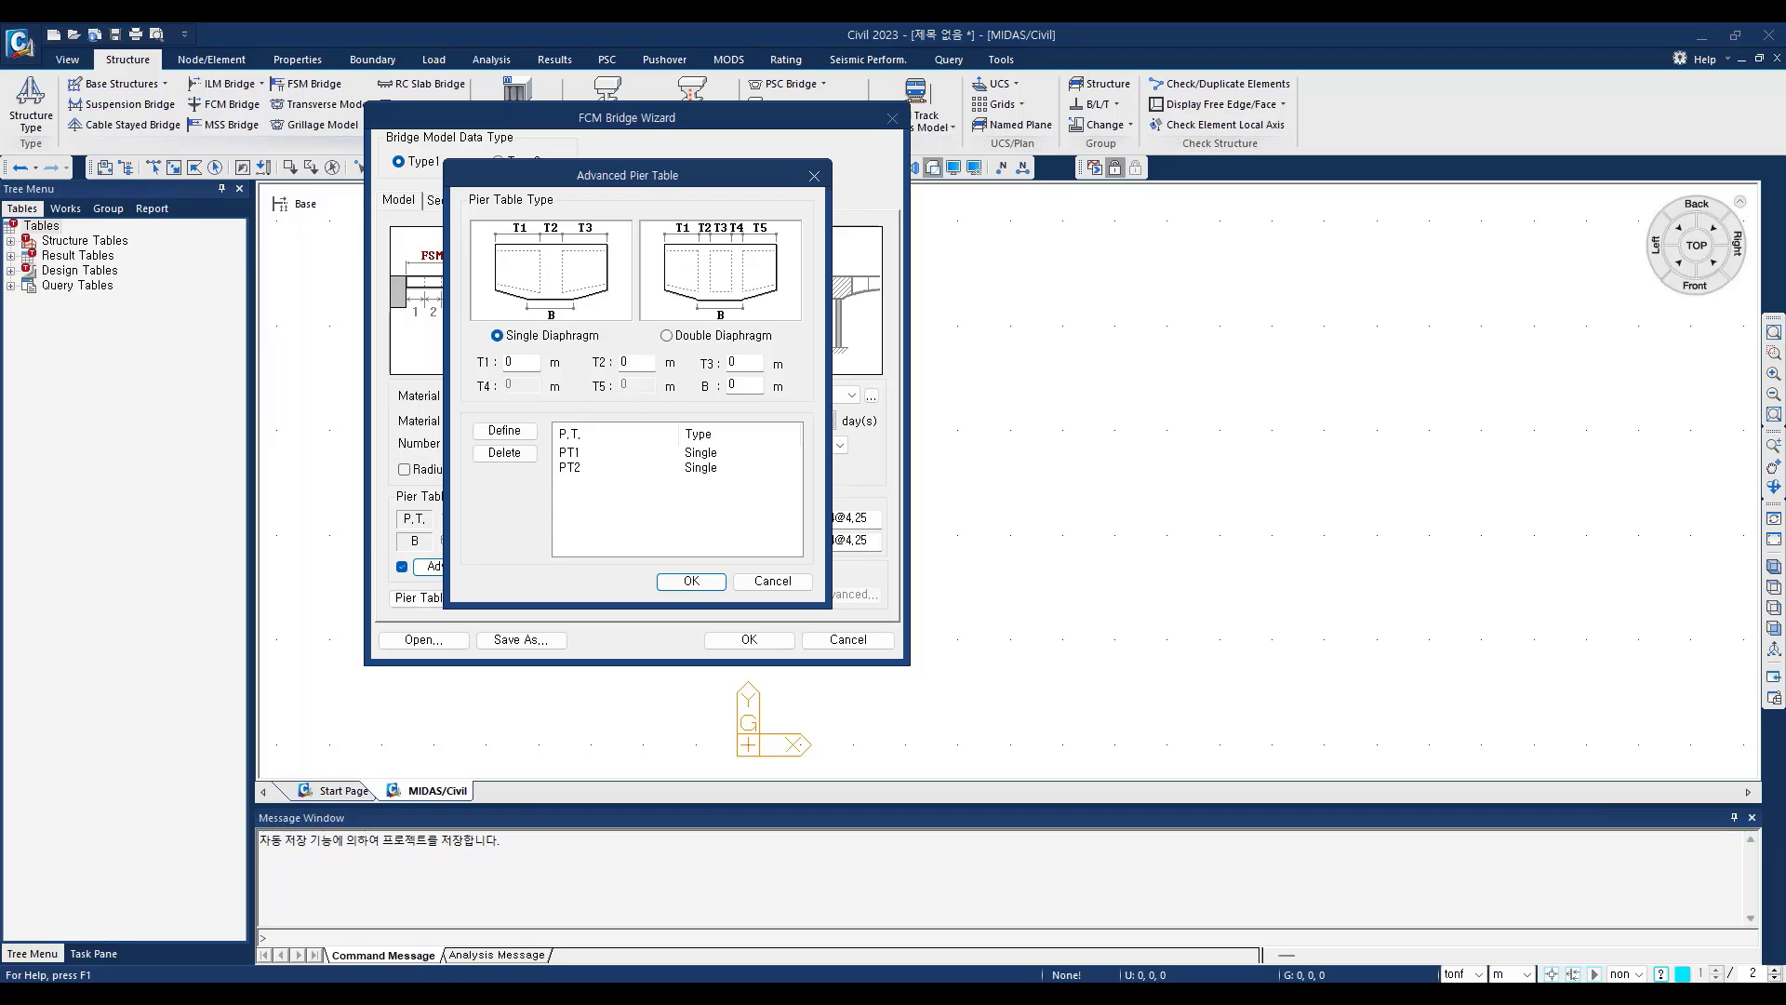
{"action": "left_click", "coordinate": [814, 178]}
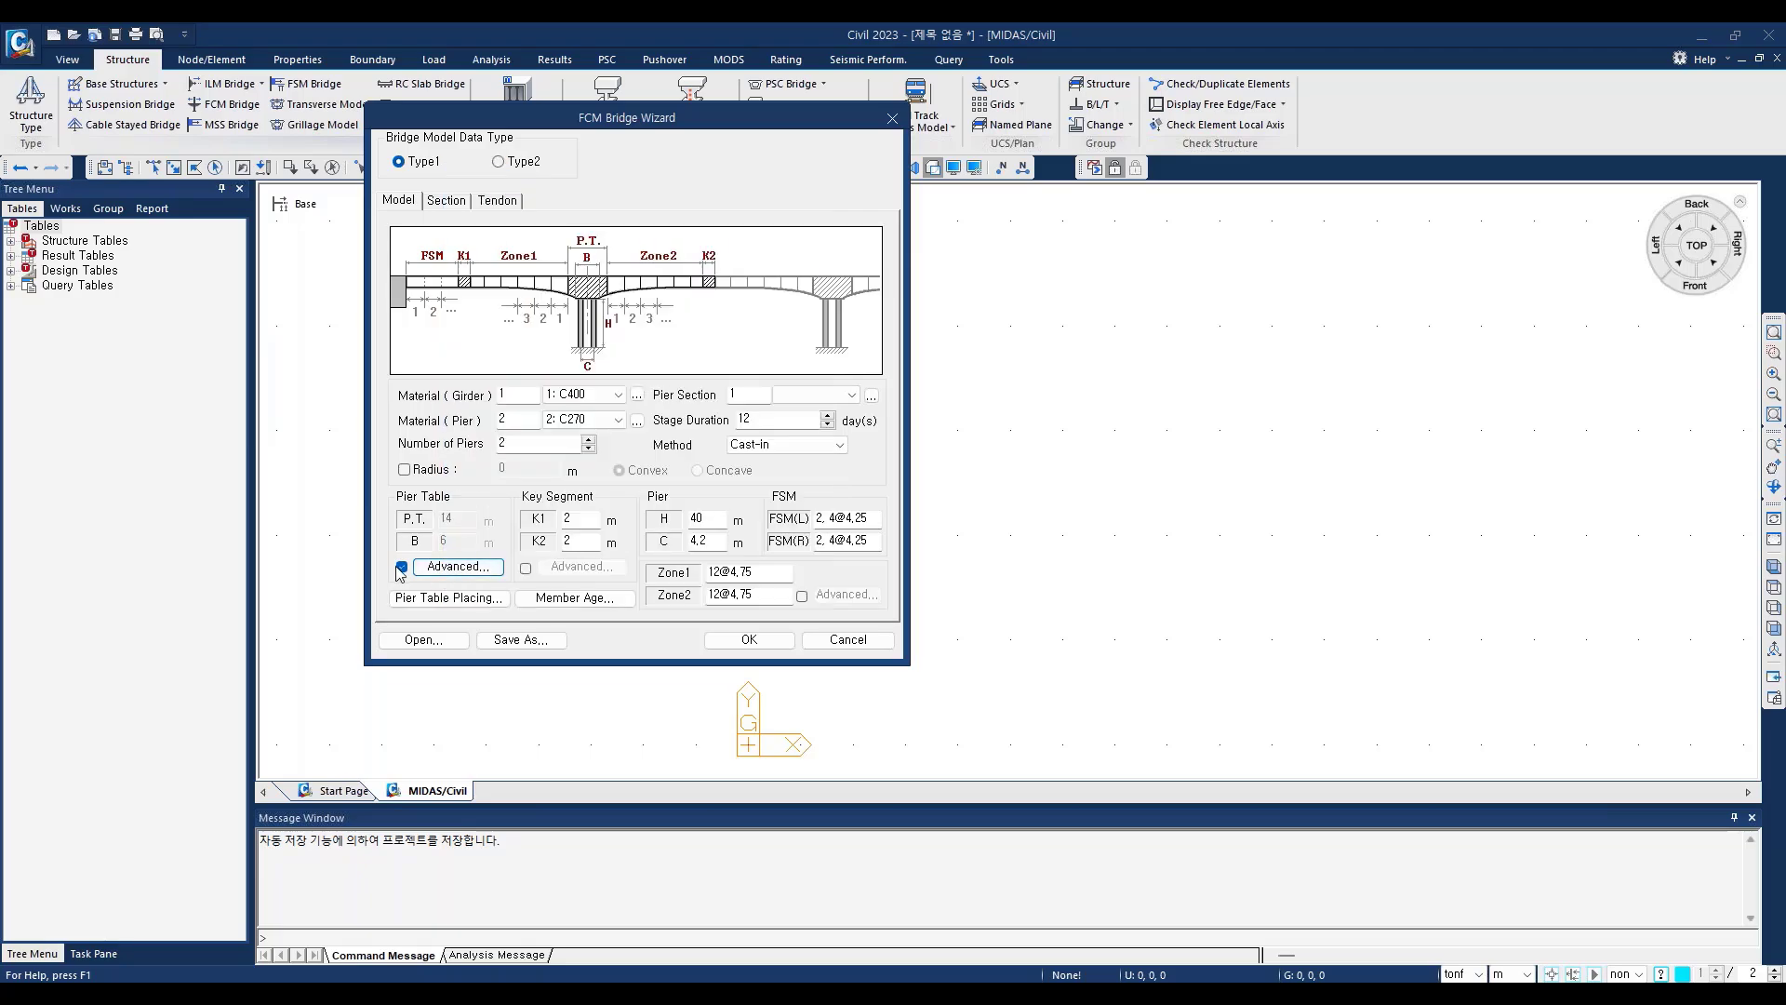
{"action": "left_click", "coordinate": [401, 567]}
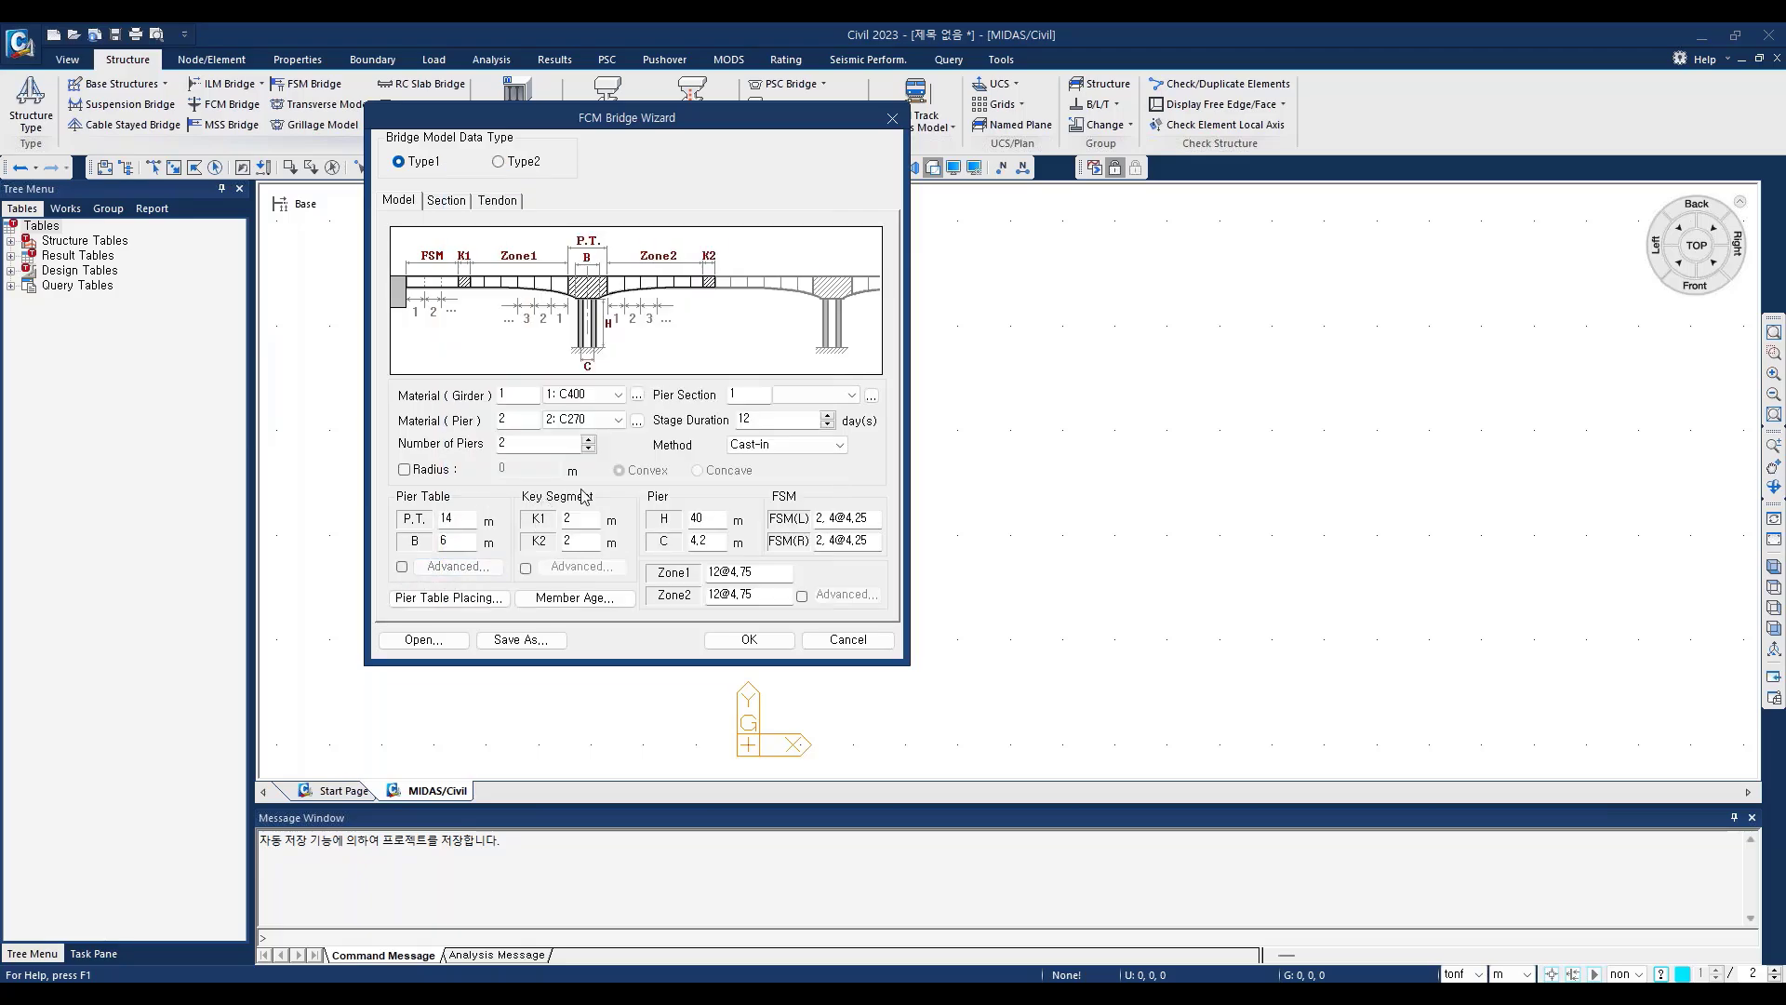
Step: Examine the advanced key segment lengths and straight segment numbers, and switch the advanced key segment option off again
{"action": "left_click", "coordinate": [526, 569]}
{"action": "left_click", "coordinate": [577, 567]}
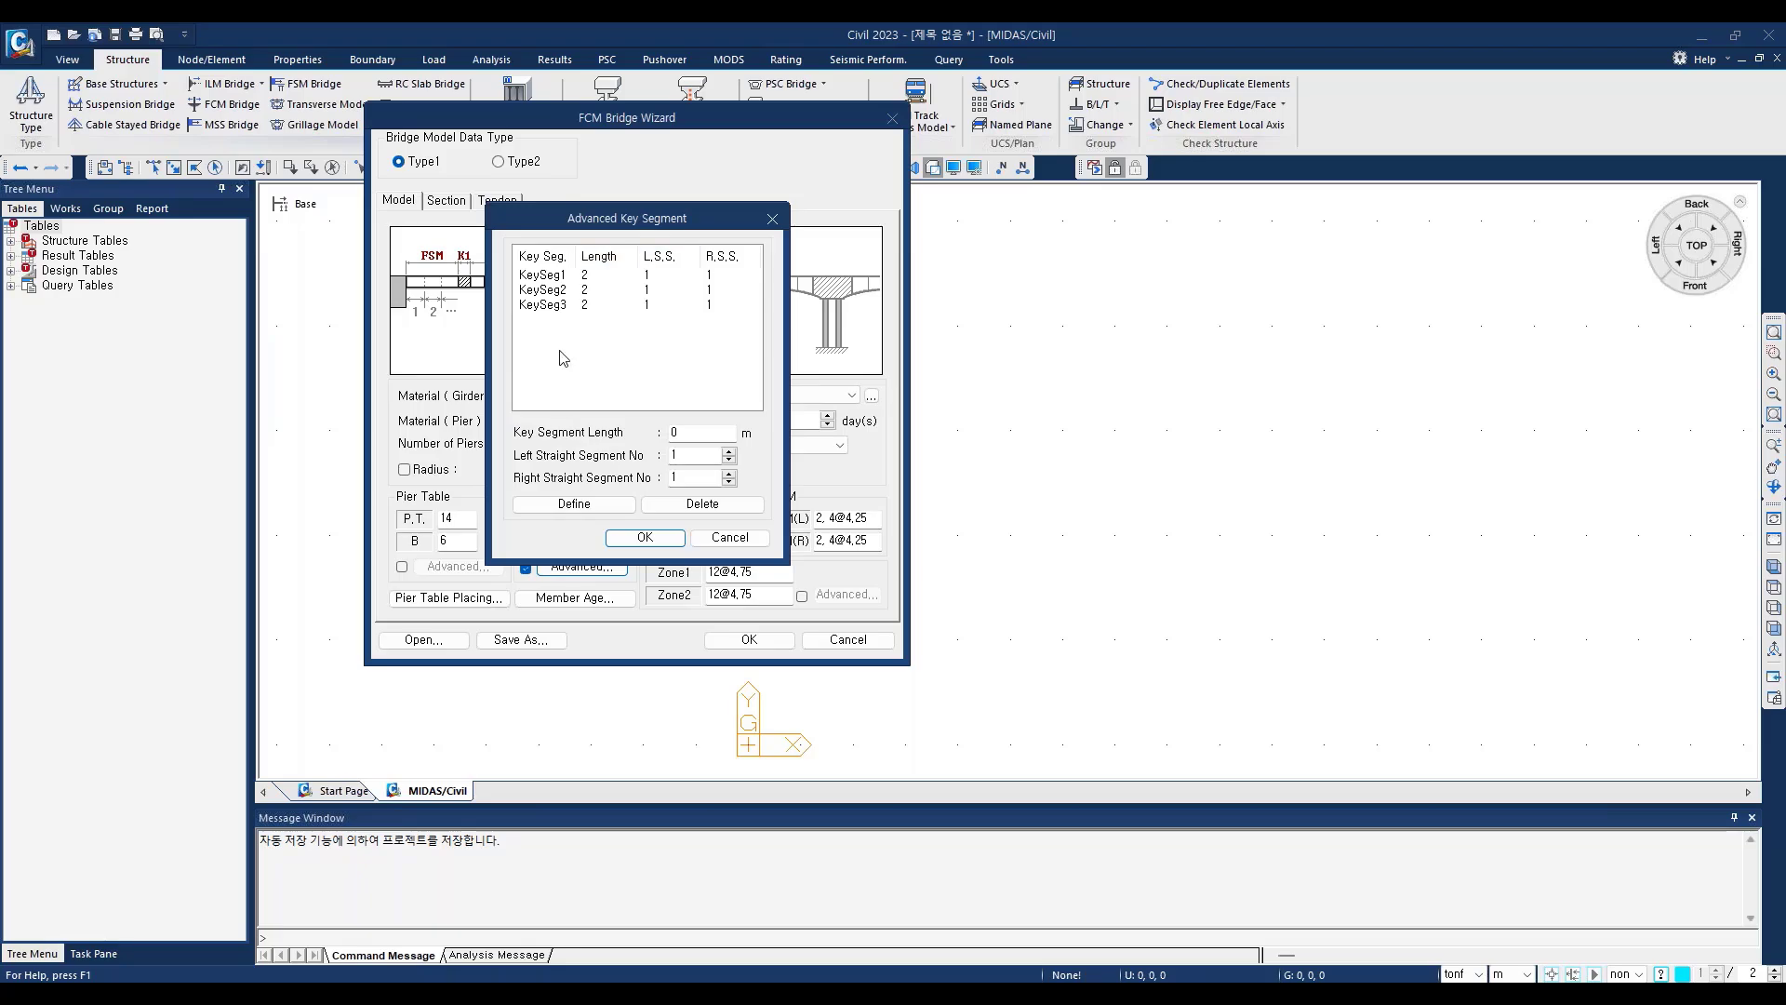
{"action": "left_click", "coordinate": [772, 219]}
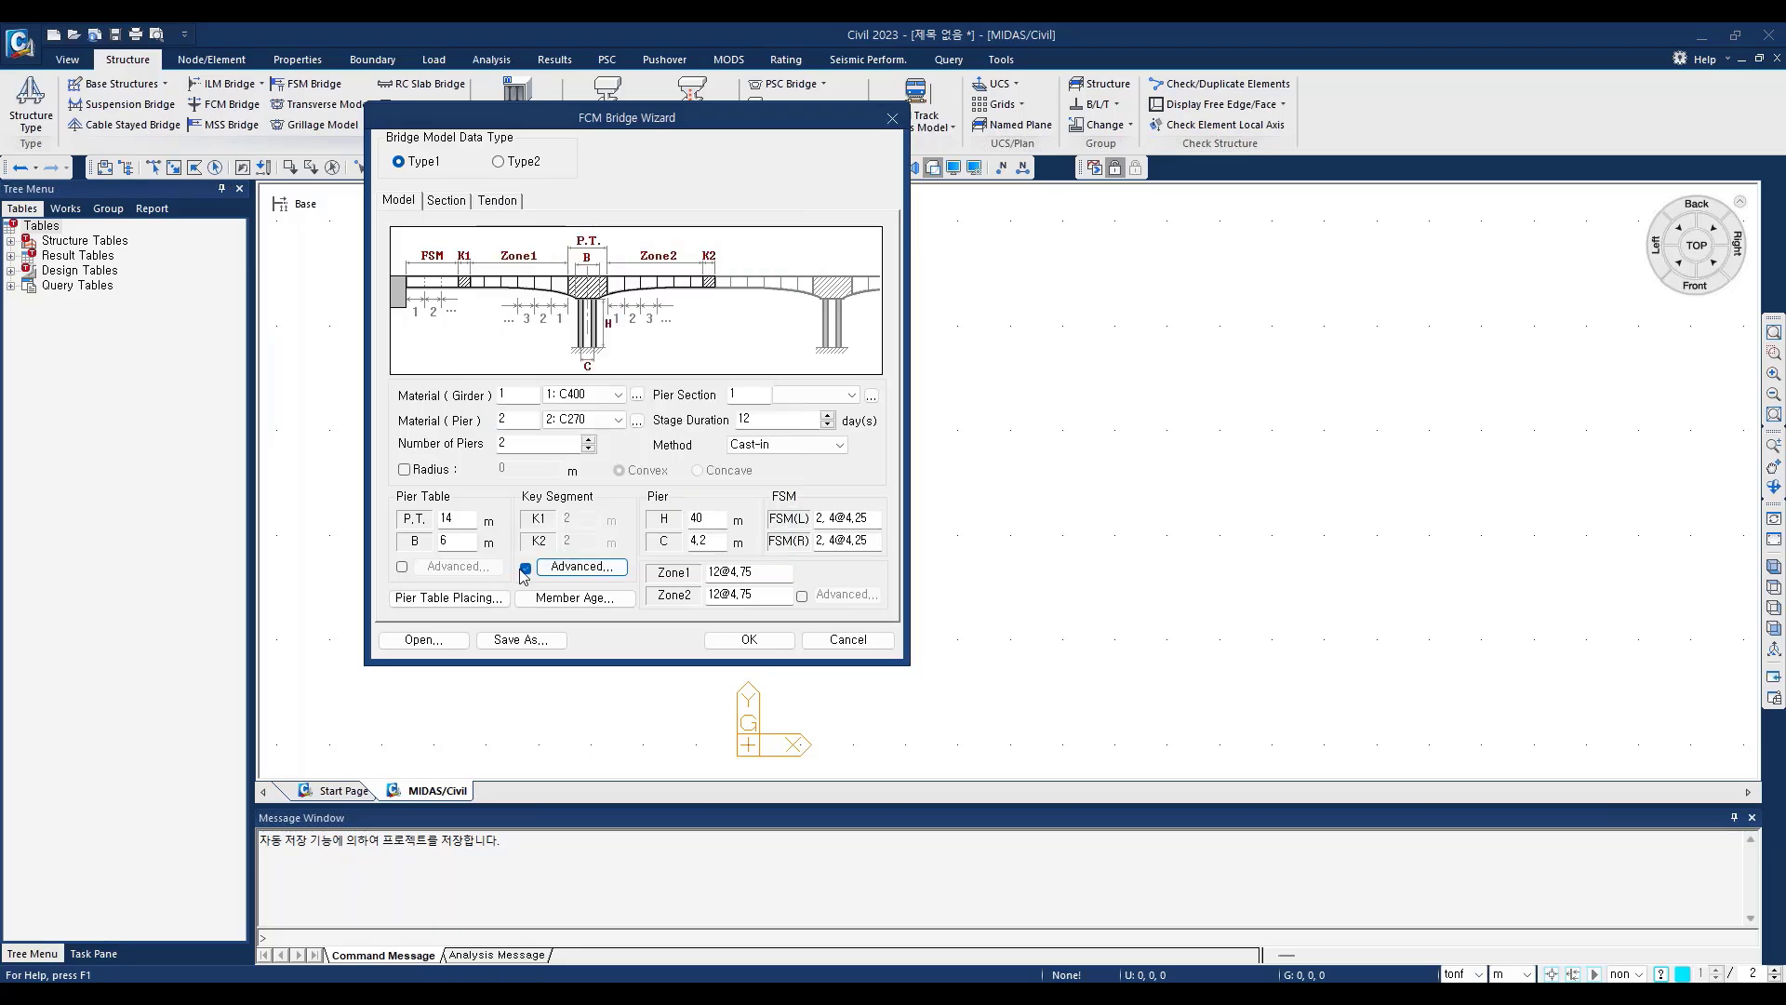
{"action": "left_click", "coordinate": [527, 569]}
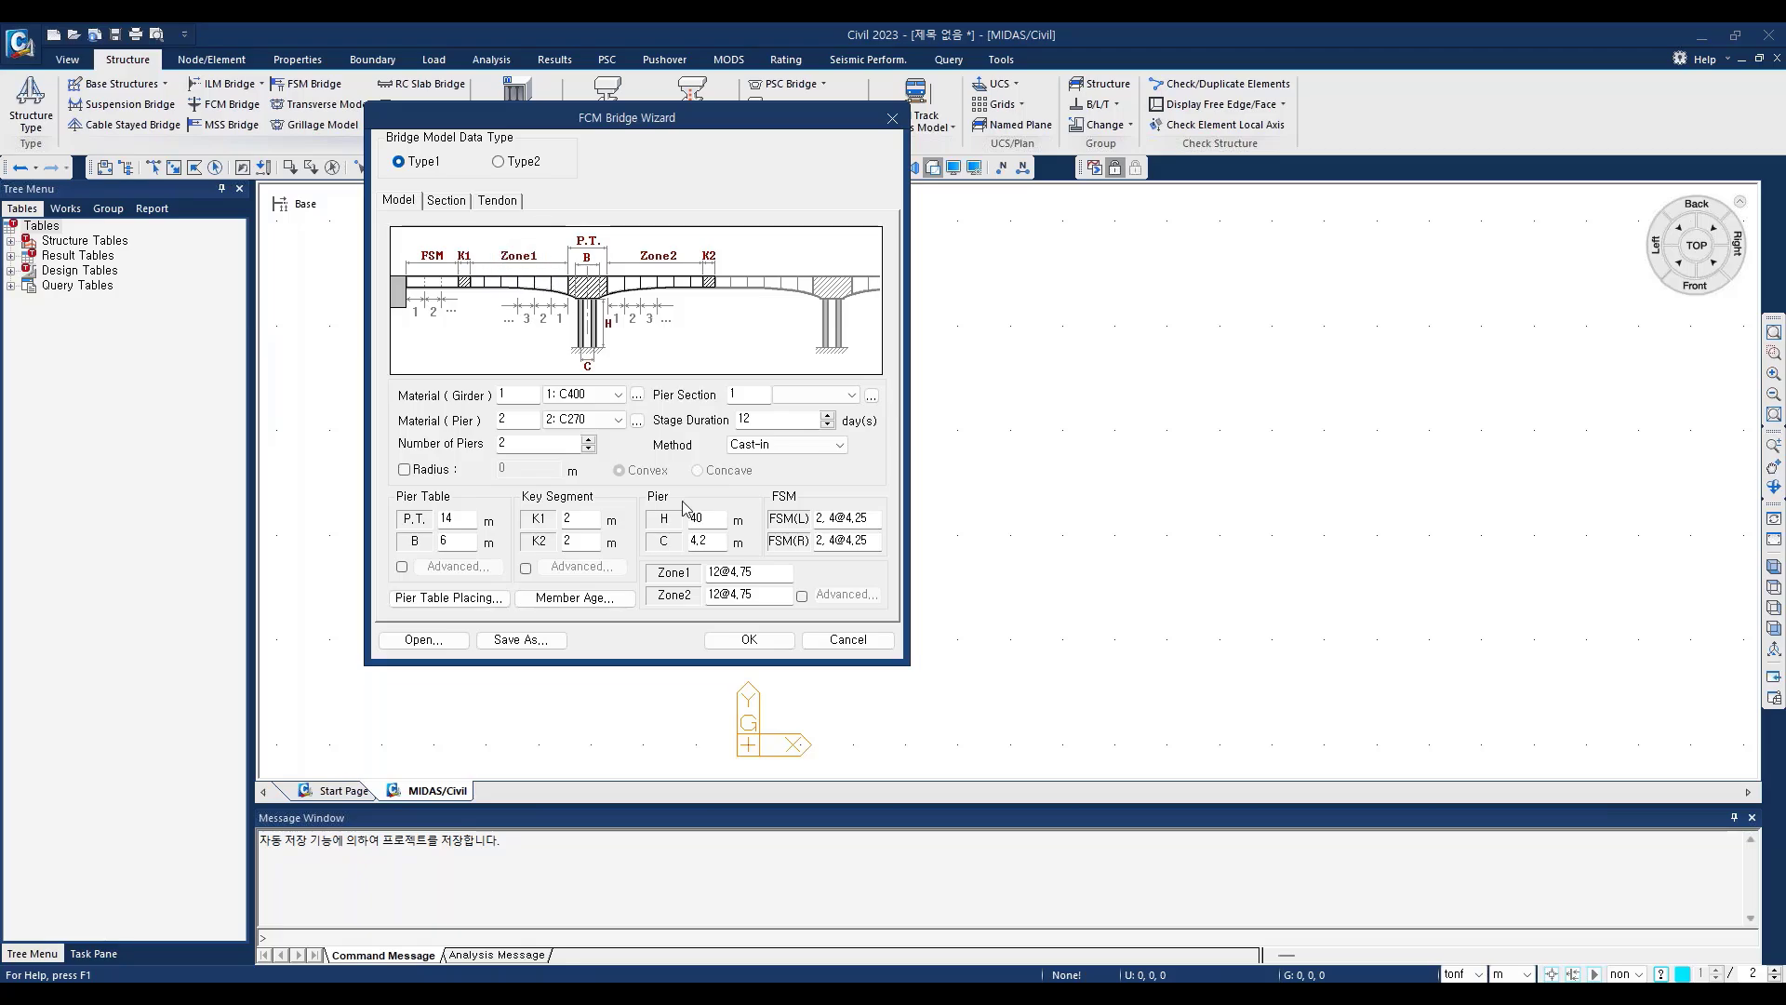
Step: Enable the advanced zone option and review the Zone1 and Zone2 segment definitions for each pier
{"action": "left_click", "coordinate": [802, 597]}
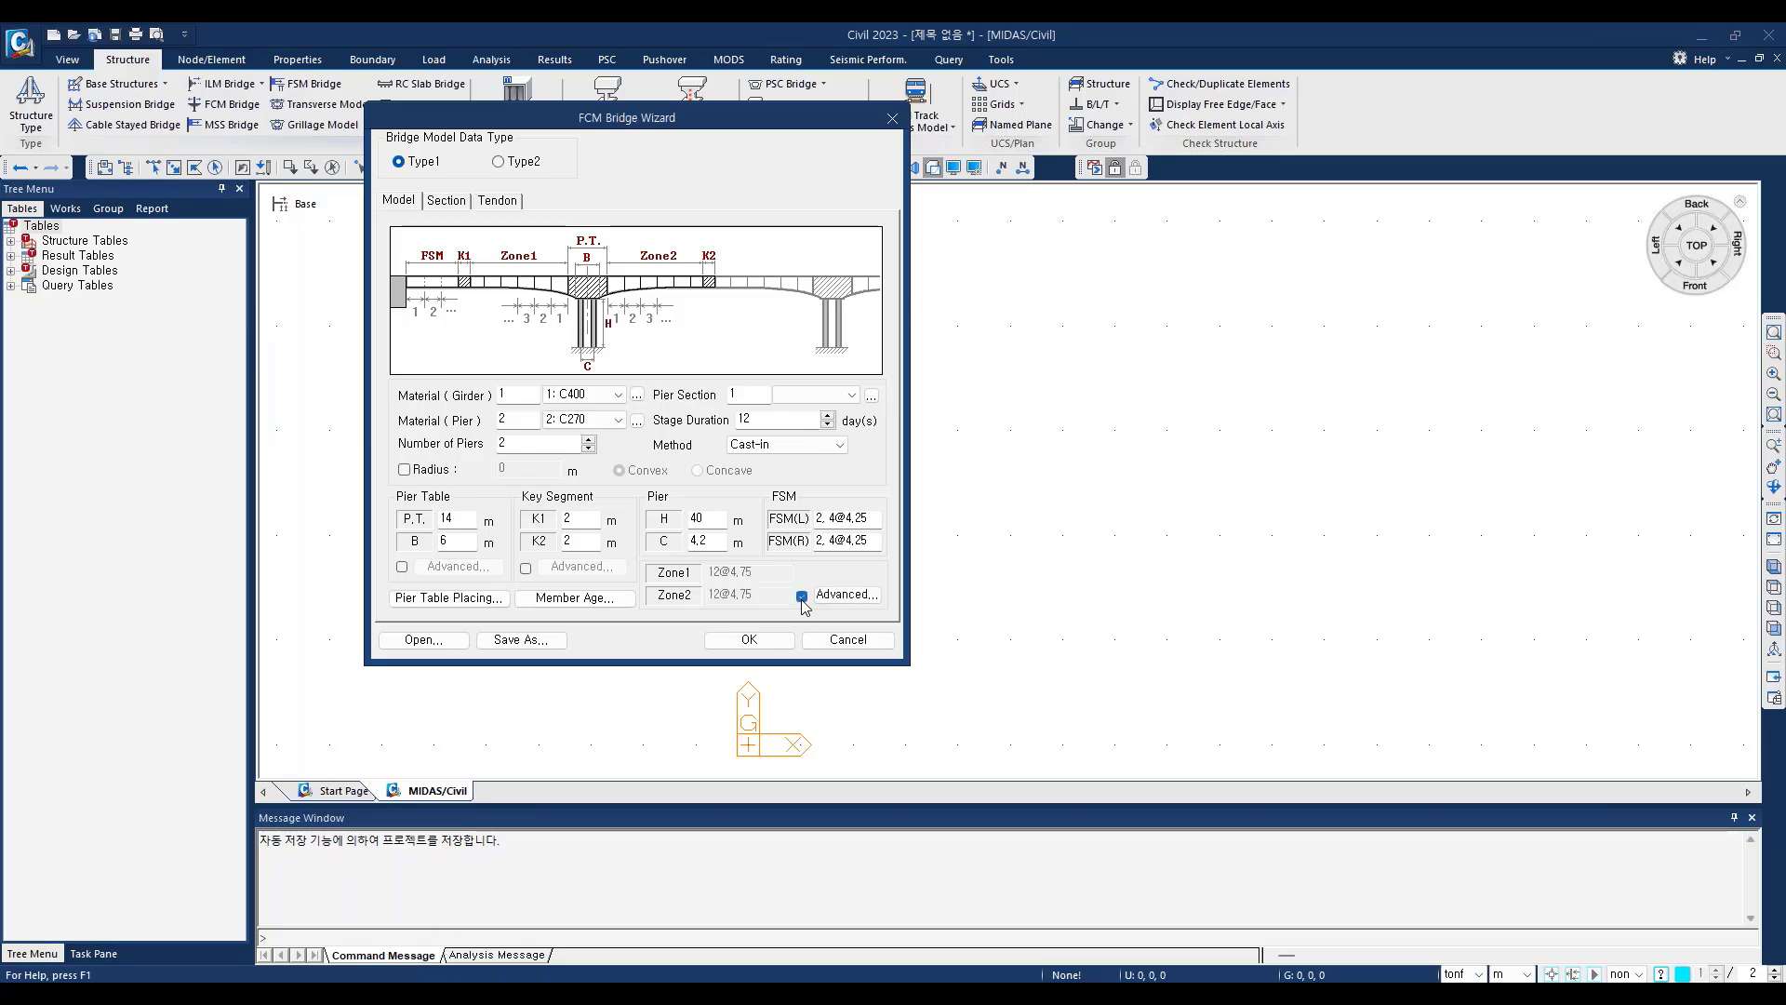
{"action": "left_click", "coordinate": [849, 595]}
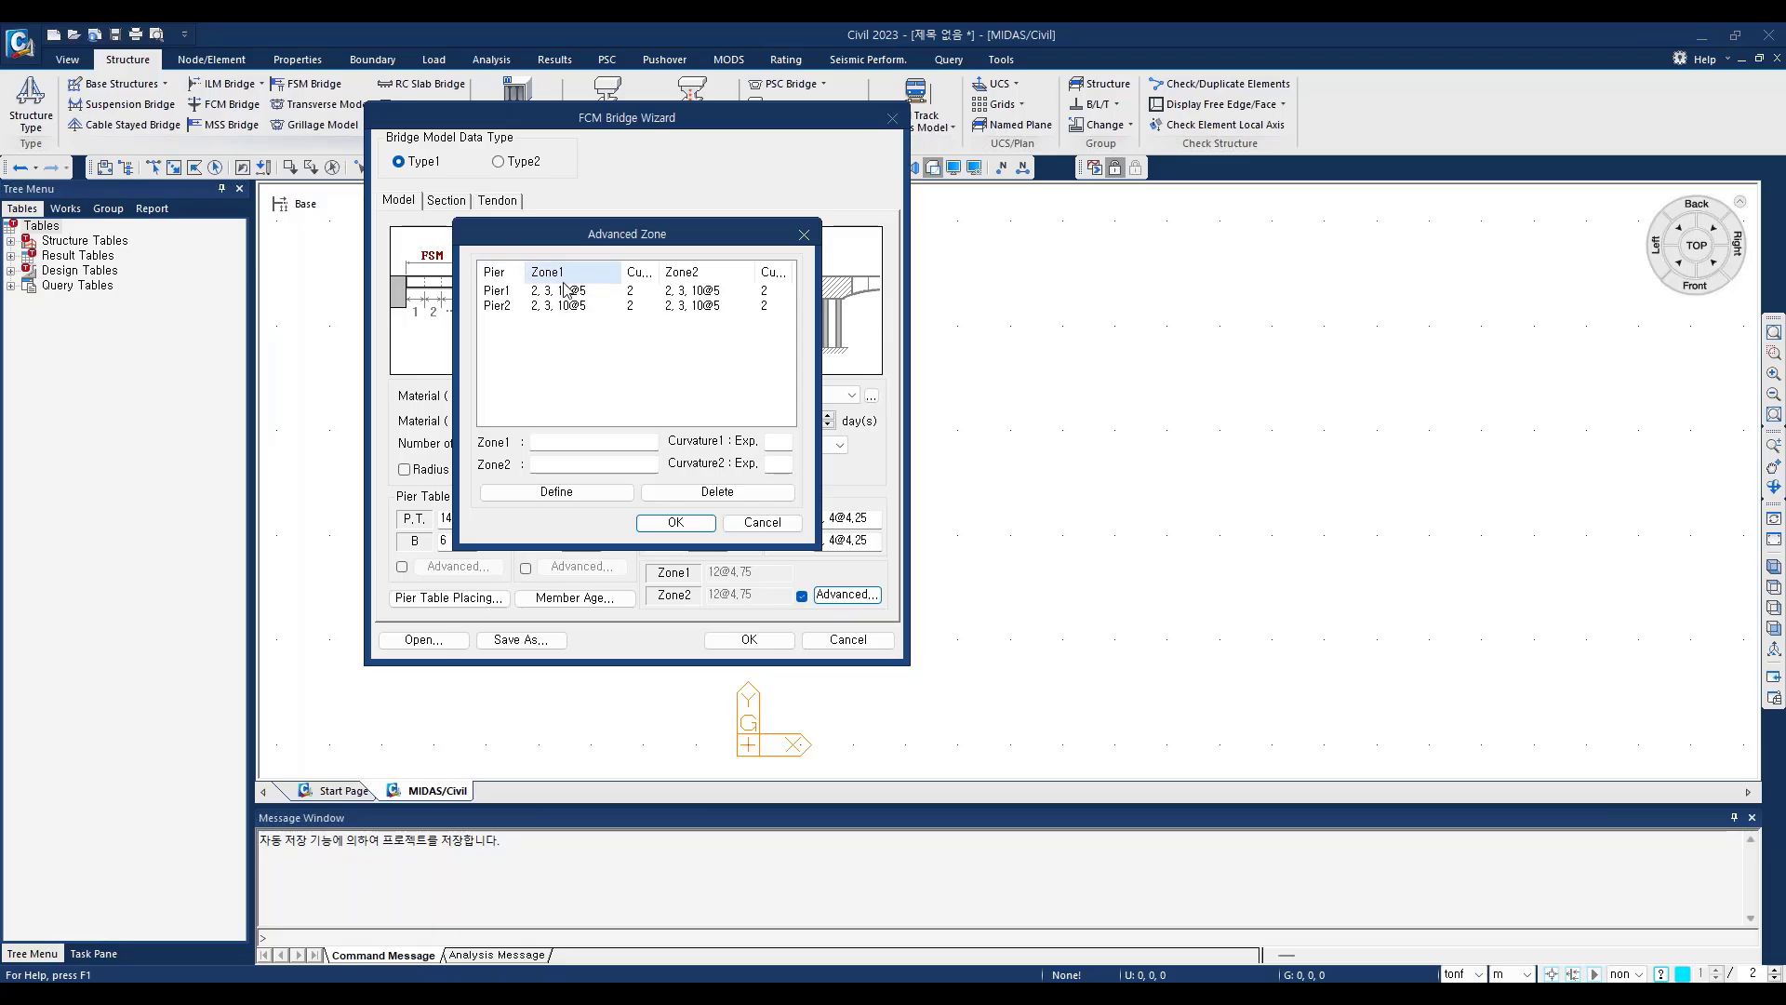
{"action": "left_click", "coordinate": [805, 236]}
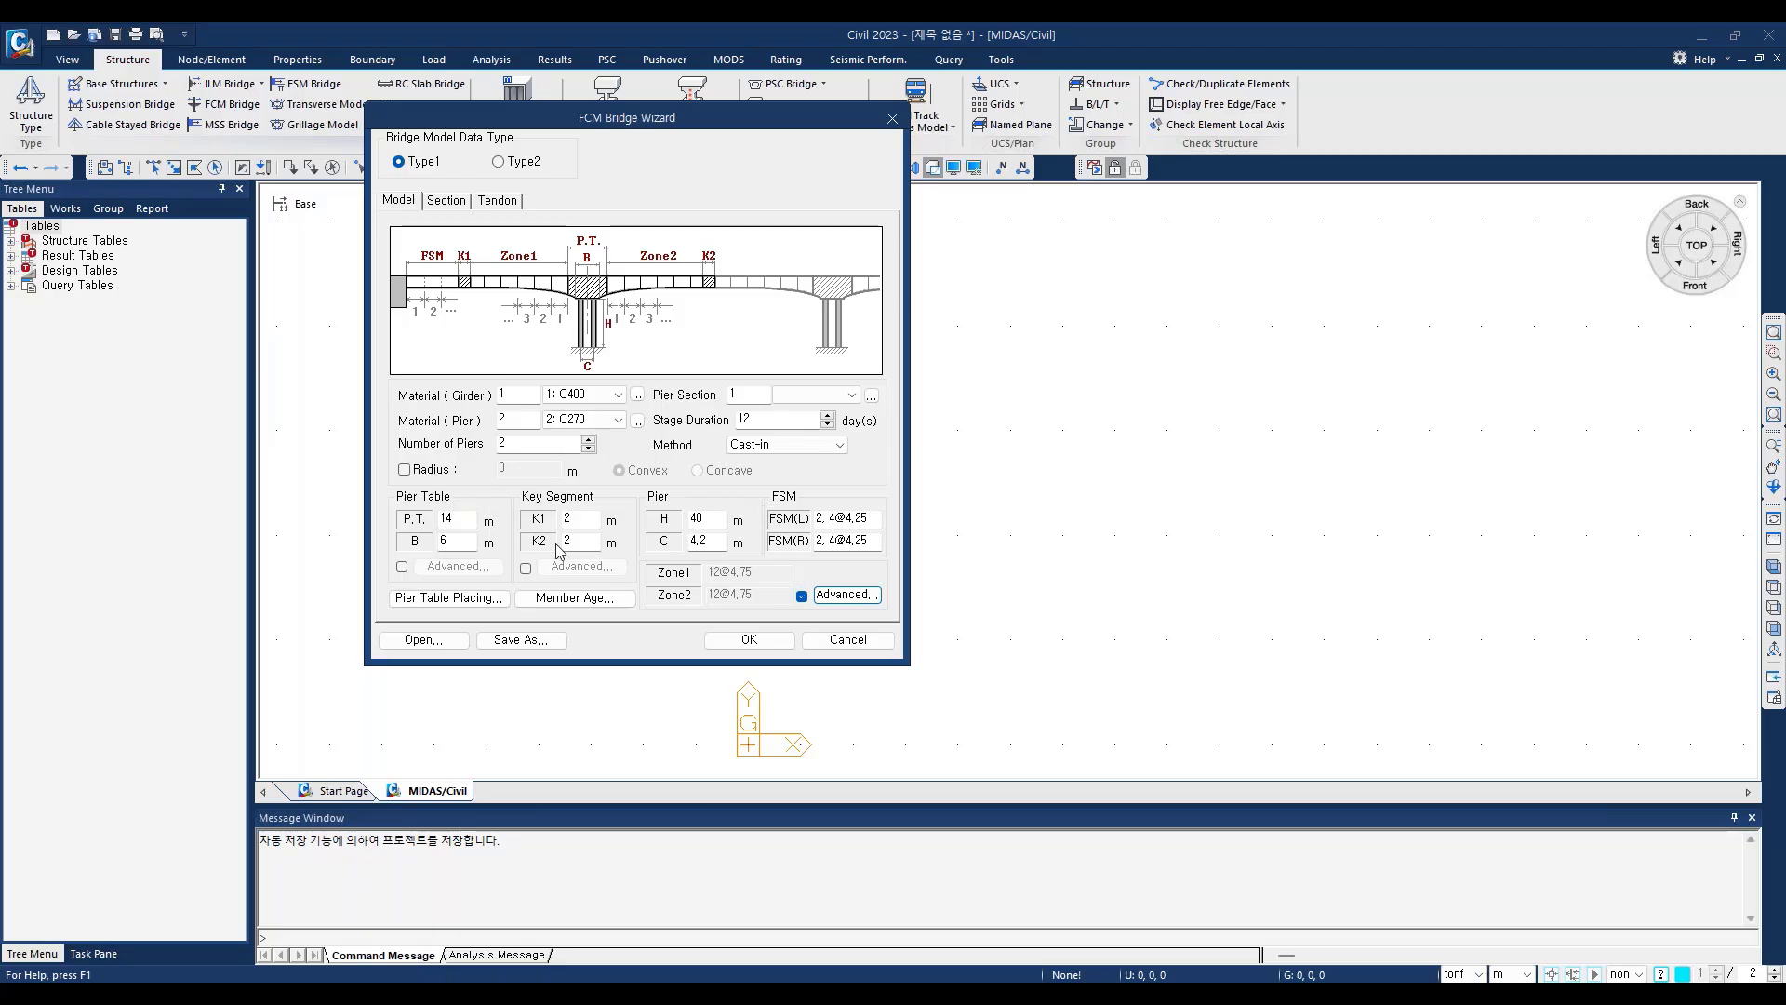
Step: Review the pier table placing days of P.T. 1 and P.T. 2 and accept them
{"action": "left_click", "coordinate": [442, 600]}
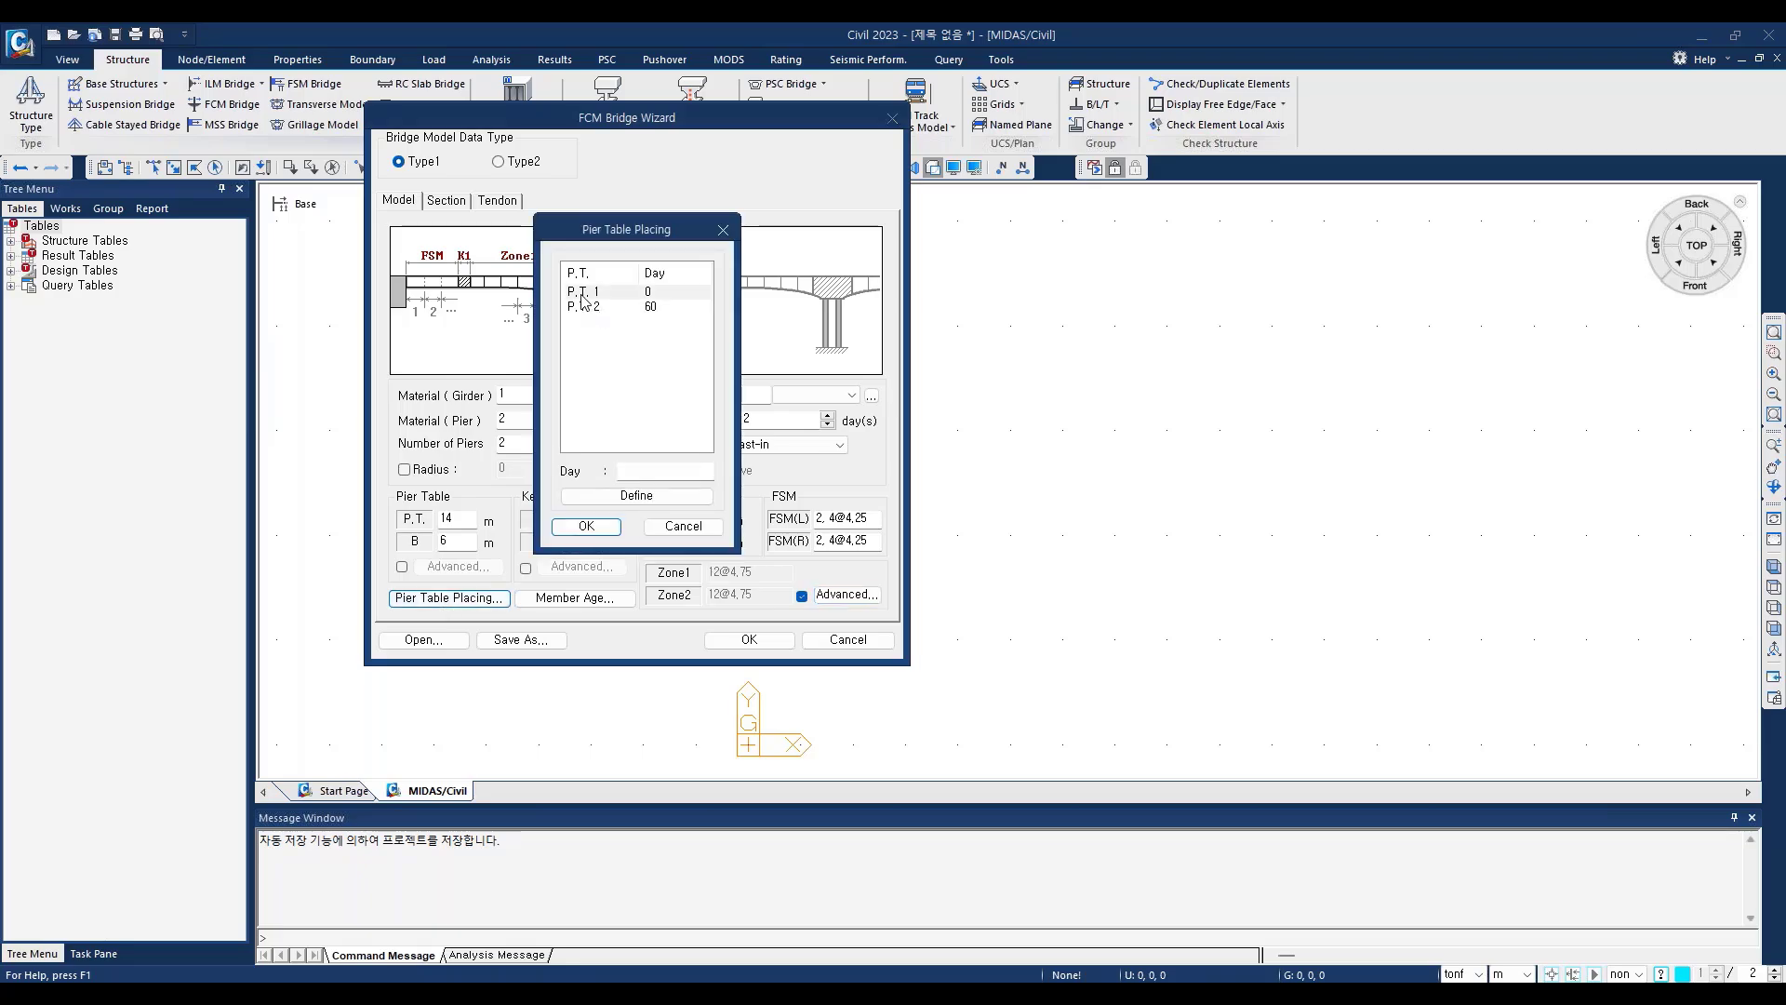
{"action": "left_click", "coordinate": [585, 292]}
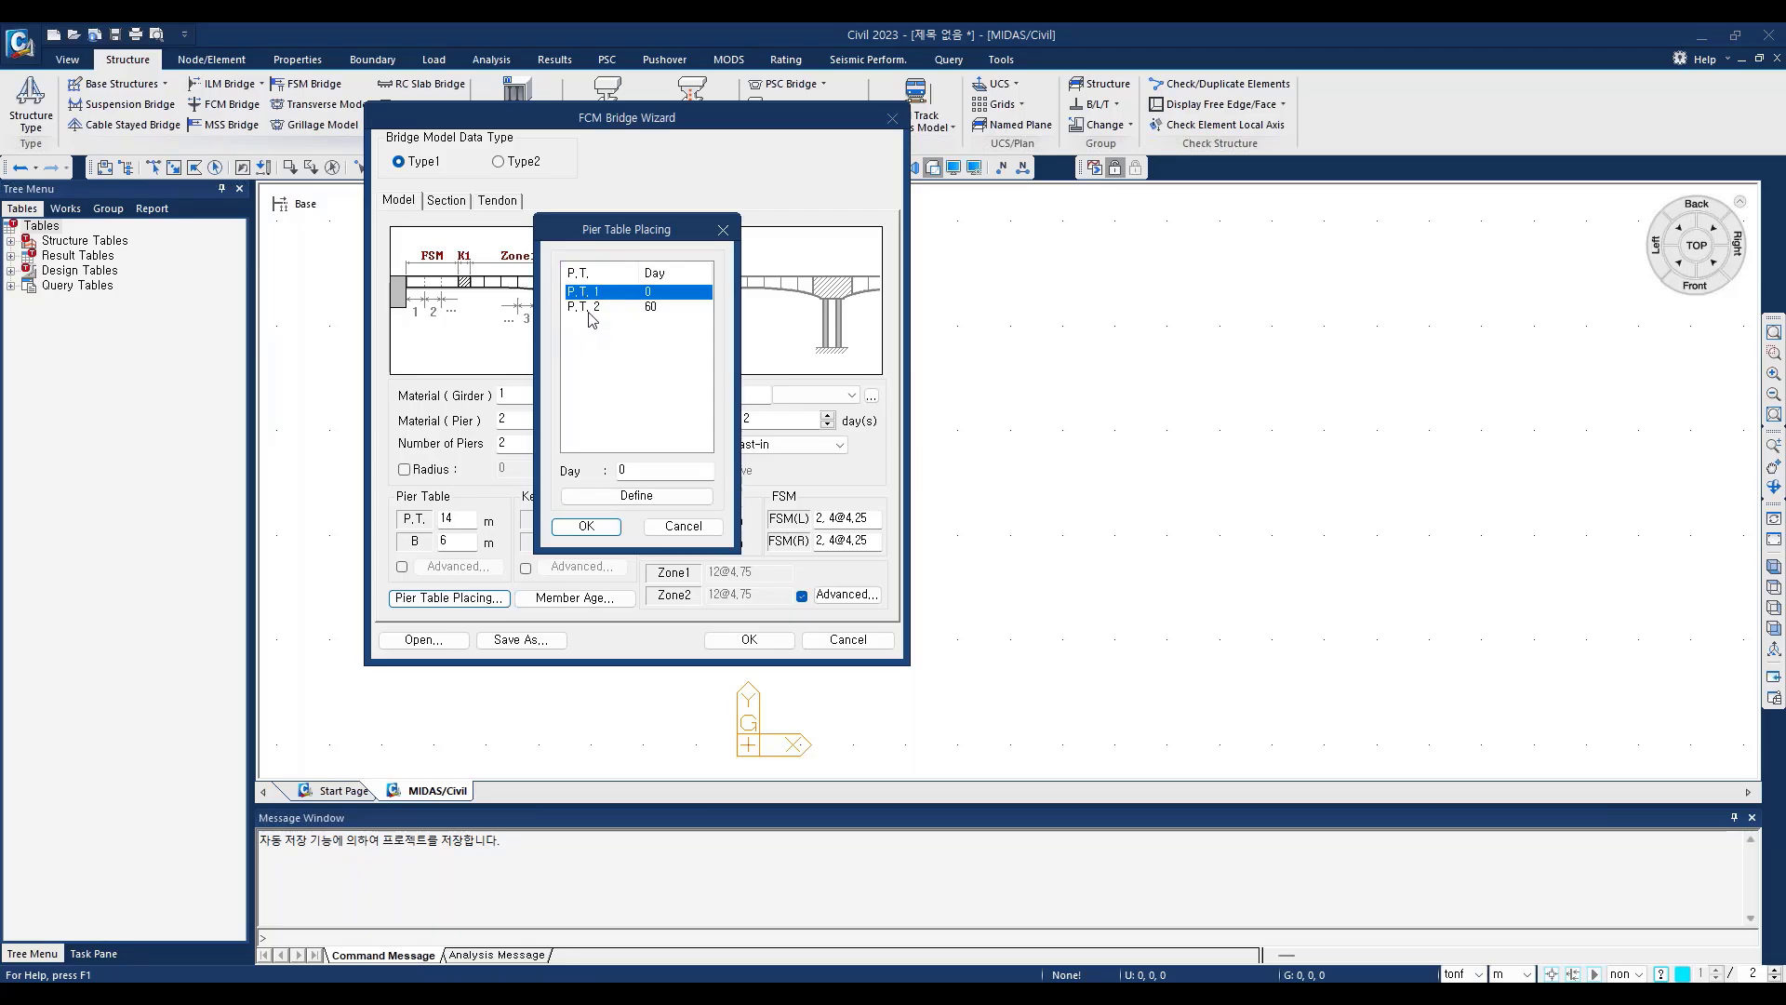
{"action": "left_click", "coordinate": [589, 310]}
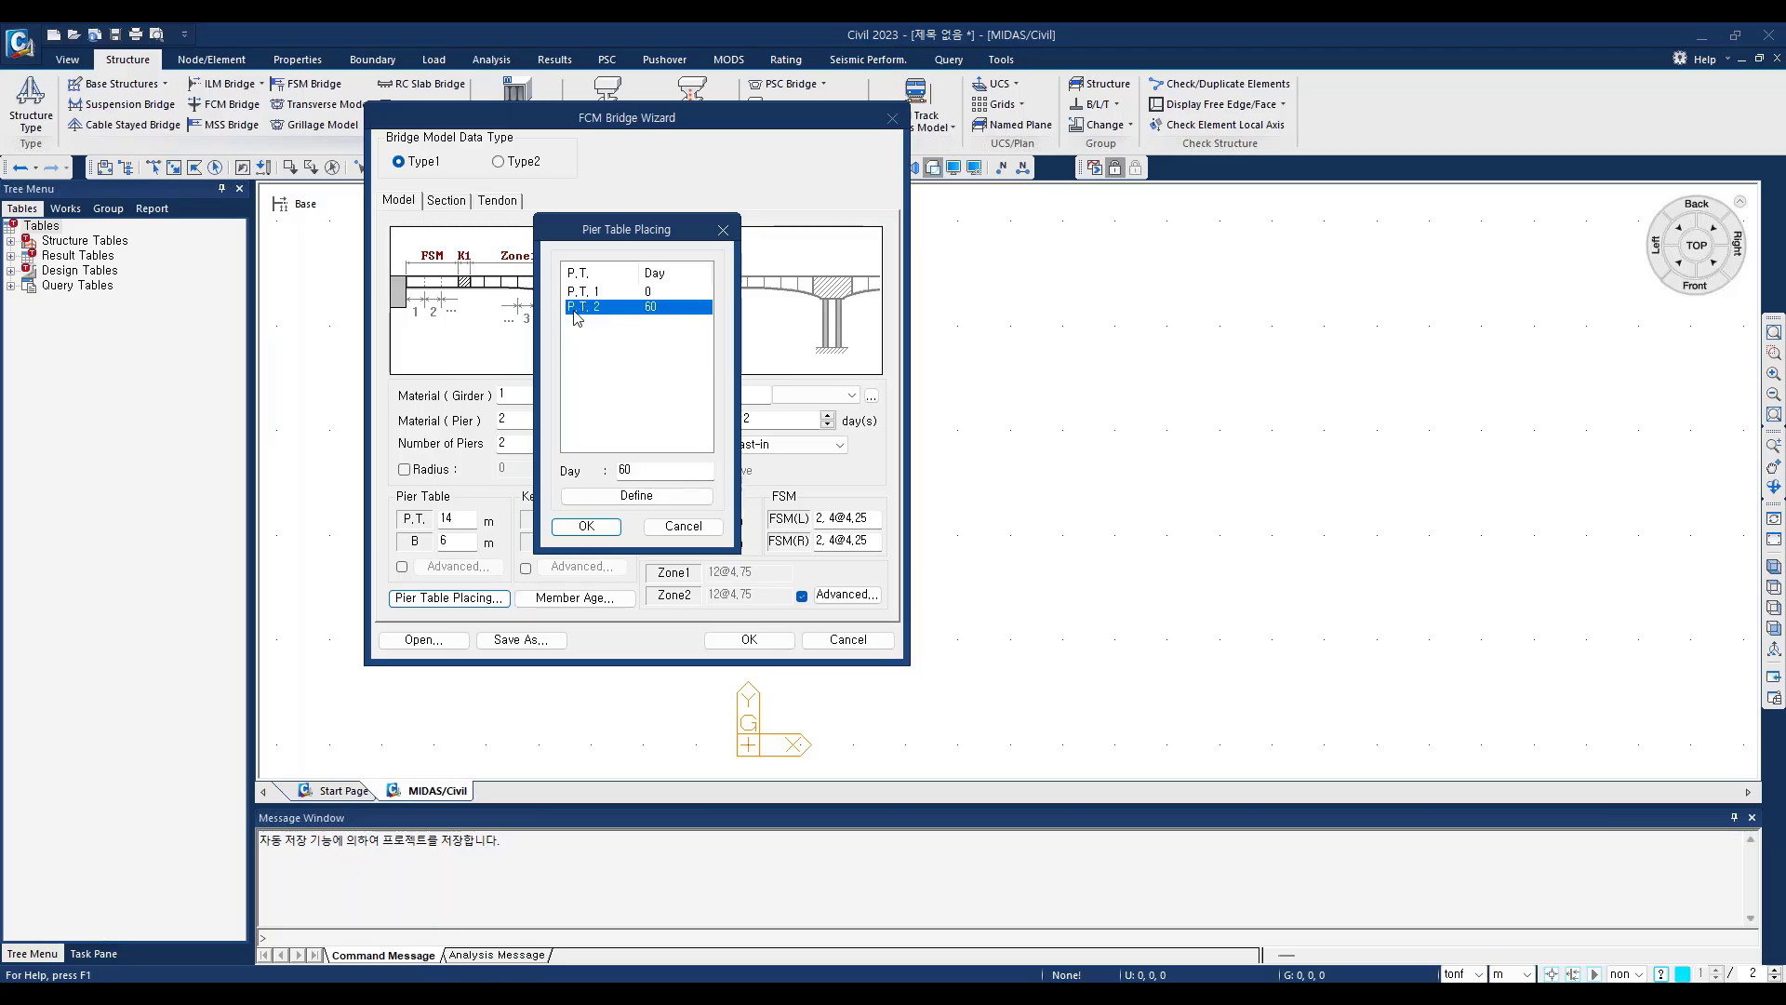
{"action": "left_click", "coordinate": [654, 295]}
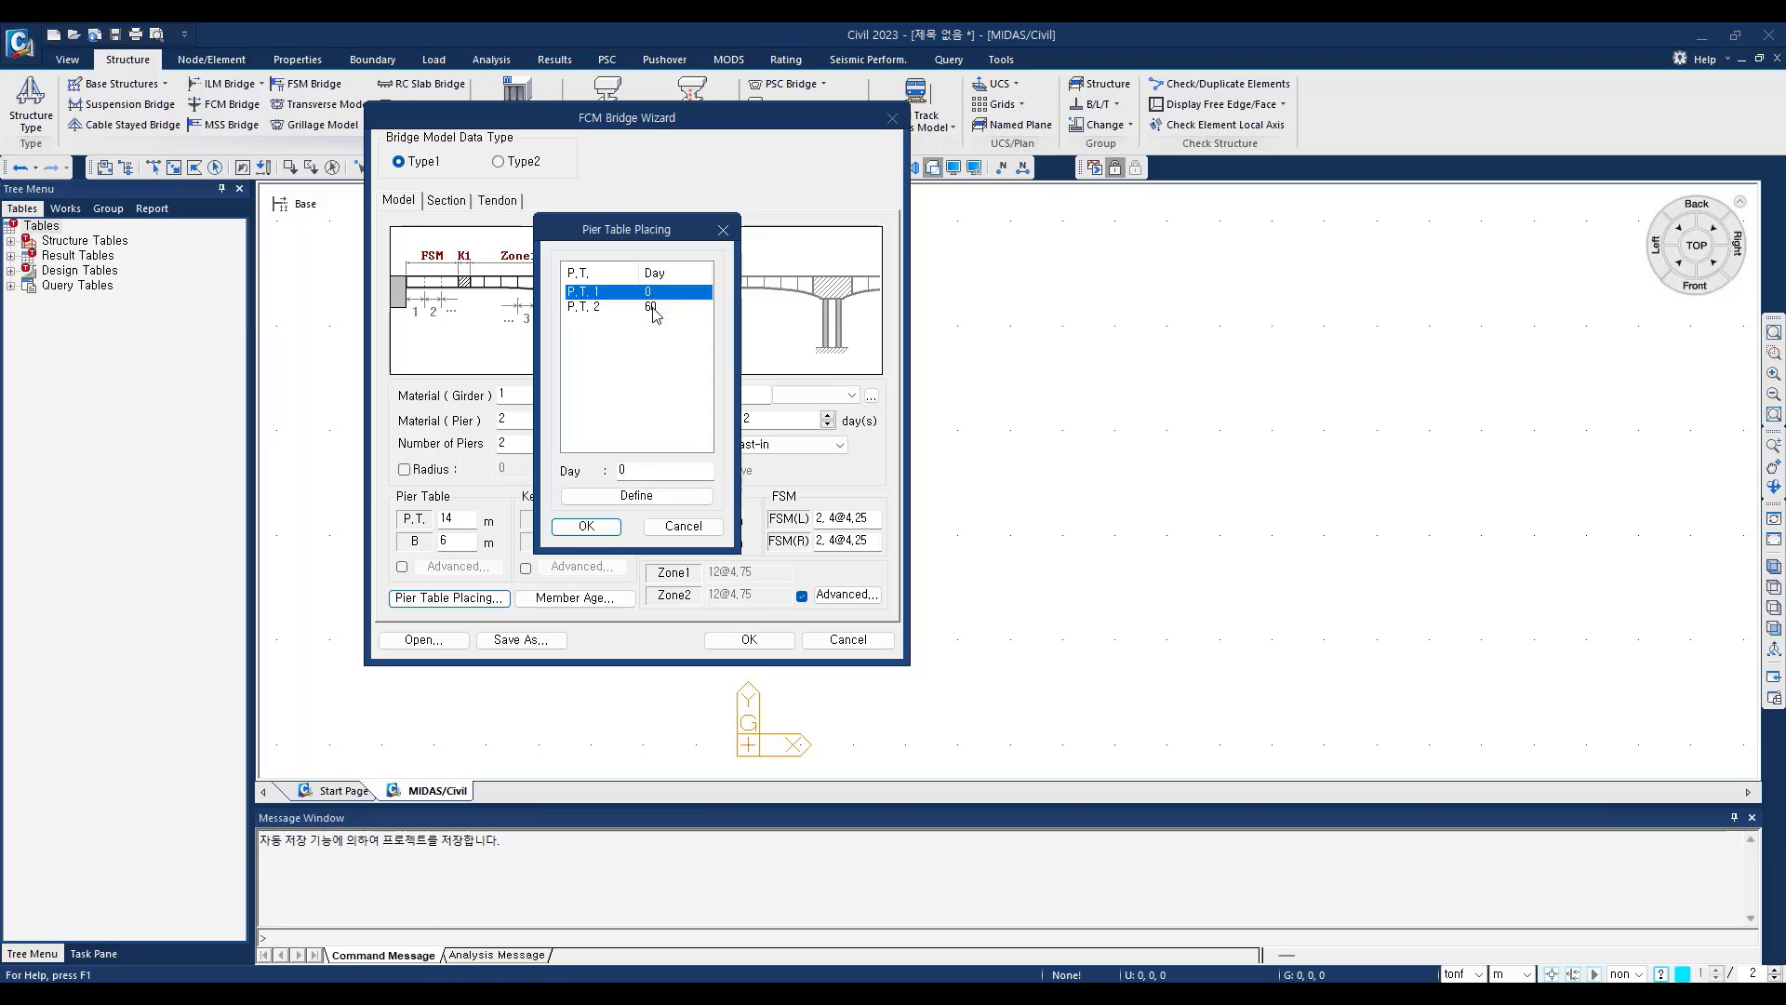
{"action": "left_click", "coordinate": [655, 310]}
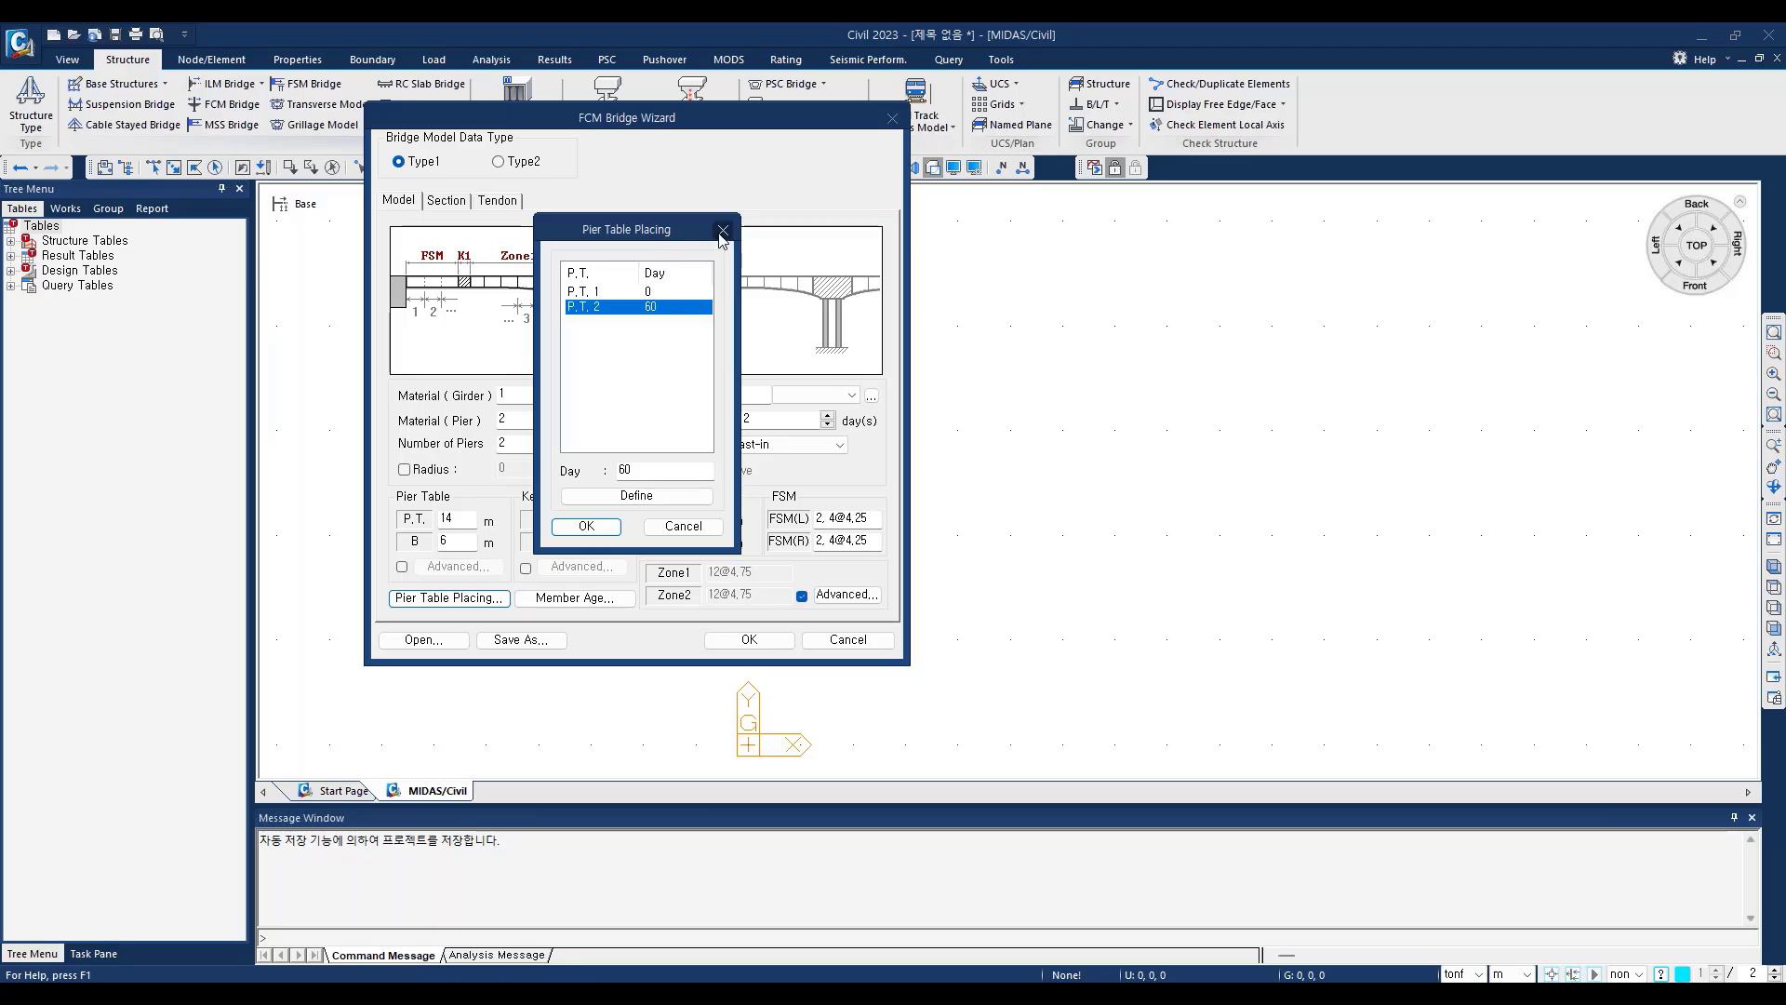
{"action": "left_click", "coordinate": [586, 526]}
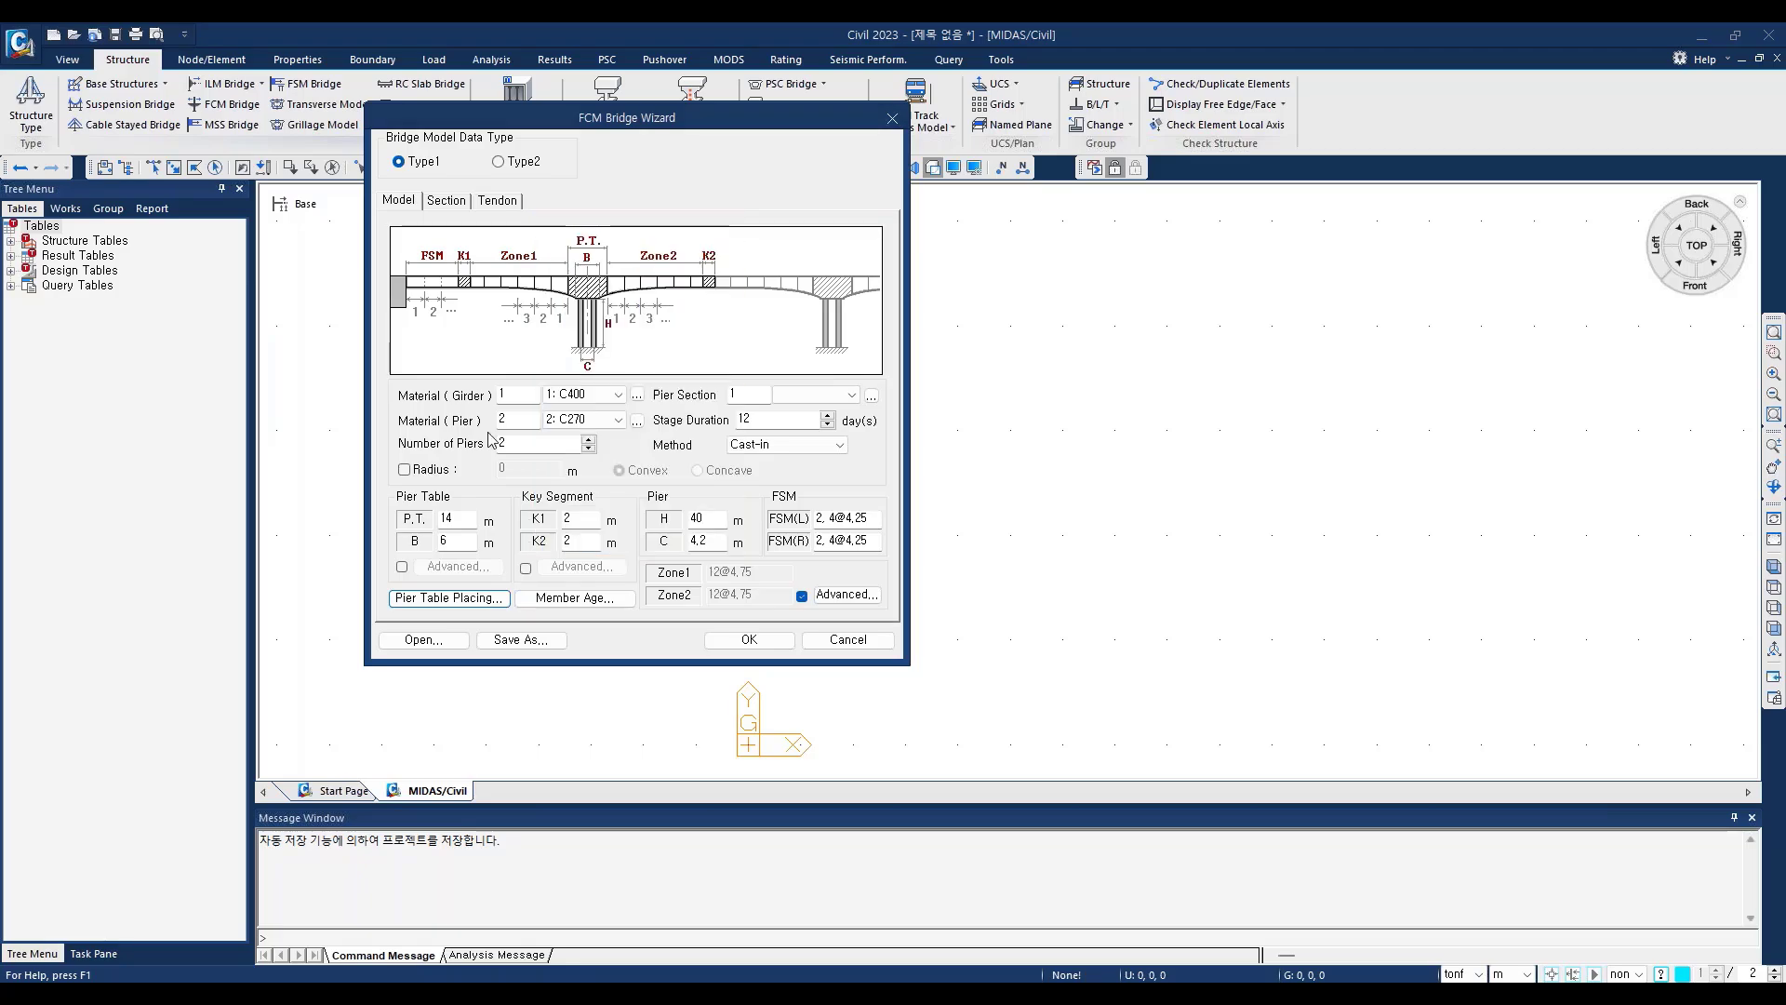
Step: Review the member ages for FSM, key segment, pier table, segment and pier without changing them
{"action": "left_click", "coordinate": [583, 600]}
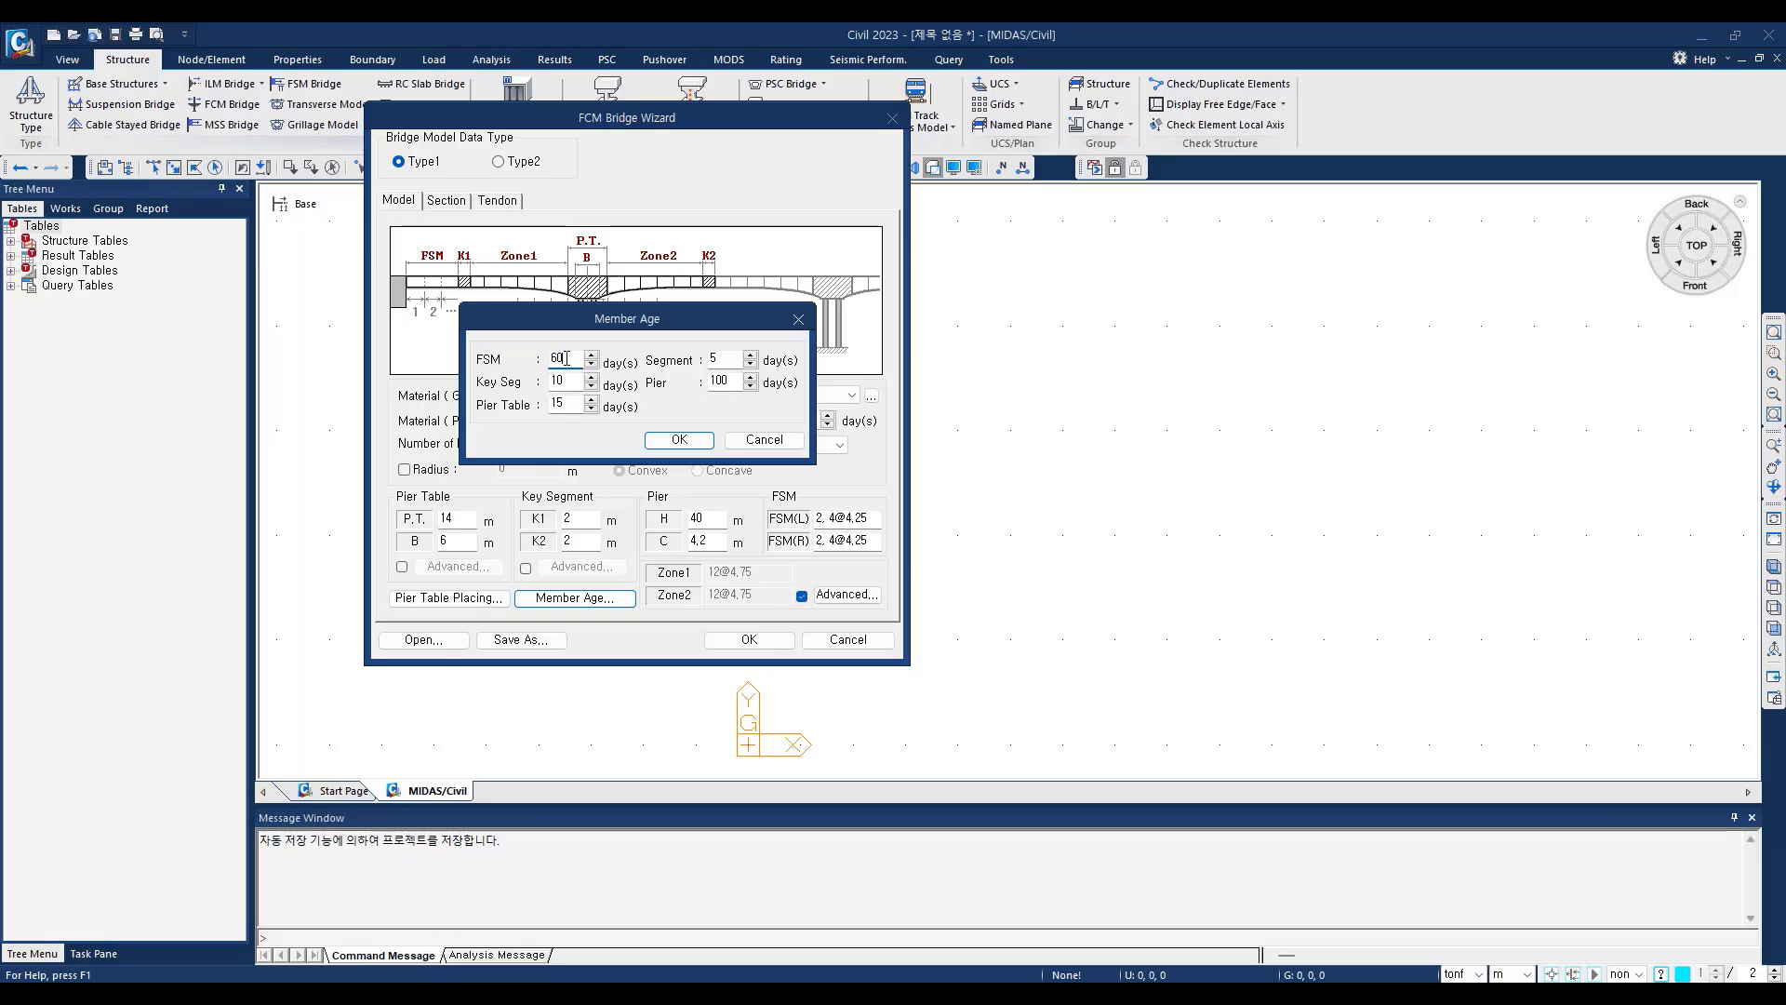
{"action": "left_click", "coordinate": [566, 358]}
{"action": "double_click", "coordinate": [555, 357]}
{"action": "left_click", "coordinate": [565, 362]}
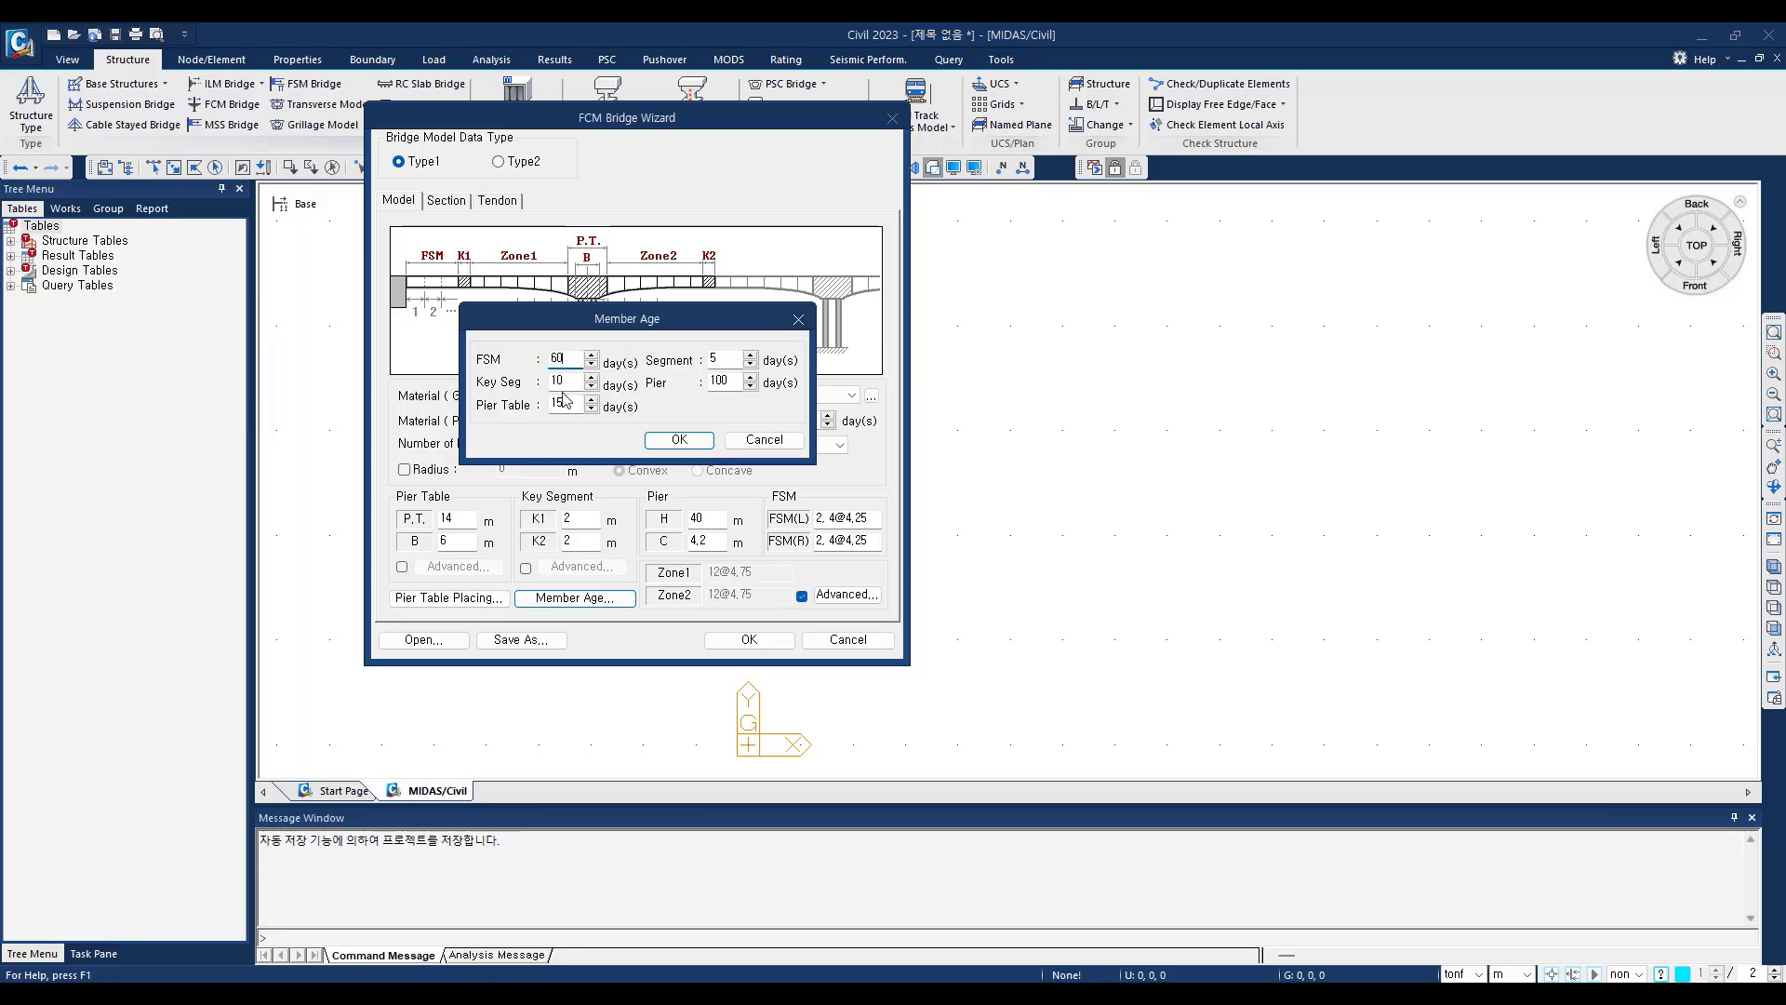
{"action": "left_click", "coordinate": [797, 321]}
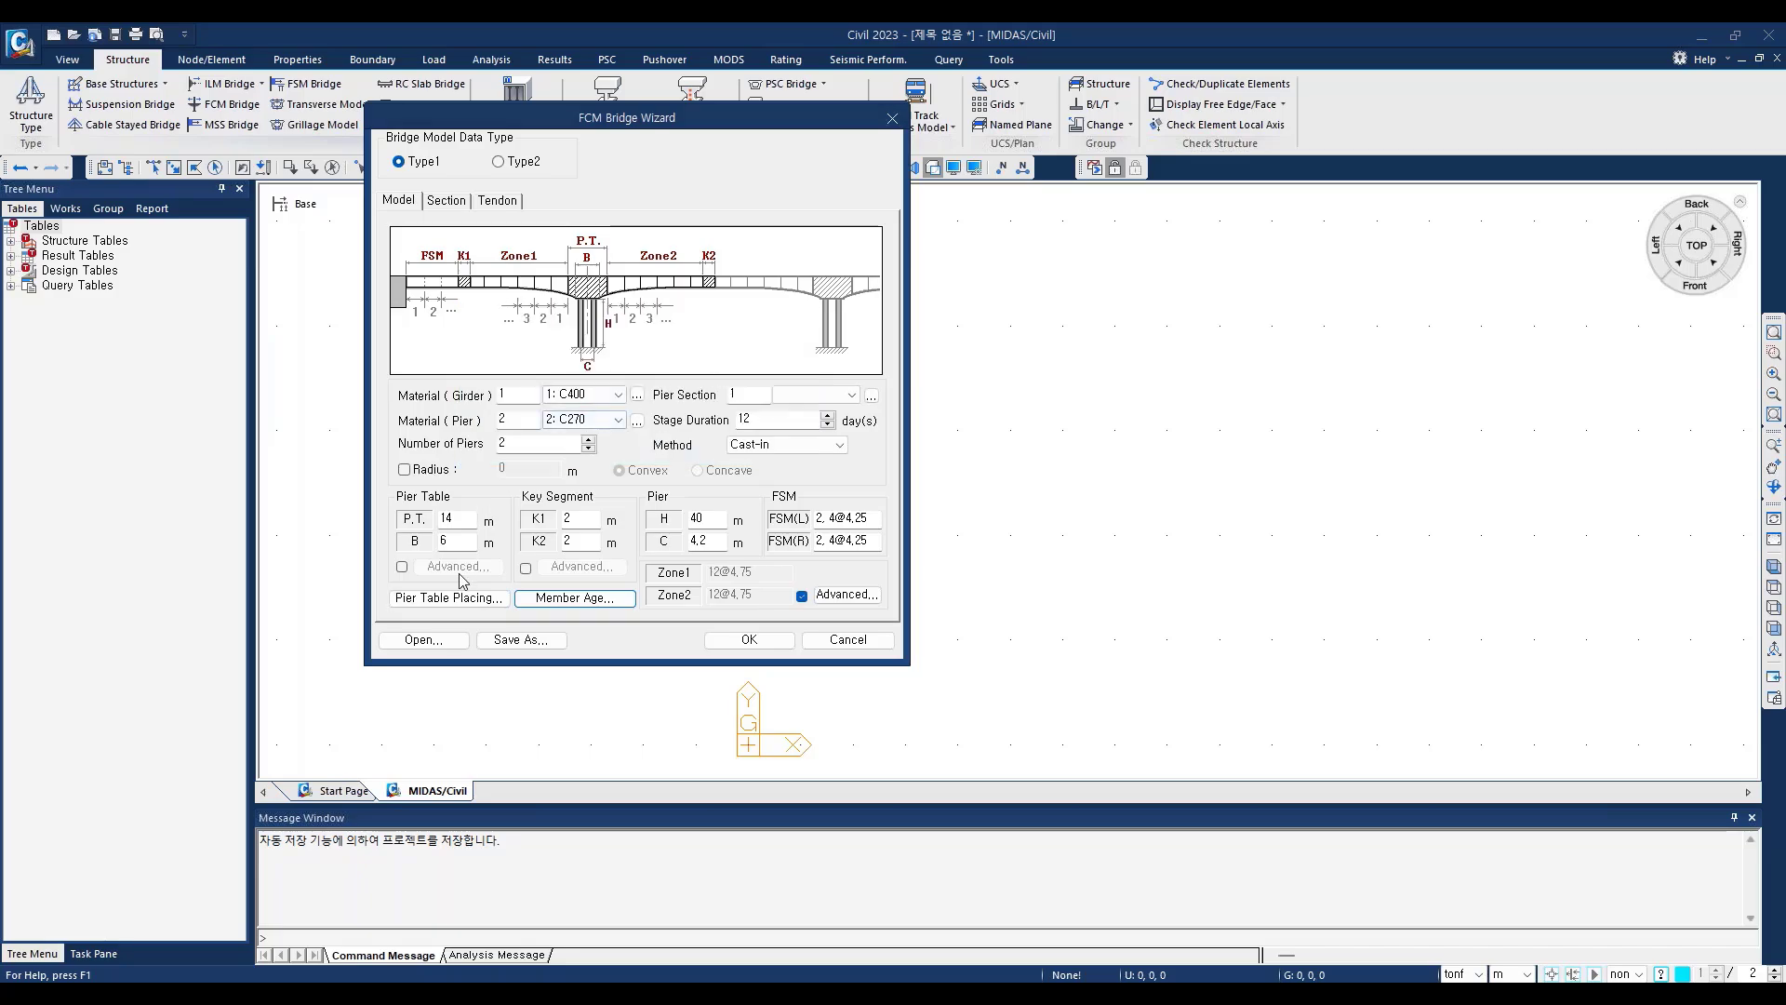
{"action": "left_click", "coordinate": [559, 598]}
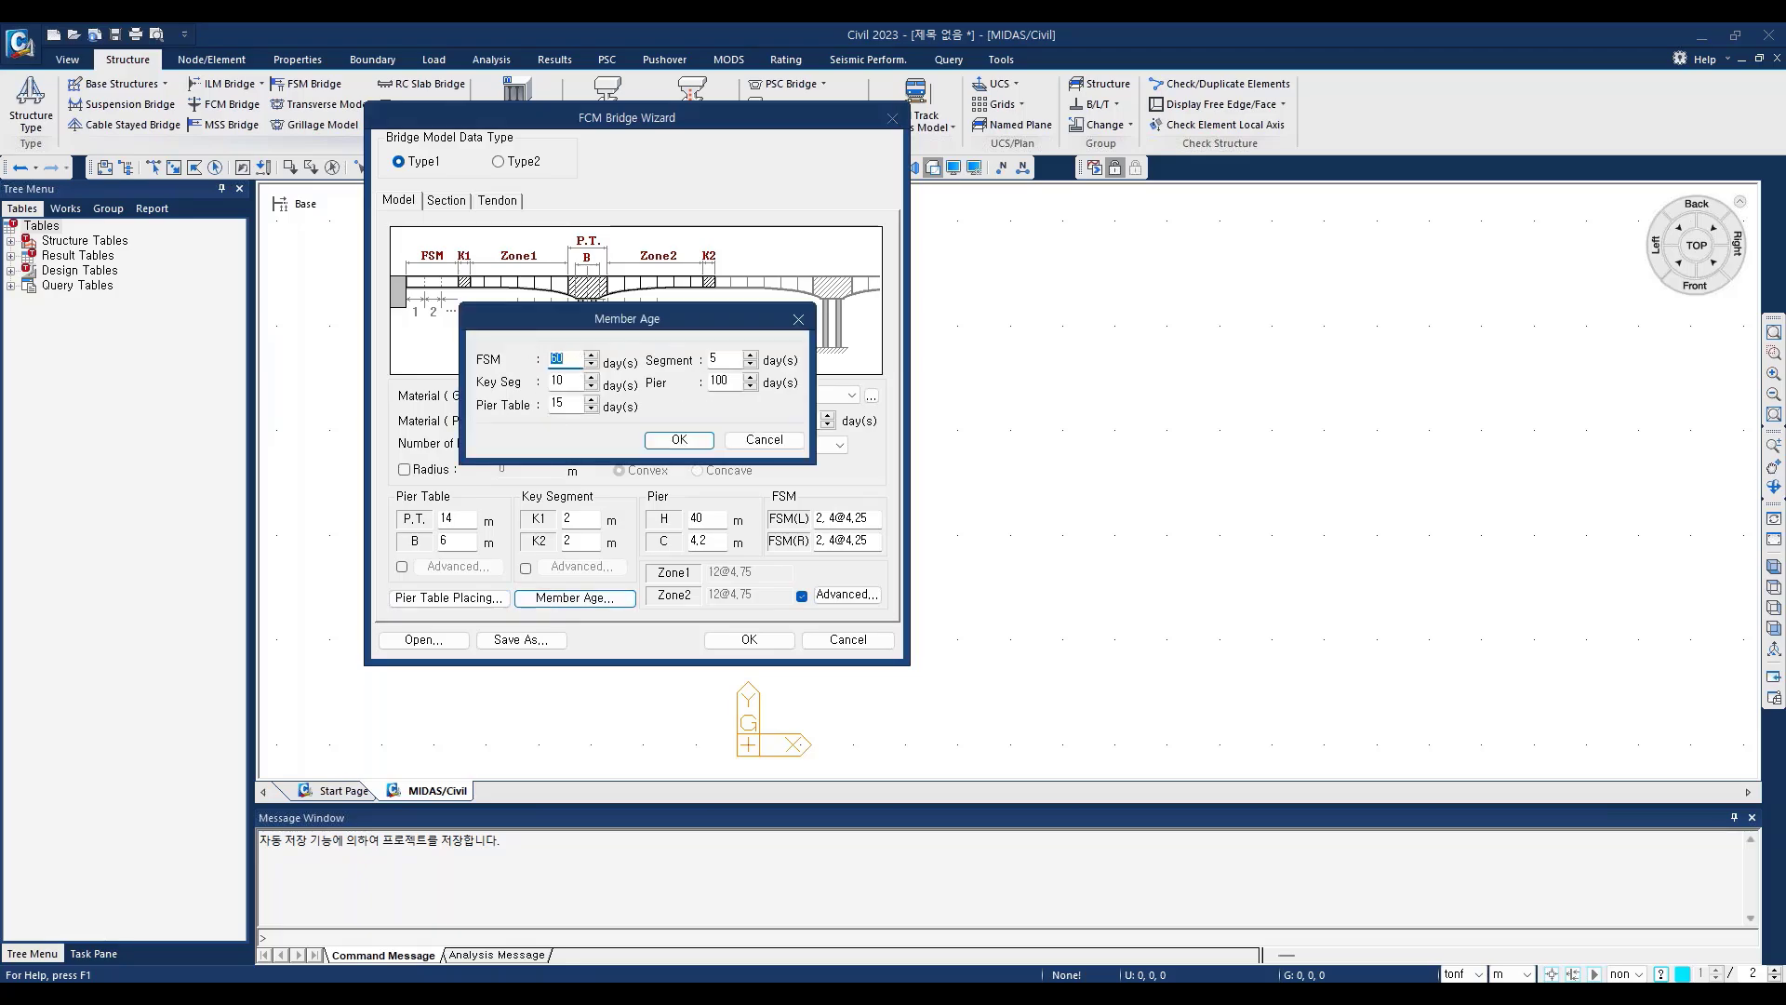
{"action": "left_click", "coordinate": [799, 320]}
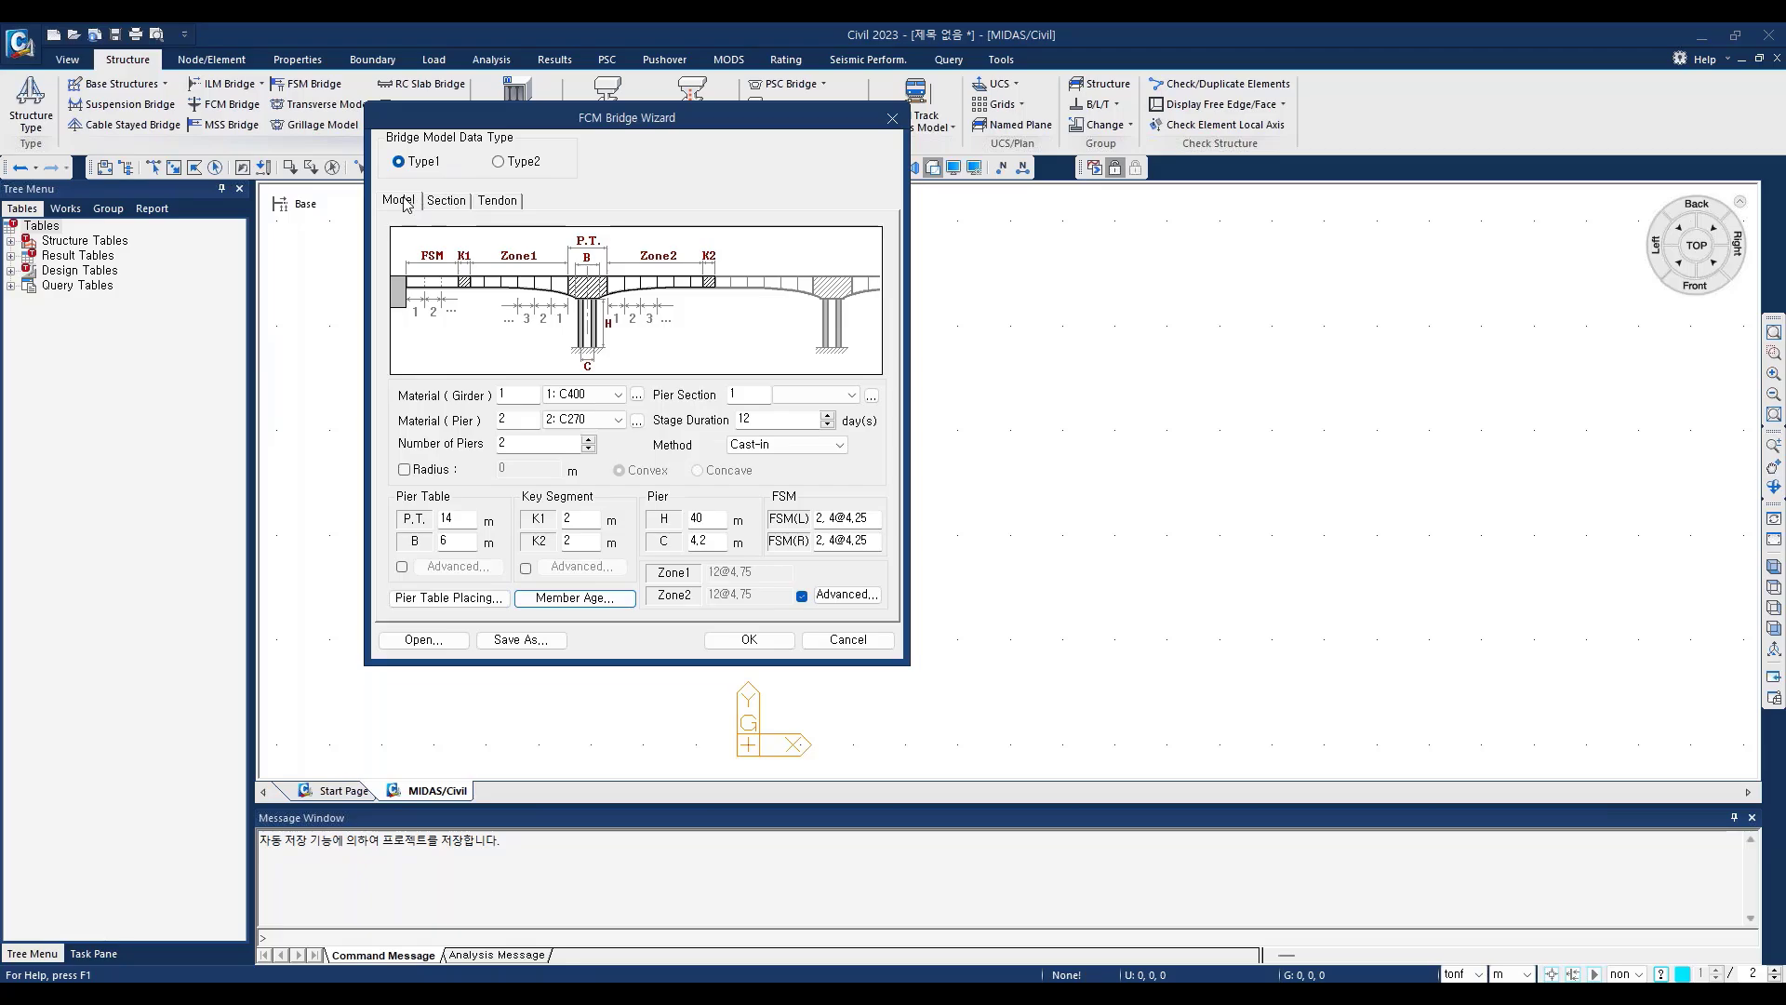
Step: Show the box girder section as a drawing and review the form traveler load P
{"action": "left_click", "coordinate": [455, 207]}
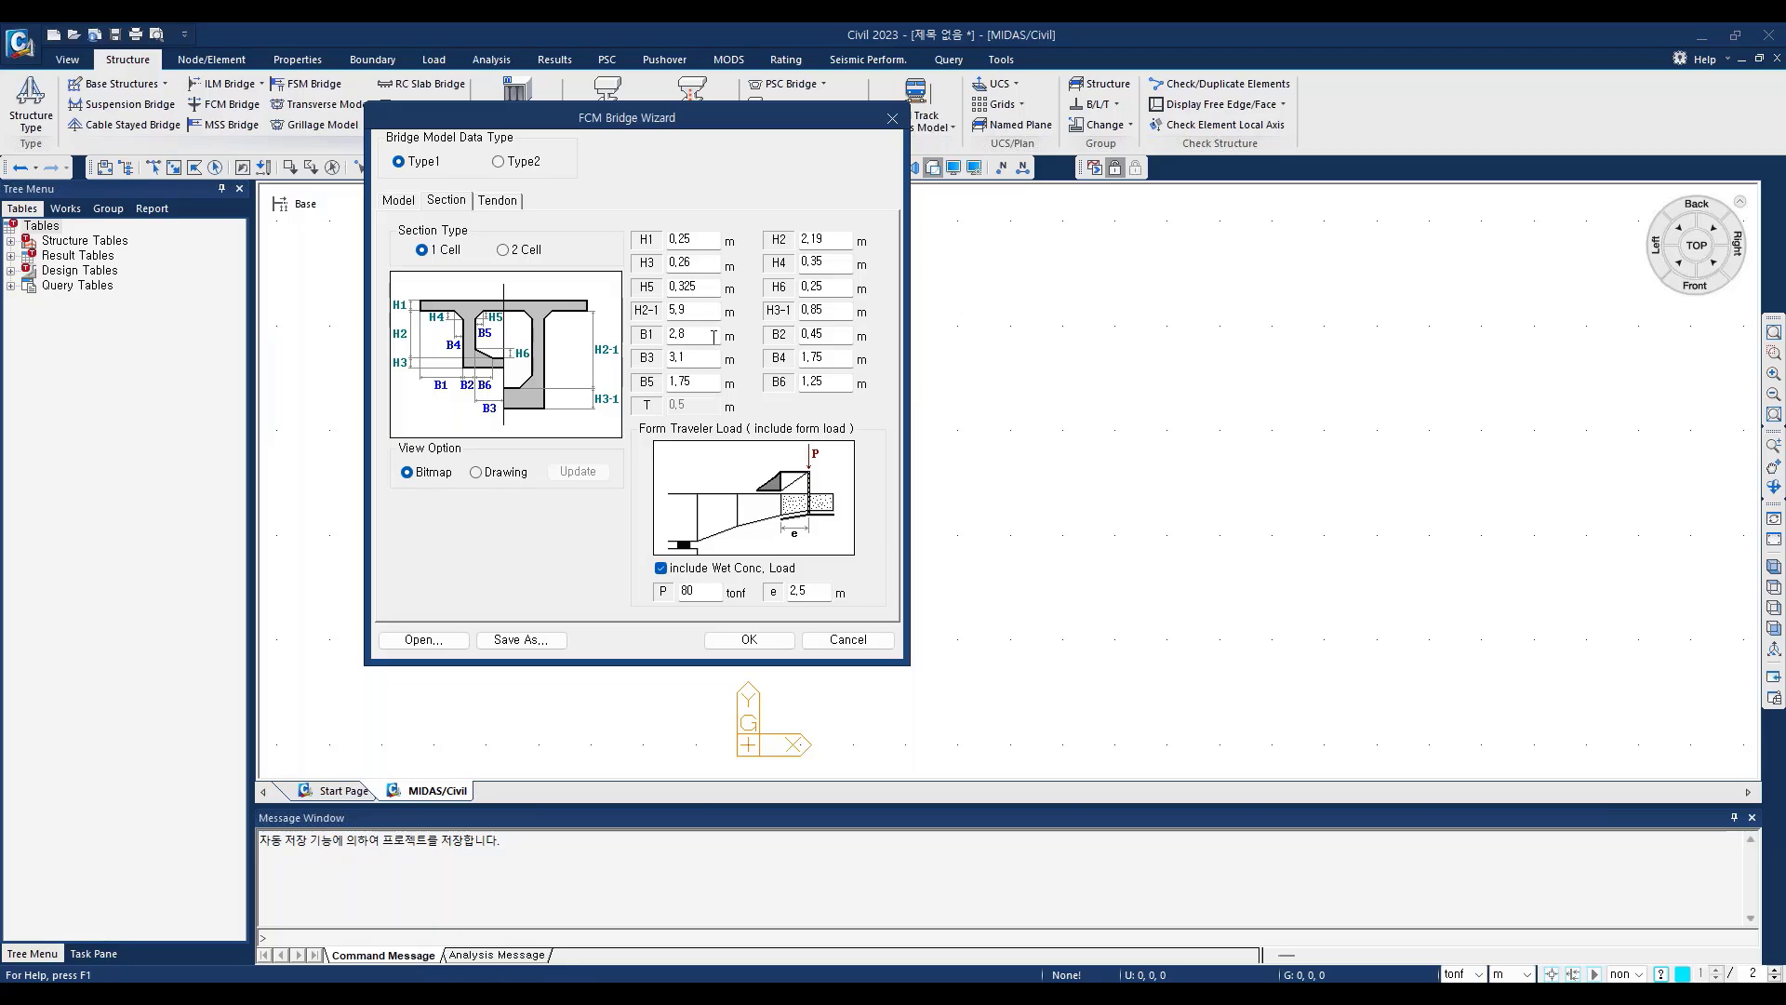
{"action": "left_click", "coordinate": [492, 474]}
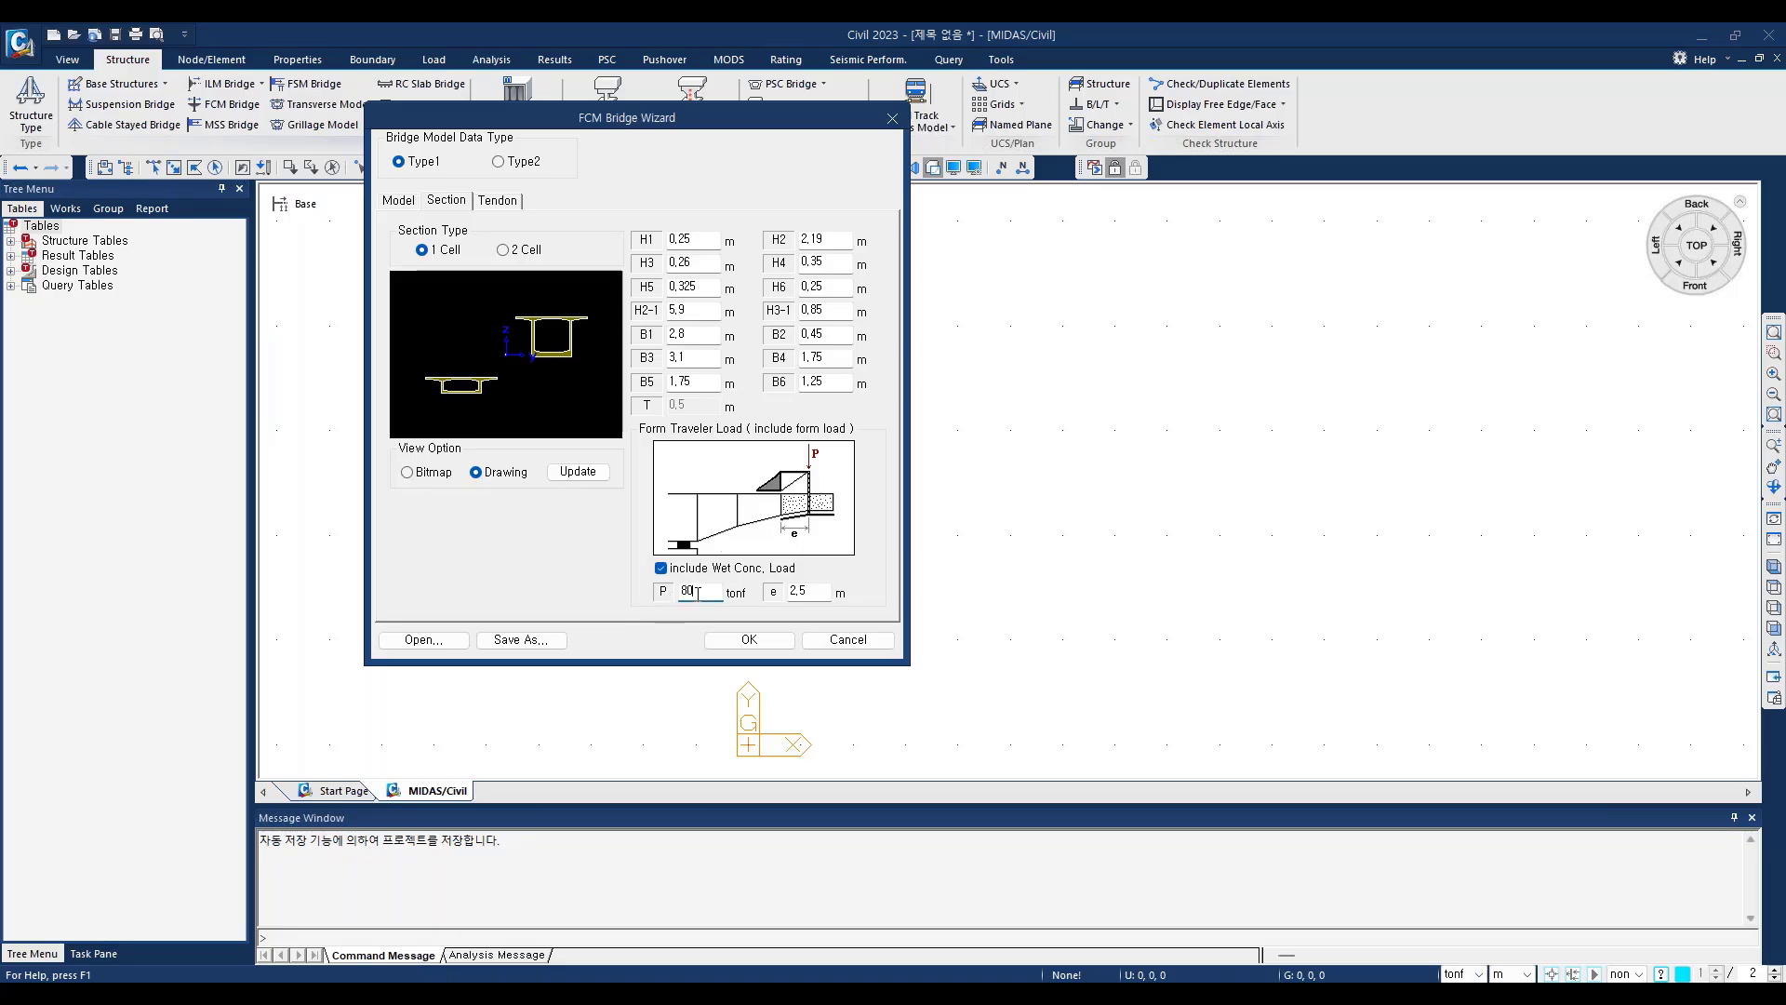
{"action": "left_click_drag", "start_coordinate": [697, 592], "coordinate": [678, 596]}
Step: Try the tendon settings with Tendon and Prestress disabled, and enable the option again
{"action": "left_click", "coordinate": [500, 202]}
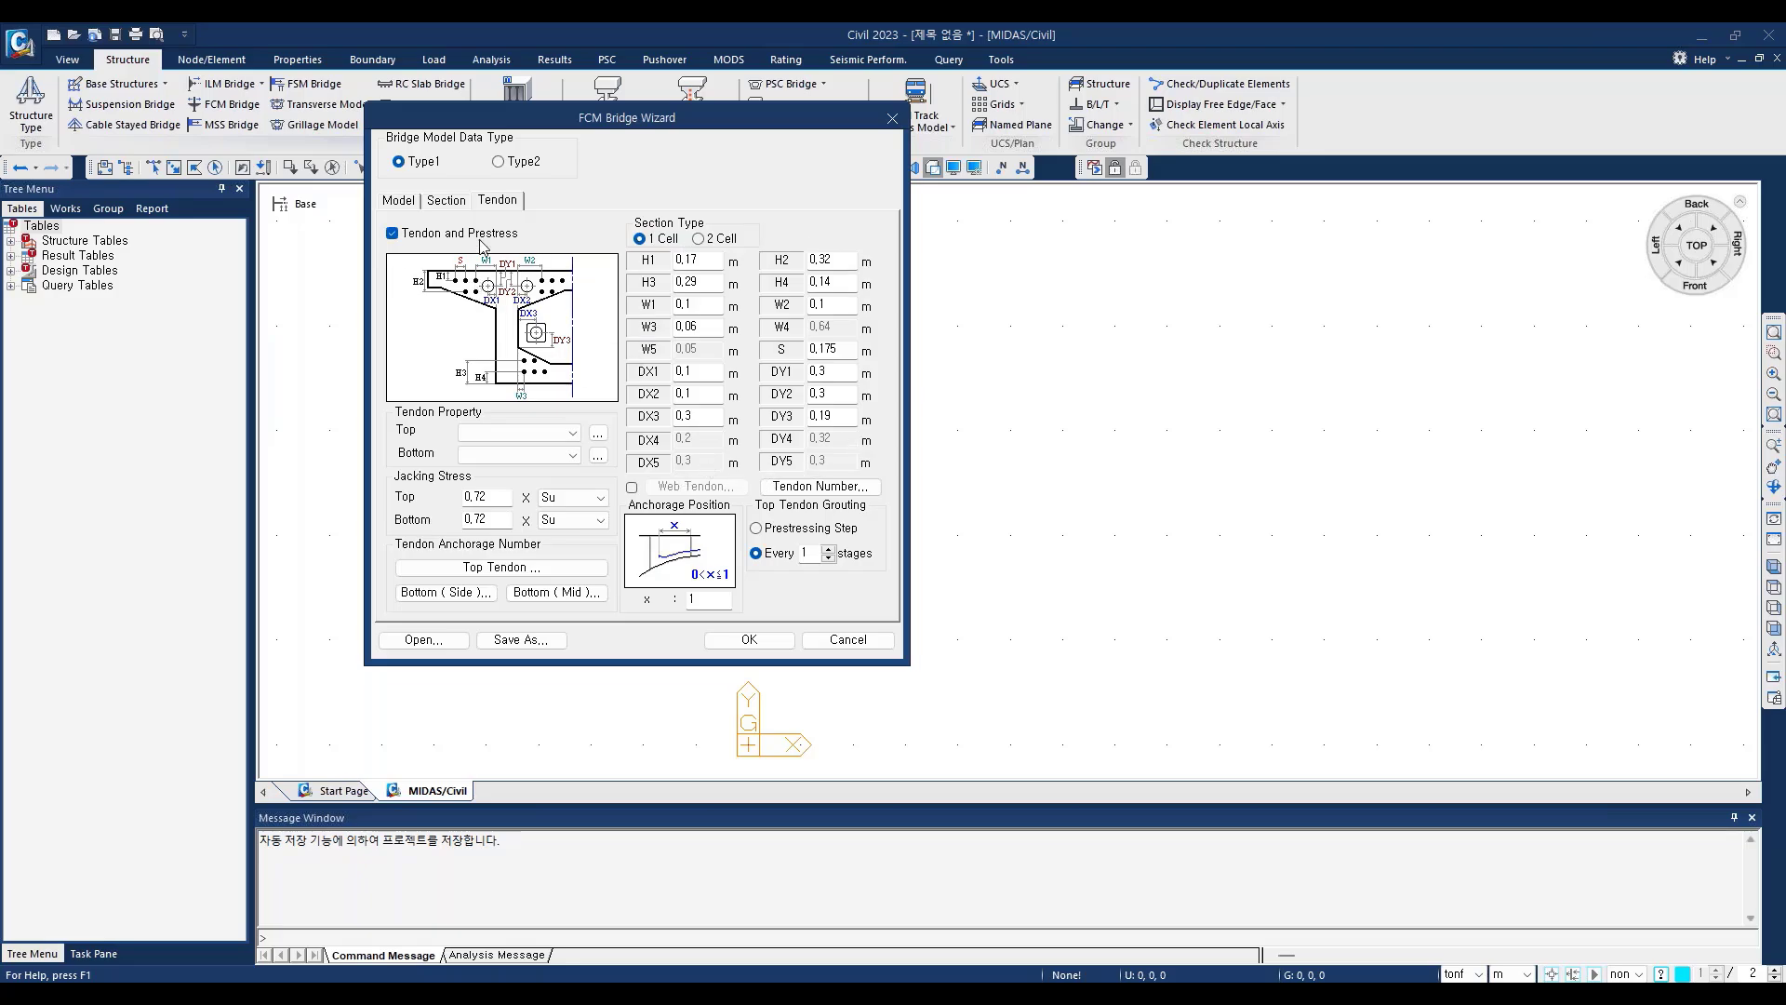
{"action": "left_click", "coordinate": [393, 235]}
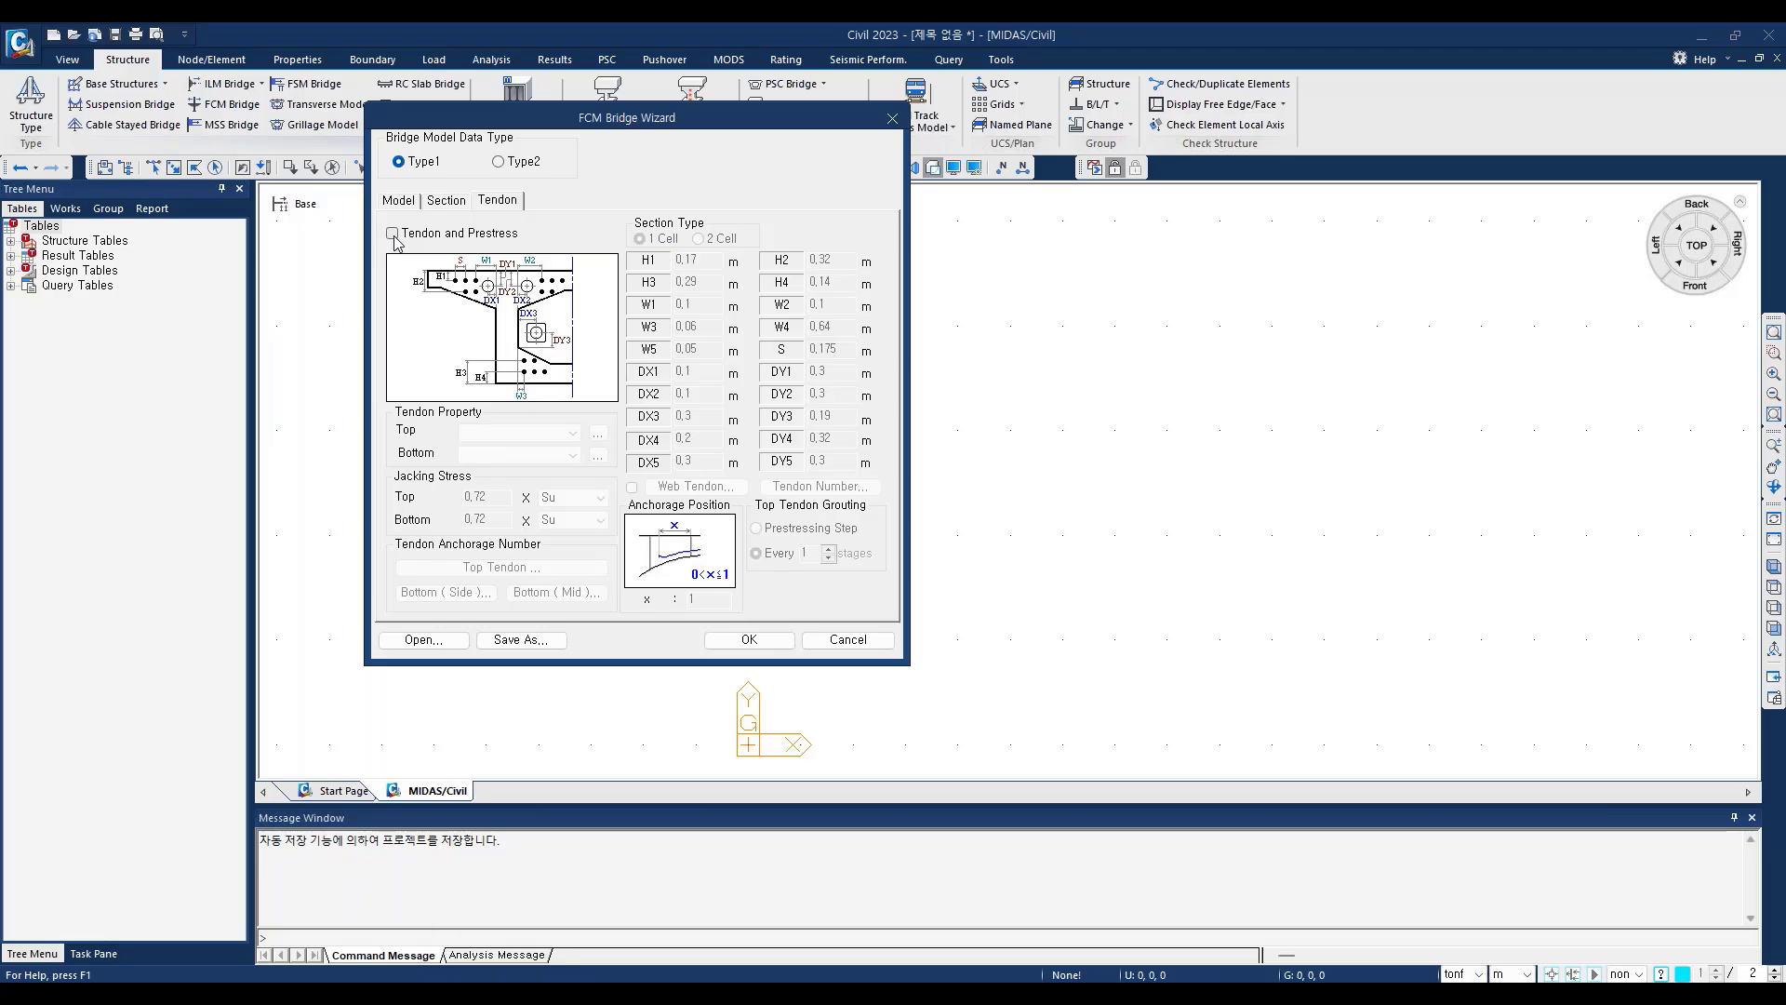
{"action": "left_click", "coordinate": [392, 233]}
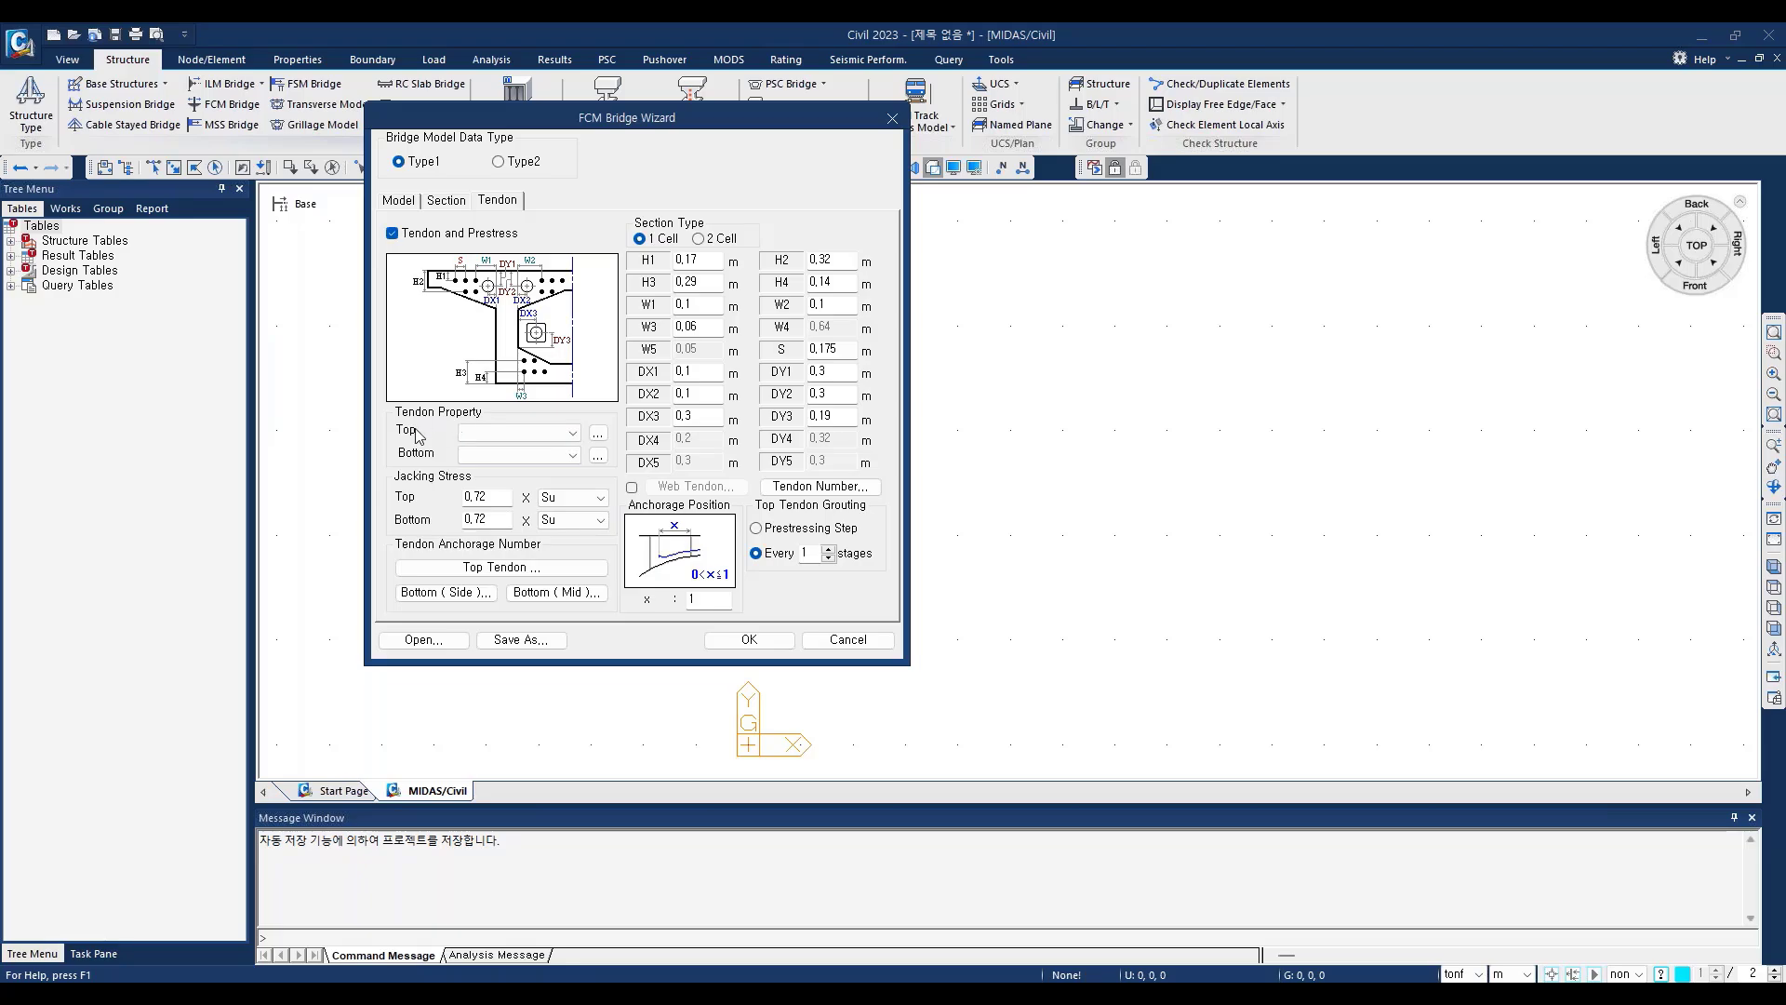
Step: Start a new tendon property for the top tendons and name it Top
{"action": "left_click", "coordinate": [571, 433]}
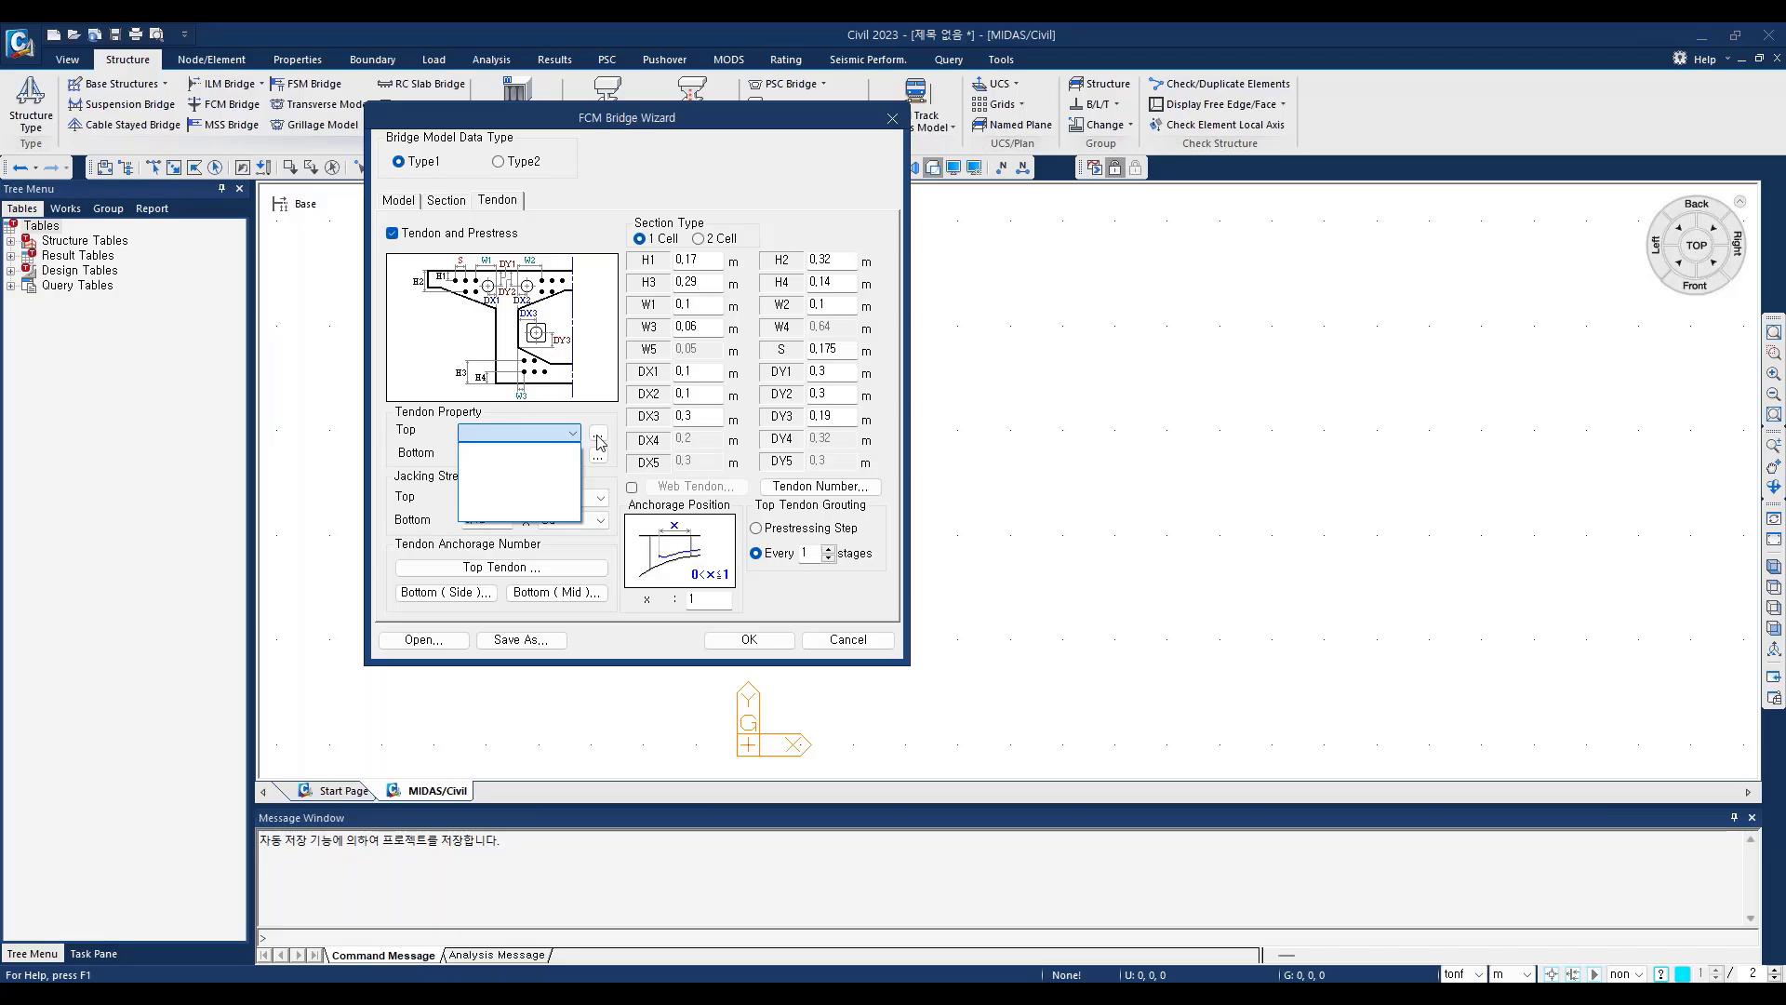
{"action": "left_click", "coordinate": [599, 439]}
{"action": "left_click", "coordinate": [599, 440]}
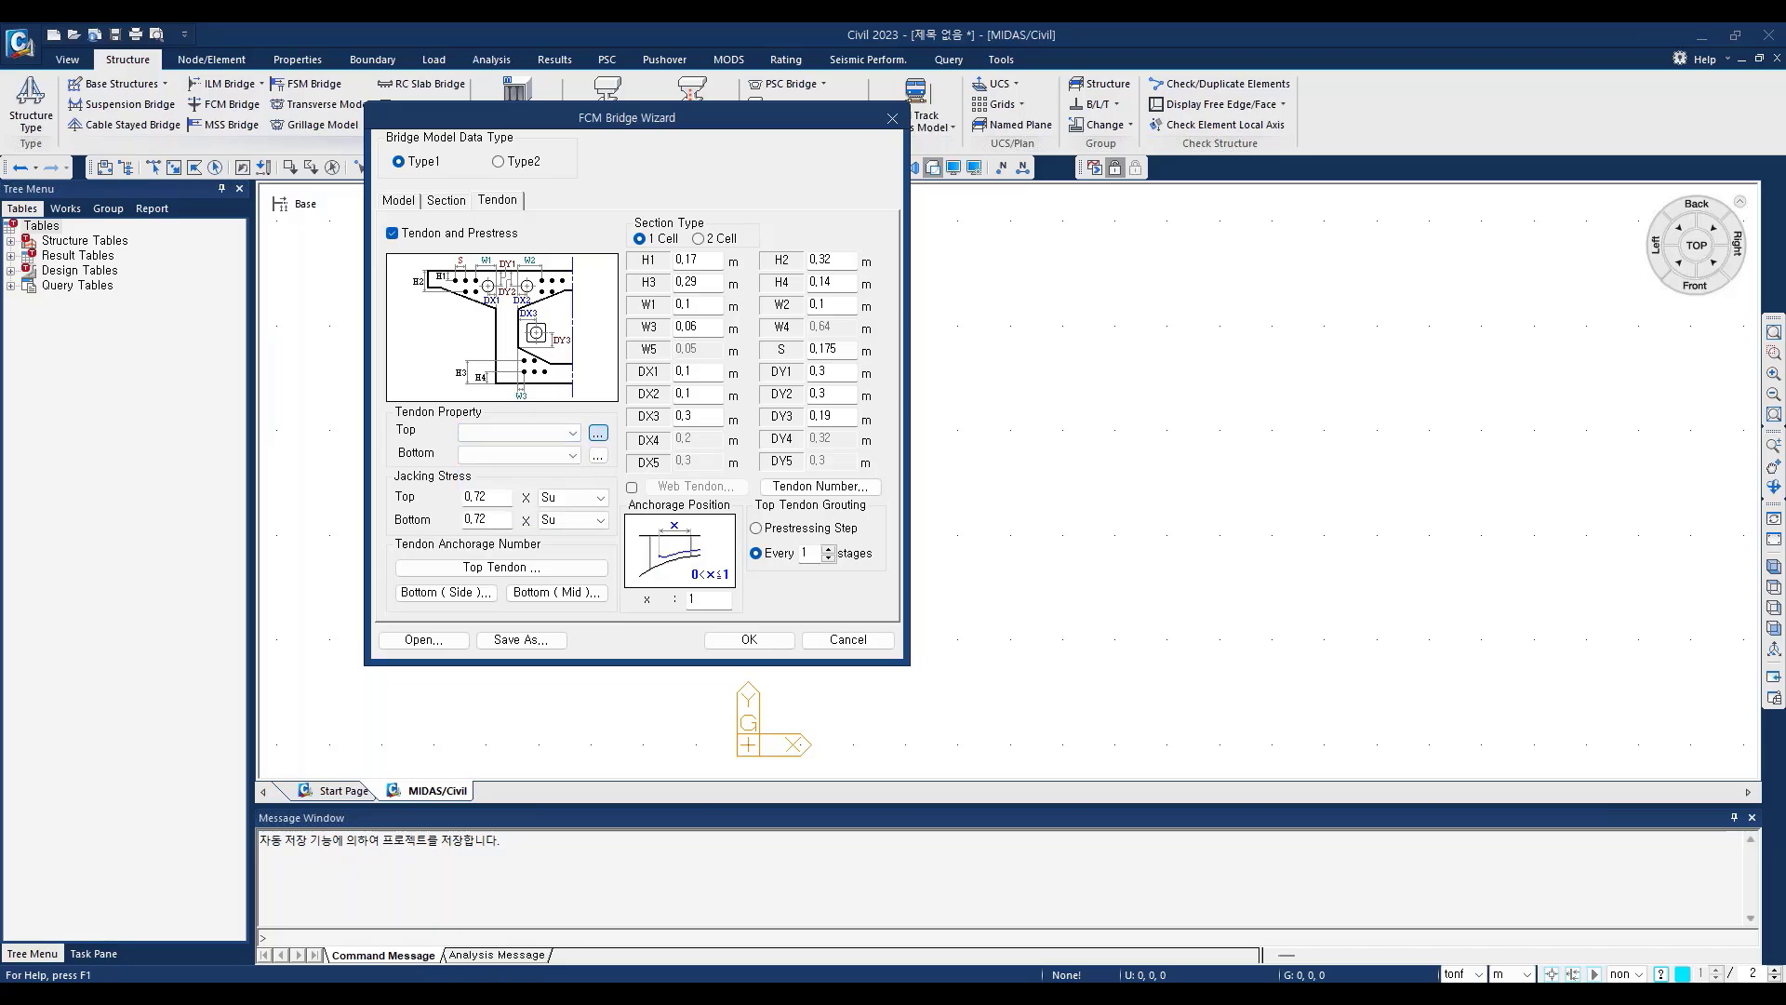
{"action": "left_click_drag", "start_coordinate": [598, 276], "coordinate": [536, 296]}
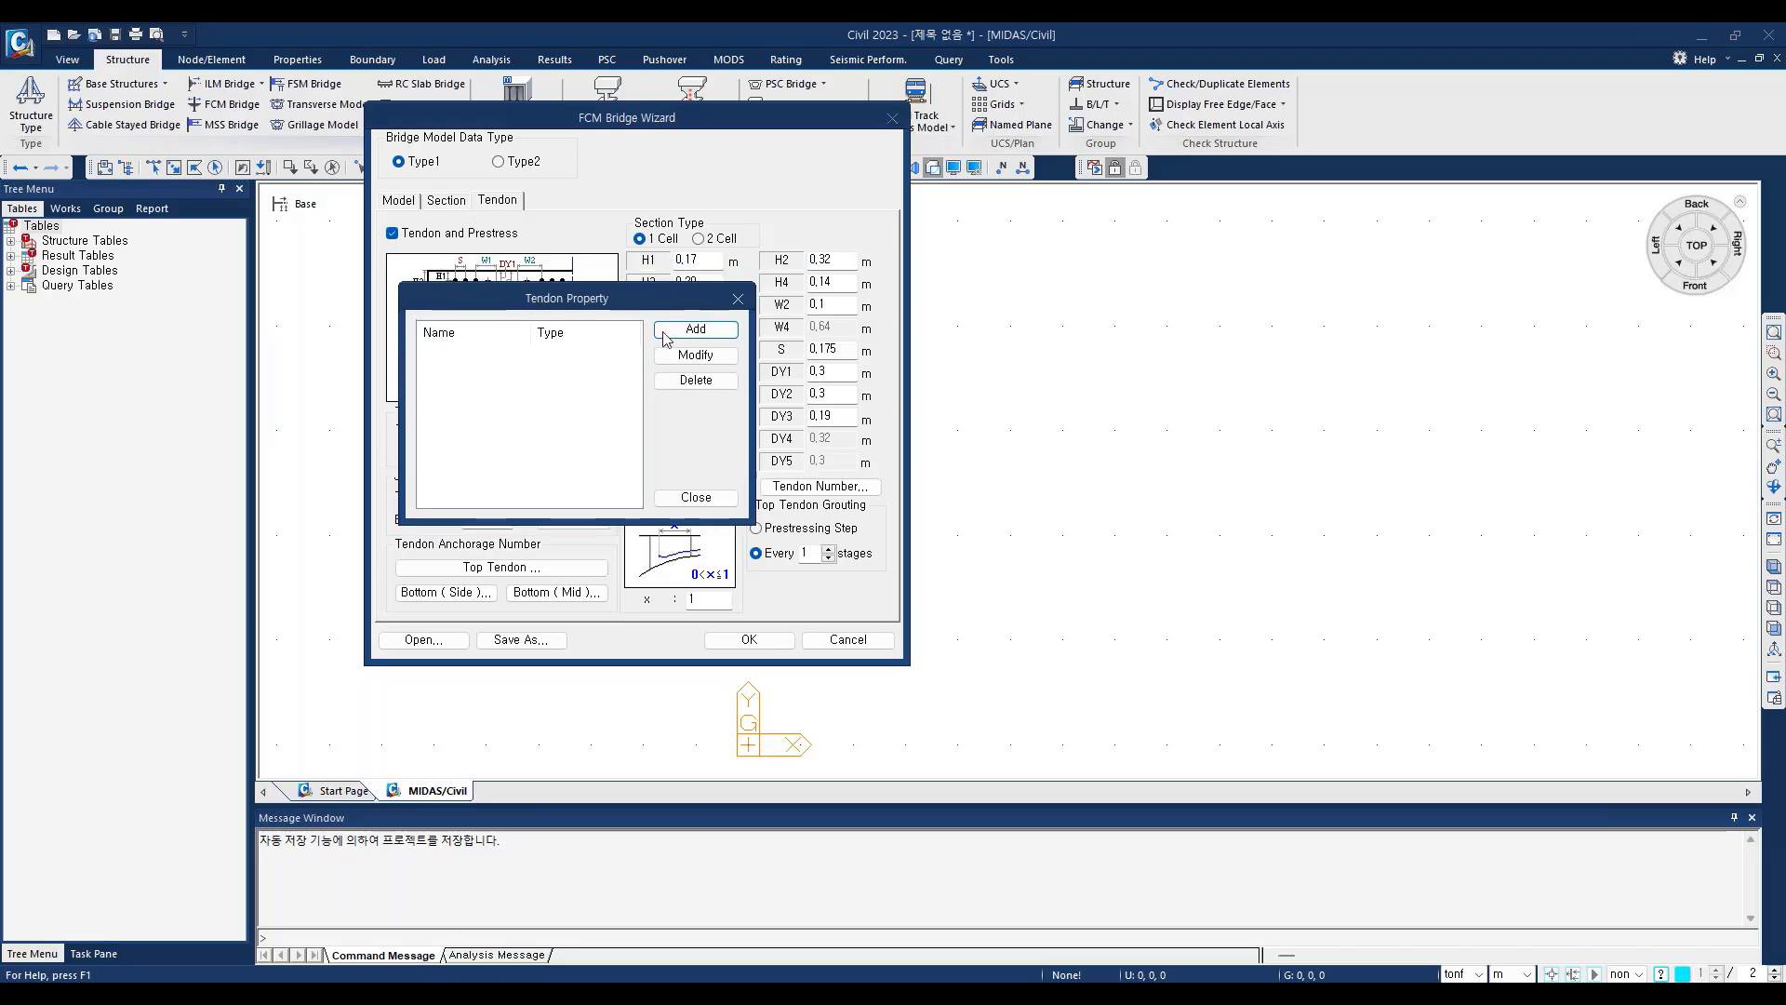
{"action": "left_click", "coordinate": [696, 329]}
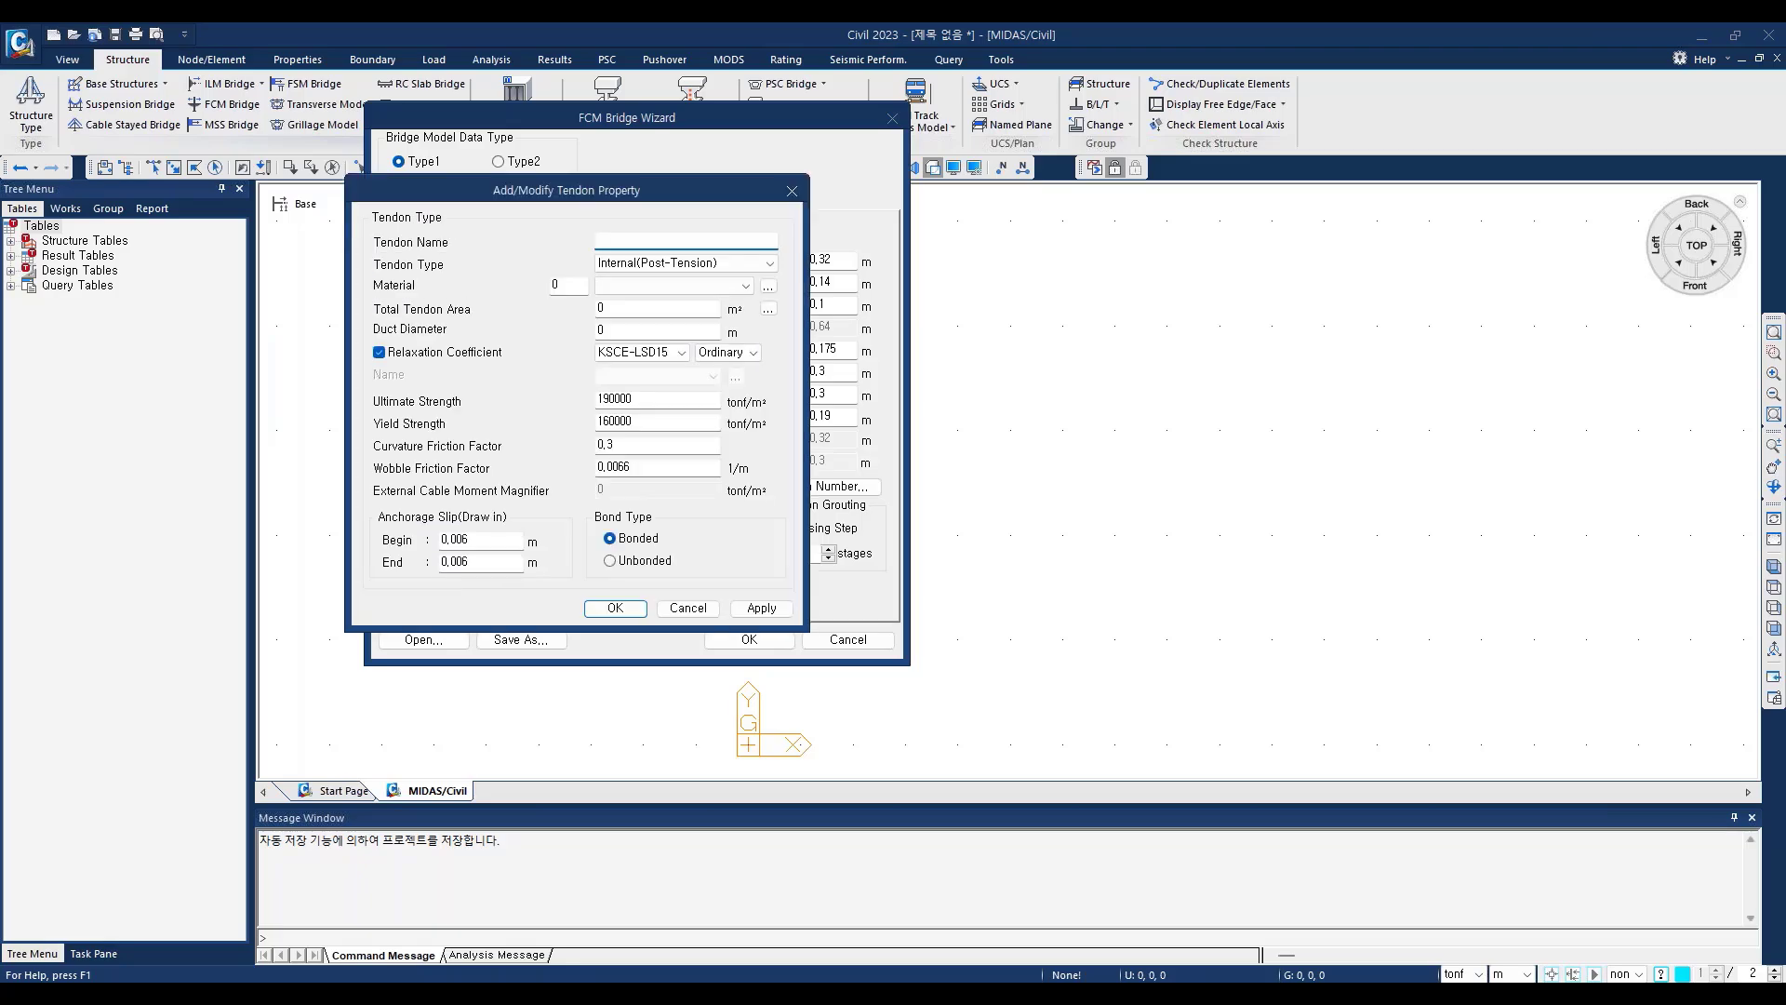
{"action": "left_click_drag", "start_coordinate": [515, 194], "coordinate": [604, 206]}
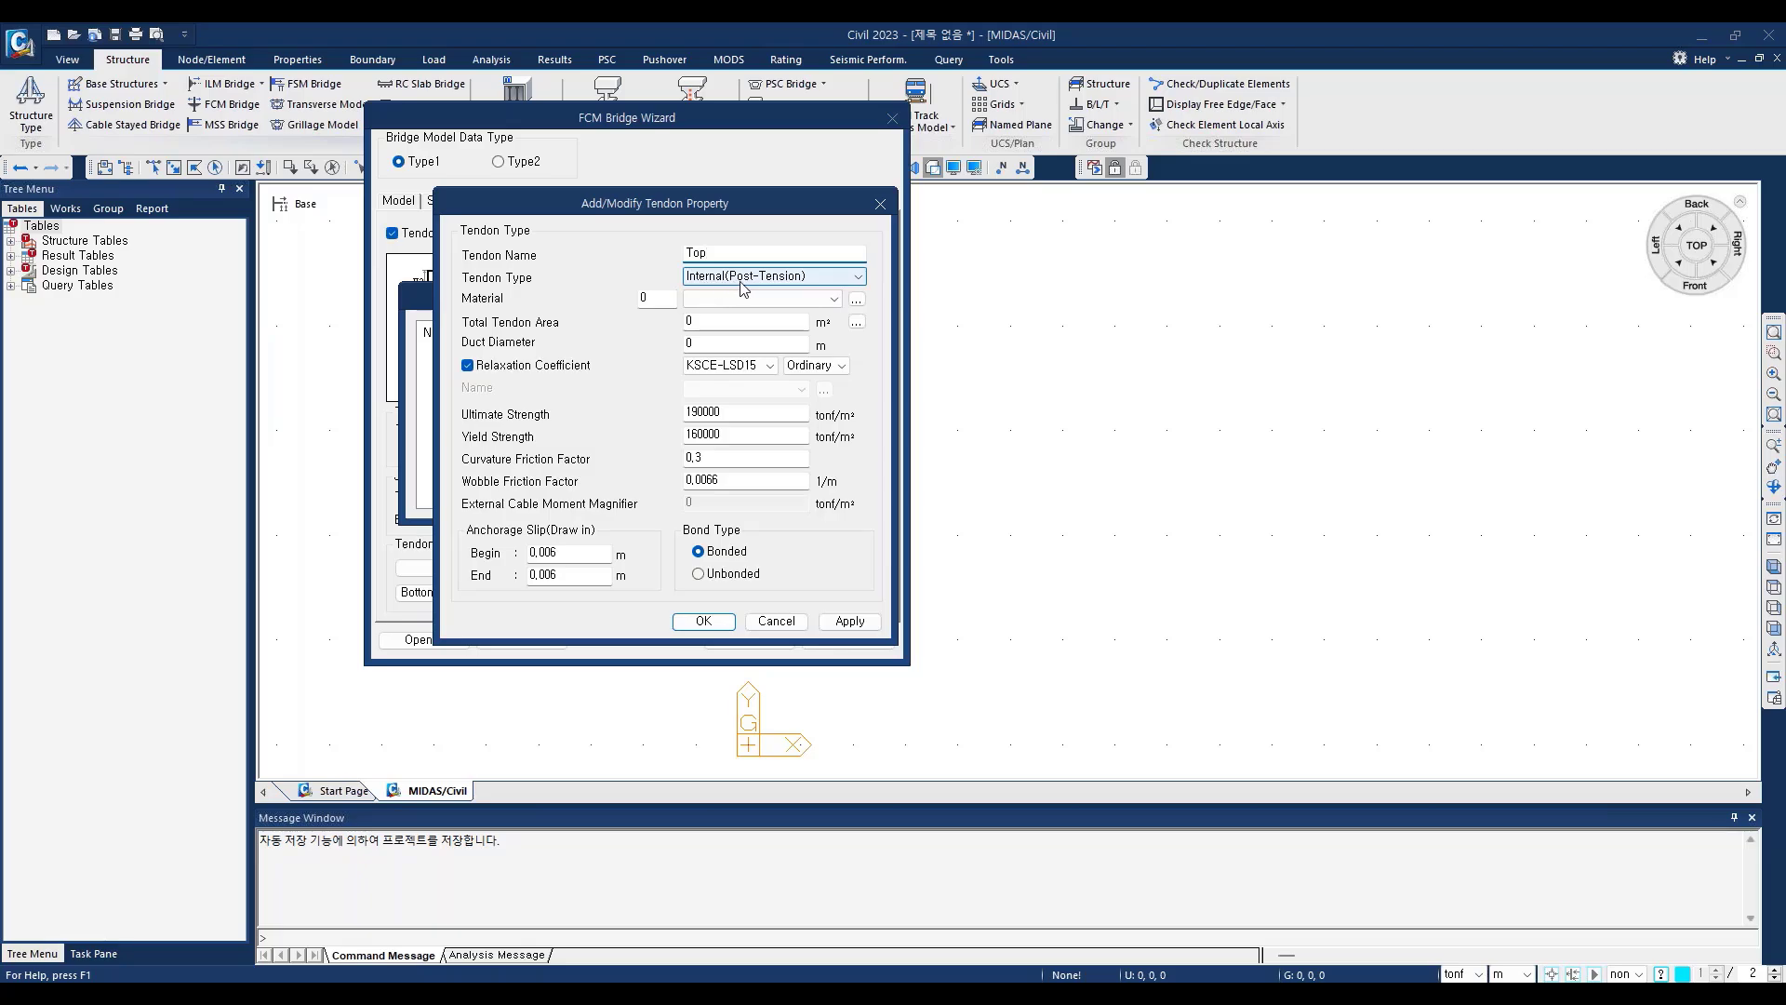
Step: Keep the Top tendon type as Internal(Post-Tension) and assign it the material 3: Tendon
{"action": "left_click", "coordinate": [860, 282]}
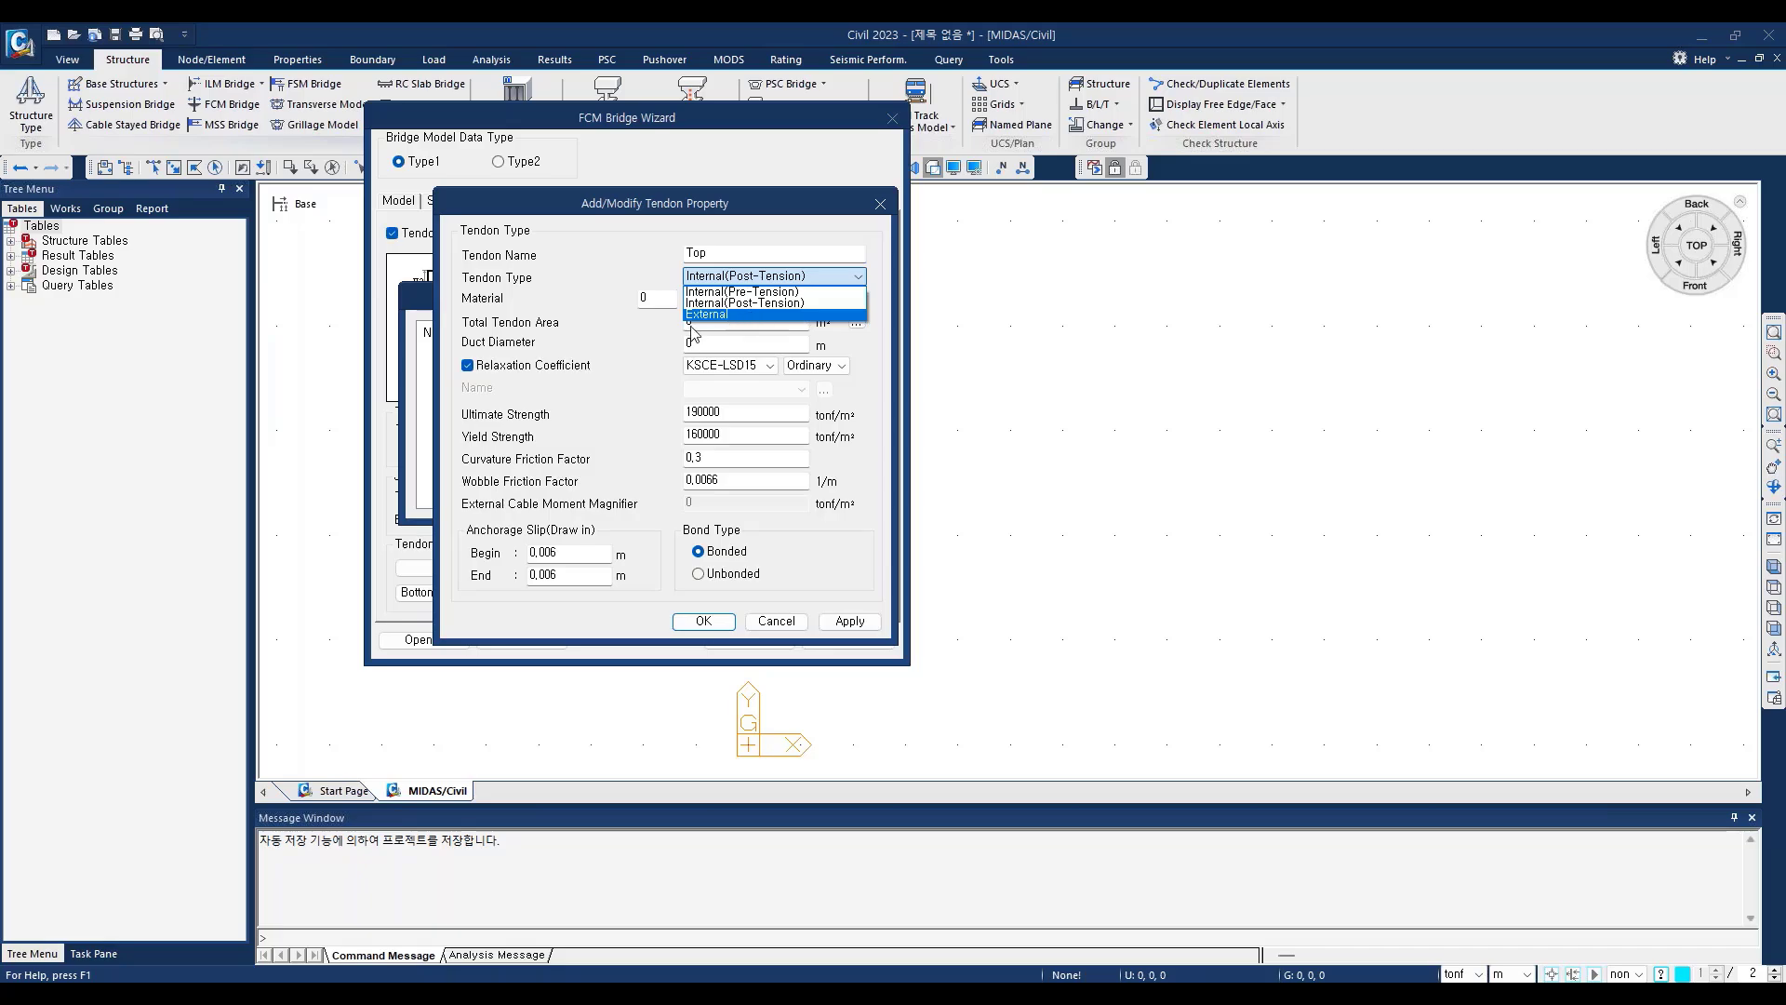
{"action": "left_click", "coordinate": [777, 276]}
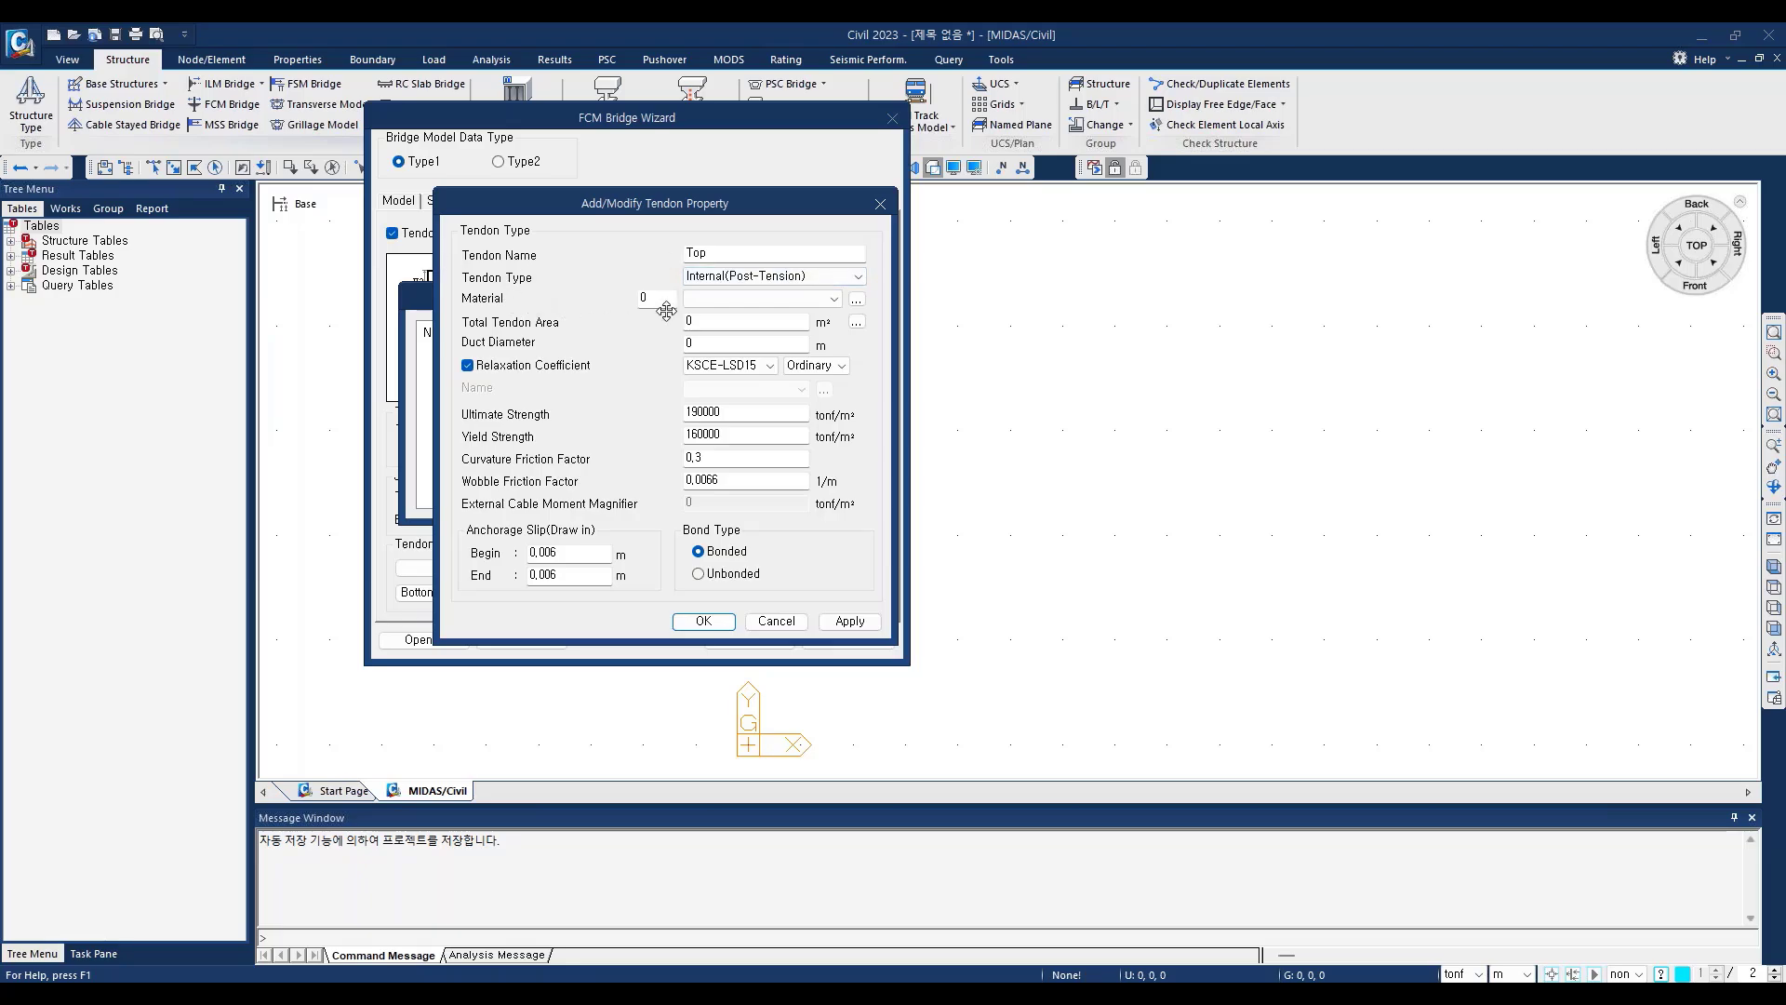
{"action": "left_click", "coordinate": [834, 300]}
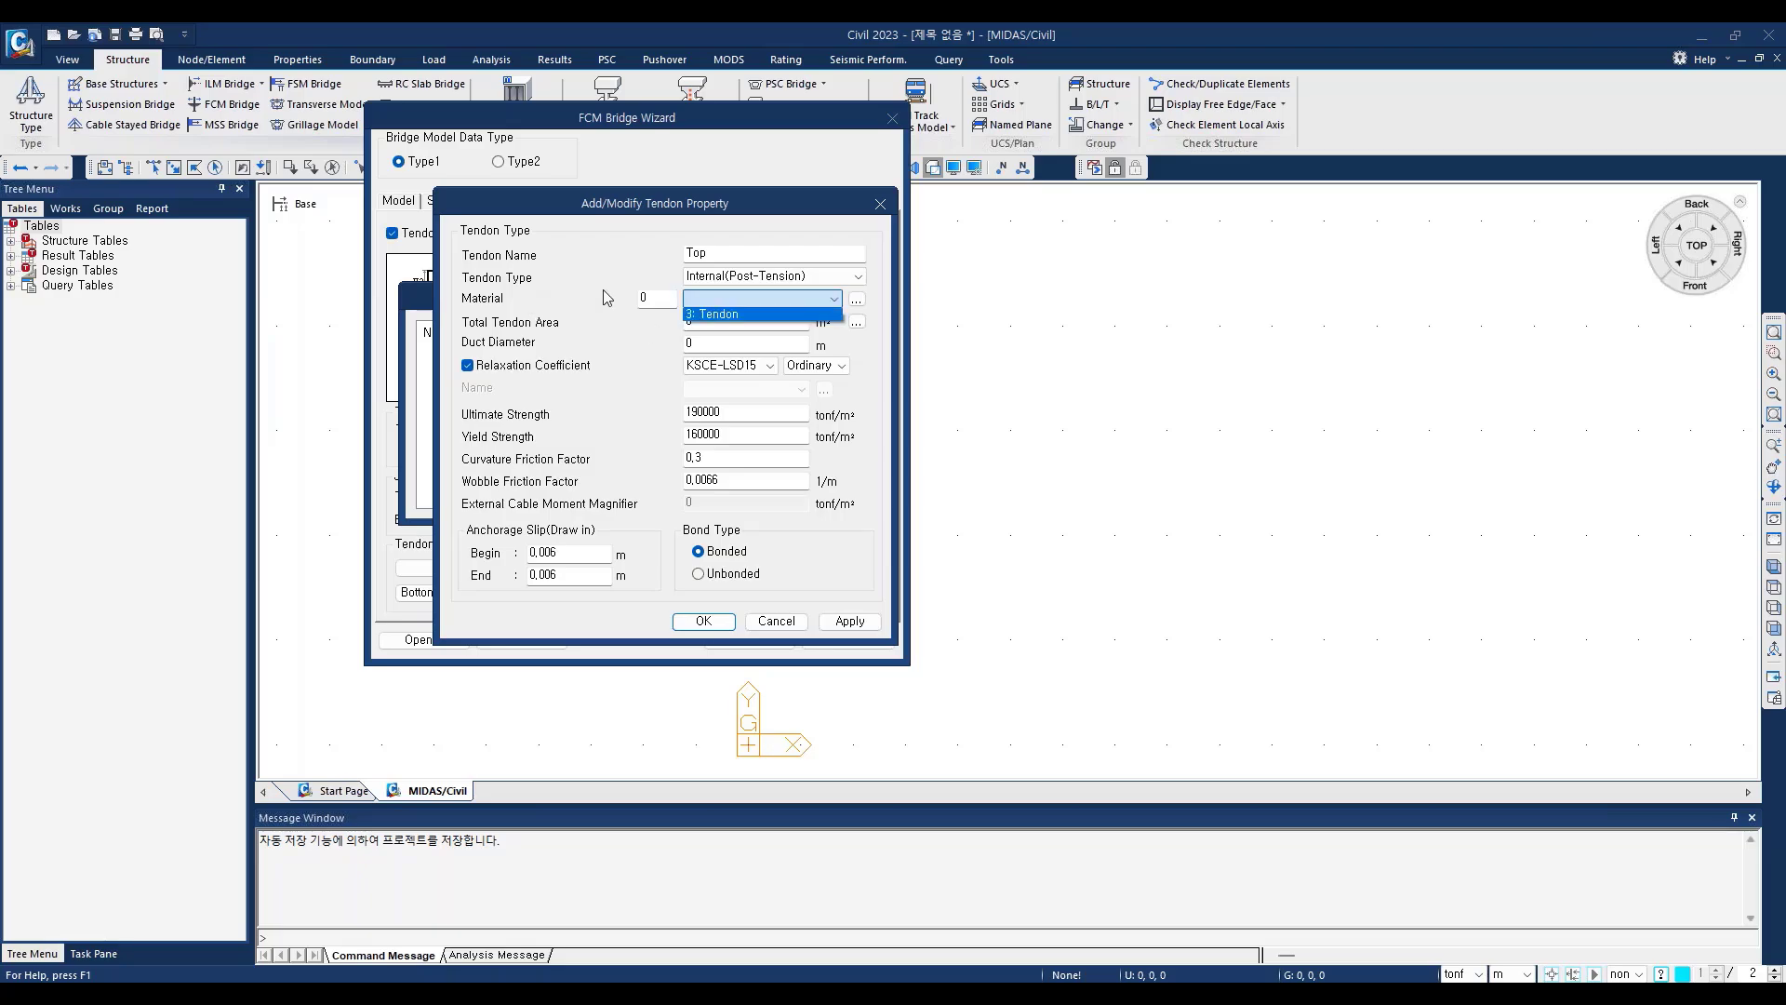
{"action": "left_click", "coordinate": [716, 316]}
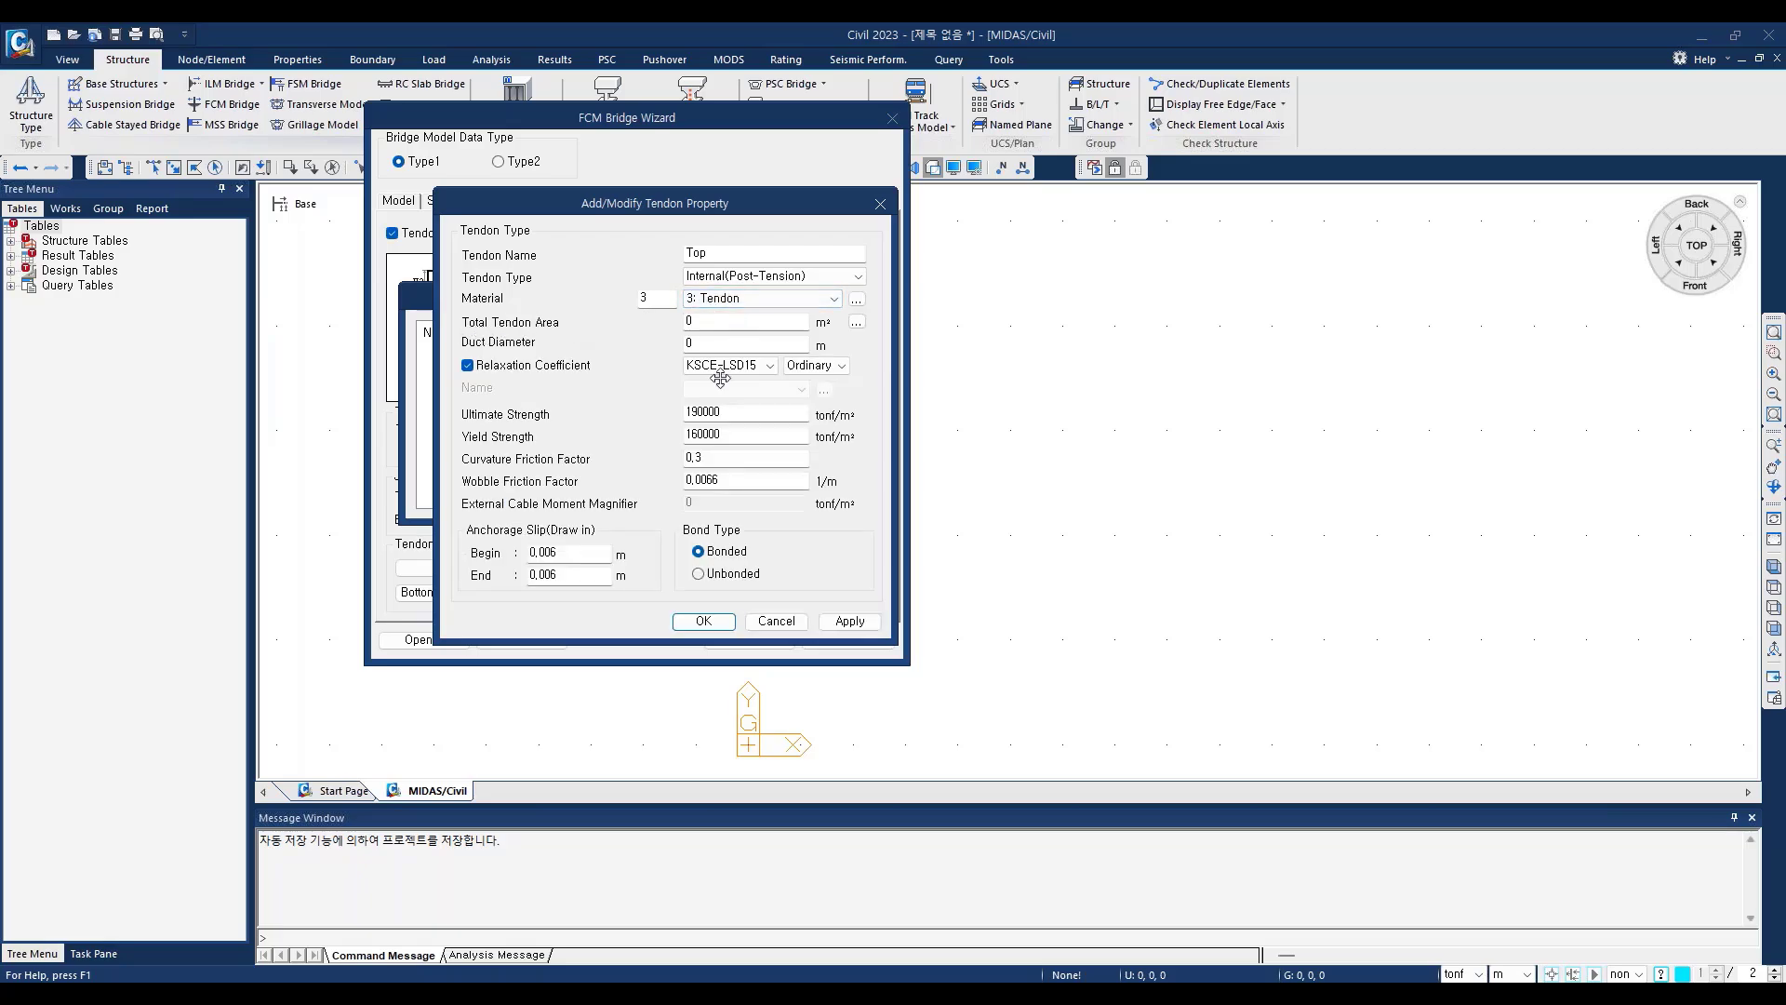
Step: Define the total tendon area from 19 strands with a 15.2mm(0.6") strand diameter
{"action": "left_click", "coordinate": [856, 321]}
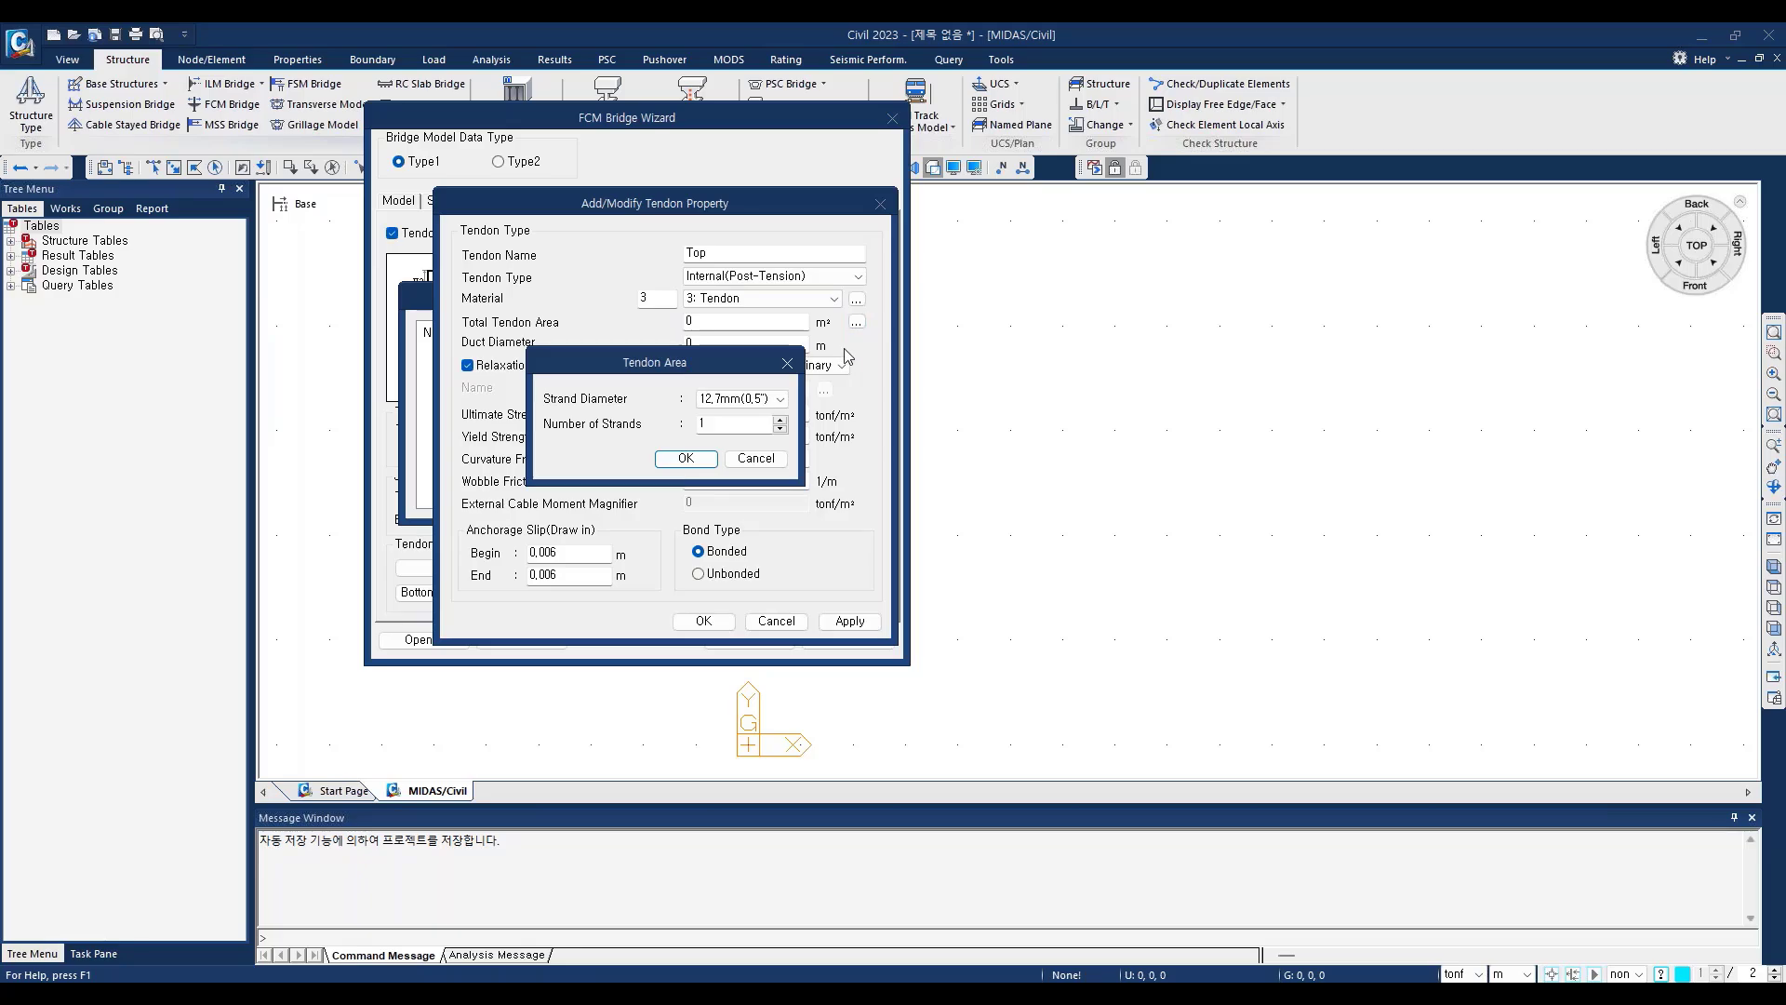
{"action": "left_click", "coordinate": [780, 400]}
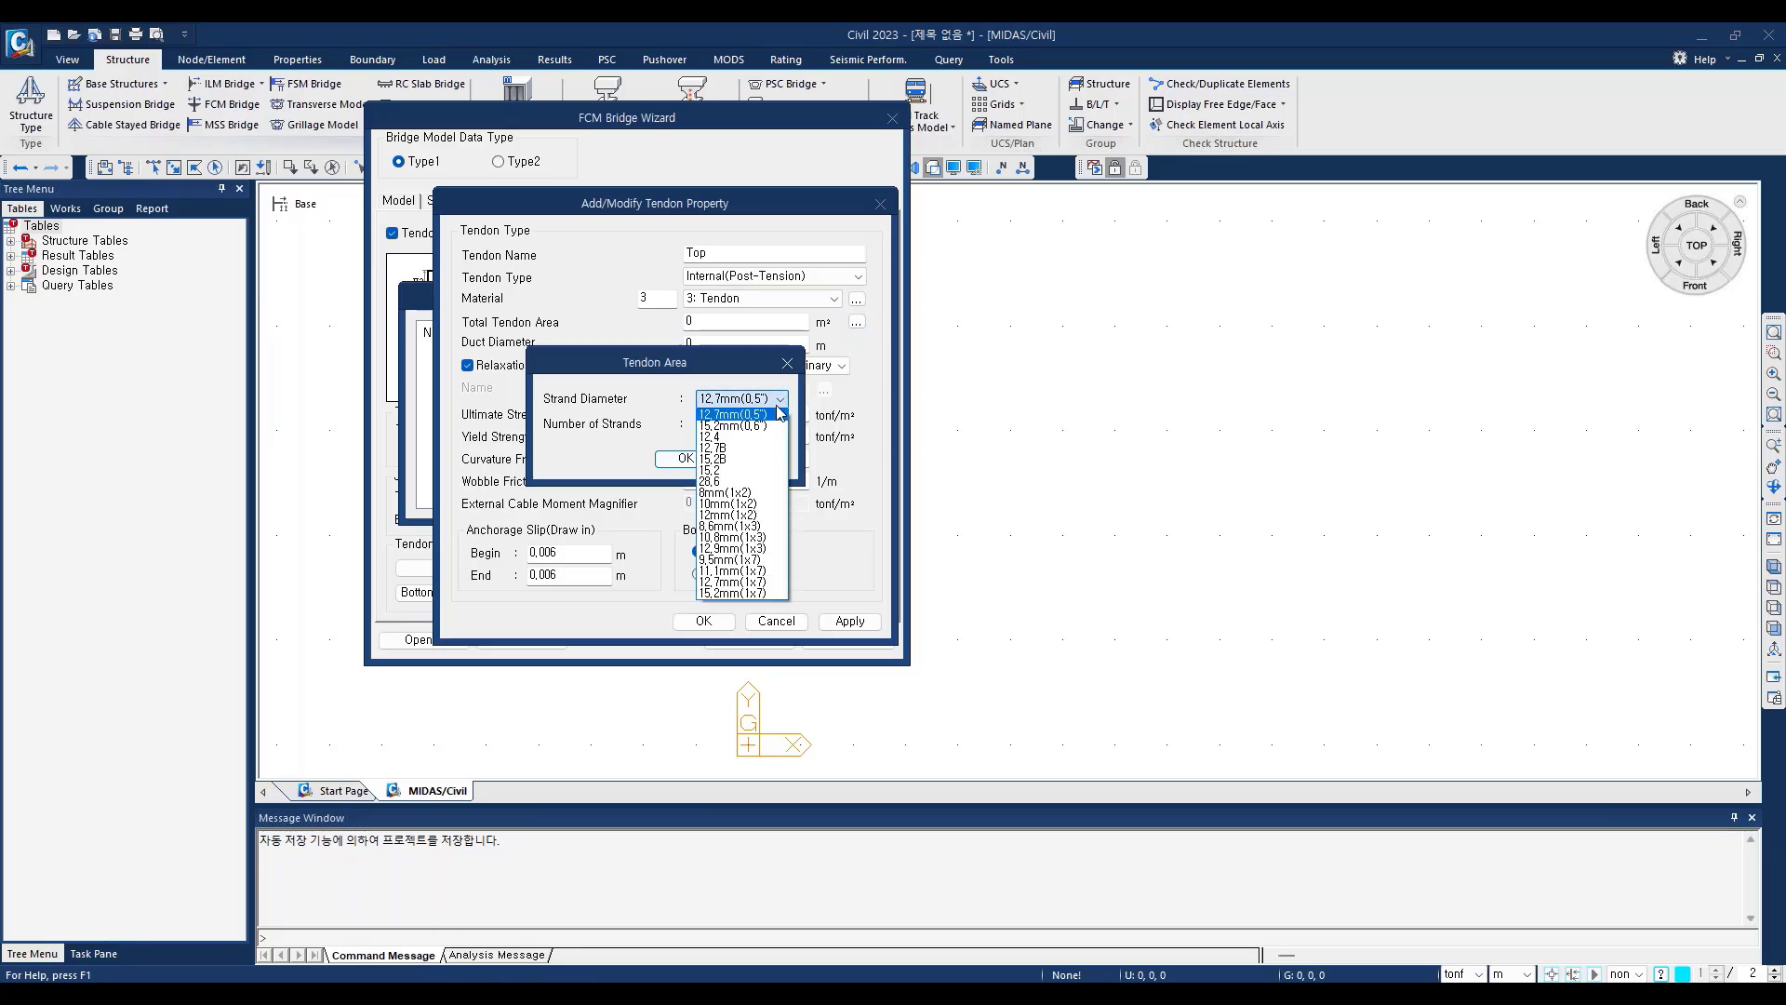
{"action": "left_click", "coordinate": [761, 426]}
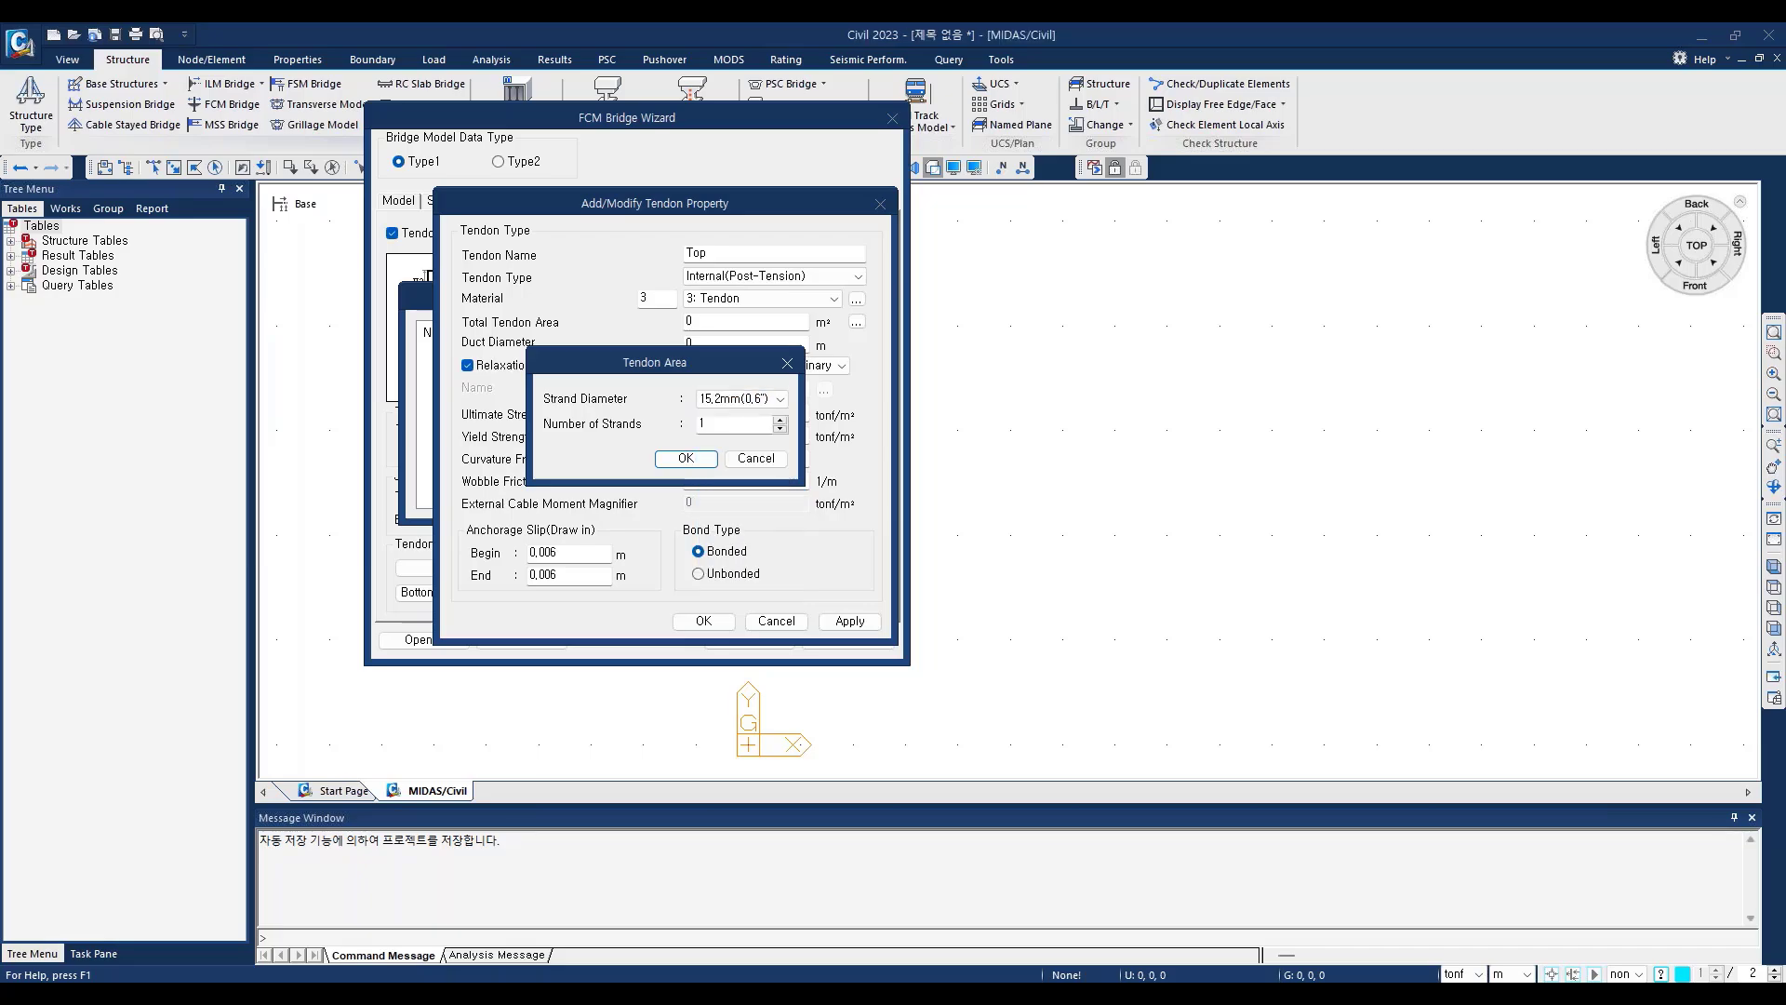
{"action": "left_click", "coordinate": [723, 424]}
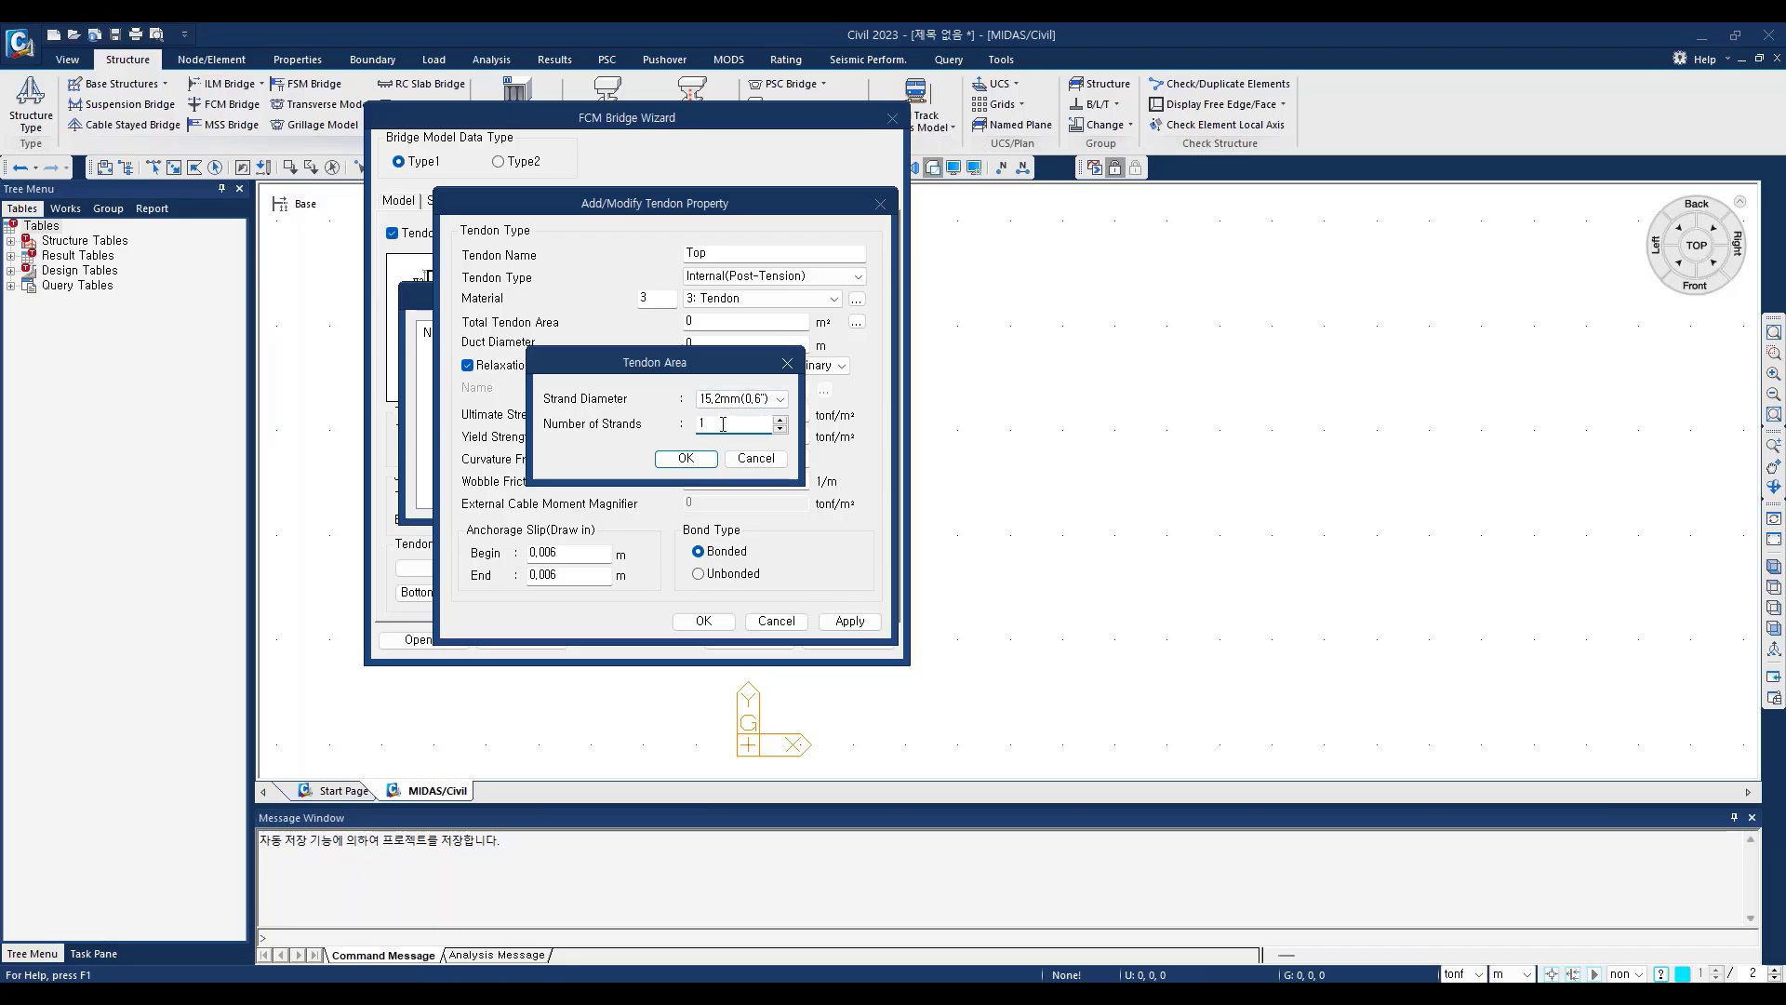
{"action": "type", "text": "9"}
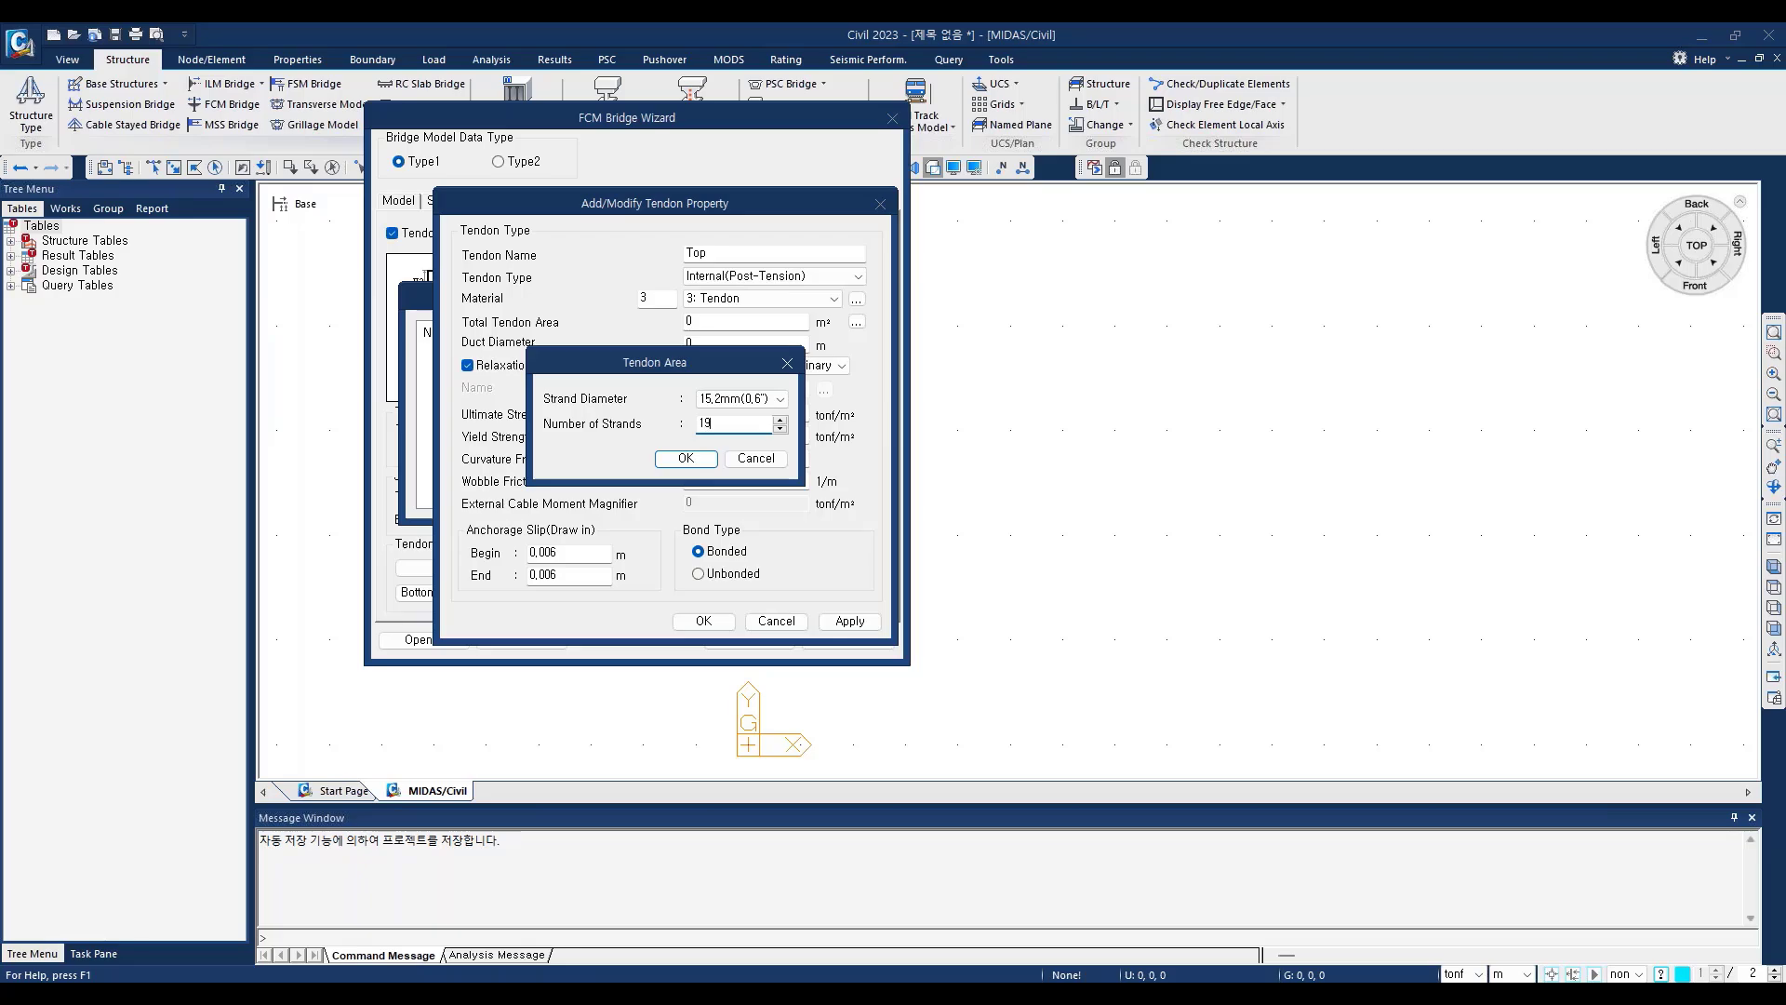
{"action": "left_click", "coordinate": [684, 458]}
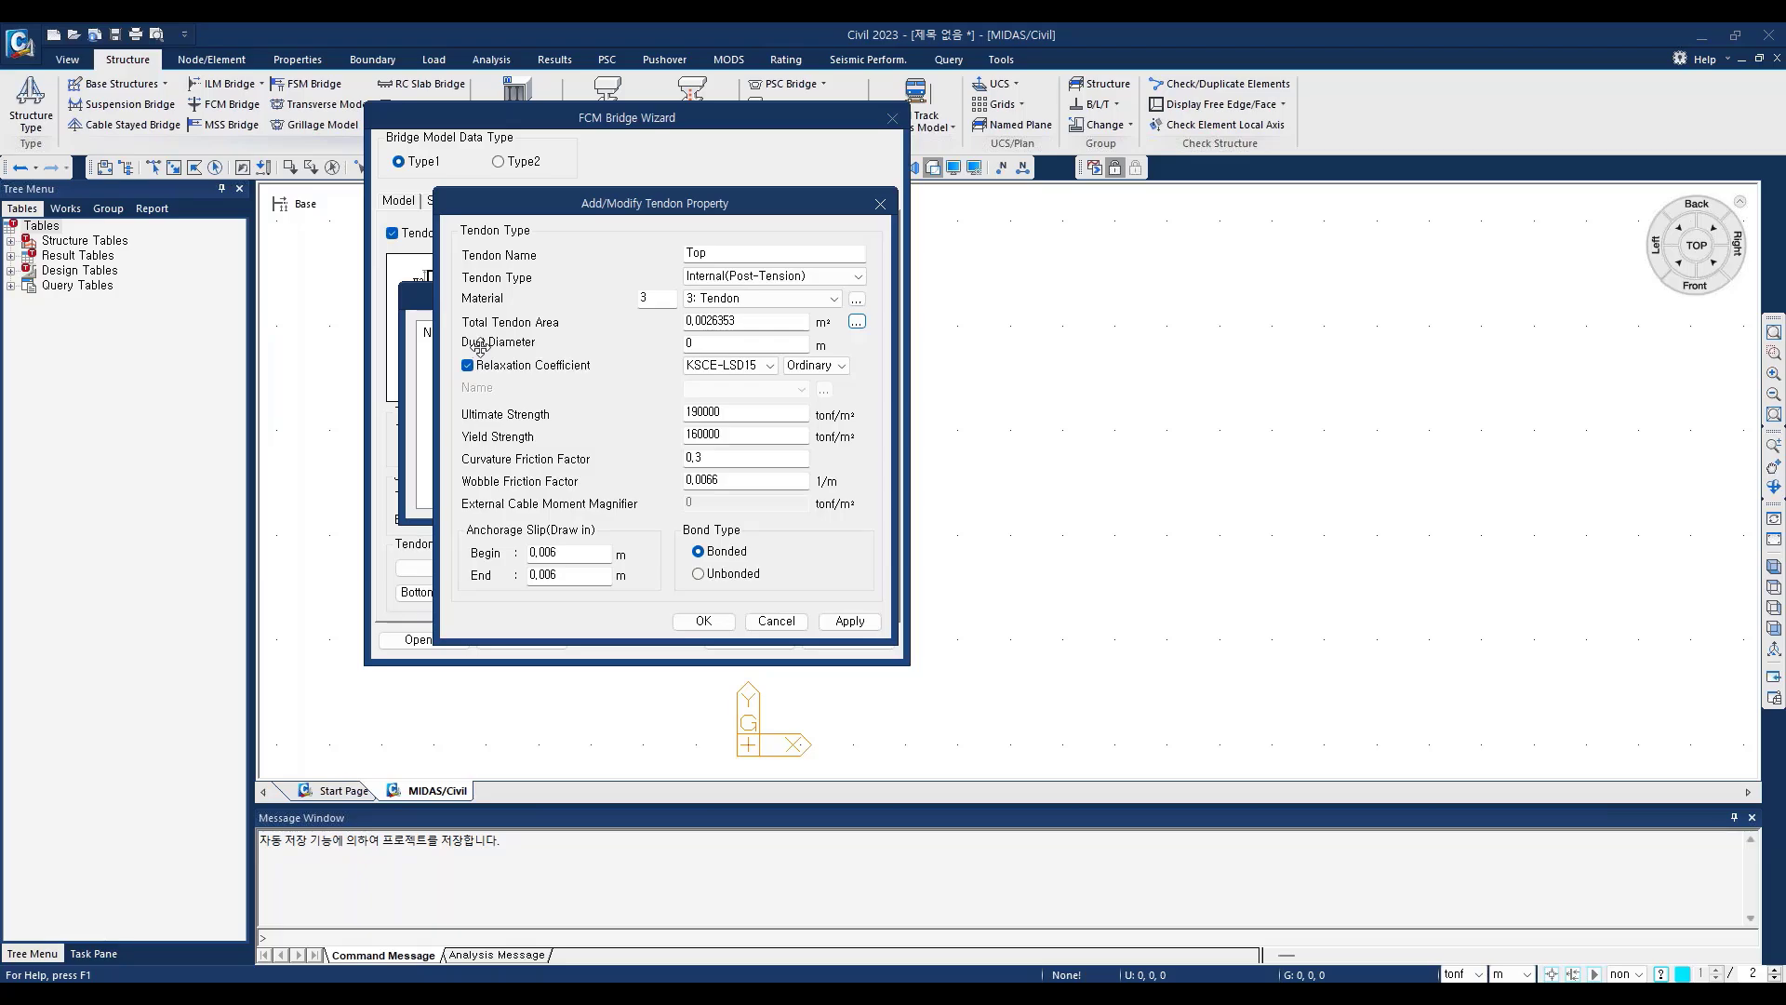
Step: Set the duct diameter to 0.103 m and the relaxation coefficient code to CEB-FIP 1990
{"action": "left_click", "coordinate": [703, 343]}
{"action": "type", "text": "0103"}
{"action": "left_click", "coordinate": [735, 365]}
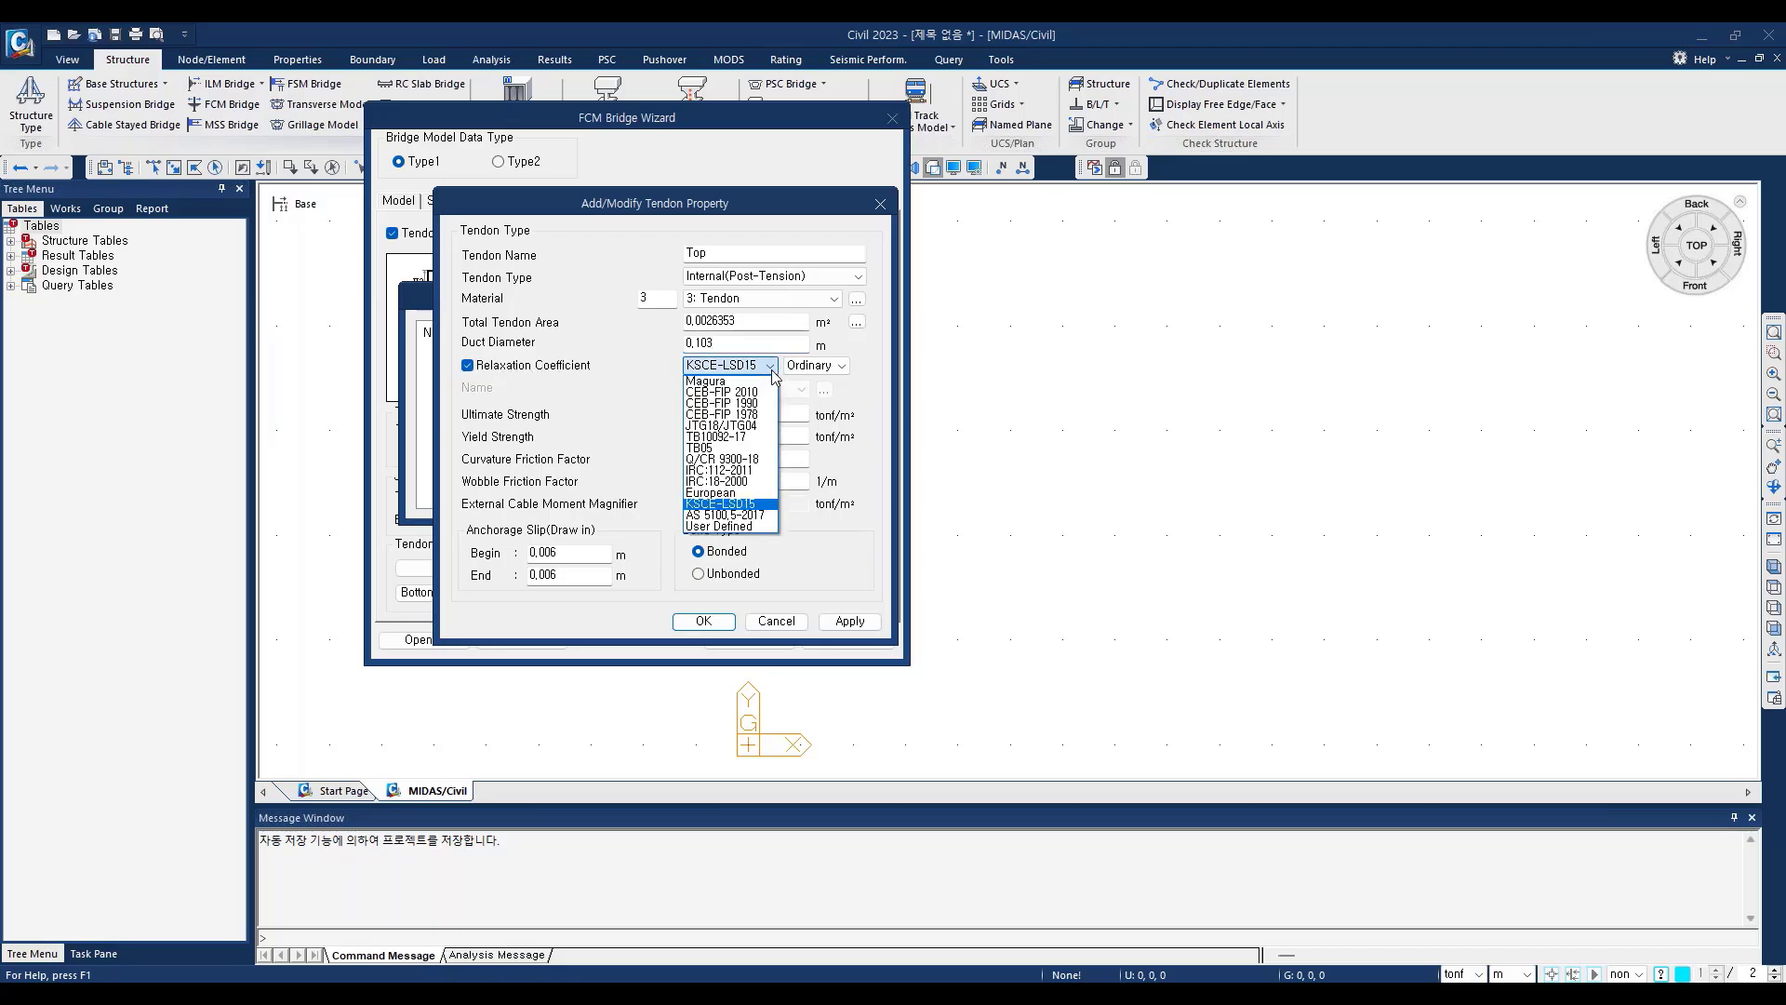
{"action": "left_click", "coordinate": [742, 404]}
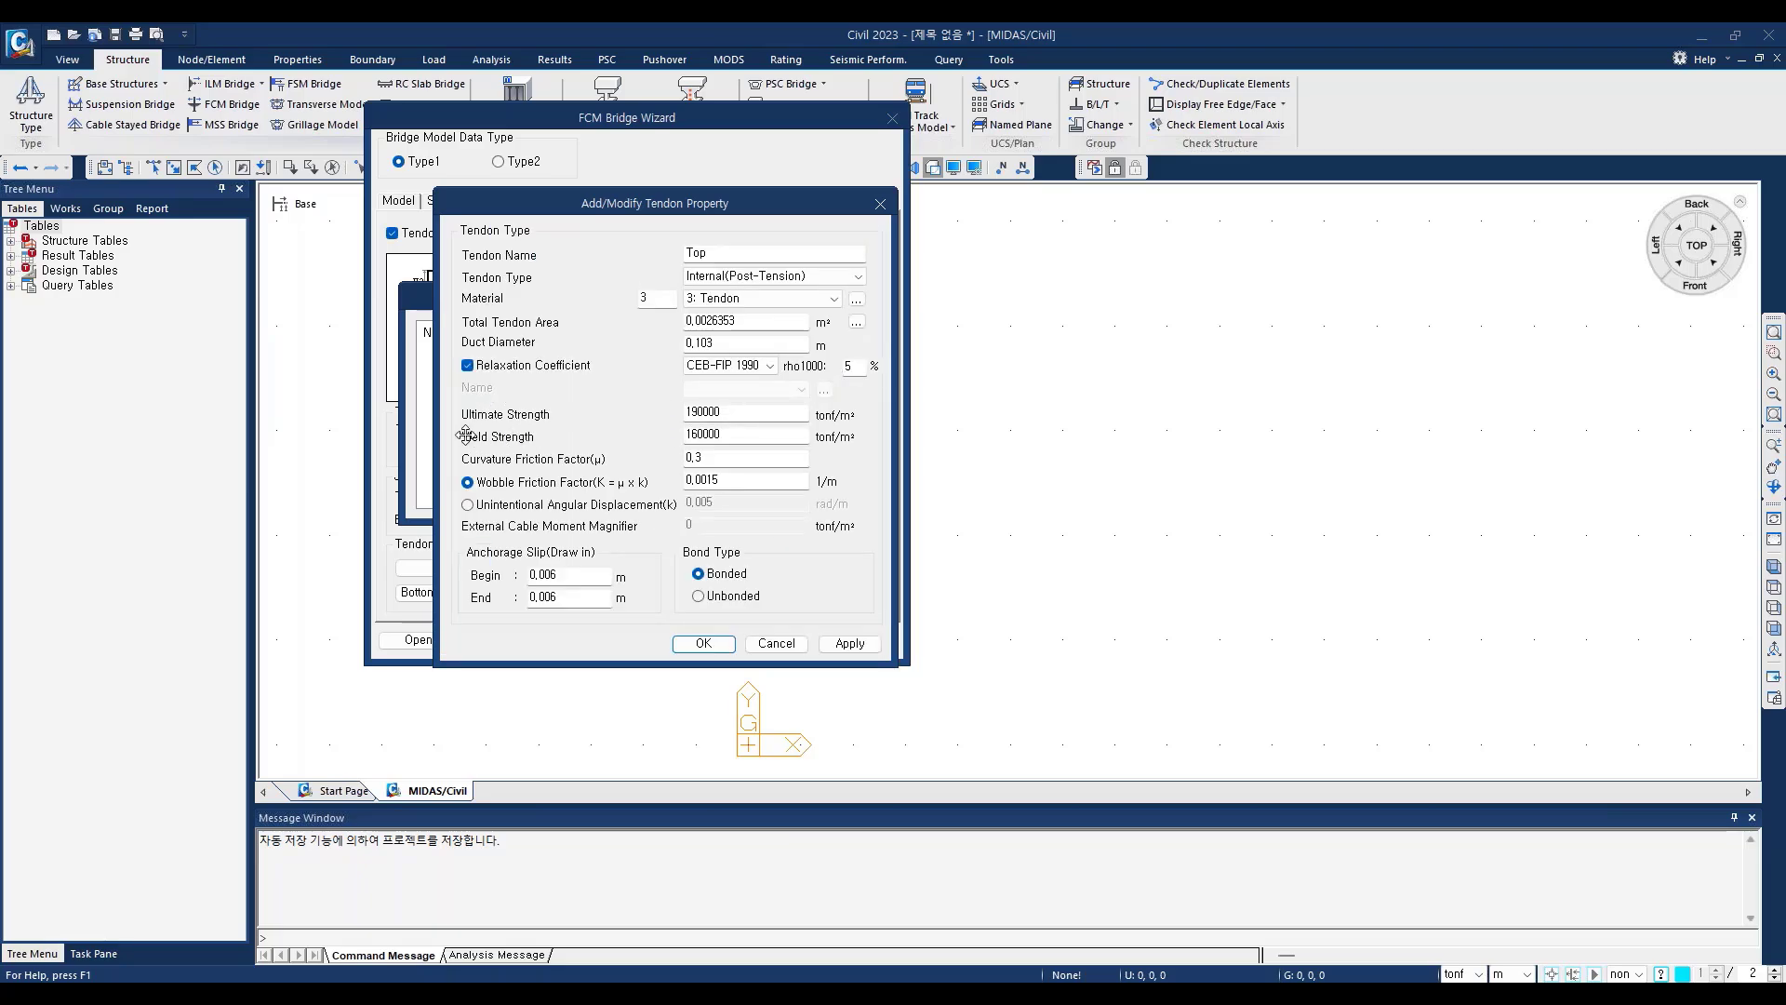
Step: Check the strength and curvature friction values, set the wobble friction factor to 0.001 1/m, and apply the Top tendon property
{"action": "left_click", "coordinate": [751, 412]}
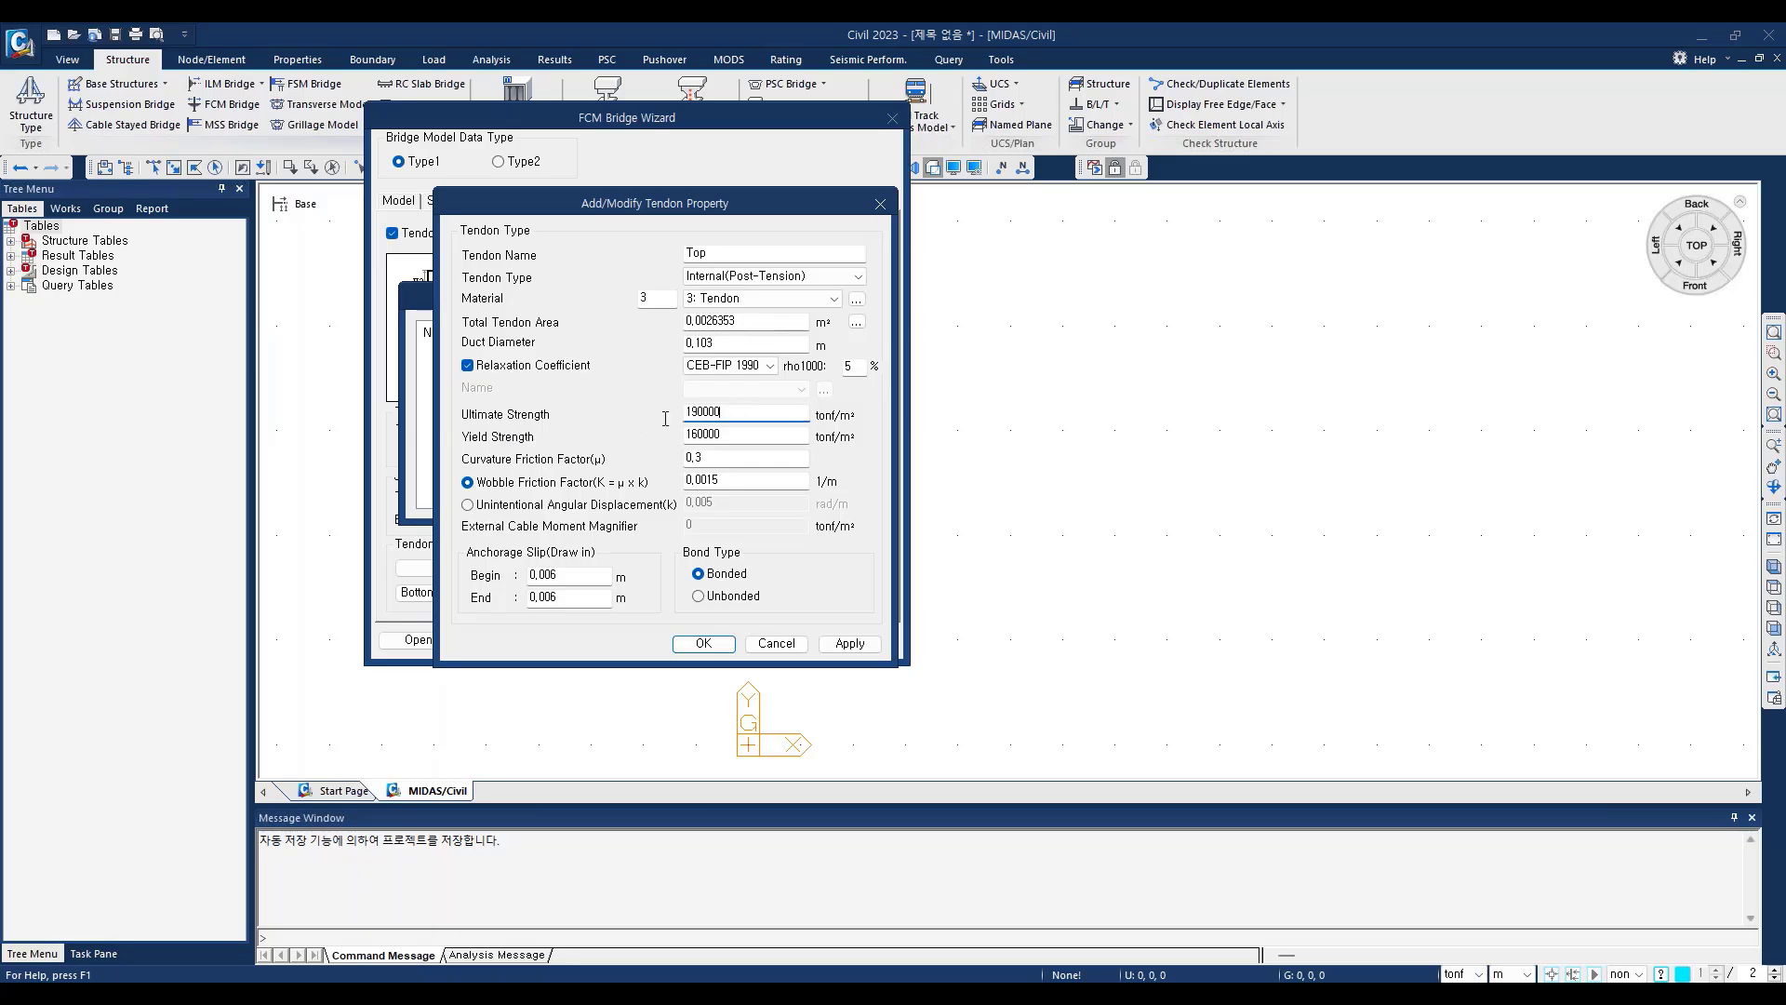
{"action": "key", "text": "Tab"}
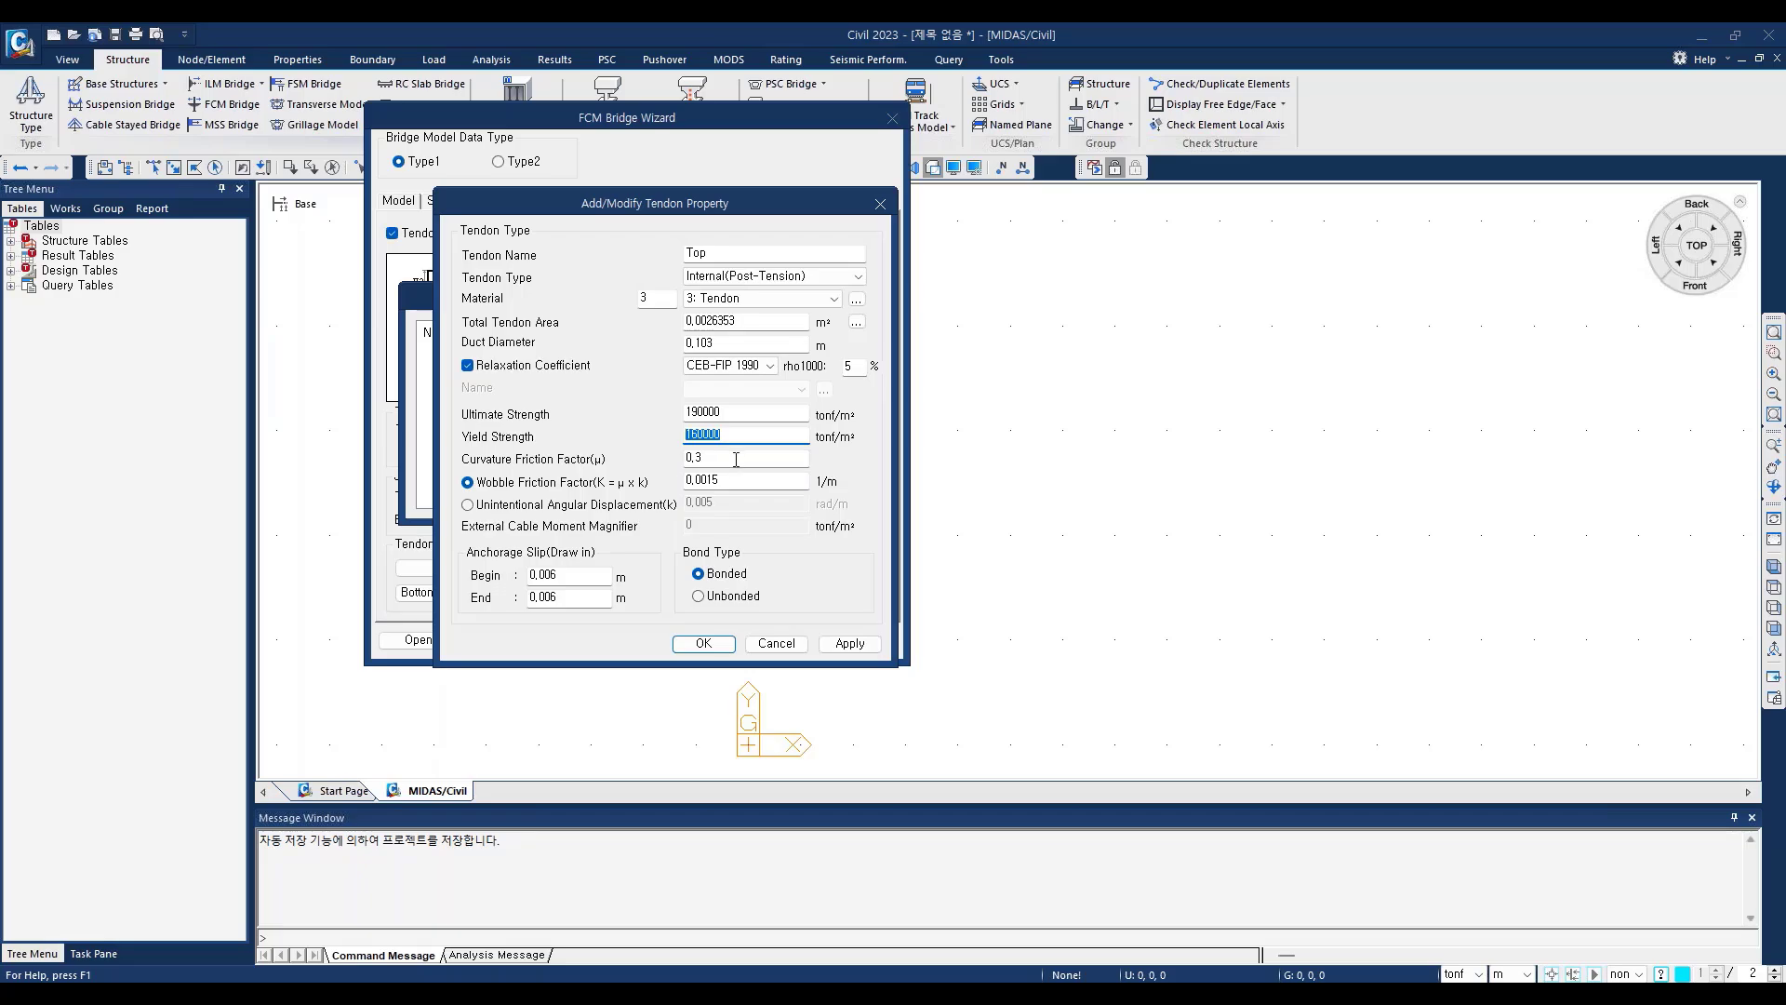
{"action": "key", "text": "Tab"}
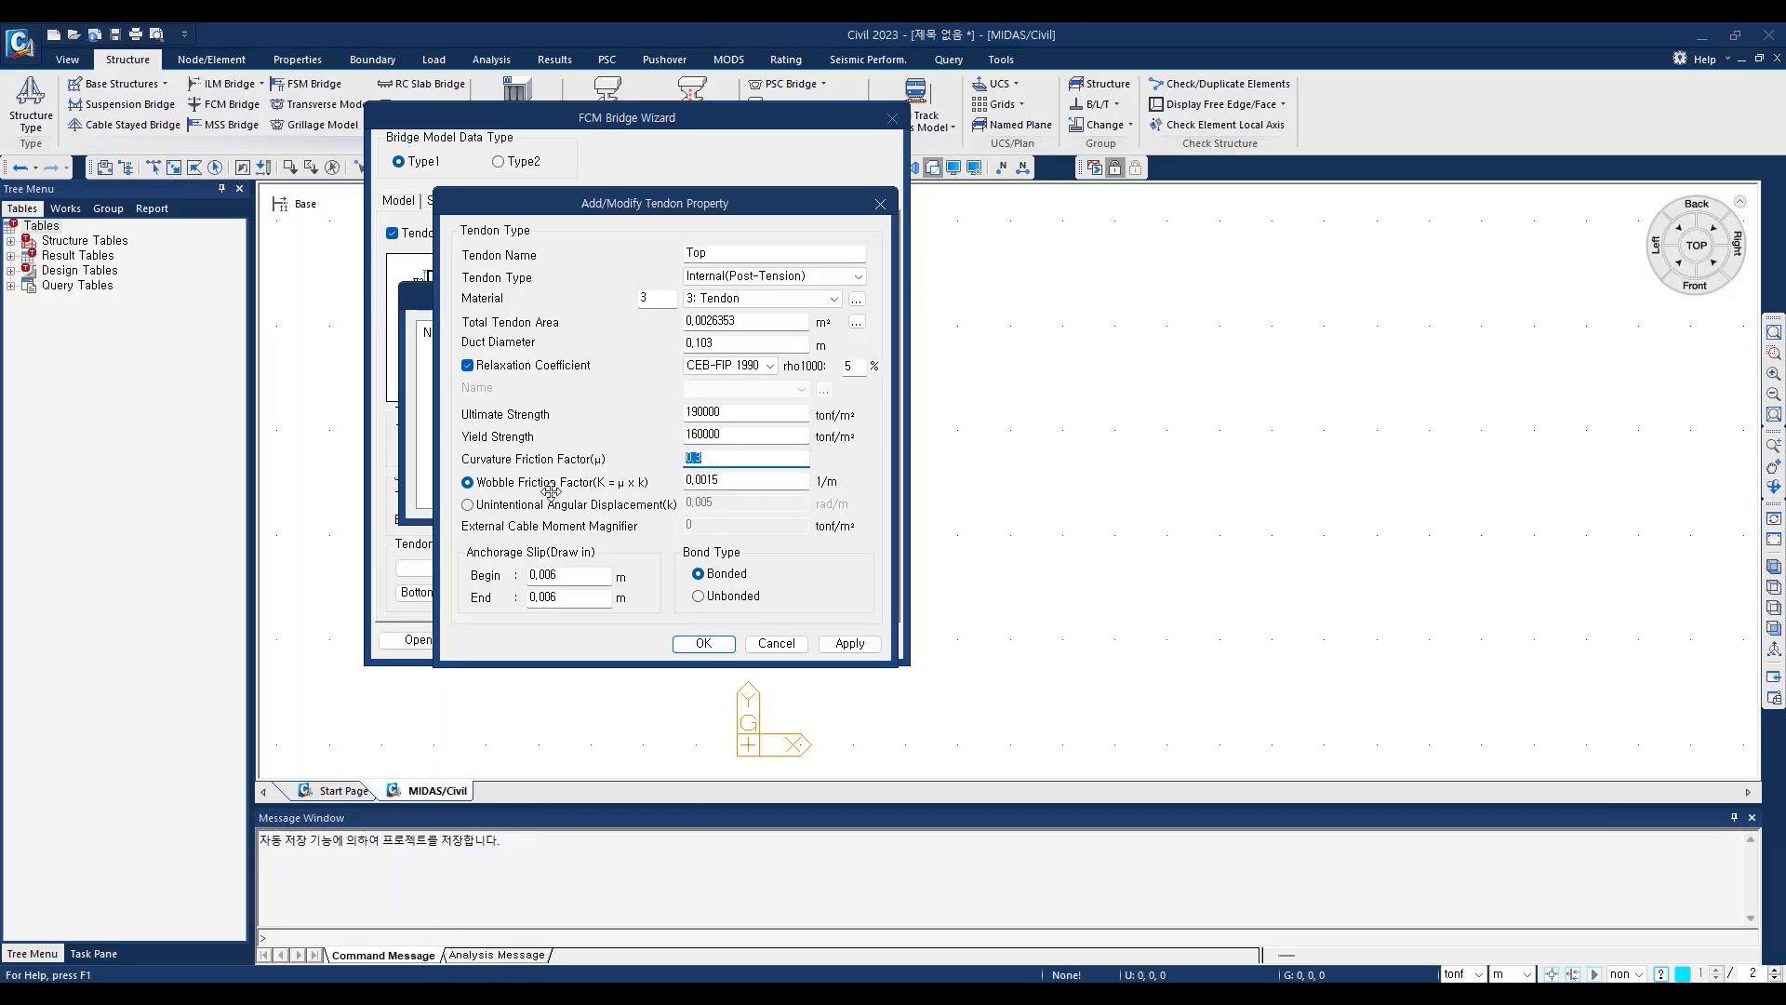
{"action": "key", "text": "Tab"}
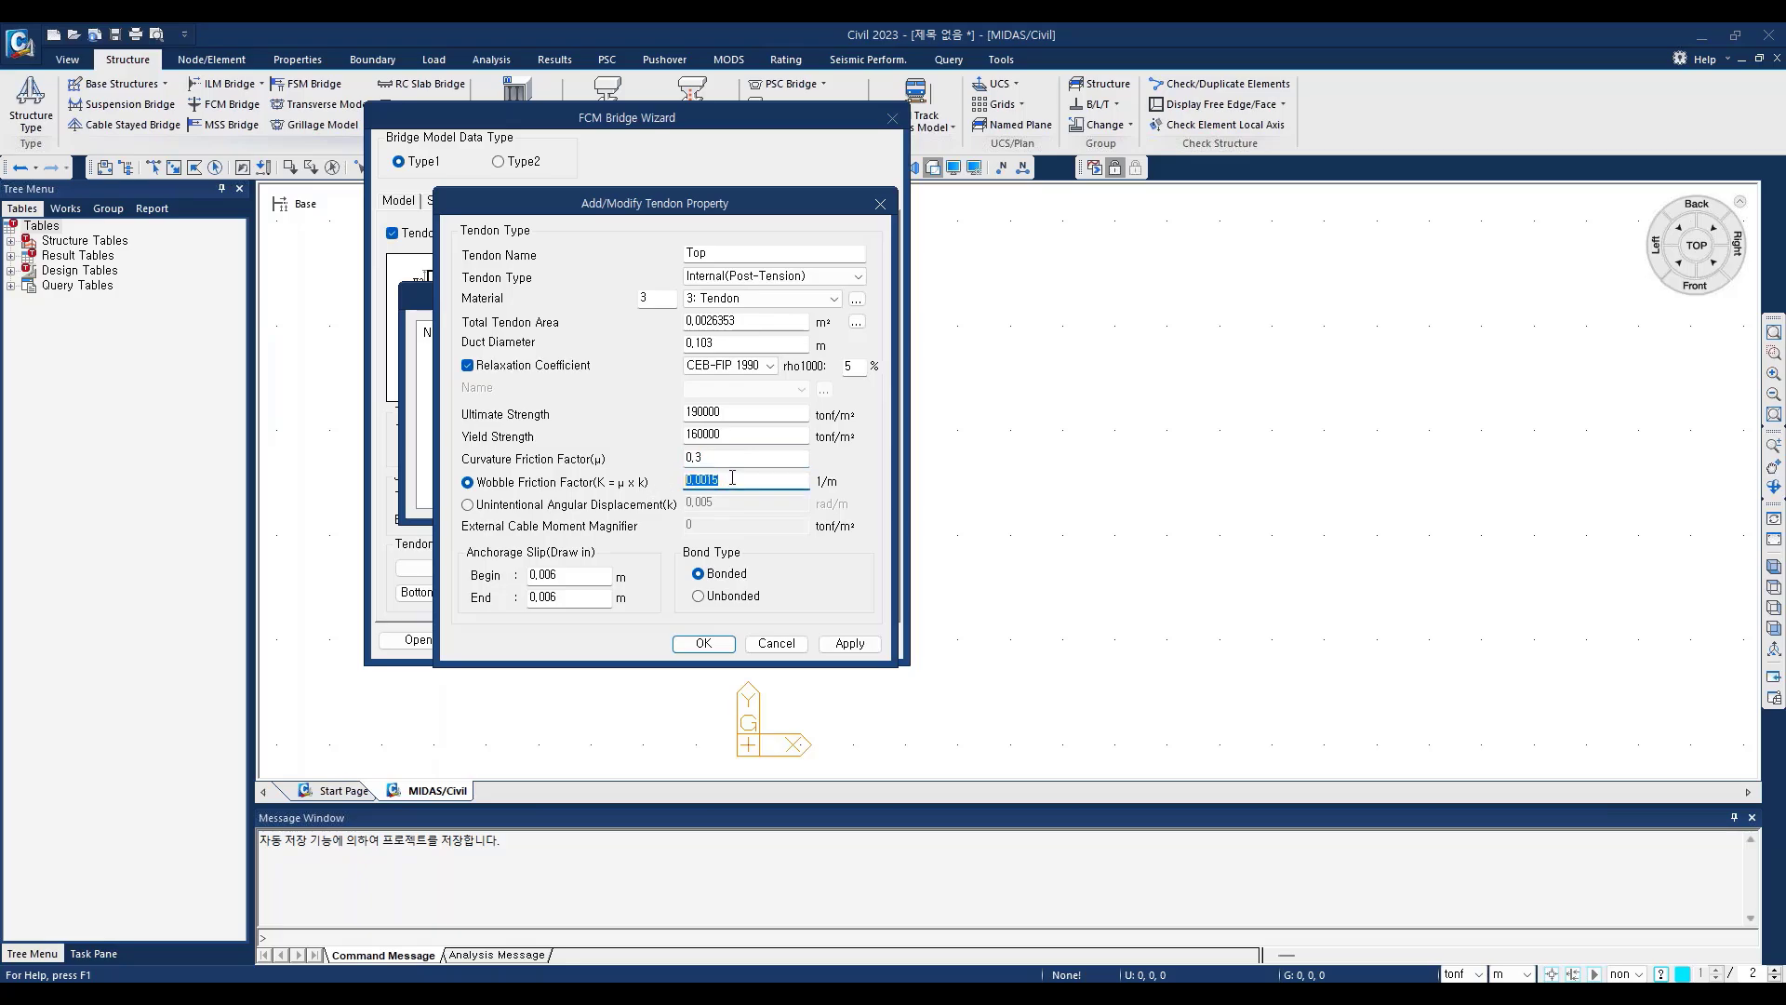
{"action": "left_click", "coordinate": [732, 477]}
{"action": "key", "text": "BackSpace"}
{"action": "left_click", "coordinate": [848, 642]}
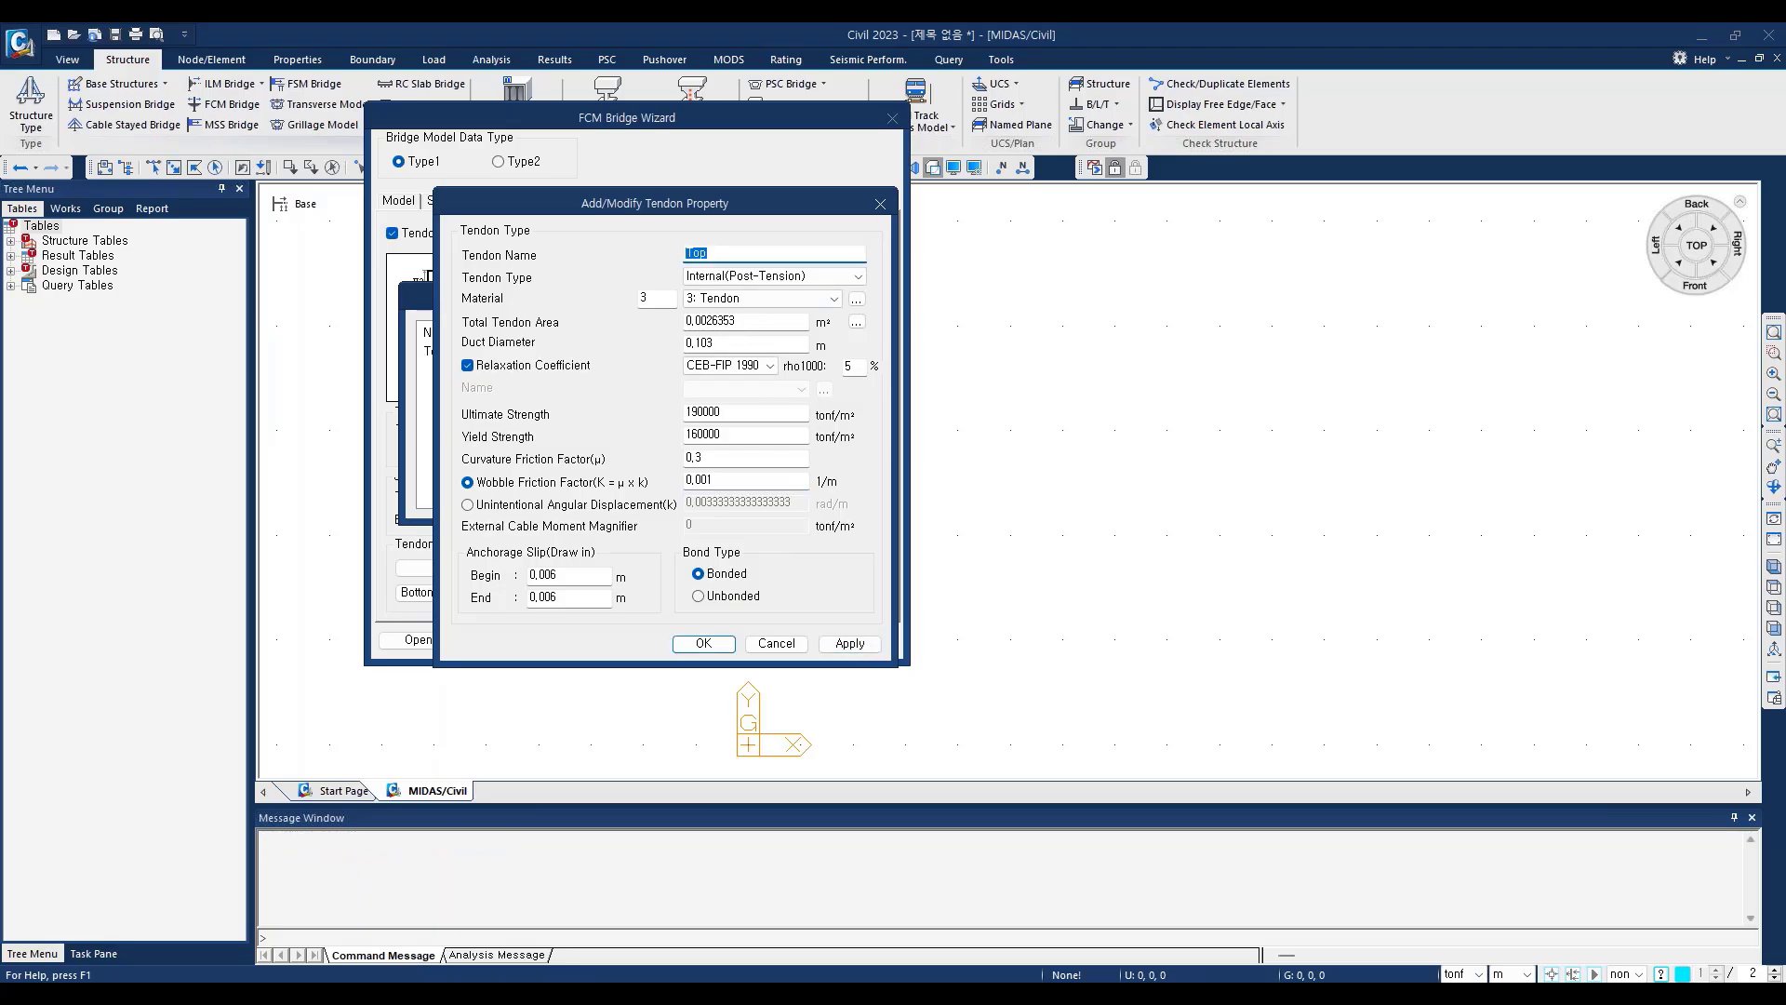
Step: Add a second tendon property named Bot with the same values and assign it to the bottom tendons
{"action": "type", "text": "Bot"}
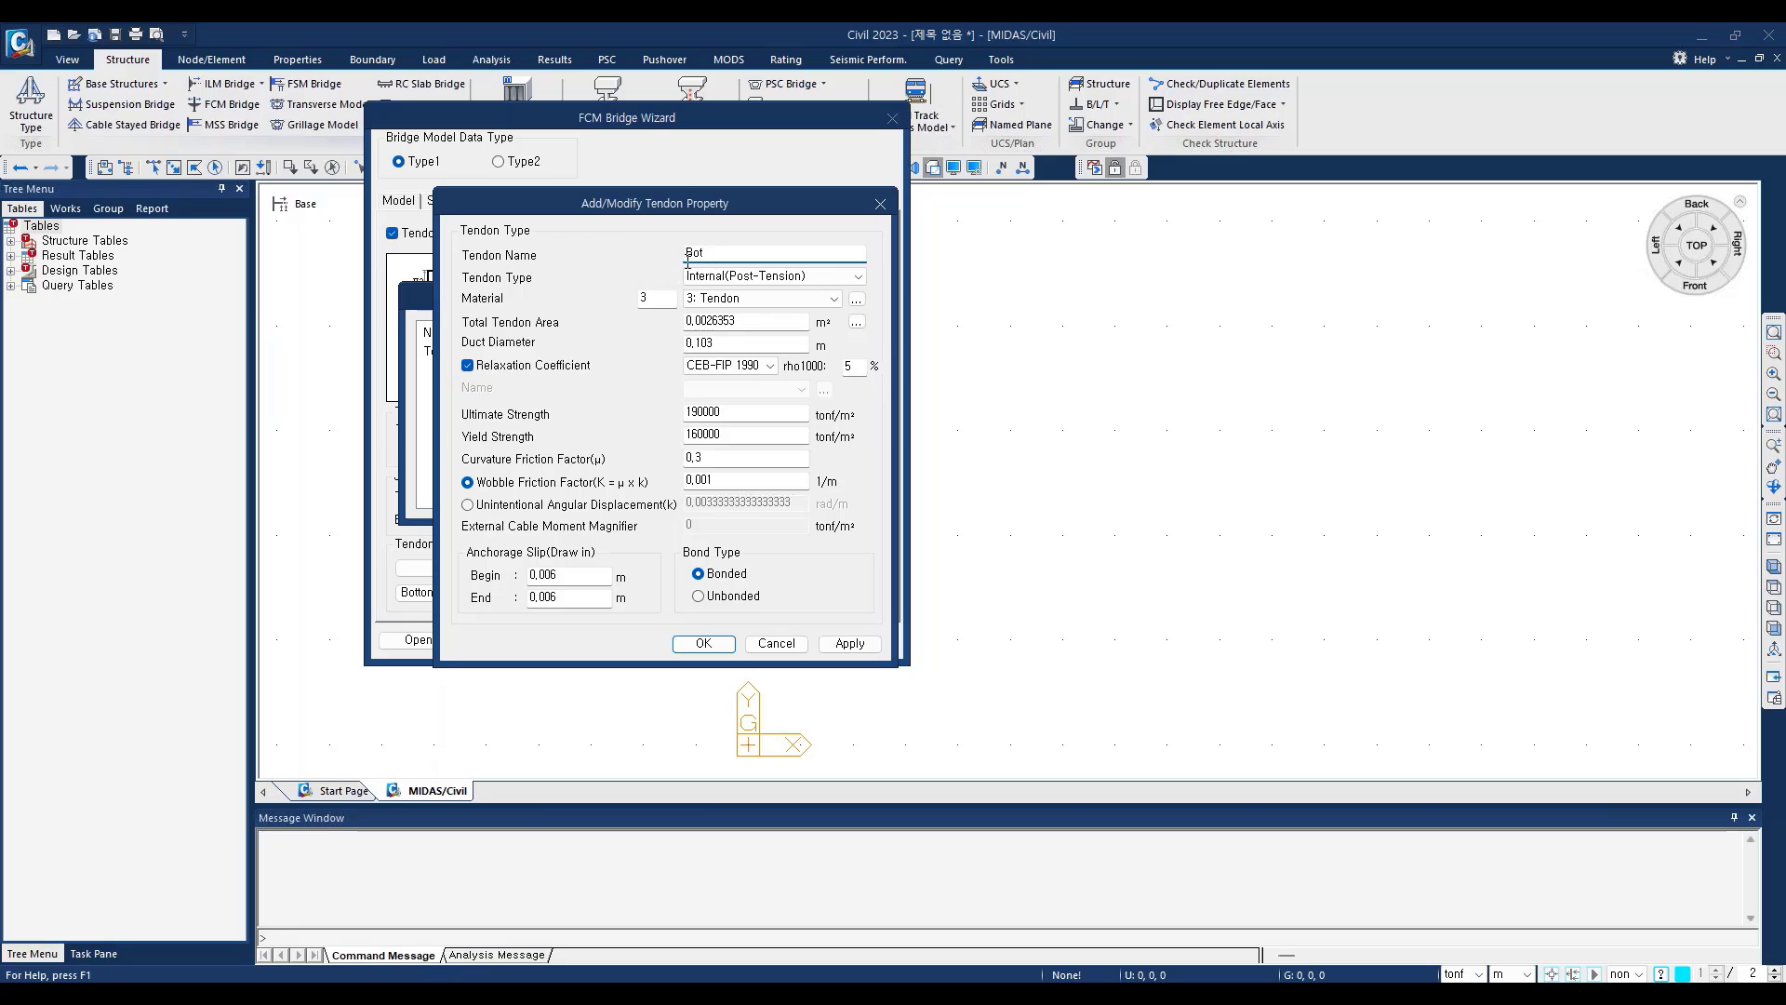
{"action": "key", "text": "Tab"}
{"action": "left_click", "coordinate": [700, 645]}
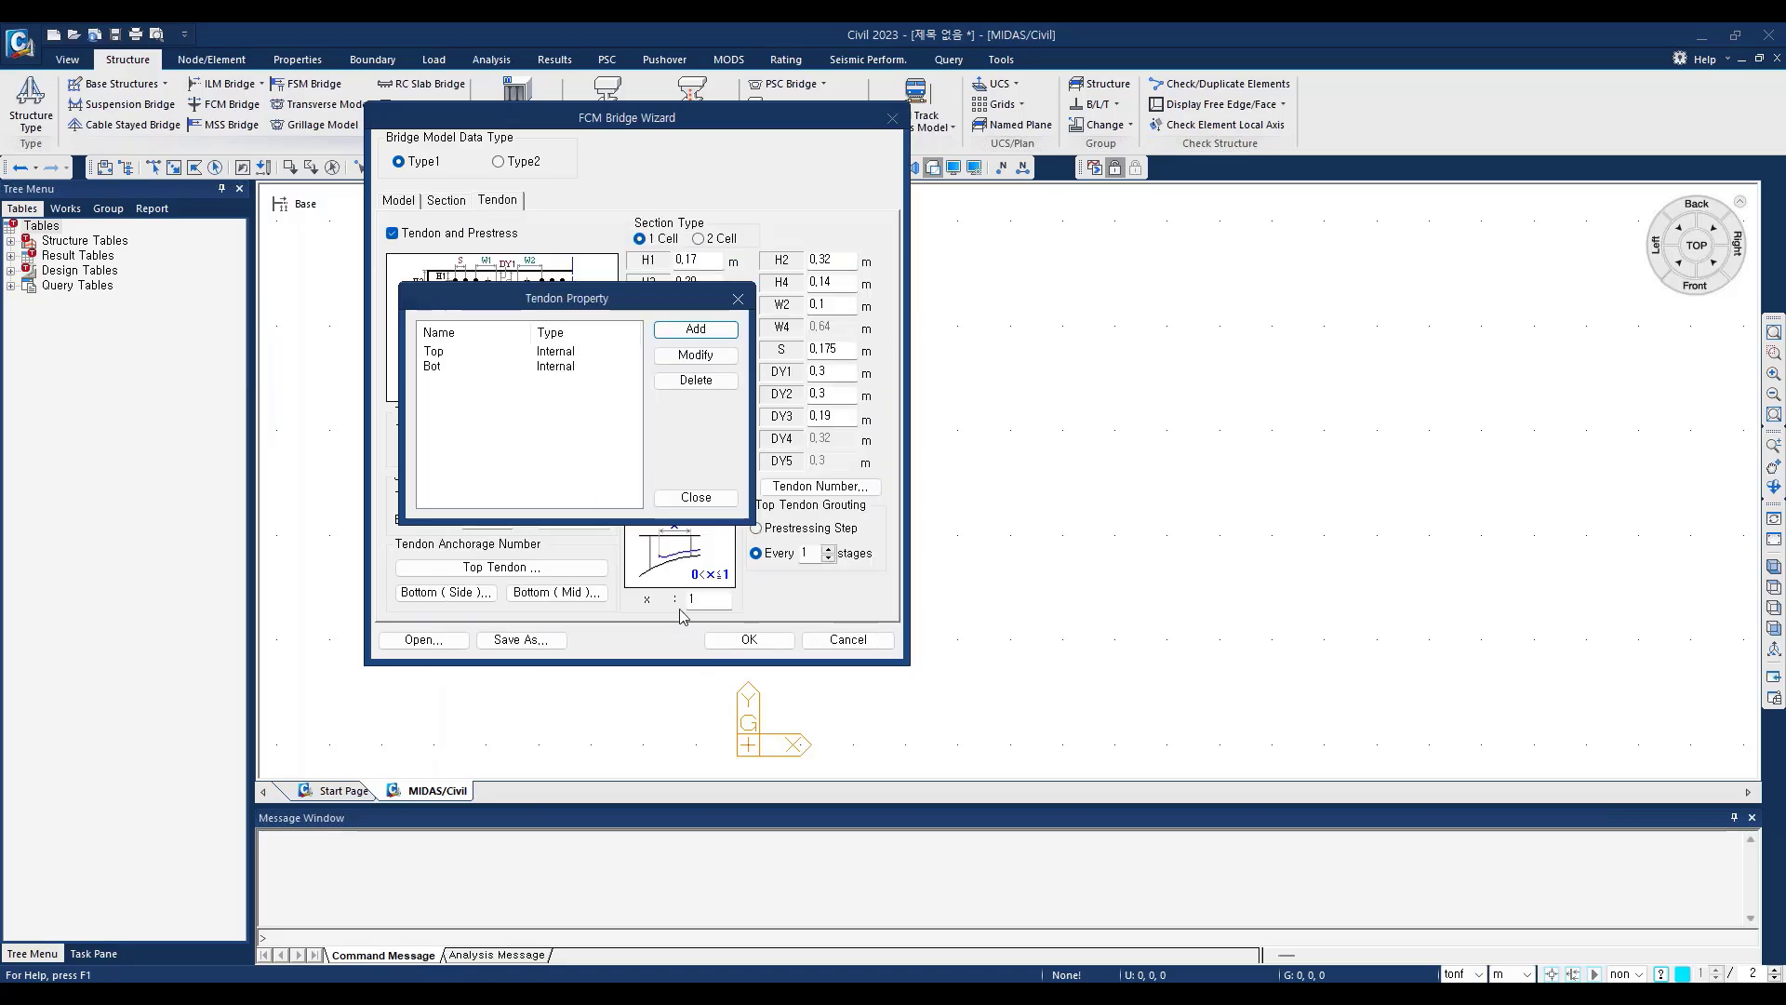
{"action": "left_click", "coordinate": [706, 498]}
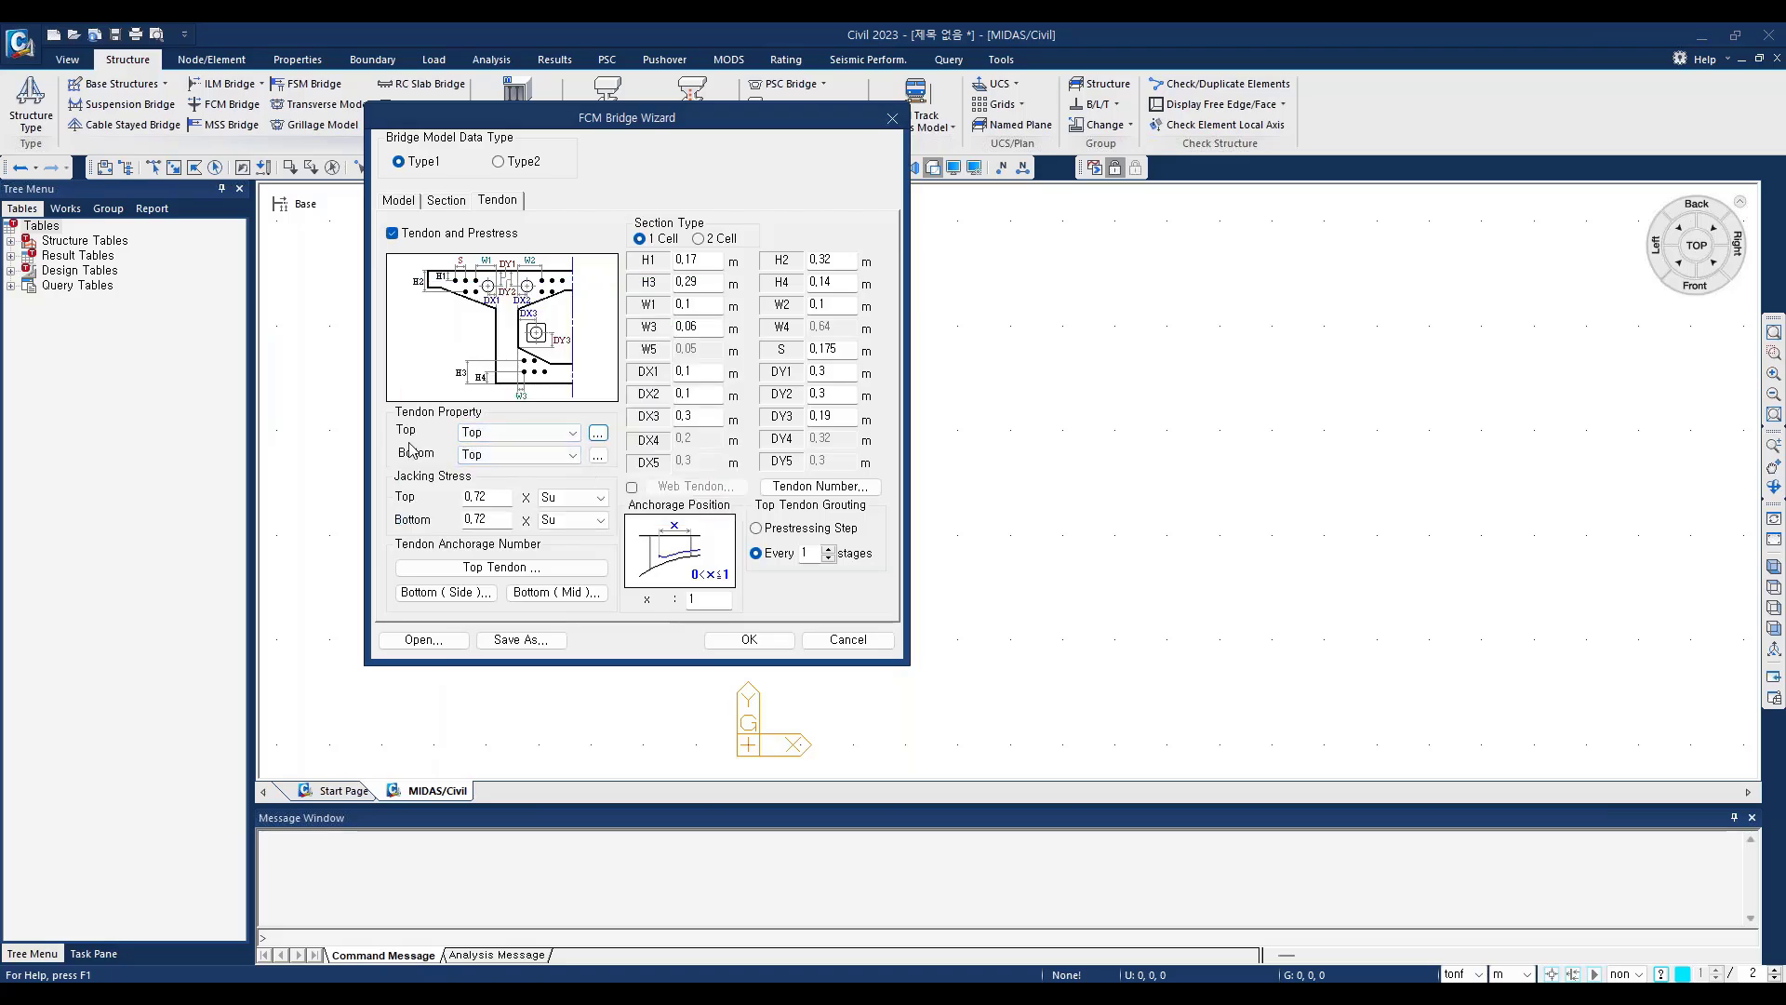
{"action": "left_click", "coordinate": [521, 454]}
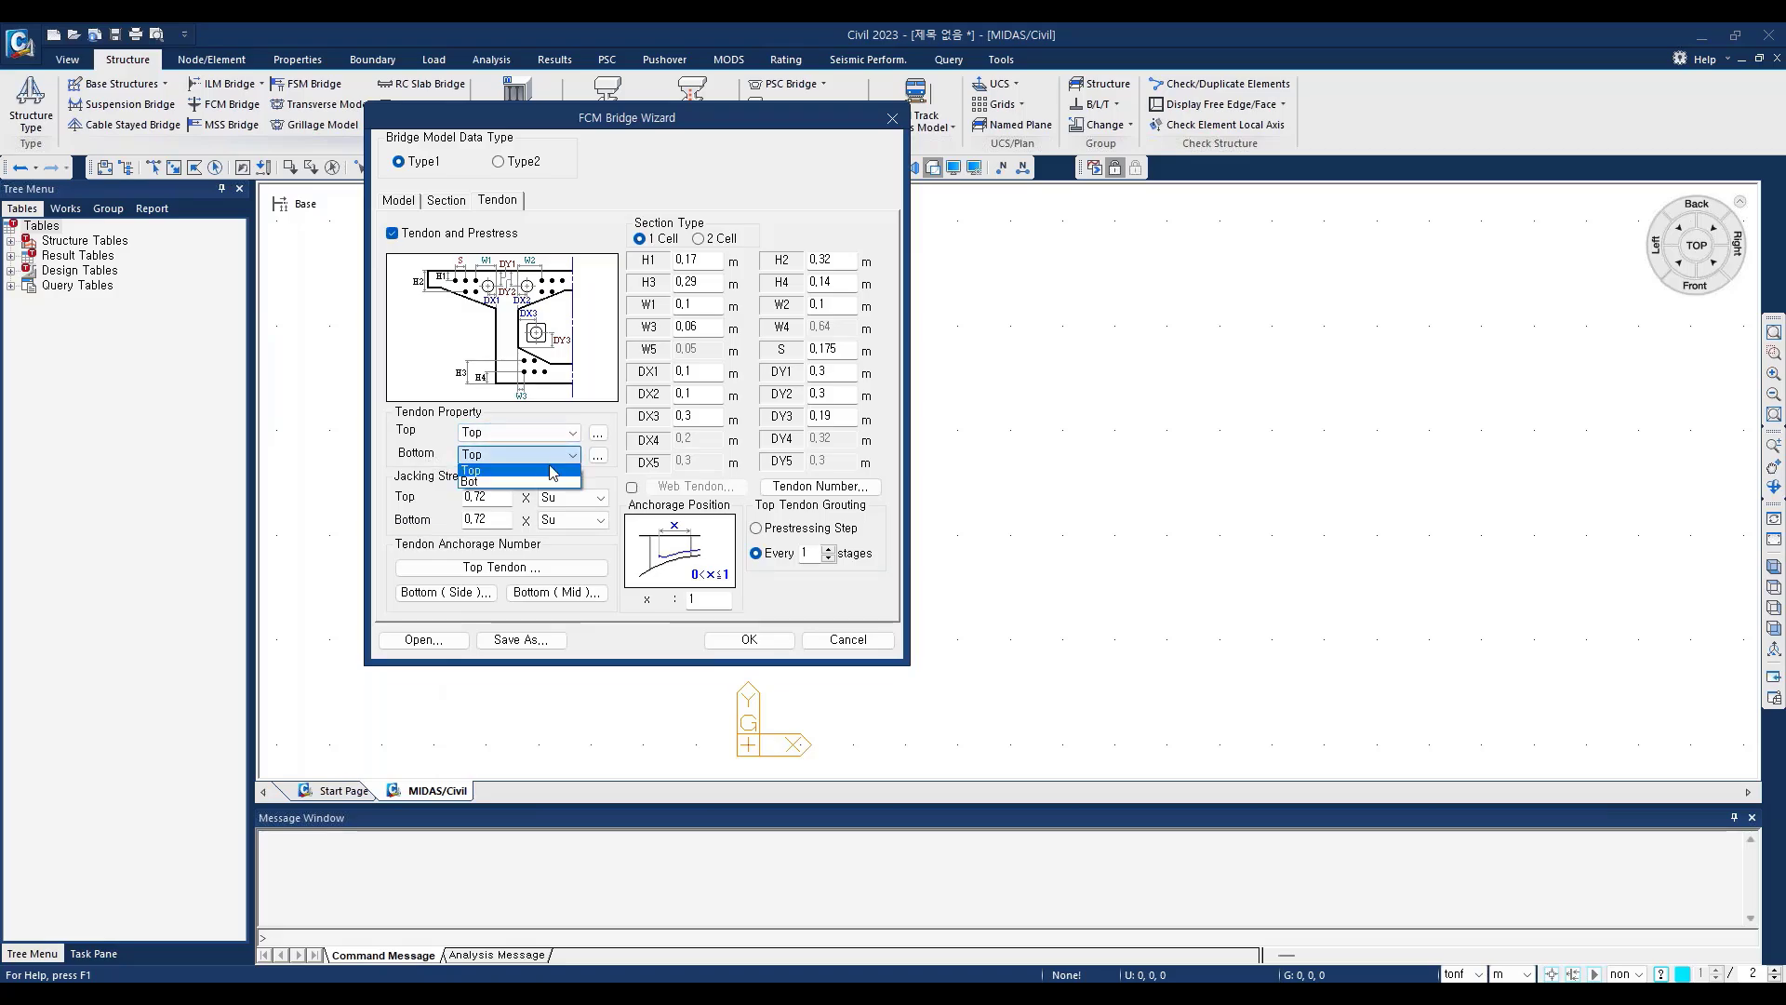
{"action": "left_click", "coordinate": [533, 482]}
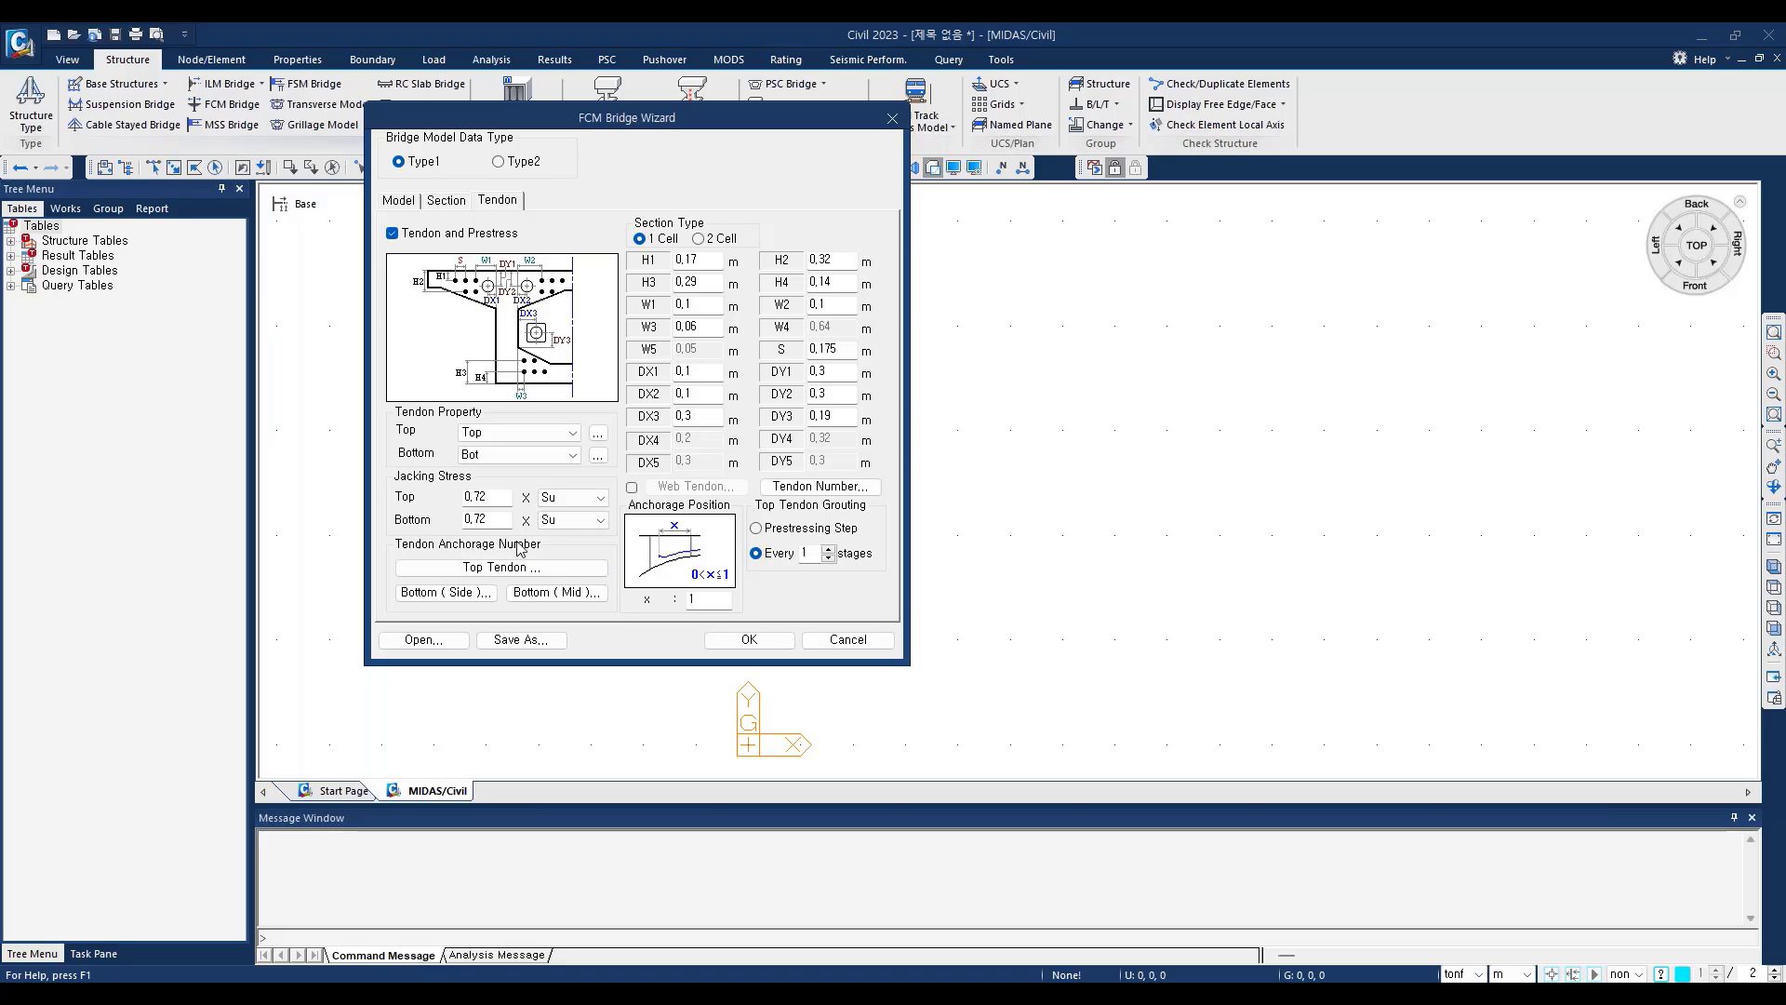
Step: Review the top tendon anchorage numbers for the pier table and the individual segments
{"action": "left_click", "coordinate": [482, 574]}
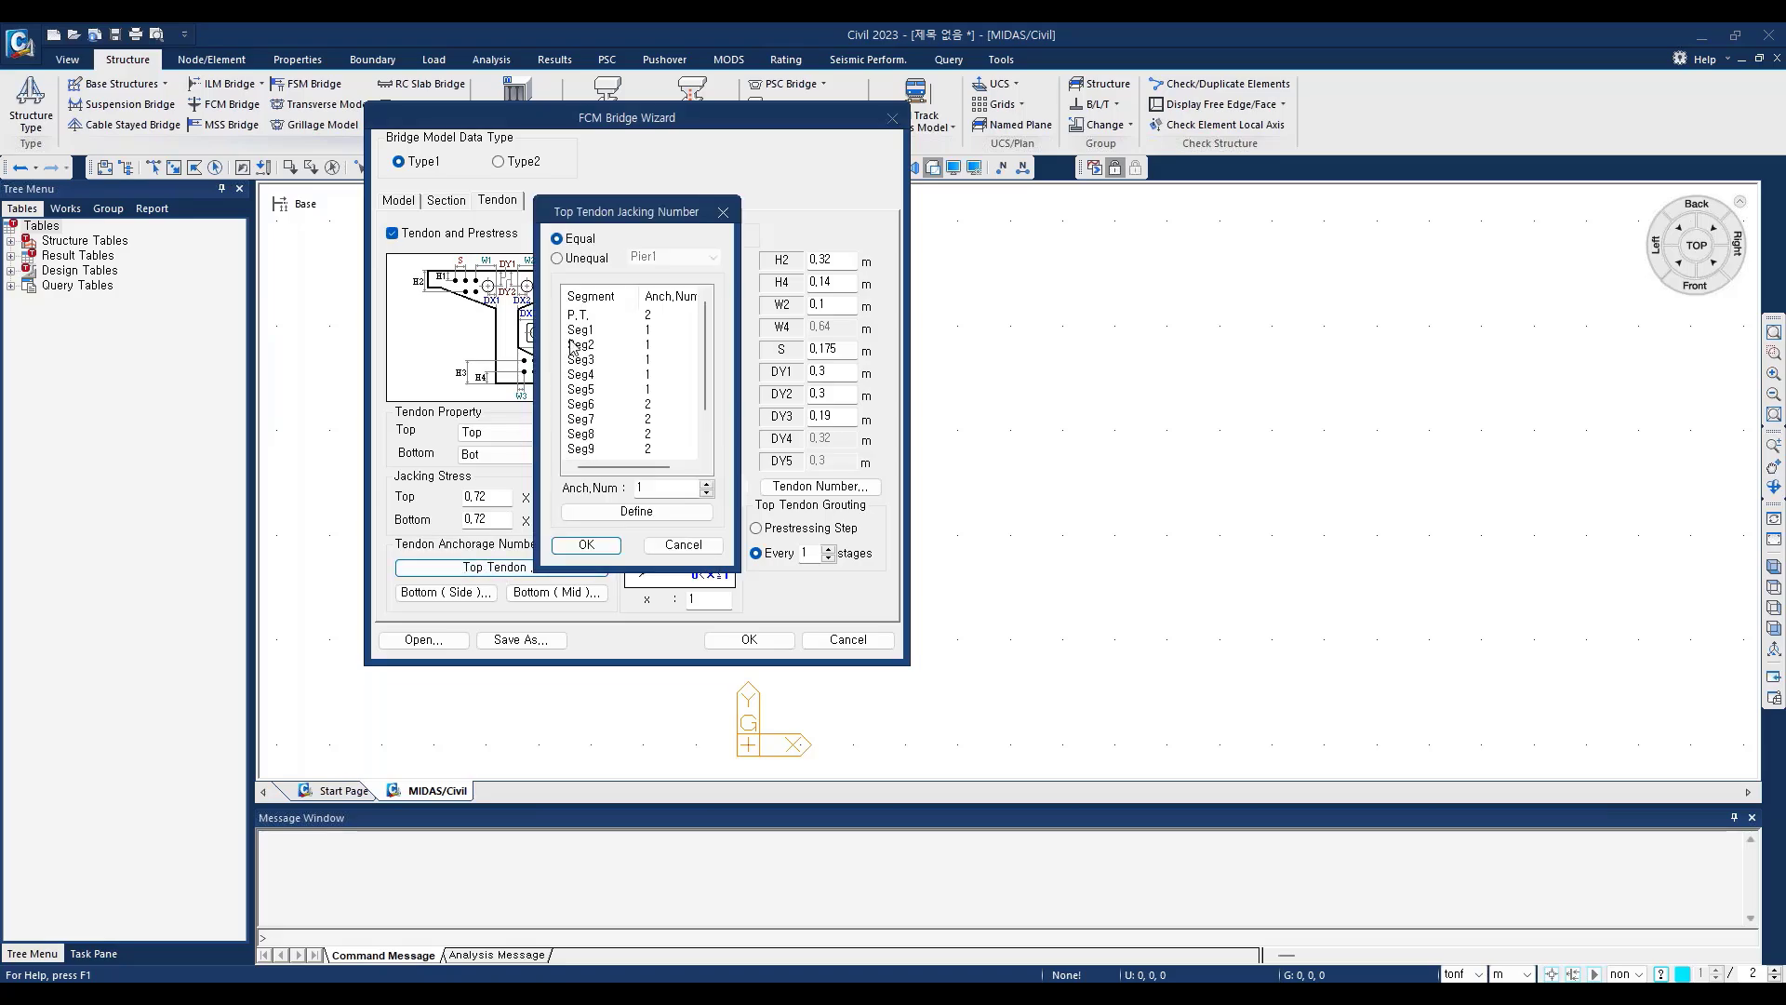
{"action": "mouse_move", "coordinate": [703, 362]}
{"action": "left_mouse_down"}
{"action": "mouse_move", "coordinate": [707, 421]}
{"action": "mouse_move", "coordinate": [704, 352]}
{"action": "left_mouse_up"}
{"action": "left_click", "coordinate": [588, 318]}
{"action": "left_click", "coordinate": [587, 331]}
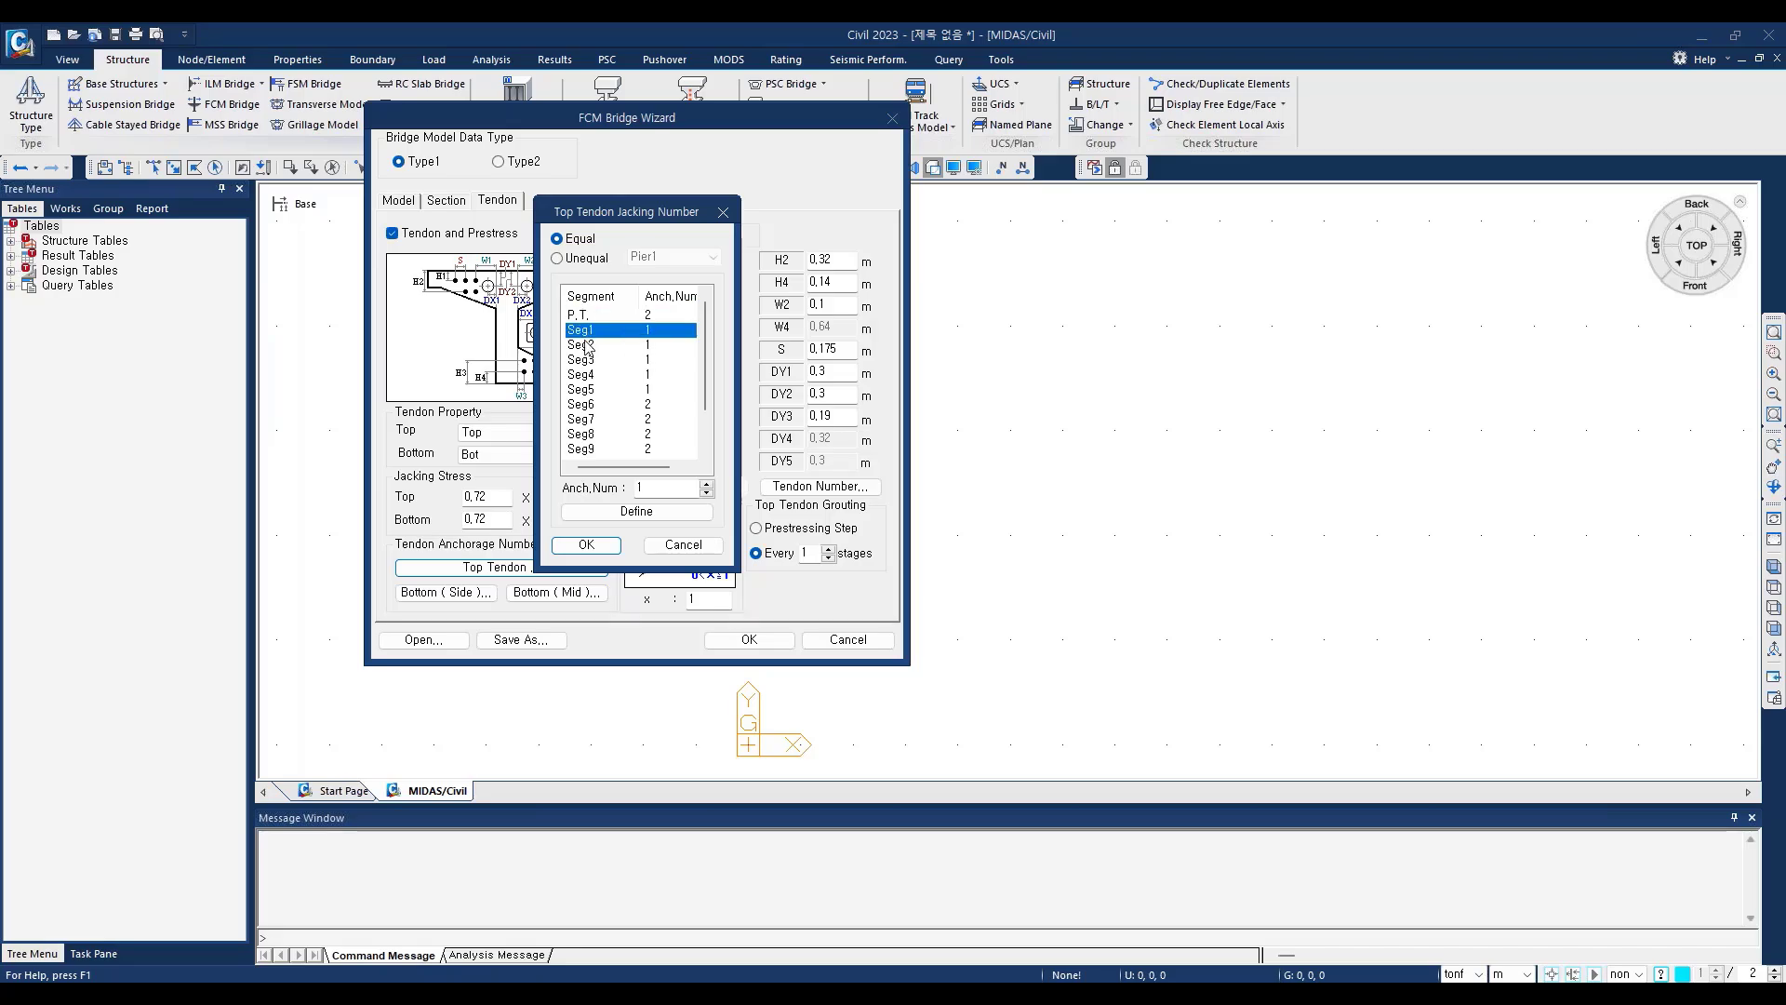
{"action": "left_click", "coordinate": [589, 345]}
{"action": "left_click", "coordinate": [589, 360]}
{"action": "left_click", "coordinate": [580, 391]}
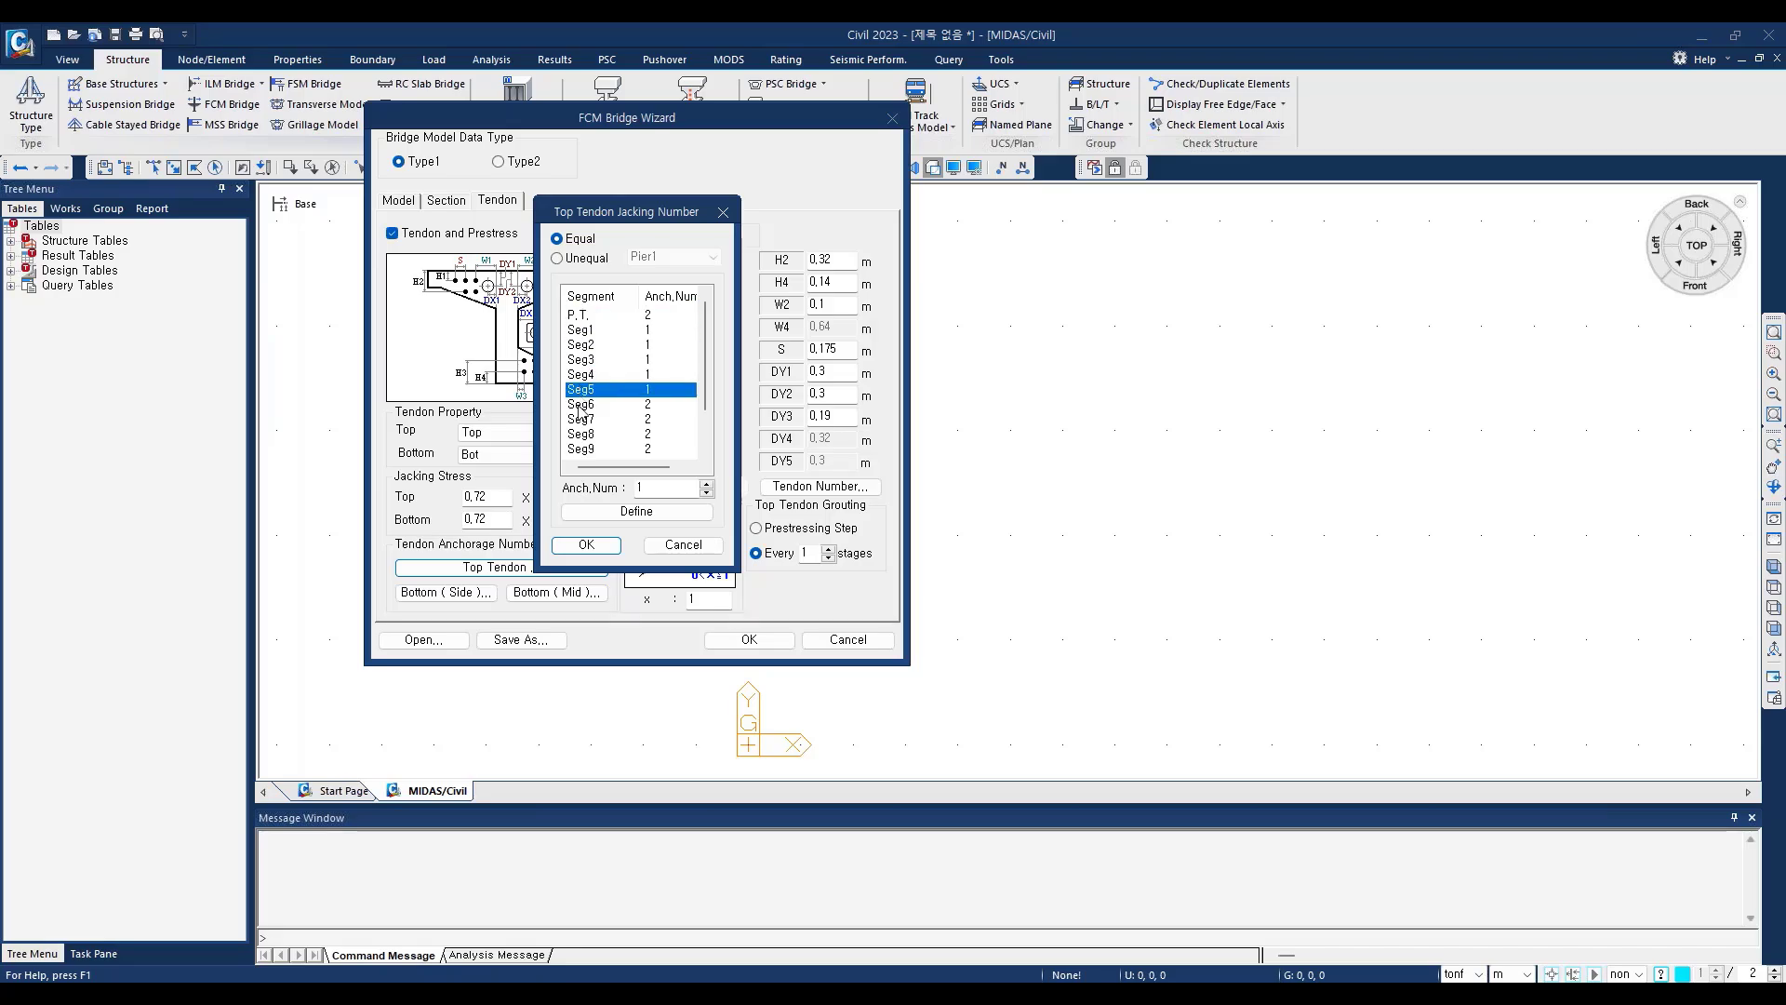
{"action": "left_click", "coordinate": [581, 405]}
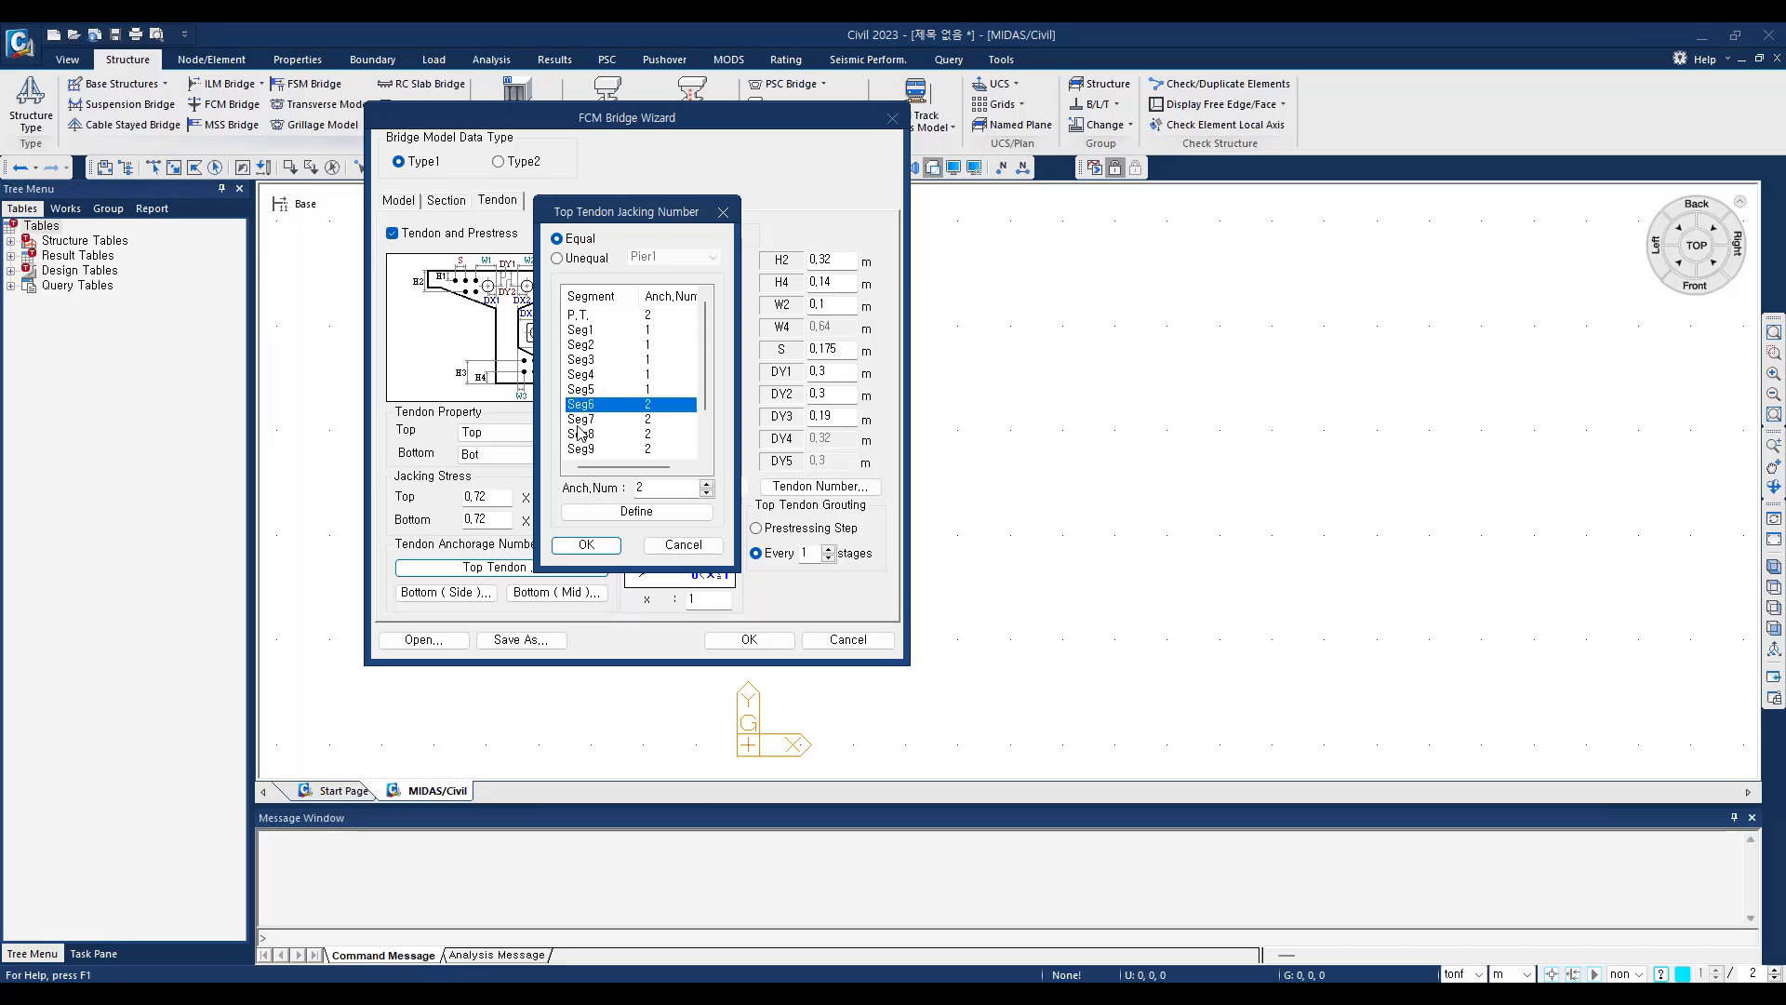
{"action": "left_click", "coordinate": [580, 331]}
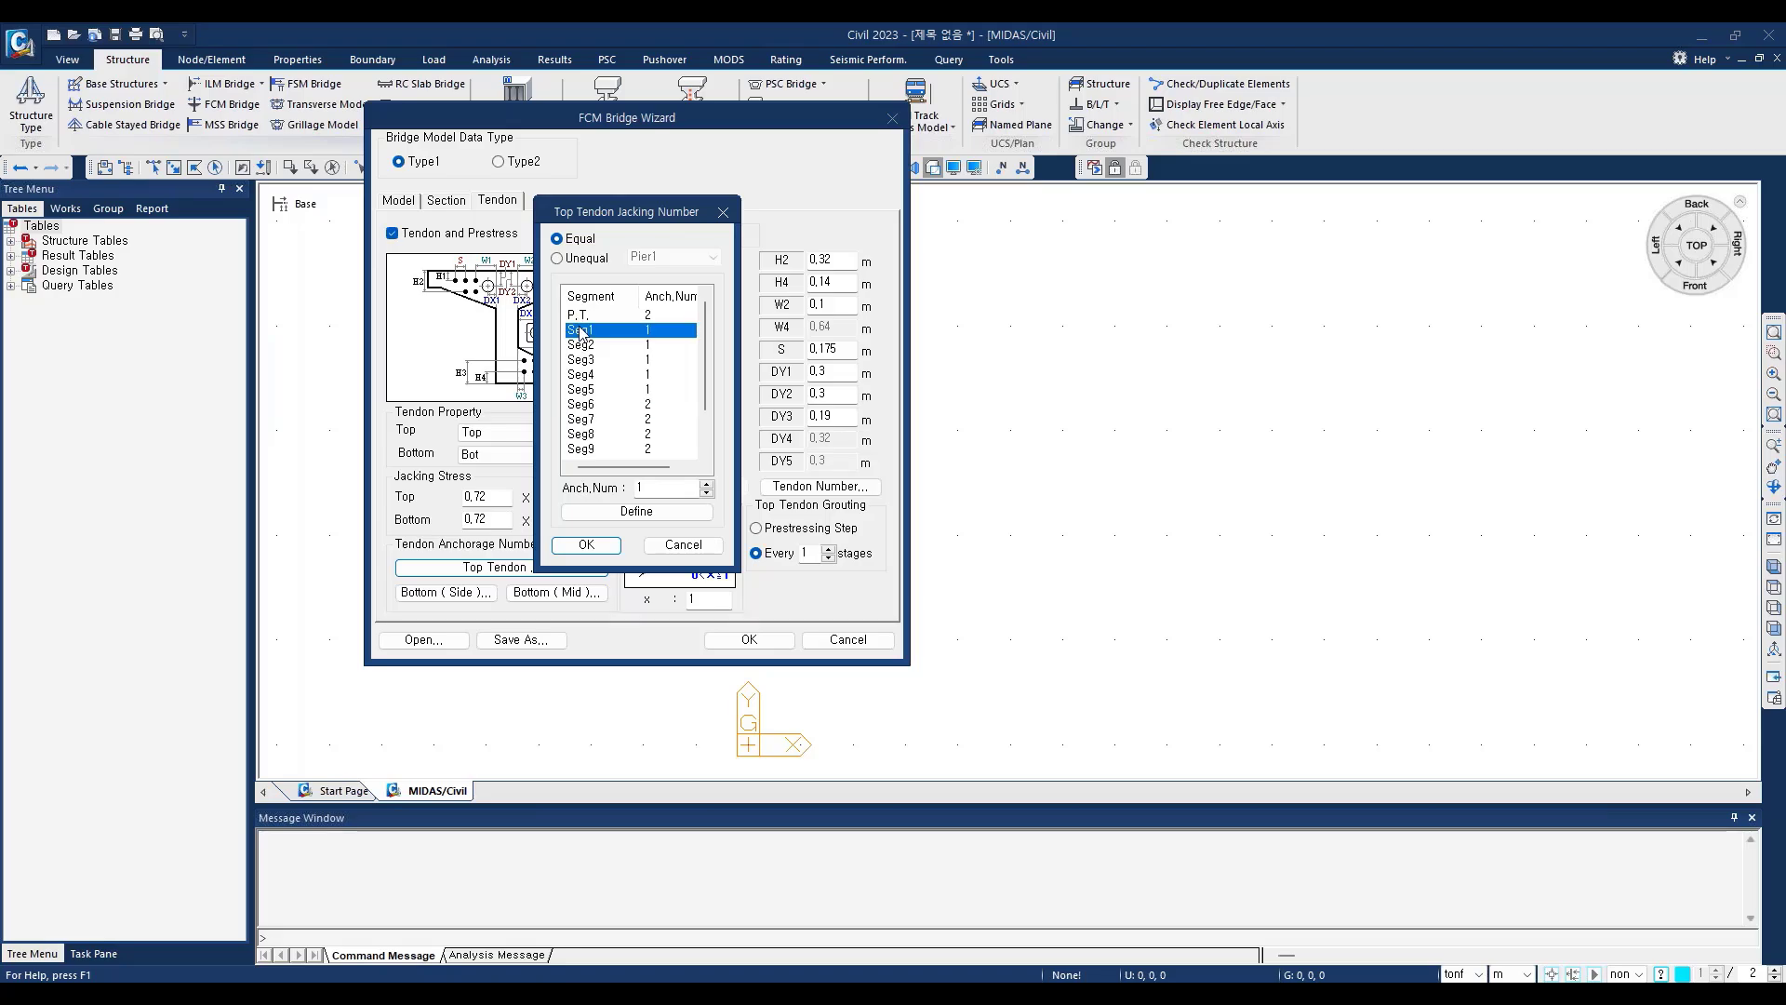
{"action": "left_click", "coordinate": [641, 487]}
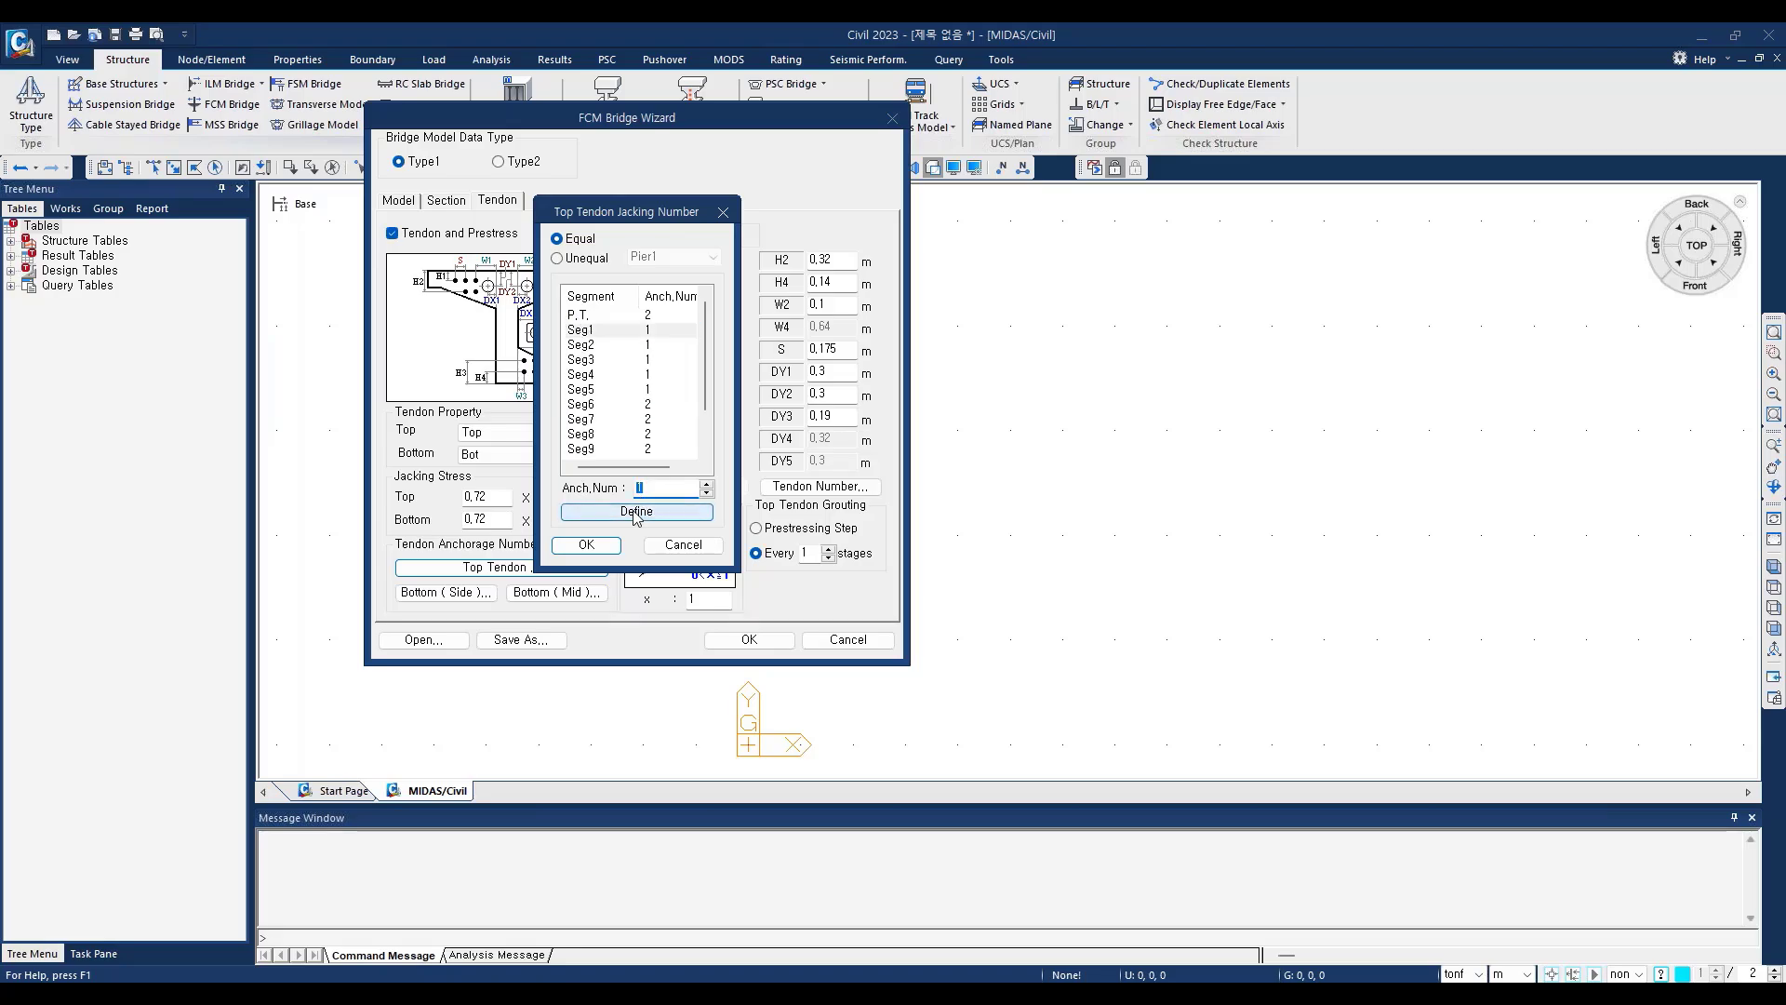
Step: Try an anchorage number of 2 for Seg2 in the top tendon list, and restore it to 1
{"action": "left_click", "coordinate": [652, 346]}
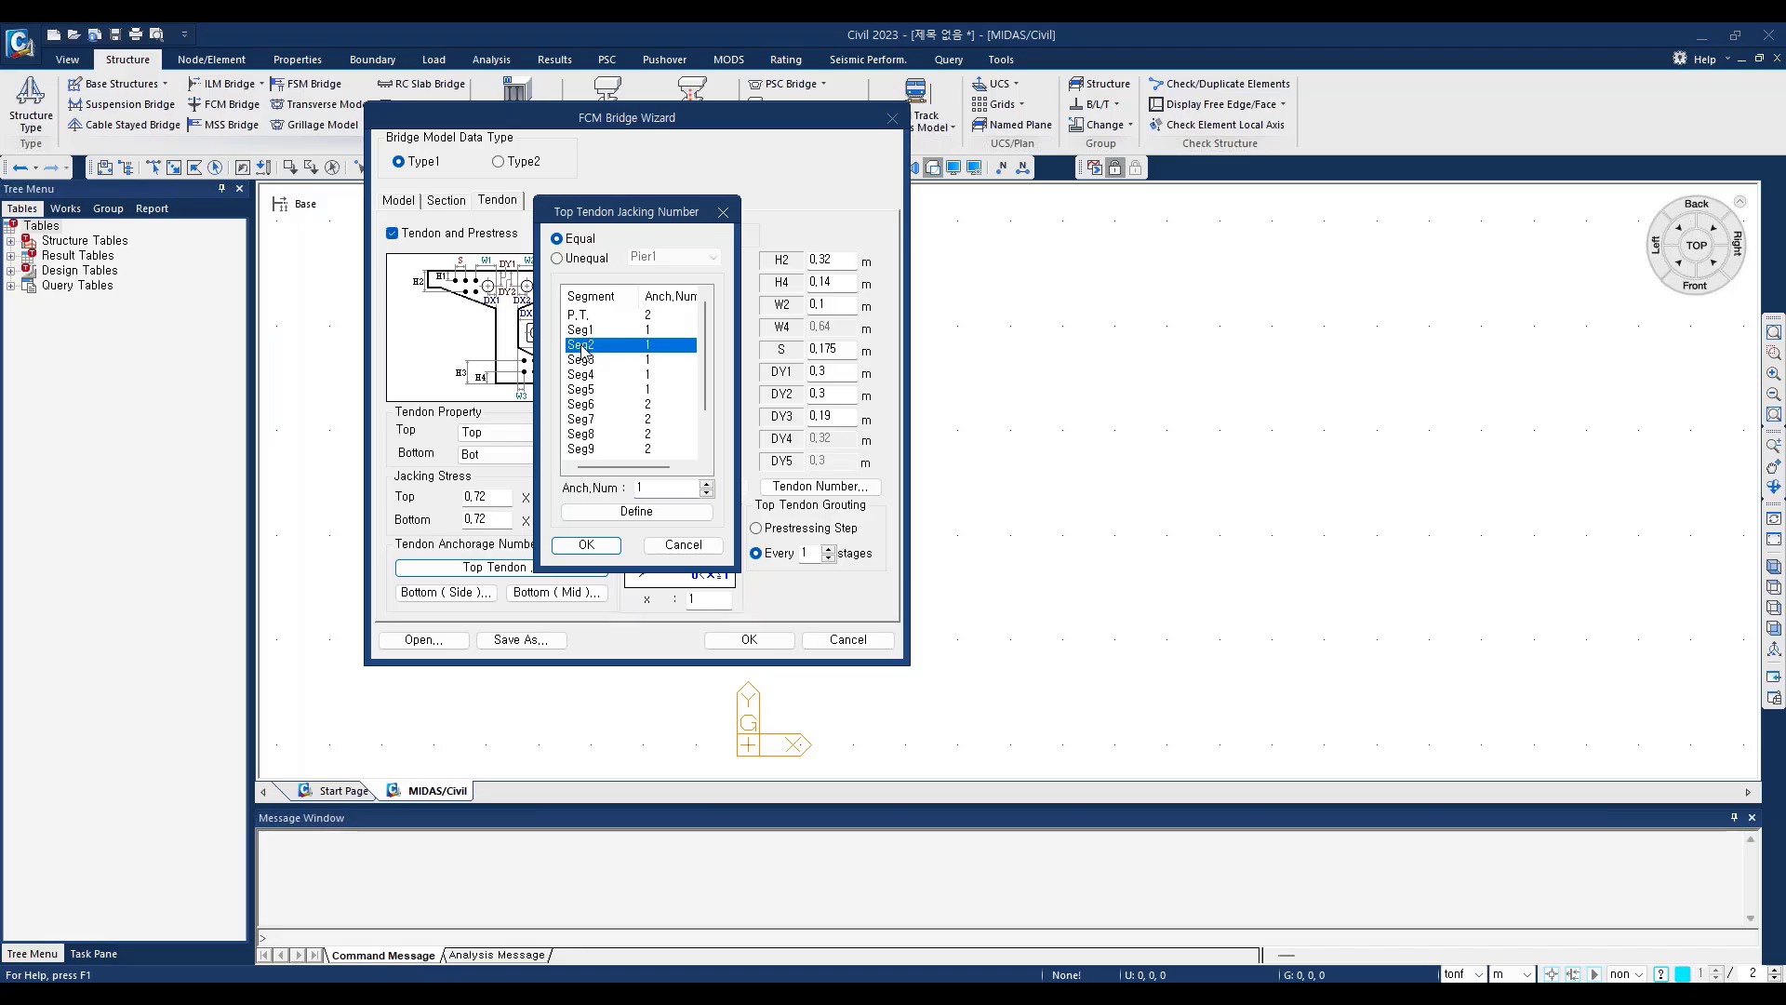
{"action": "left_click", "coordinate": [636, 488]}
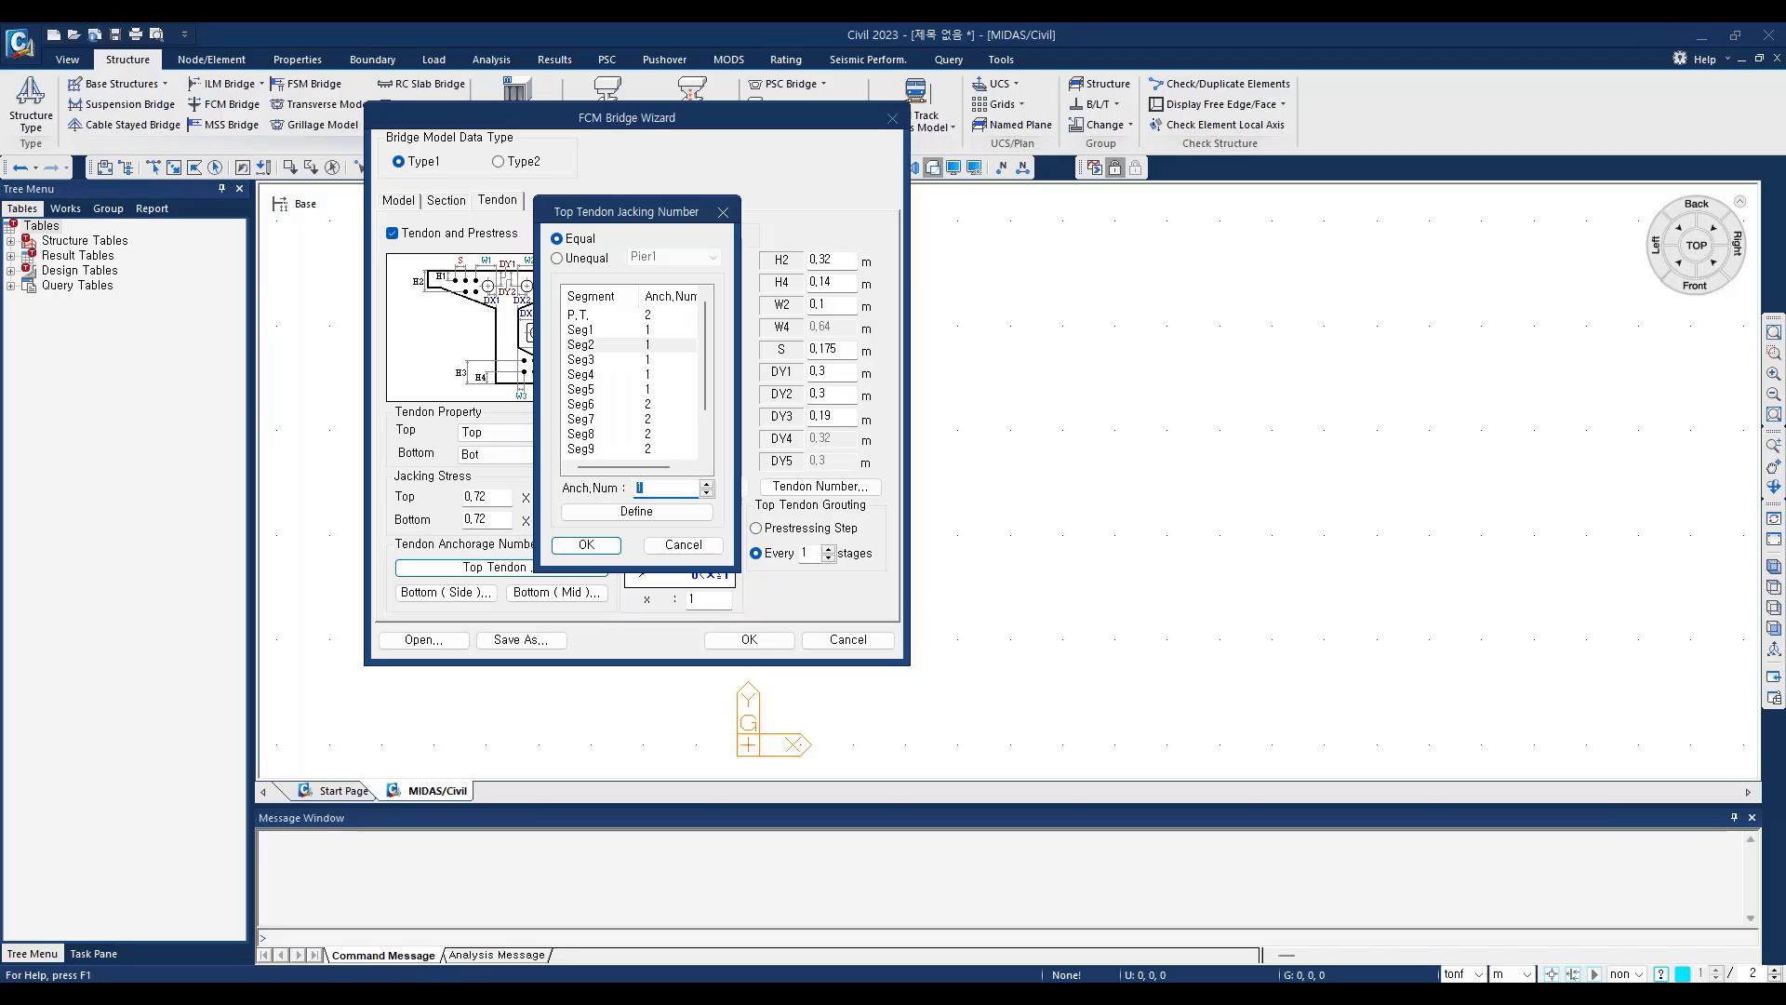
{"action": "left_click", "coordinate": [637, 512]}
{"action": "left_click", "coordinate": [636, 347]}
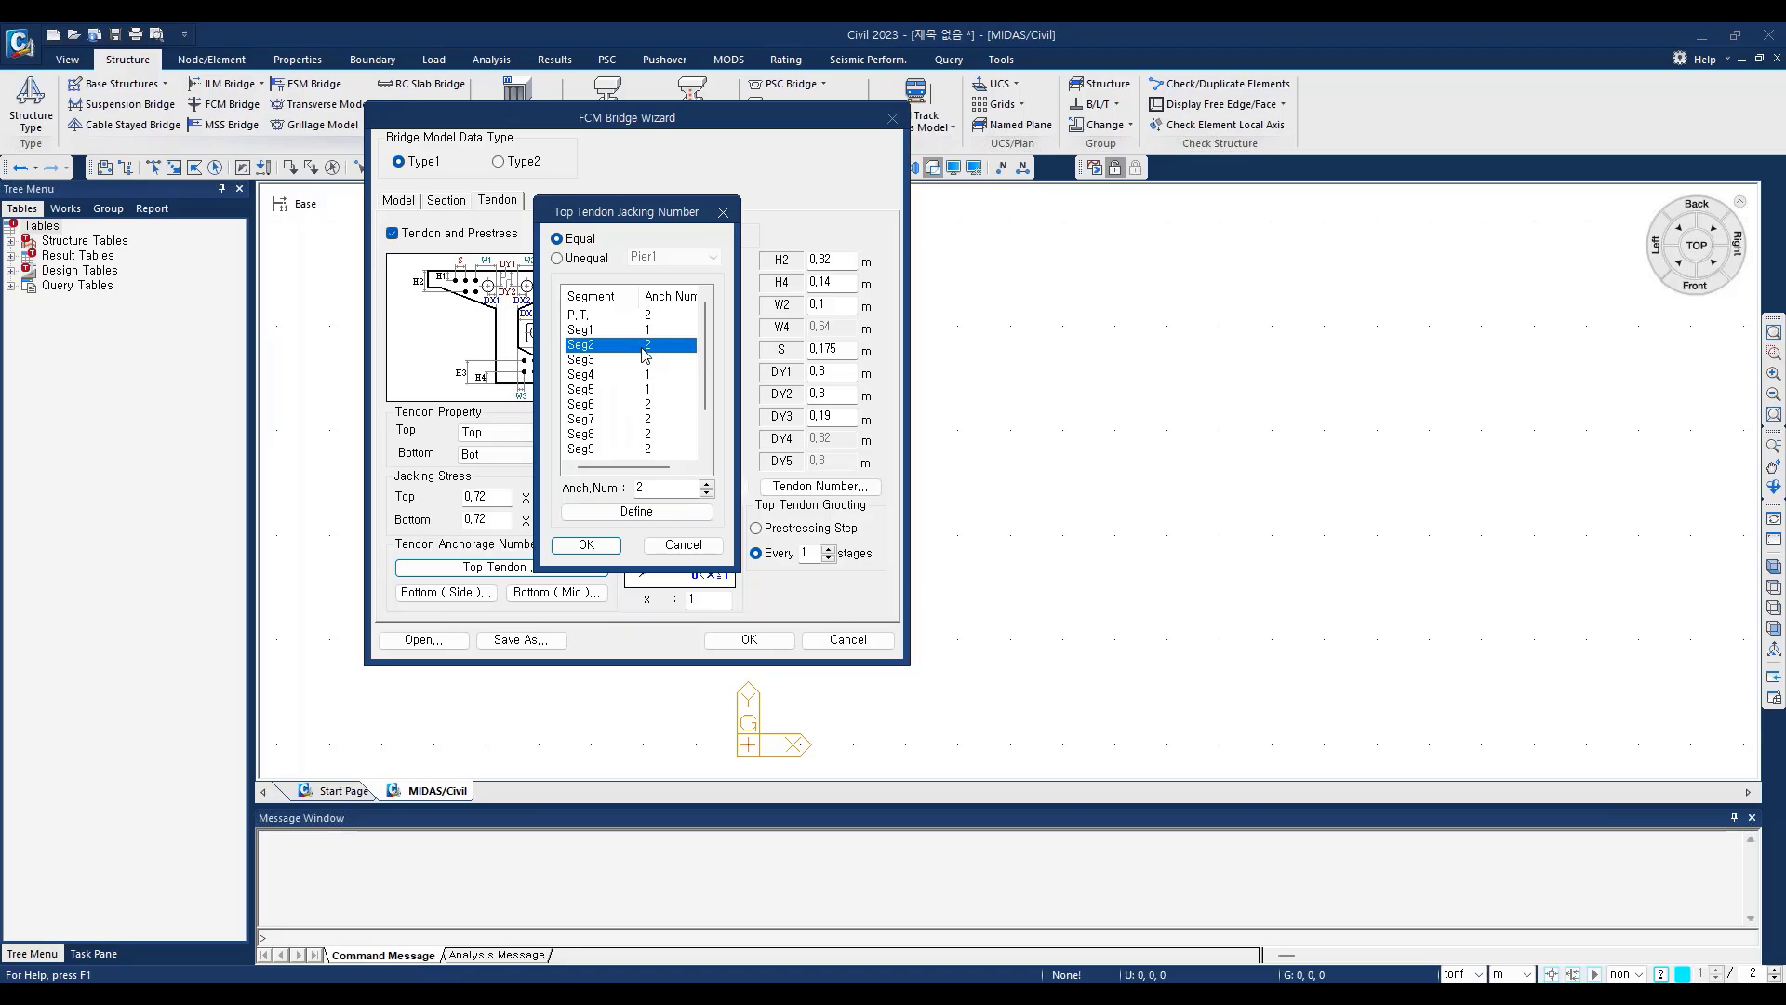
{"action": "left_click", "coordinate": [636, 487]}
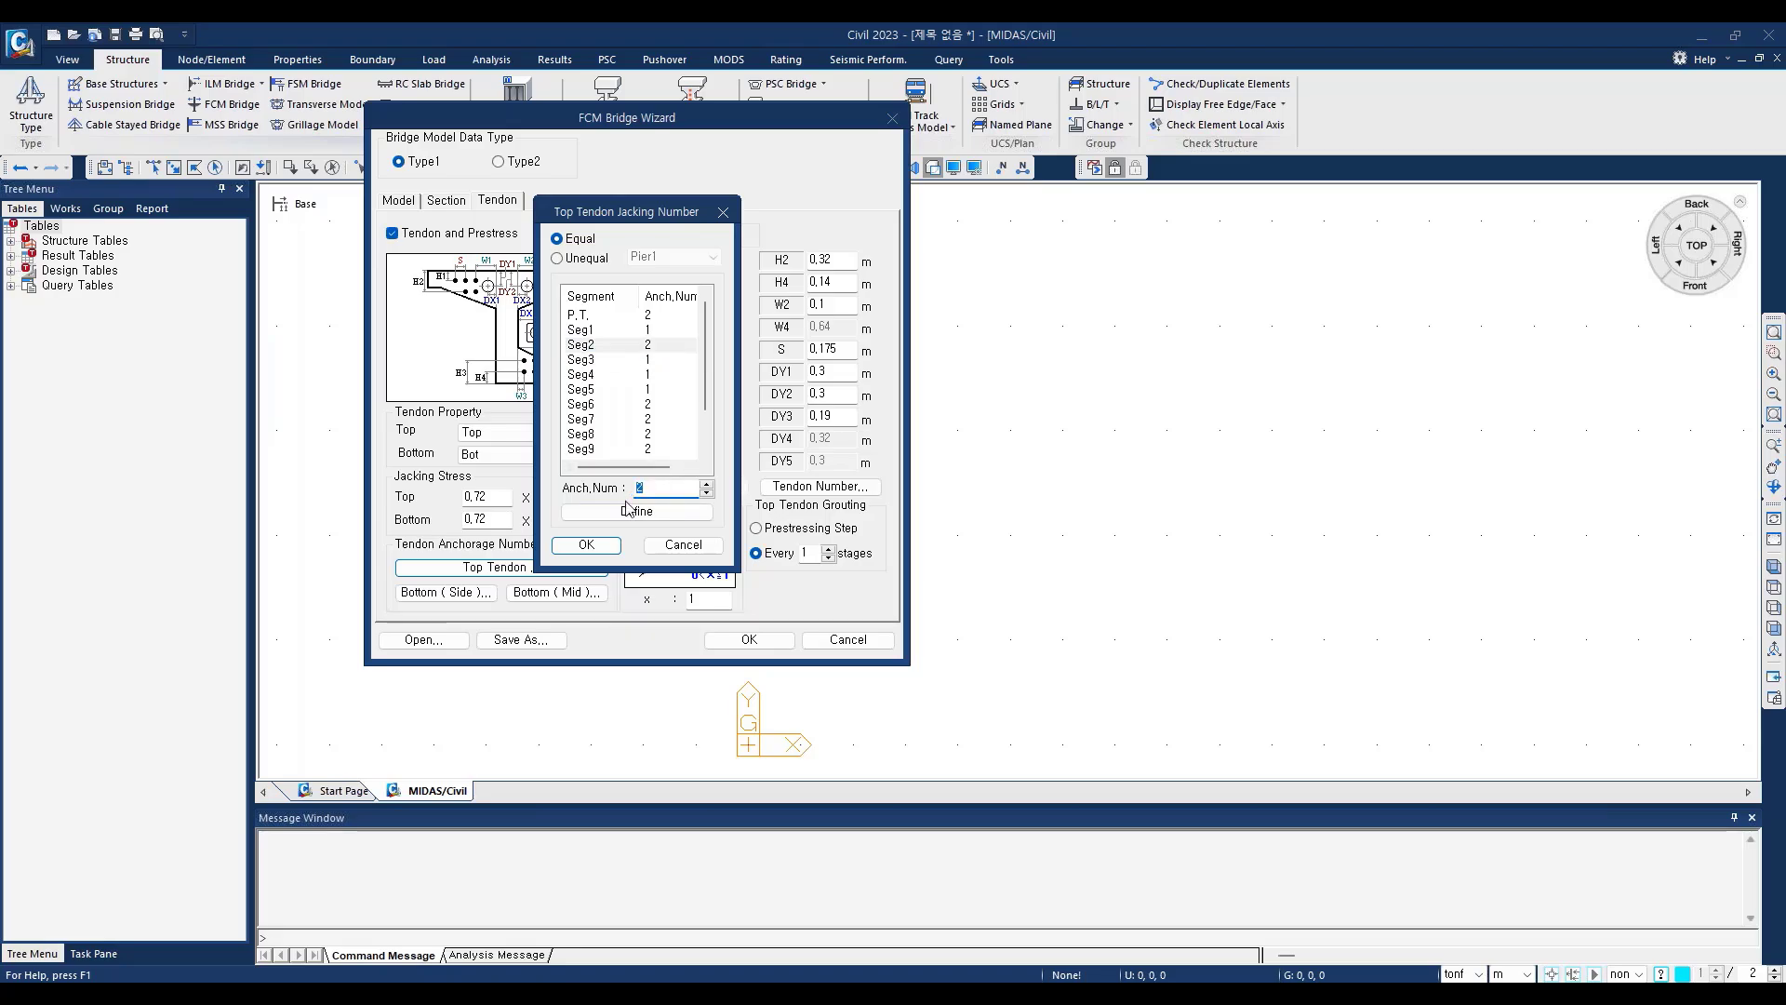
{"action": "type", "text": "1"}
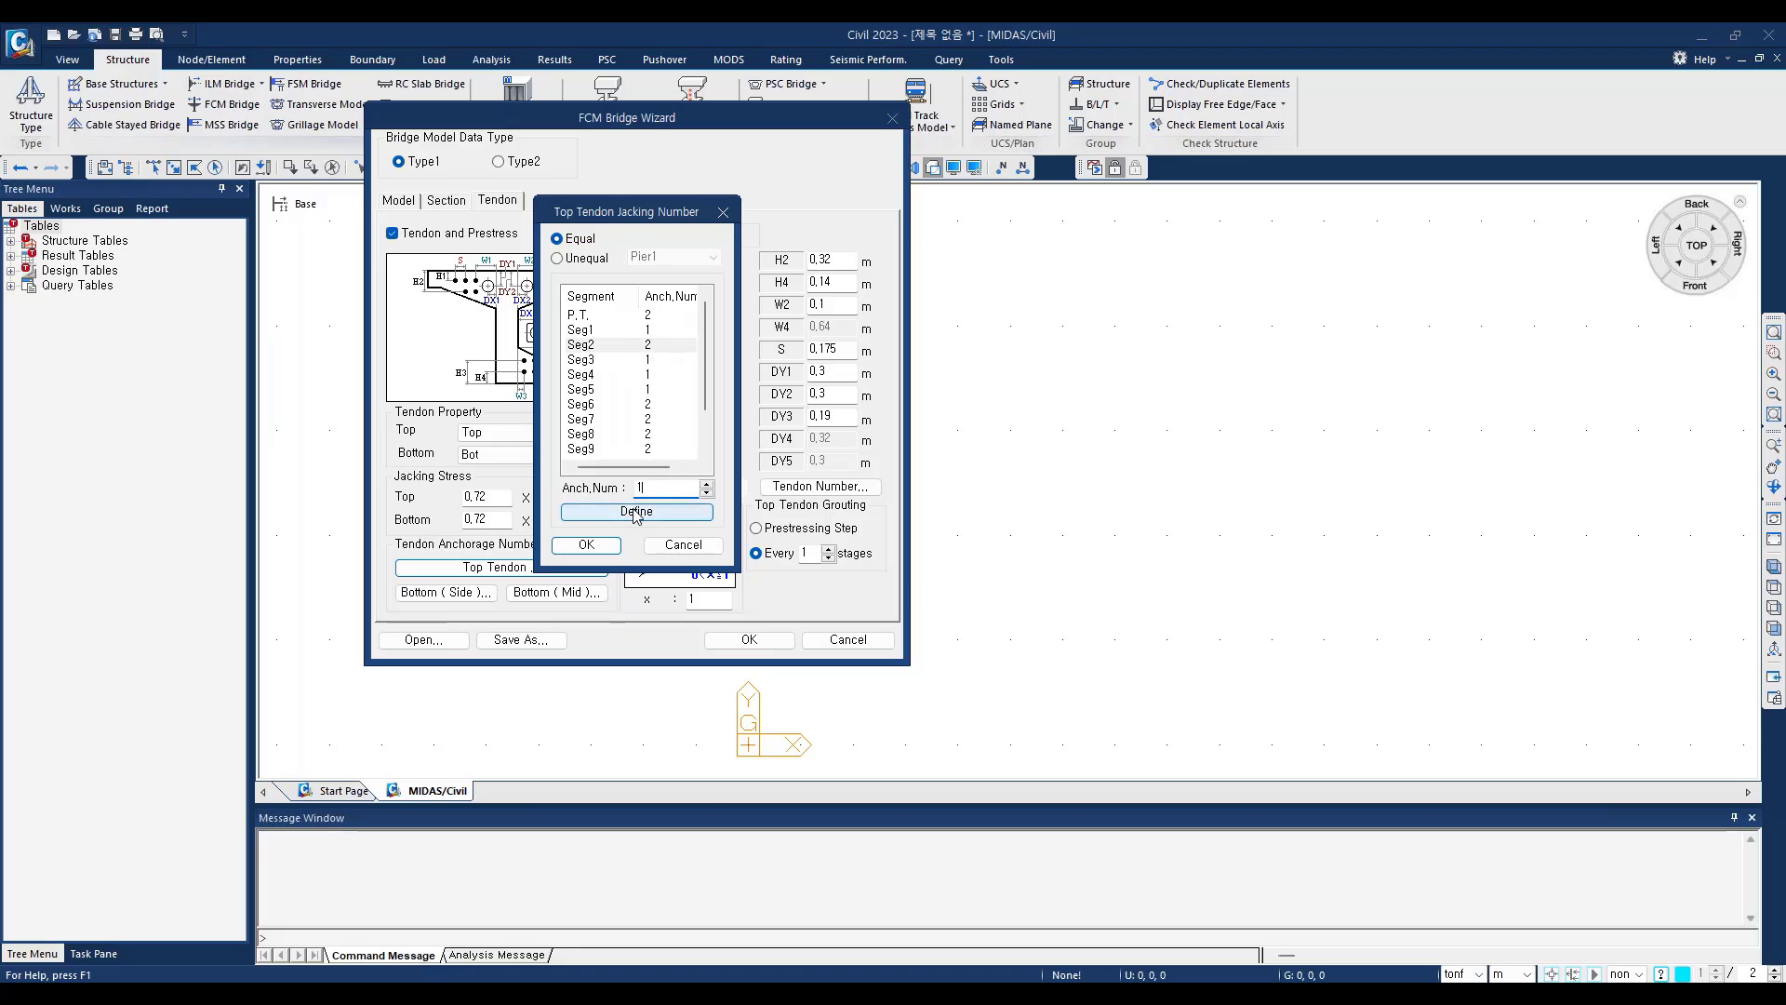
{"action": "left_click", "coordinate": [636, 511]}
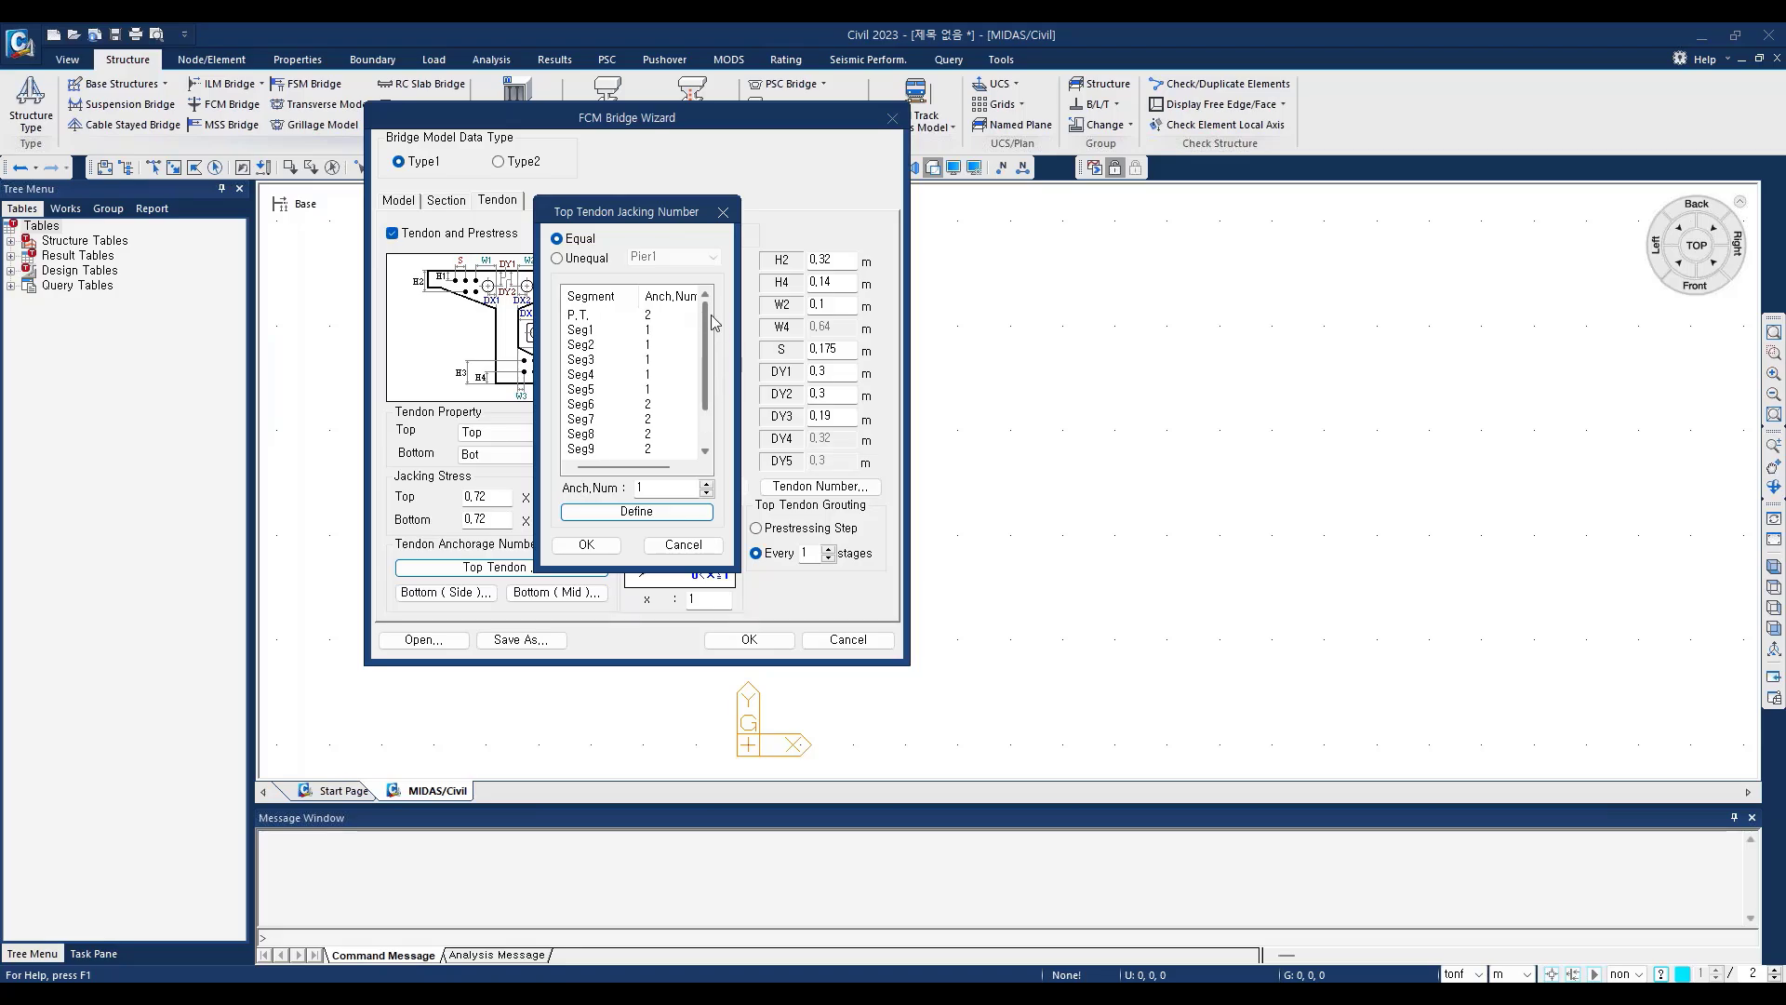
{"action": "scroll", "coordinate": [693, 419], "scroll_direction": "down", "scroll_amount": 1}
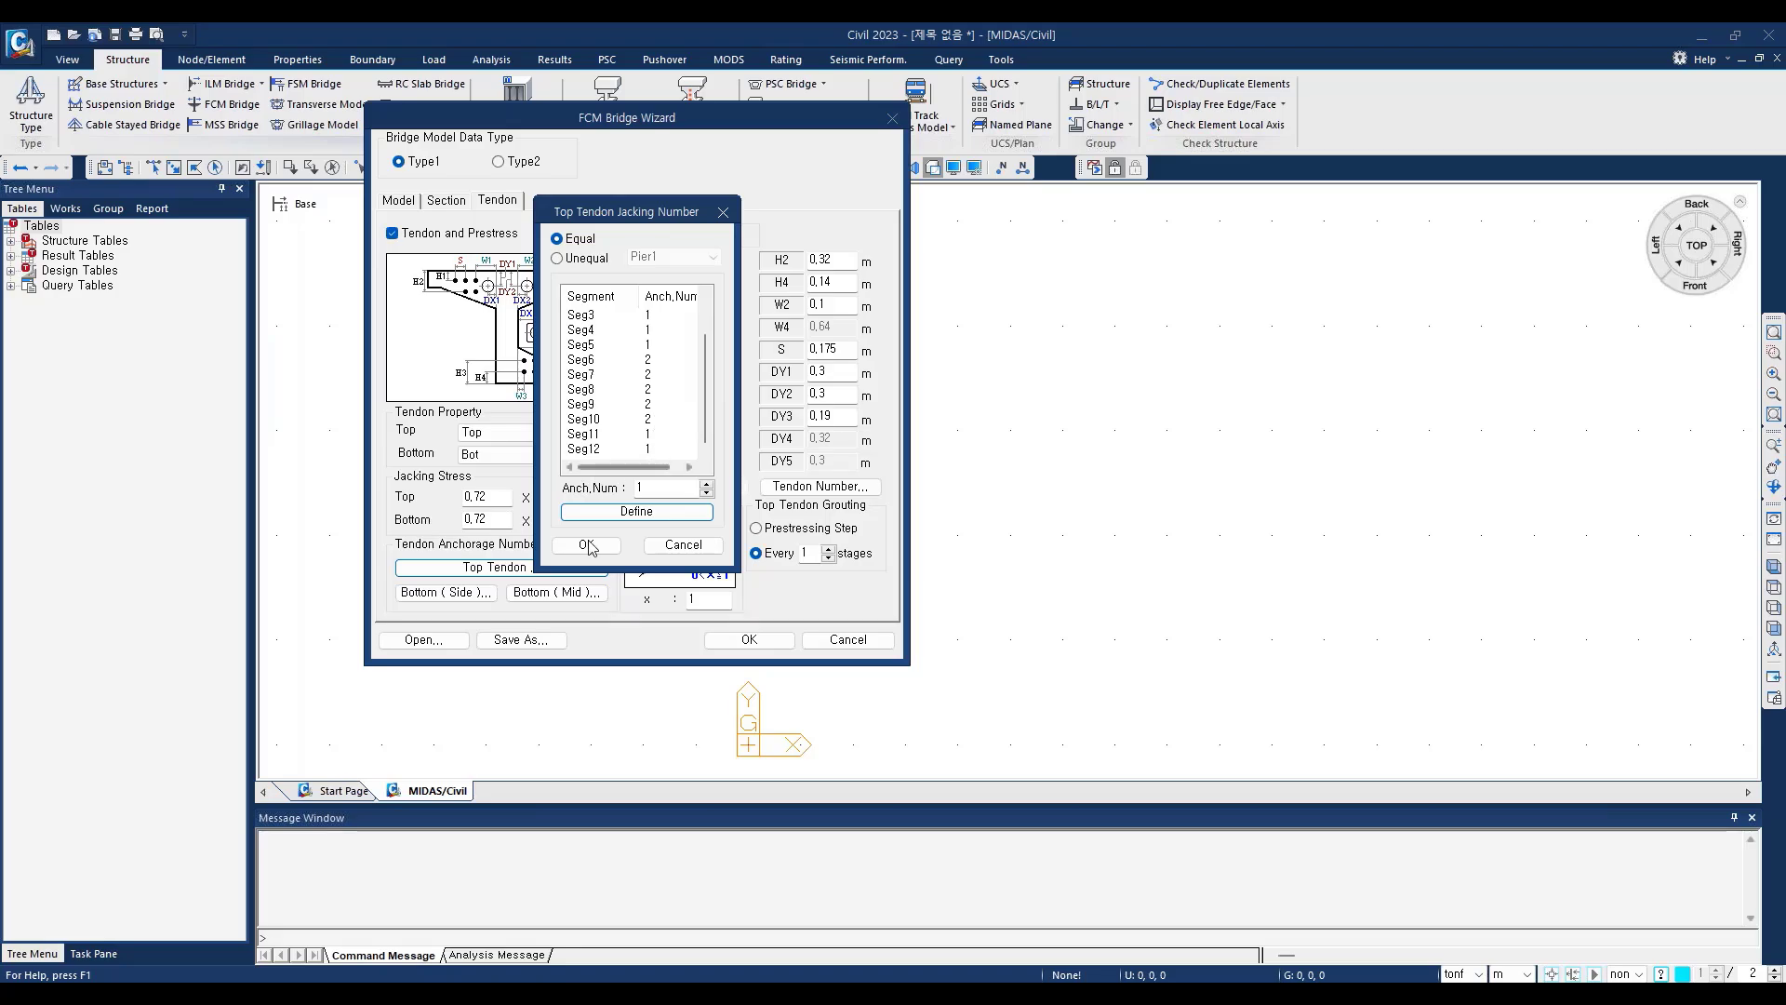
Step: Close the top tendon anchorage list and review the bottom side tendon anchorage numbers of the first six segments
{"action": "left_click", "coordinate": [722, 215]}
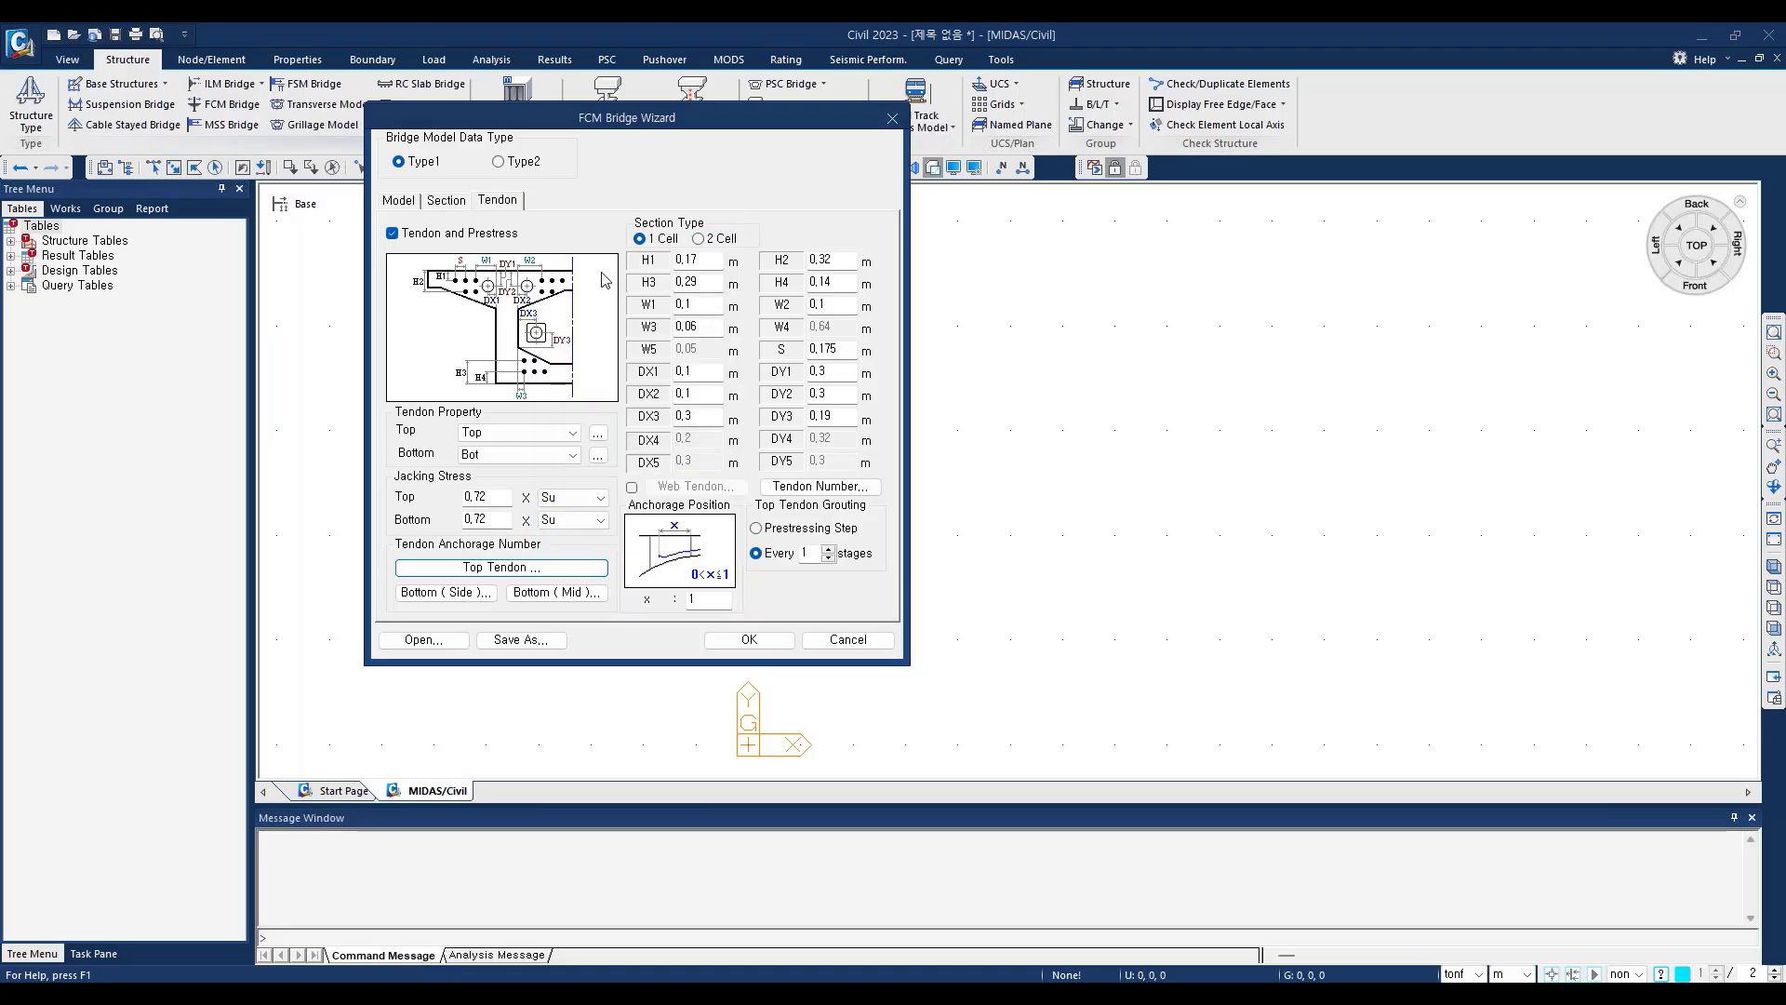
{"action": "left_click", "coordinate": [434, 596]}
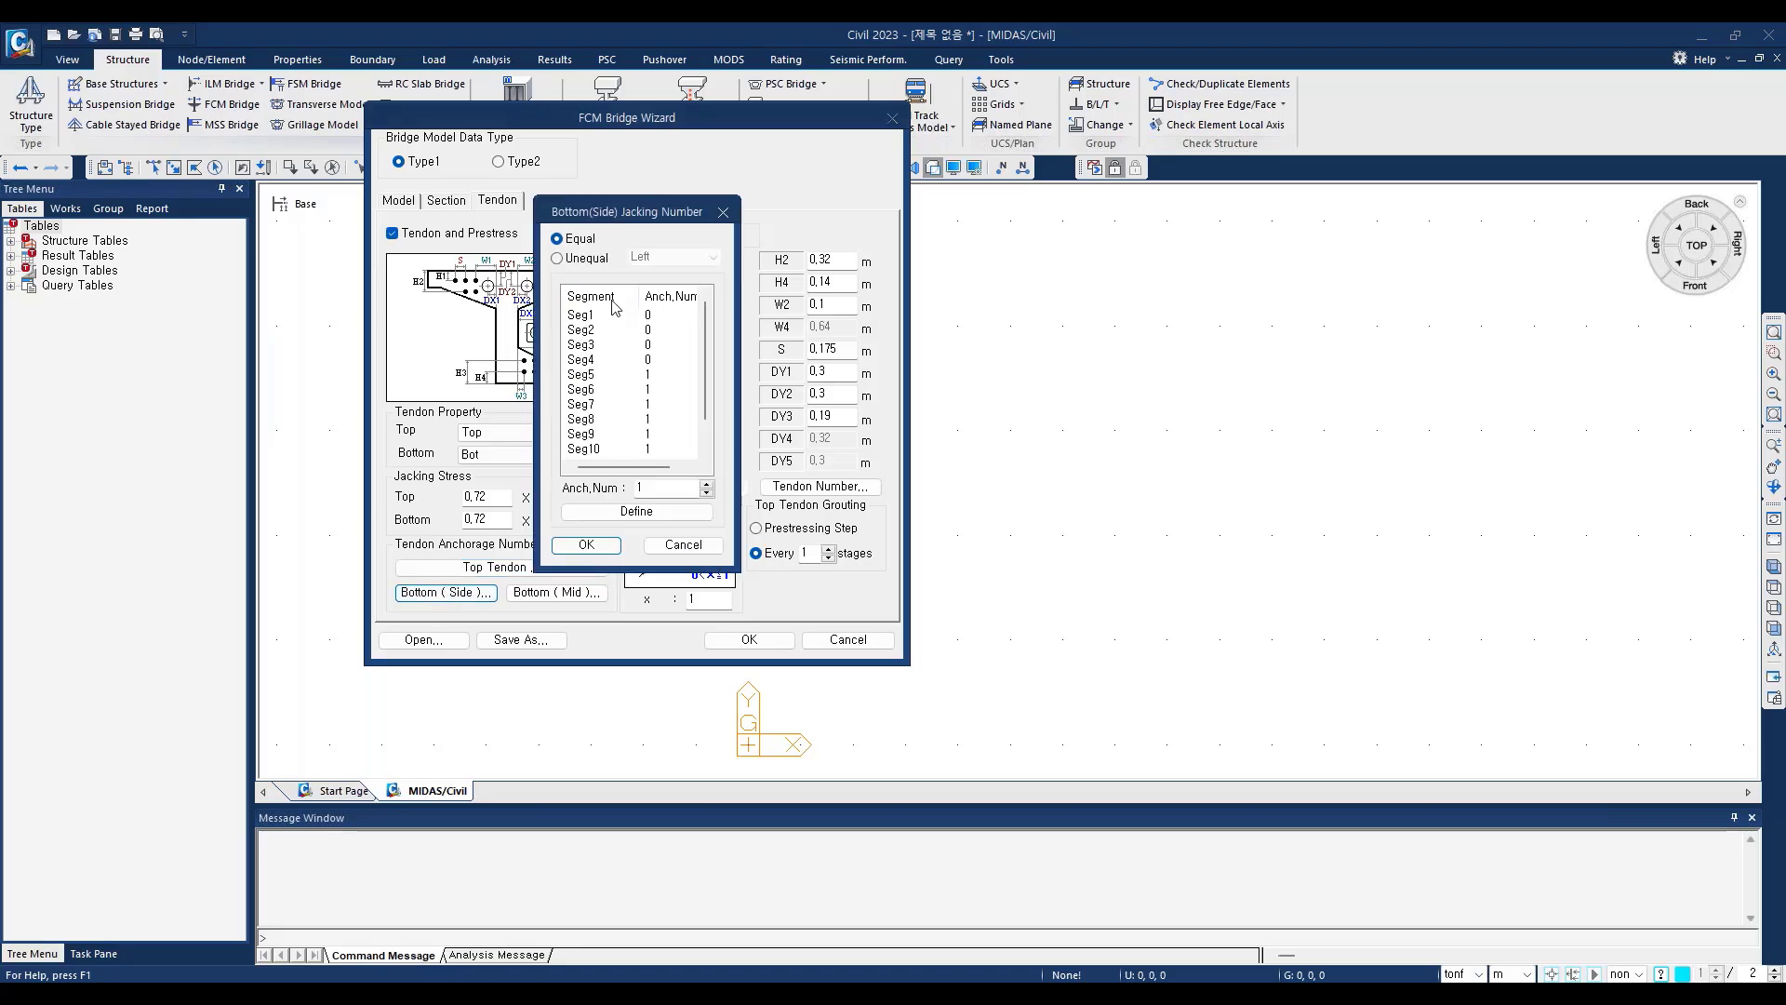
{"action": "left_click", "coordinate": [601, 330]}
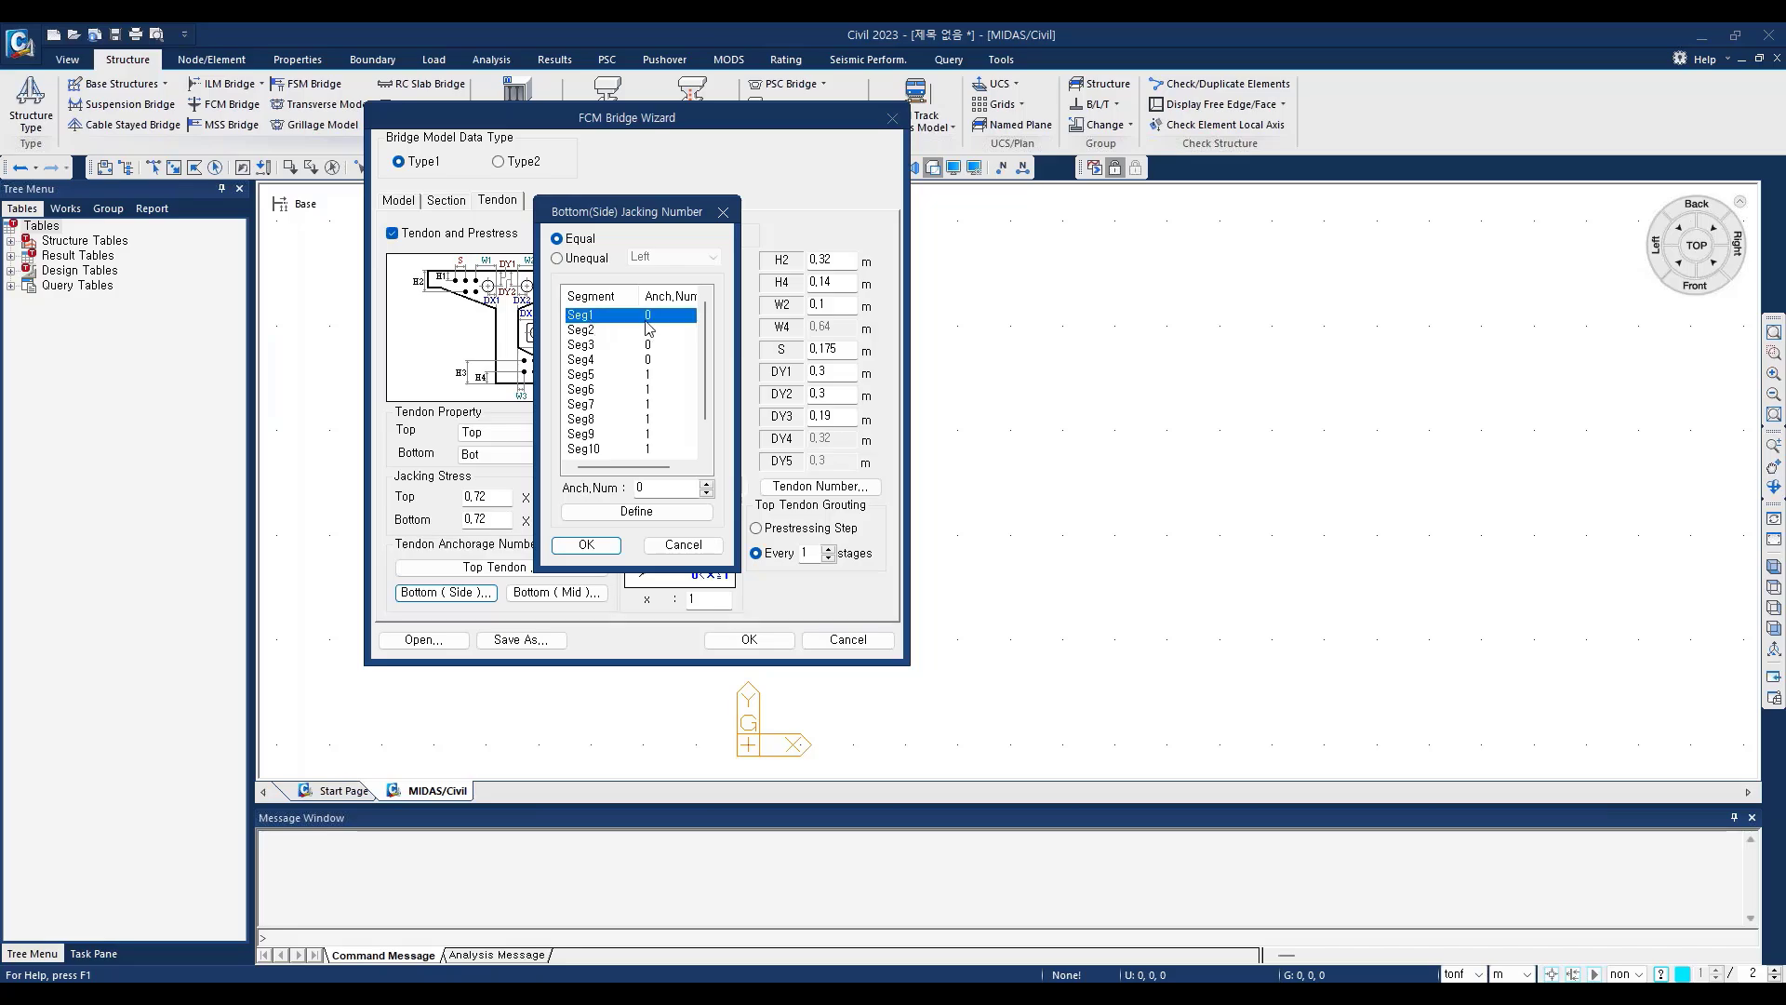
{"action": "left_click", "coordinate": [596, 345]}
{"action": "left_click", "coordinate": [598, 360]}
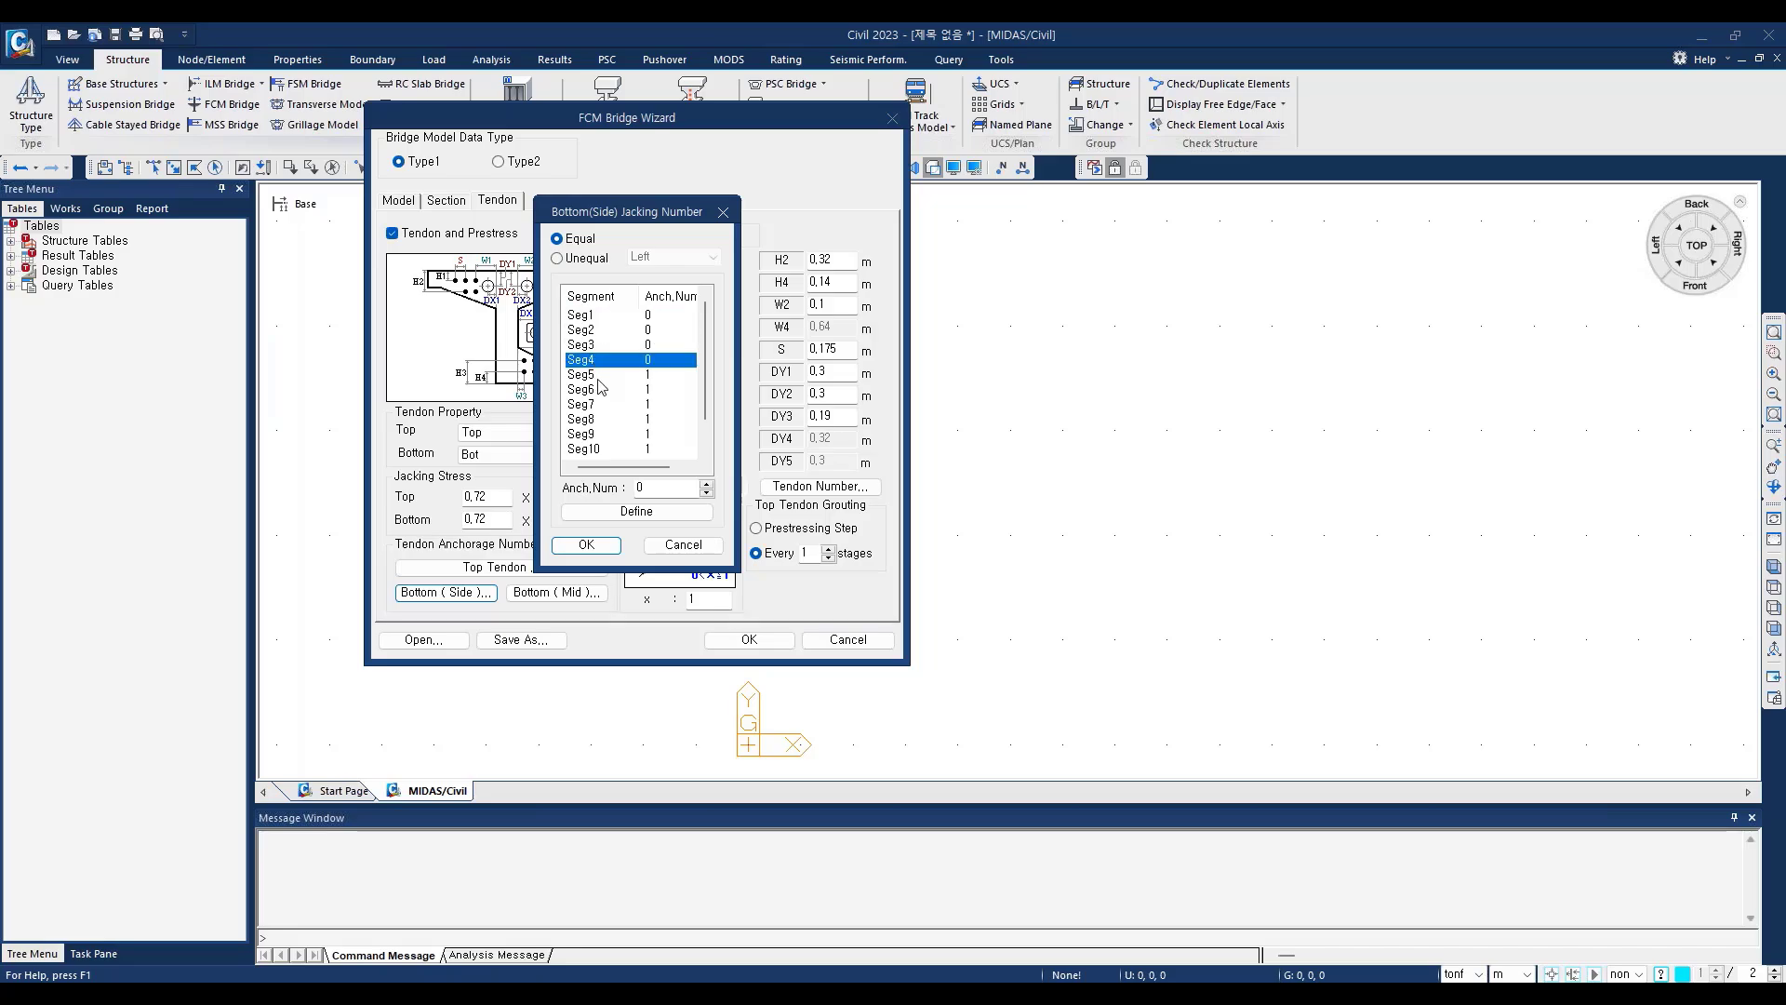
{"action": "left_click", "coordinate": [597, 390]}
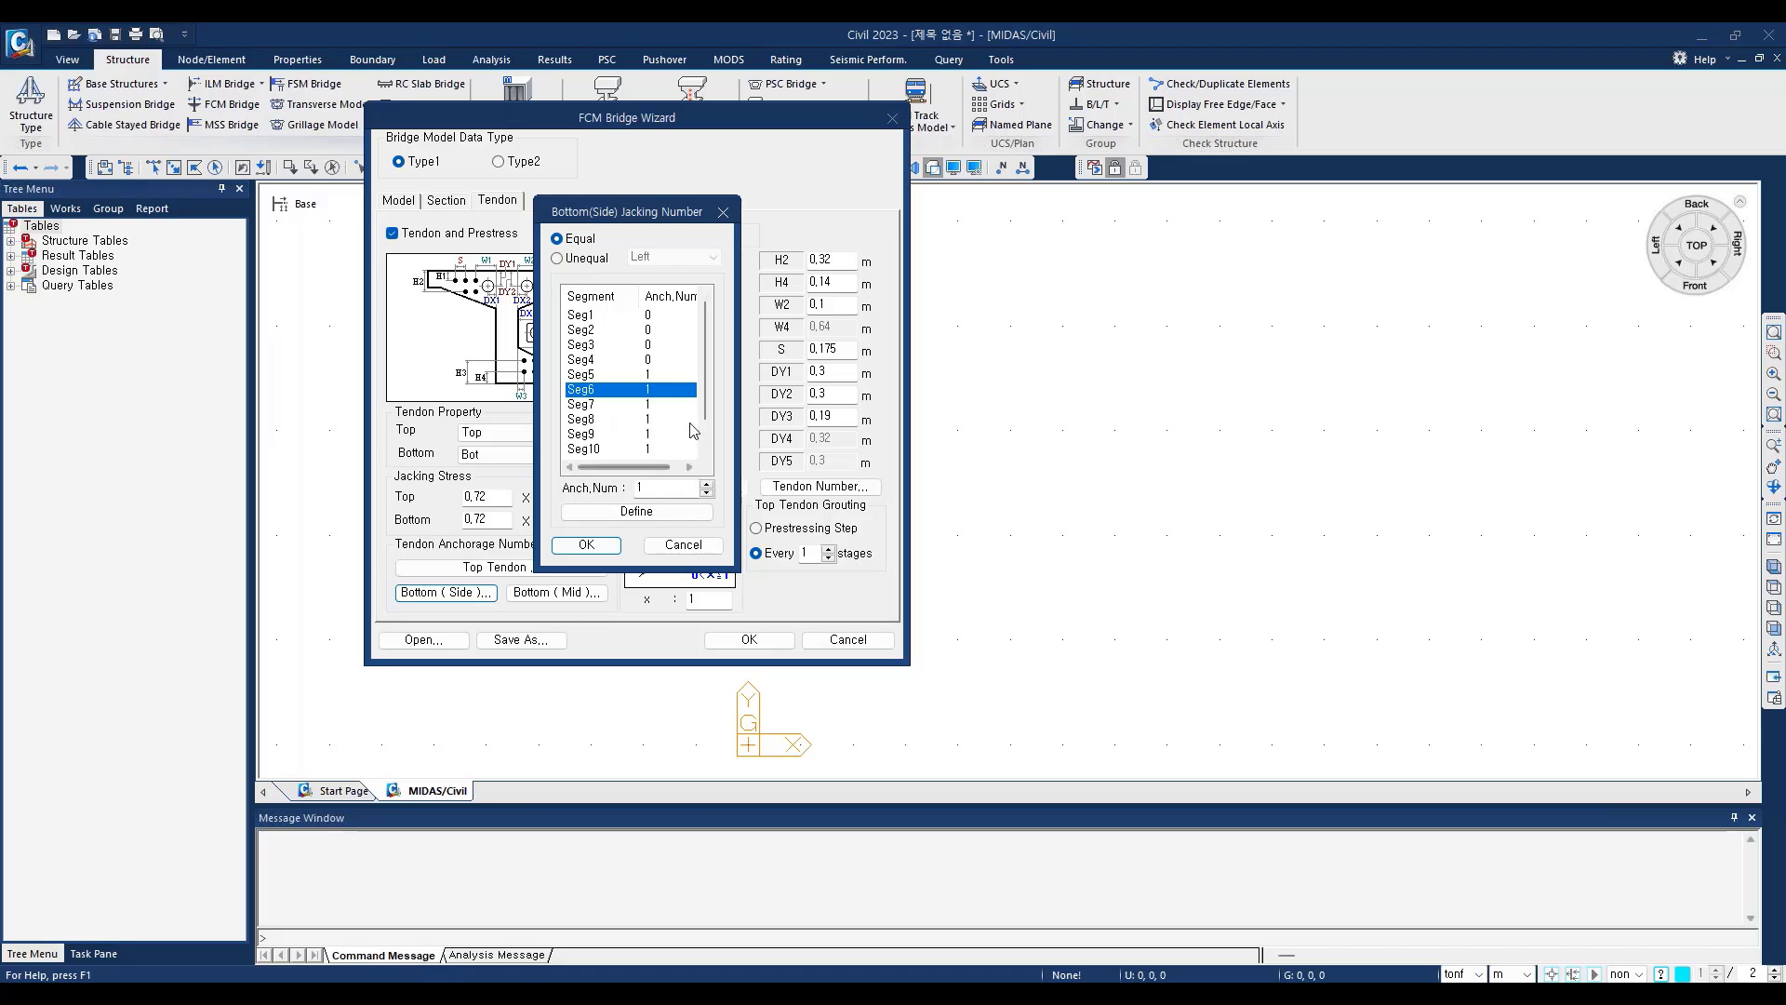
{"action": "left_click", "coordinate": [723, 212]}
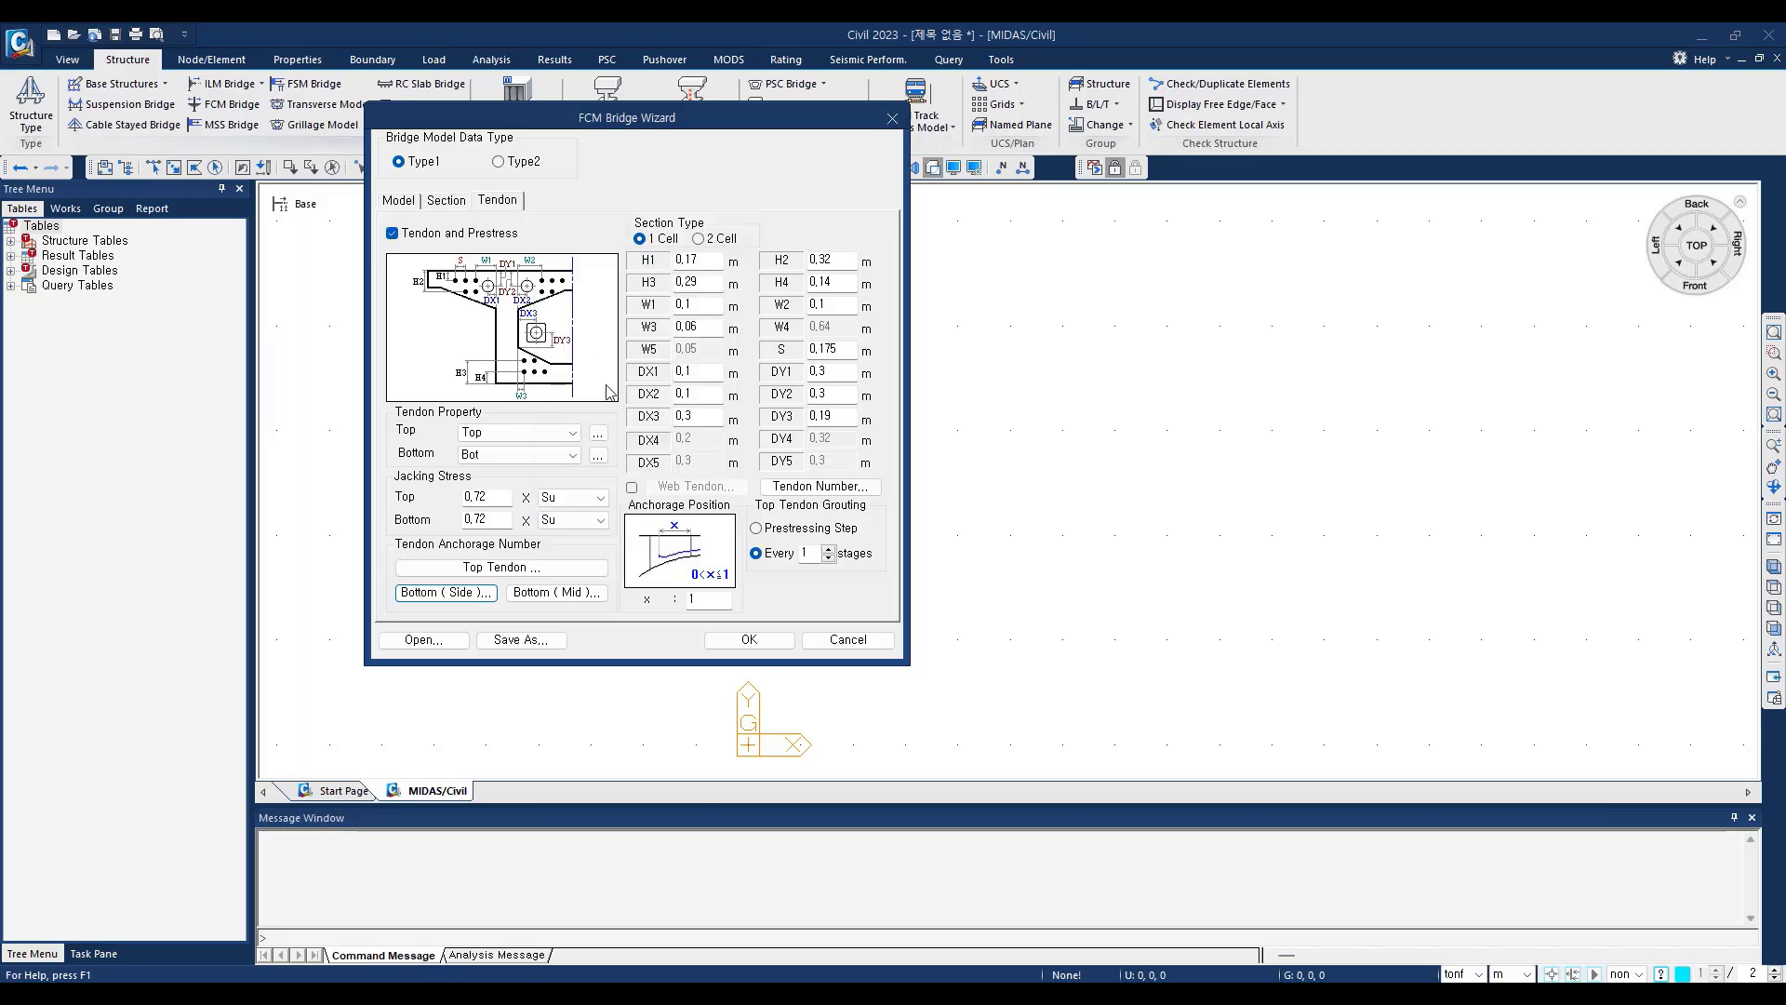
Step: Review the bottom mid tendon anchorage numbers, checking Seg4, and leave the list without changes
{"action": "left_click", "coordinate": [593, 598]}
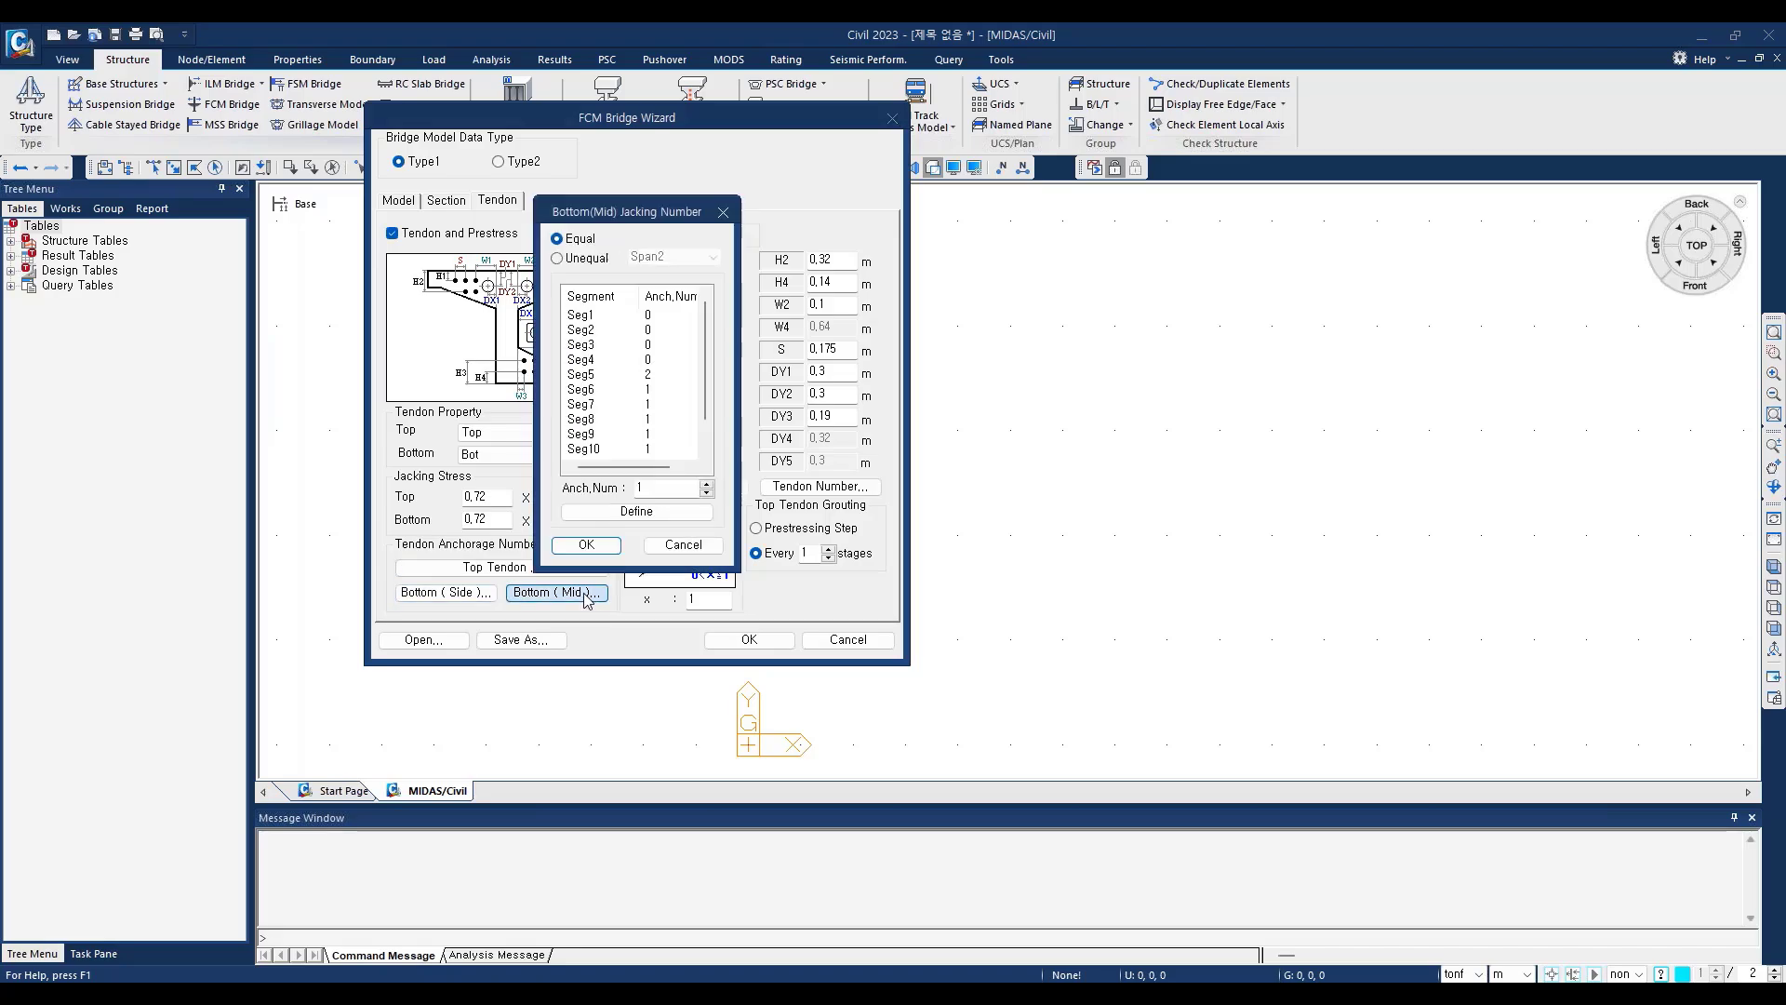
{"action": "left_click", "coordinate": [599, 361]}
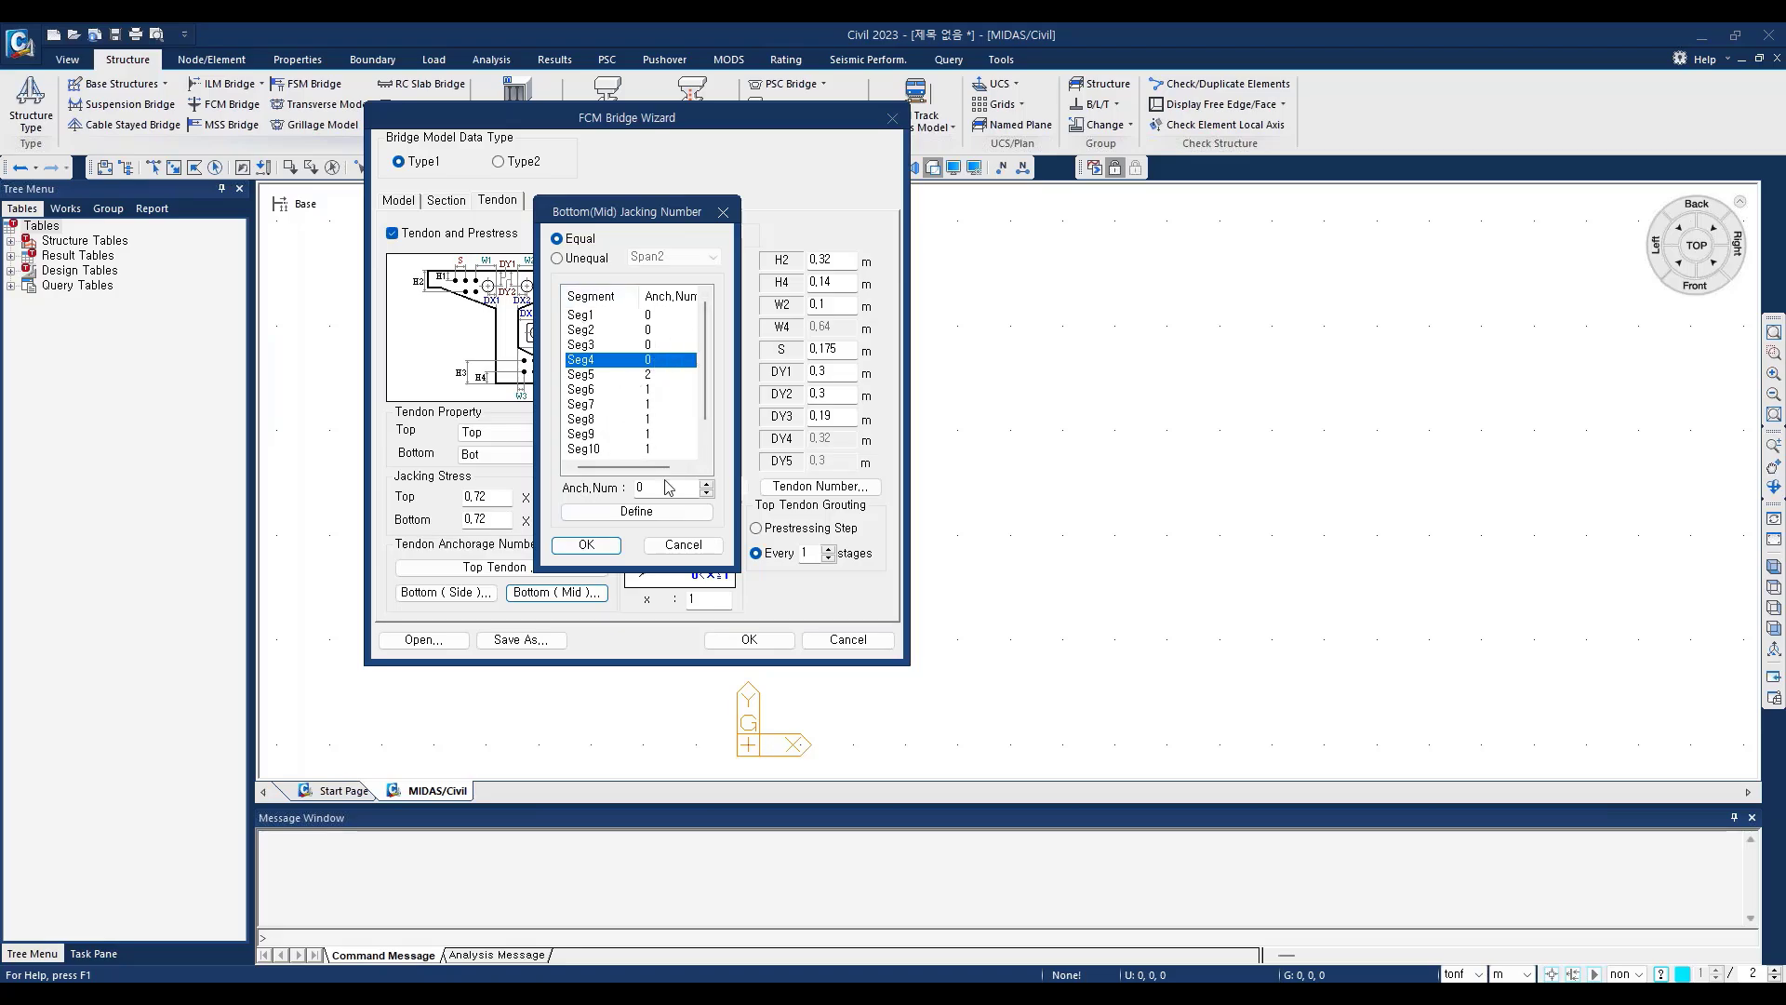
{"action": "left_click", "coordinate": [723, 212]}
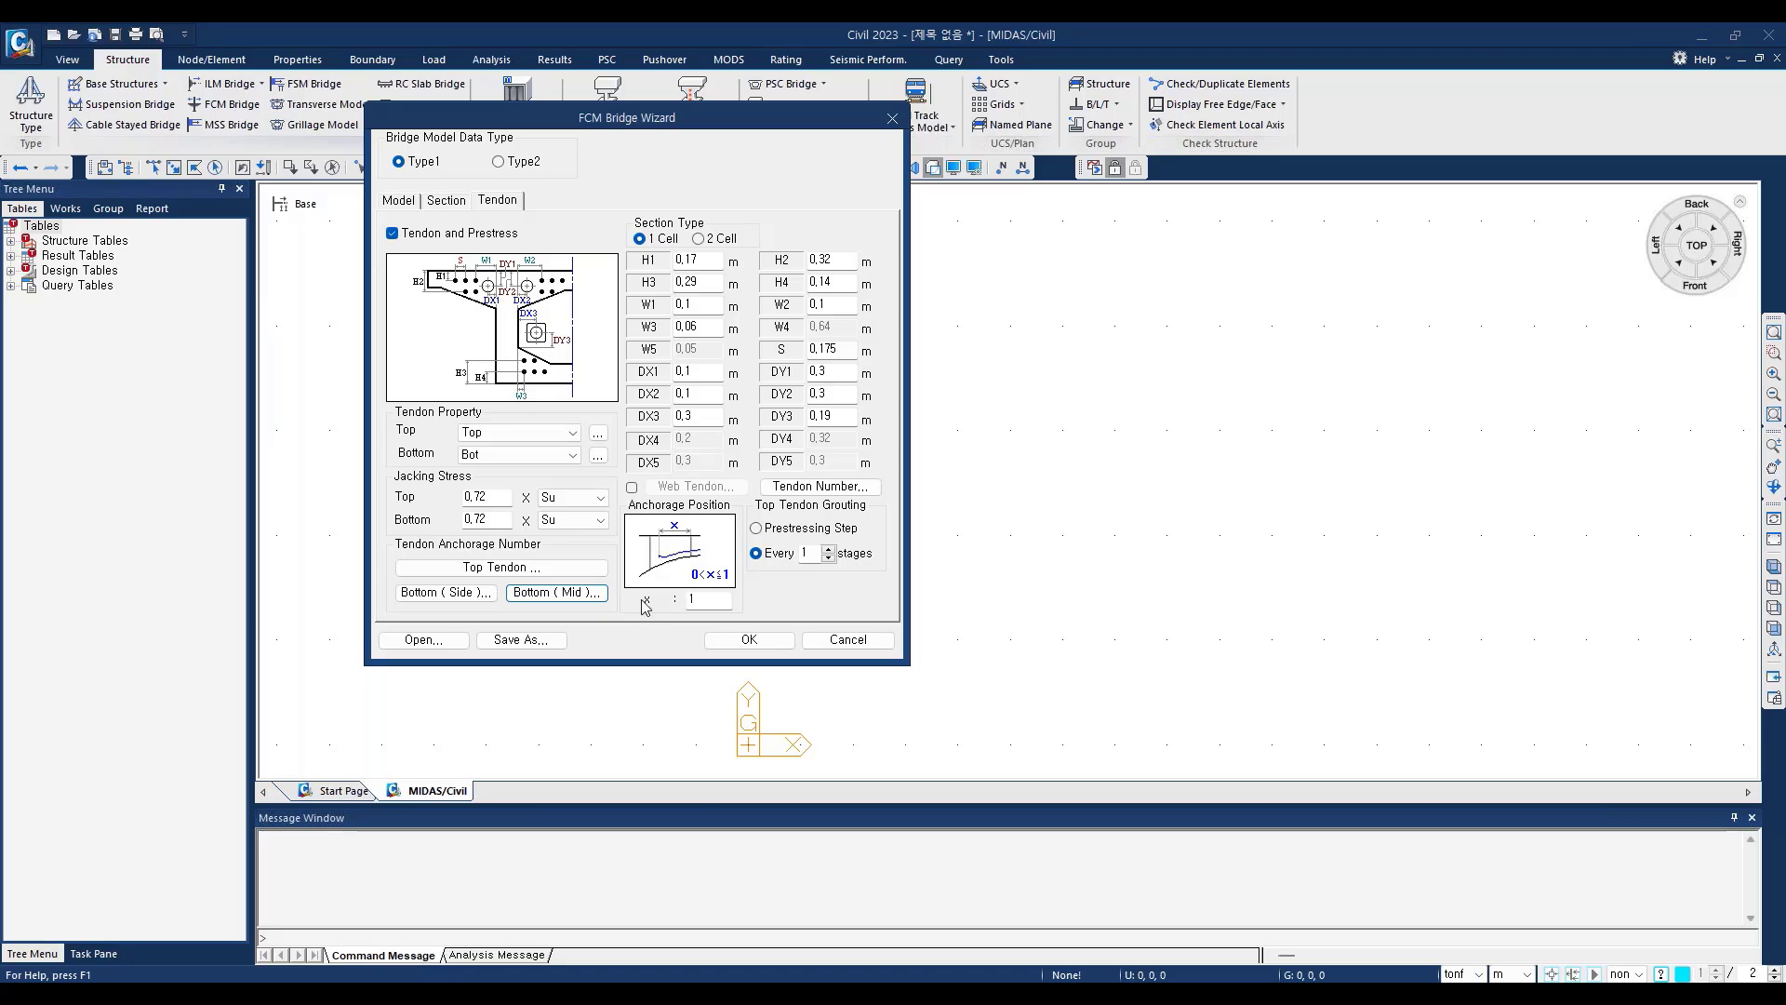
Step: Check the anchorage position factor and review the tendon numbers N1 to N8
{"action": "left_click", "coordinate": [710, 605]}
{"action": "left_click", "coordinate": [823, 489]}
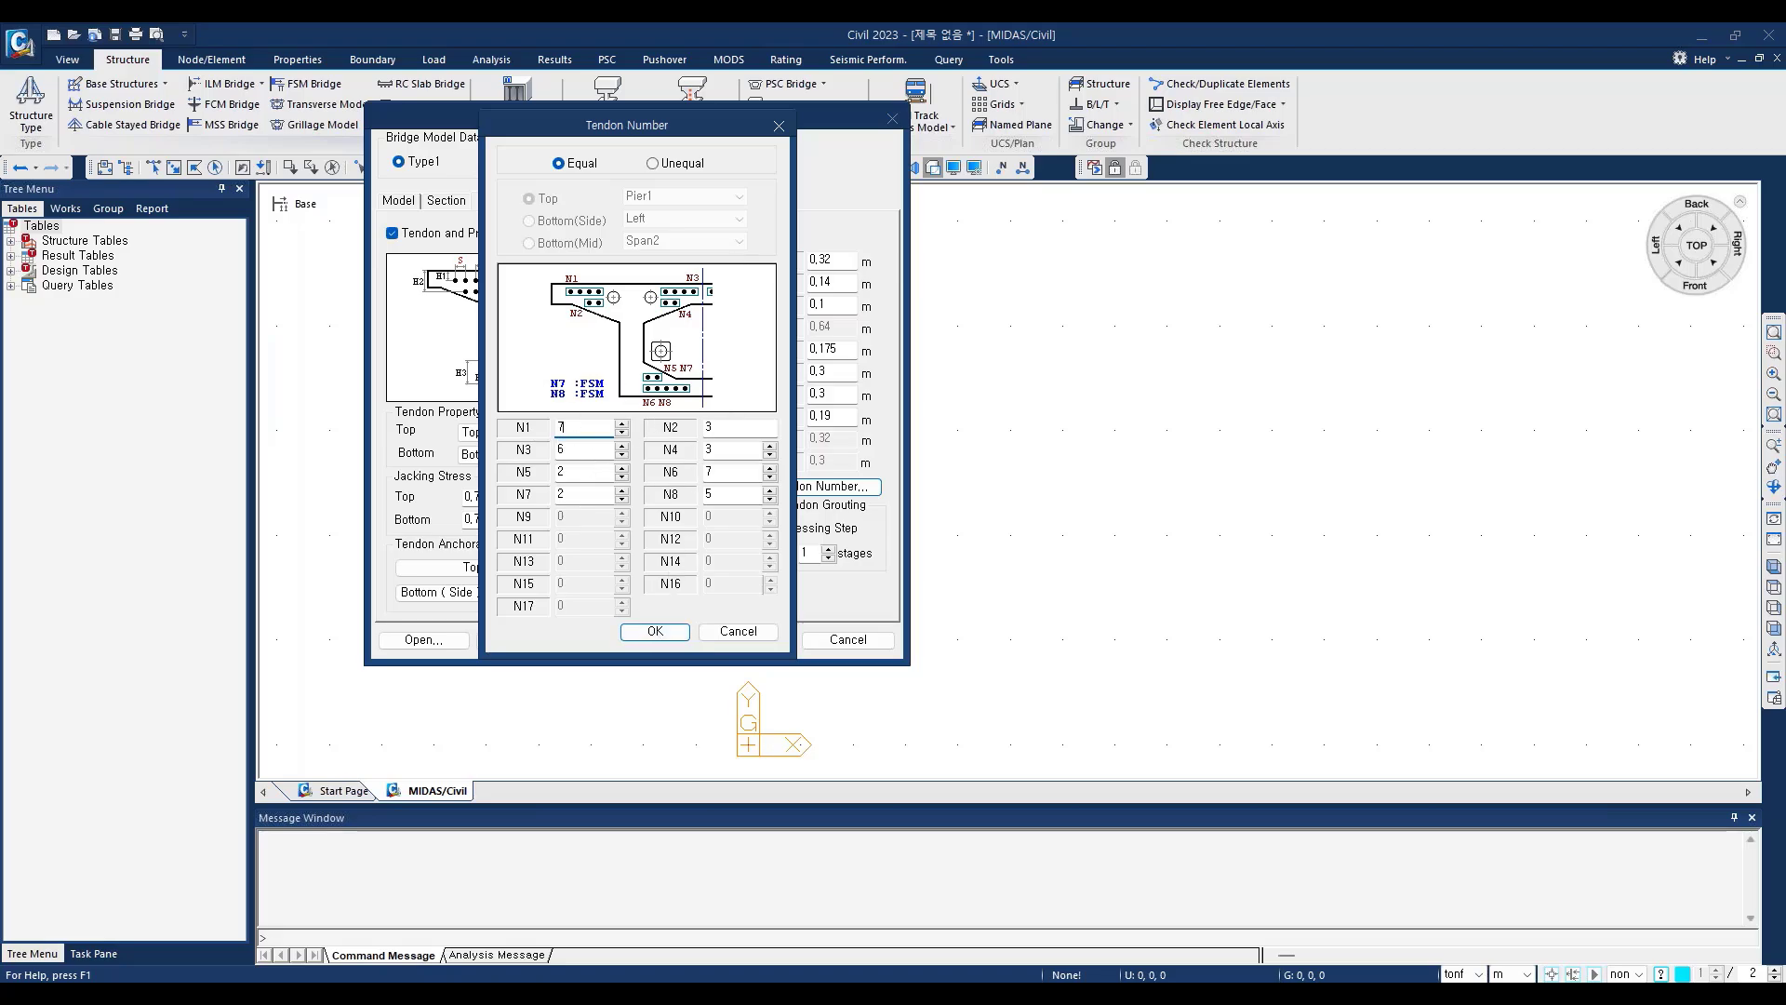
{"action": "left_click", "coordinate": [779, 126]}
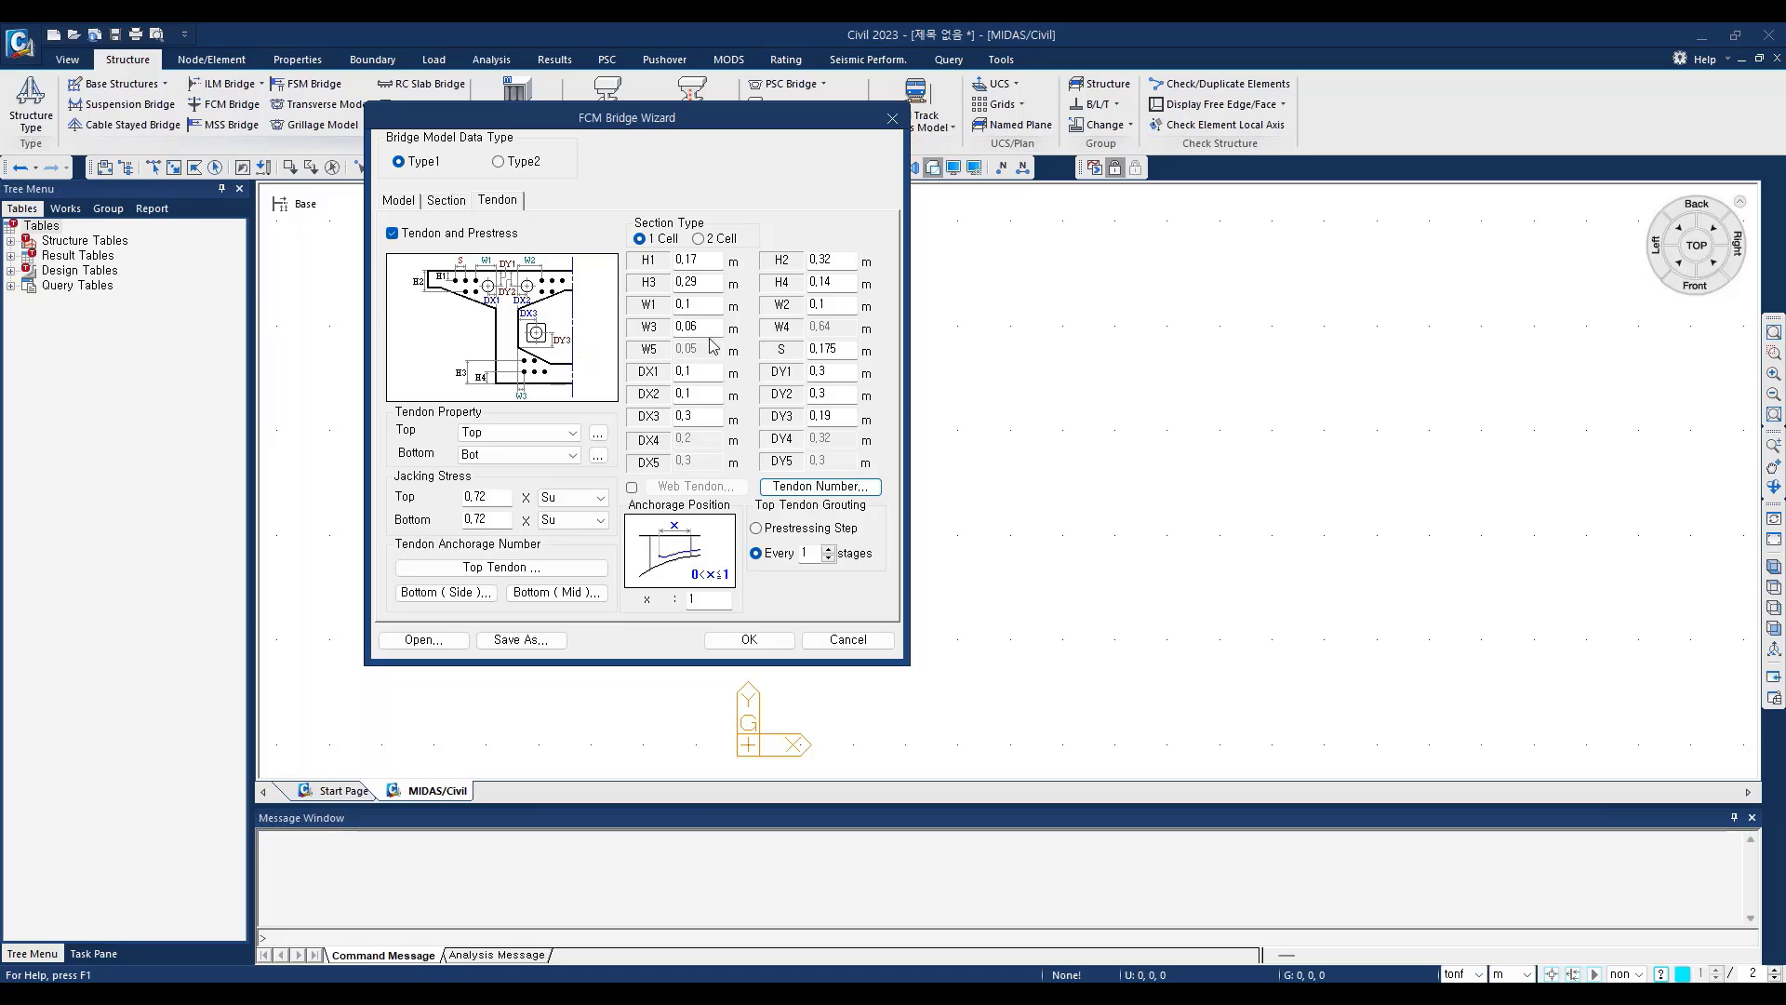
Step: Generate the FCM bridge model from the wizard settings and show it in an isometric view with hidden surfaces
{"action": "left_click", "coordinate": [749, 640]}
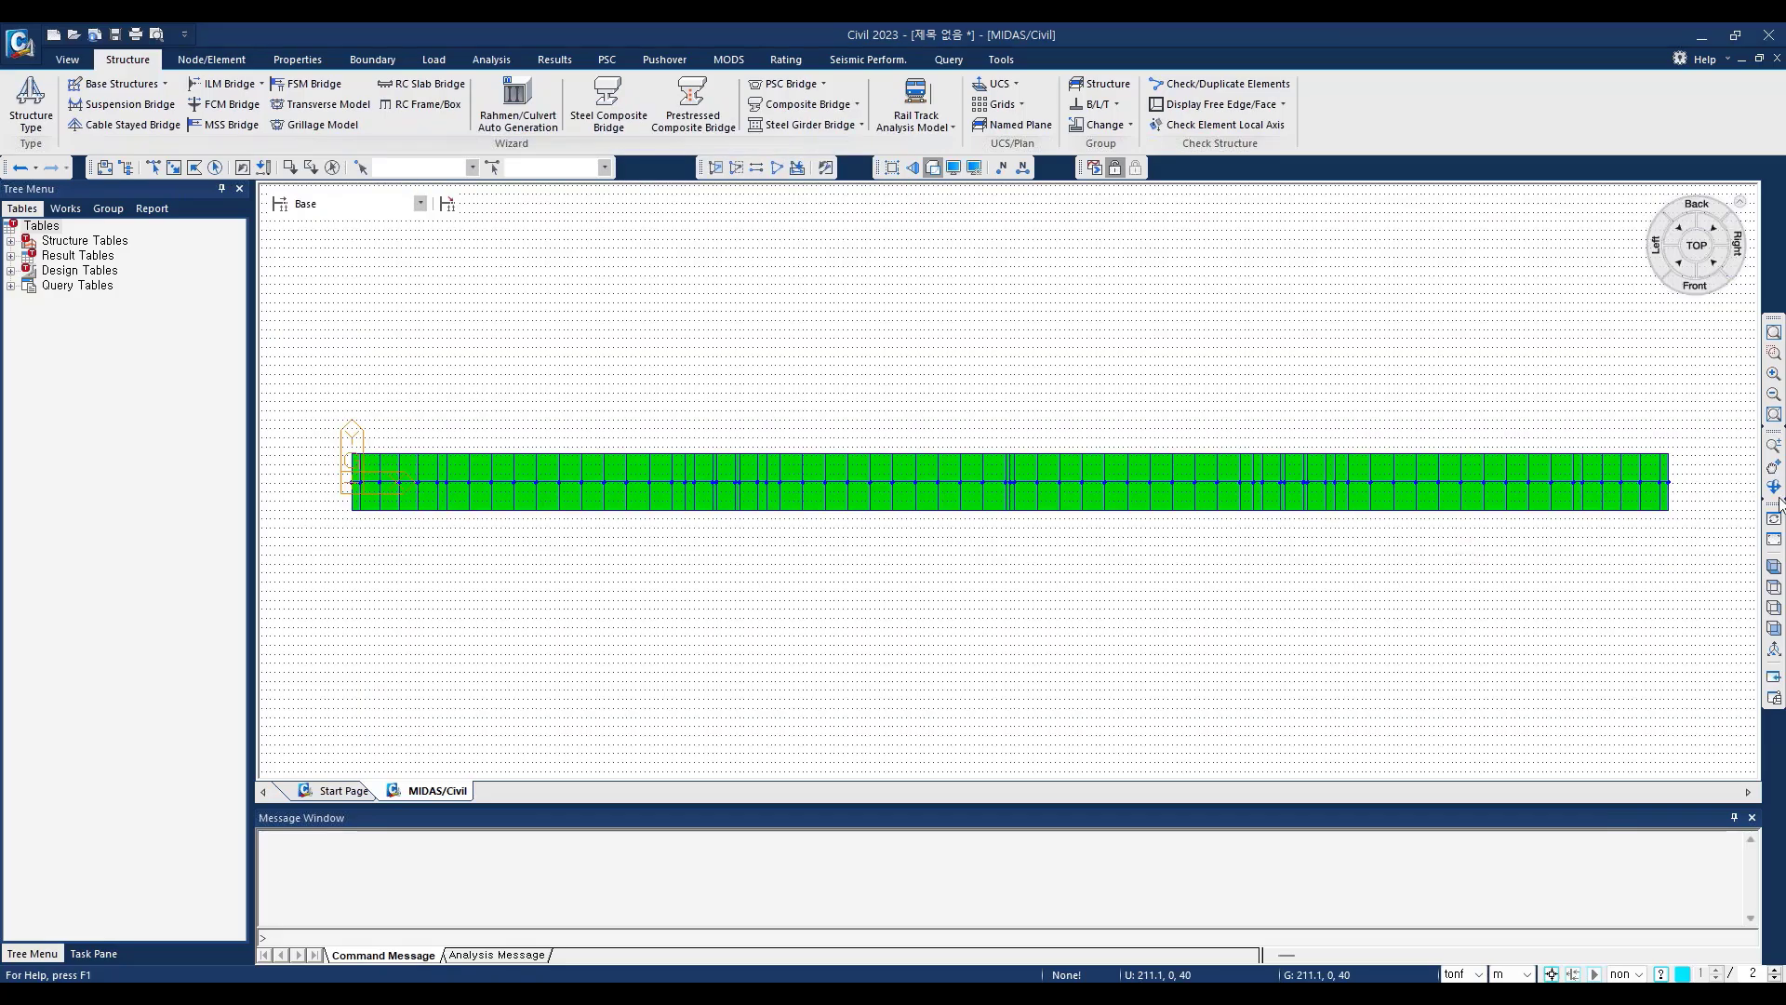
{"action": "left_click", "coordinate": [1774, 564]}
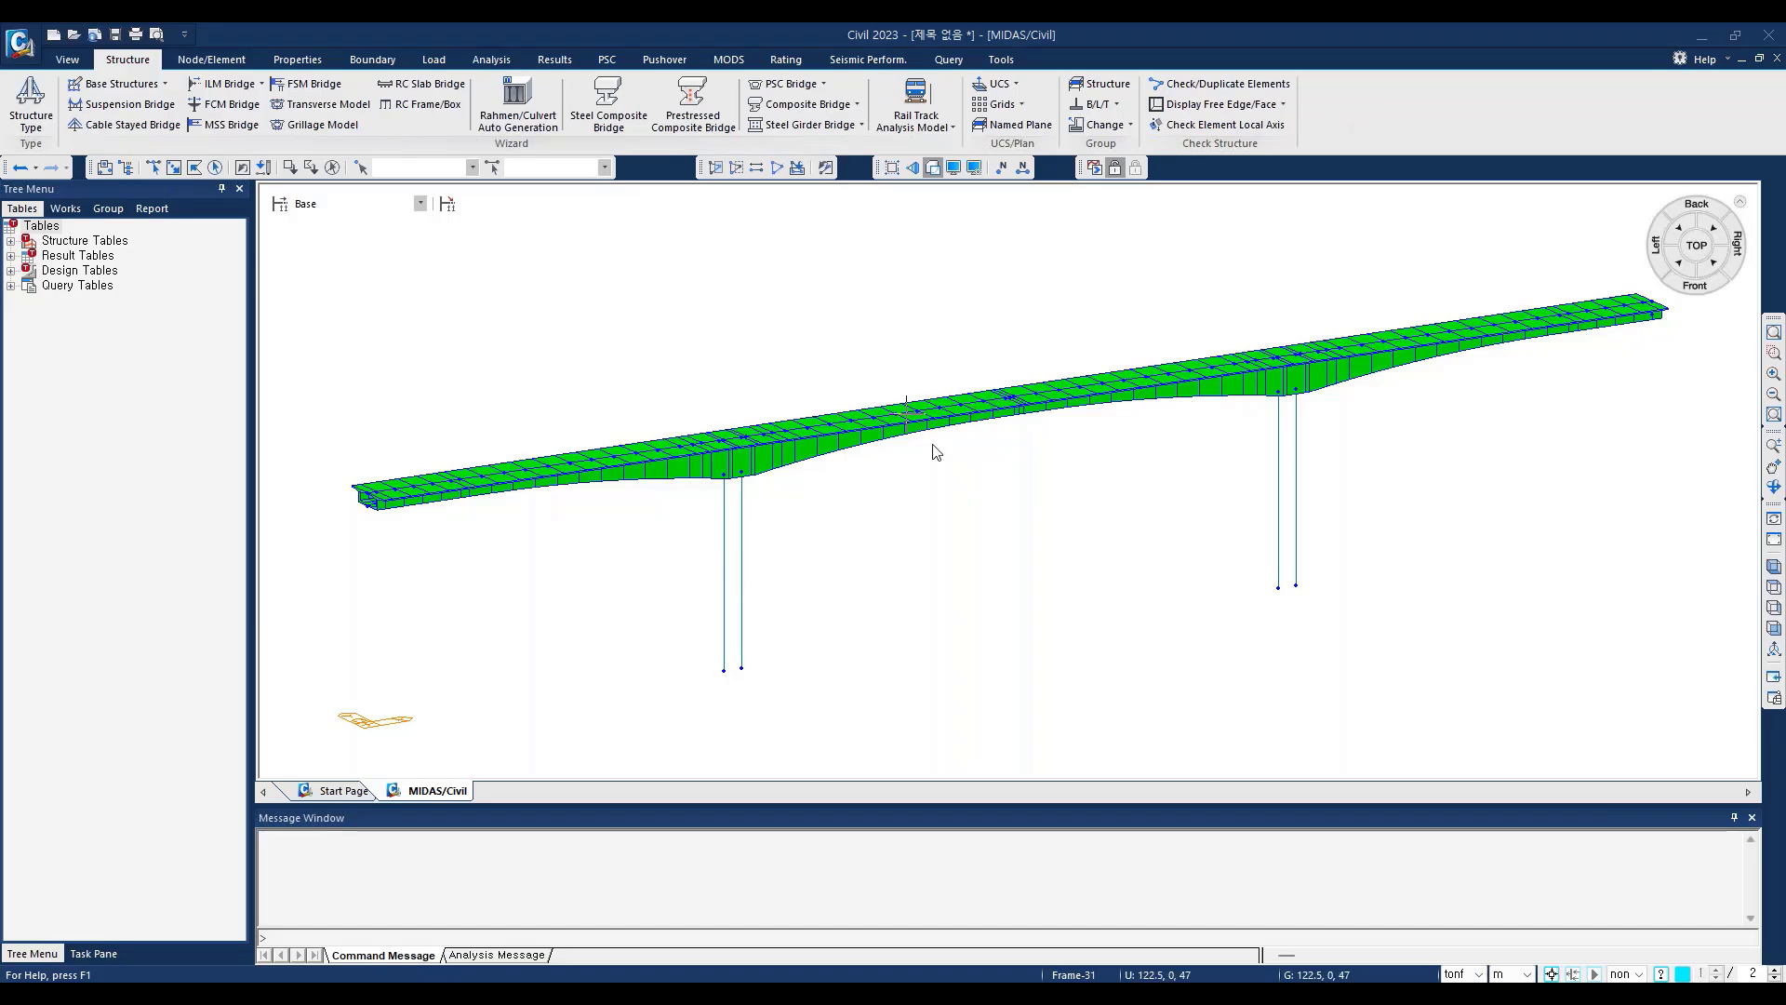
{"action": "left_click", "coordinate": [933, 169]}
{"action": "left_click", "coordinate": [933, 168]}
Step: Look through the miscellaneous display options, close them without changes, and inspect a pier column element's information
{"action": "left_click", "coordinate": [952, 173]}
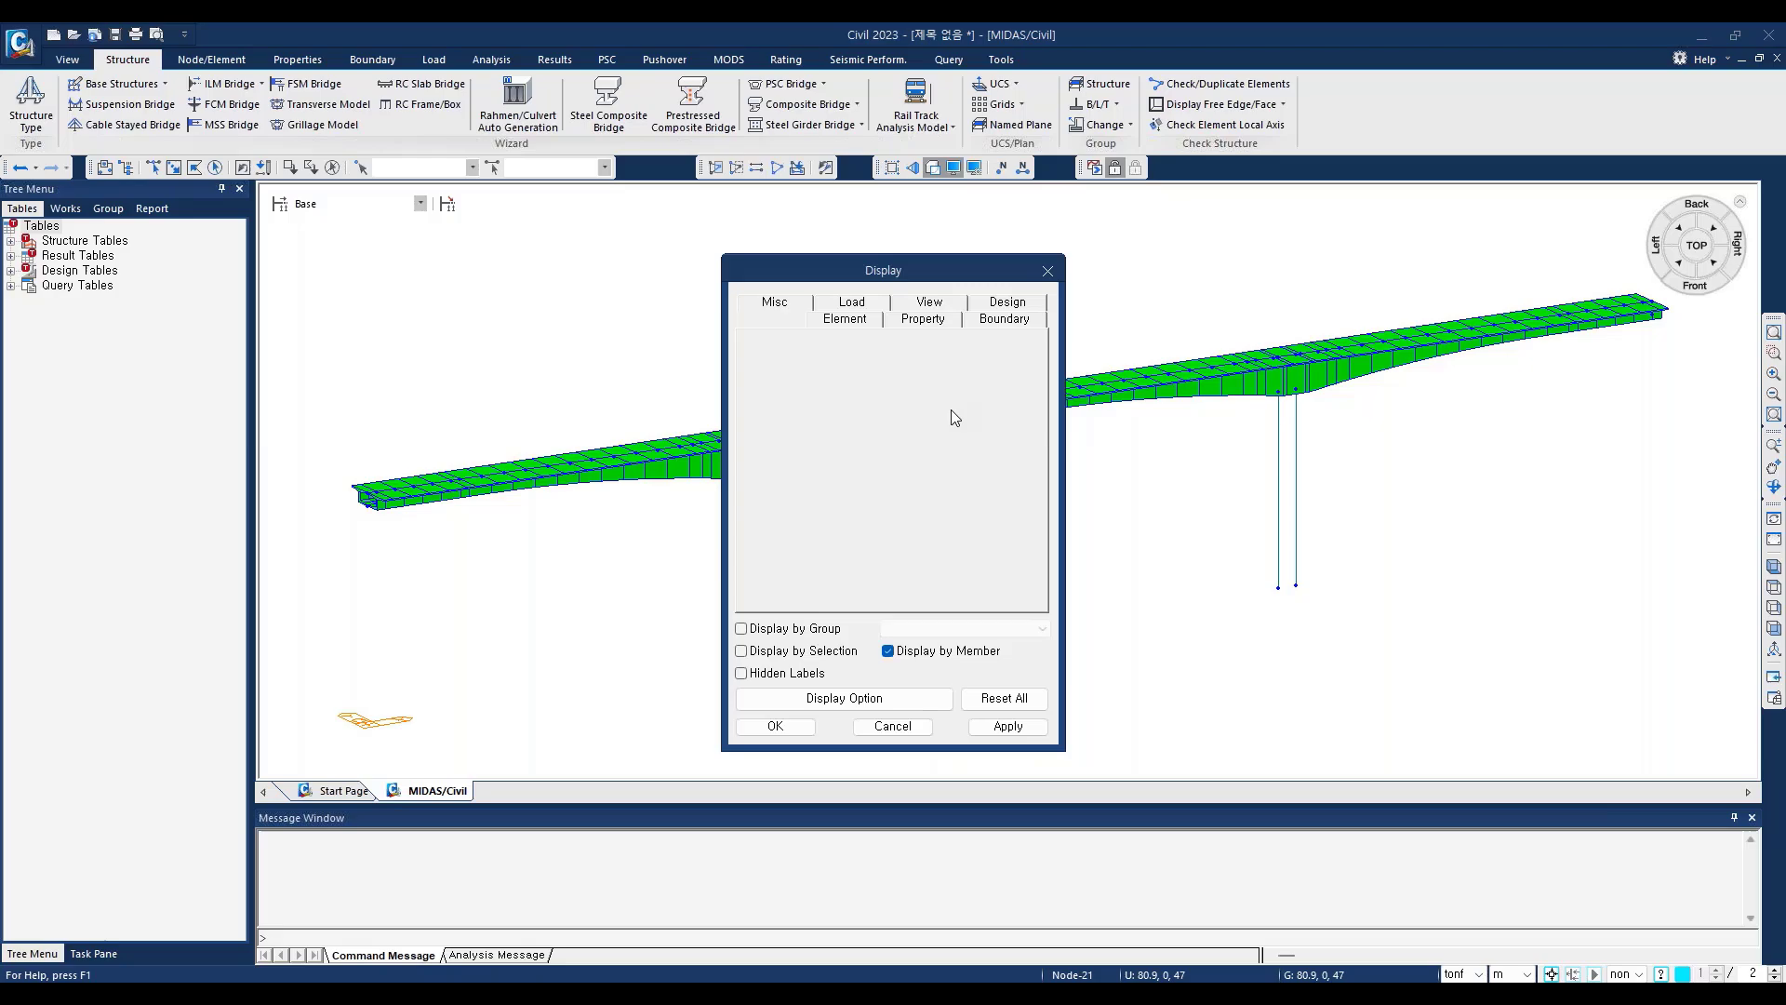
{"action": "left_click", "coordinate": [780, 303]}
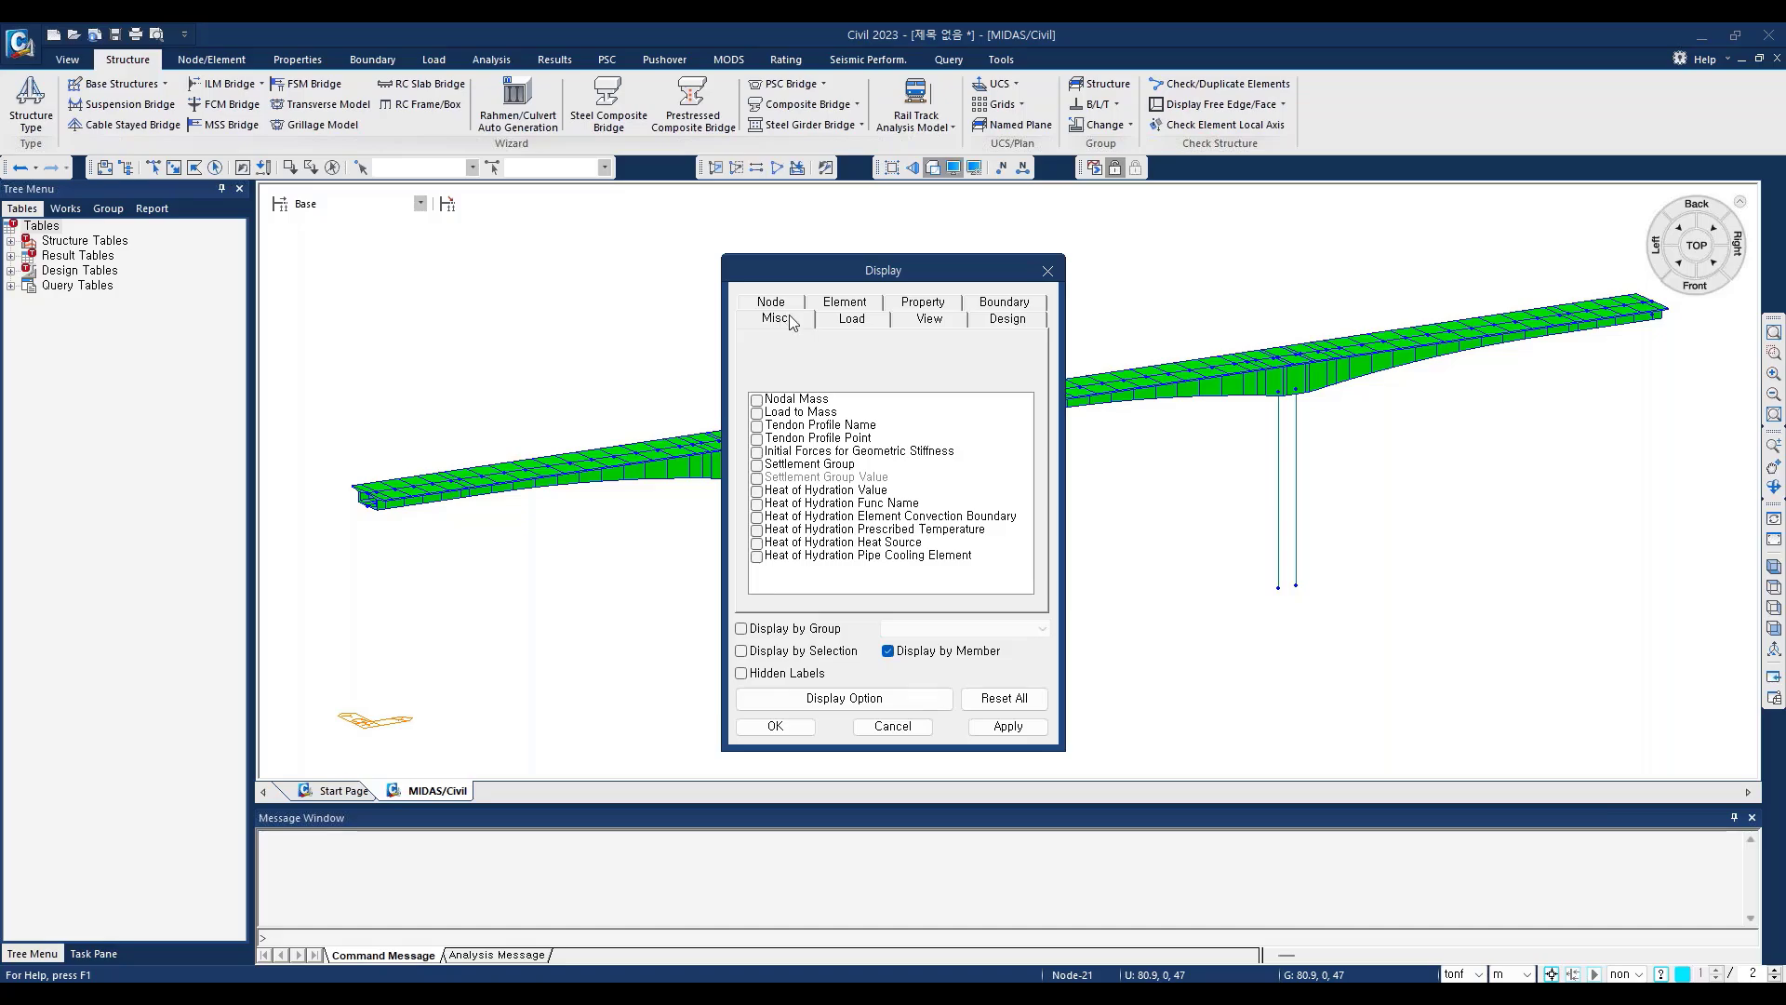
{"action": "left_click", "coordinate": [793, 302]}
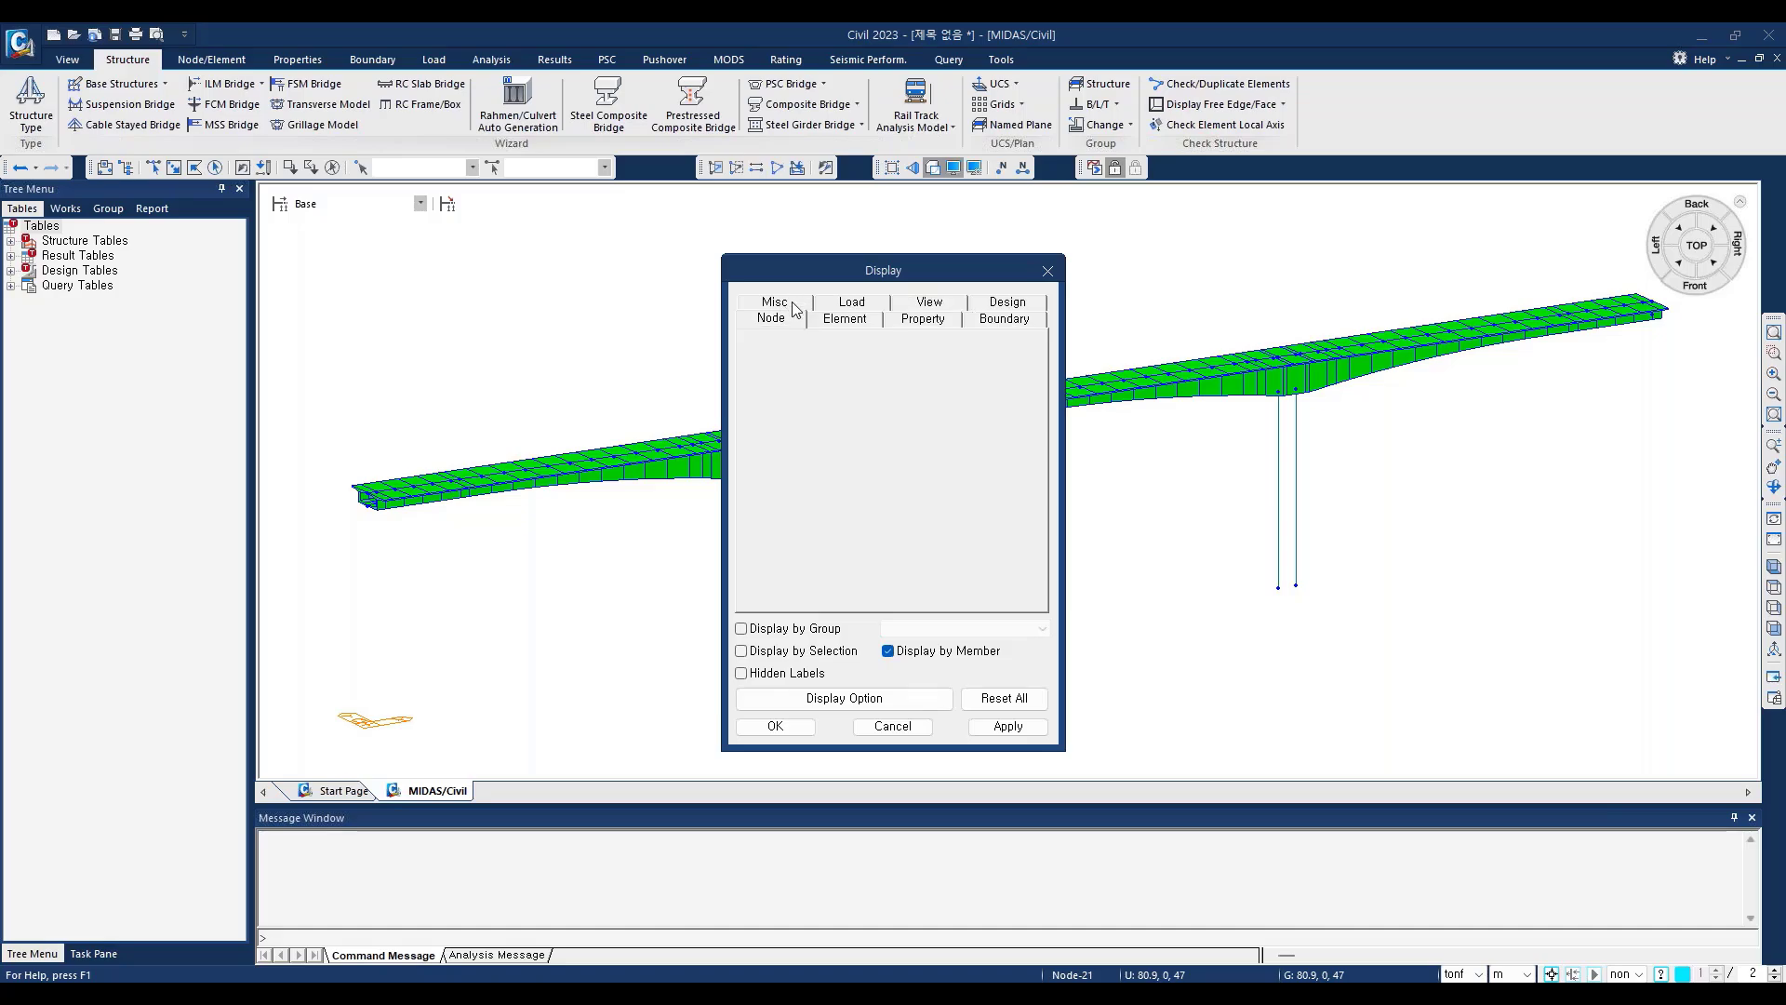
{"action": "left_click", "coordinate": [794, 303]}
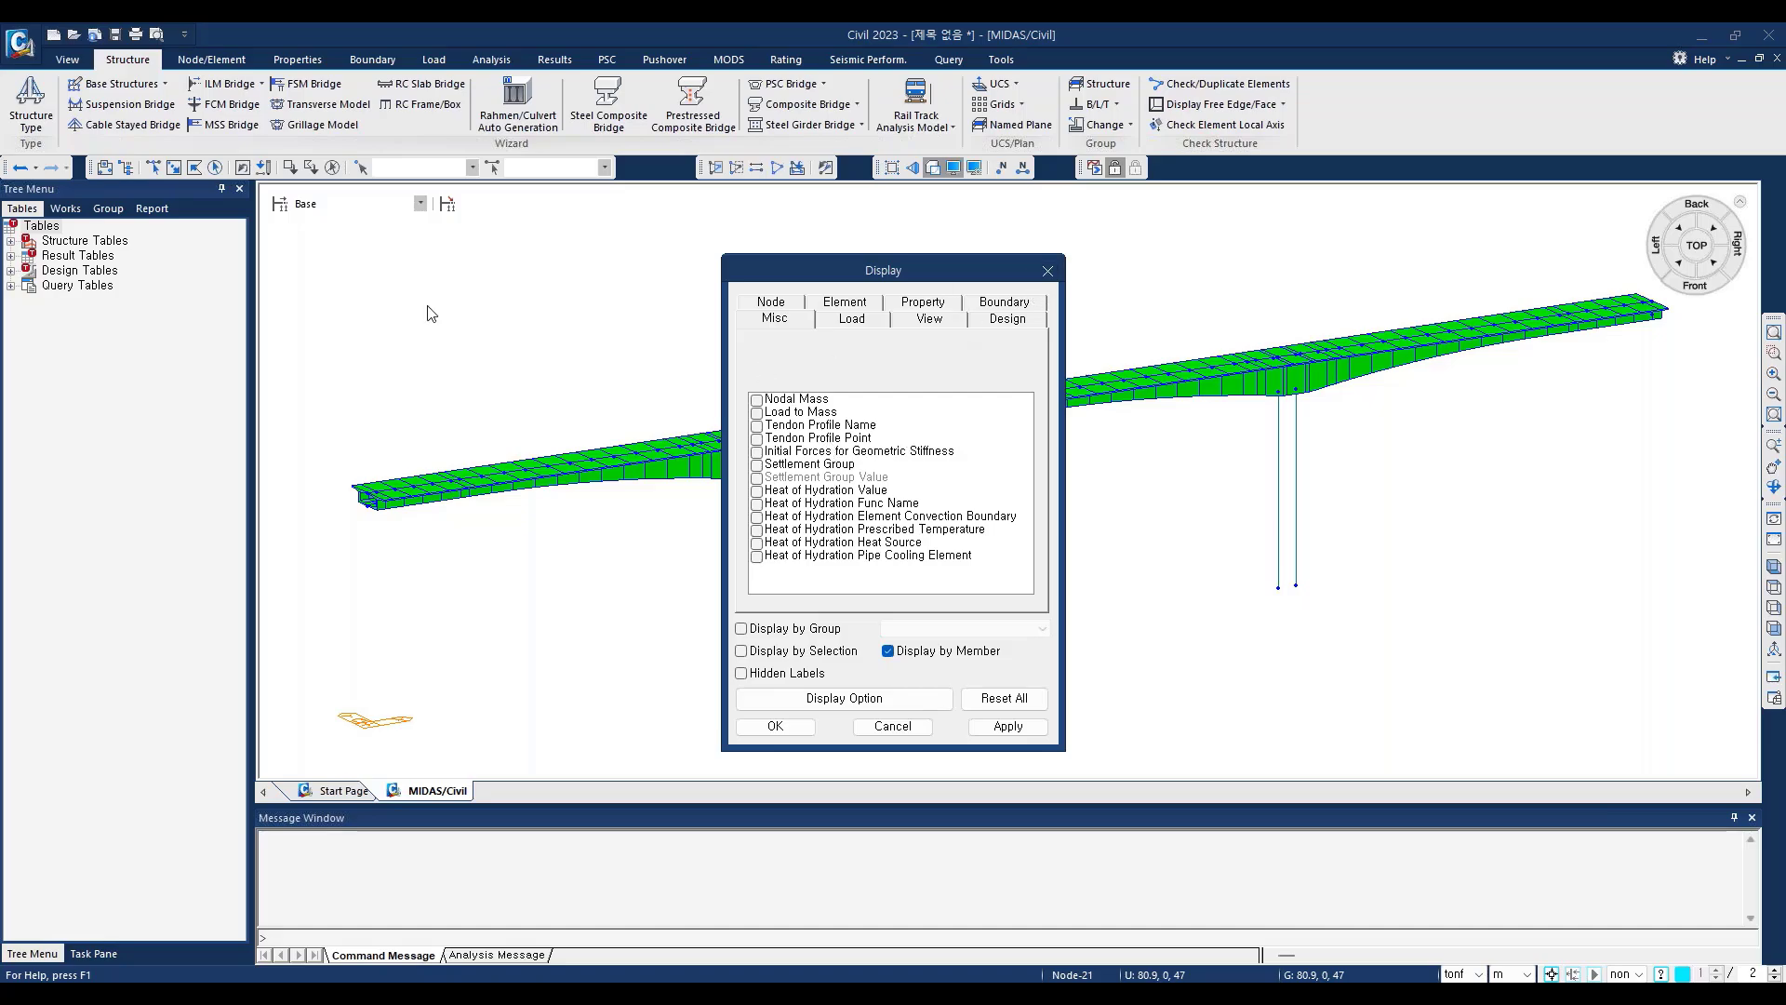
{"action": "left_click", "coordinate": [1048, 271]}
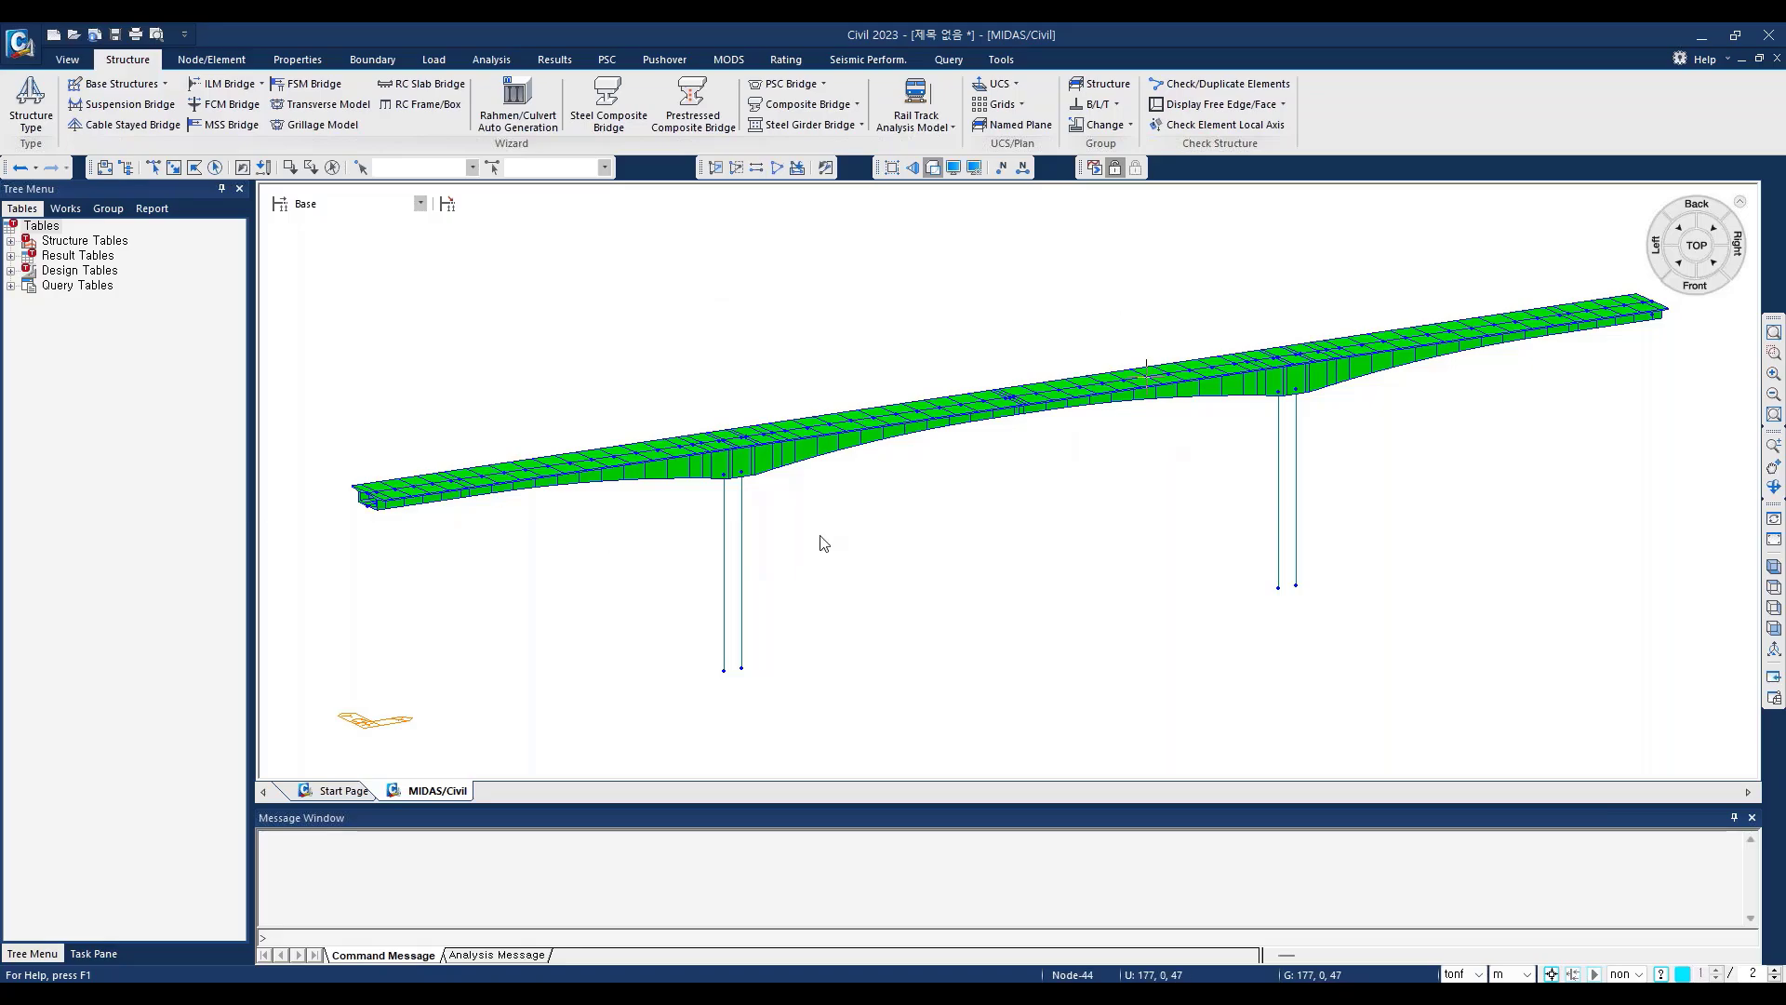
{"action": "mouse_move", "coordinate": [699, 569]}
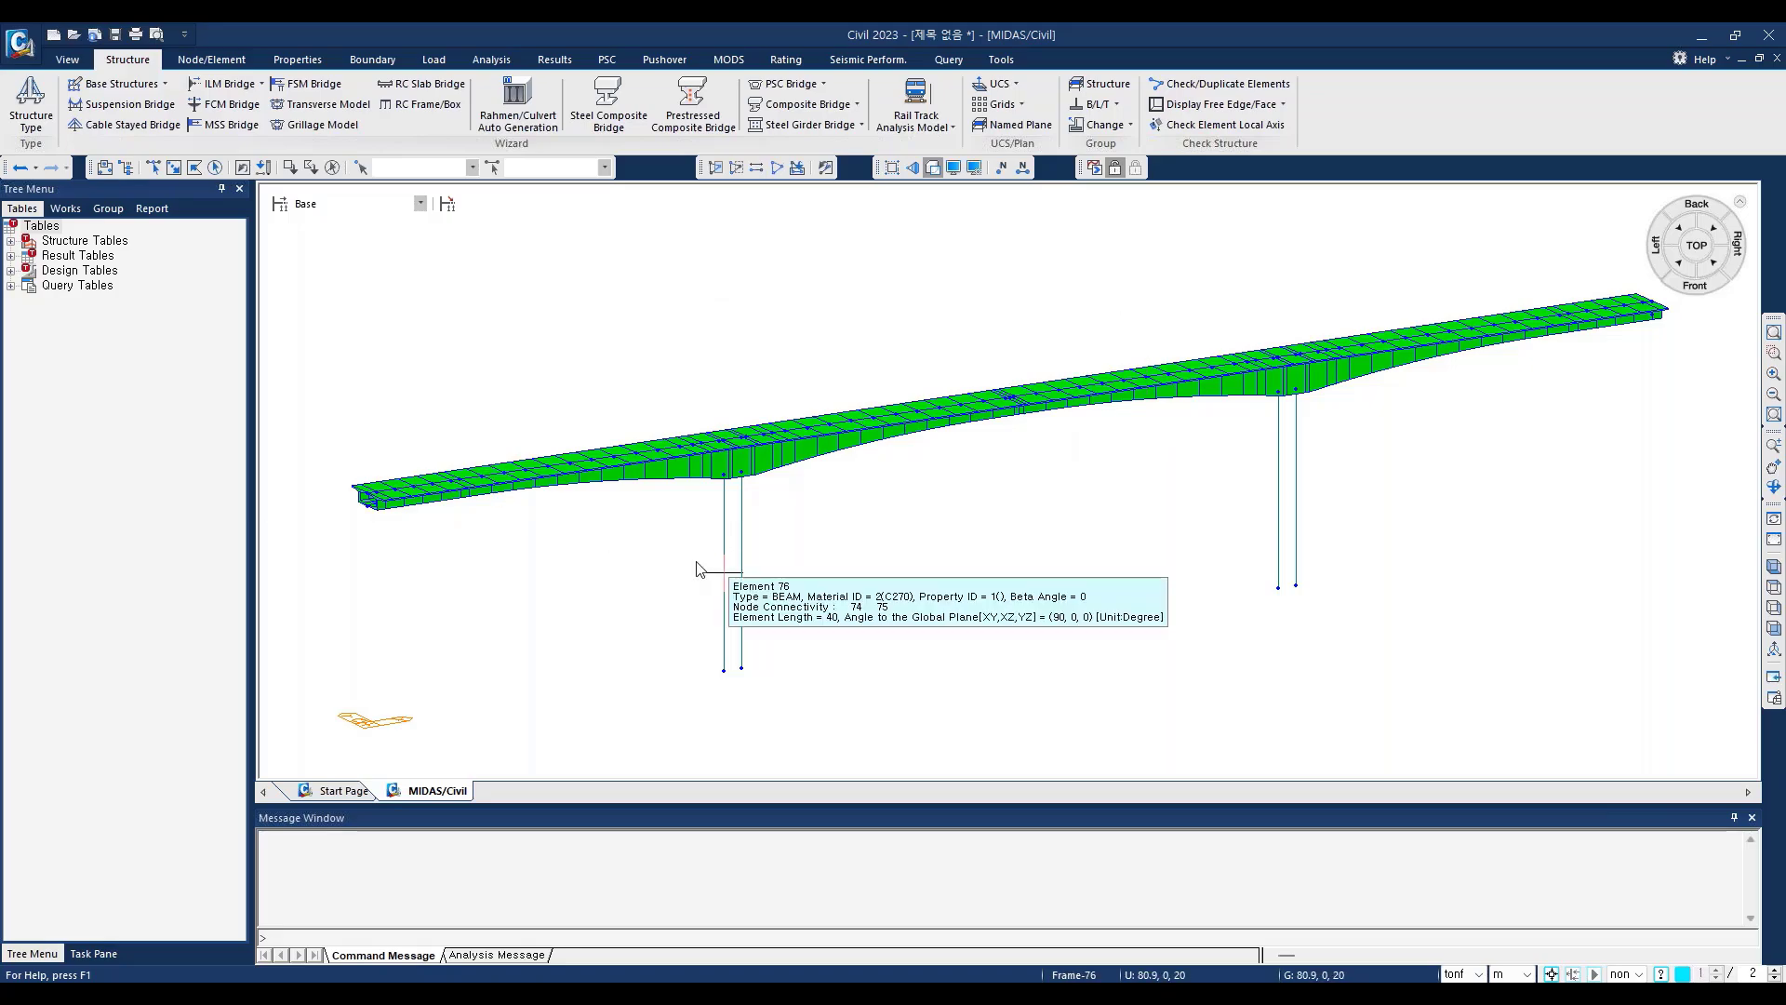
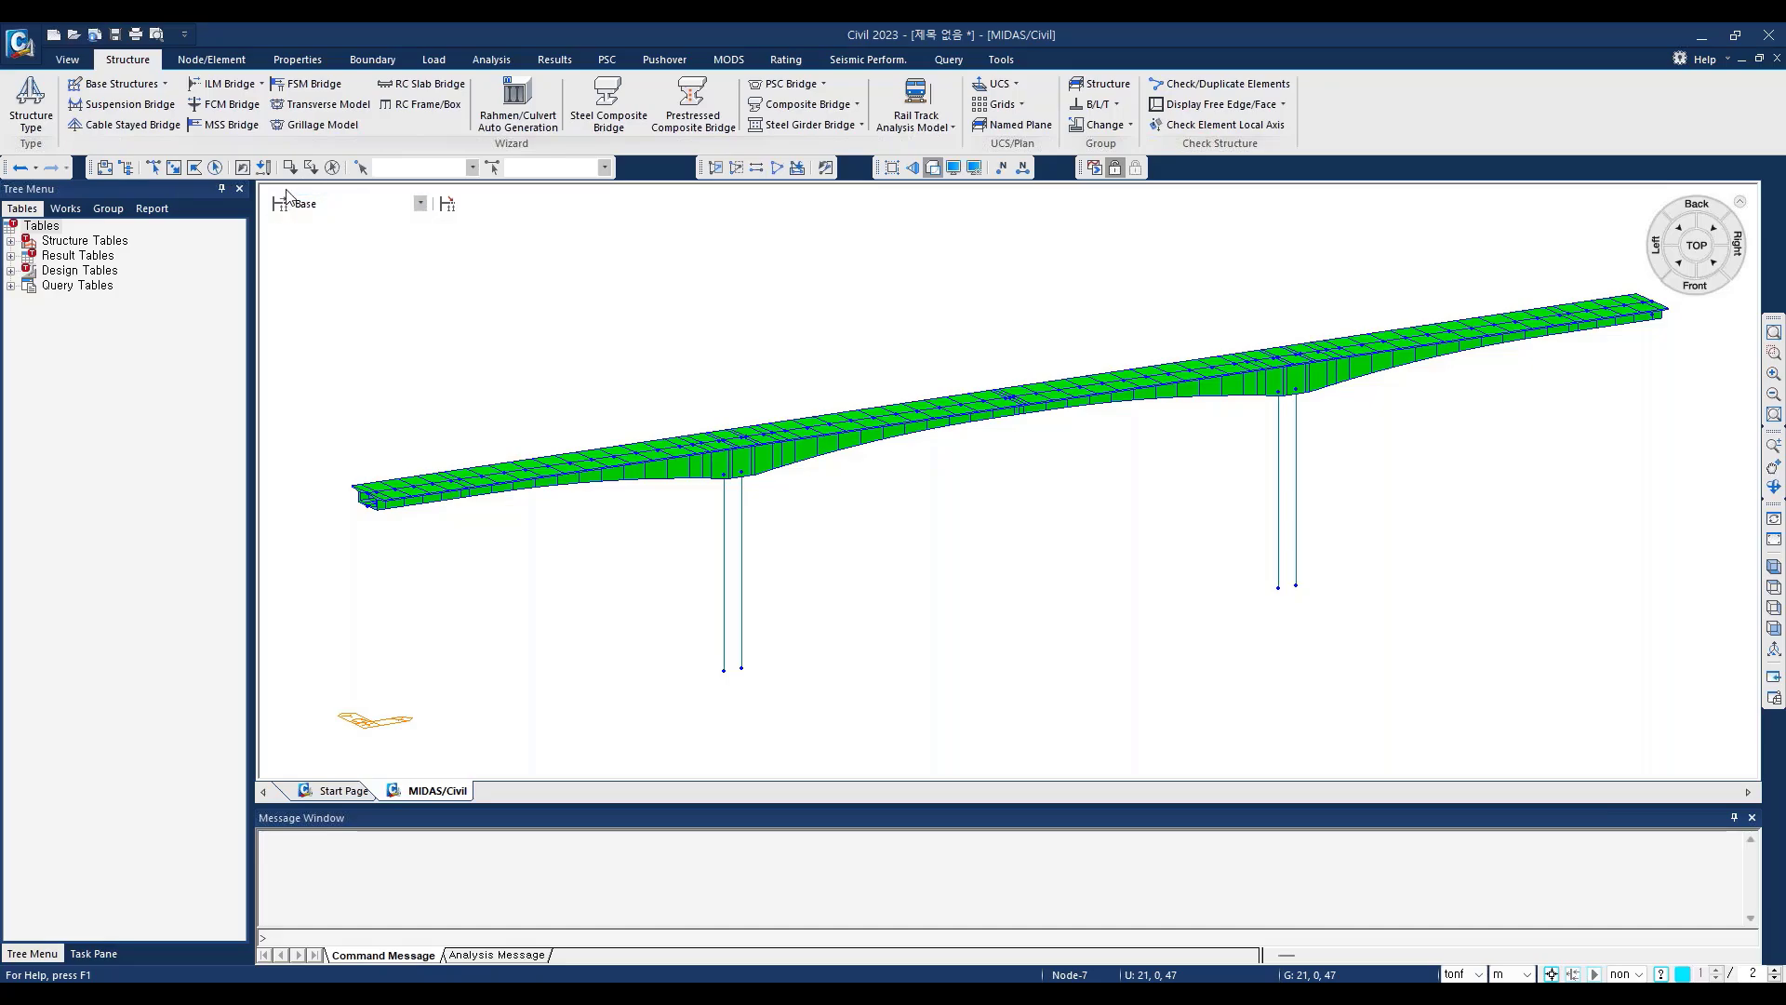
Step: Review the list of construction stages in the generated model and keep the Base stage
{"action": "left_click", "coordinate": [421, 207]}
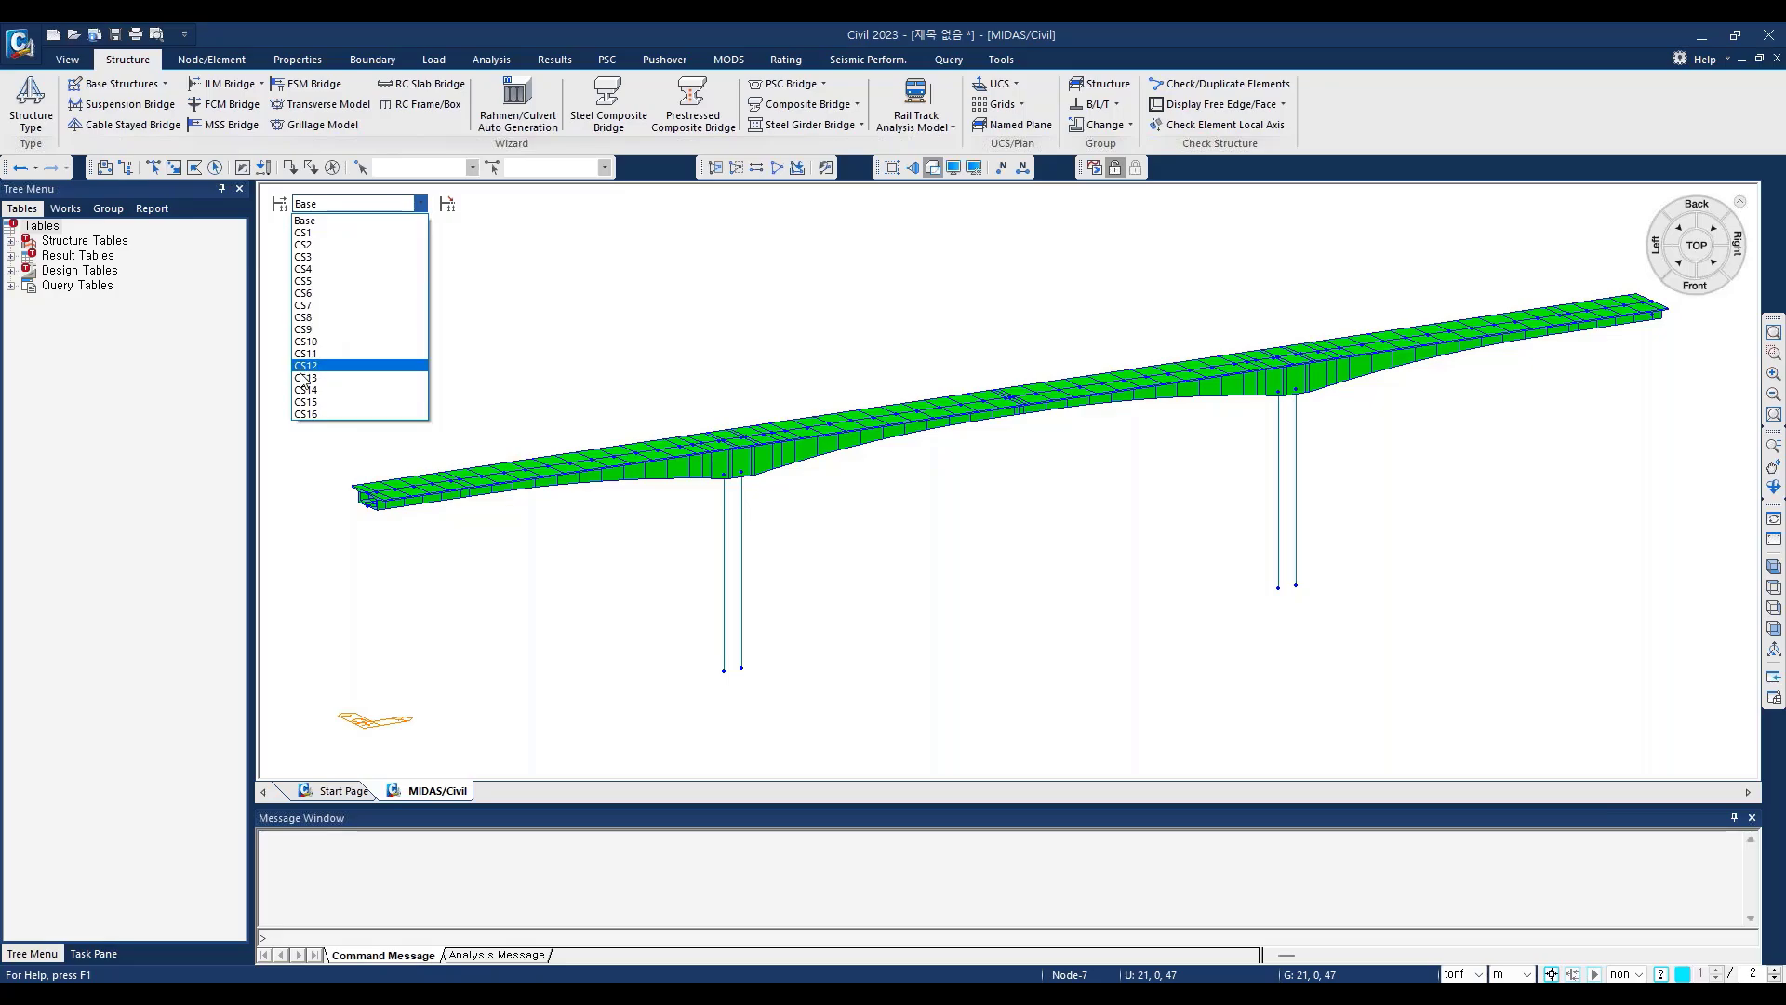
{"action": "left_click", "coordinate": [314, 214]}
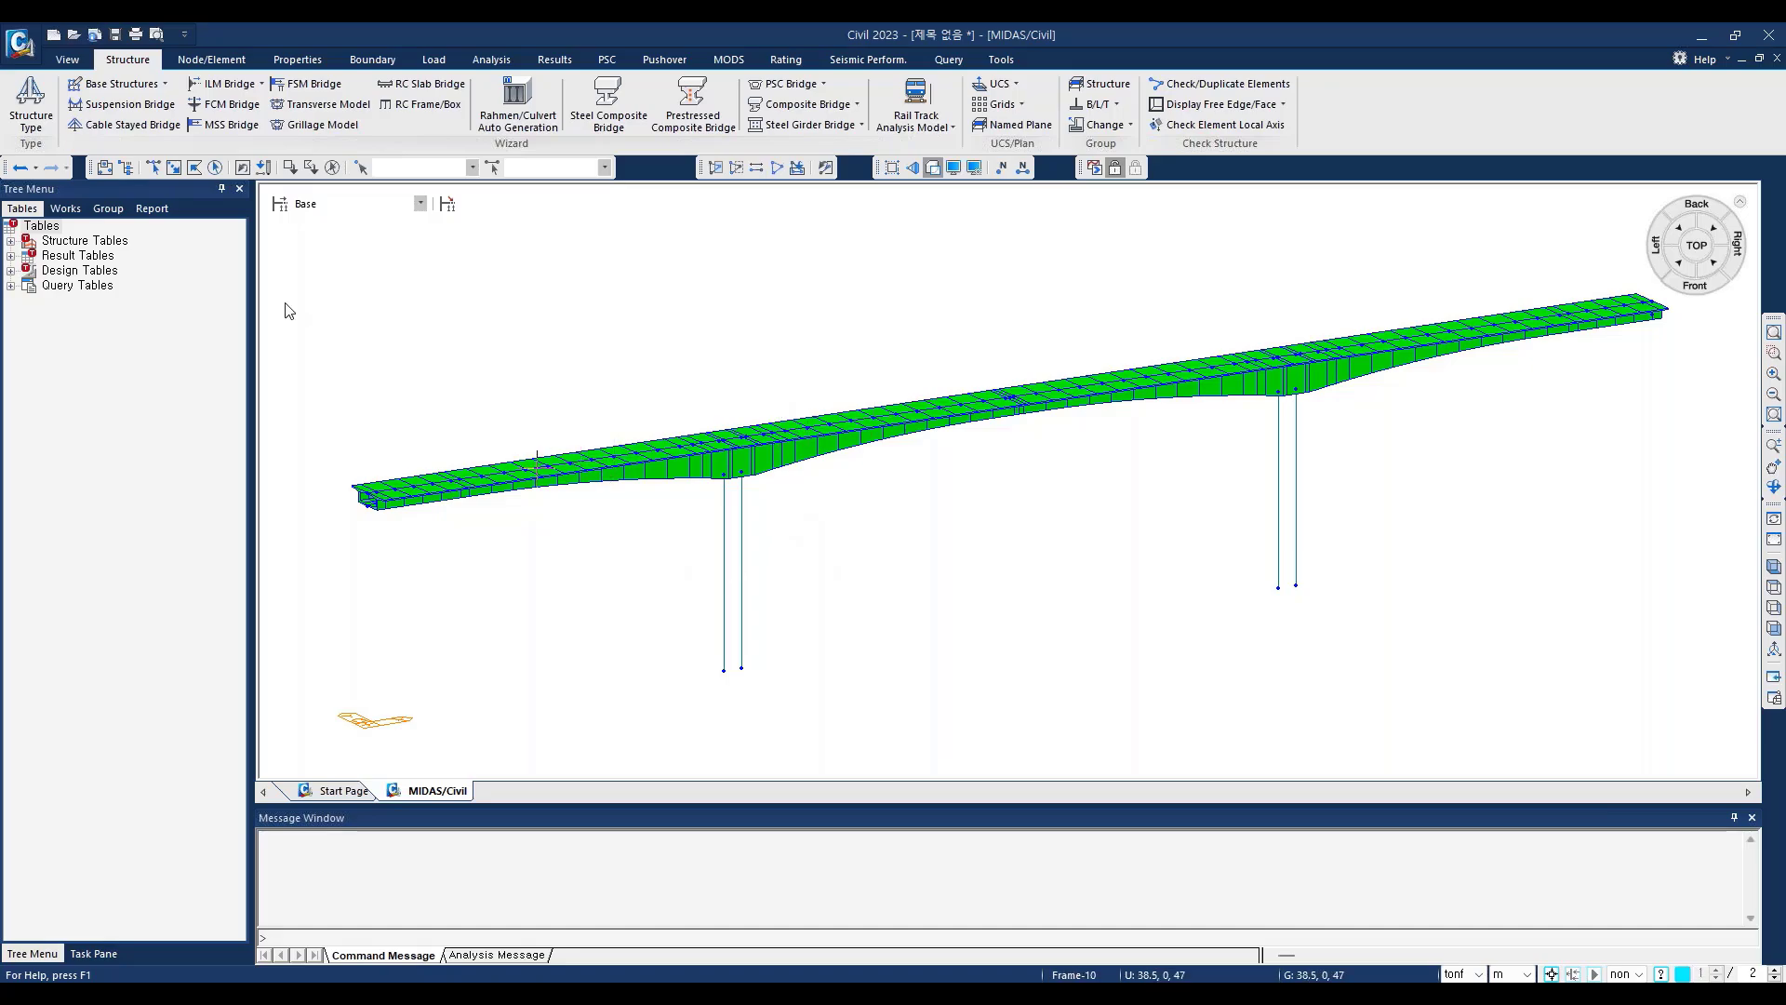
Step: Open the project FCM Widward_0909 from the original > FCM wizard new folder, leaving the generated model unsaved
{"action": "left_click", "coordinate": [69, 60]}
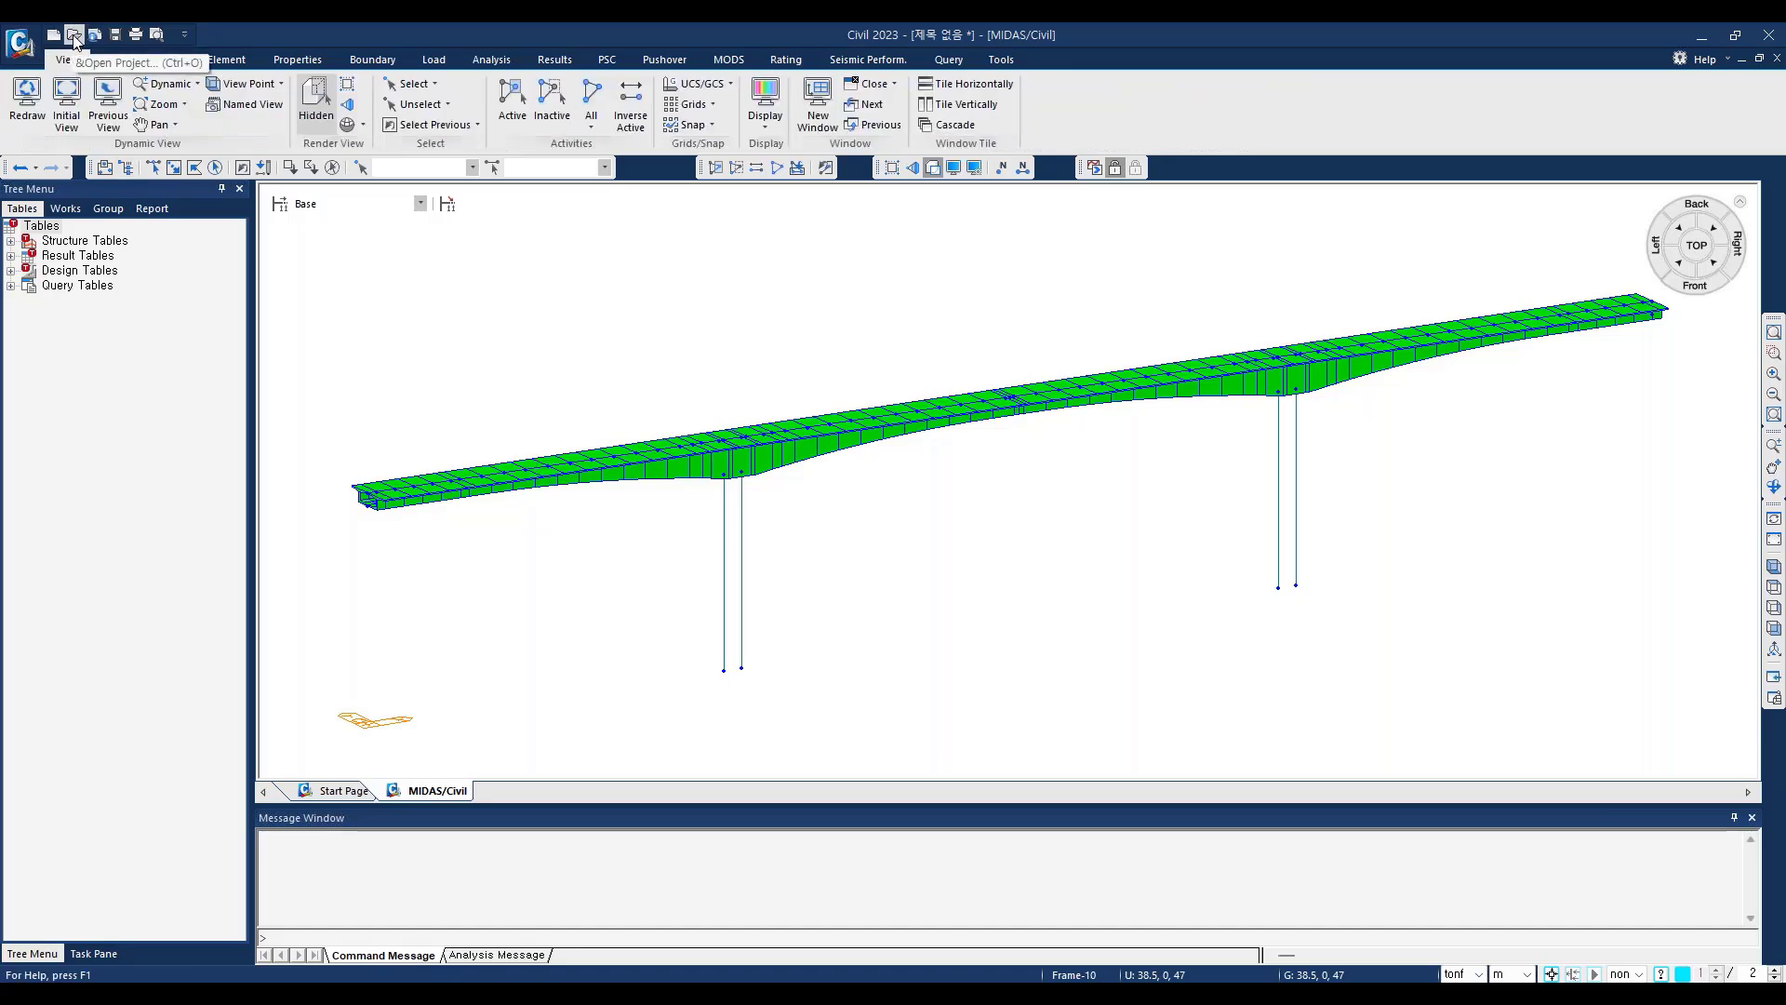
{"action": "left_click", "coordinate": [60, 39]}
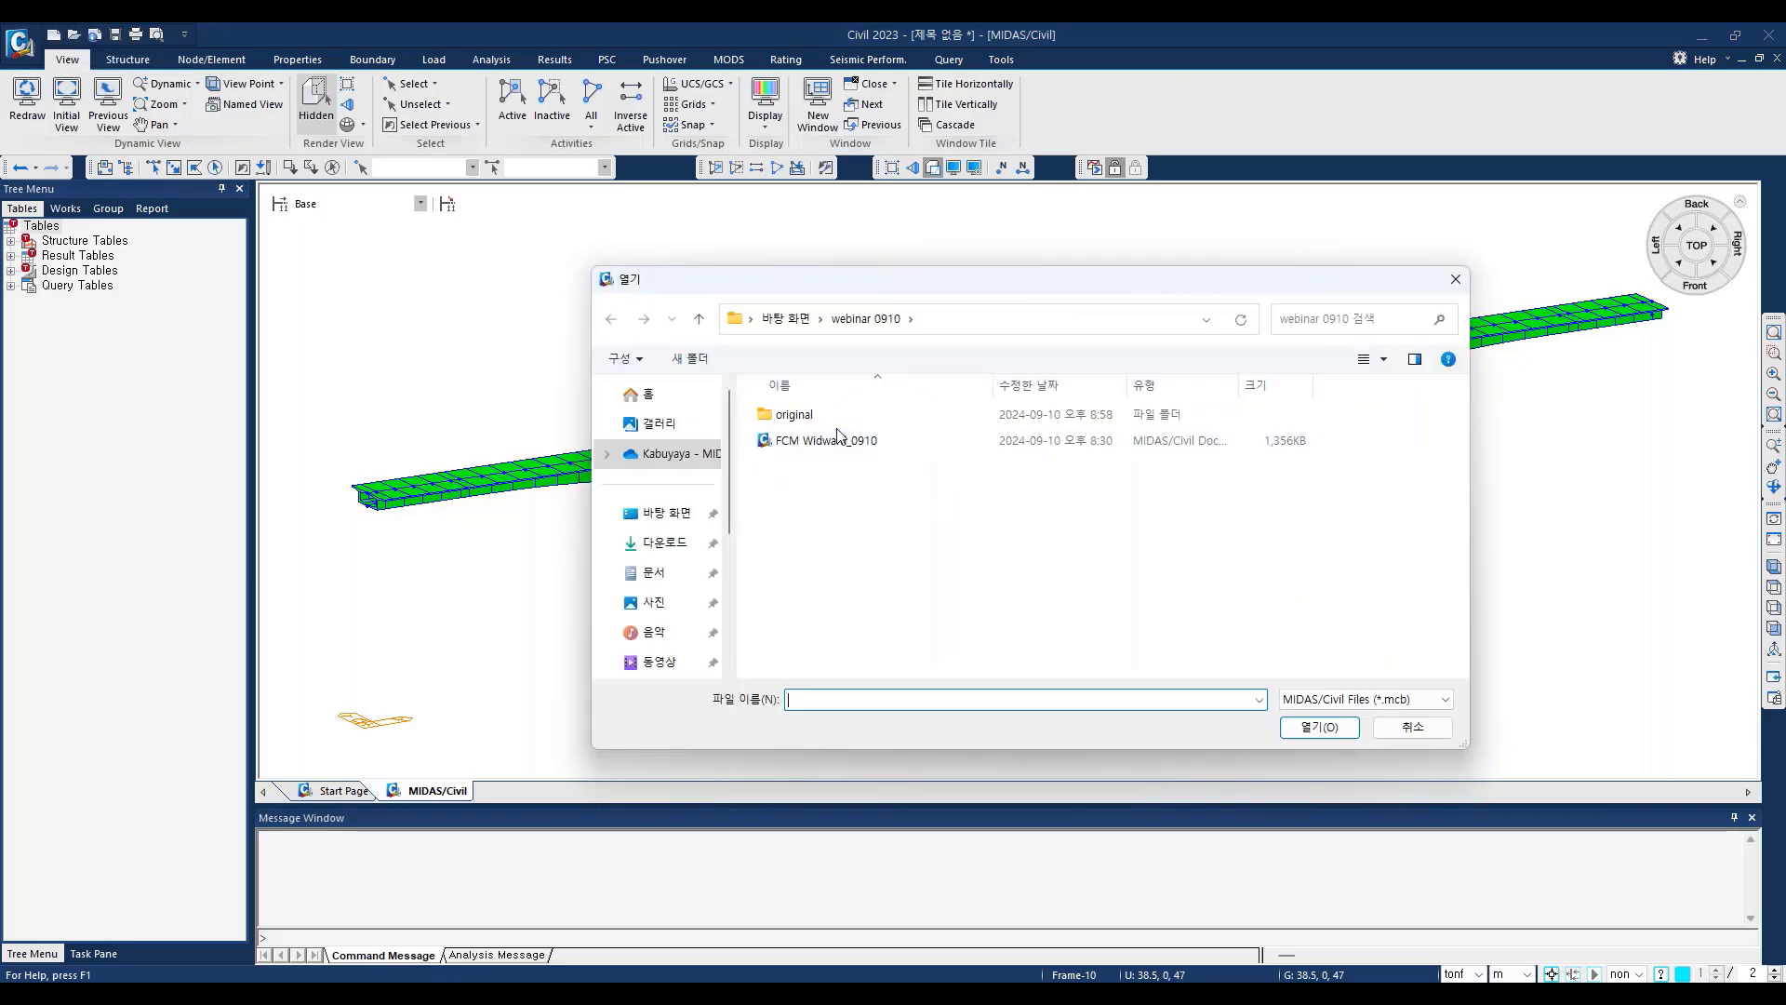
{"action": "double_click", "coordinate": [789, 414]}
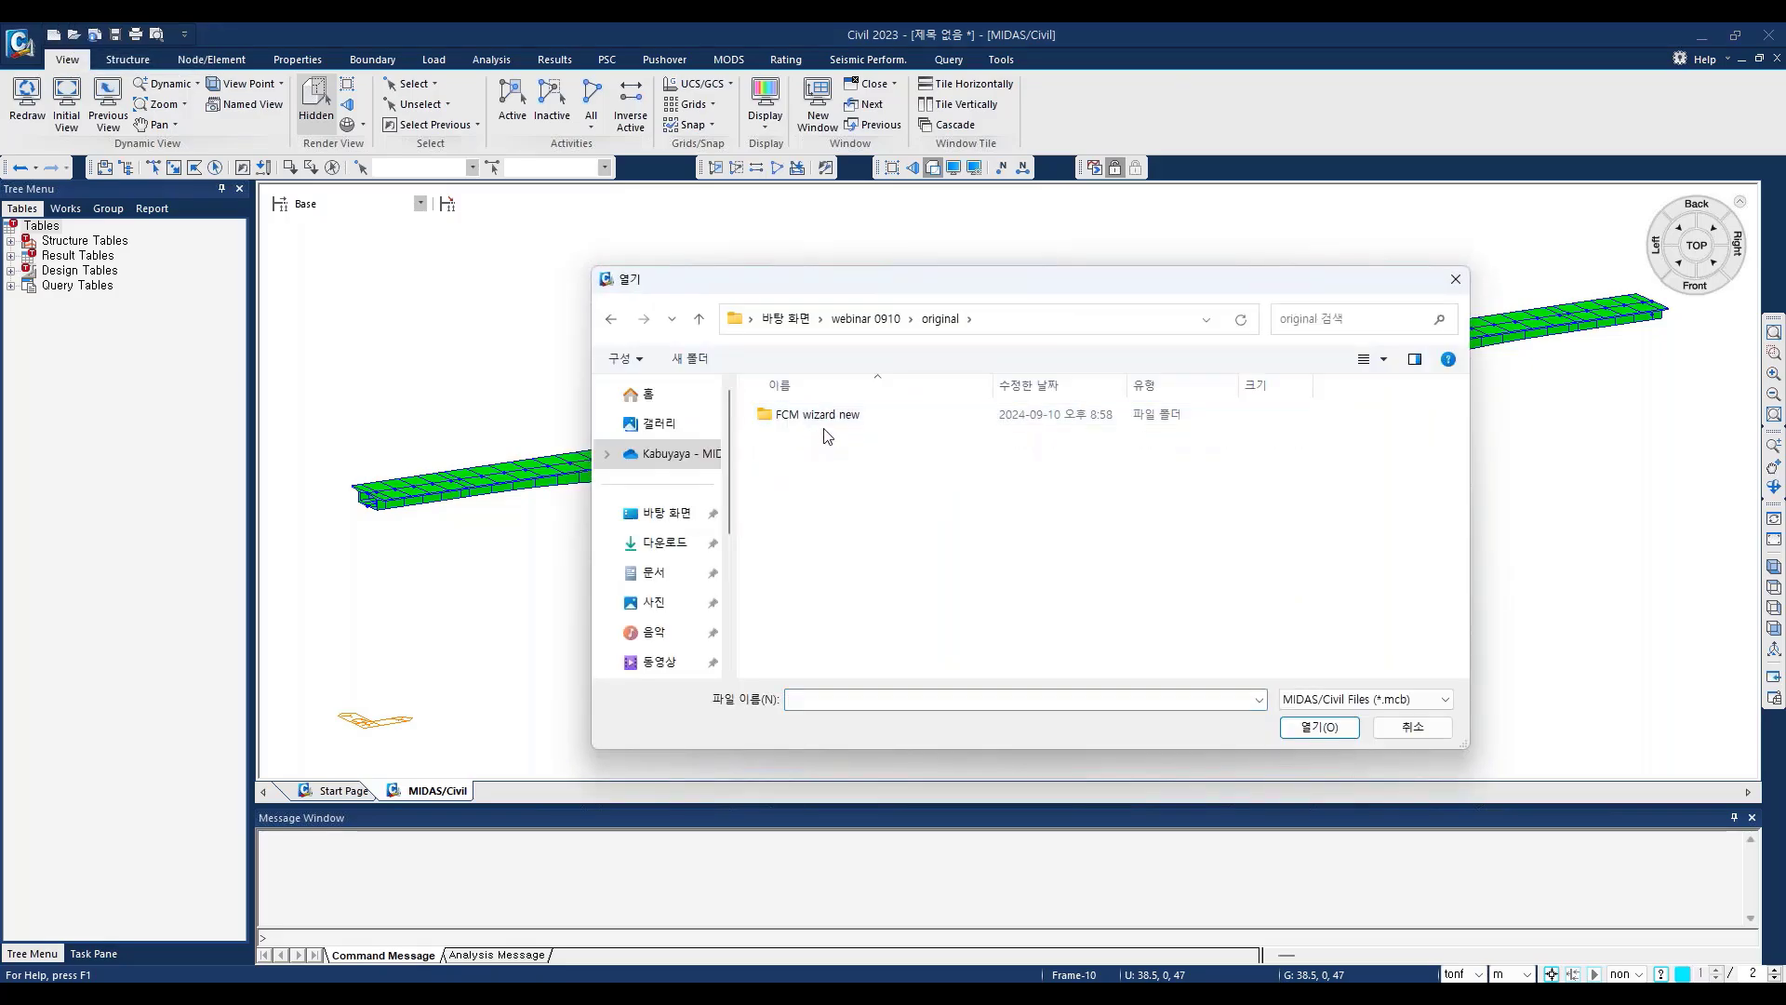
{"action": "double_click", "coordinate": [827, 415]}
{"action": "left_click", "coordinate": [834, 415]}
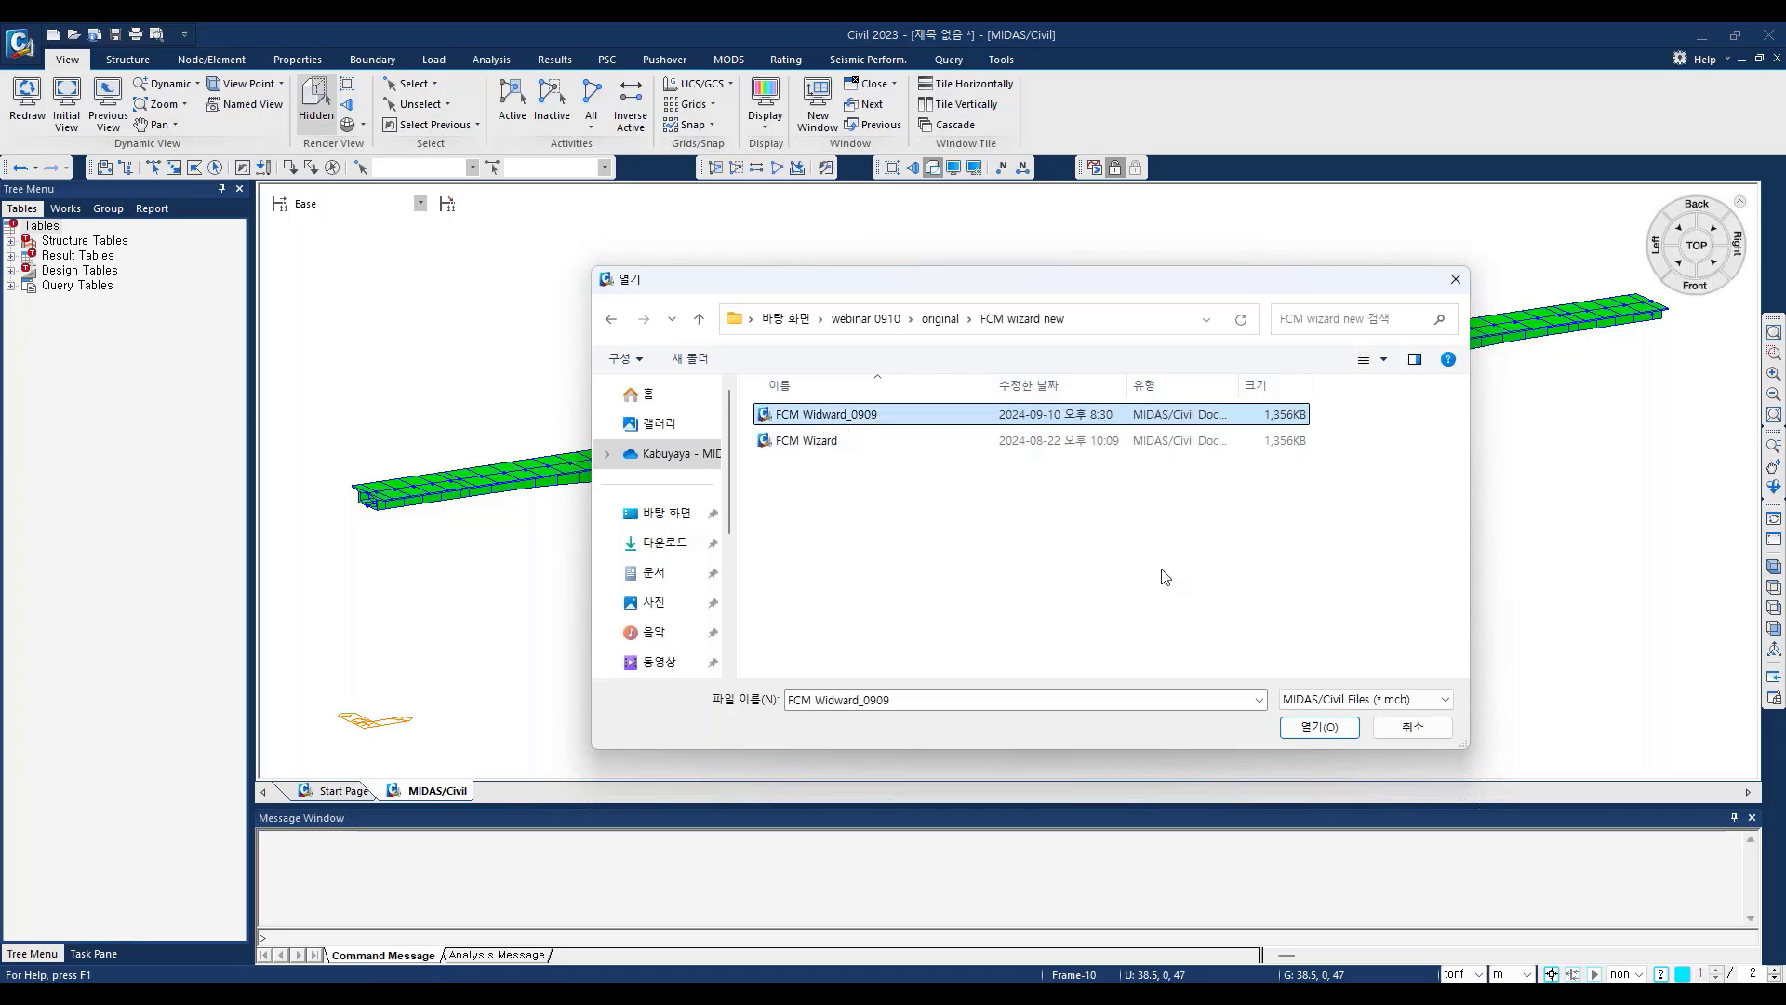
{"action": "left_click", "coordinate": [1320, 727]}
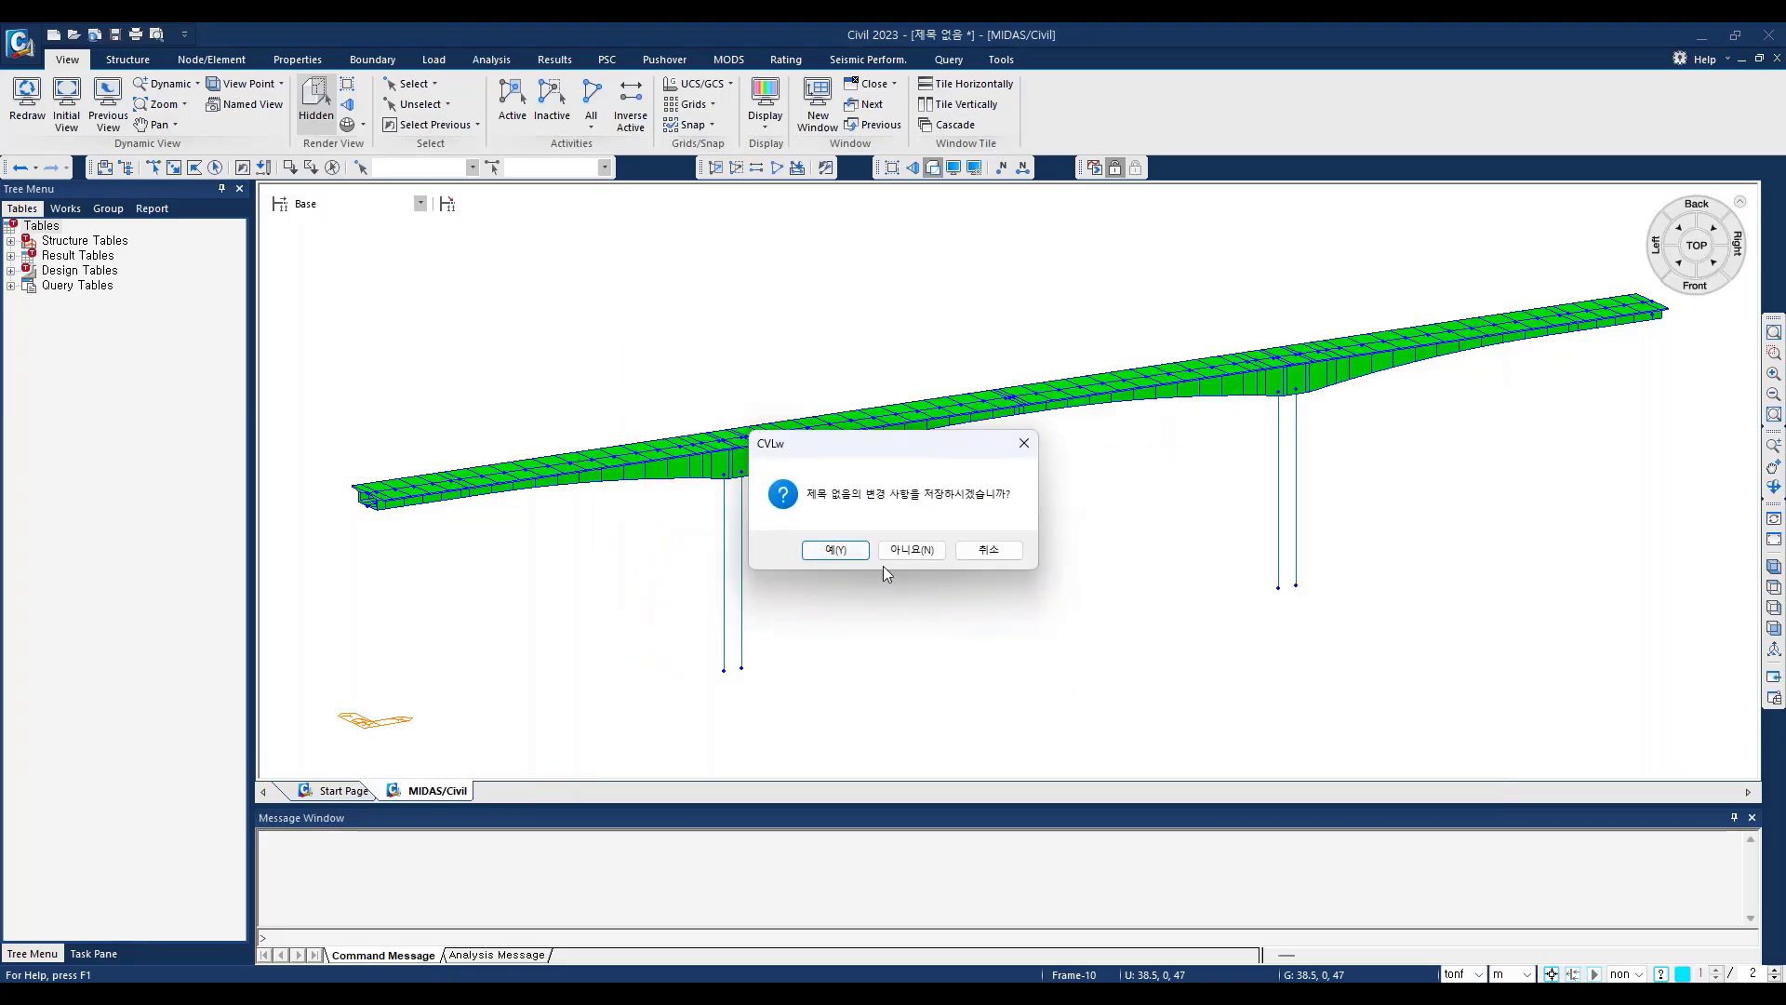
{"action": "left_click", "coordinate": [835, 552]}
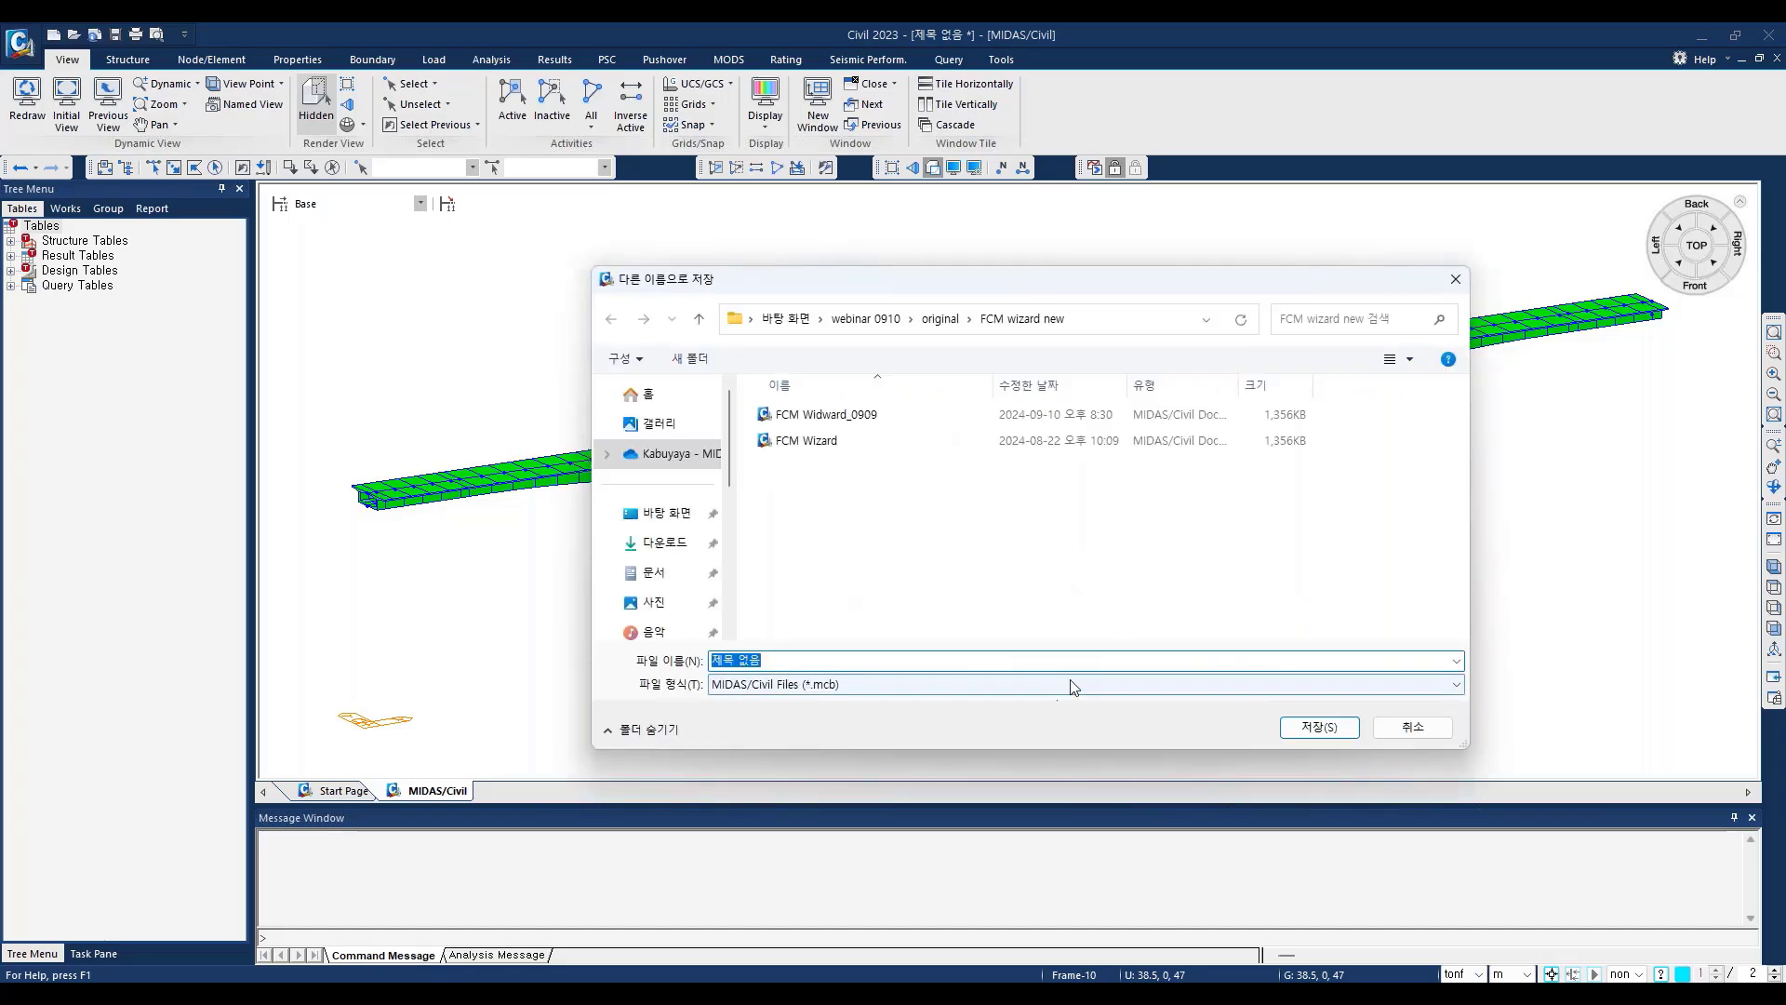
{"action": "left_click", "coordinate": [1410, 727]}
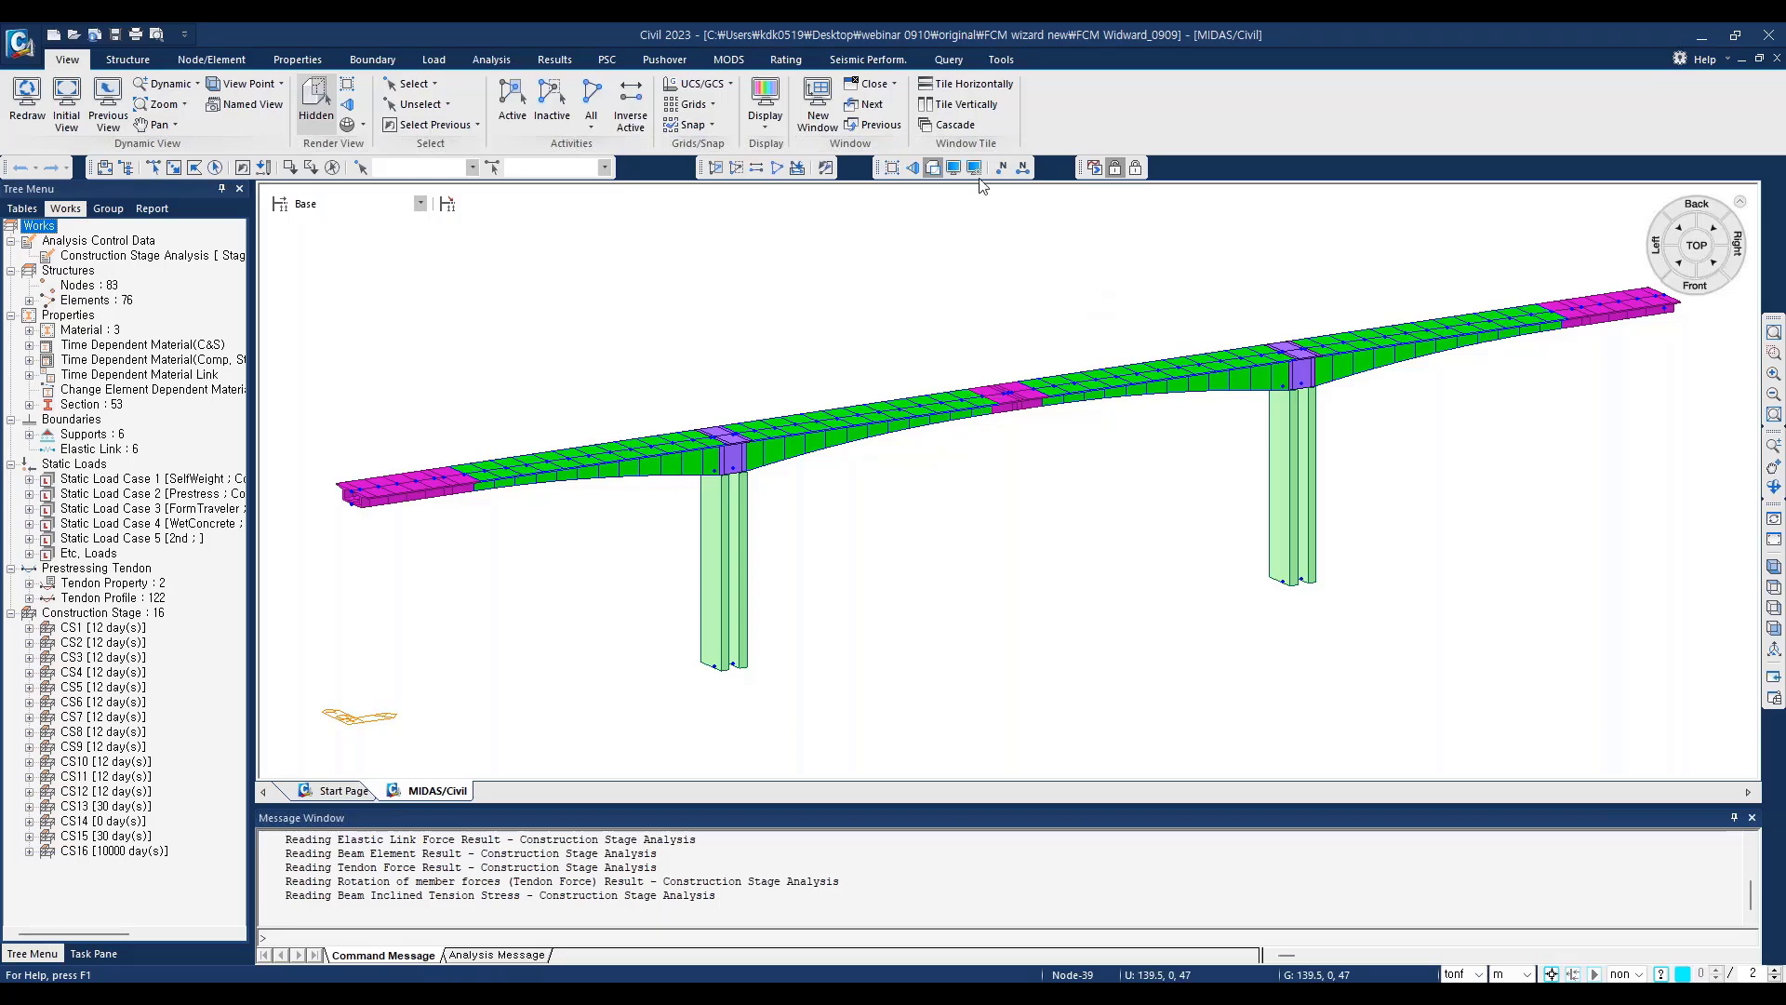
Step: Draw the elements in random colors by section/thickness and apply the display option
{"action": "left_click", "coordinate": [955, 169]}
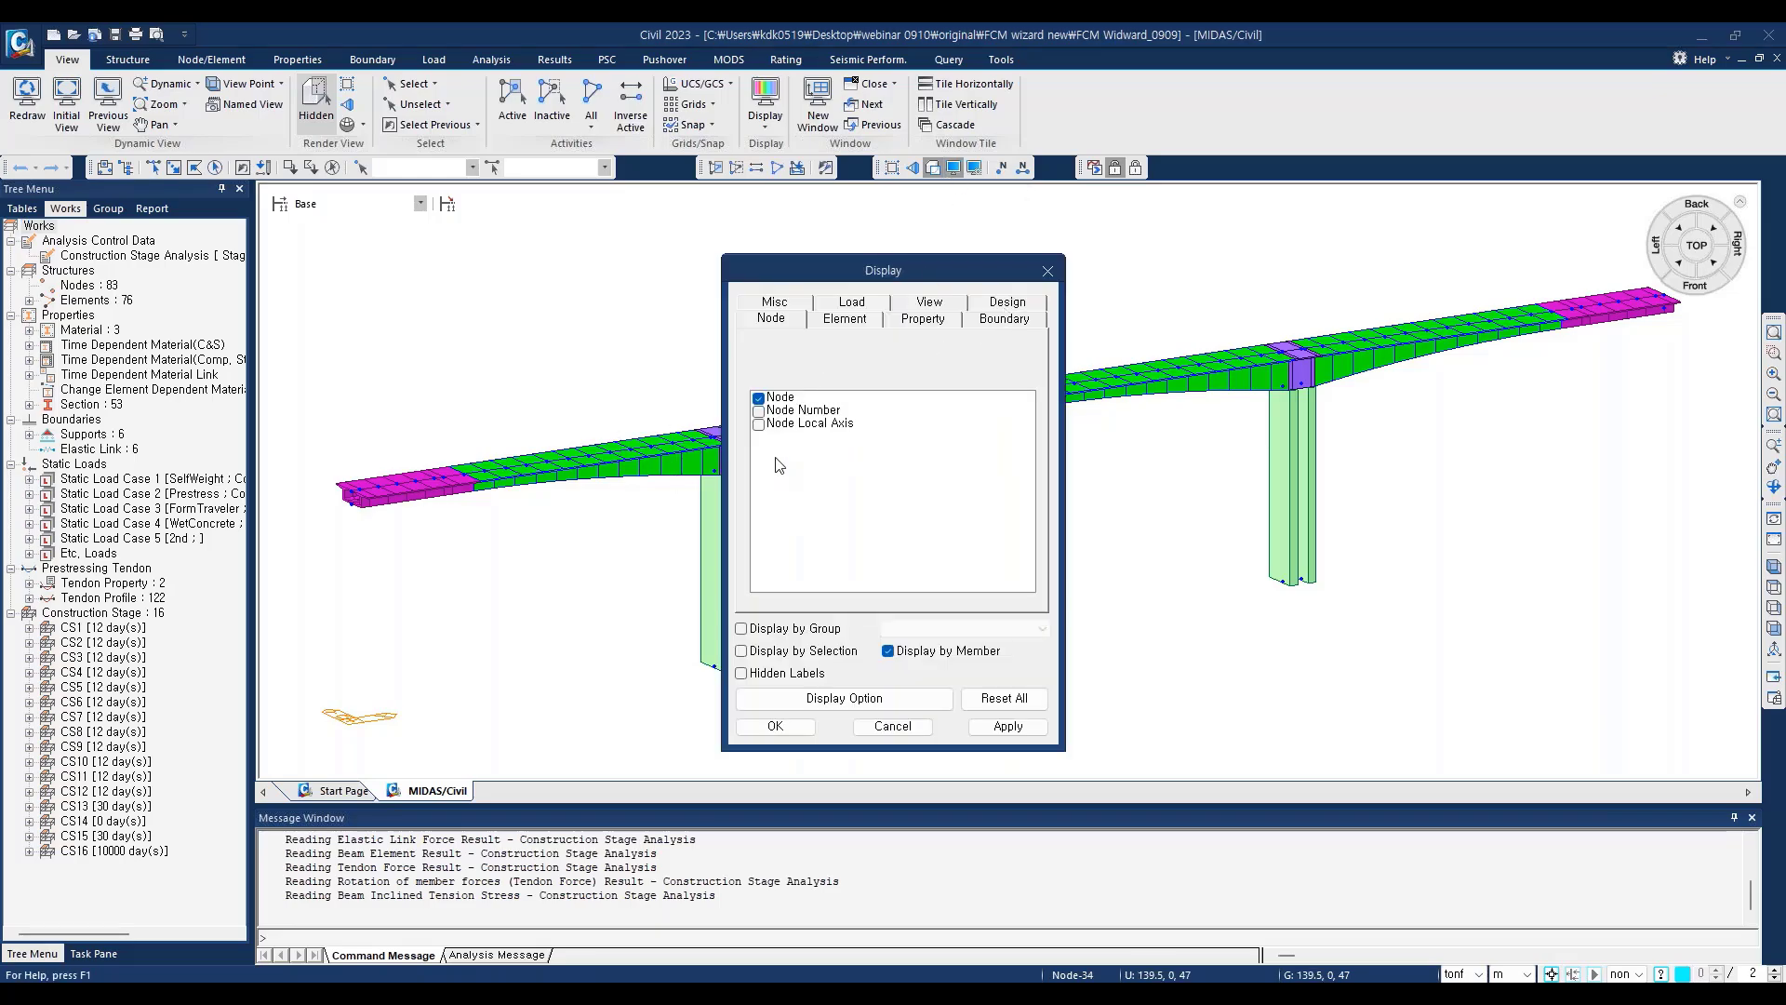
{"action": "left_click", "coordinate": [1047, 271]}
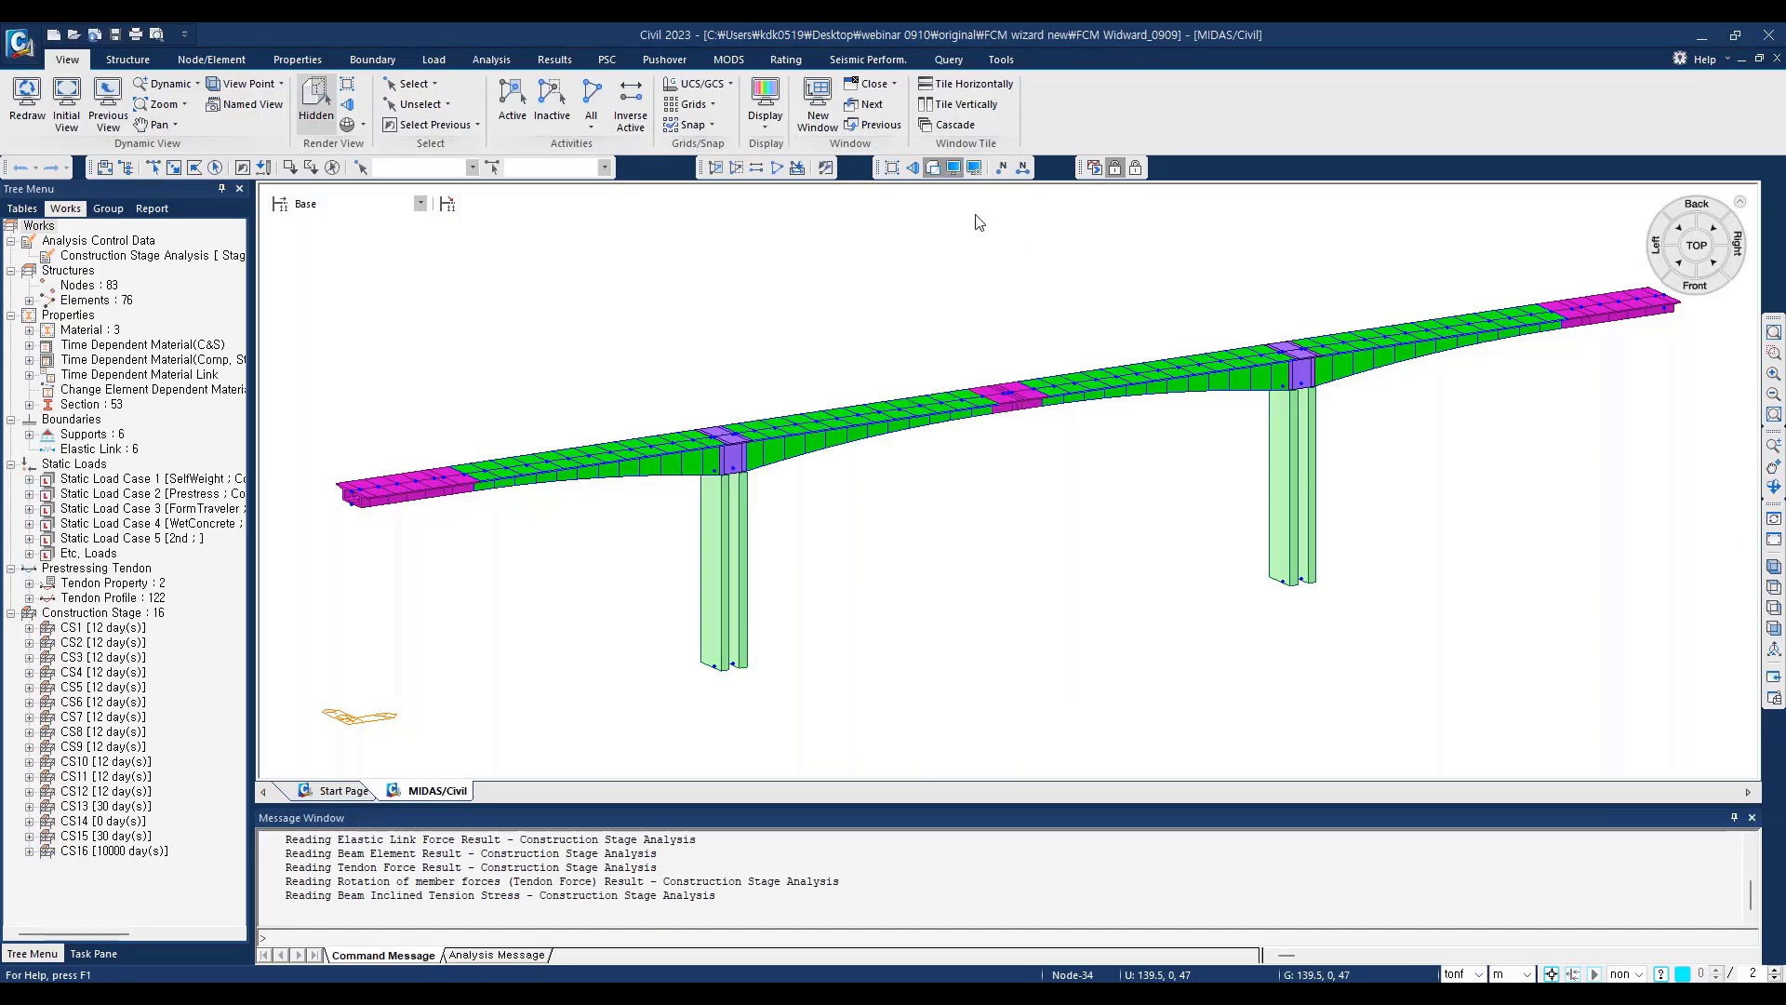
{"action": "left_click", "coordinate": [972, 167]}
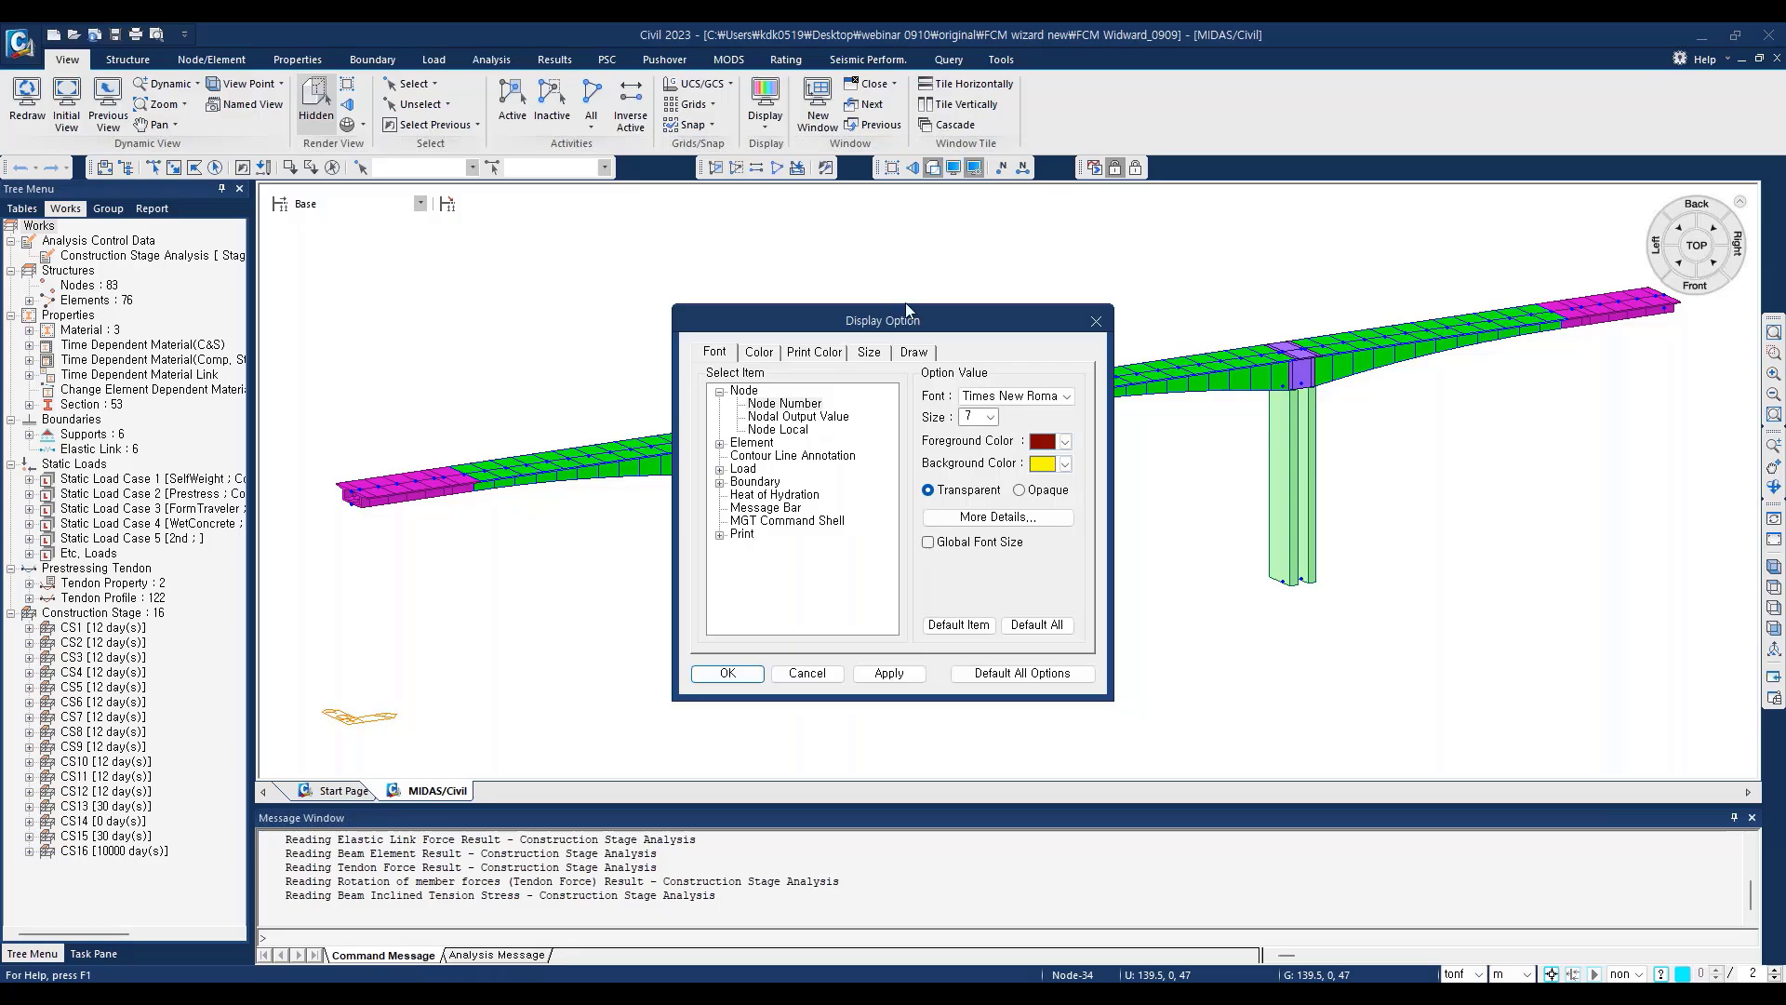
{"action": "left_click", "coordinate": [914, 353]}
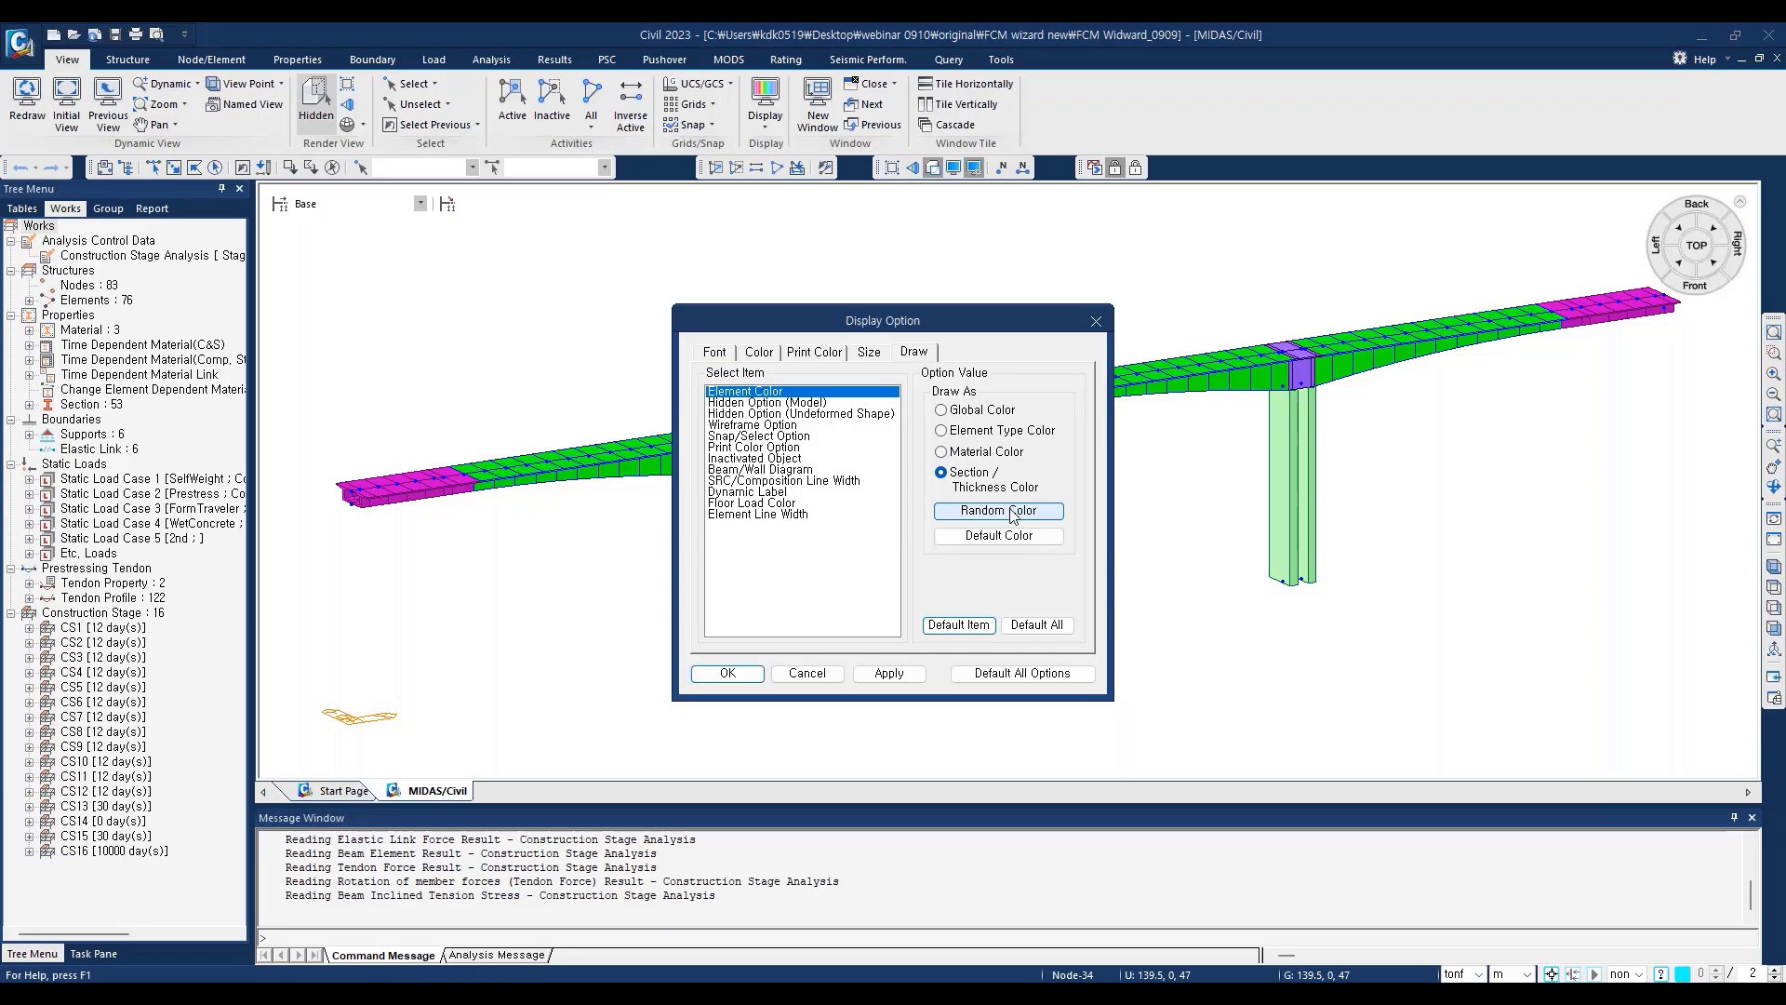
{"action": "left_click", "coordinate": [888, 673]}
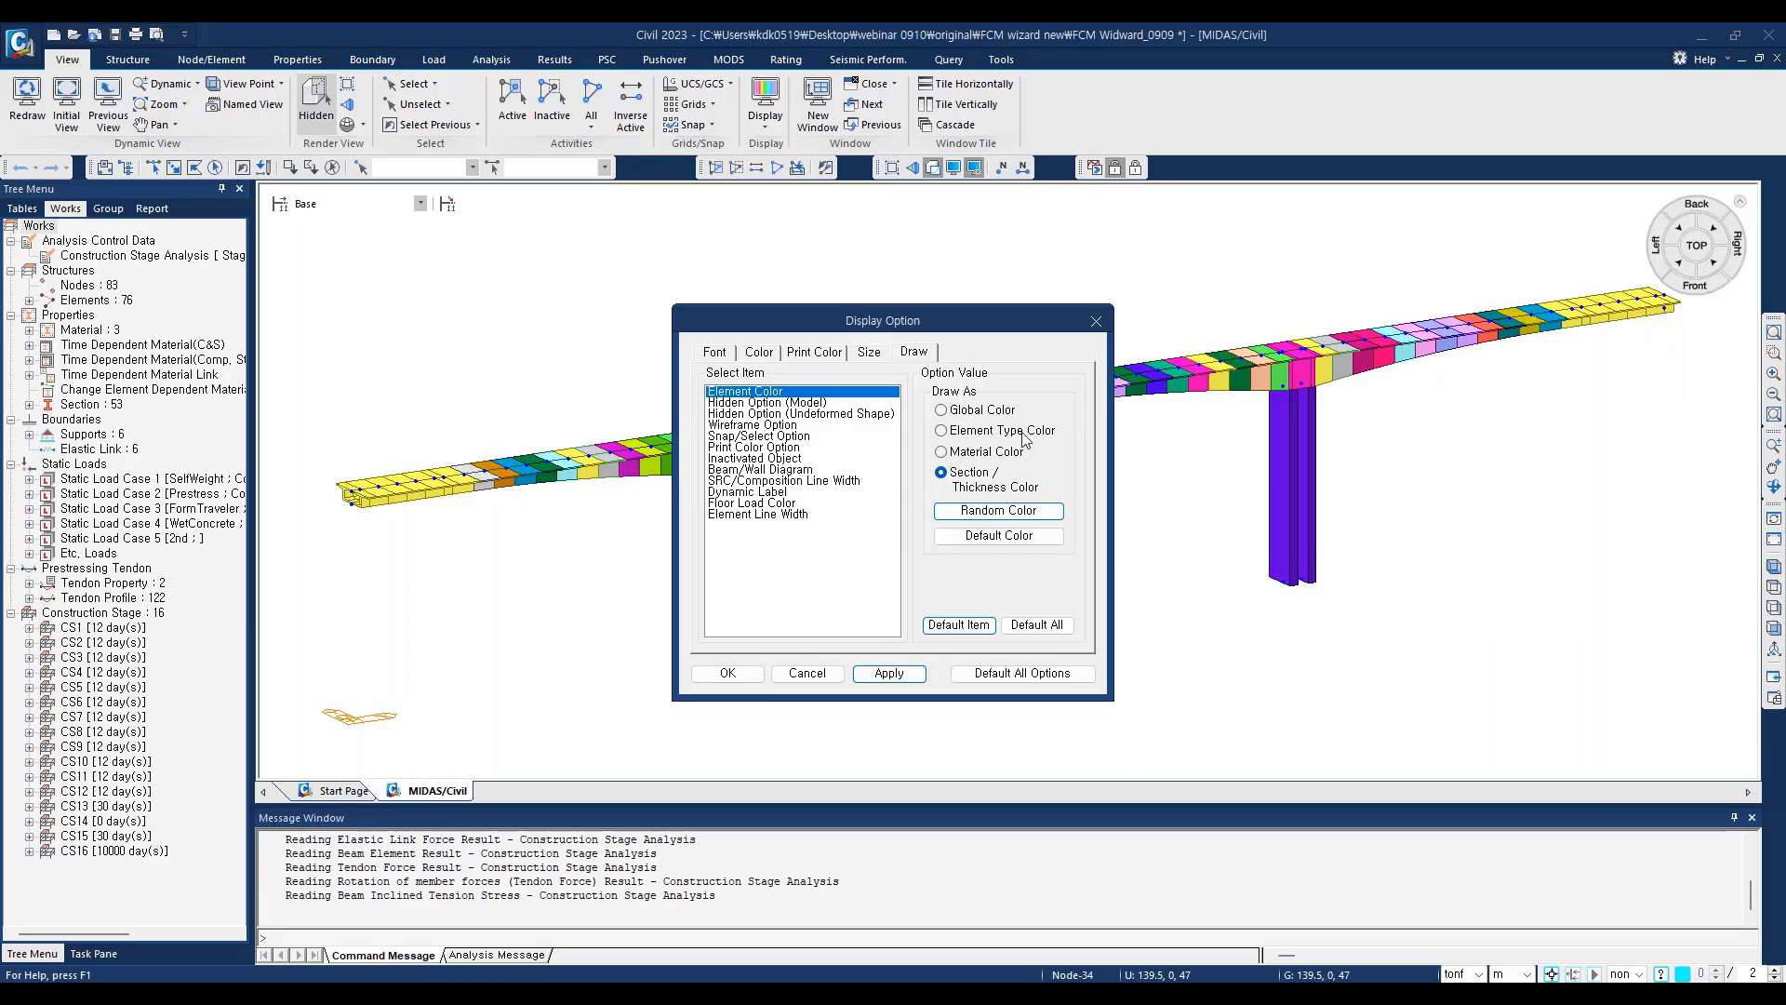
{"action": "left_click", "coordinate": [1096, 323]}
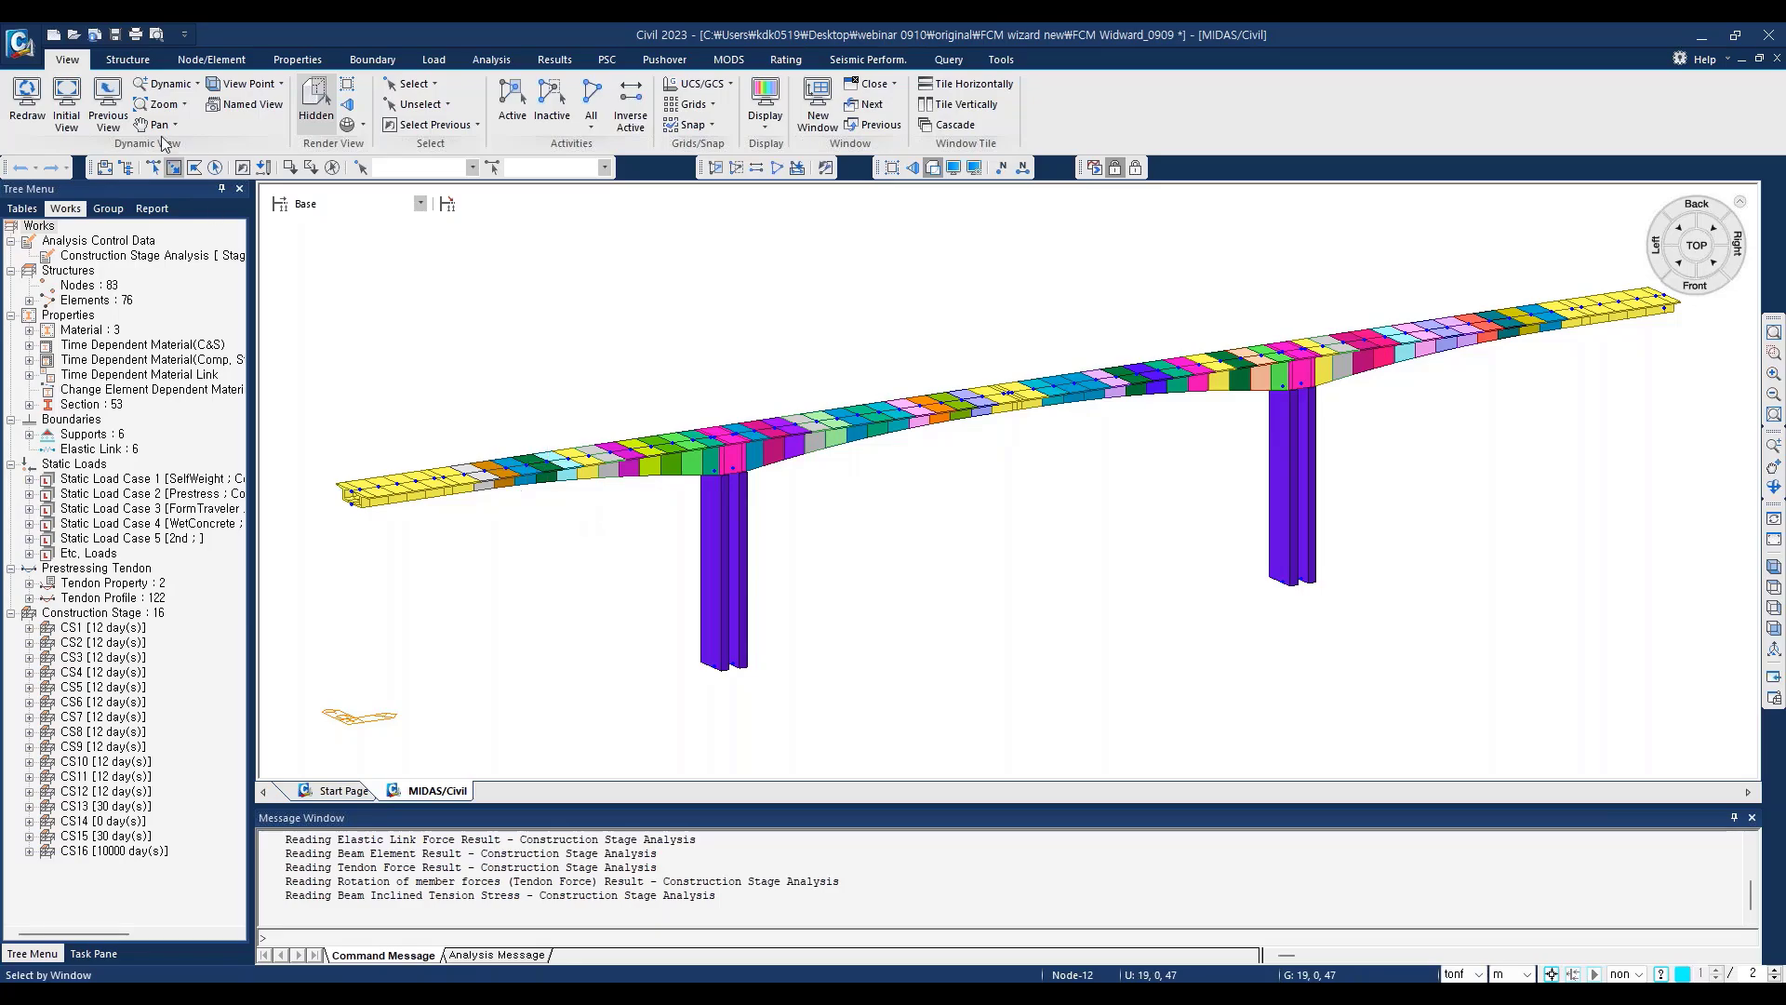
Step: Check the model data in the FCM Bridge Wizard and close it without changes
{"action": "left_click", "coordinate": [128, 59]}
{"action": "left_click", "coordinate": [234, 110]}
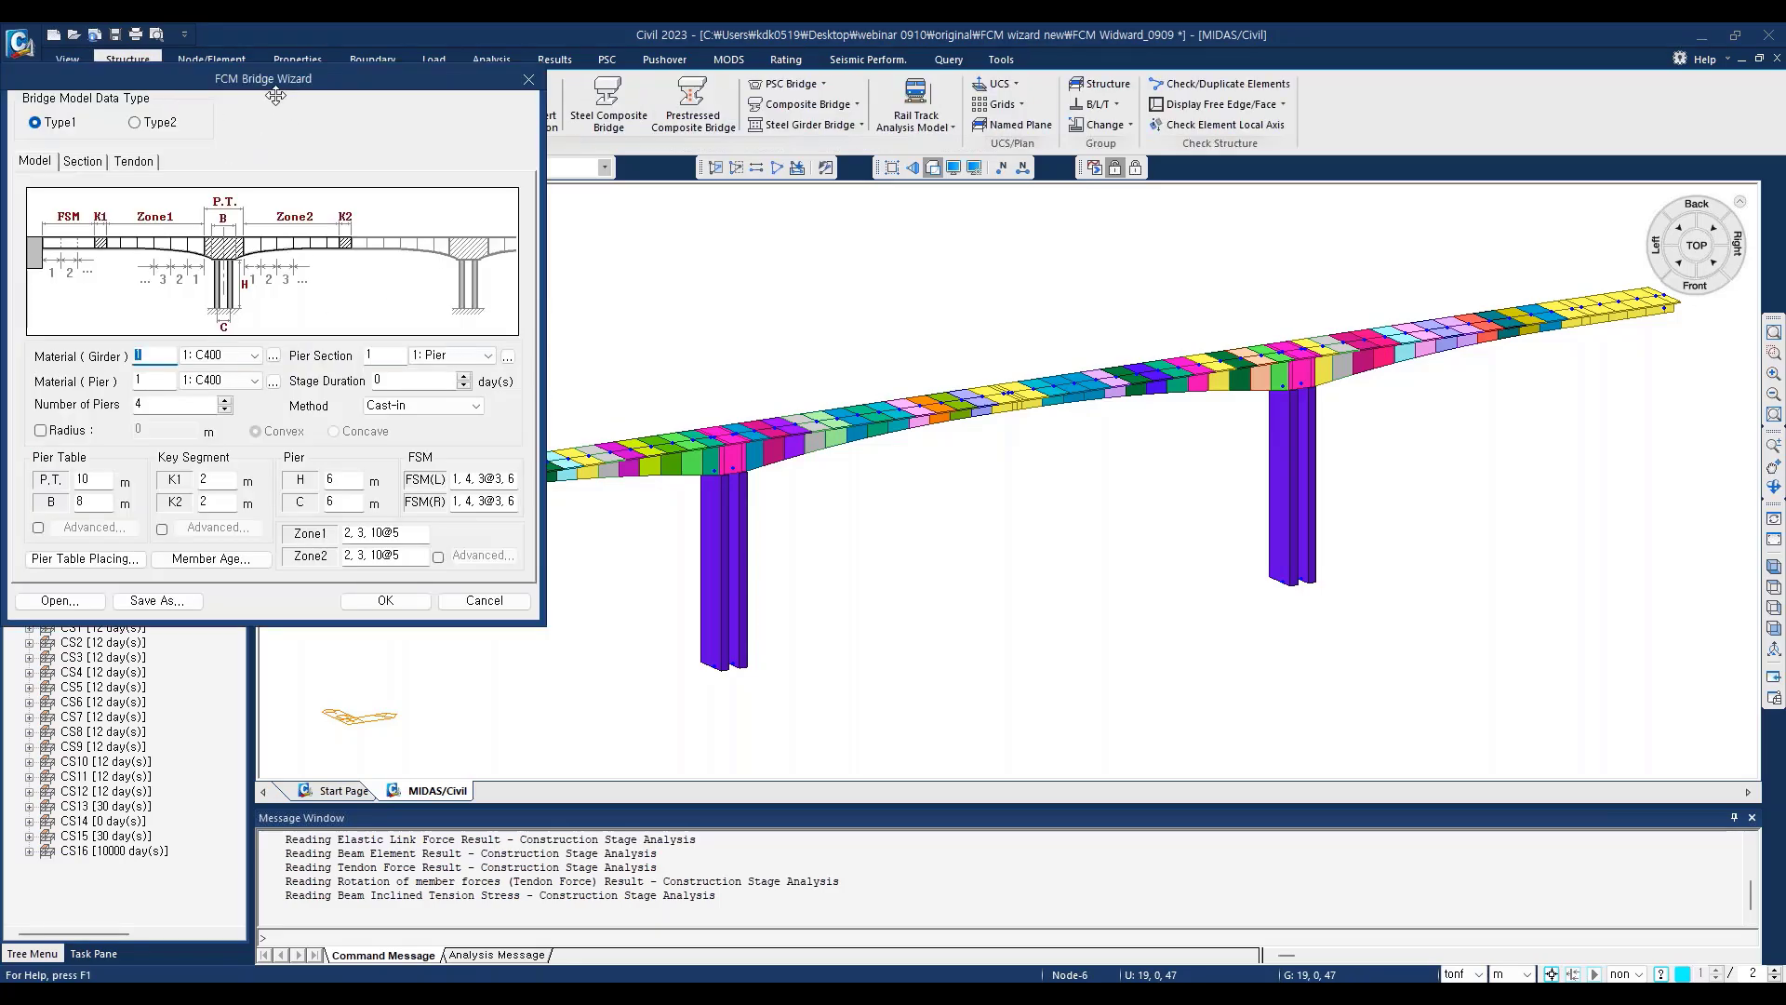
{"action": "left_click", "coordinate": [528, 79]}
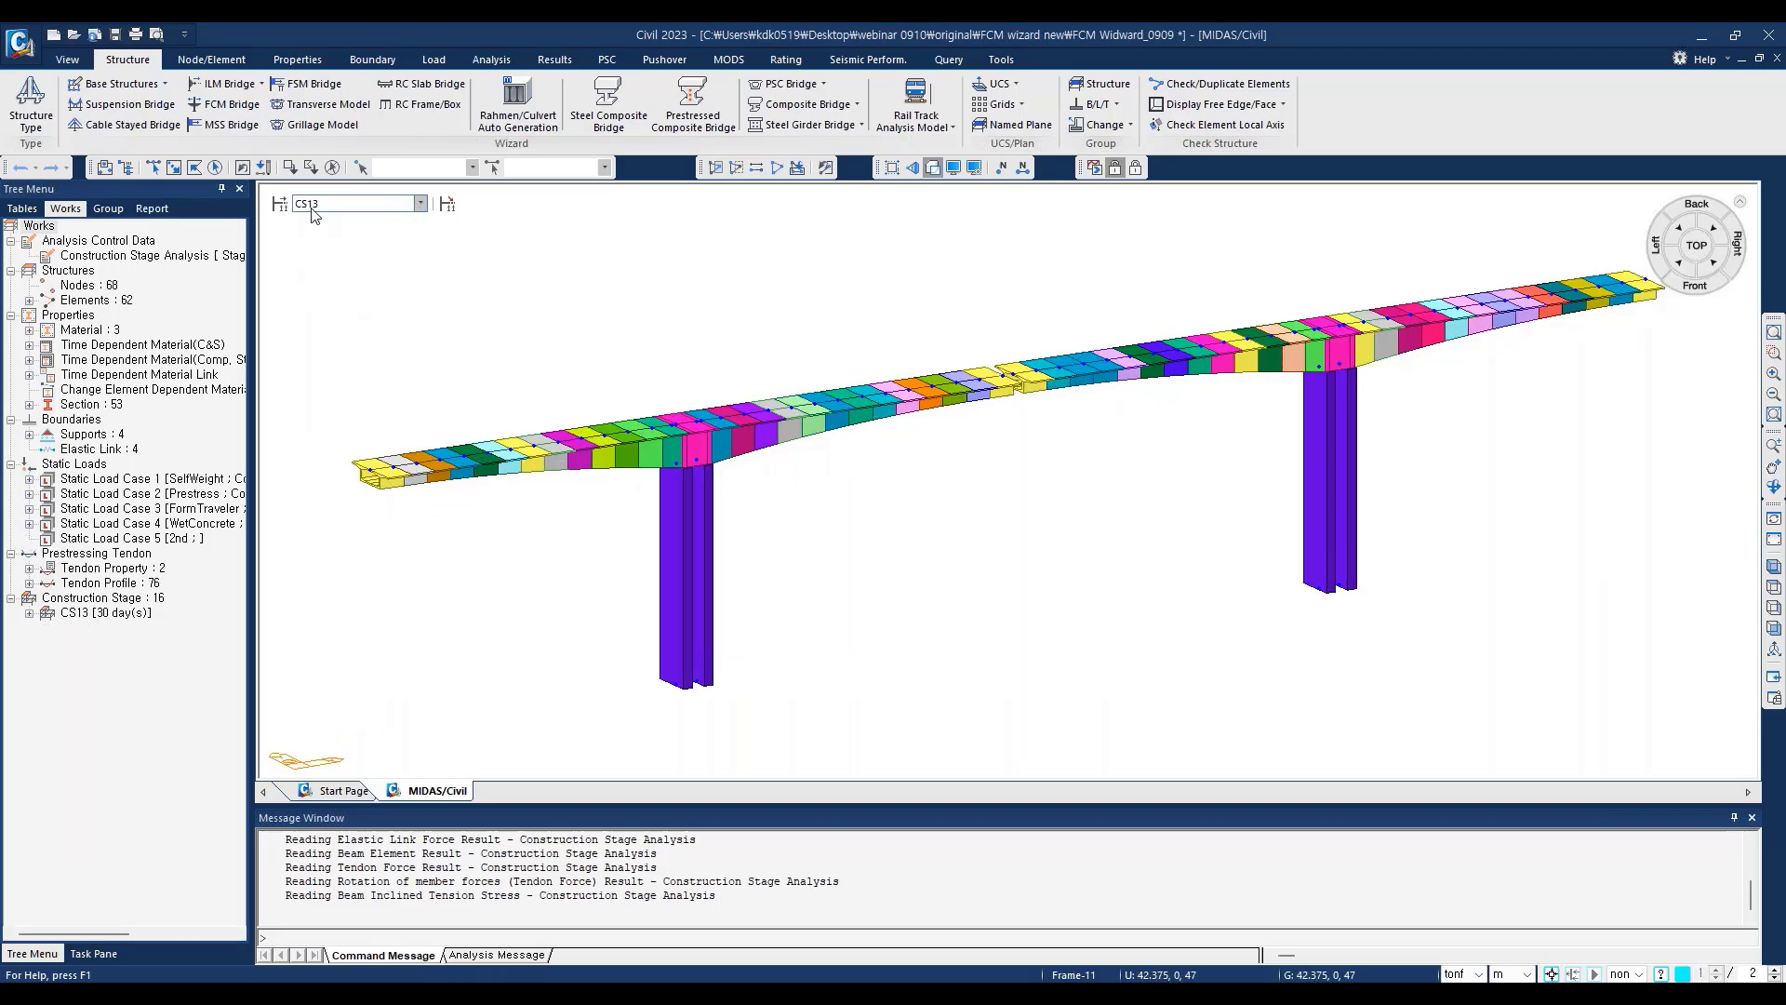
Step: View the bridge at construction stages CS13, CS2, CS6, CS14 and CS7, and return to the Base stage
{"action": "left_click", "coordinate": [312, 205]}
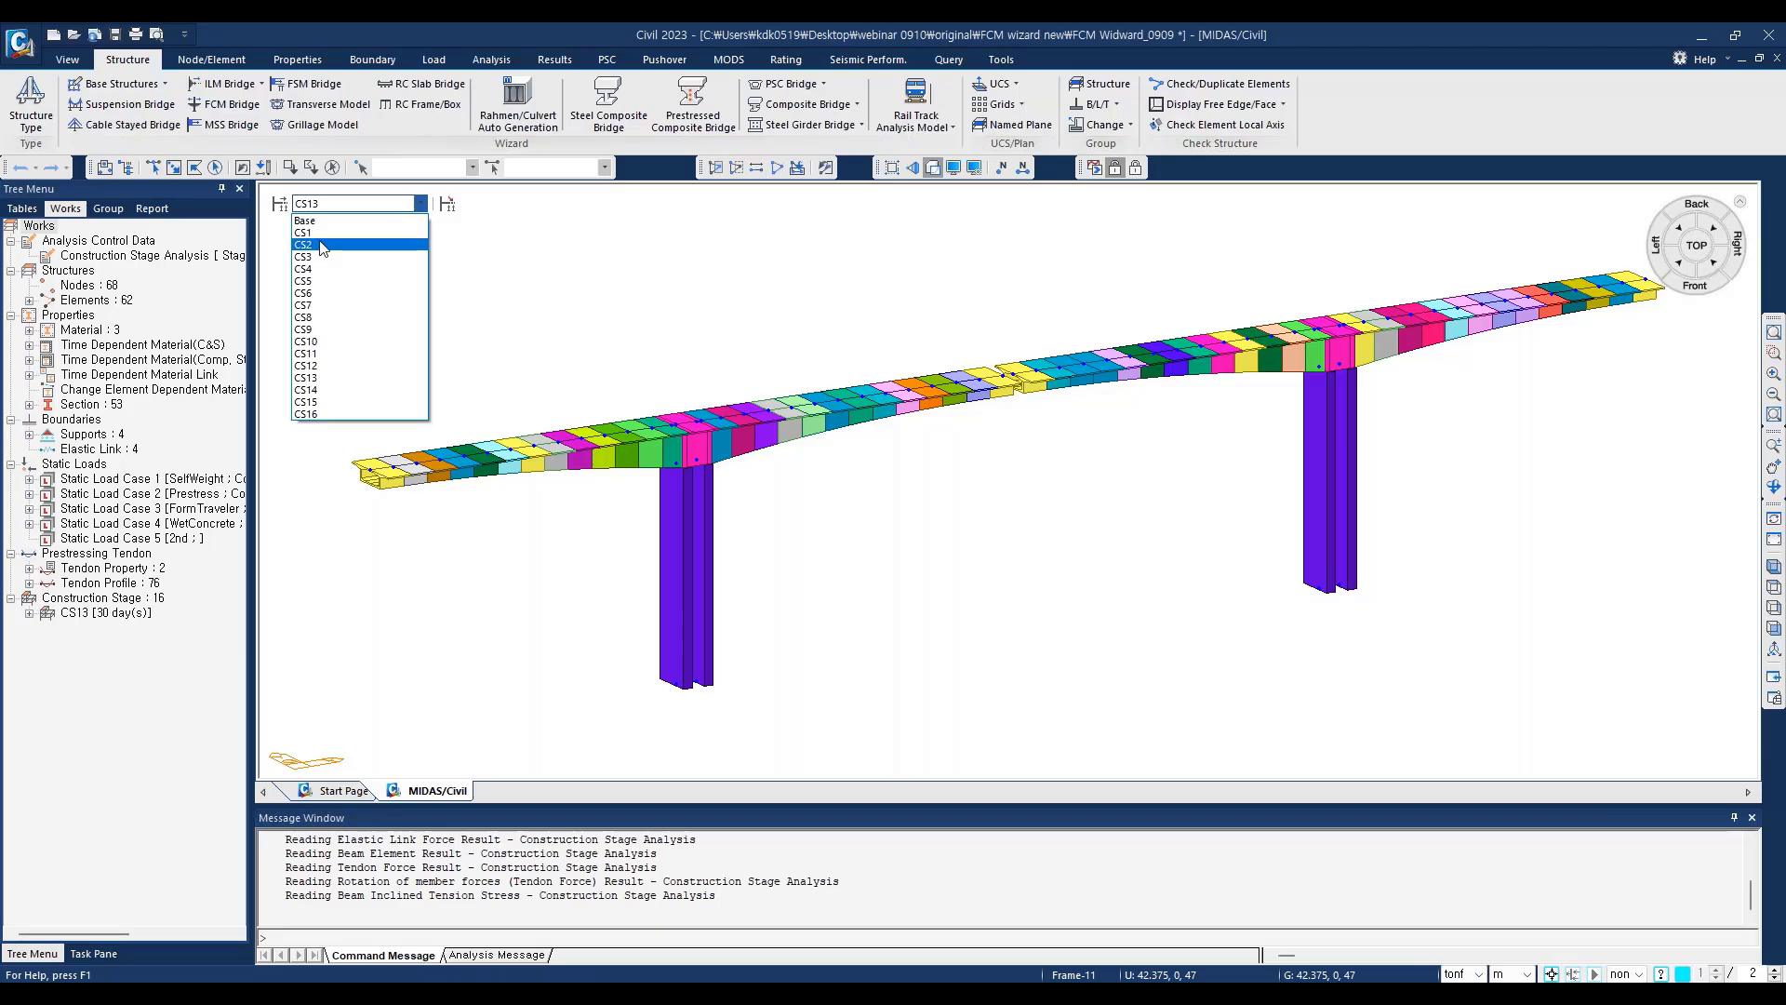
{"action": "left_click", "coordinate": [417, 204]}
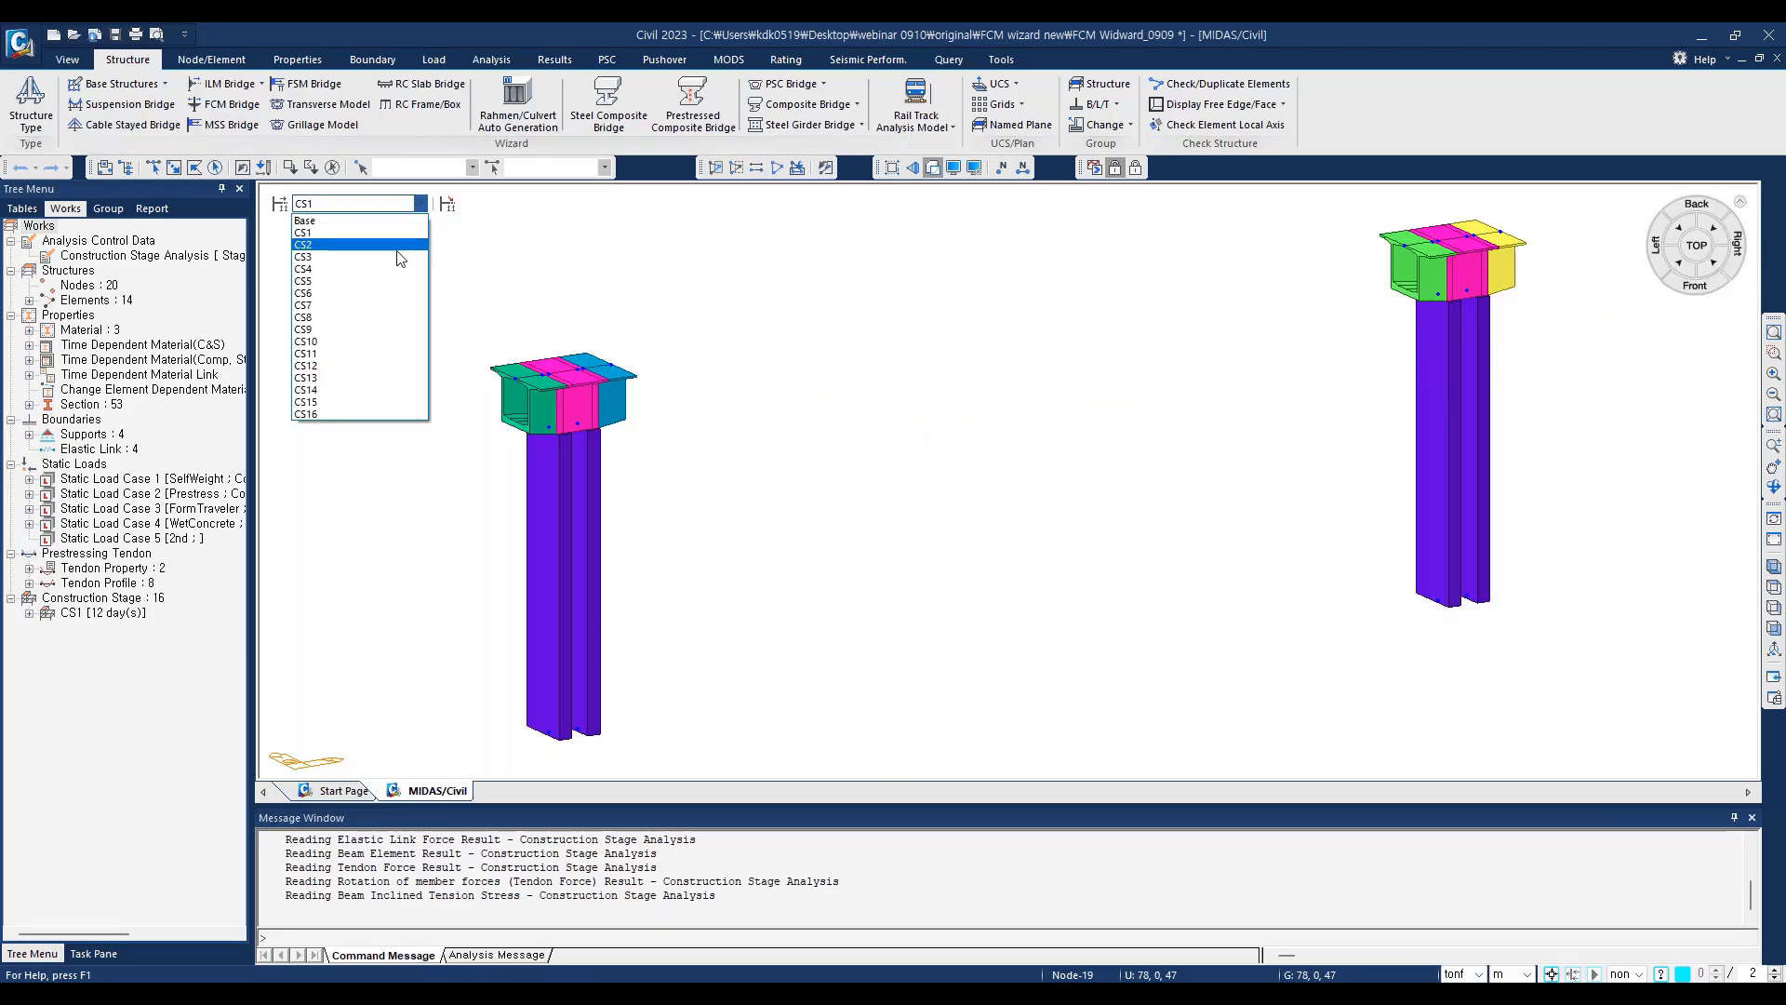
{"action": "left_click", "coordinate": [354, 245]}
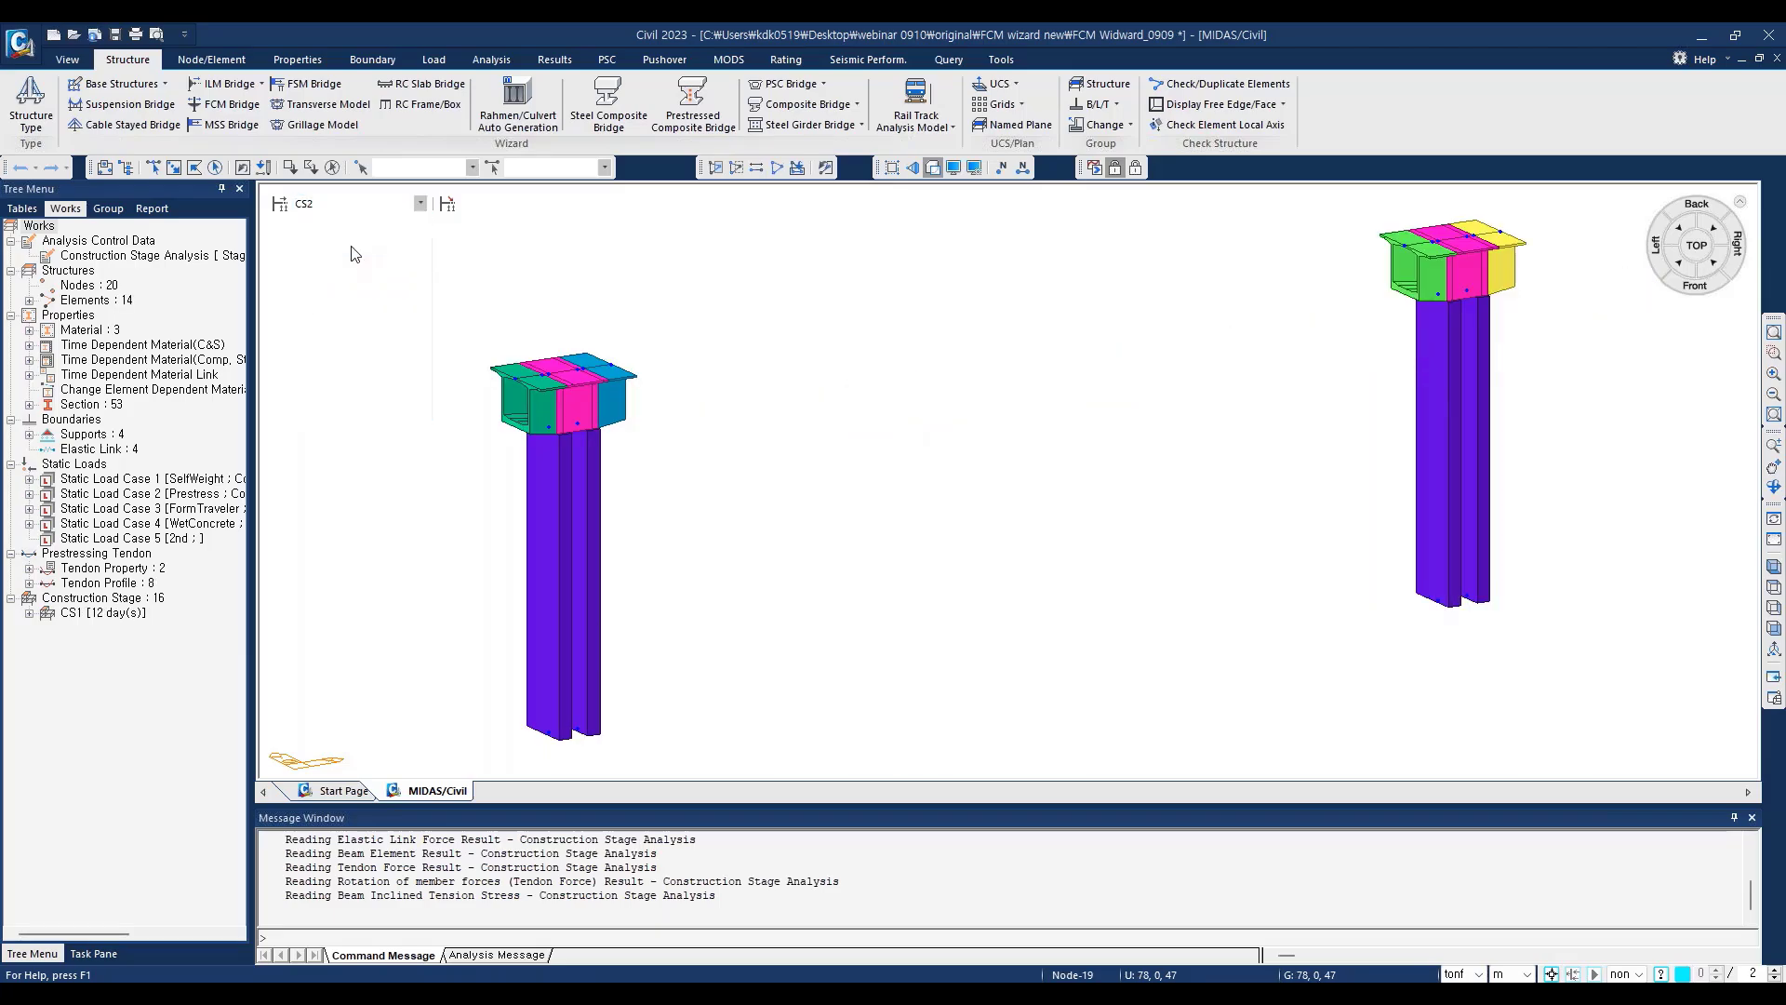
{"action": "left_click", "coordinate": [421, 204]}
{"action": "left_click", "coordinate": [379, 295]}
{"action": "left_click", "coordinate": [421, 204]}
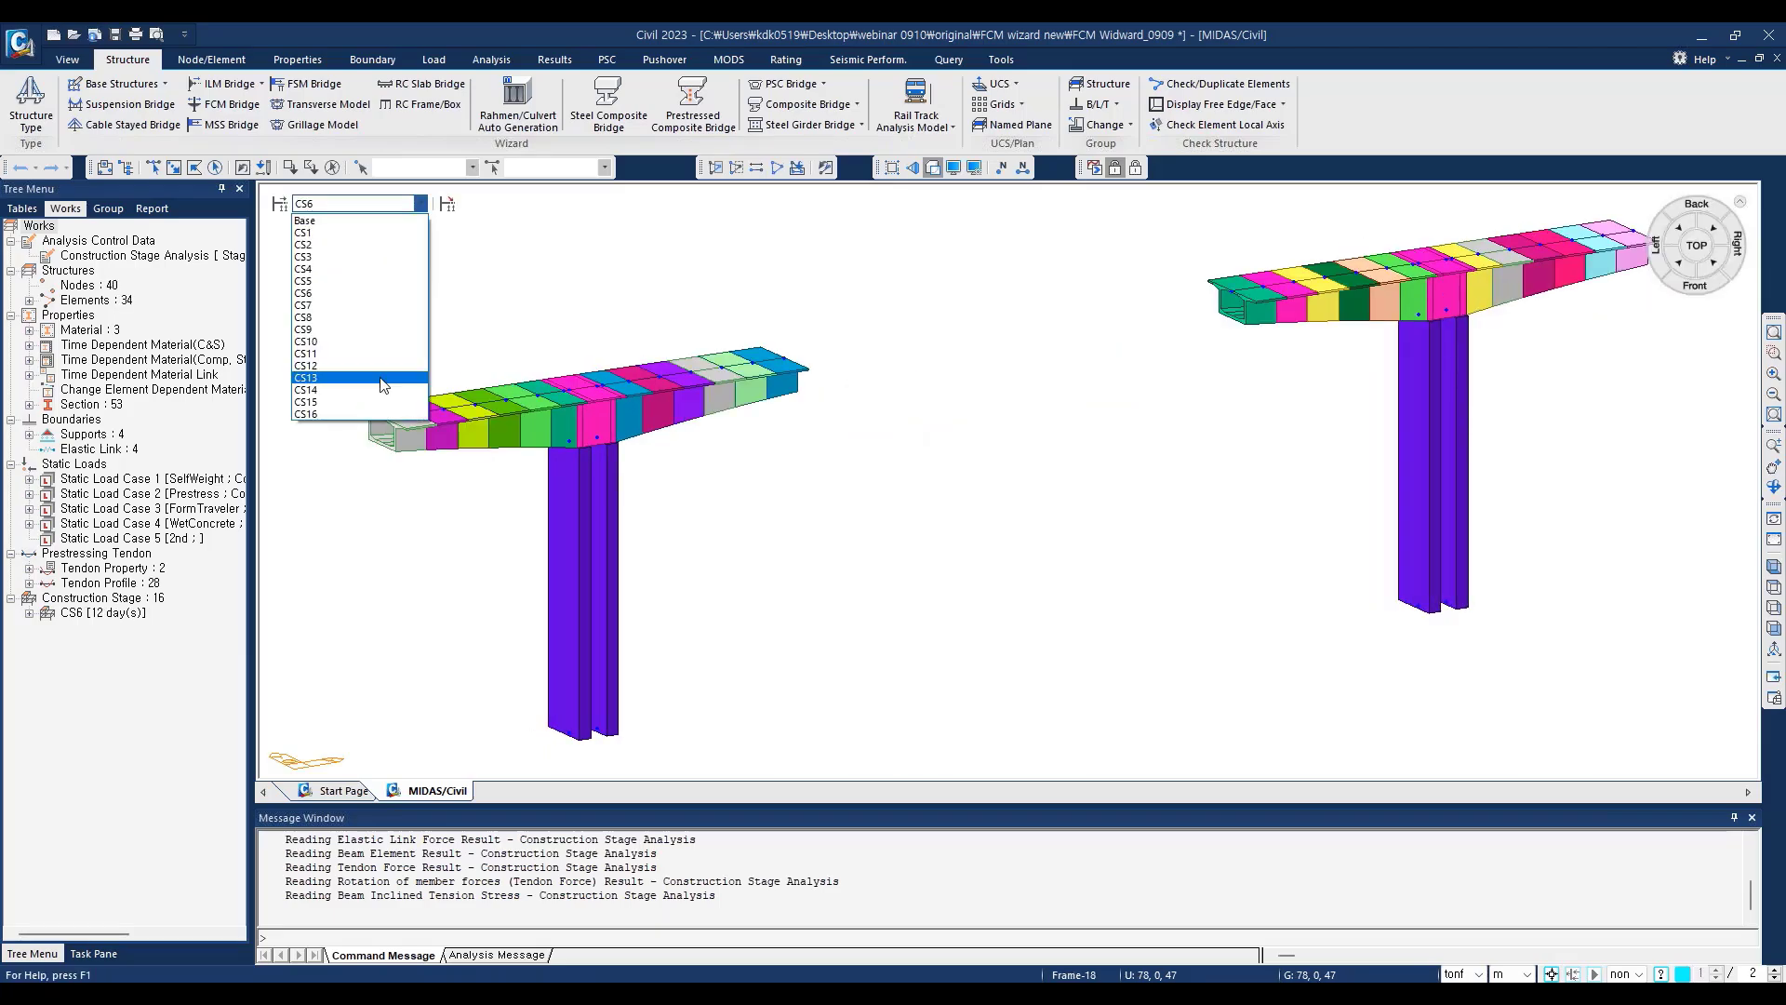
{"action": "left_click", "coordinate": [387, 389]}
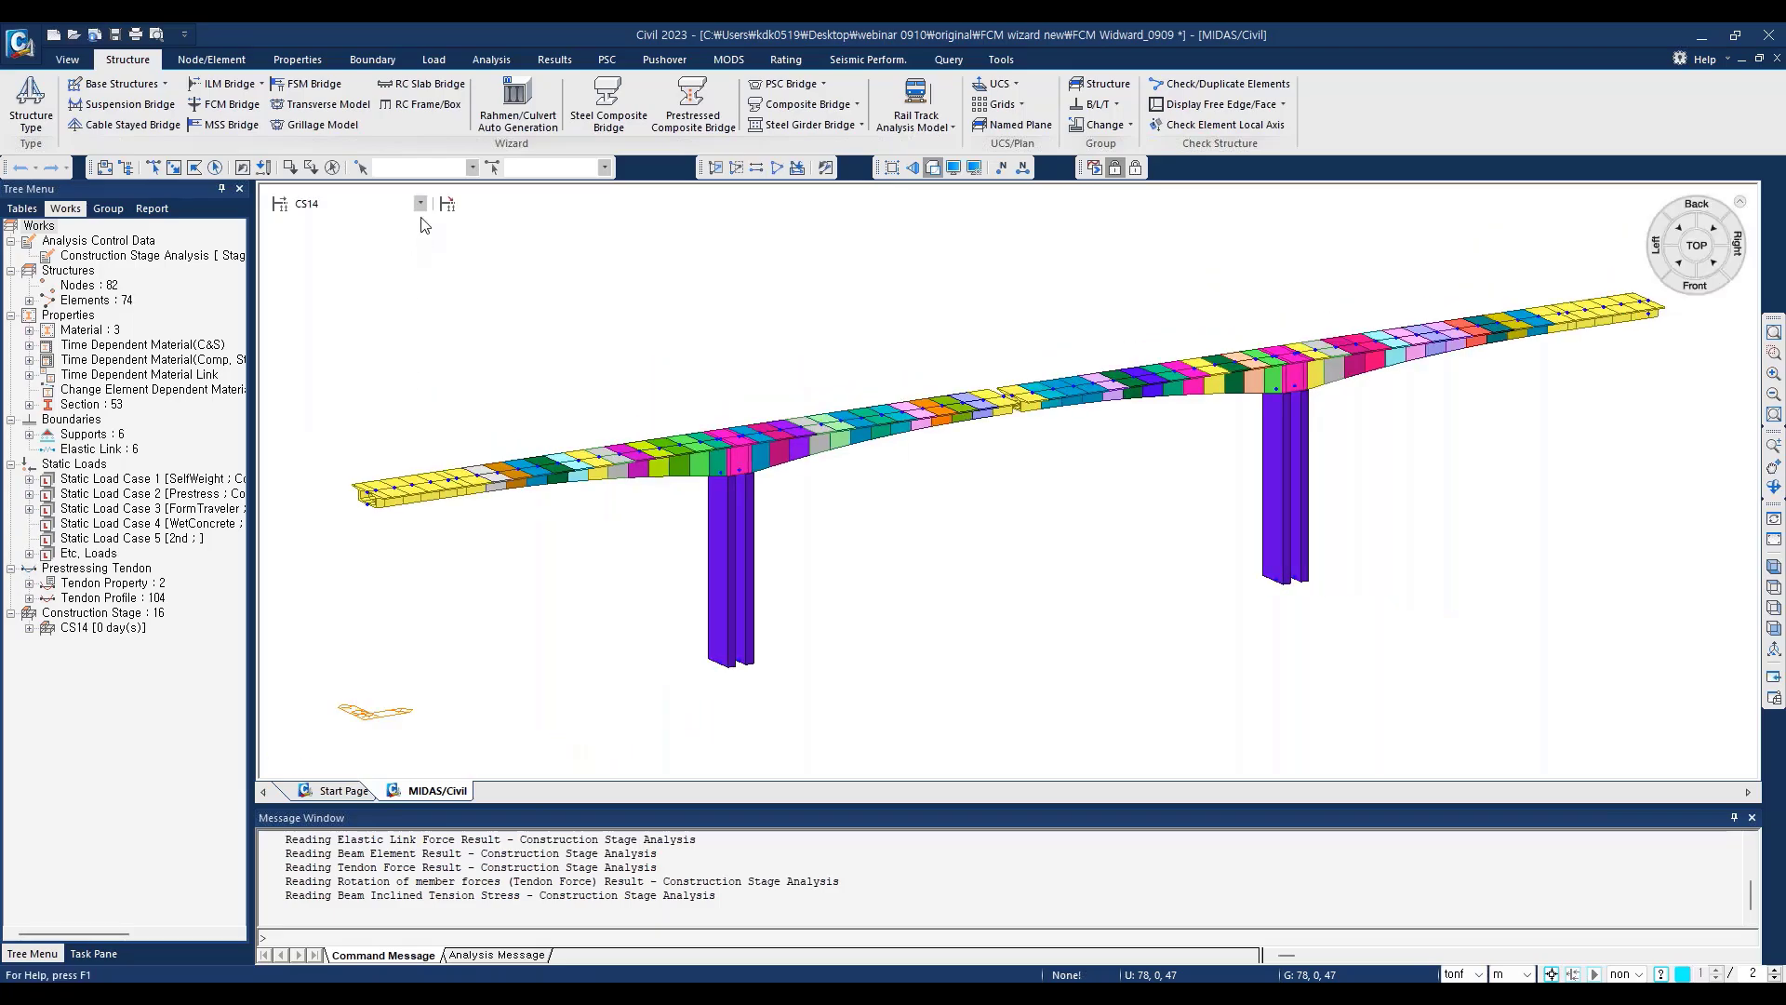
{"action": "left_click", "coordinate": [421, 204]}
{"action": "left_click", "coordinate": [372, 305]}
{"action": "left_click", "coordinate": [421, 204]}
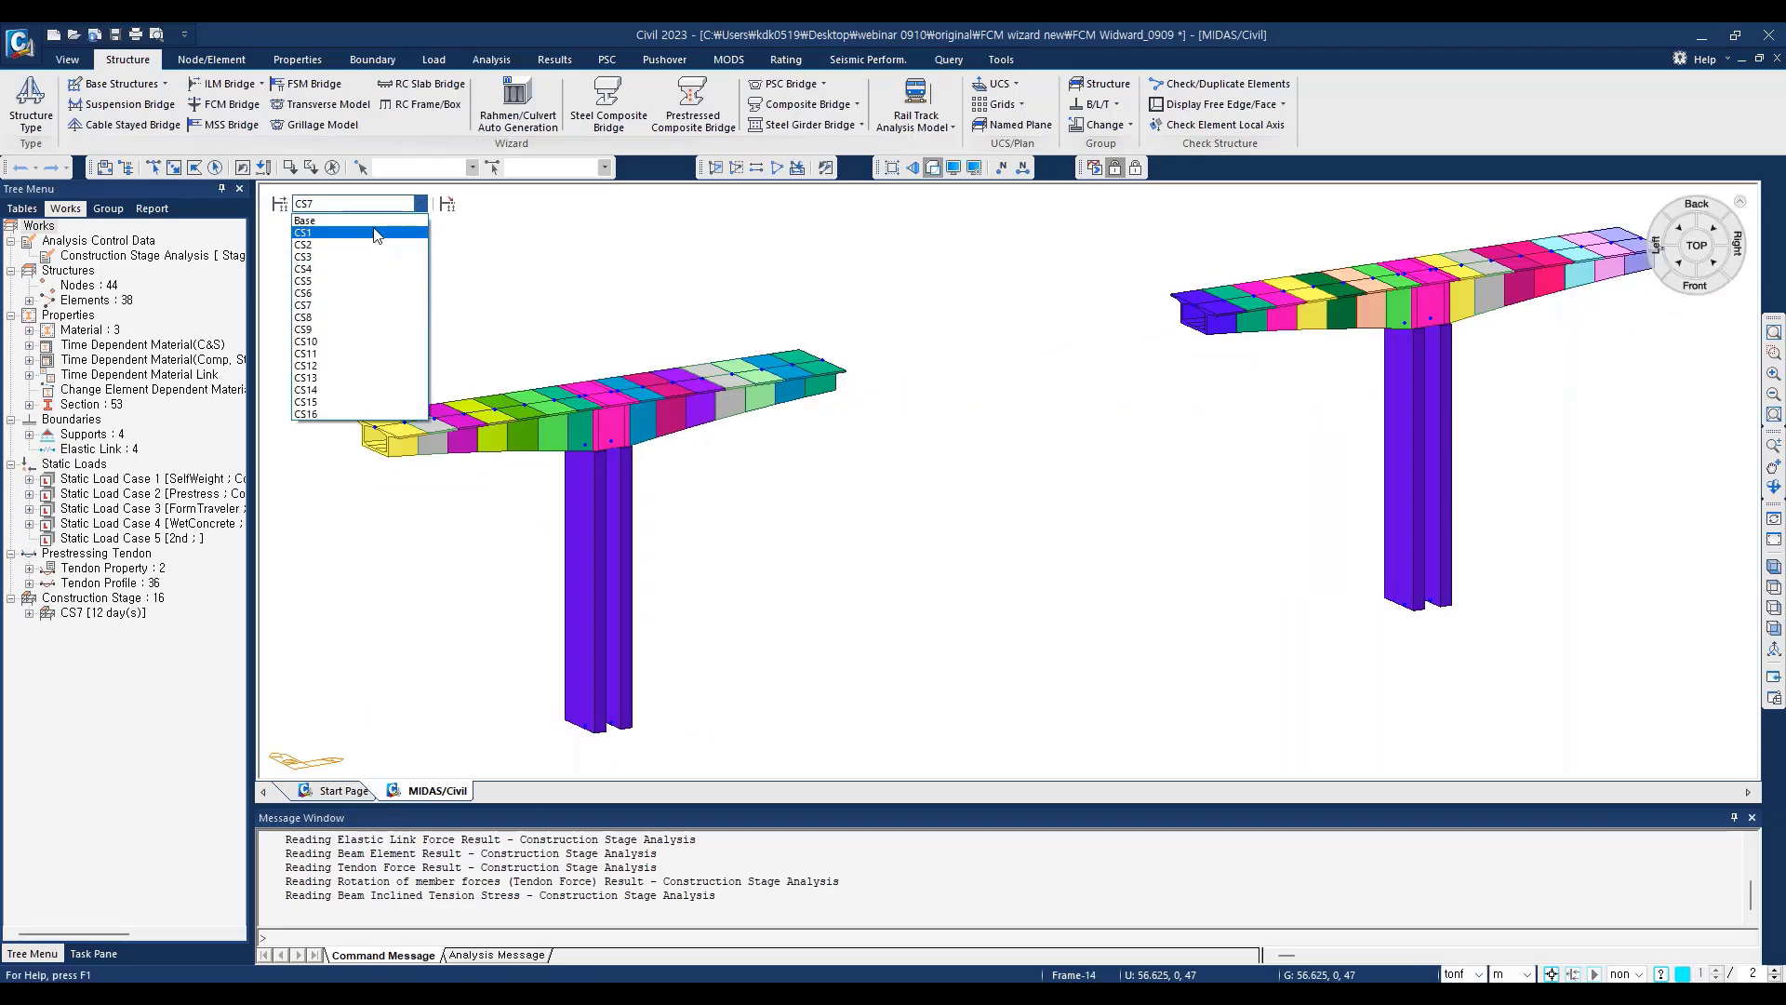
{"action": "left_click", "coordinate": [355, 227]}
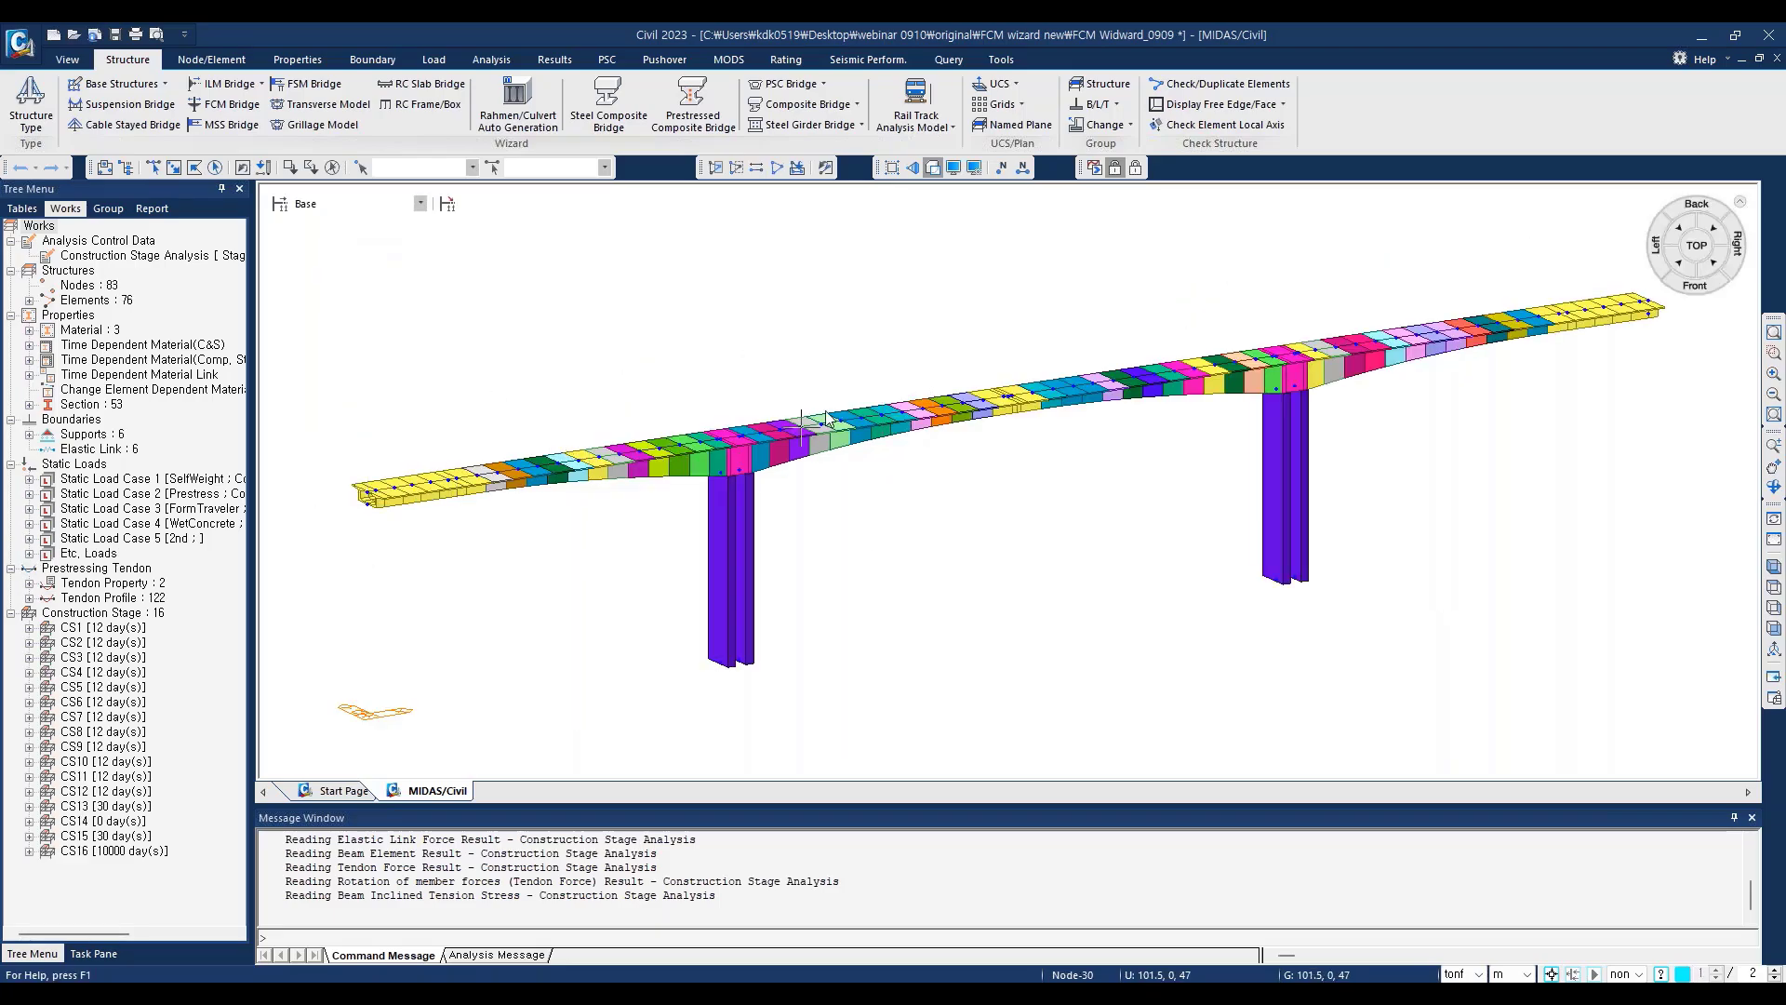
Step: Display the tendon profile points and examine them in the deck segments around the first pier
{"action": "left_click", "coordinate": [954, 169]}
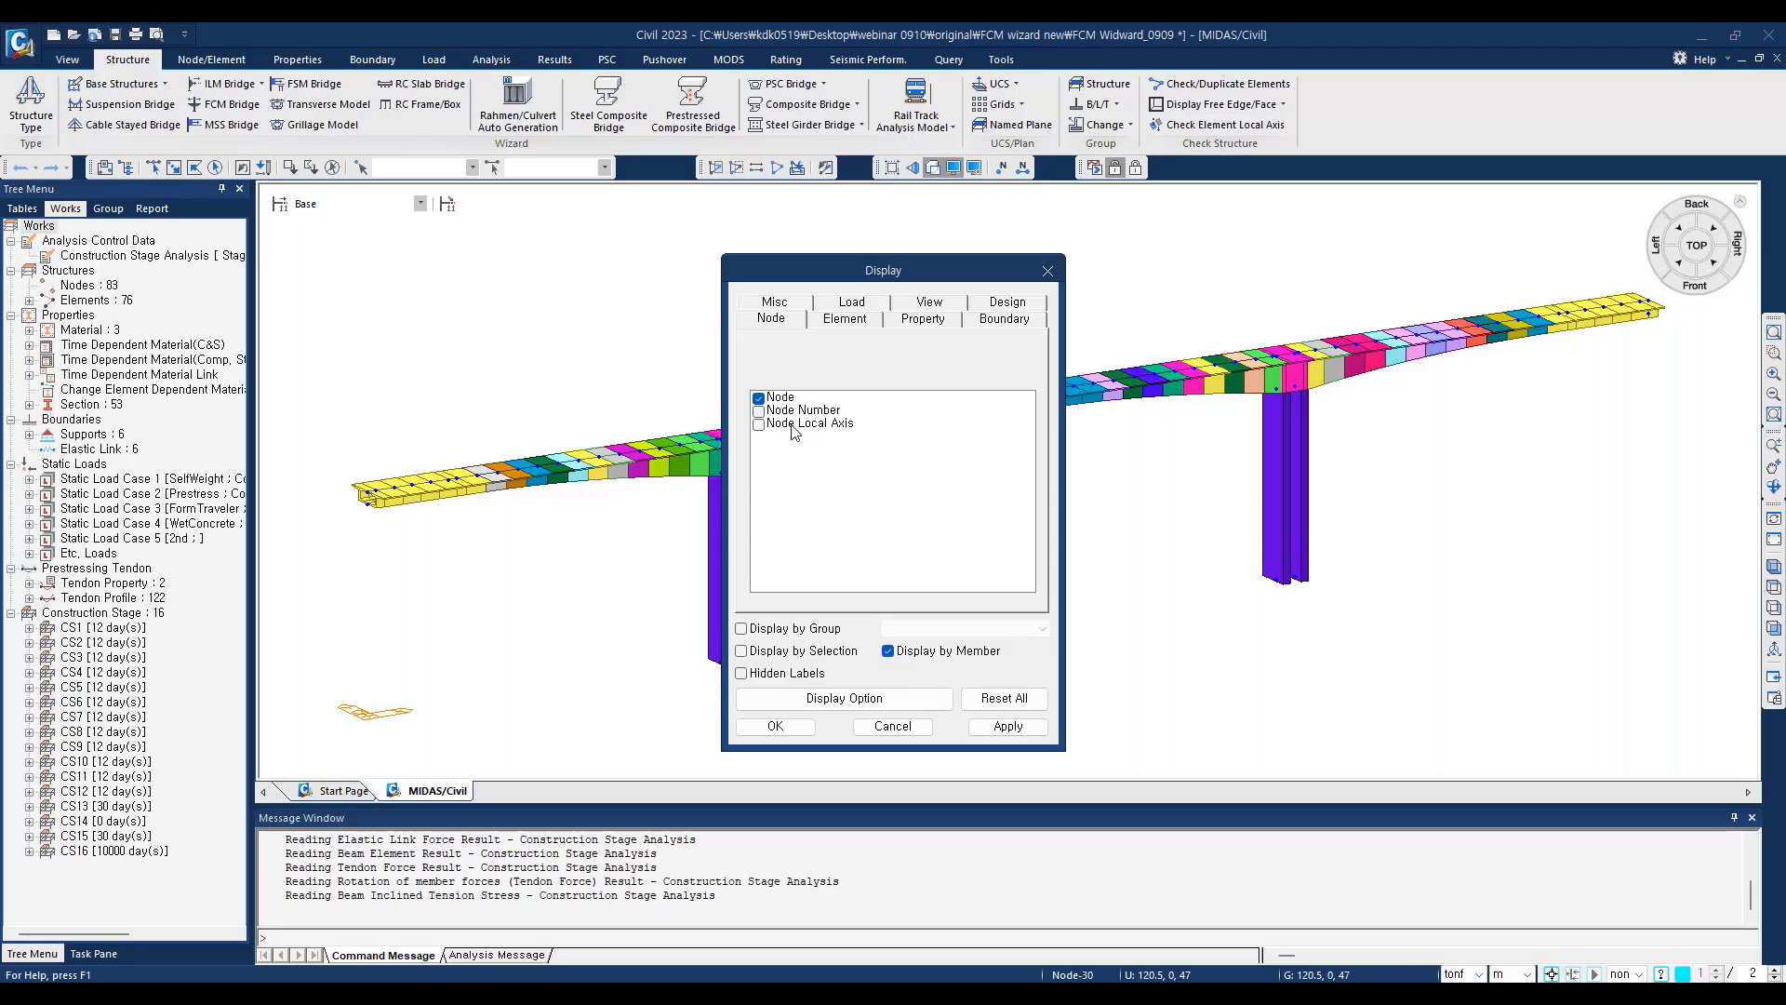
{"action": "left_click", "coordinate": [778, 305]}
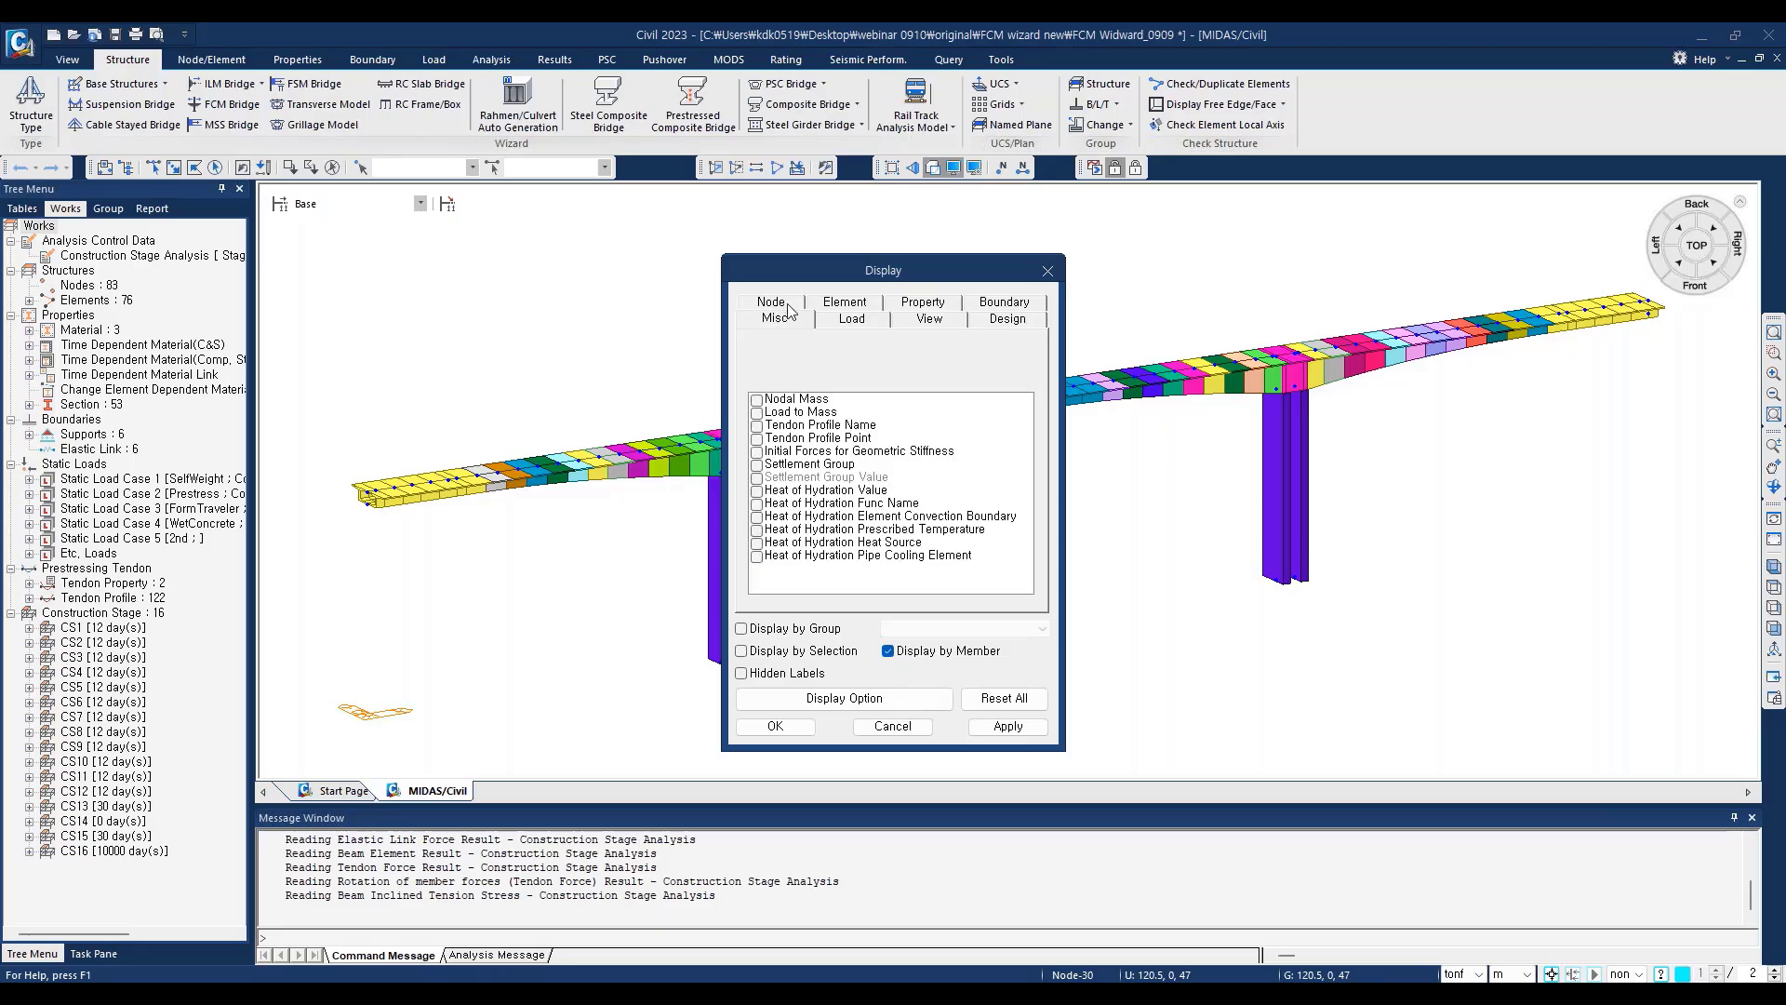
{"action": "left_click", "coordinate": [759, 440]}
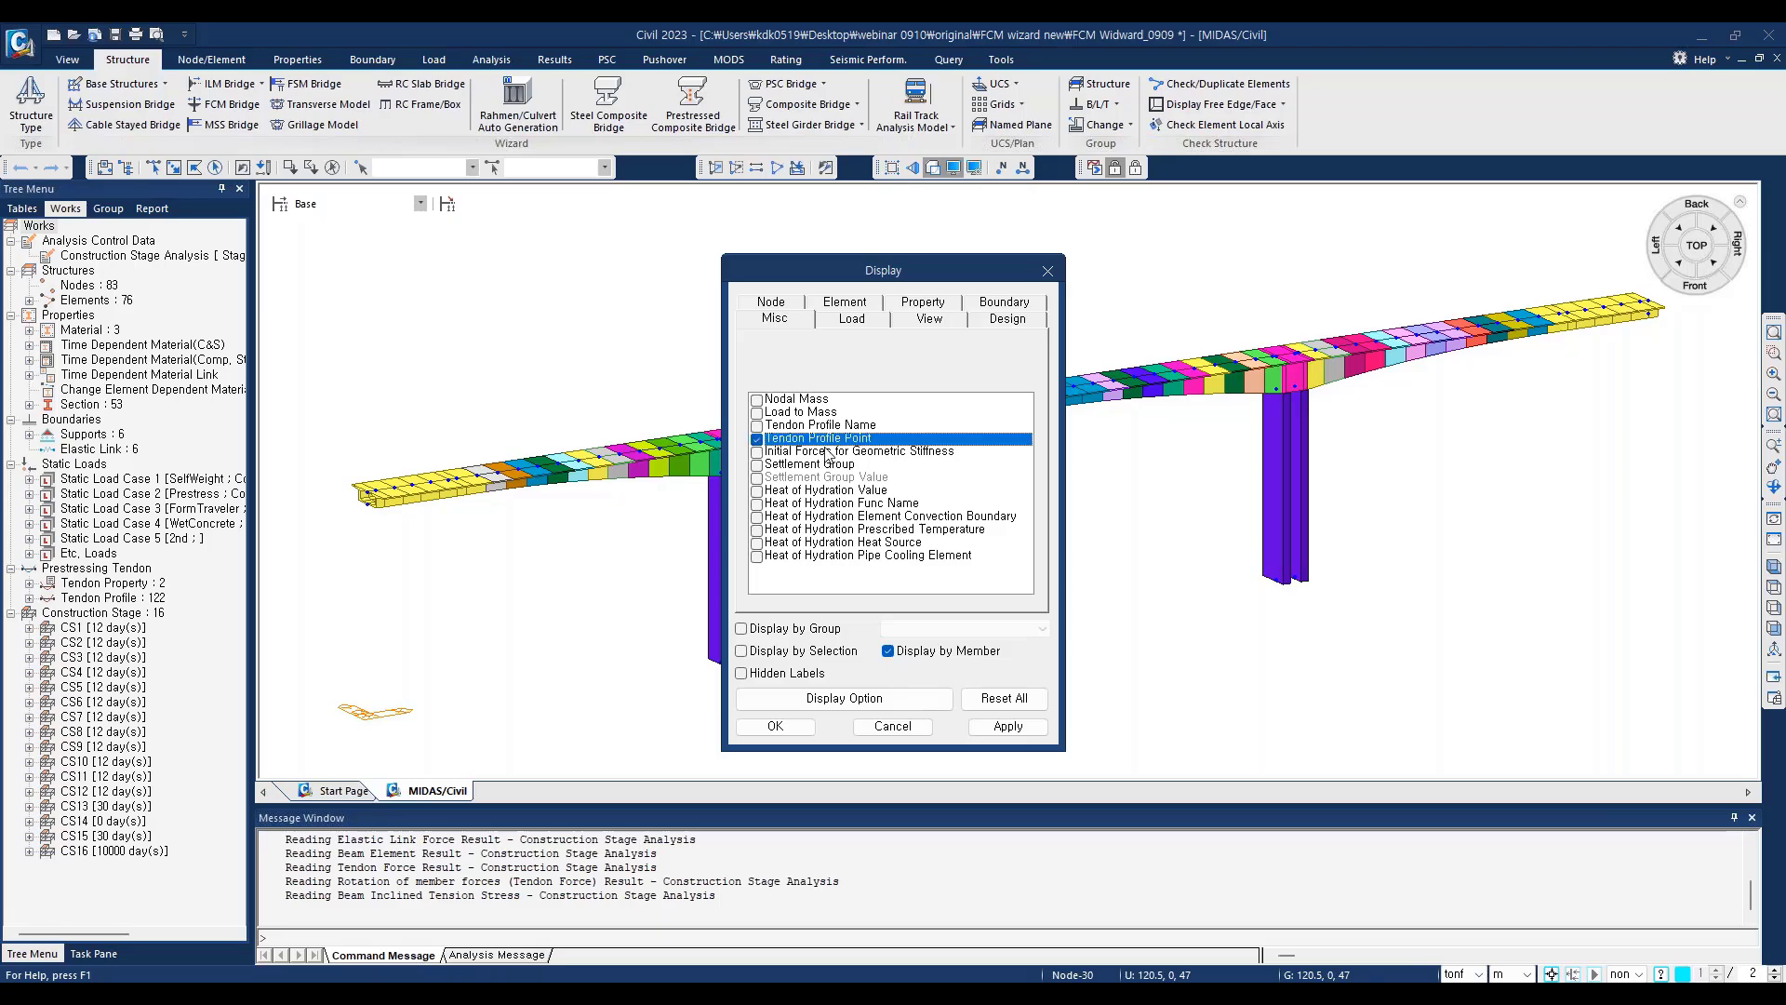
{"action": "left_click", "coordinate": [775, 725]}
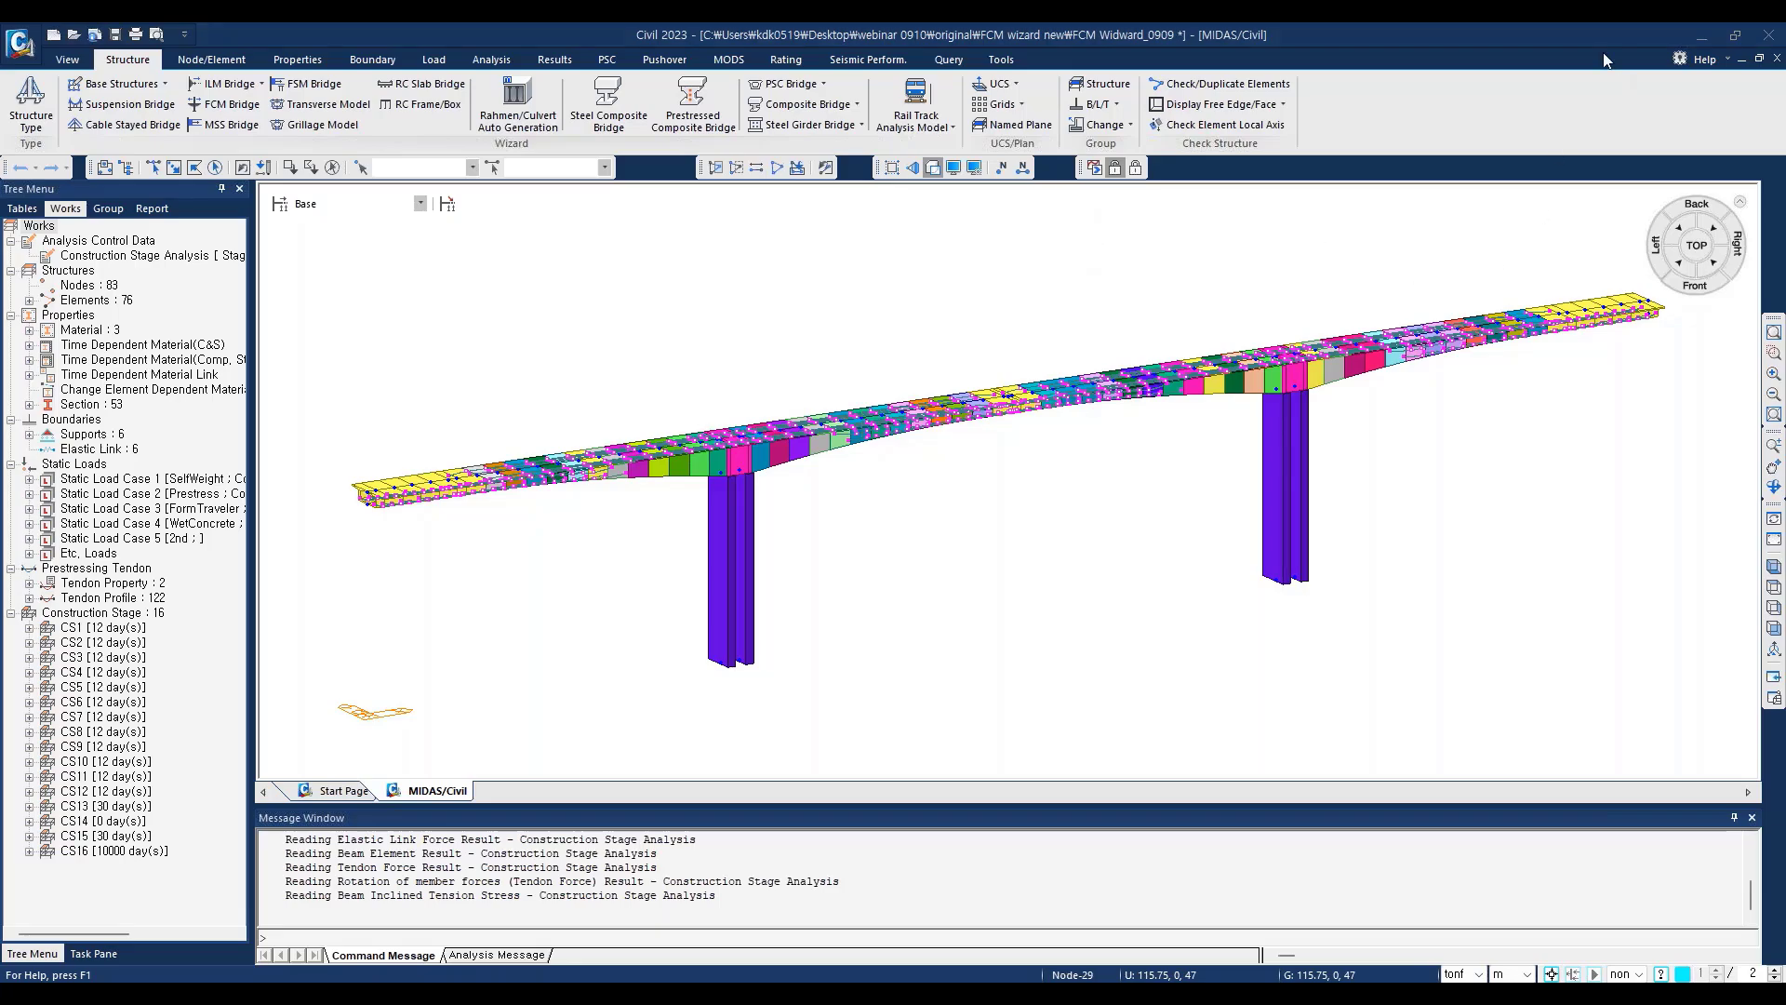
{"action": "left_click", "coordinate": [1773, 352]}
{"action": "left_click_drag", "start_coordinate": [667, 403], "coordinate": [885, 526]}
{"action": "left_click_drag", "start_coordinate": [634, 271], "coordinate": [1039, 514]}
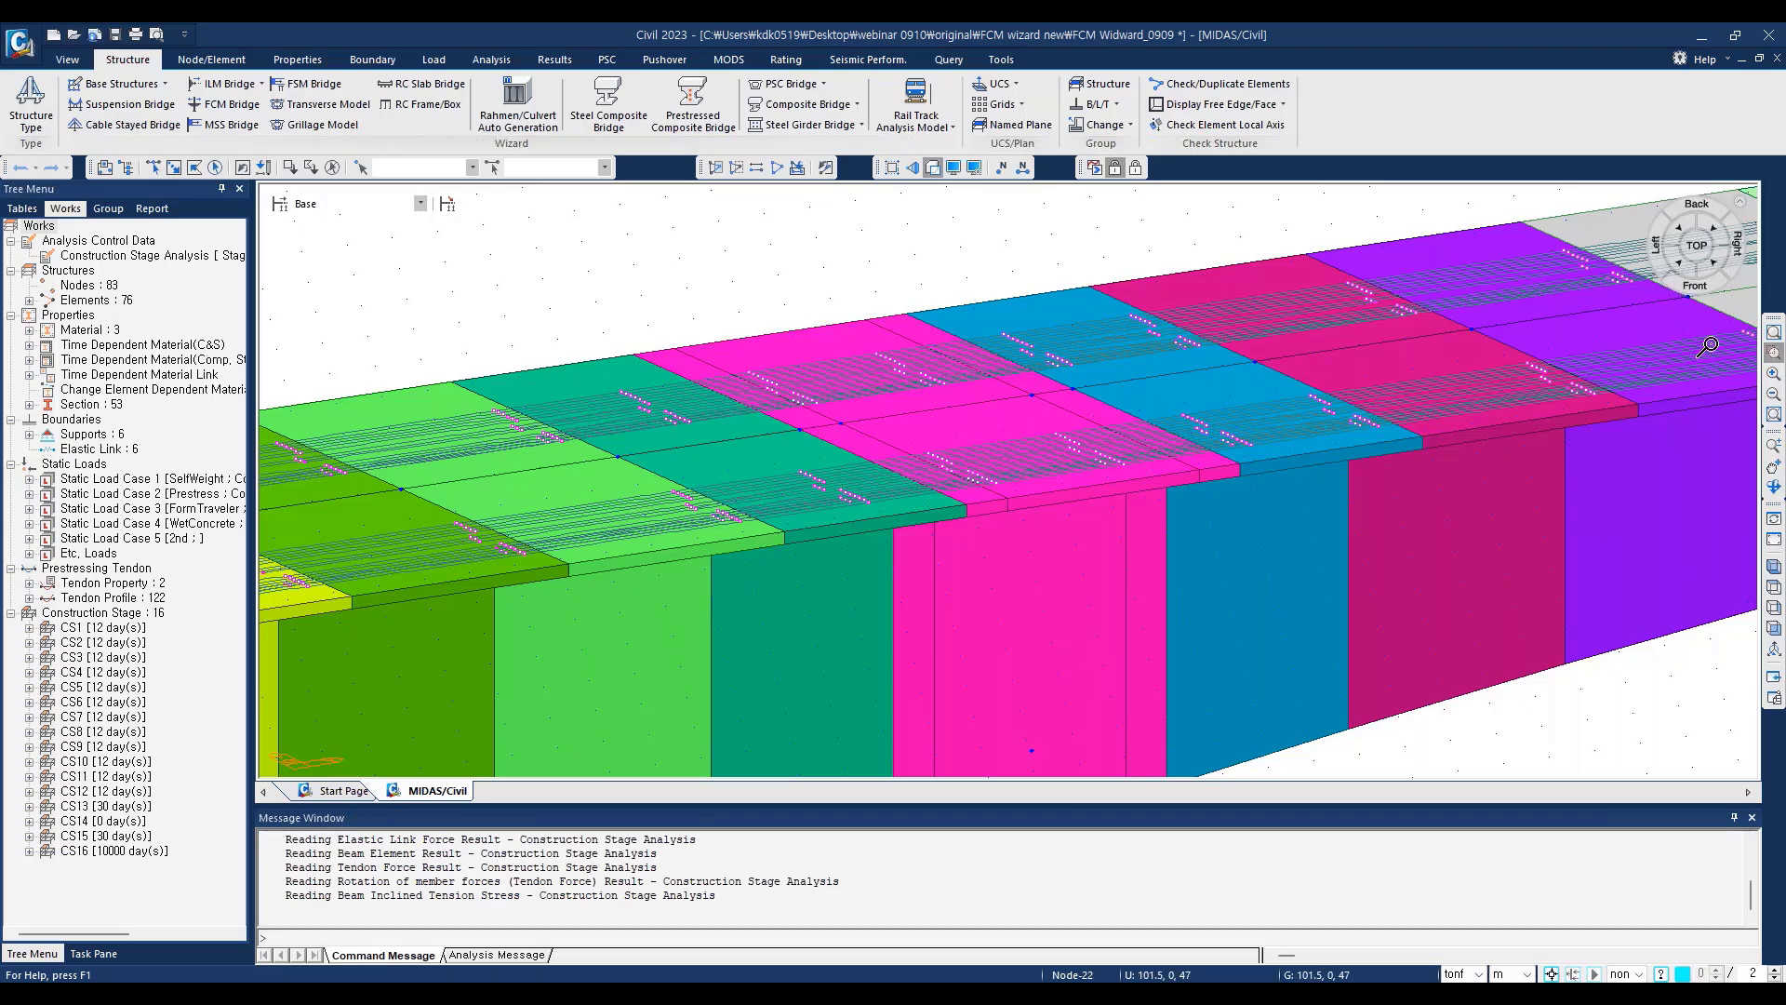
{"action": "left_click", "coordinate": [1774, 415]}
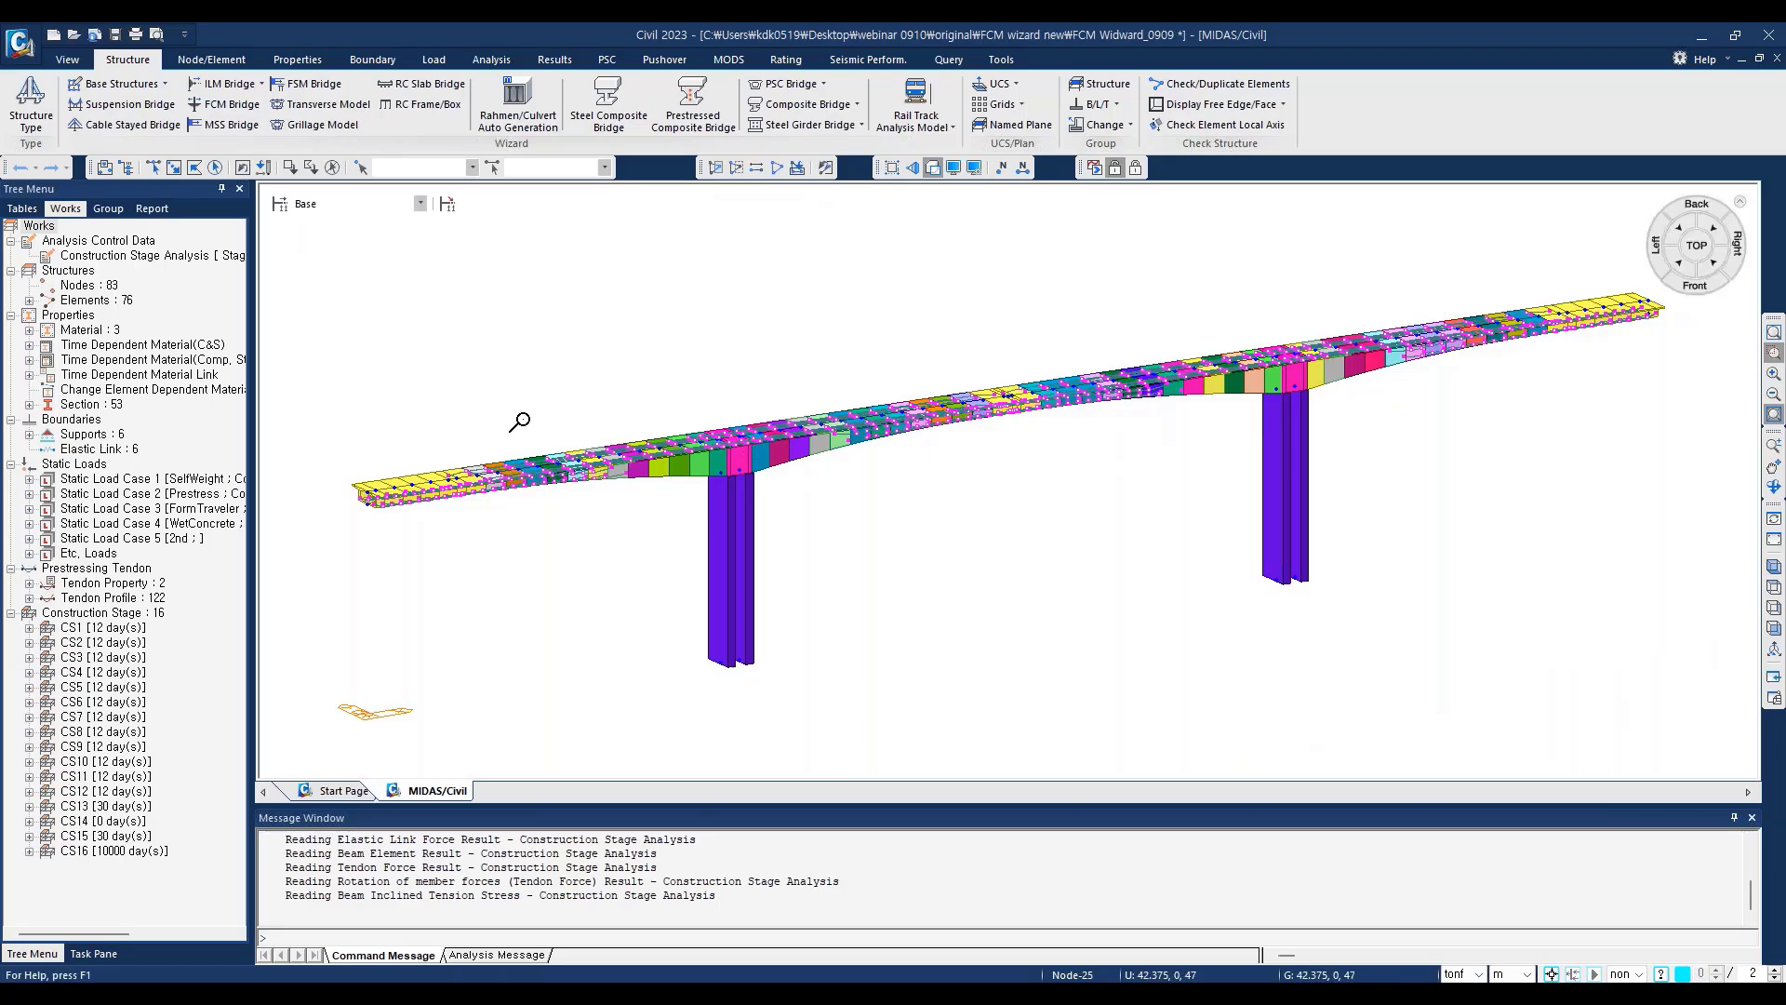
Step: Turn on the display of nodal loads for all load cases
{"action": "left_click", "coordinate": [954, 167]}
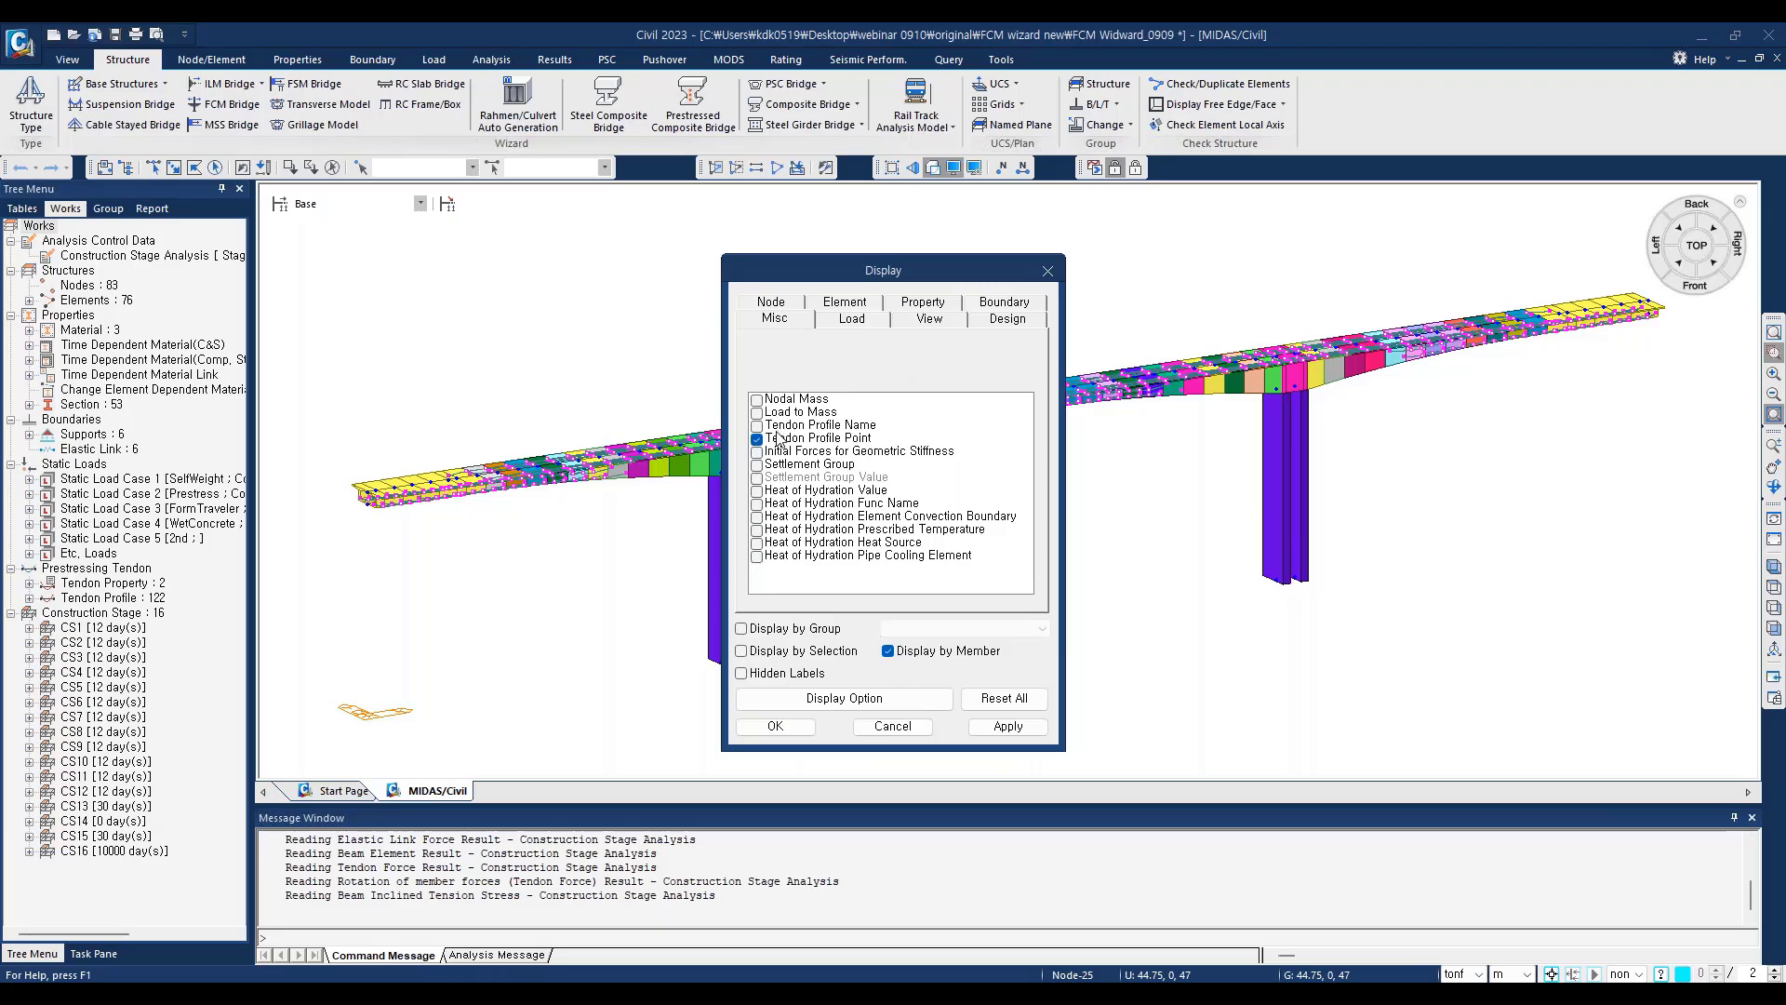
{"action": "left_click", "coordinate": [852, 320]}
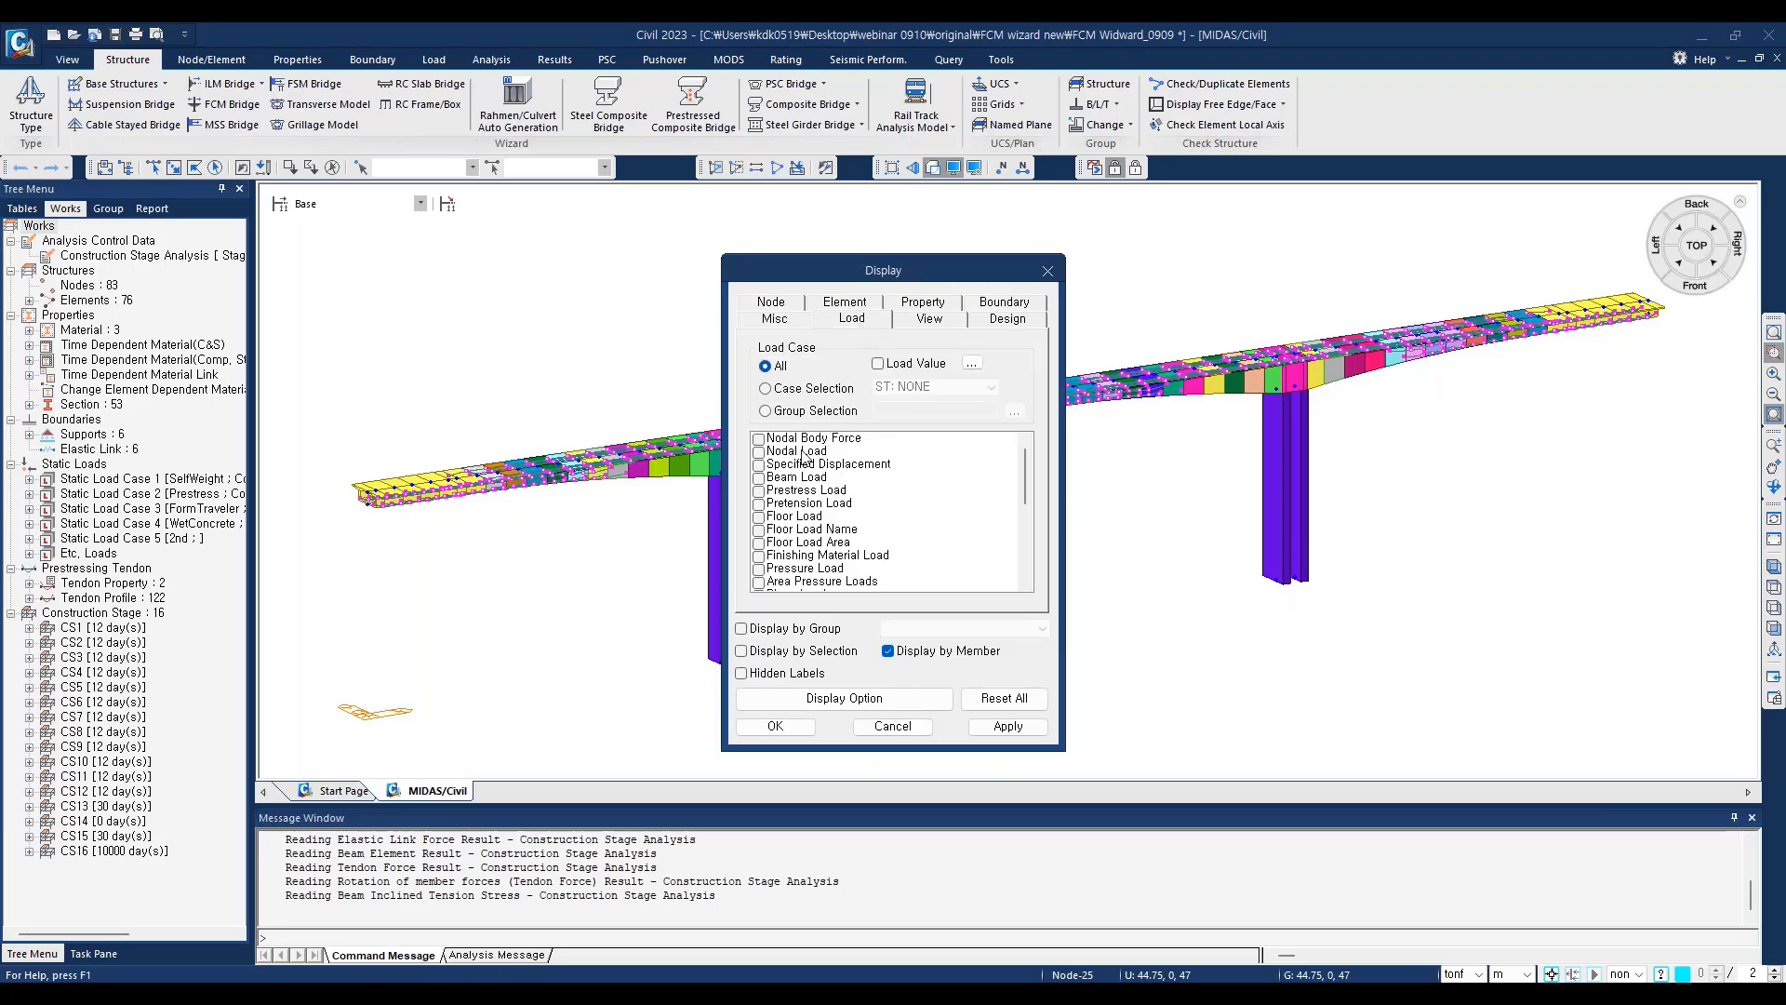
{"action": "left_click", "coordinate": [759, 452]}
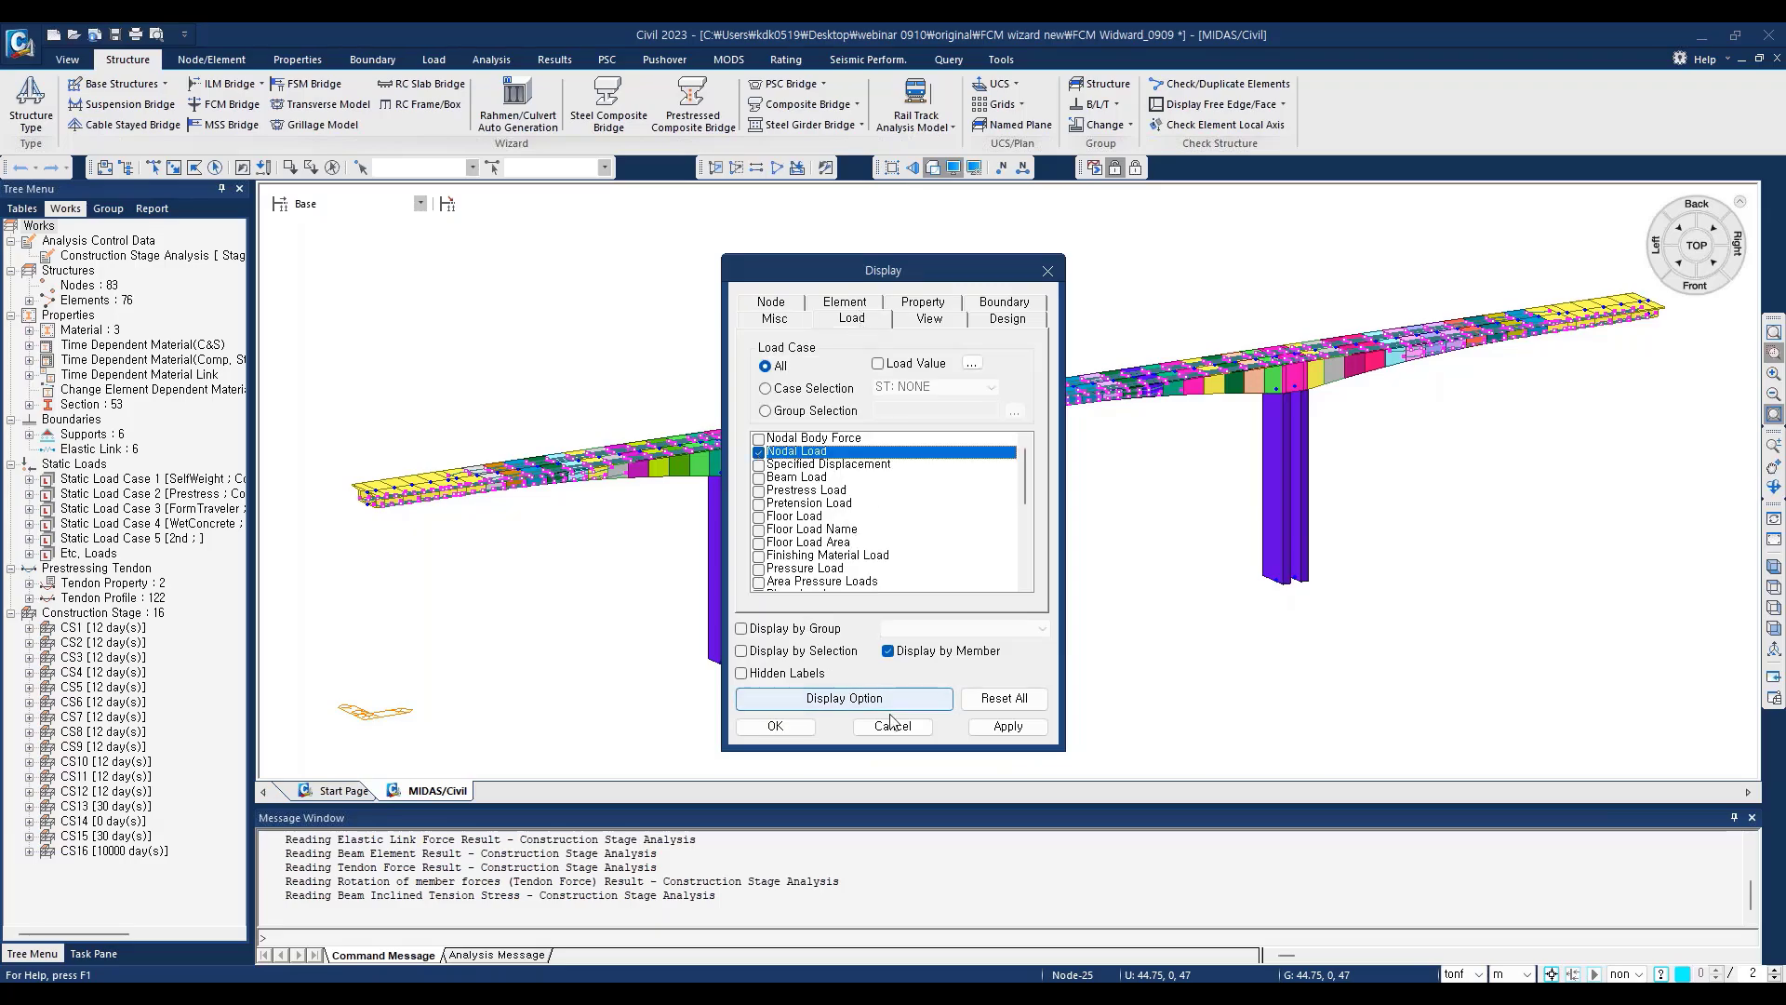
{"action": "left_click", "coordinate": [802, 727]}
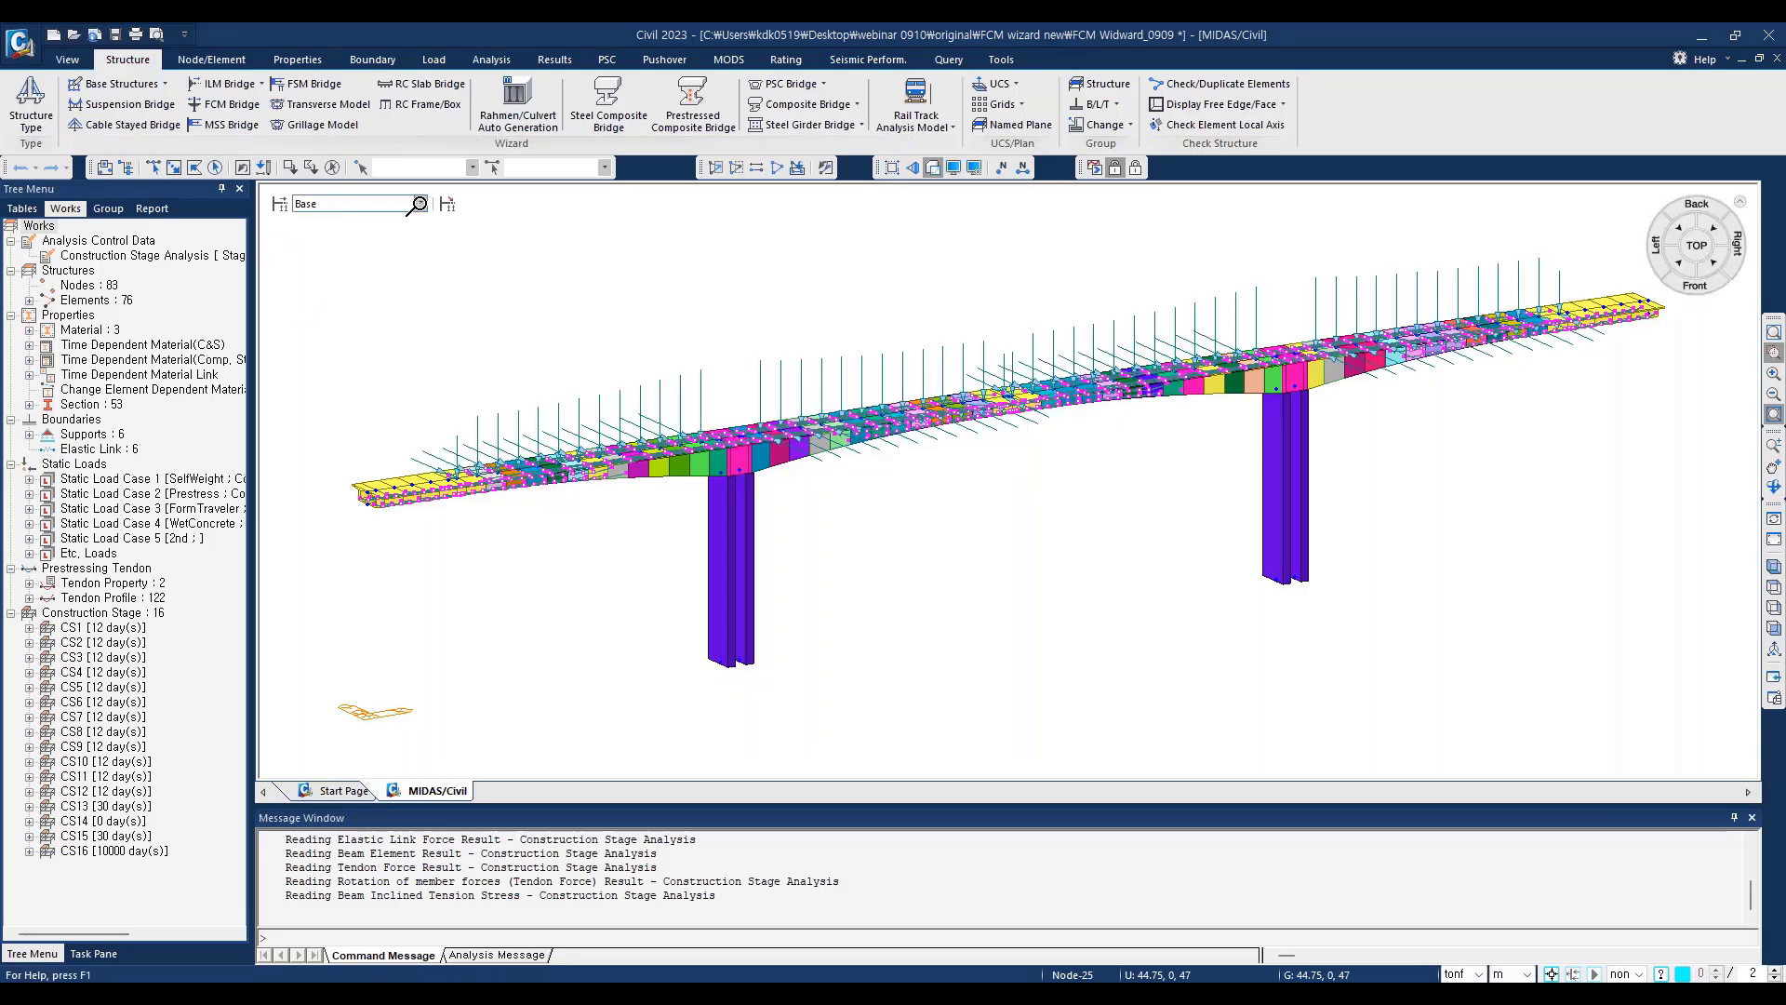
Step: Show construction stage CS1 and turn on the load values for the displayed nodal loads
{"action": "left_click", "coordinate": [418, 204]}
{"action": "left_click", "coordinate": [376, 233]}
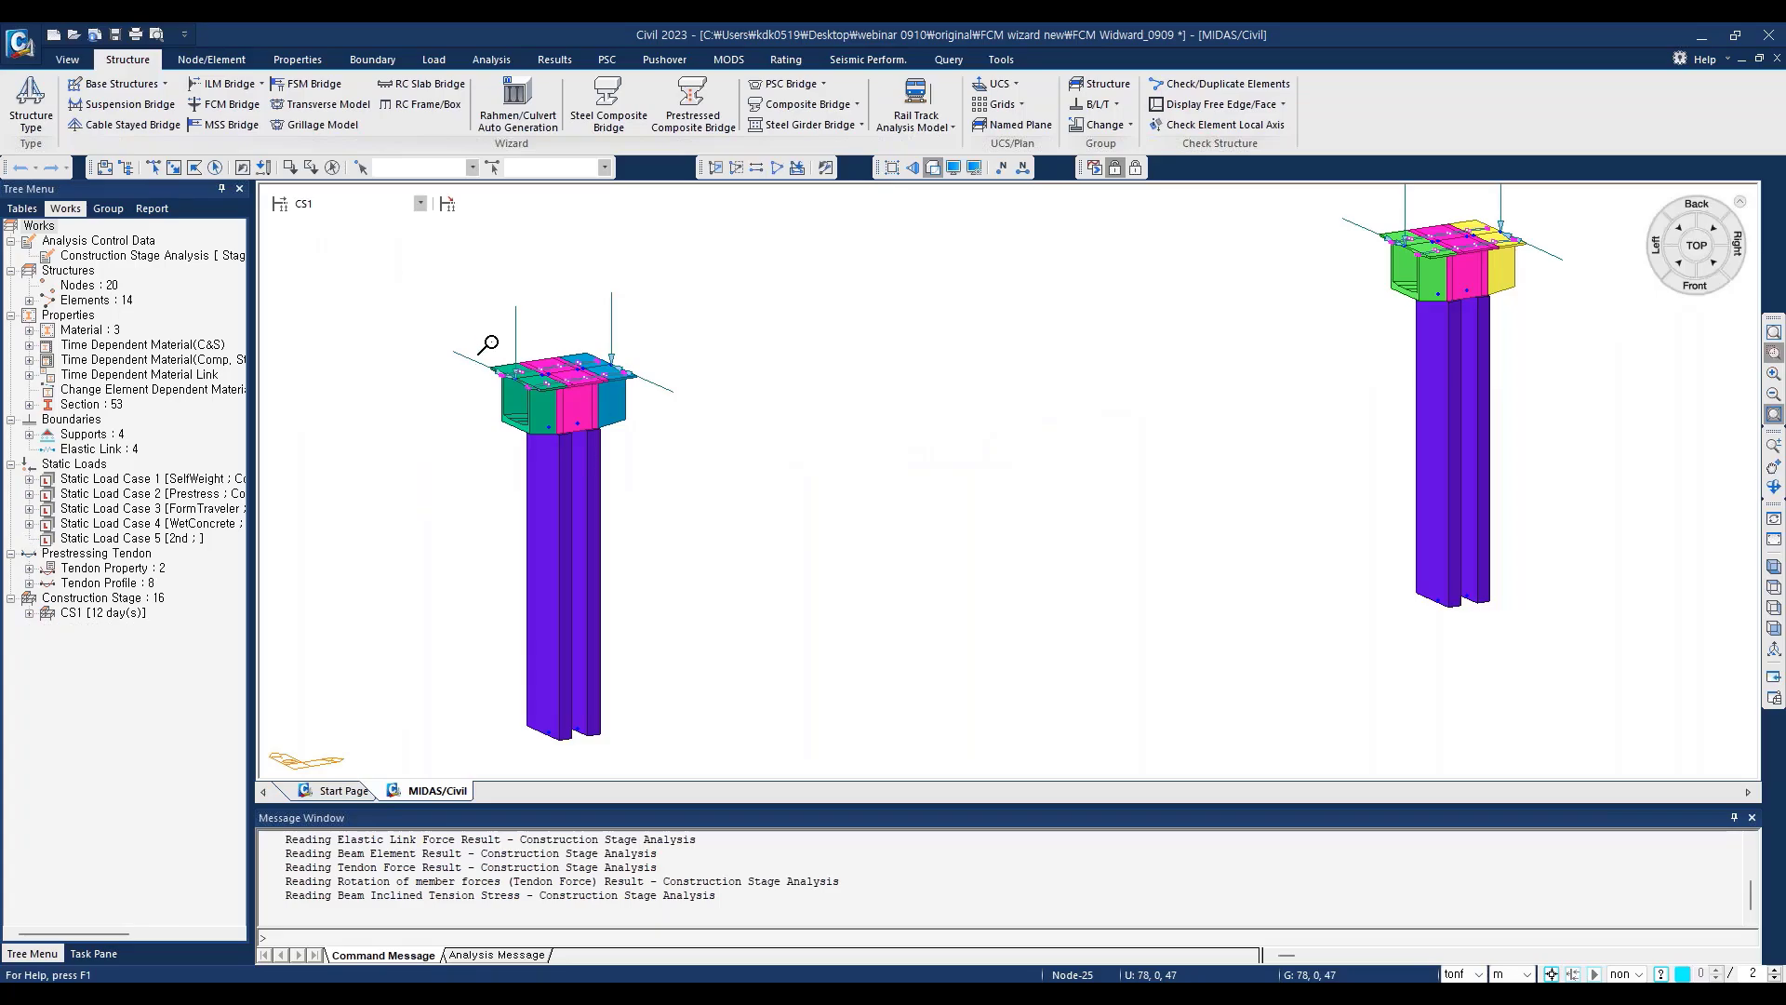
{"action": "left_click", "coordinate": [952, 168]}
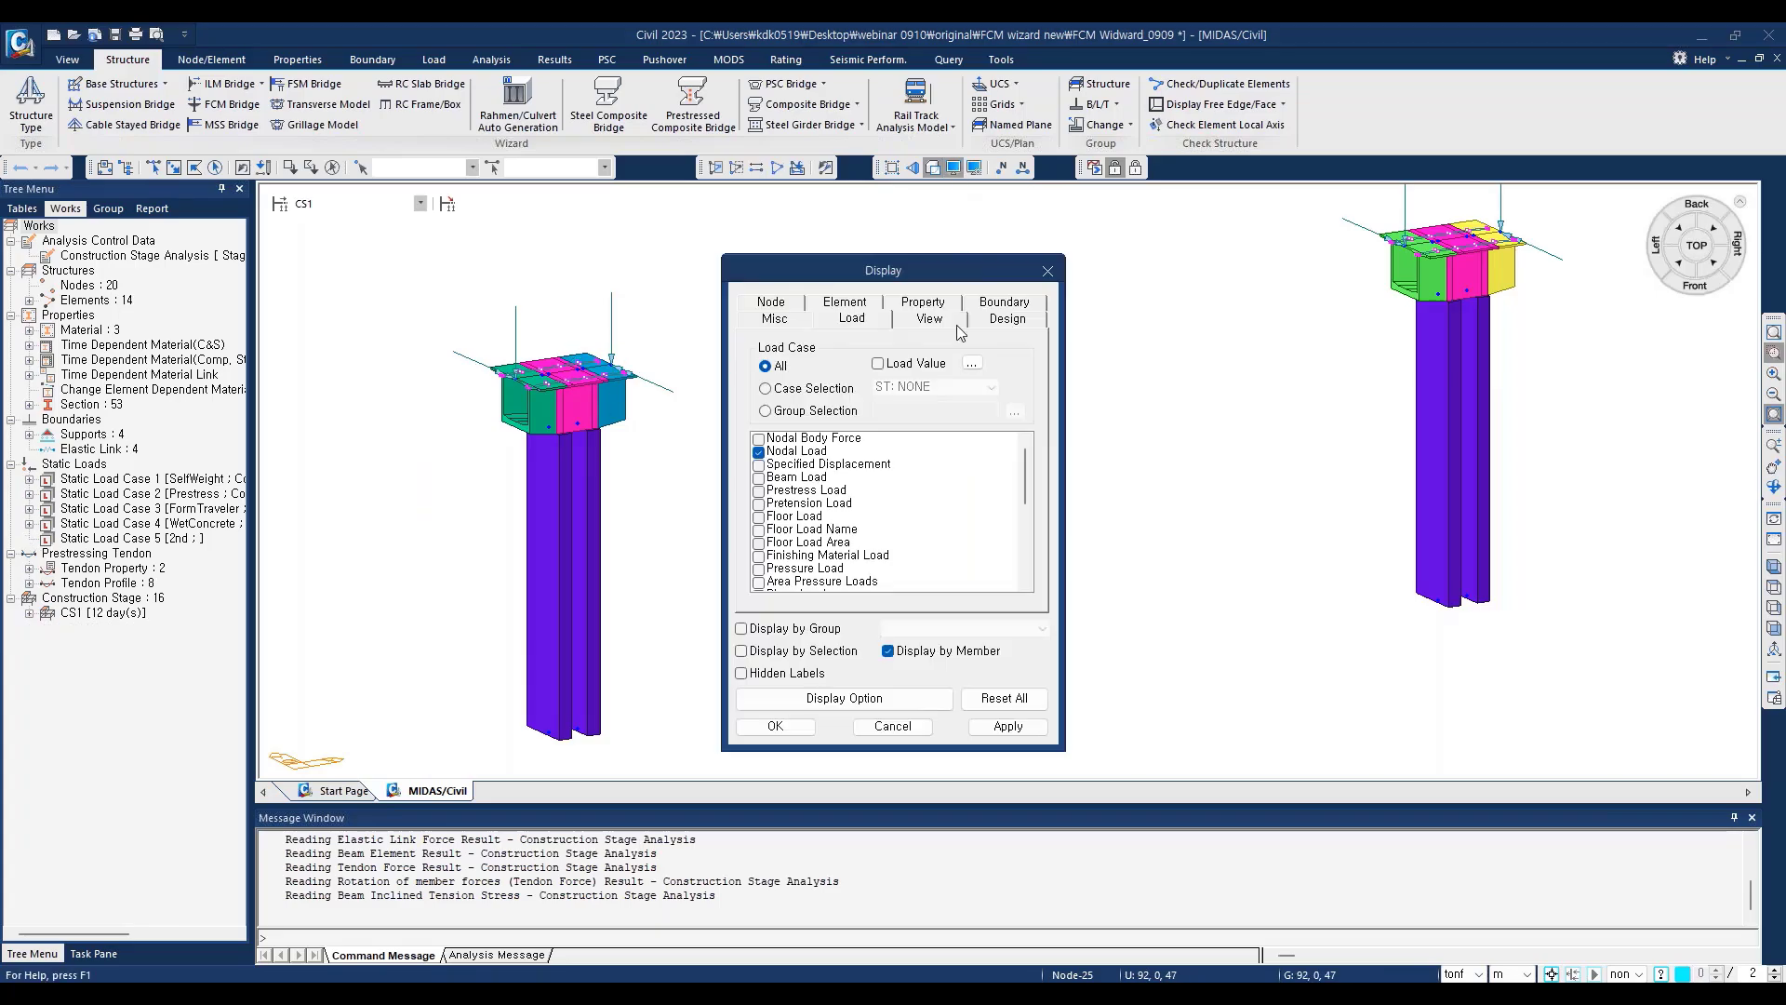
{"action": "left_click", "coordinate": [879, 364]}
{"action": "left_click", "coordinate": [775, 726]}
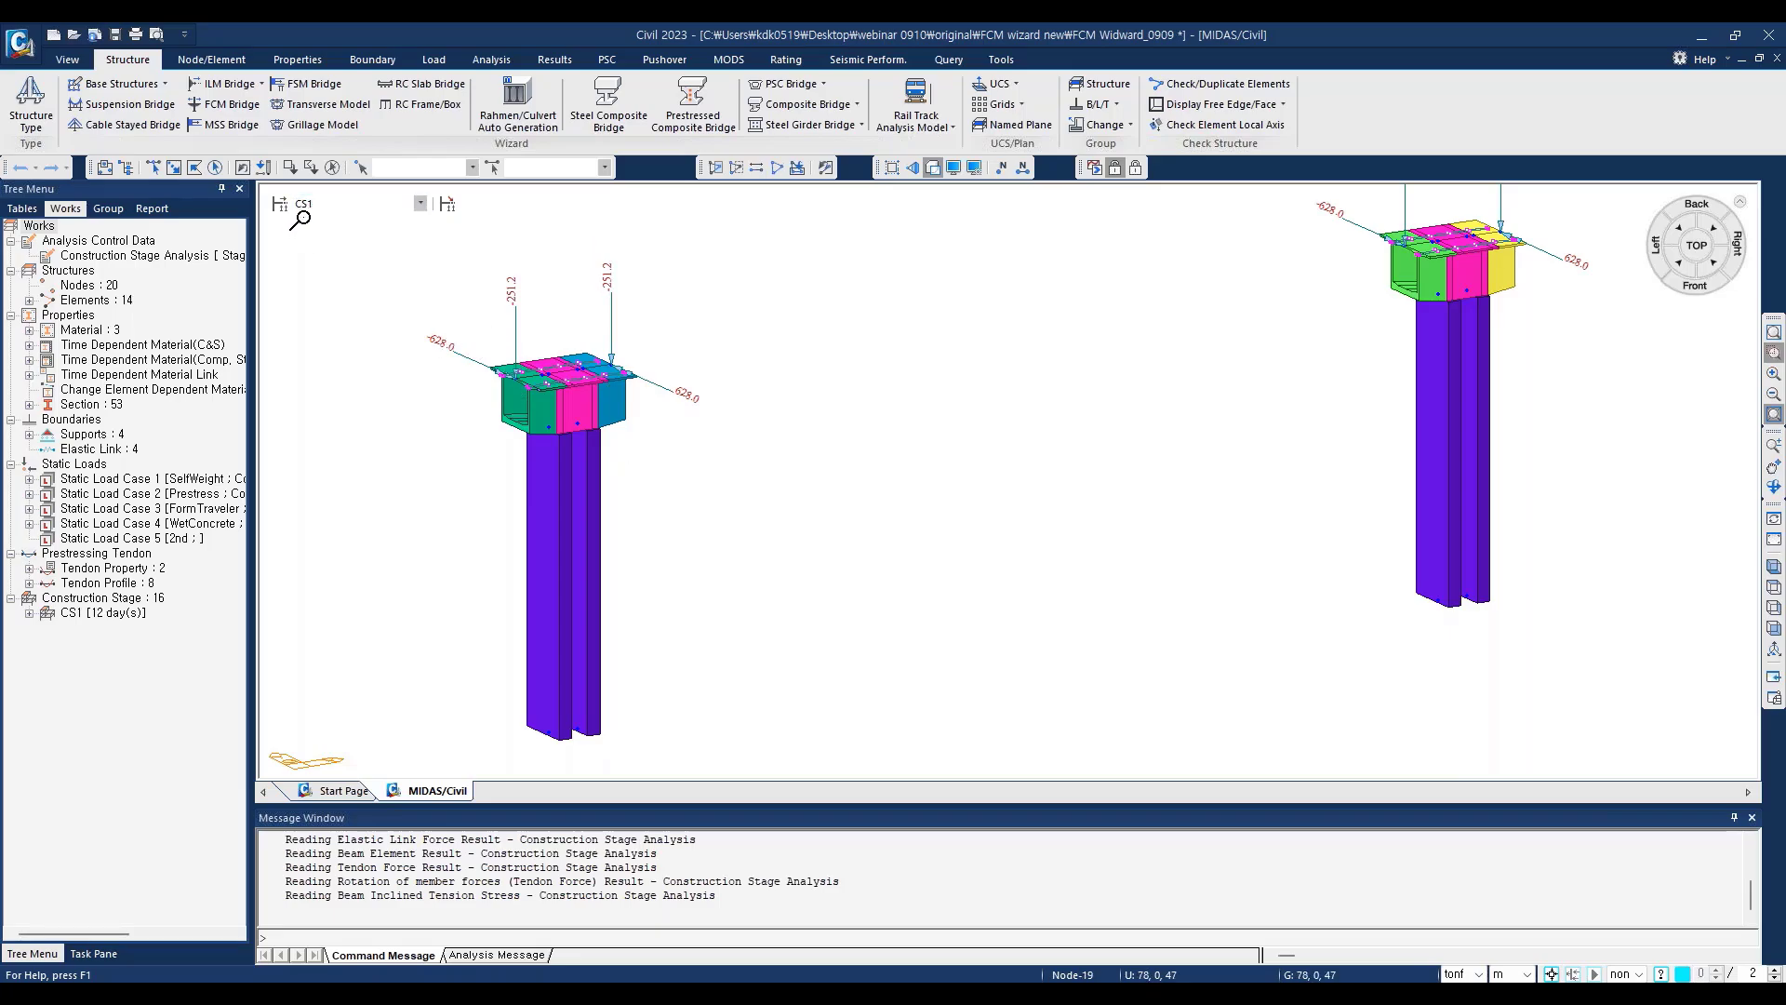
Step: Return to the Base stage and turn off the display of nodal loads and tendon profile points
{"action": "left_click", "coordinate": [421, 202]}
{"action": "left_click", "coordinate": [369, 220]}
{"action": "left_click", "coordinate": [772, 439]}
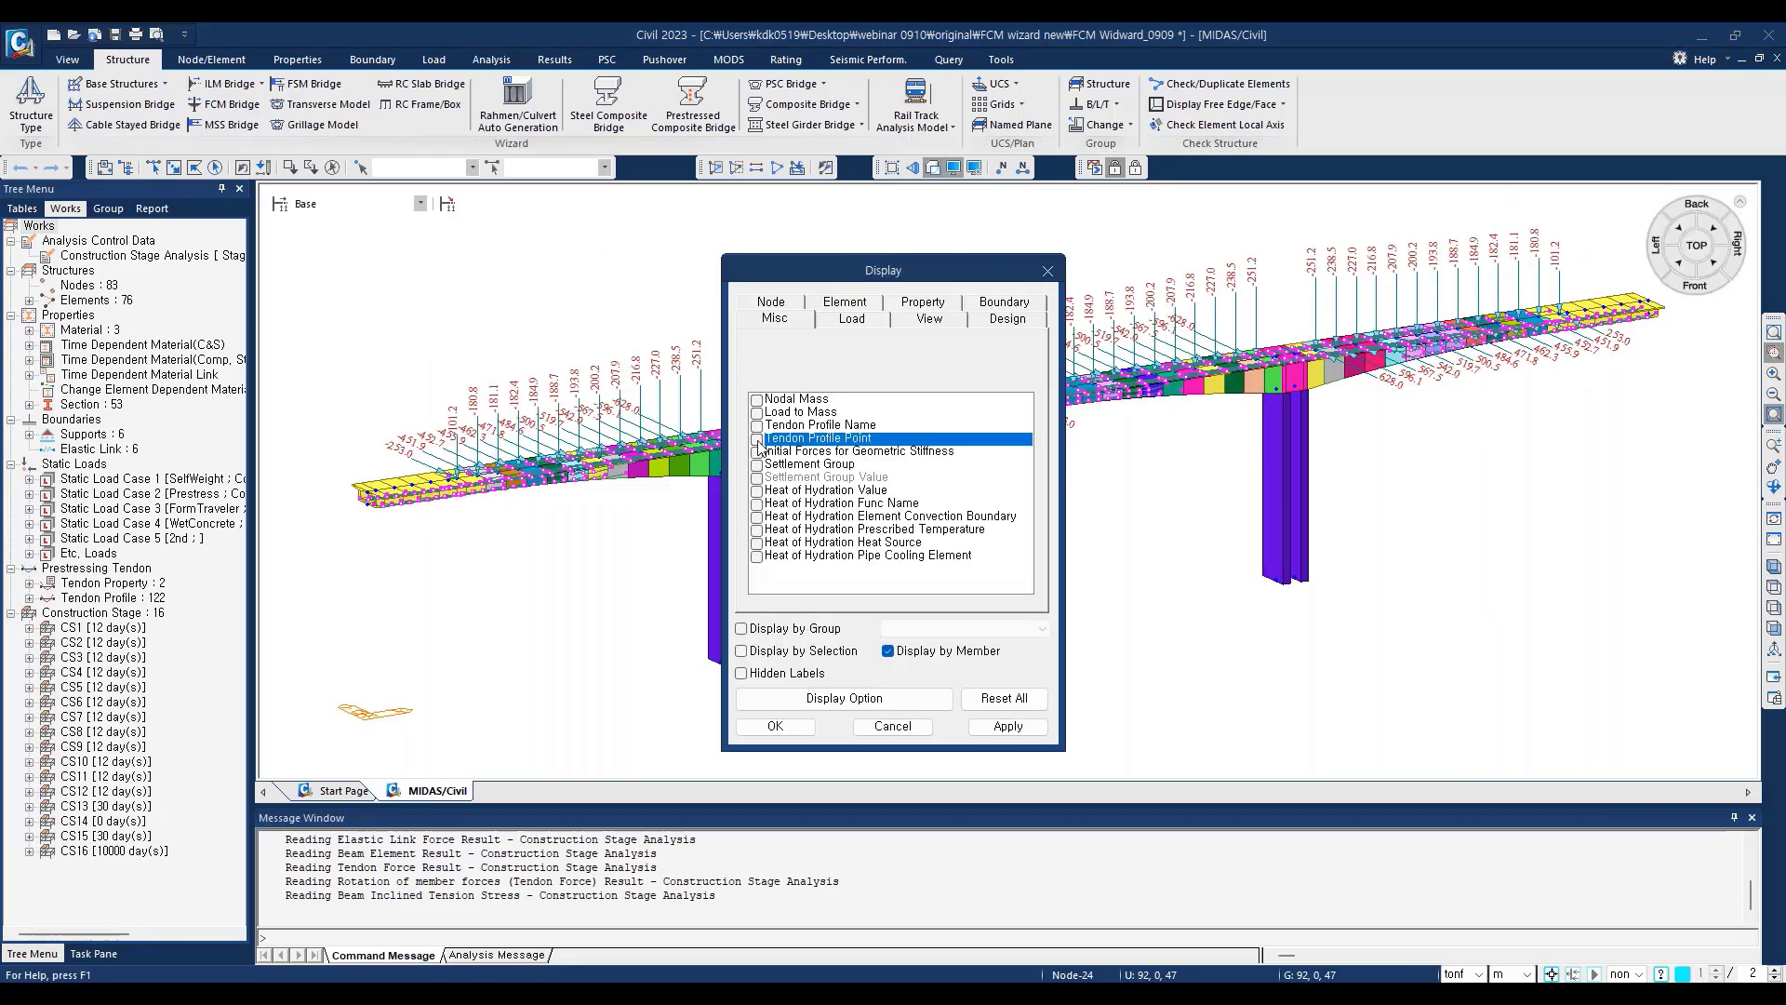
{"action": "left_click", "coordinate": [787, 733]}
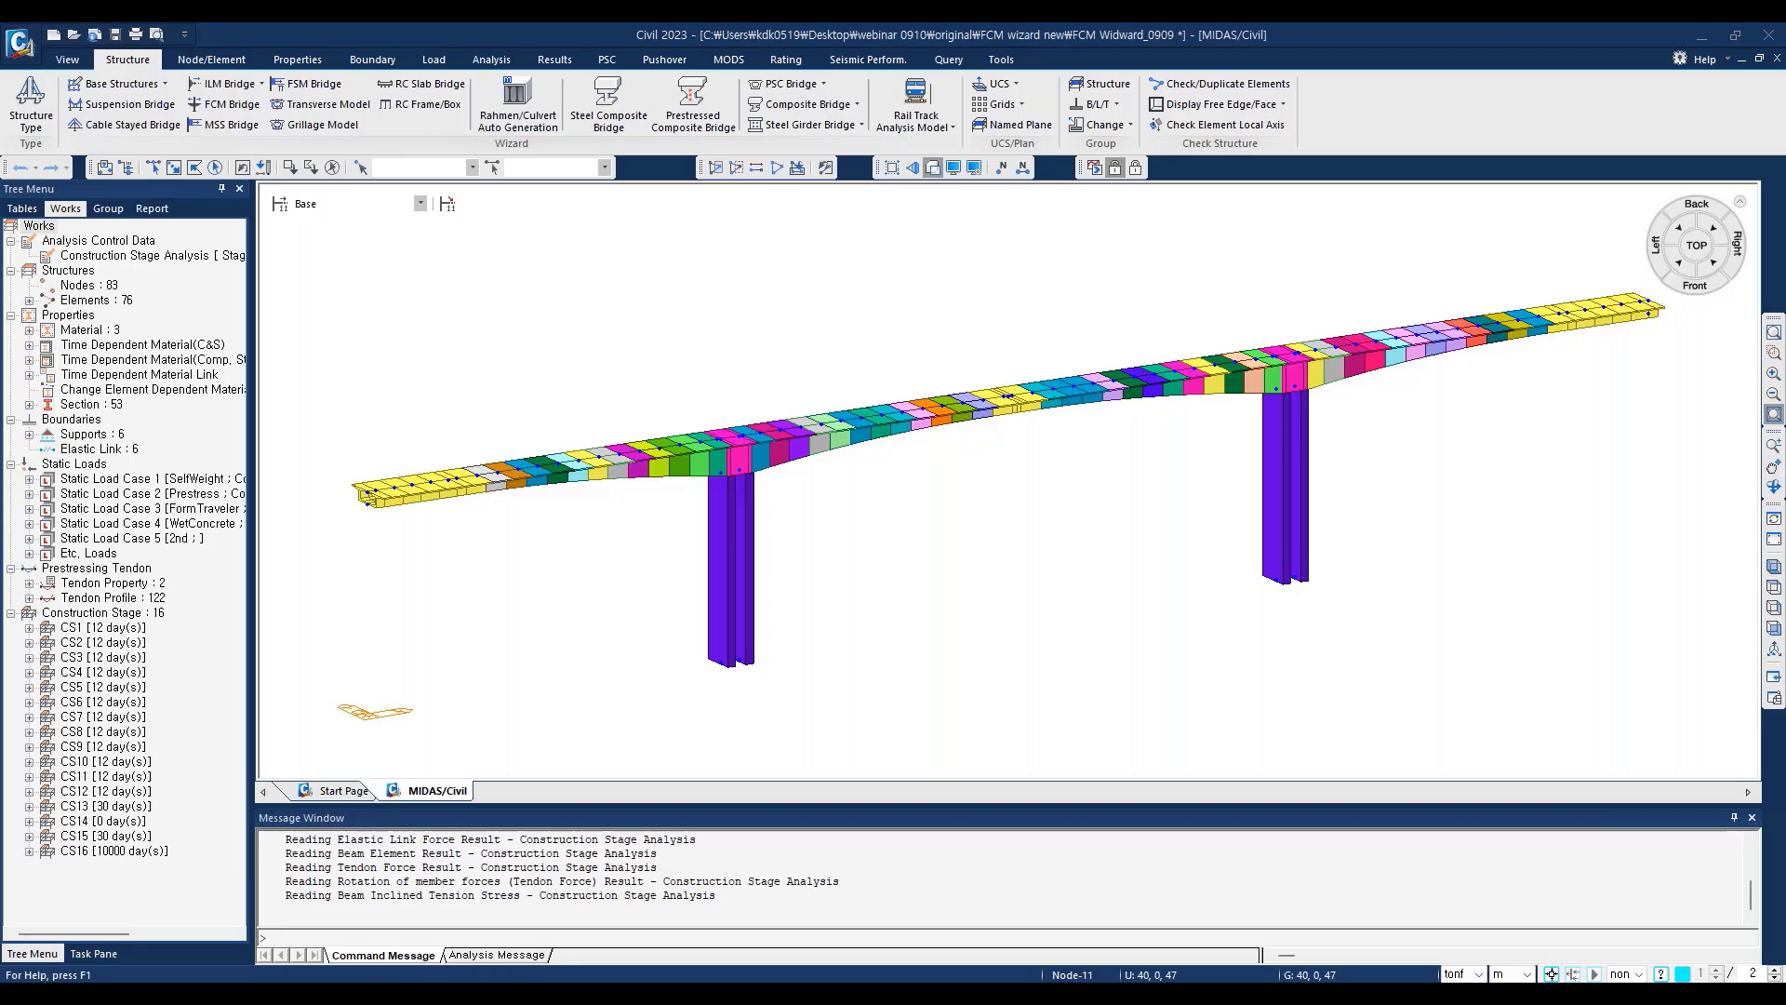
Step: Open the construction stage definitions and examine the durations, dates and steps of the listed stages
{"action": "left_click", "coordinate": [434, 58]}
{"action": "left_click", "coordinate": [348, 102]}
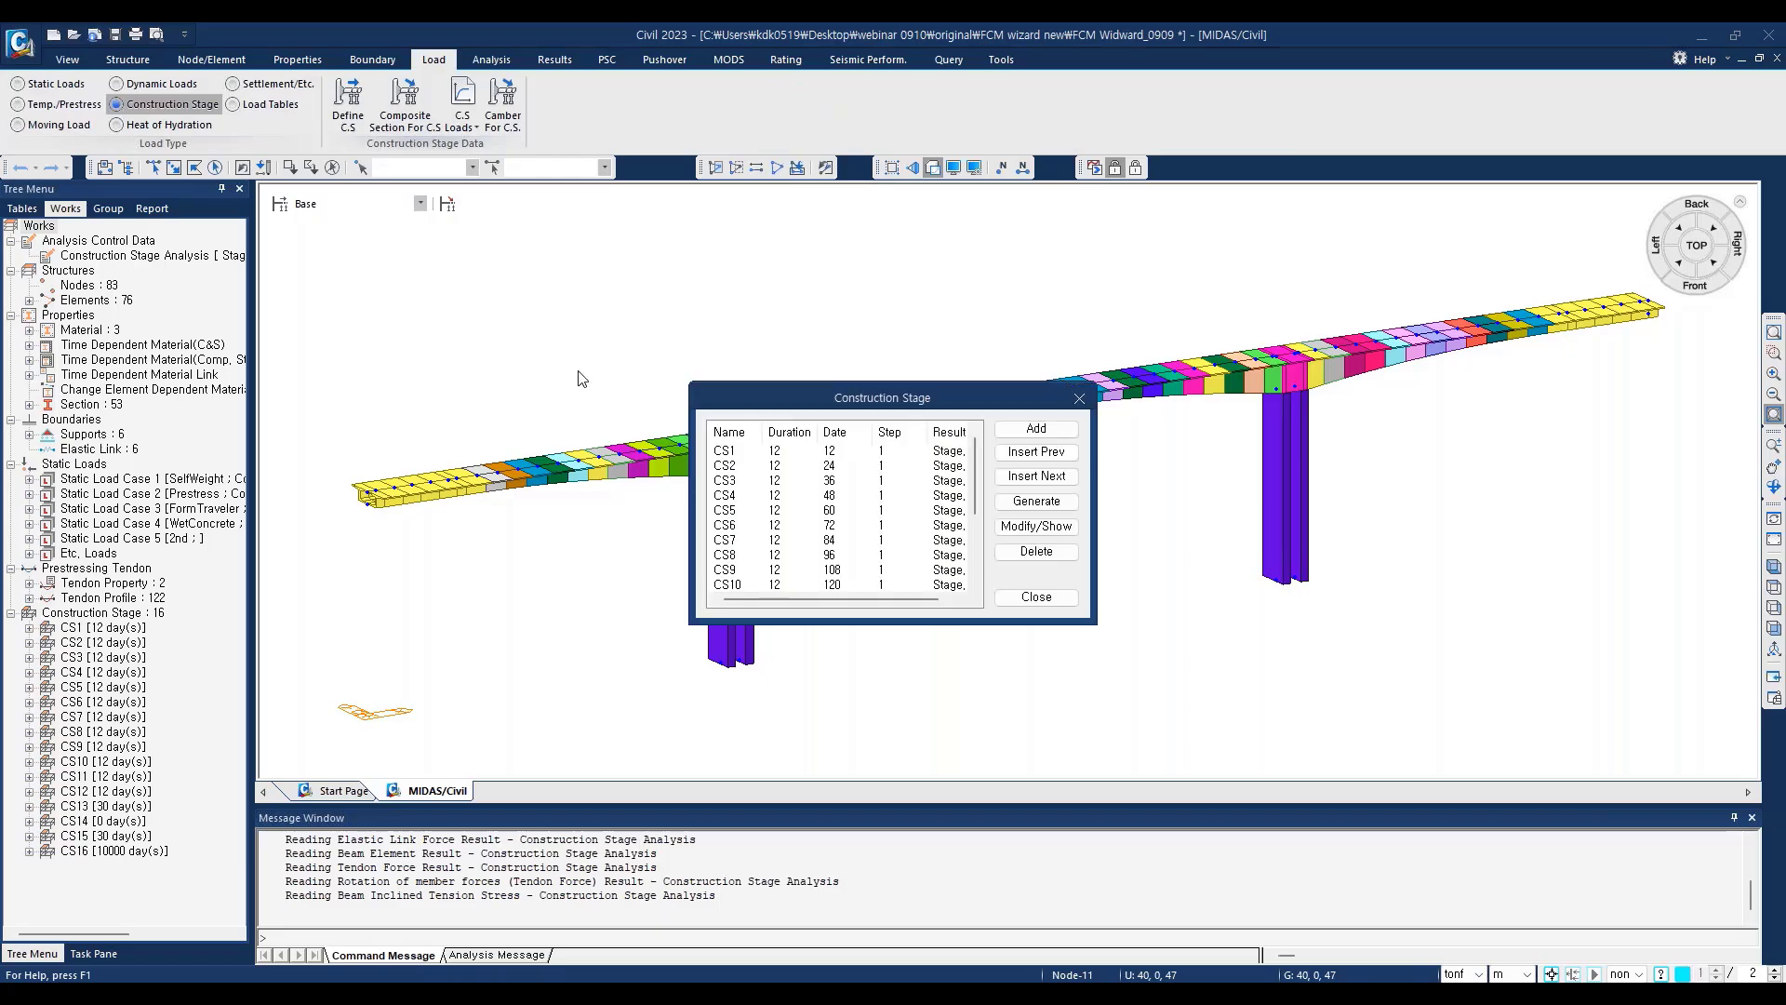
{"action": "left_click_drag", "start_coordinate": [774, 400], "coordinate": [424, 257]}
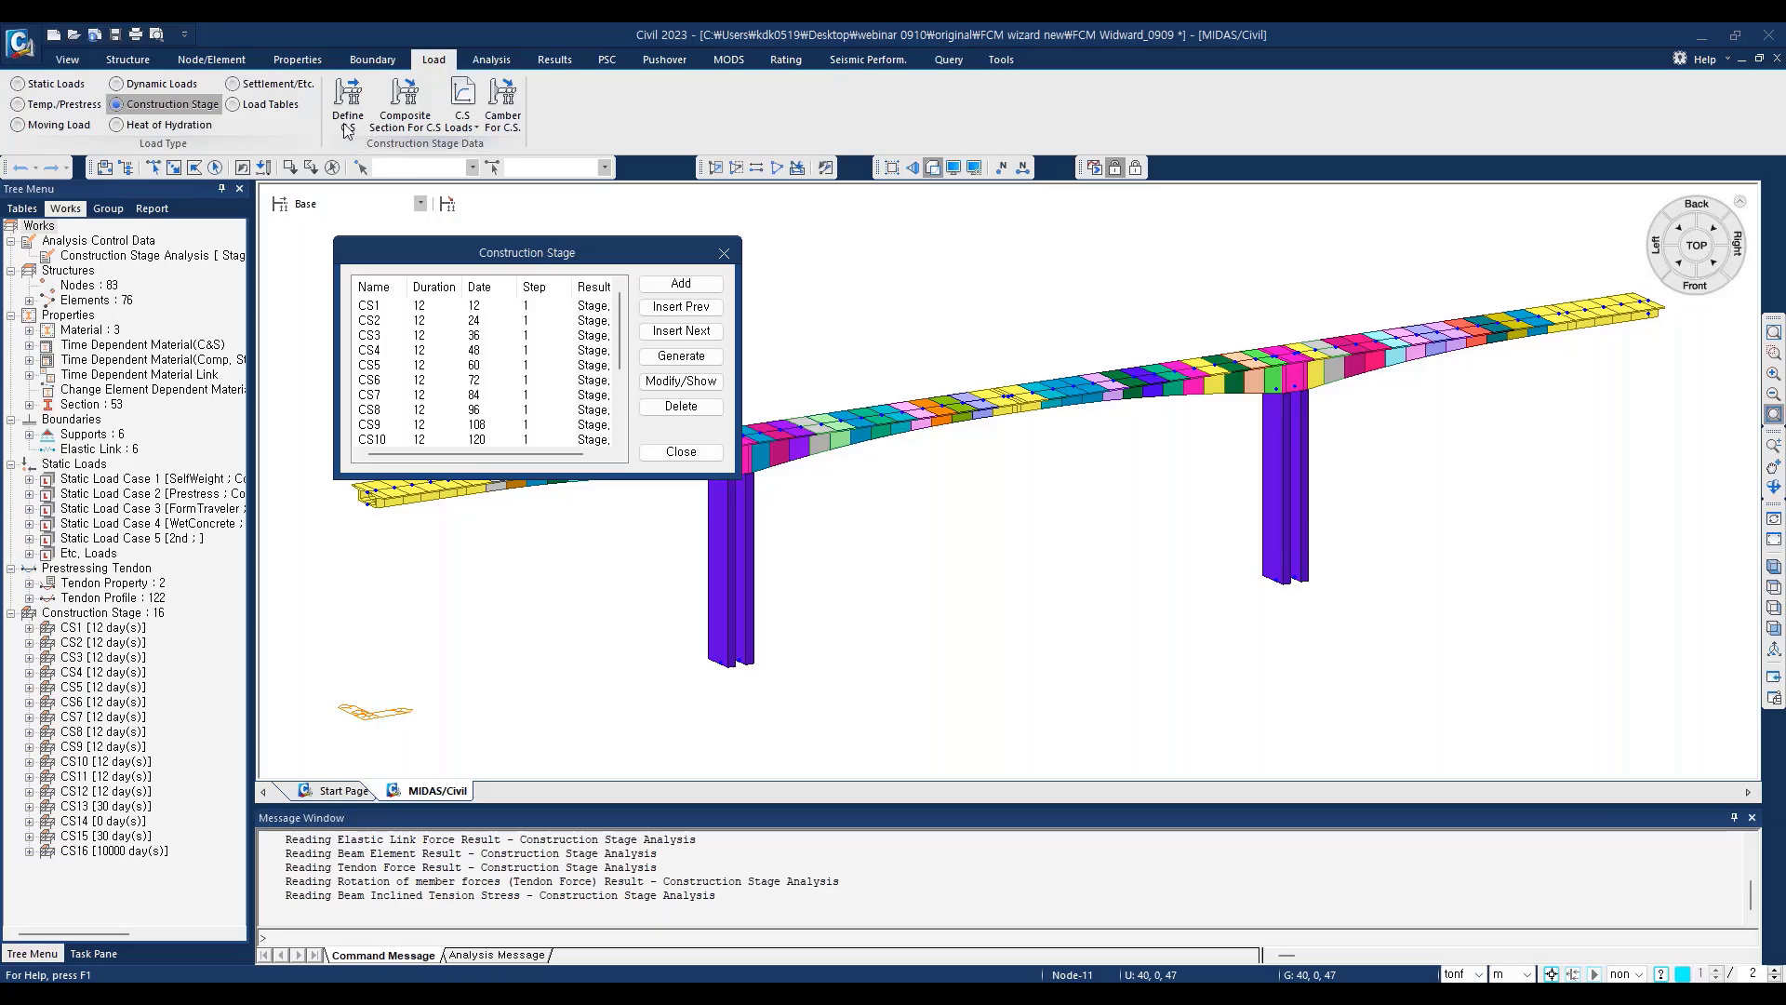
{"action": "left_click", "coordinate": [383, 378]}
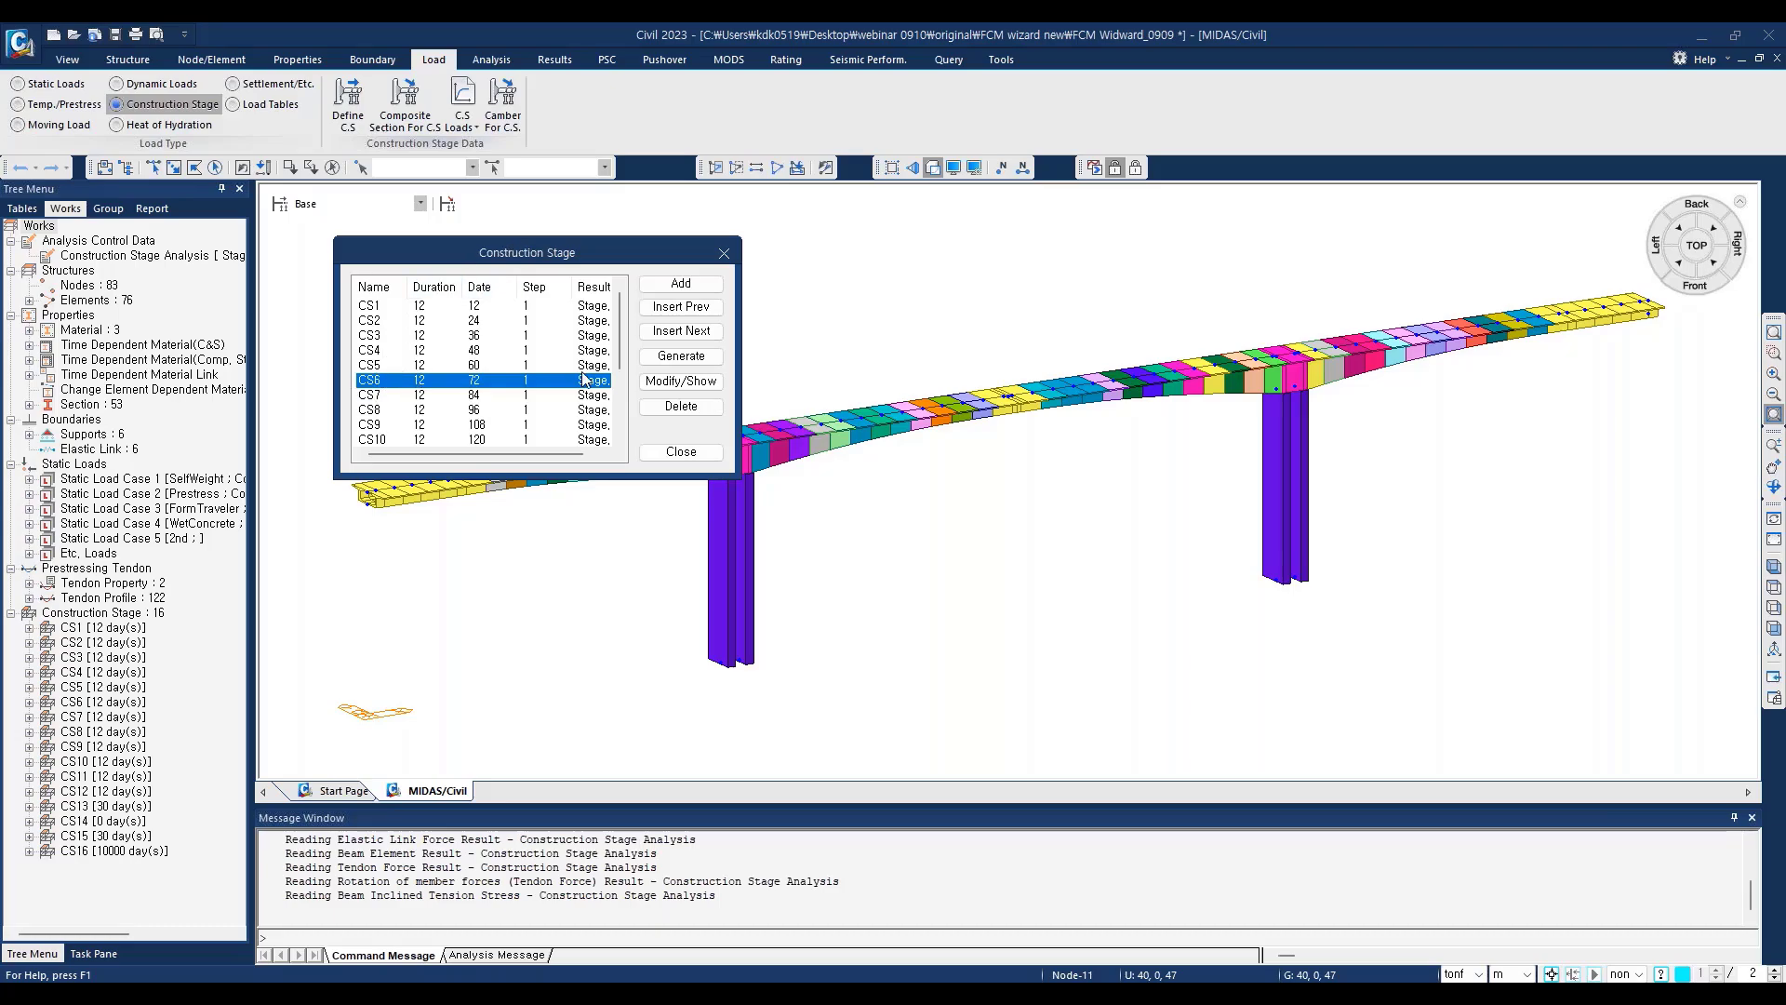
{"action": "scroll", "coordinate": [611, 327], "scroll_direction": "down", "scroll_amount": 3}
{"action": "left_click", "coordinate": [381, 337]}
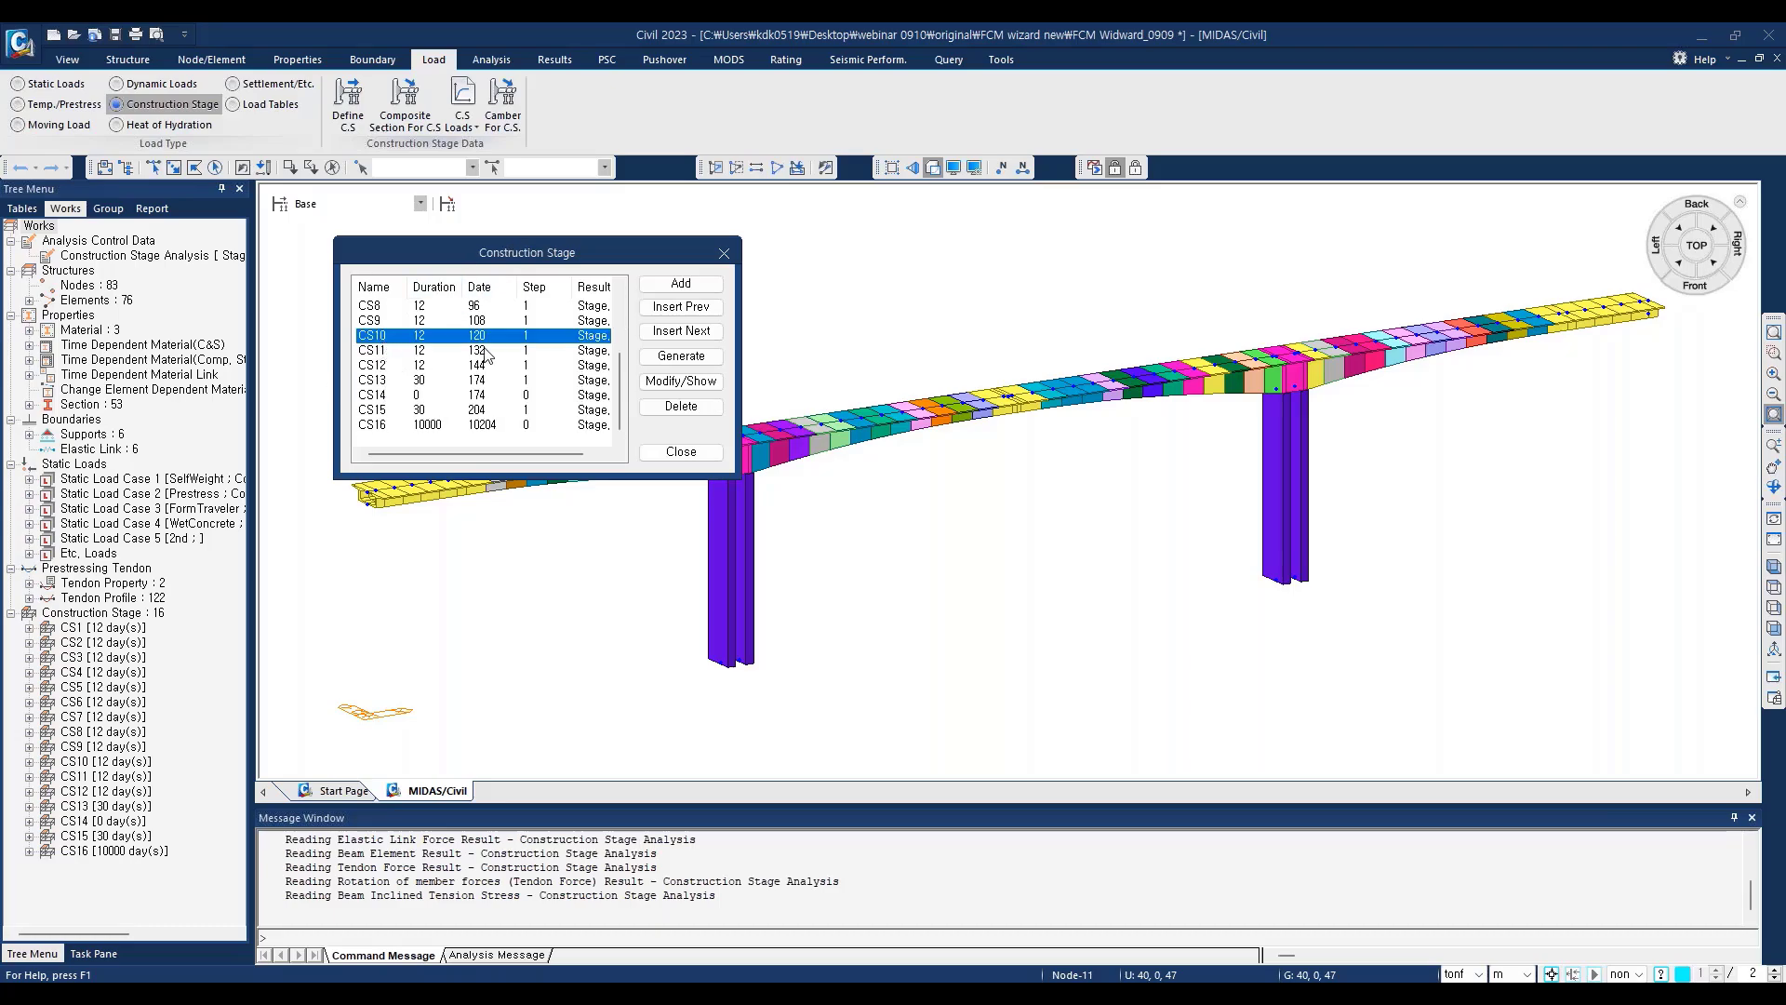
{"action": "scroll", "coordinate": [437, 370], "scroll_direction": "up", "scroll_amount": 3}
Step: Open construction stage CS6 for modification and set its duration to 20 days
{"action": "left_click", "coordinate": [372, 380]}
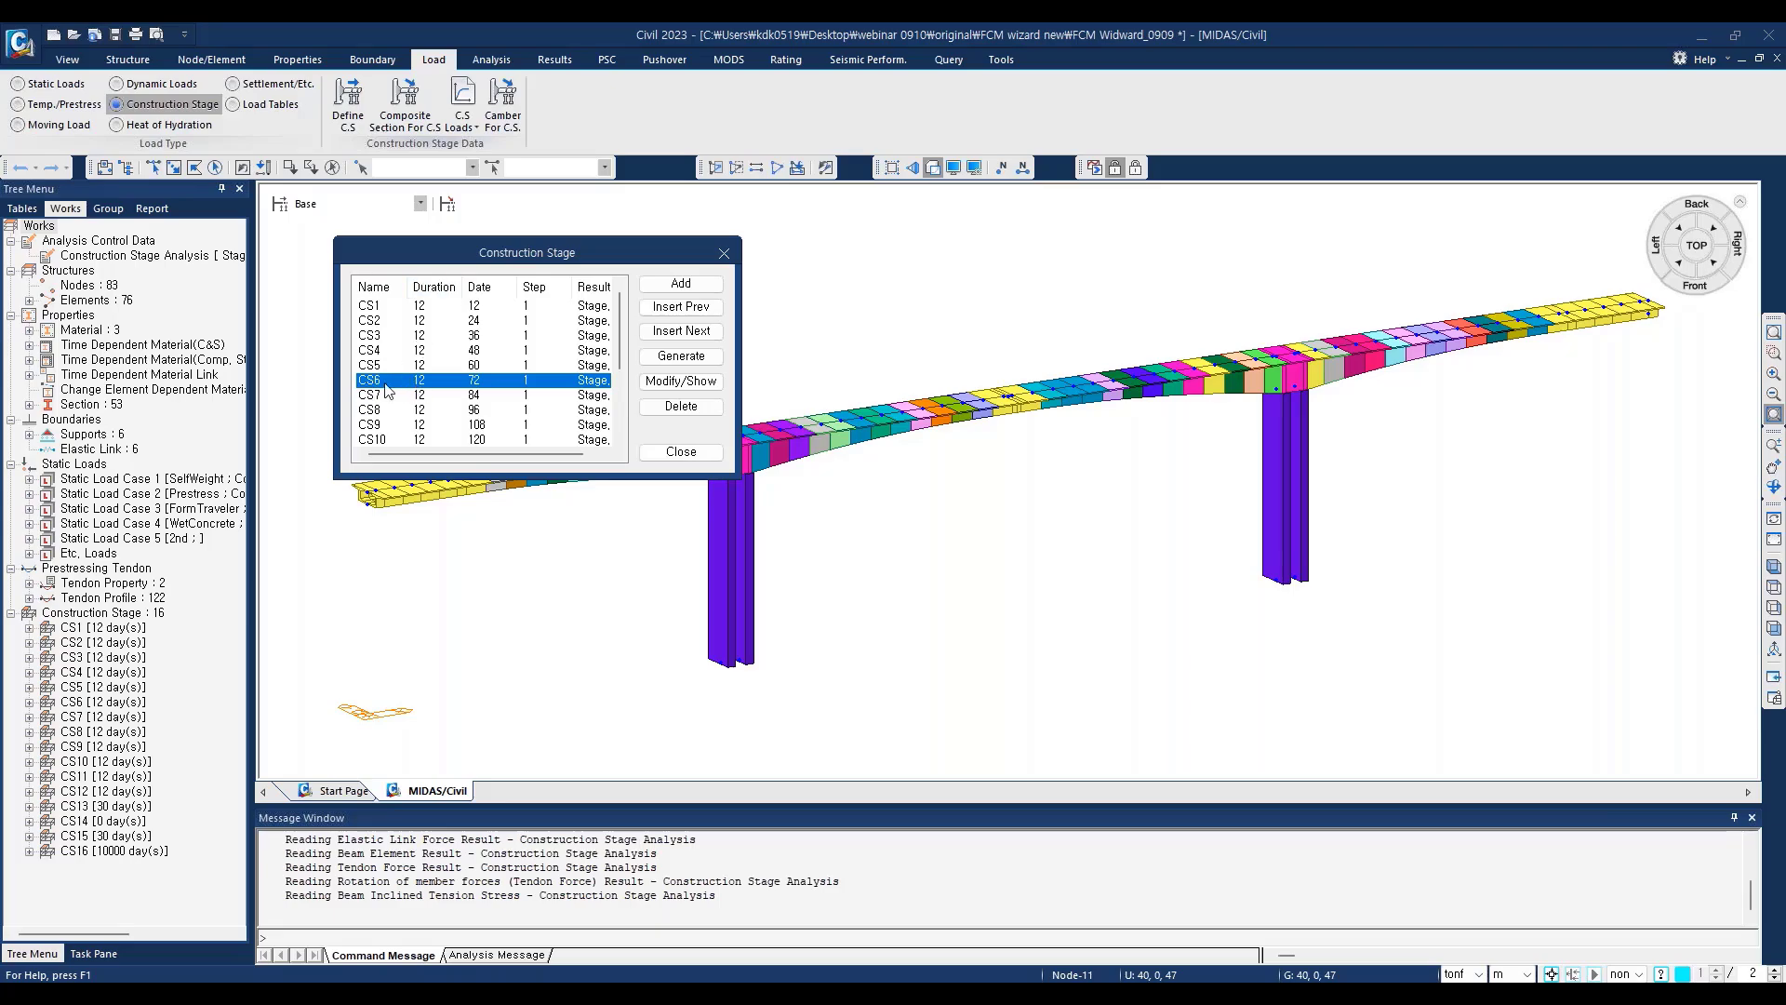
{"action": "left_click", "coordinate": [677, 384]}
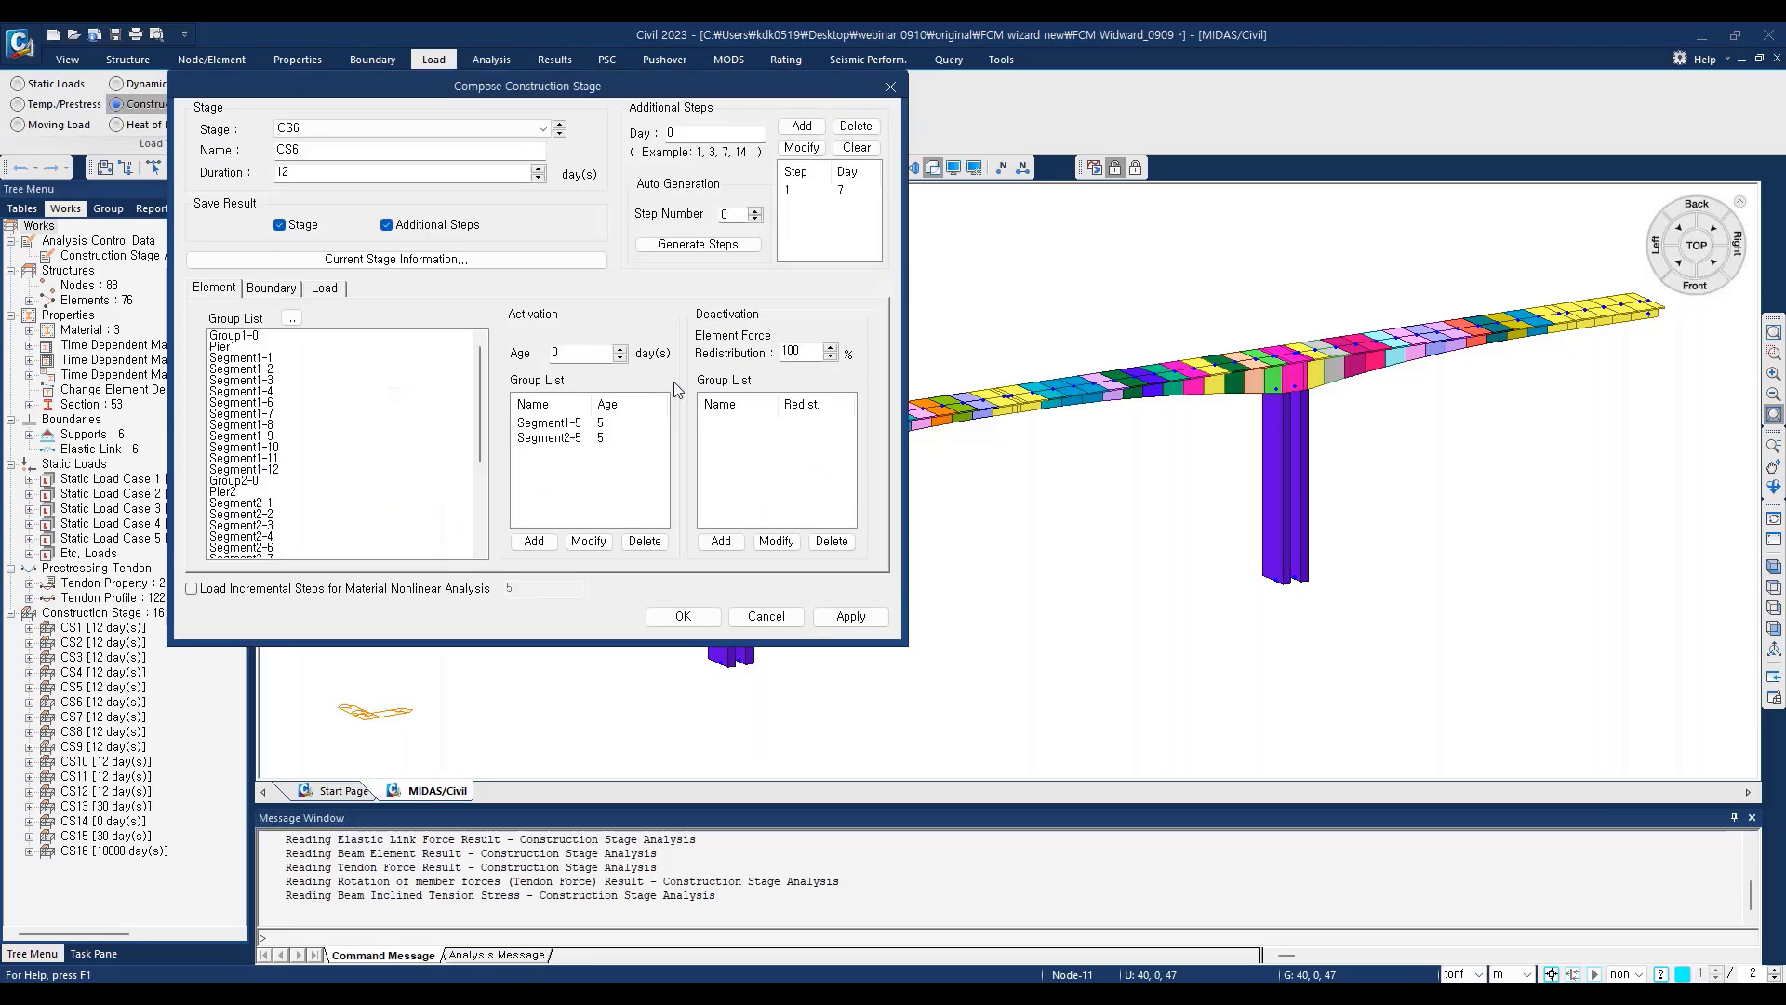
{"action": "left_click_drag", "start_coordinate": [643, 110], "coordinate": [1037, 266]}
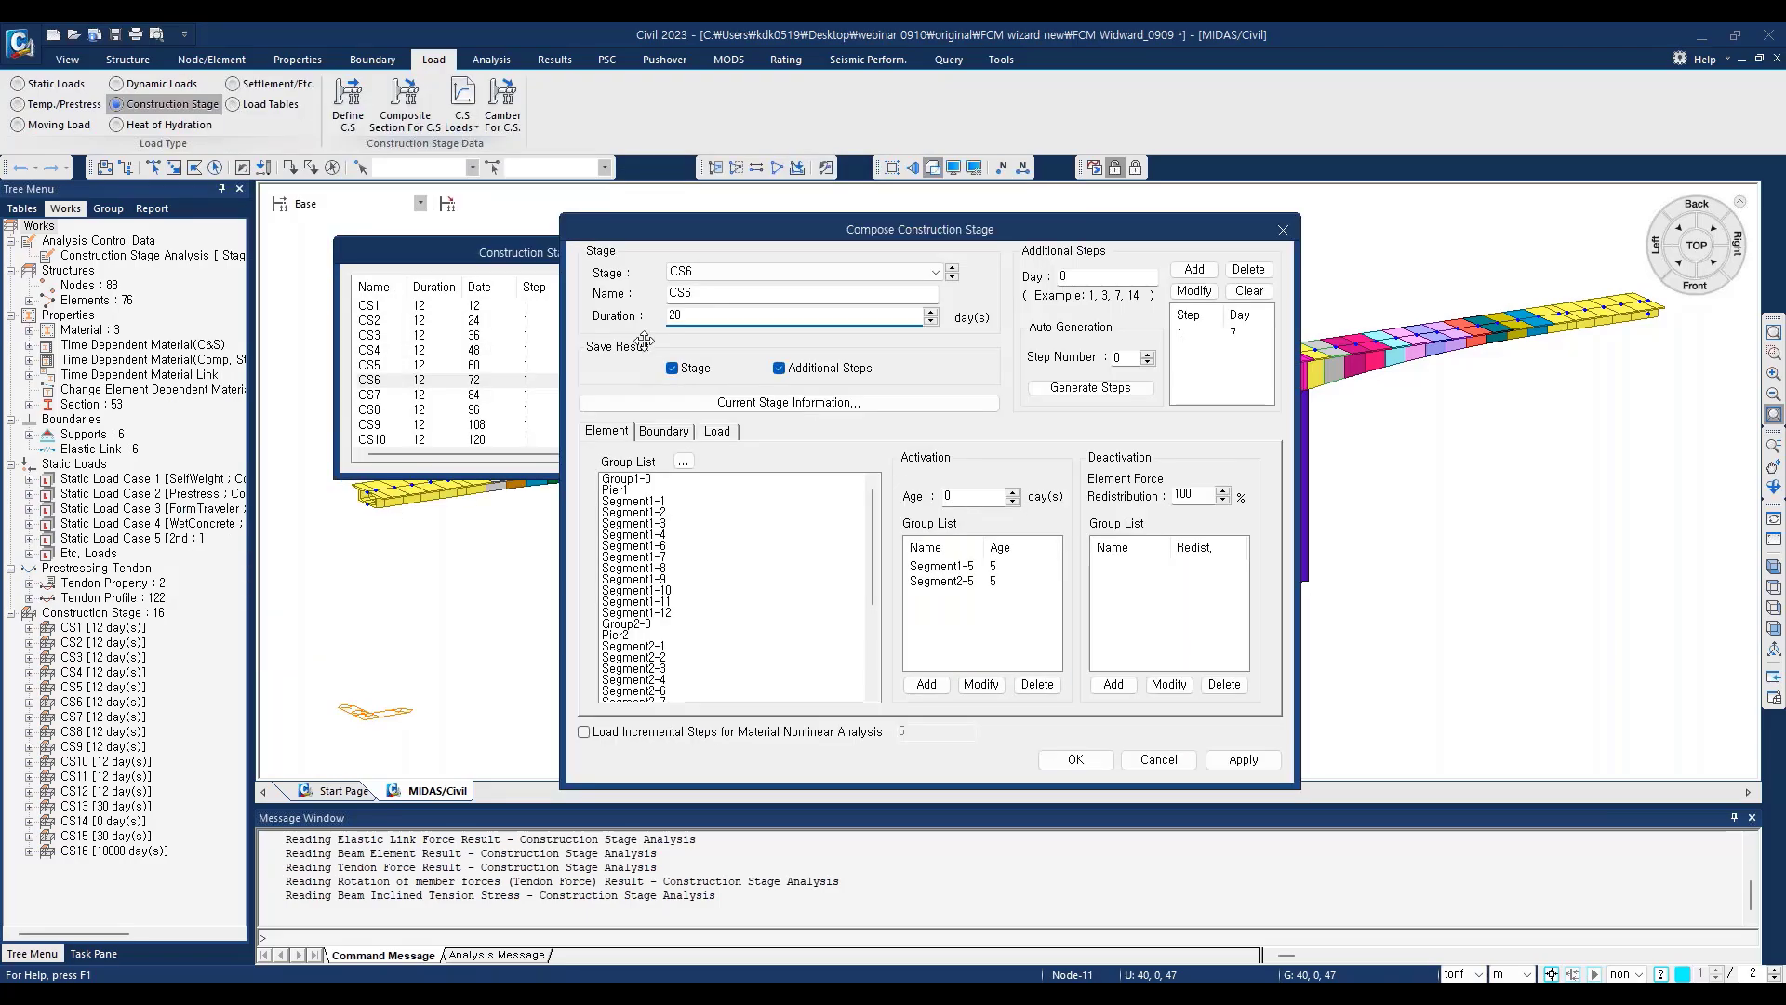
{"action": "double_click", "coordinate": [693, 312]}
{"action": "type", "text": "20"}
{"action": "left_click_drag", "start_coordinate": [677, 315], "coordinate": [654, 317]}
{"action": "left_click", "coordinate": [1100, 280]}
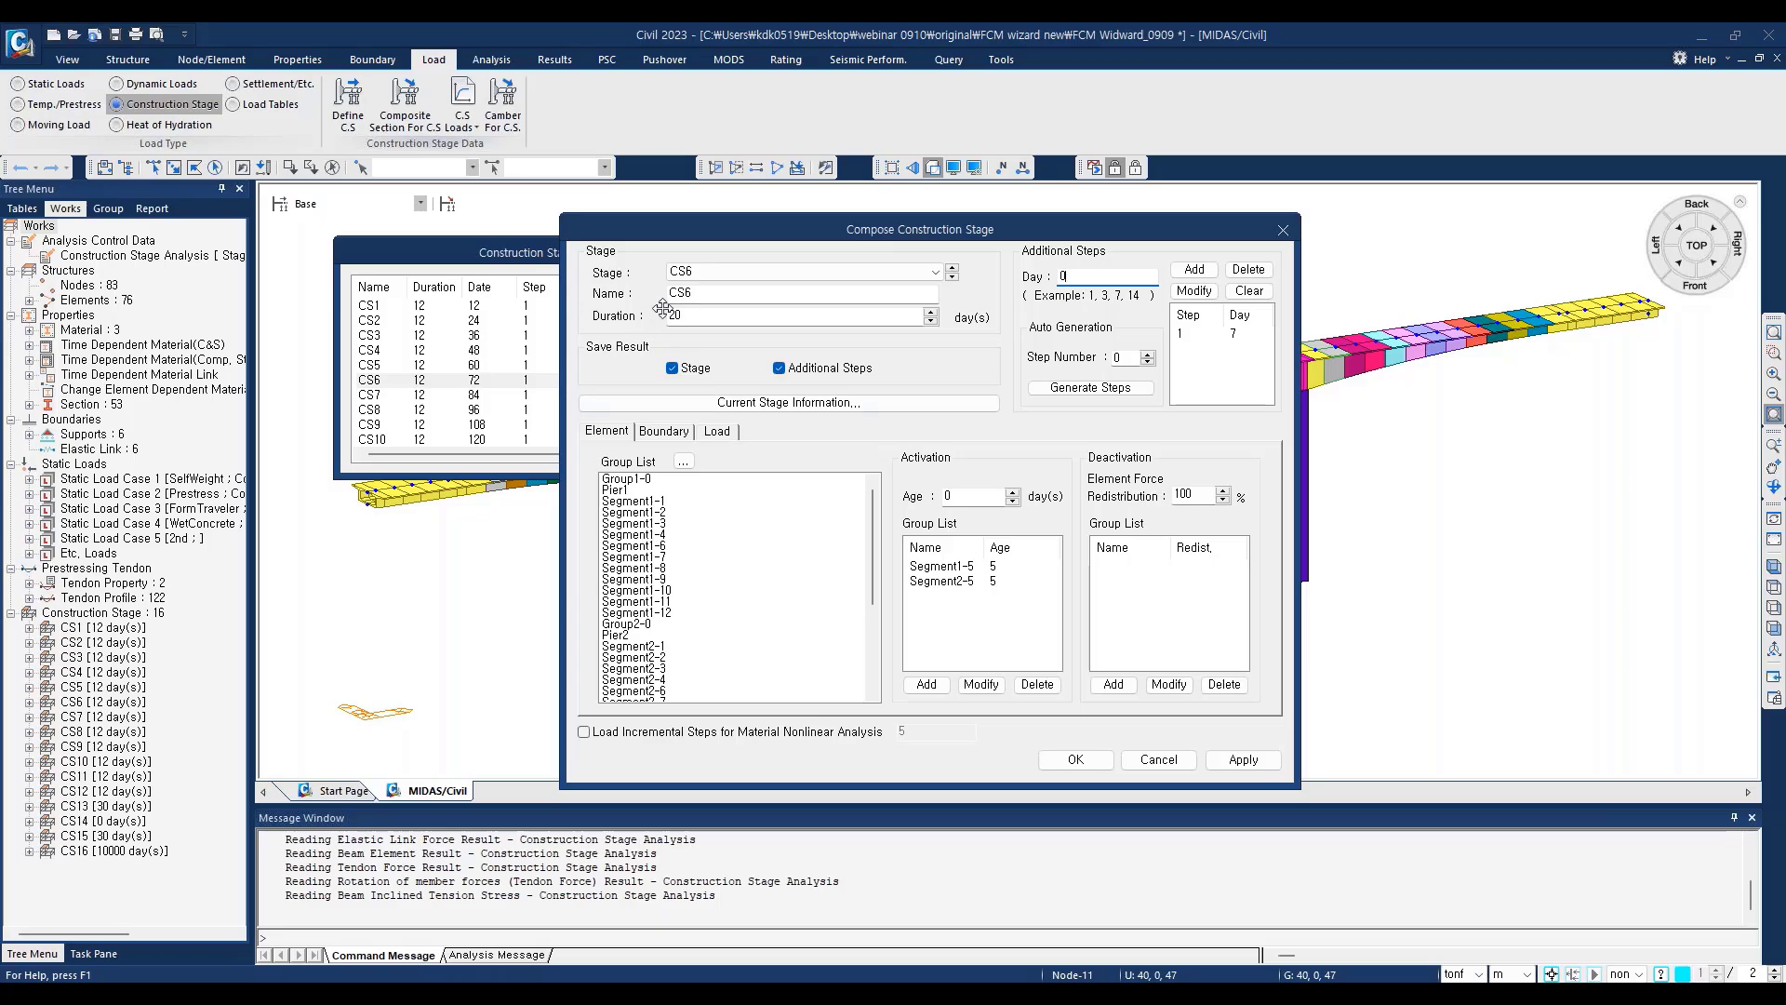
Step: Examine the element, boundary and load groups activated and deactivated in stage CS6
{"action": "left_click", "coordinate": [718, 432]}
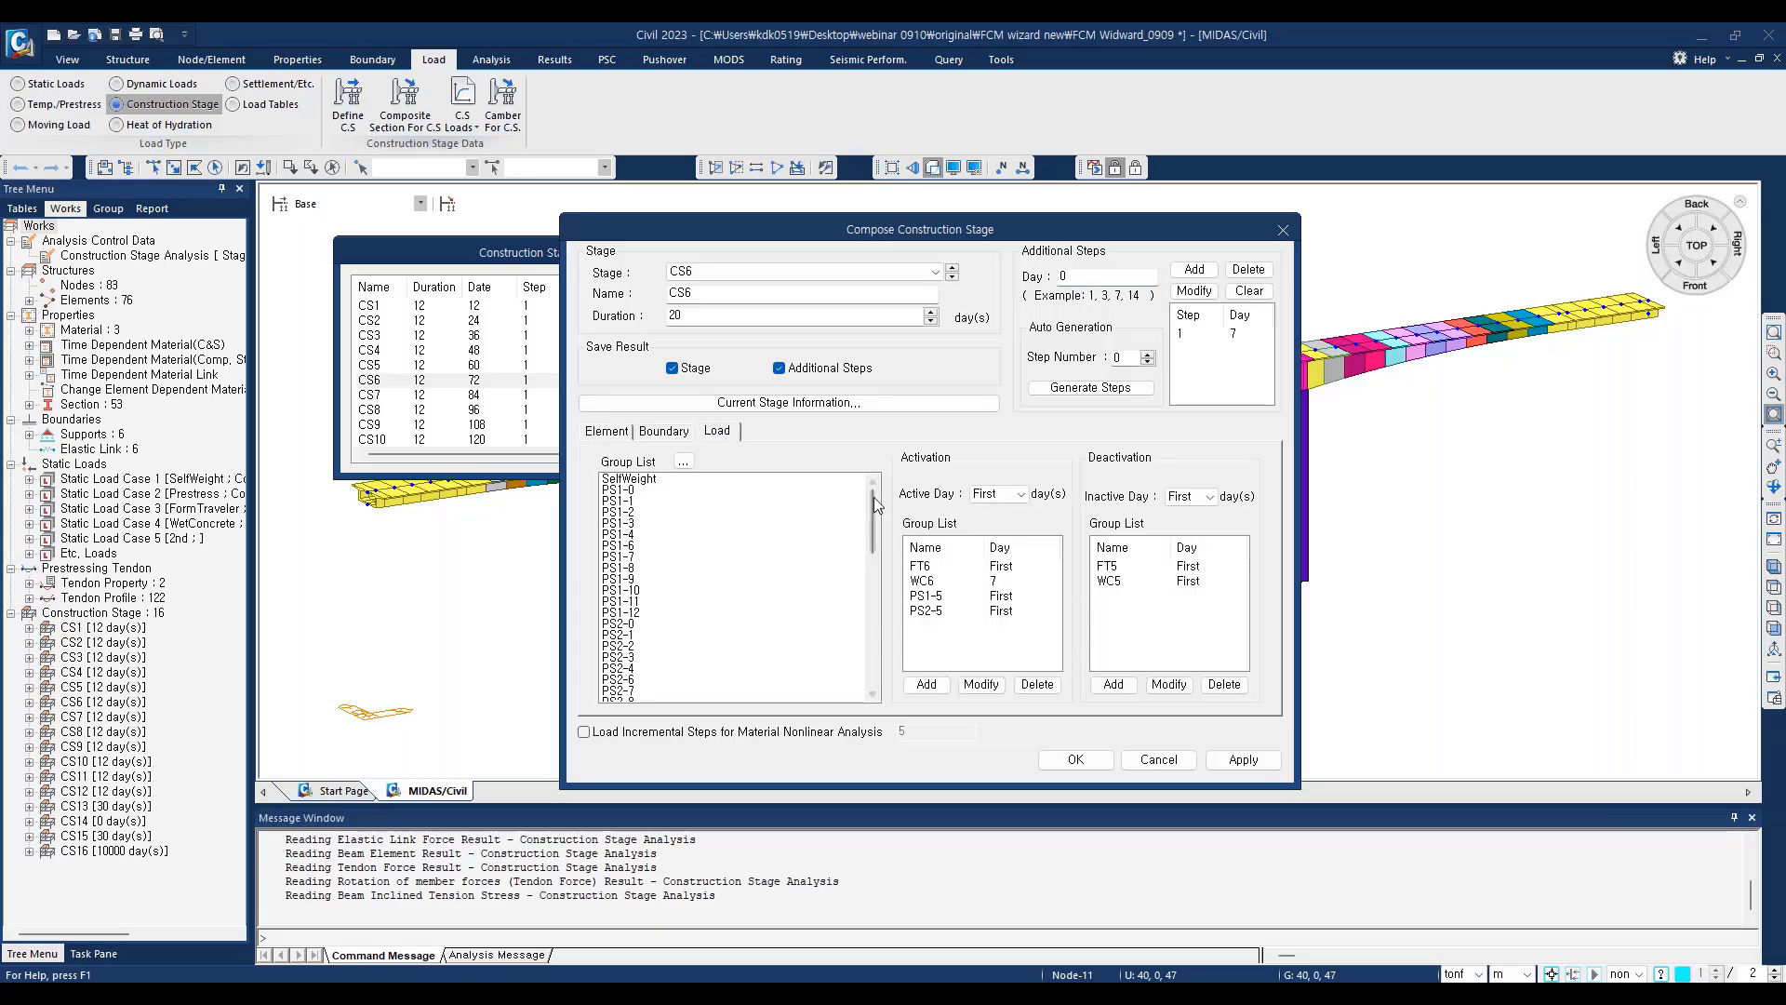
{"action": "left_click_drag", "start_coordinate": [873, 499], "coordinate": [868, 642]}
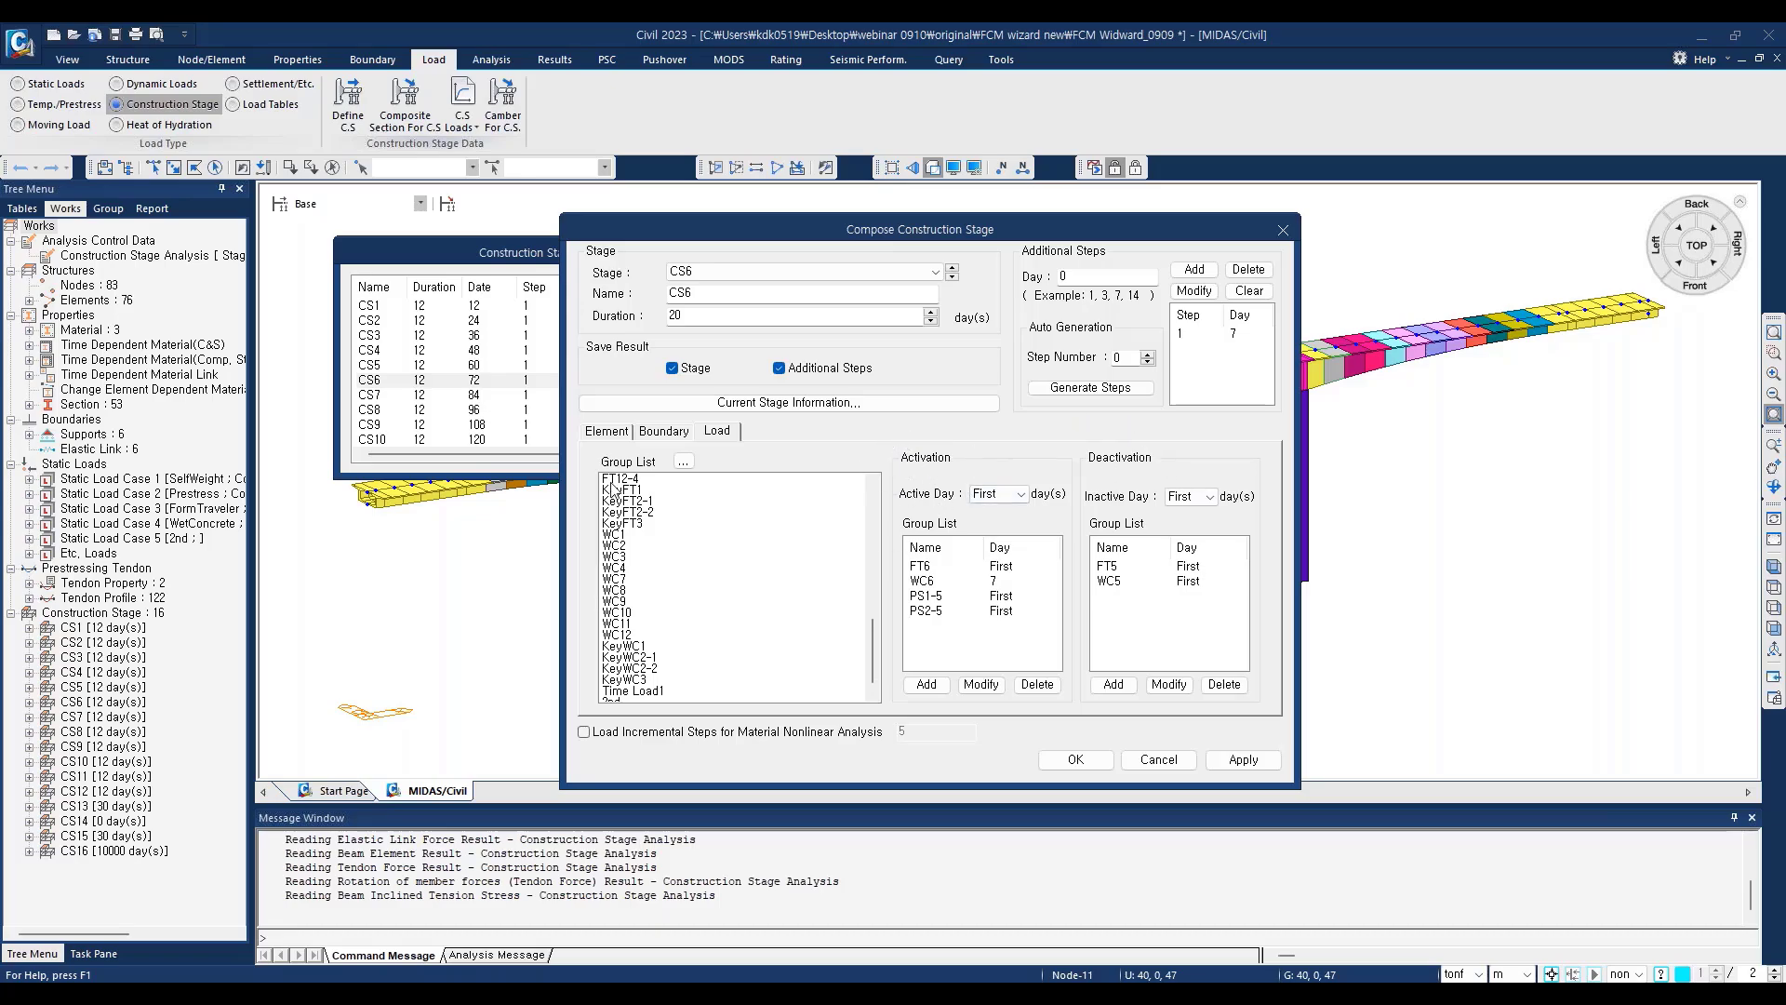
{"action": "left_click", "coordinate": [609, 434]}
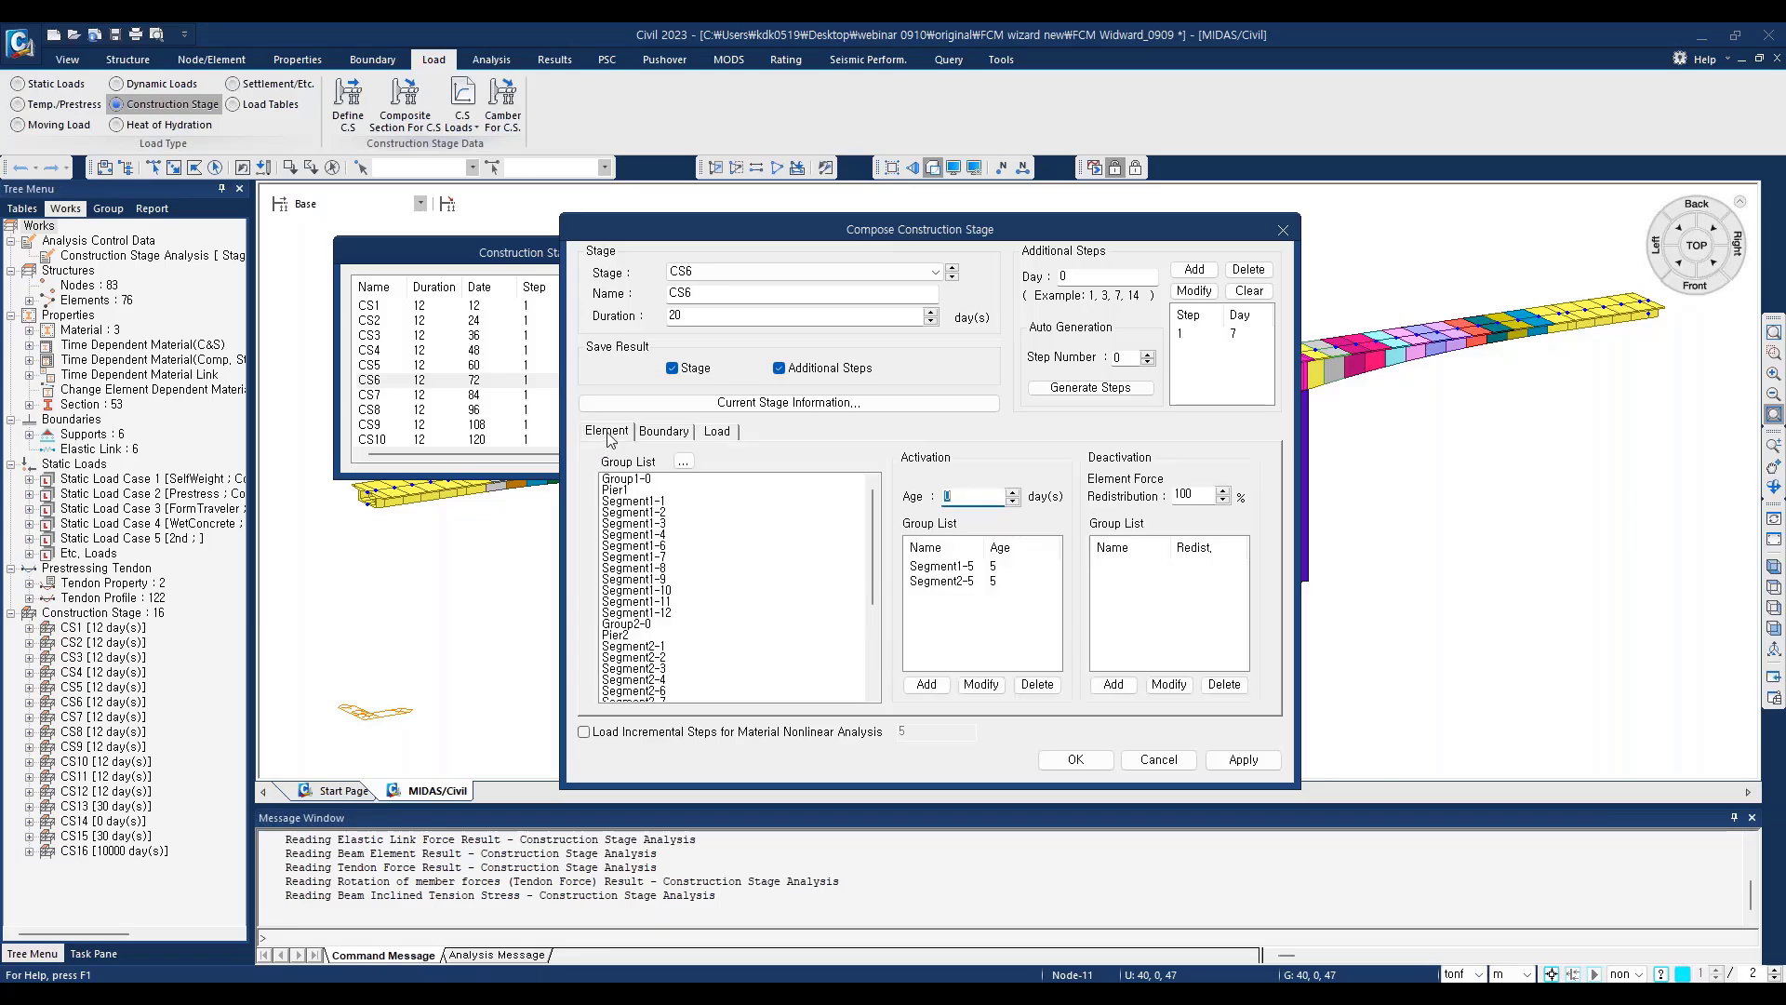
{"action": "left_click", "coordinate": [666, 432]}
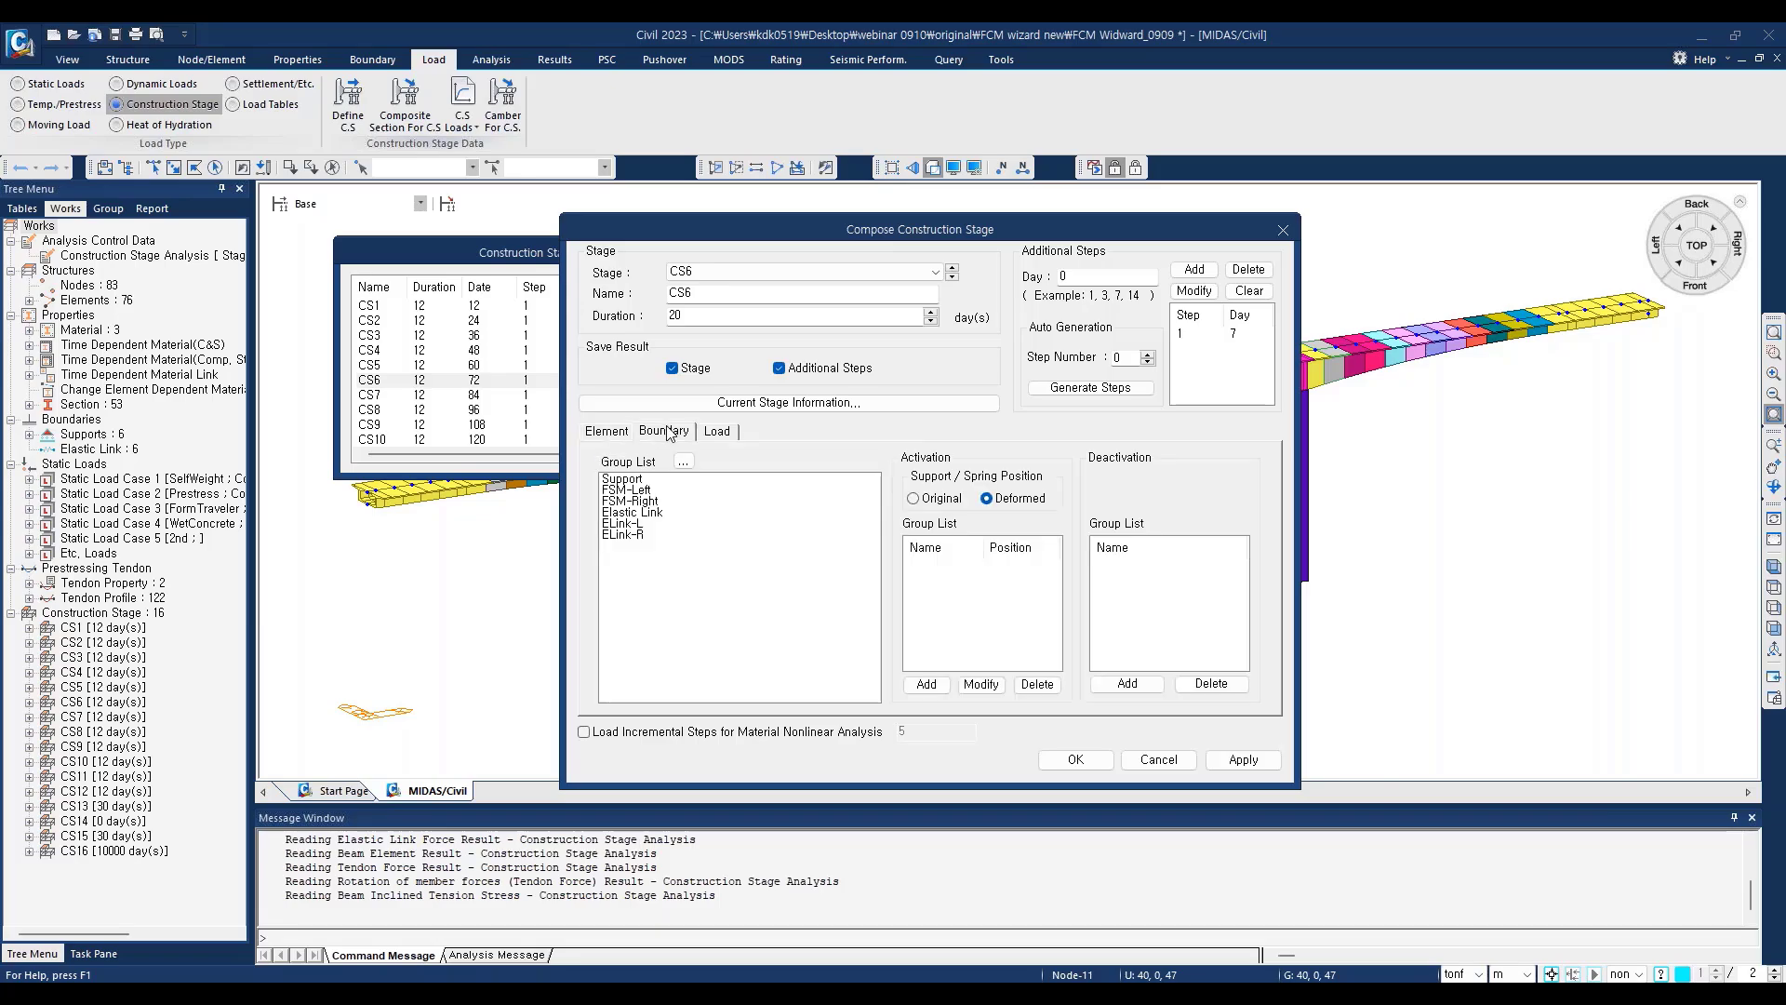
{"action": "left_click", "coordinate": [720, 434]}
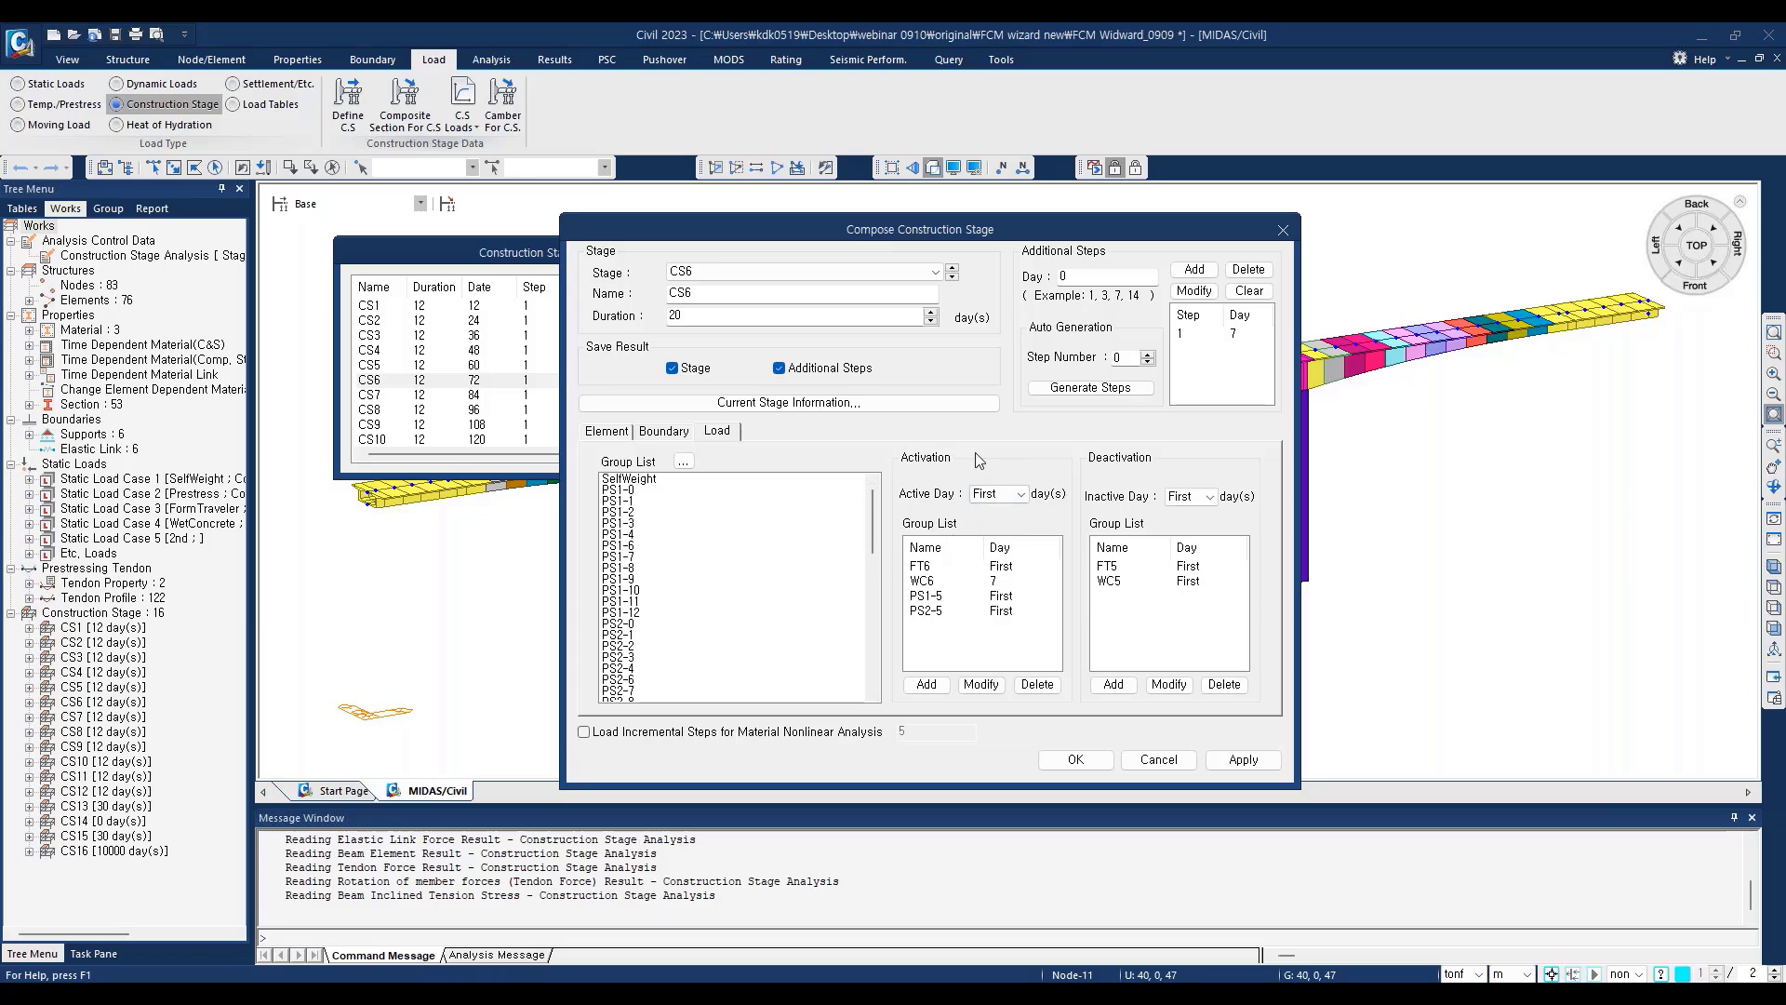
{"action": "left_click", "coordinate": [596, 431]}
{"action": "left_click", "coordinate": [663, 432]}
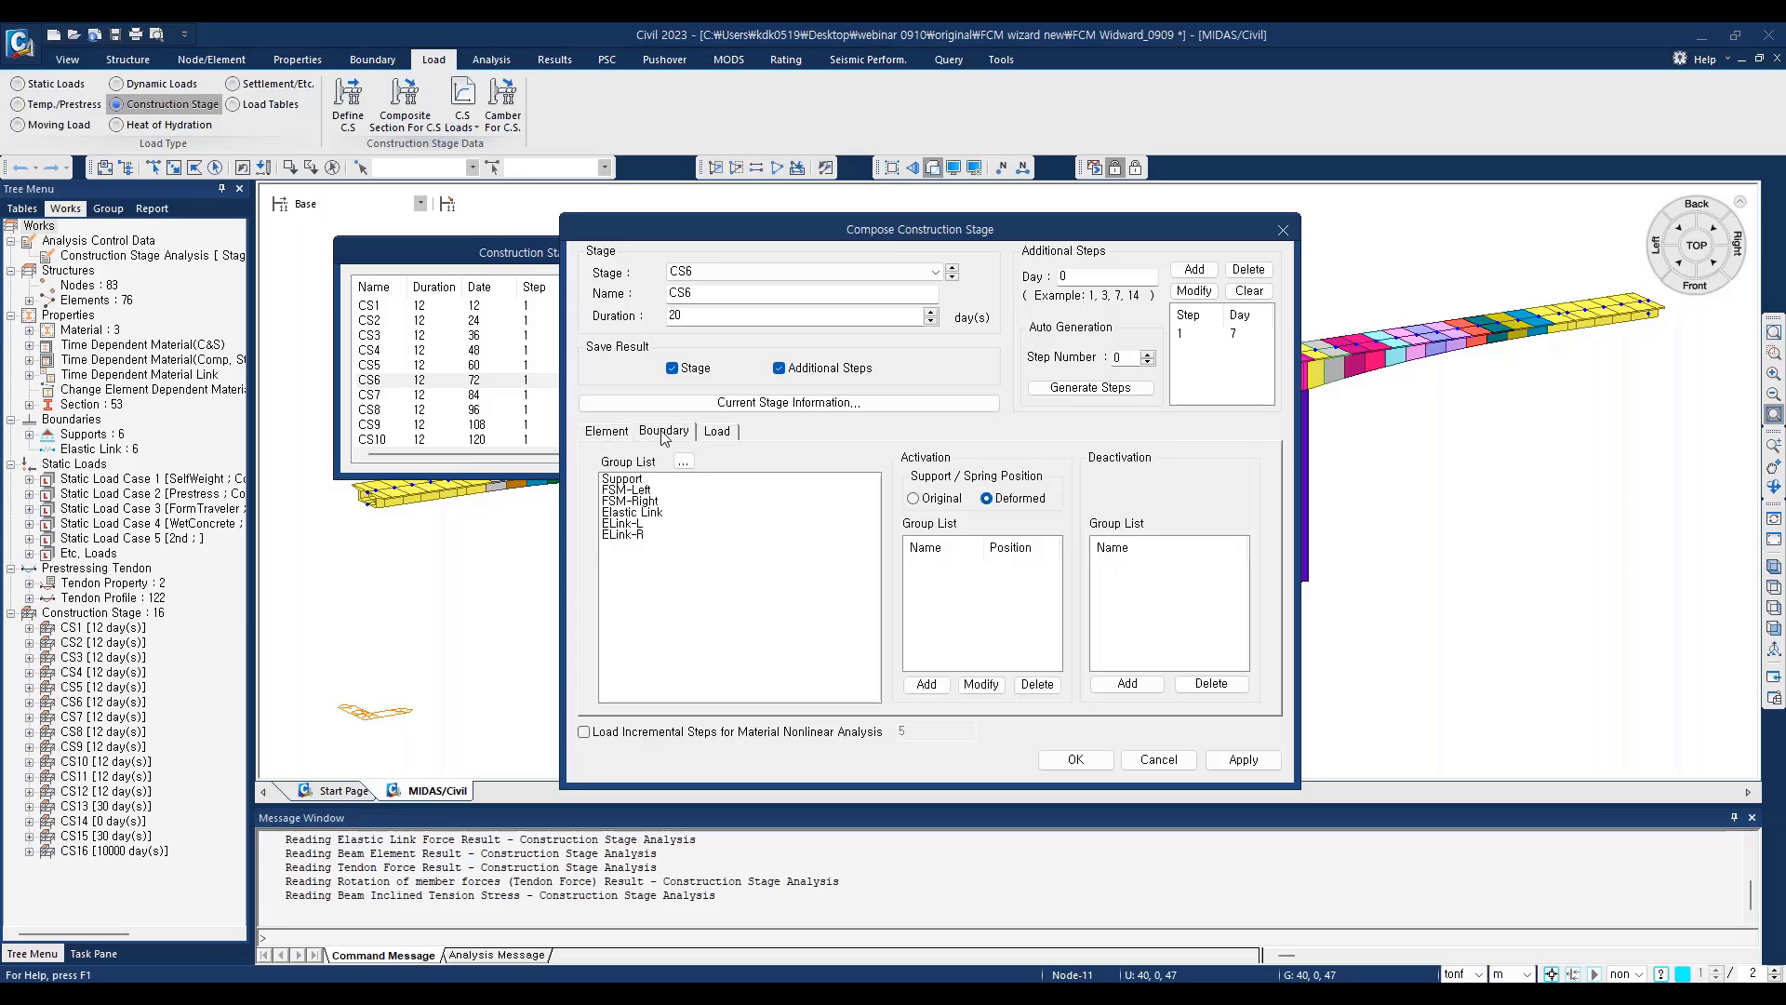
{"action": "left_click", "coordinate": [723, 437]}
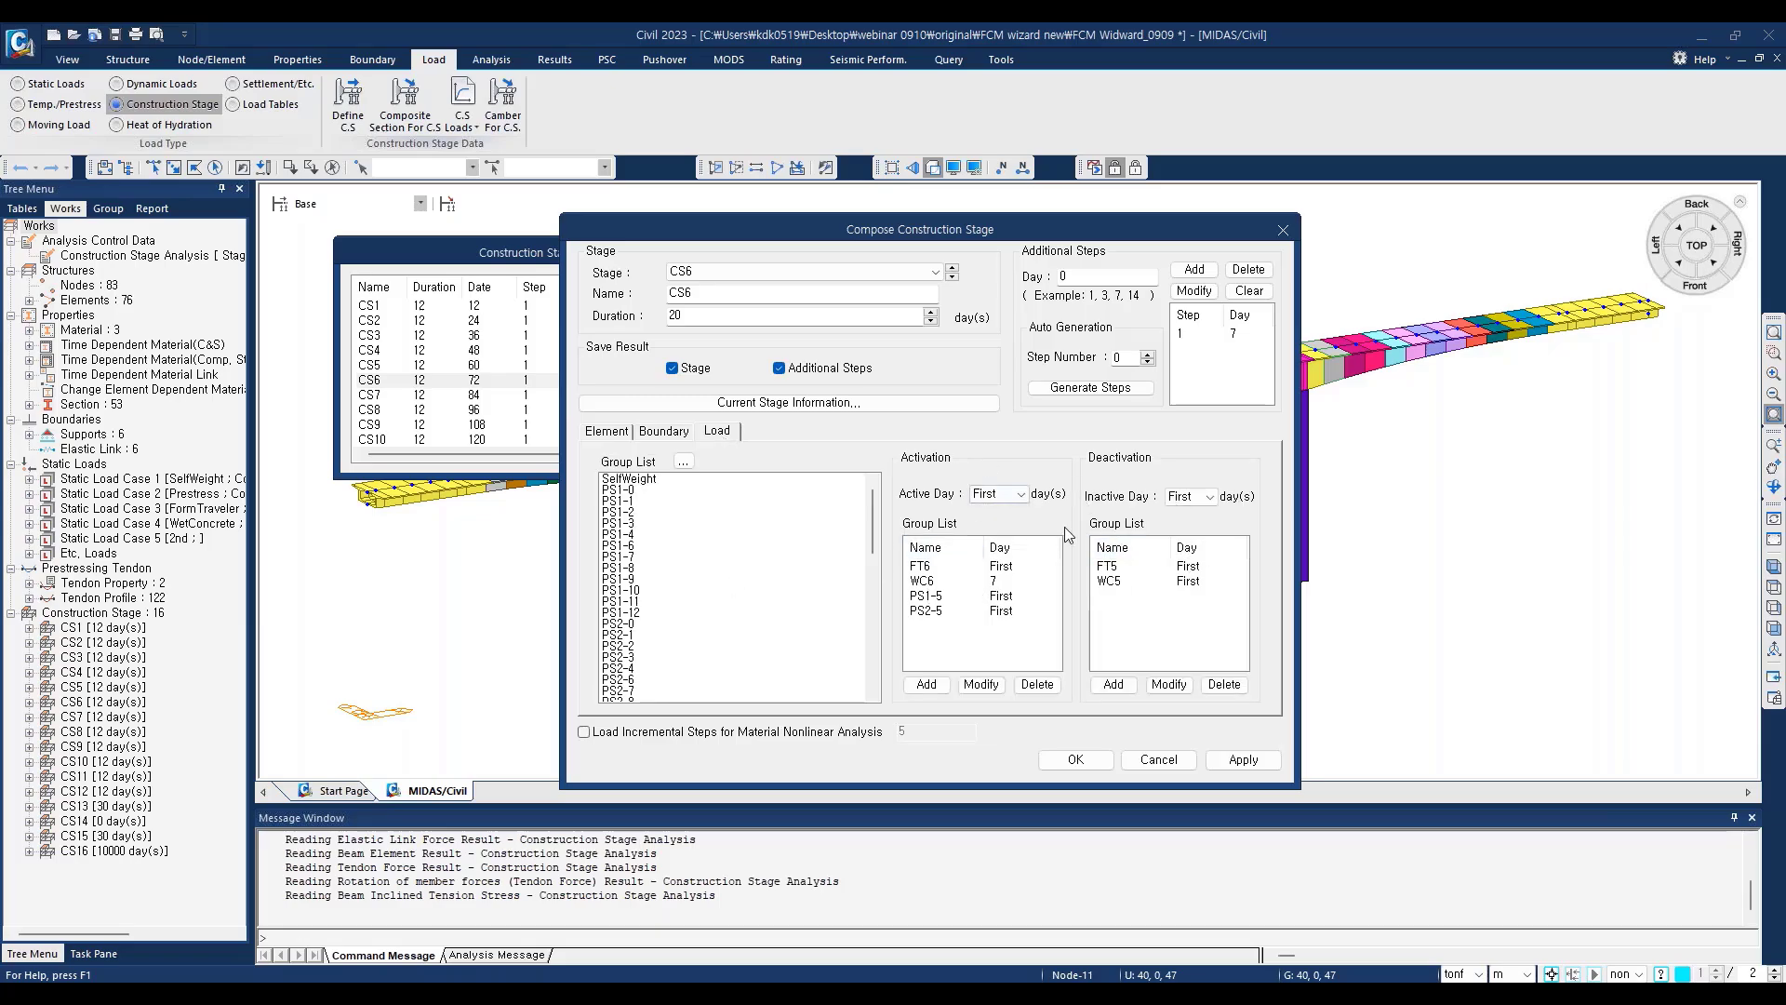
Step: Change the additional step of stage CS6 to day 8
{"action": "left_click", "coordinate": [1076, 278]}
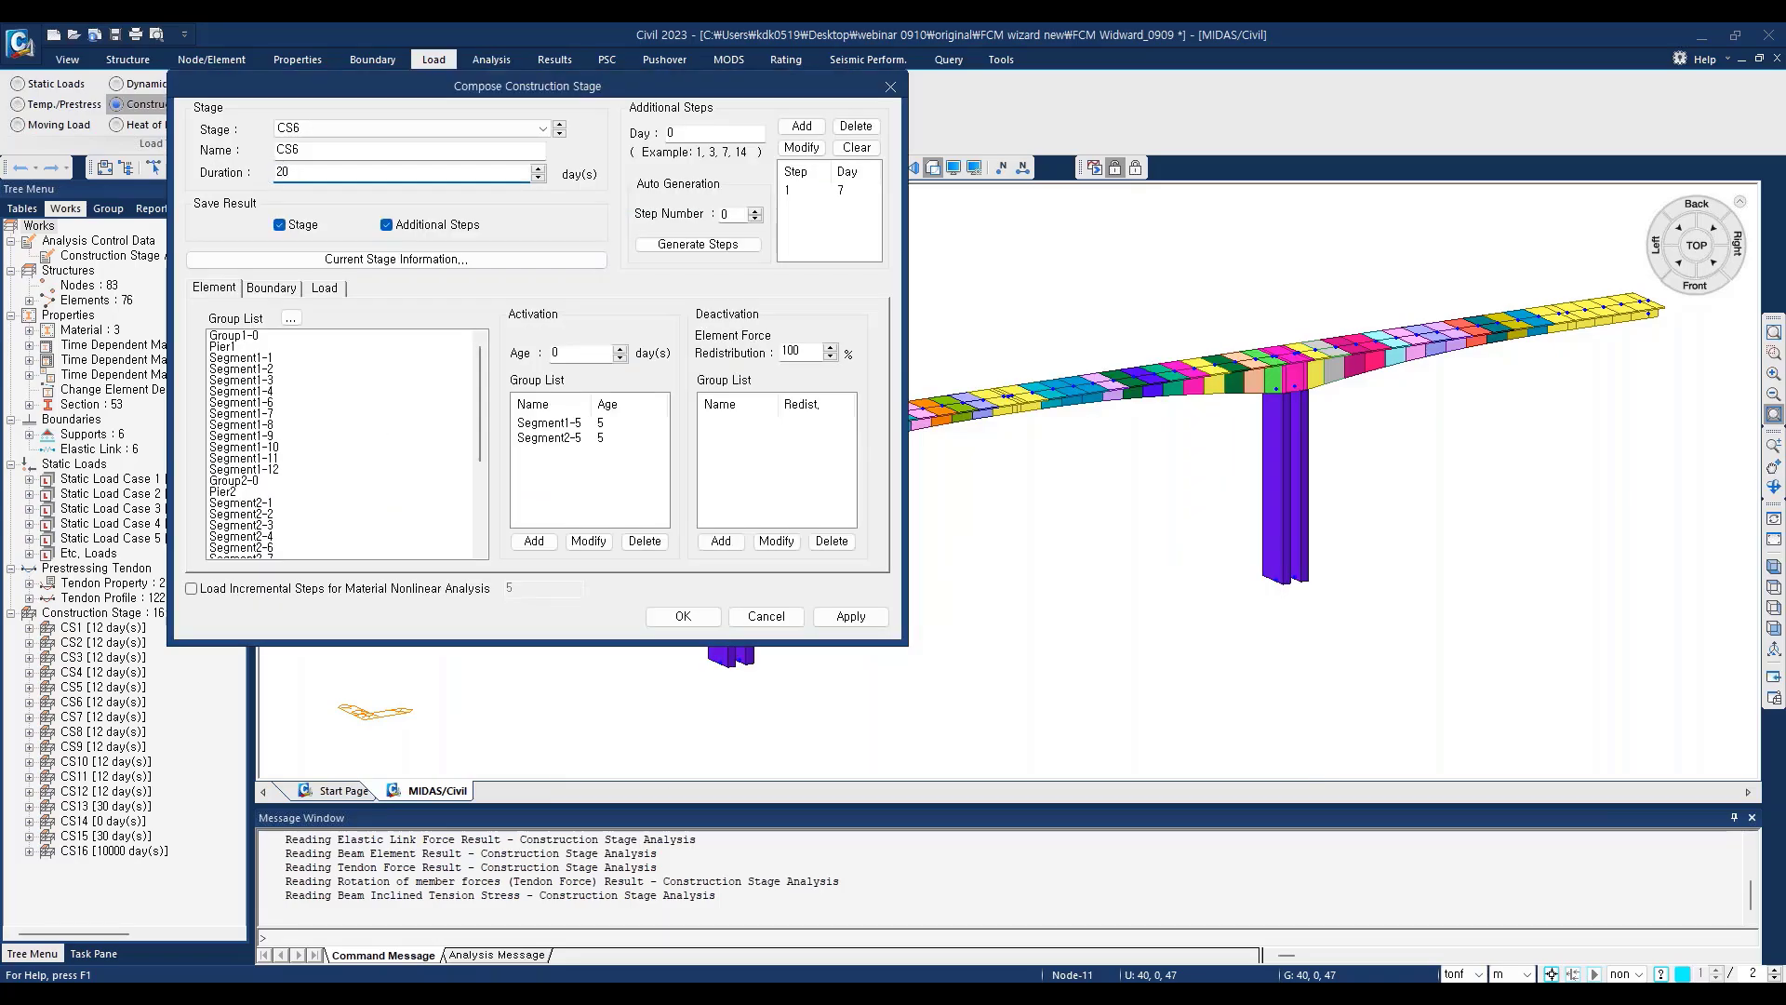
{"action": "left_click", "coordinate": [821, 190]}
{"action": "double_click", "coordinate": [689, 136]}
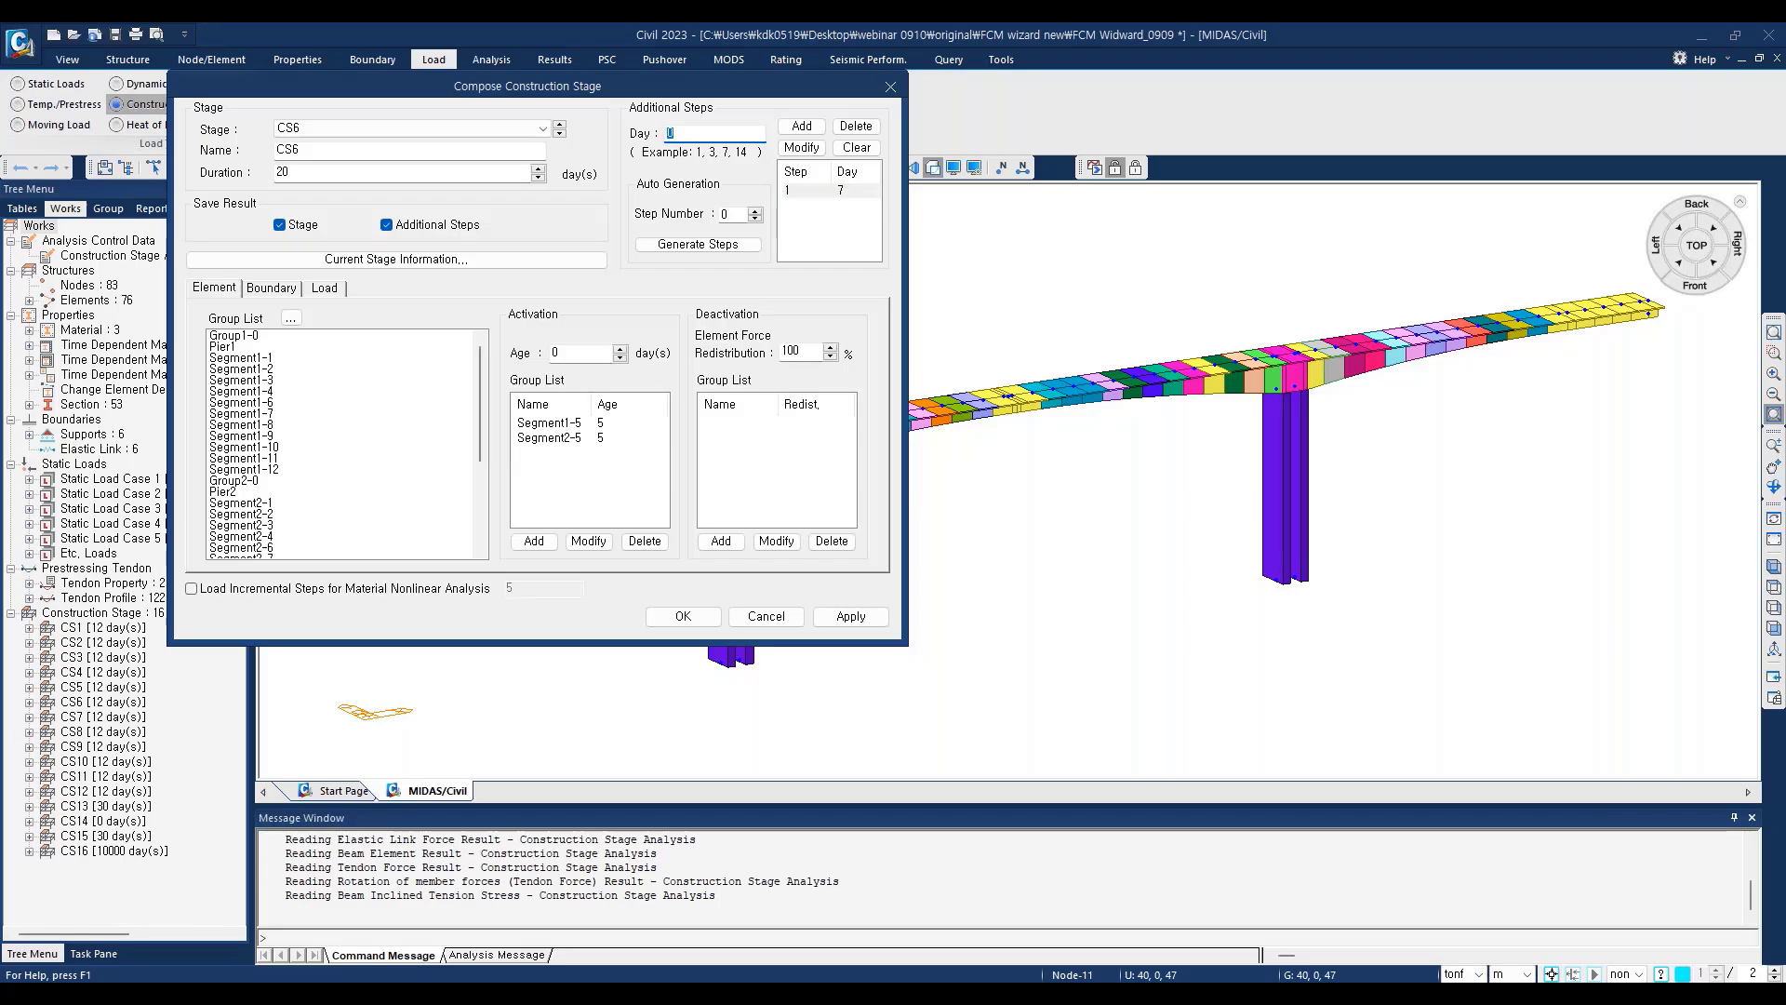
{"action": "left_click", "coordinate": [803, 149]}
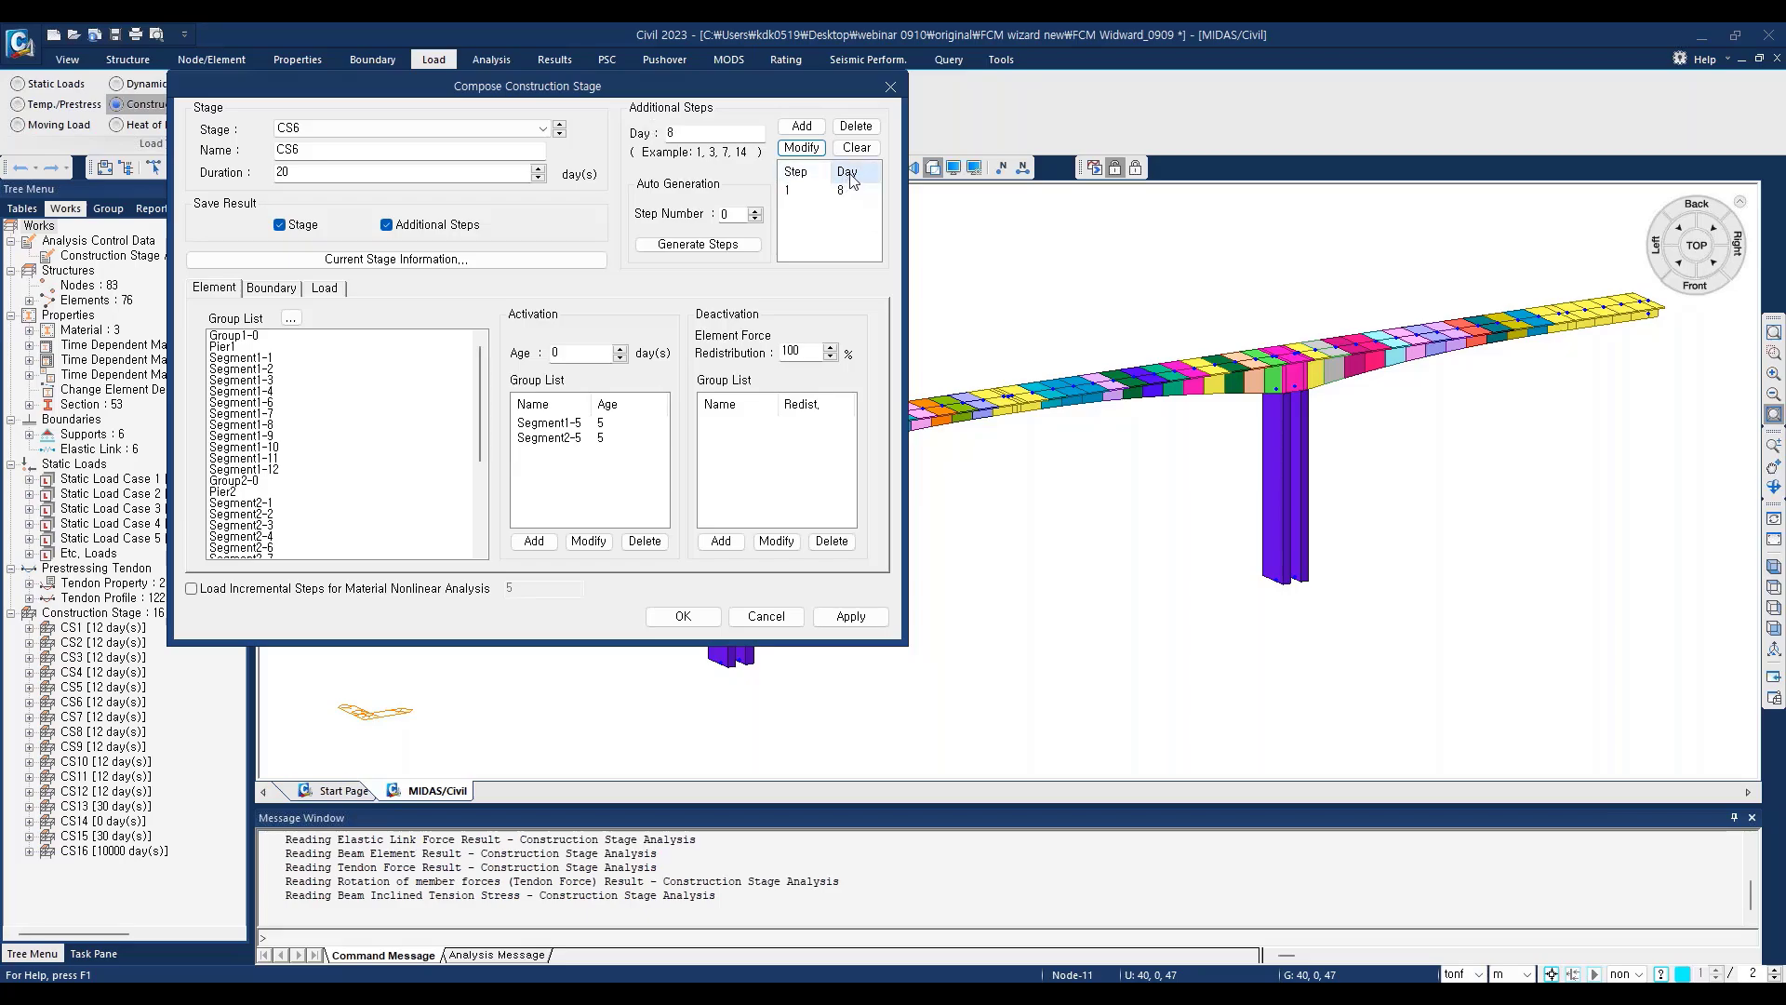
Step: Set the activation day of load group WC6 to 8 in stage CS6, and discard the stage's edits
{"action": "left_click", "coordinate": [339, 292]}
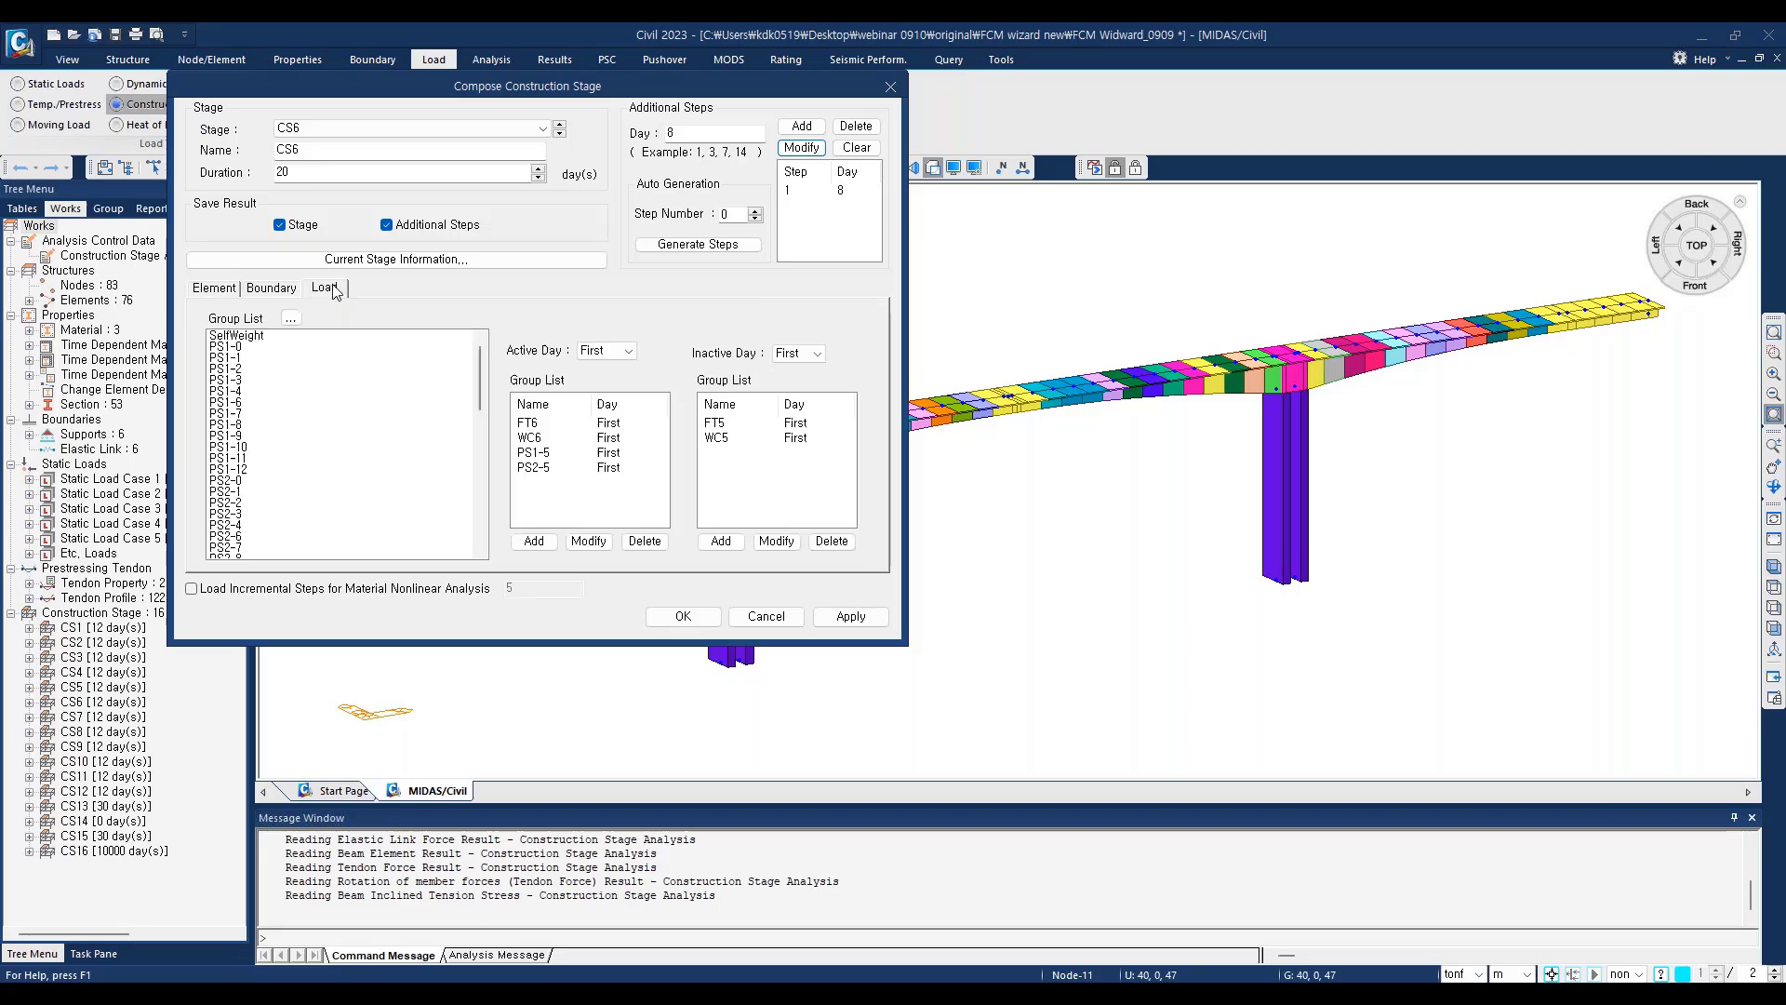
{"action": "left_click", "coordinate": [630, 351]}
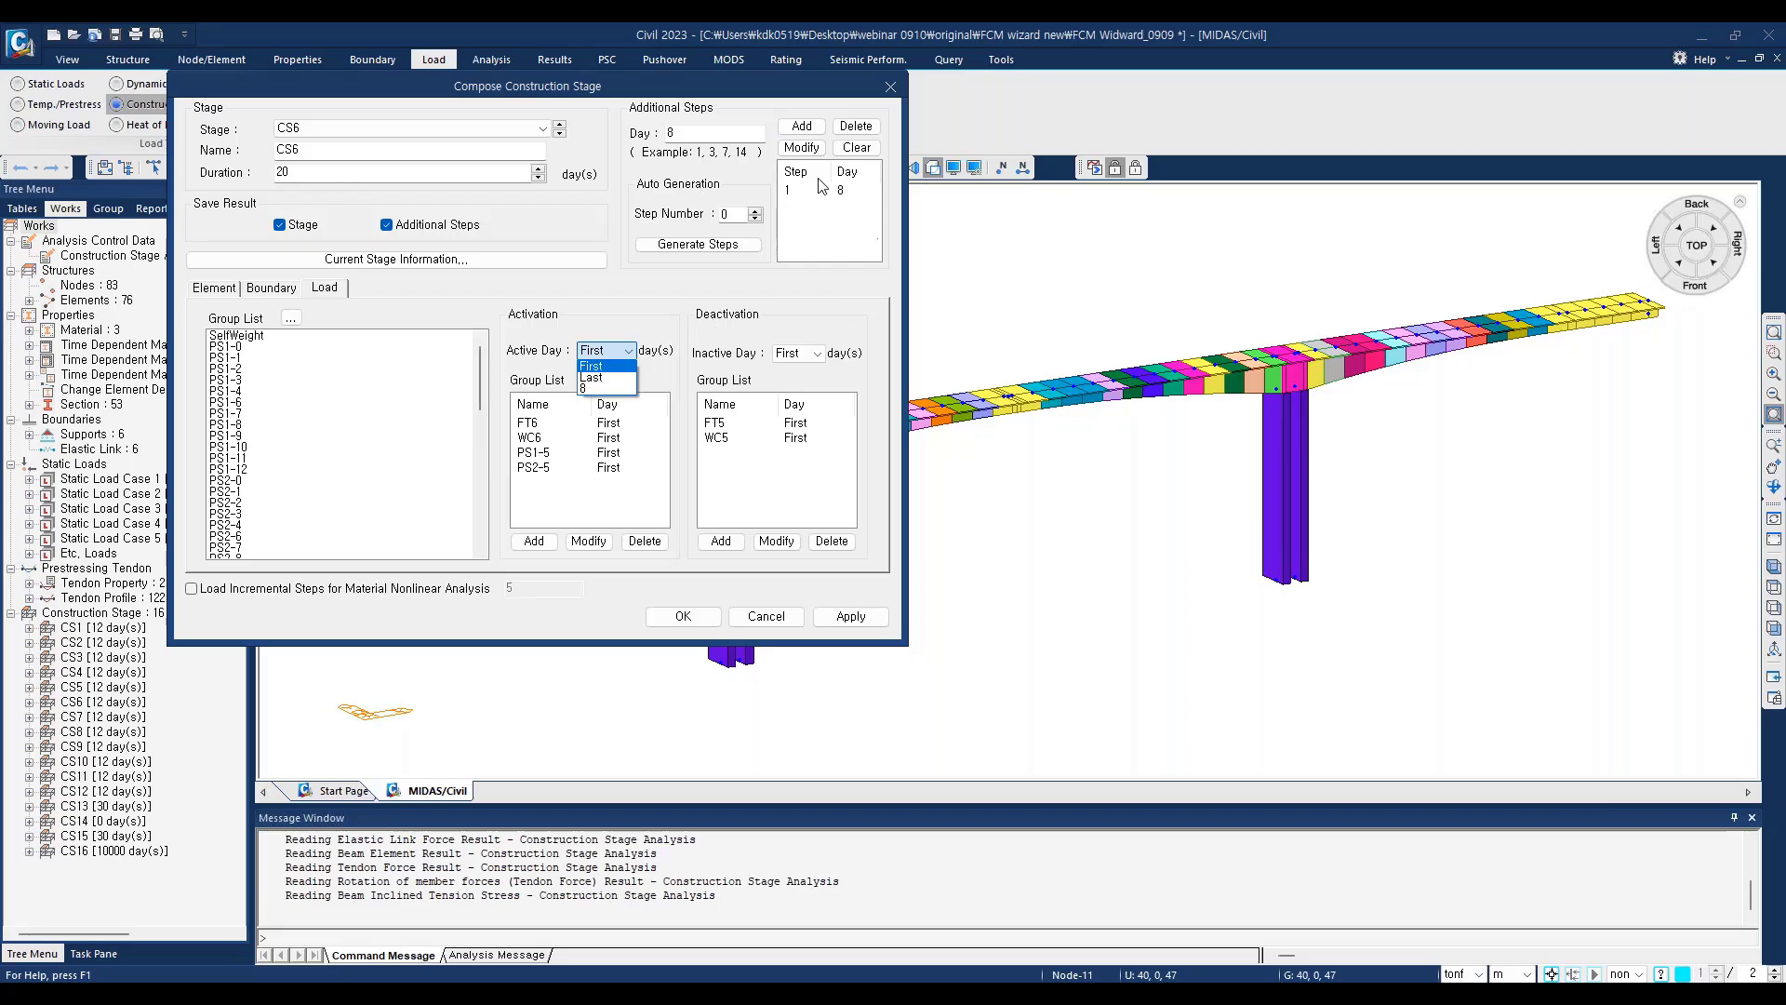
{"action": "left_click", "coordinate": [587, 389]}
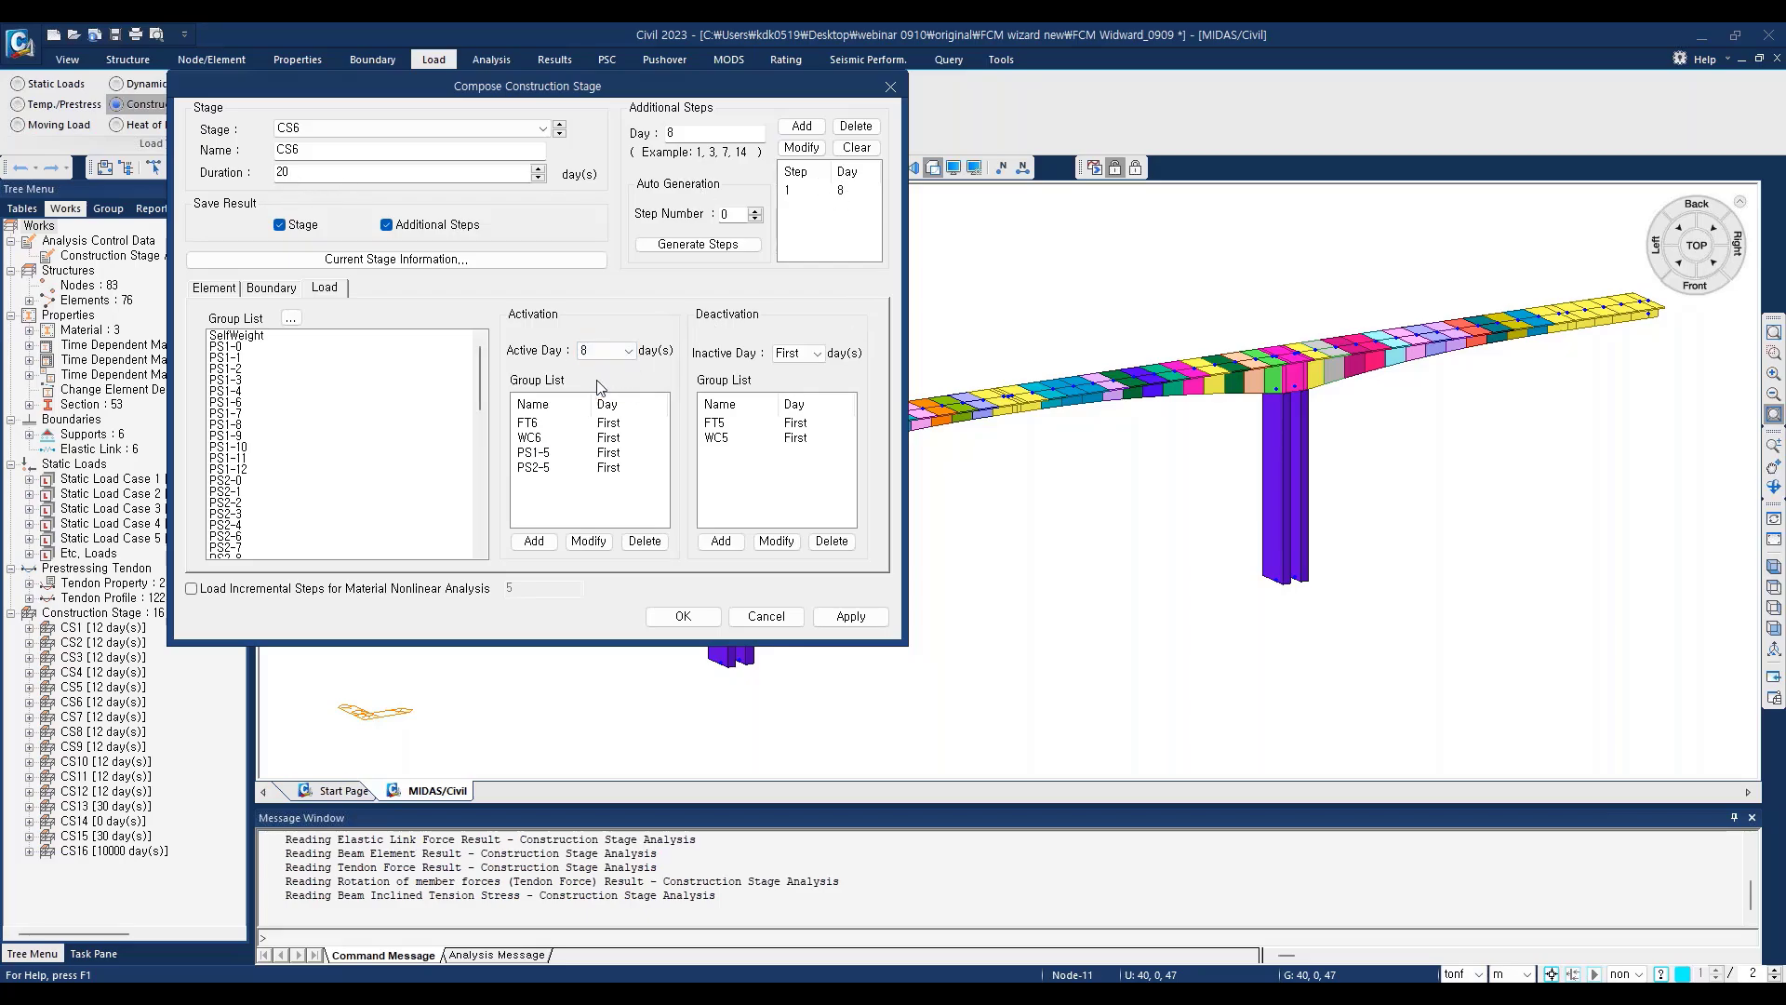
{"action": "left_click", "coordinate": [546, 454]}
{"action": "left_click", "coordinate": [536, 469], "text": "shift"}
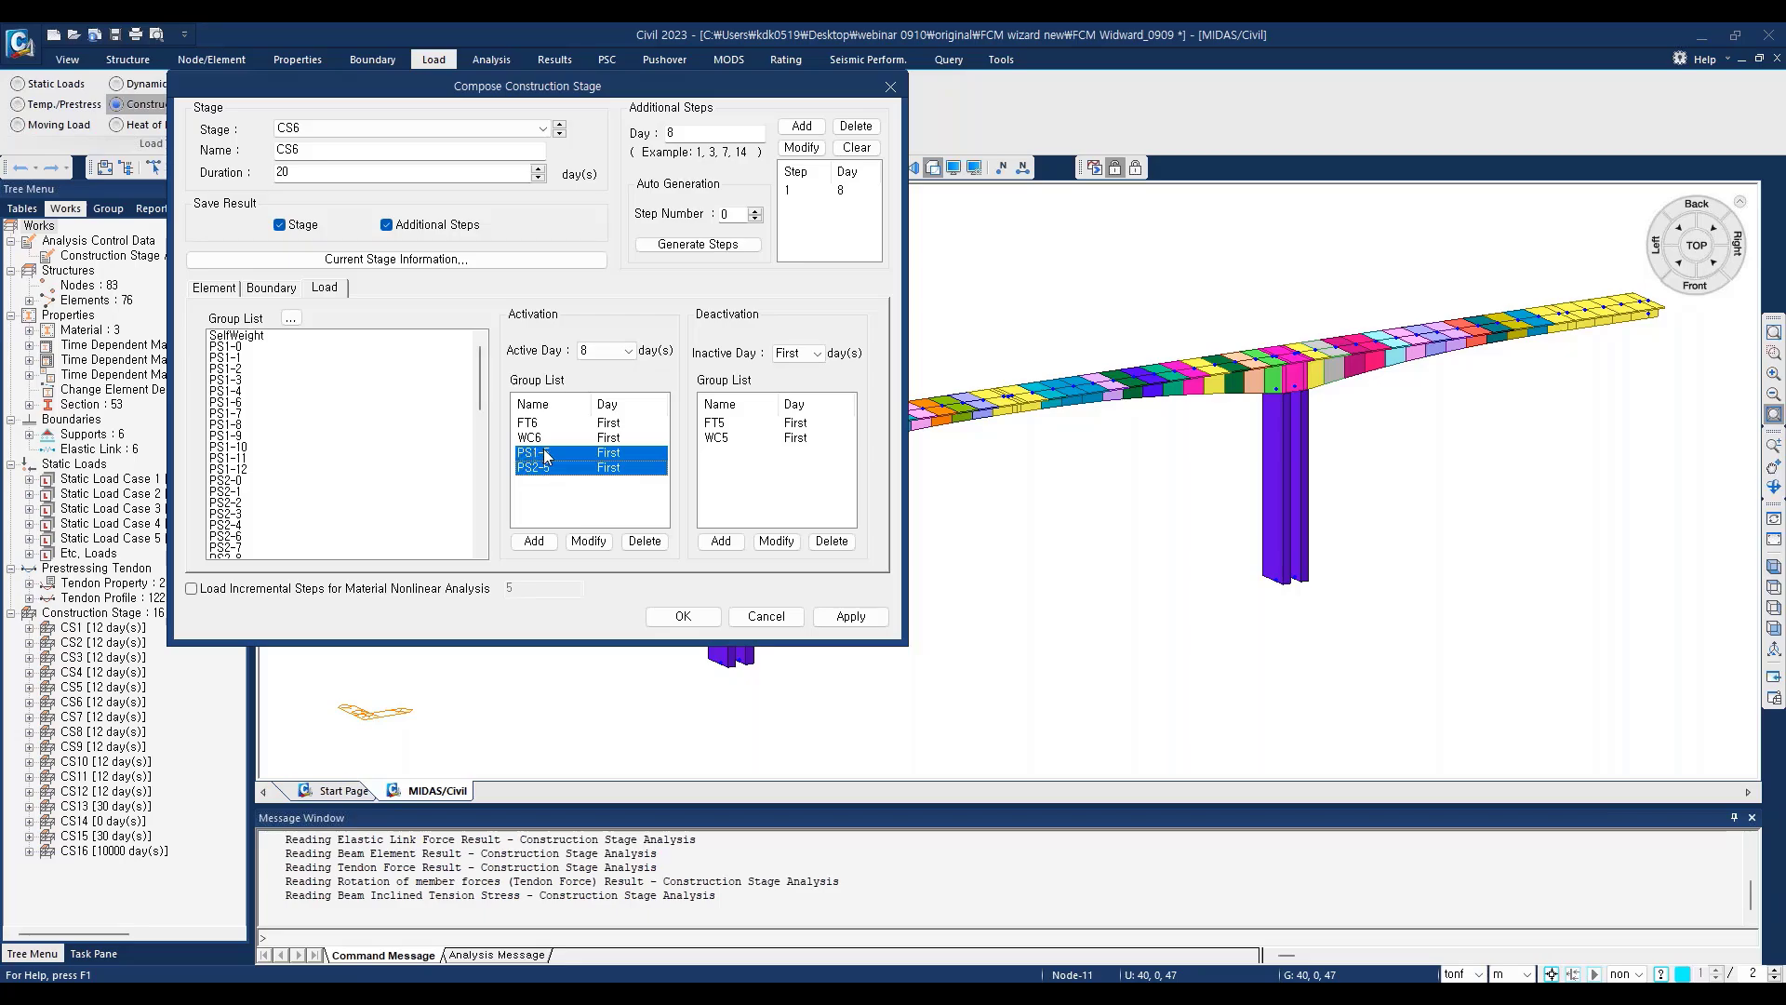
{"action": "left_click", "coordinate": [524, 439]}
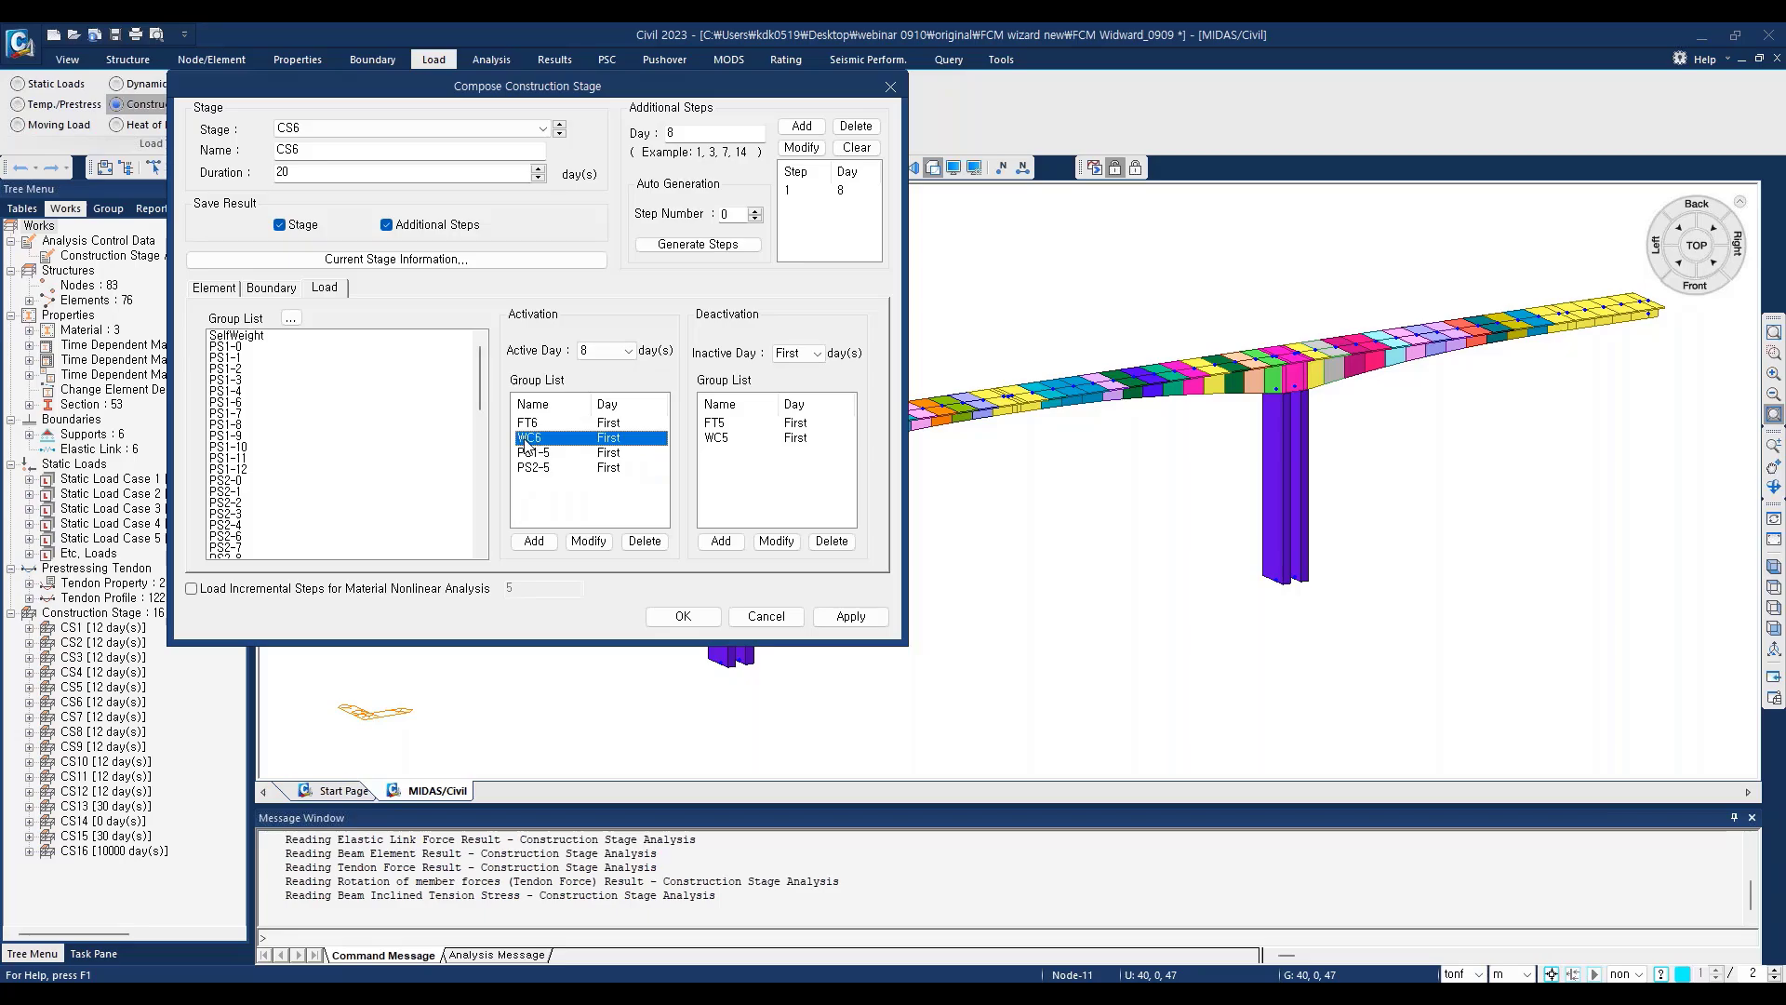
{"action": "left_click", "coordinate": [607, 350]}
{"action": "left_click", "coordinate": [588, 540]}
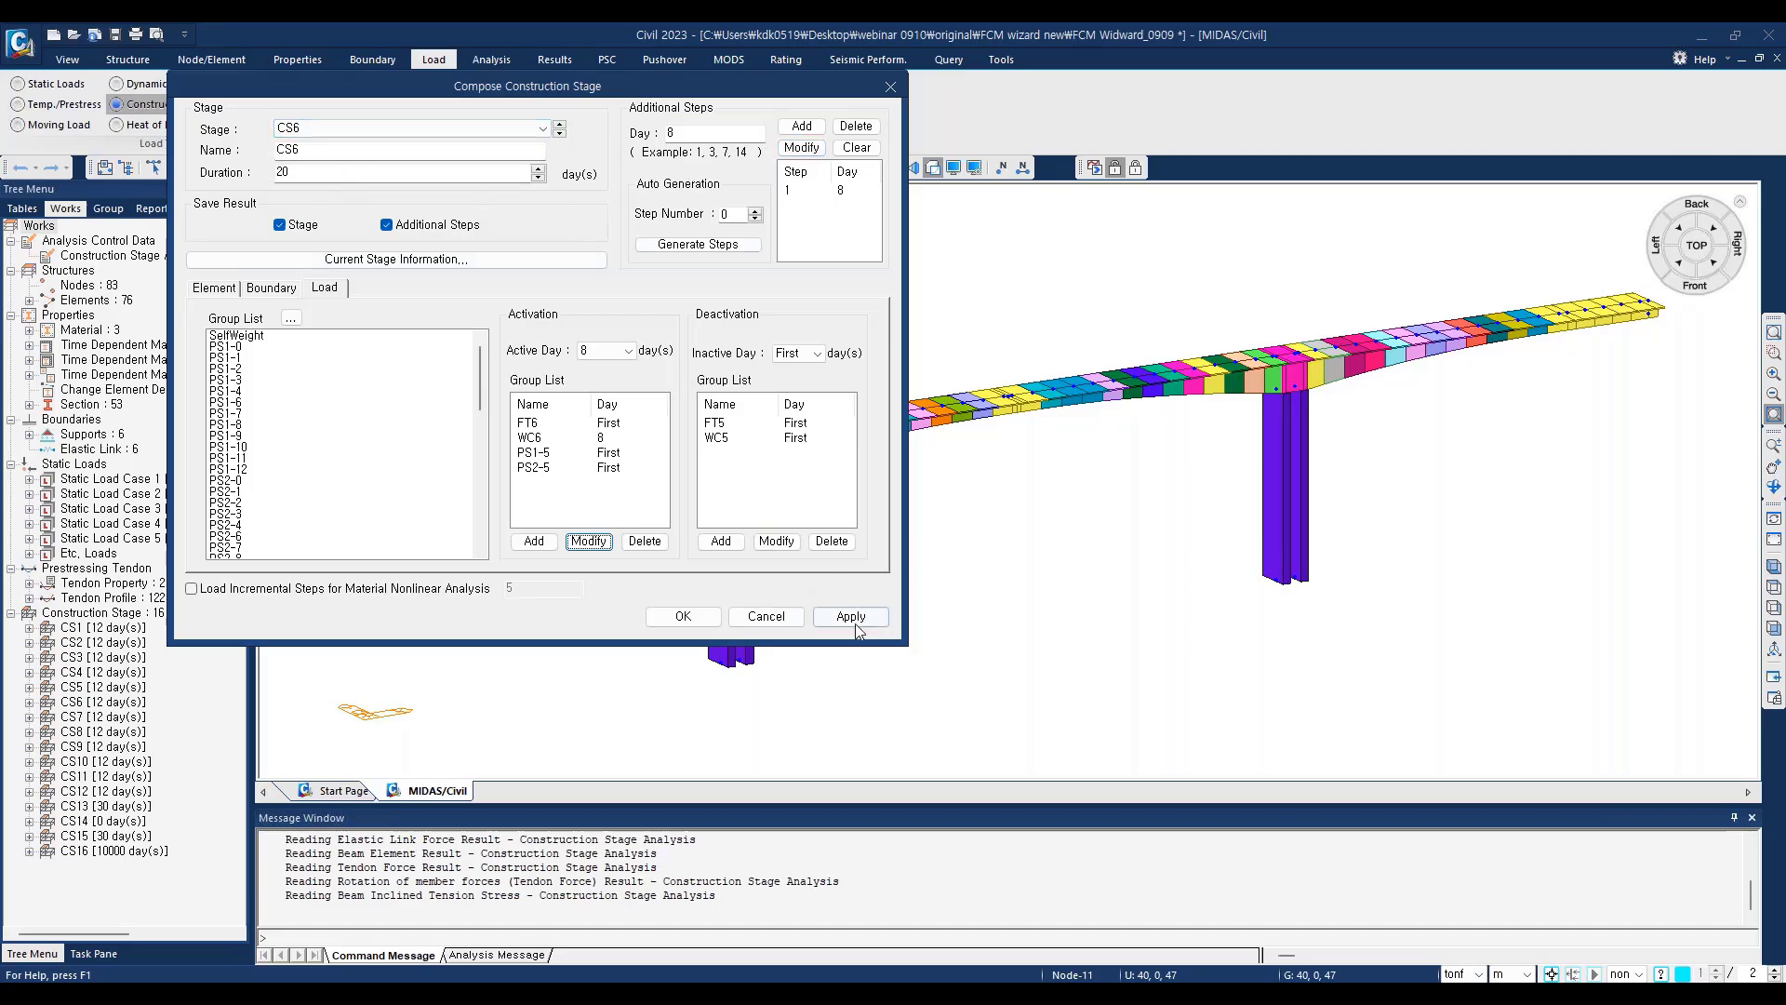
{"action": "left_click", "coordinate": [766, 617]}
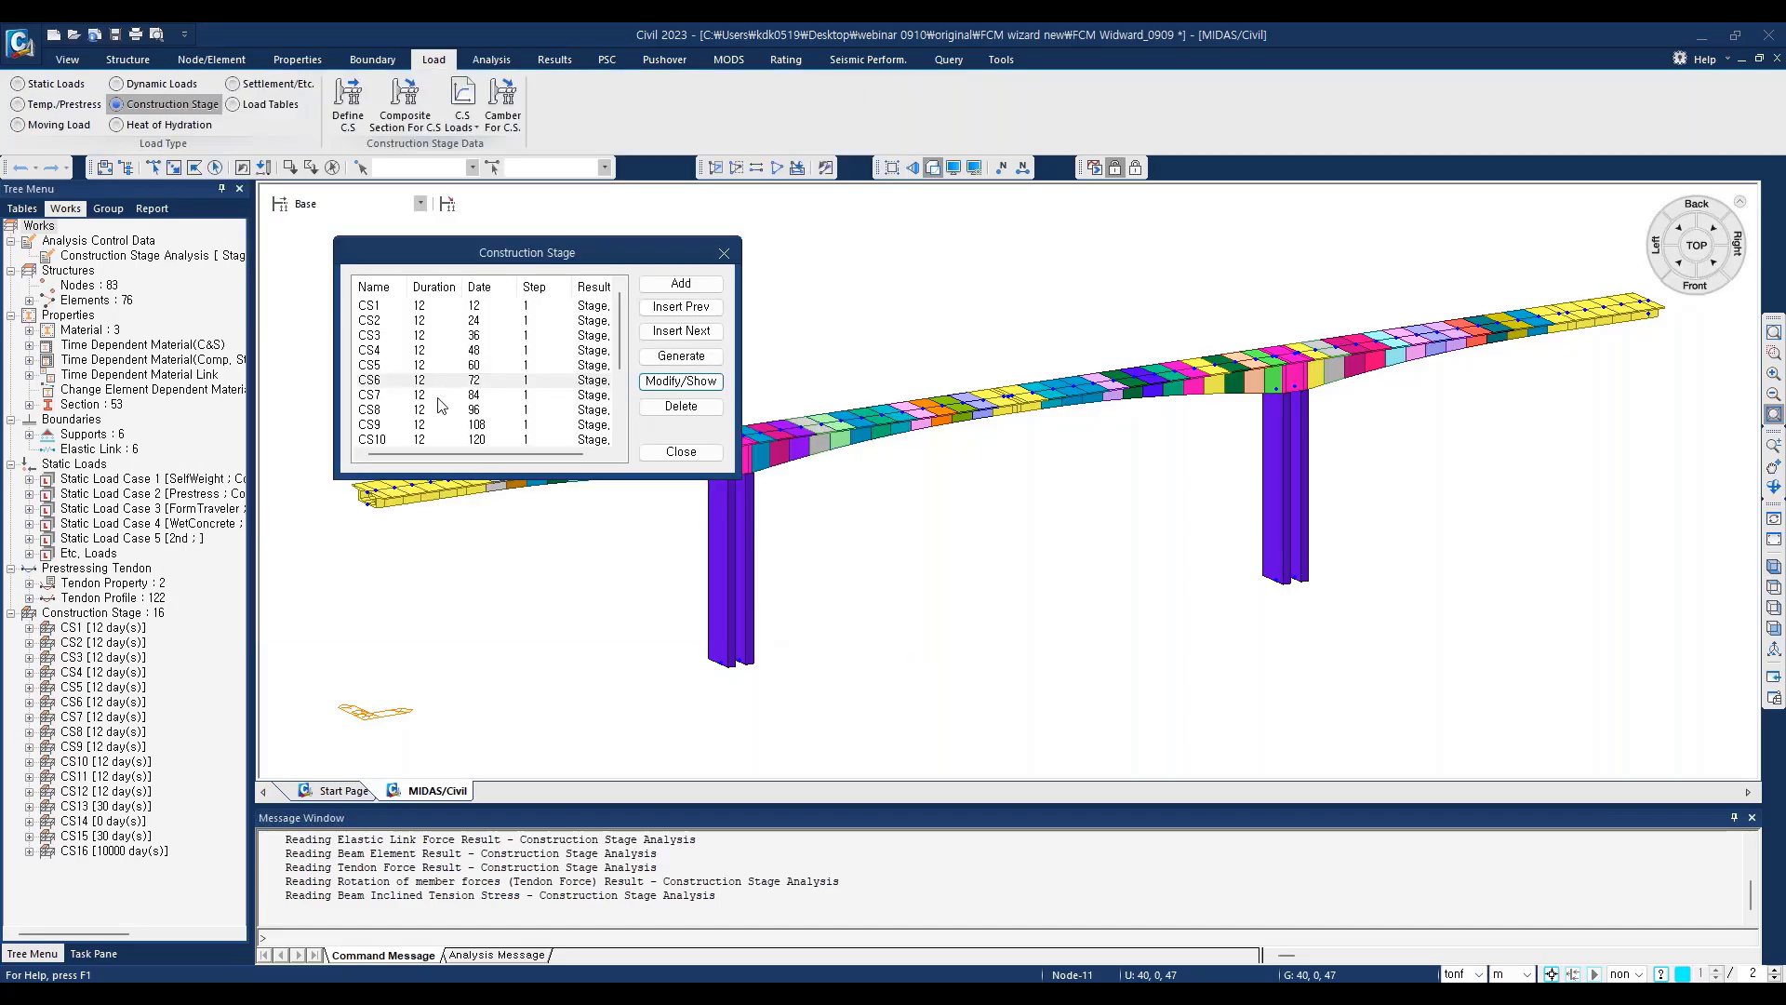
Step: Review the durations of the later construction stages in the list, especially CS13 and CS16
{"action": "scroll", "coordinate": [466, 398], "scroll_direction": "down", "scroll_amount": 3}
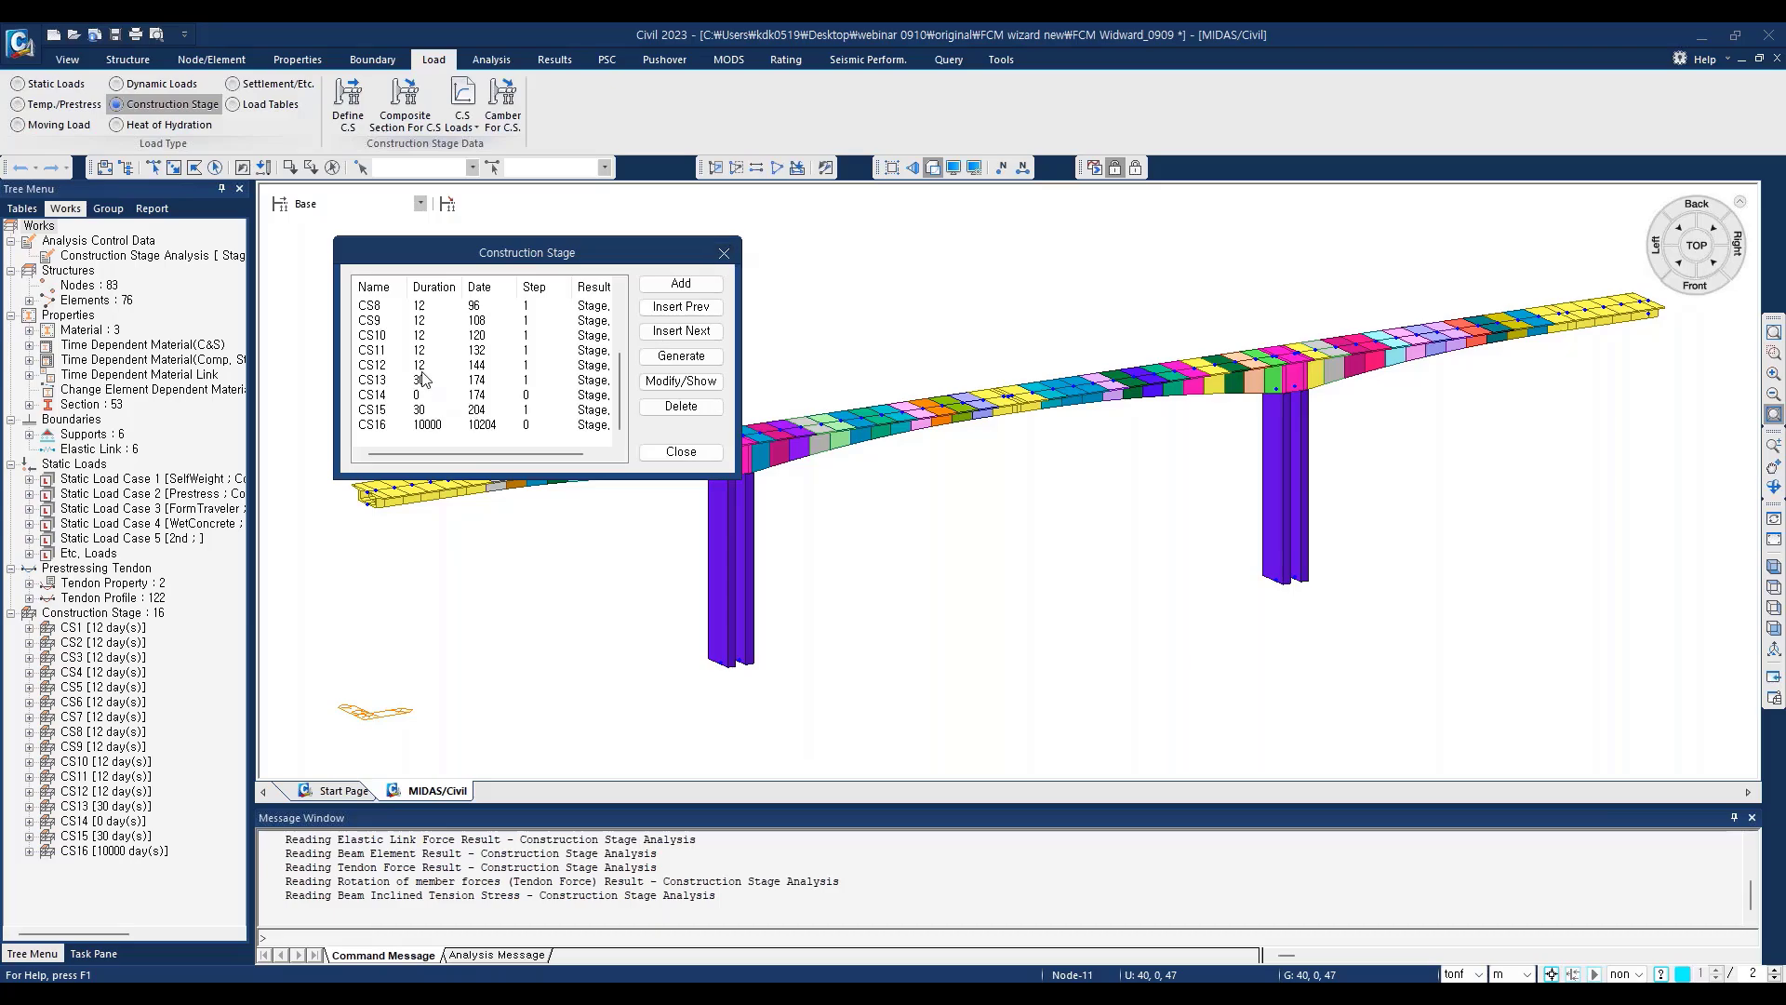
{"action": "left_click", "coordinate": [429, 339]}
{"action": "scroll", "coordinate": [429, 338], "scroll_direction": "up", "scroll_amount": 3}
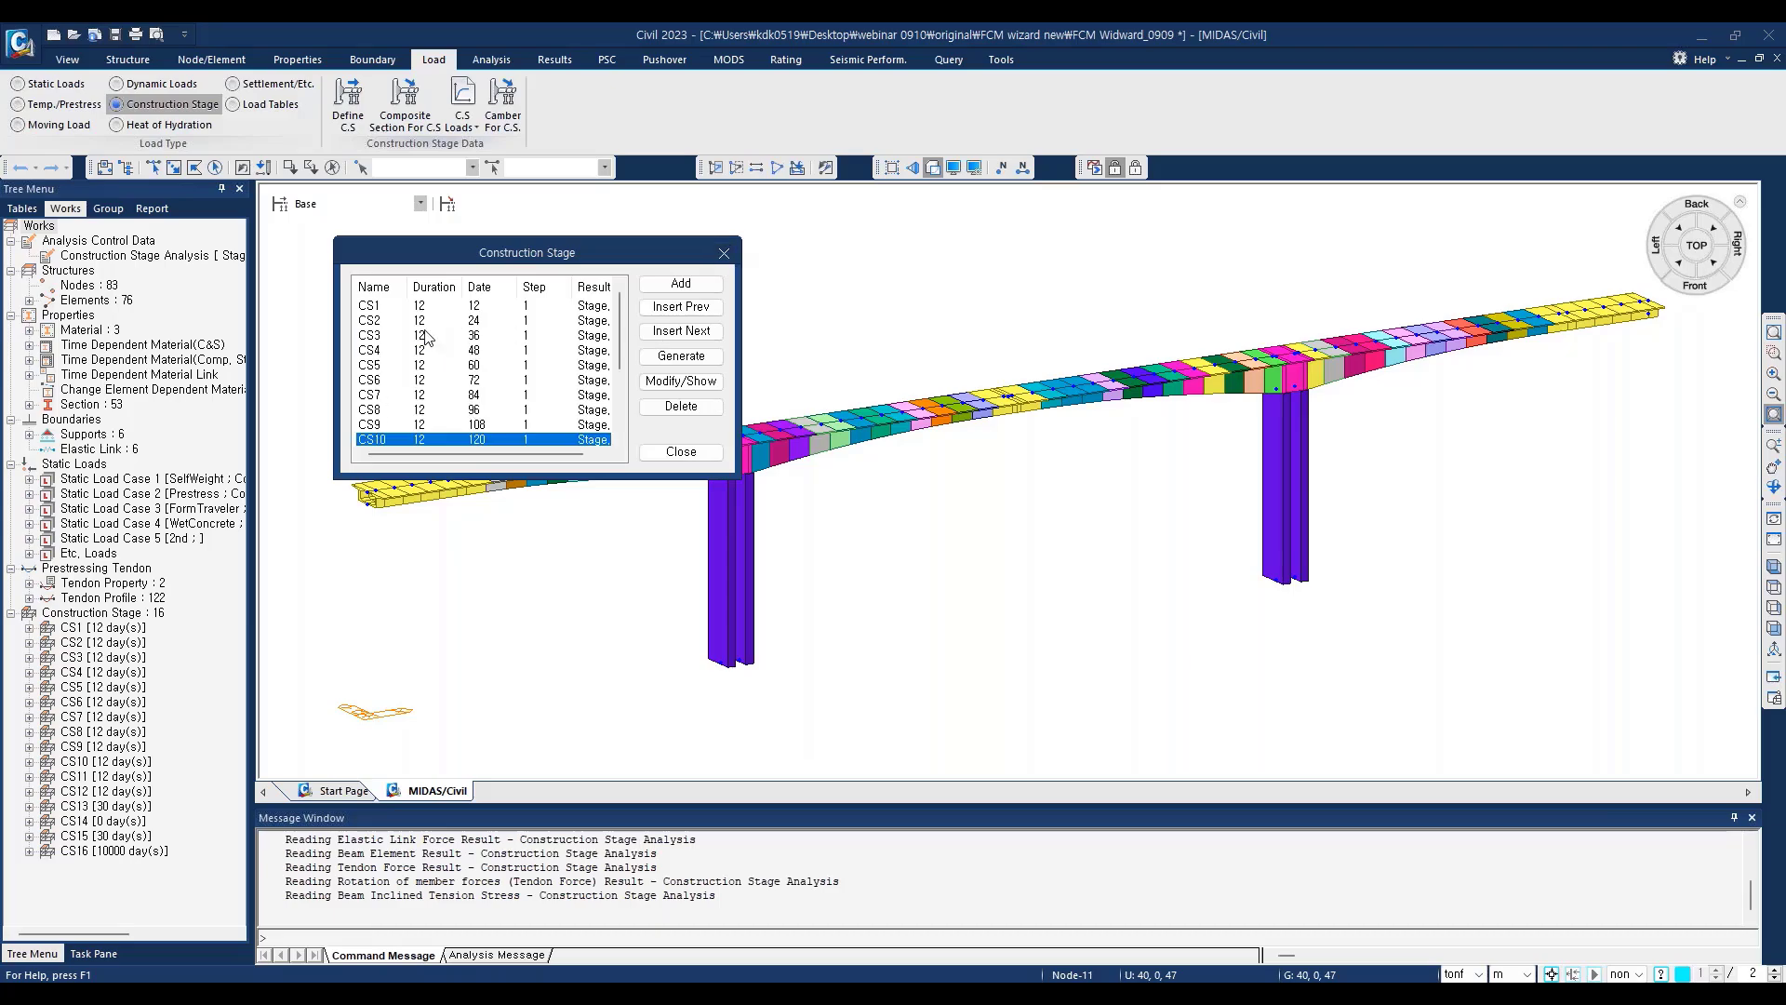
{"action": "scroll", "coordinate": [423, 349], "scroll_direction": "down", "scroll_amount": 3}
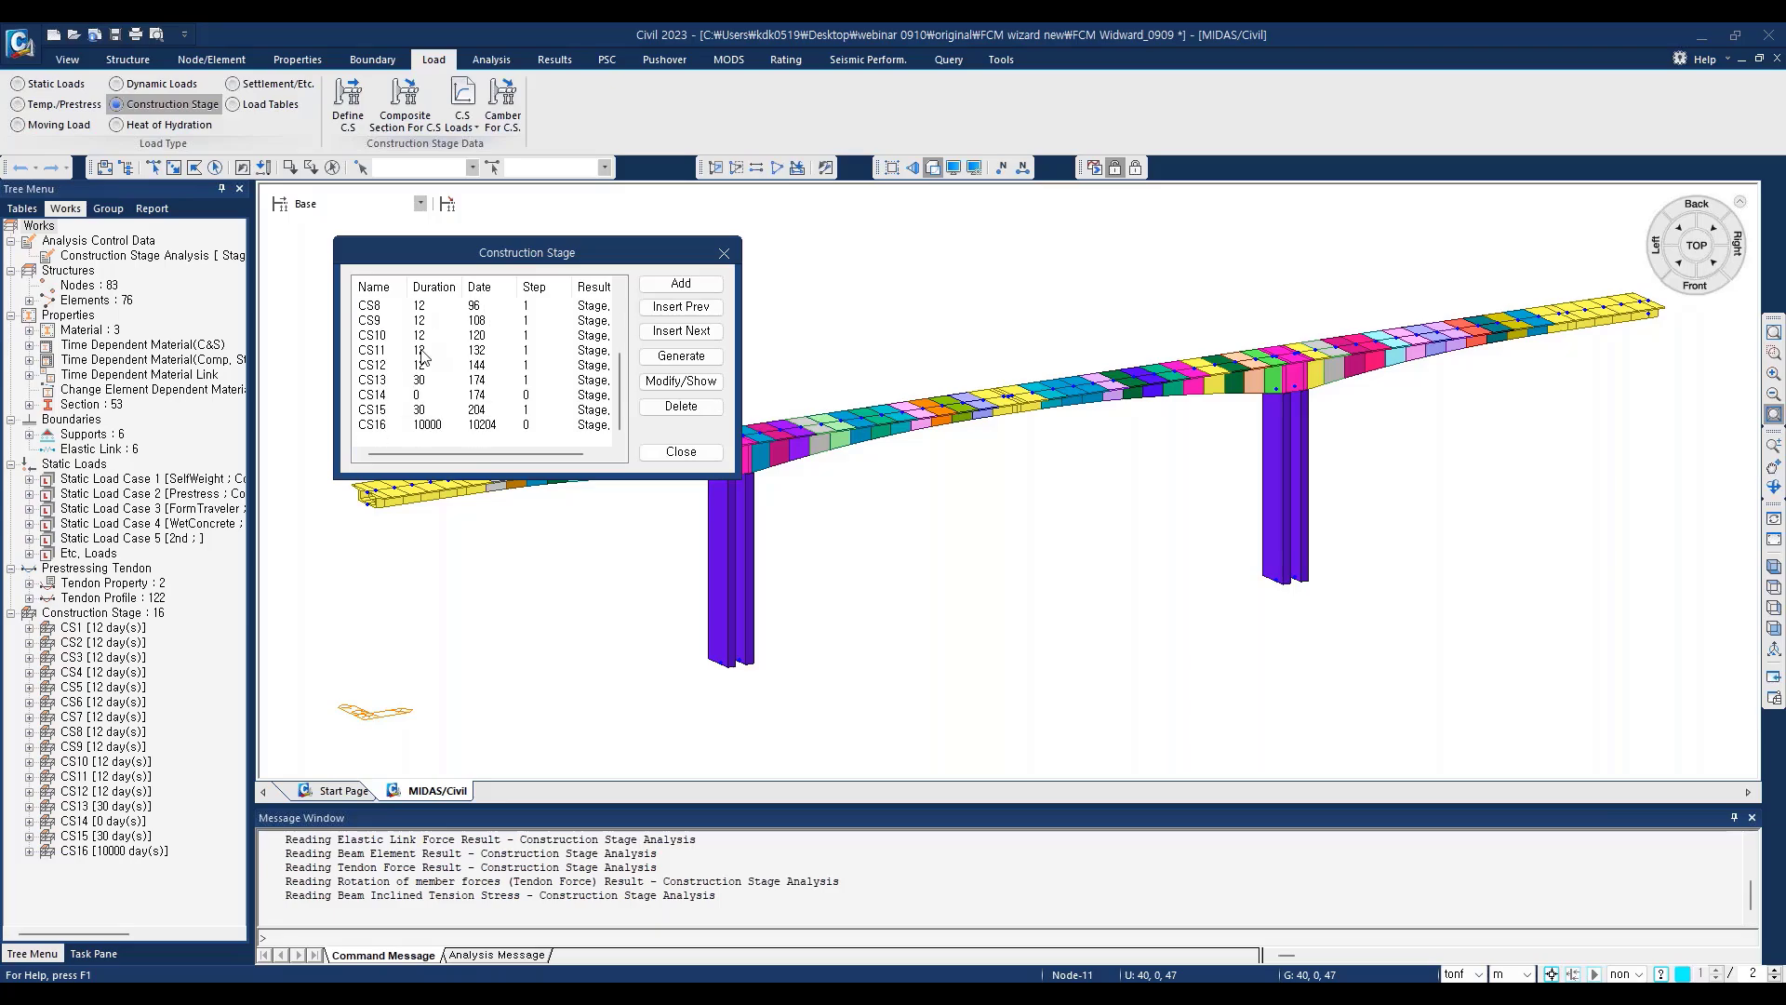
{"action": "left_click", "coordinate": [373, 381]}
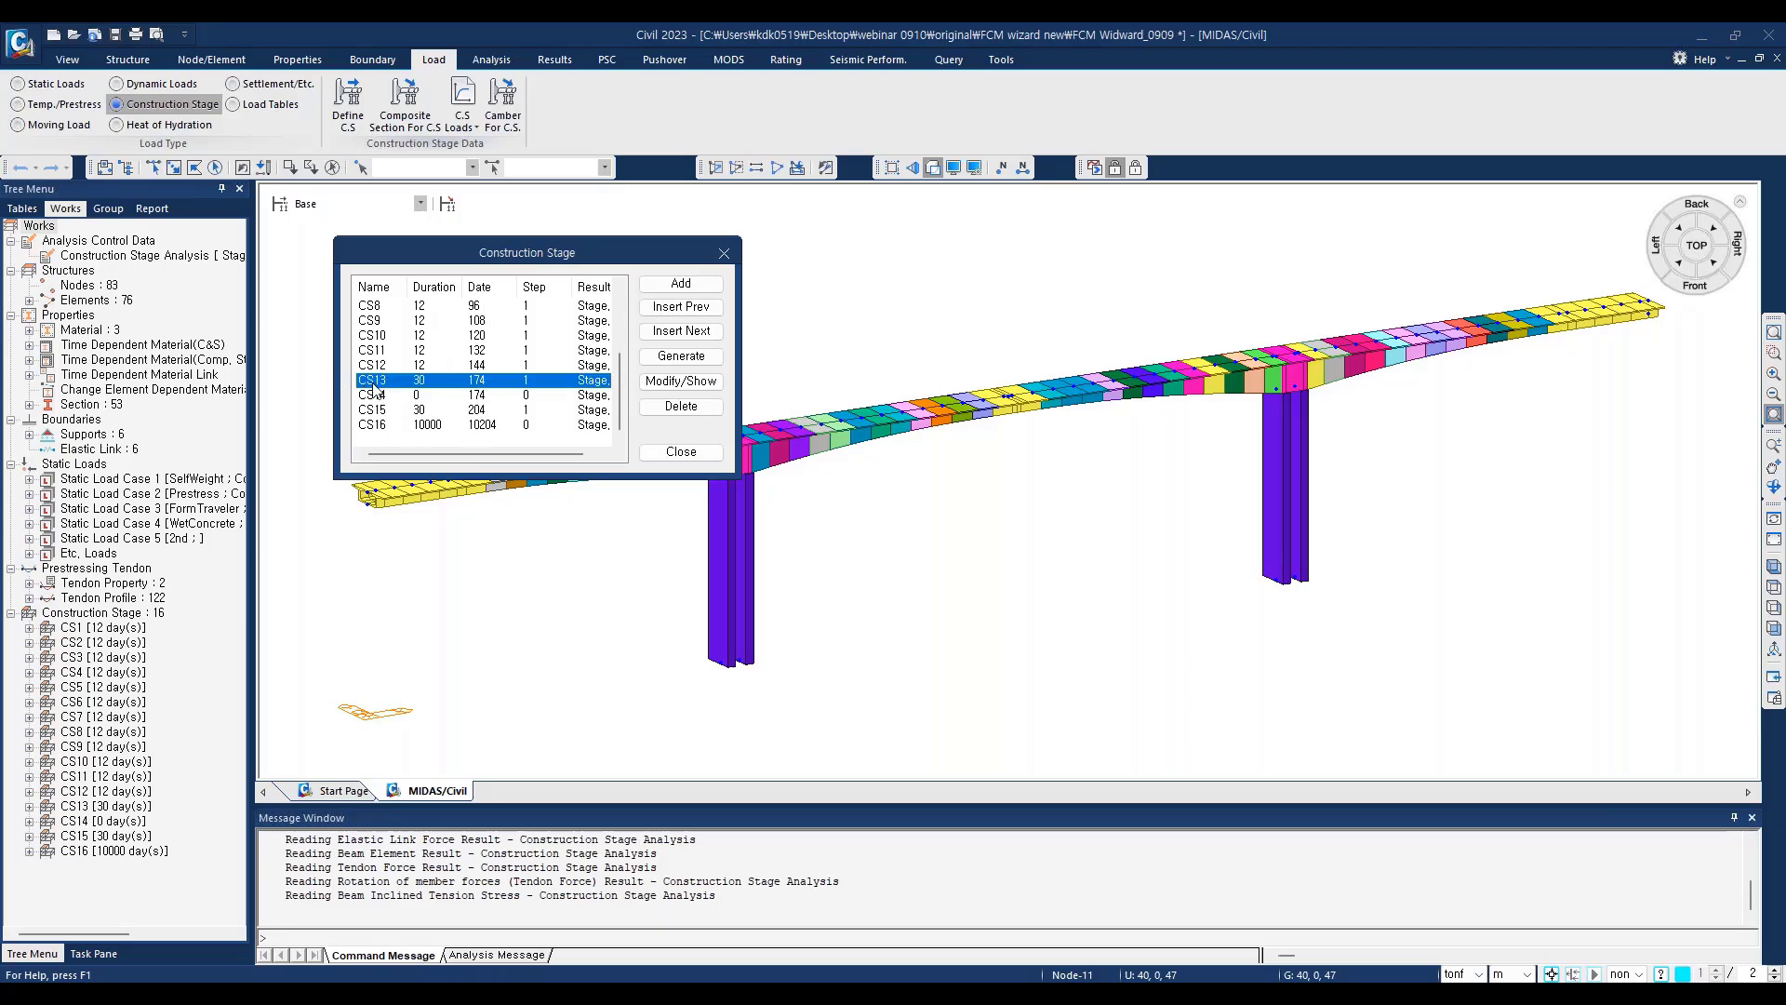
{"action": "left_click", "coordinate": [433, 426]}
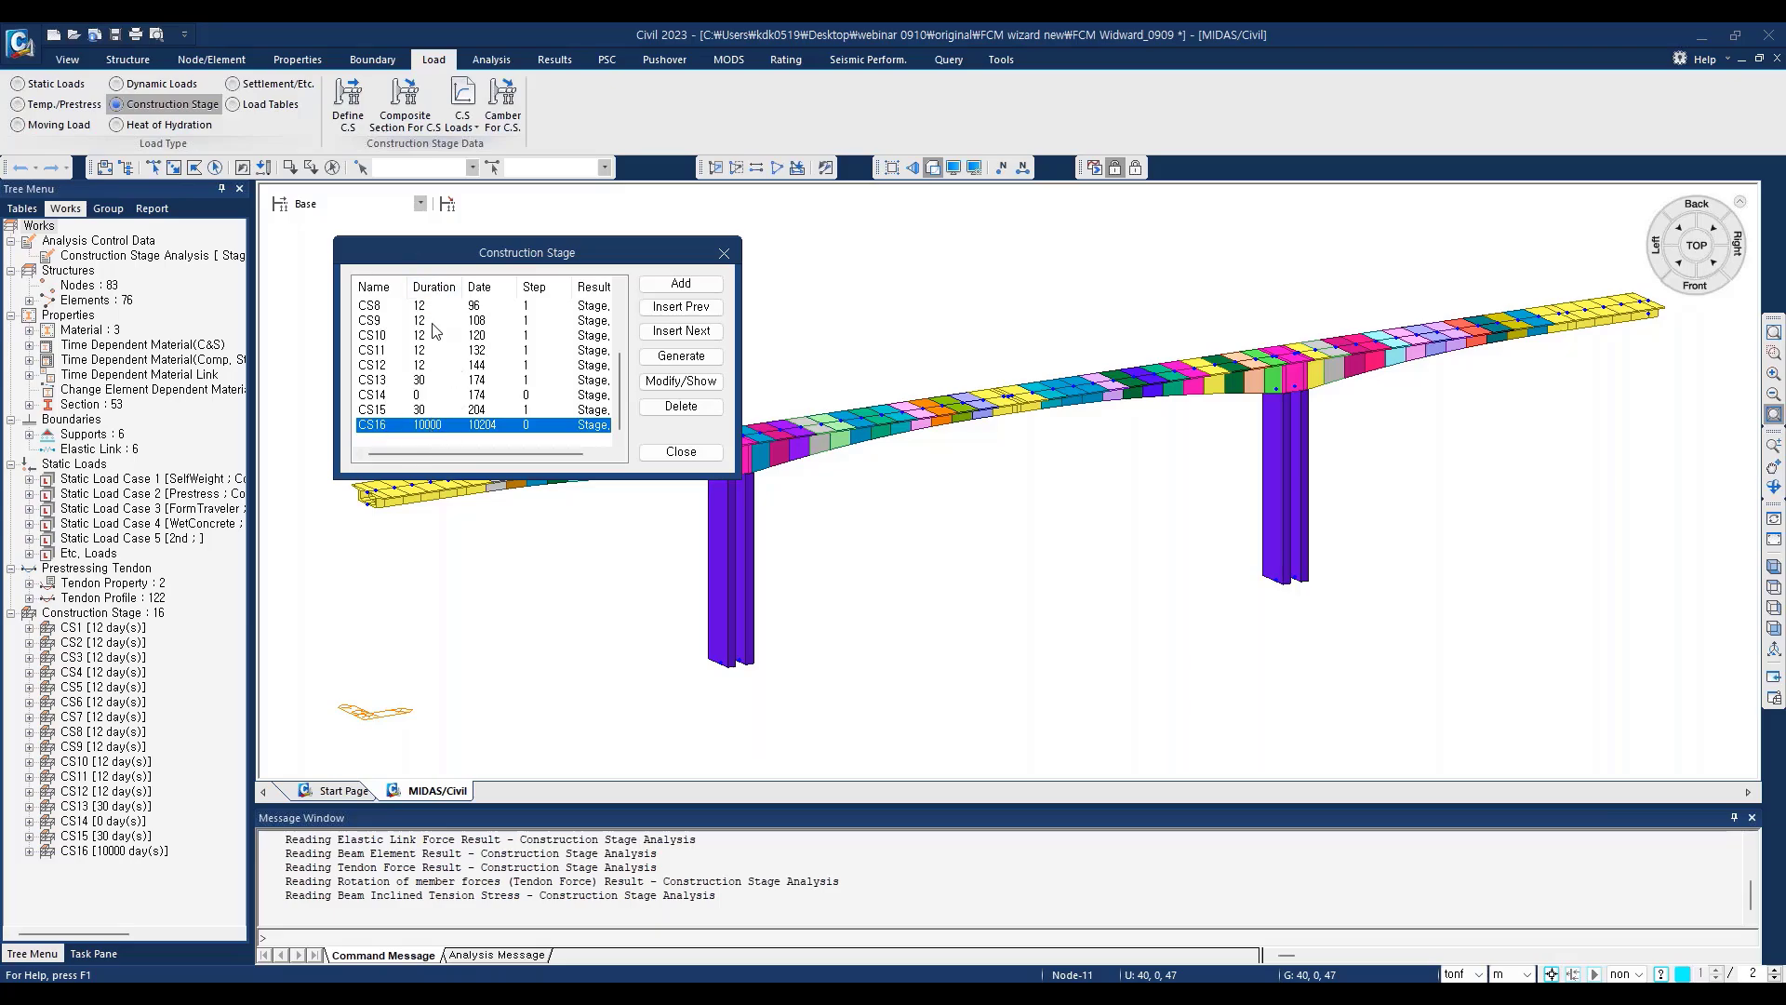
Step: Compare the stage entries CS13, CS15 and CS16 in the construction stage list, and close the list
{"action": "left_click", "coordinate": [420, 382]}
{"action": "left_click", "coordinate": [425, 416]}
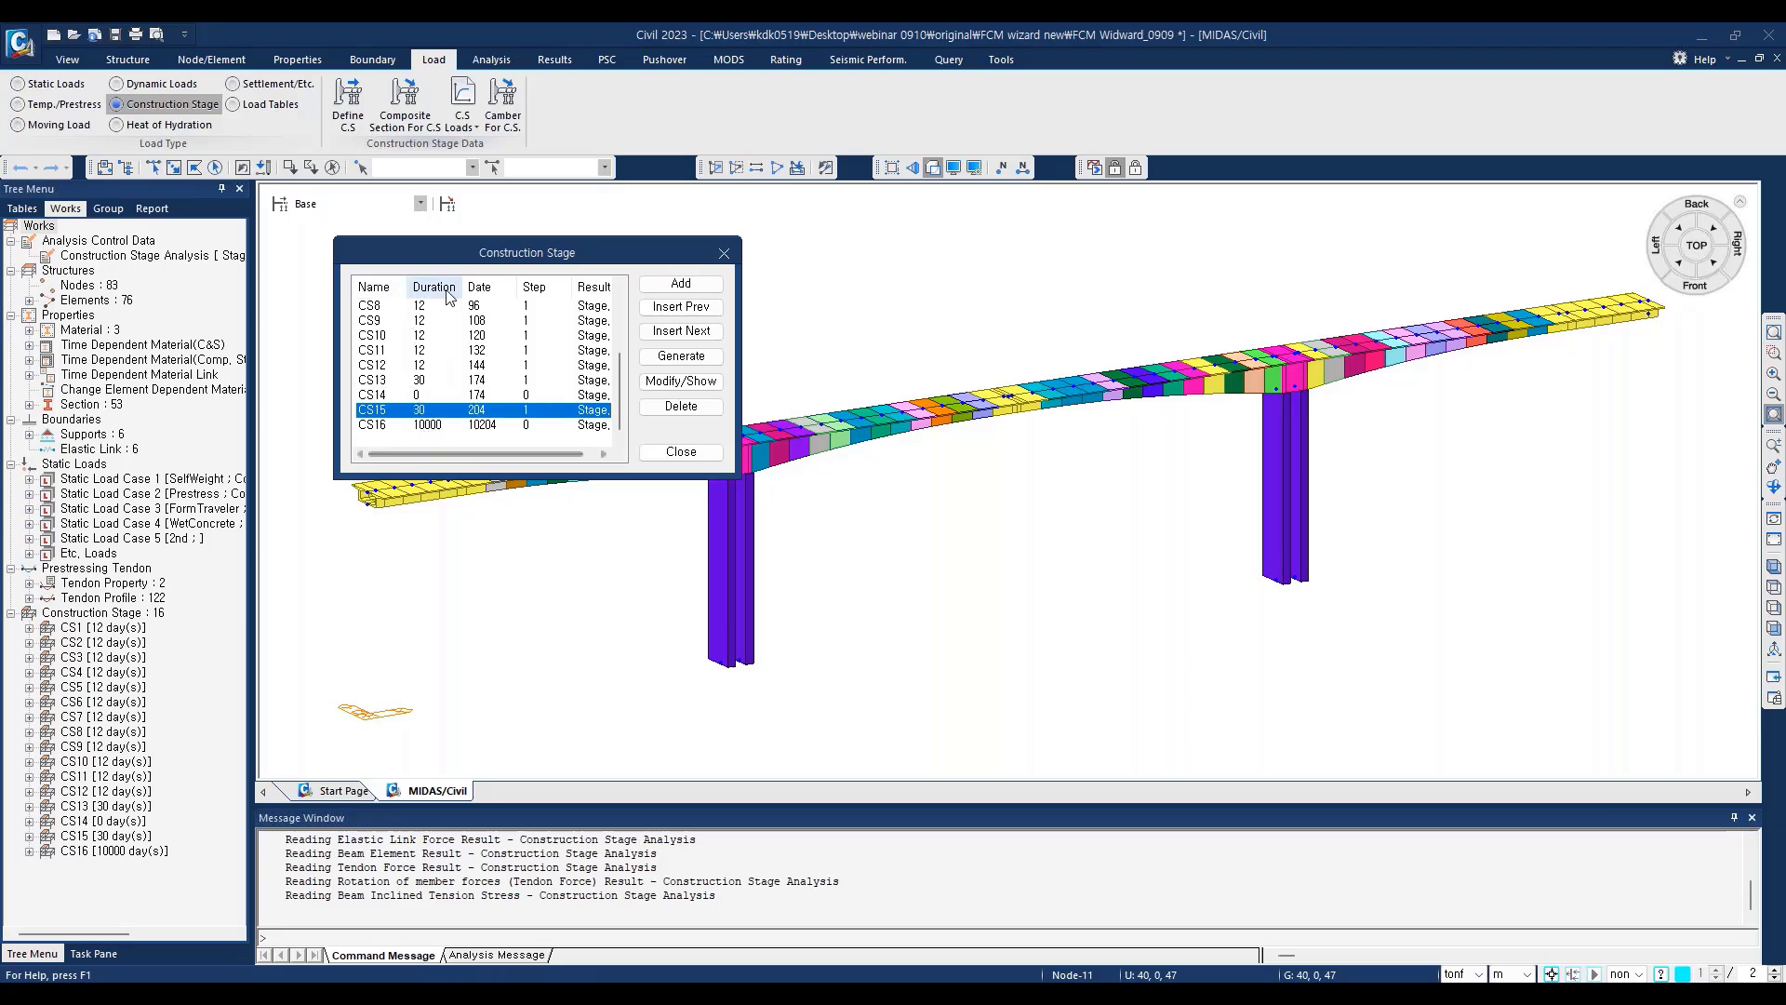
{"action": "left_click", "coordinate": [431, 382]}
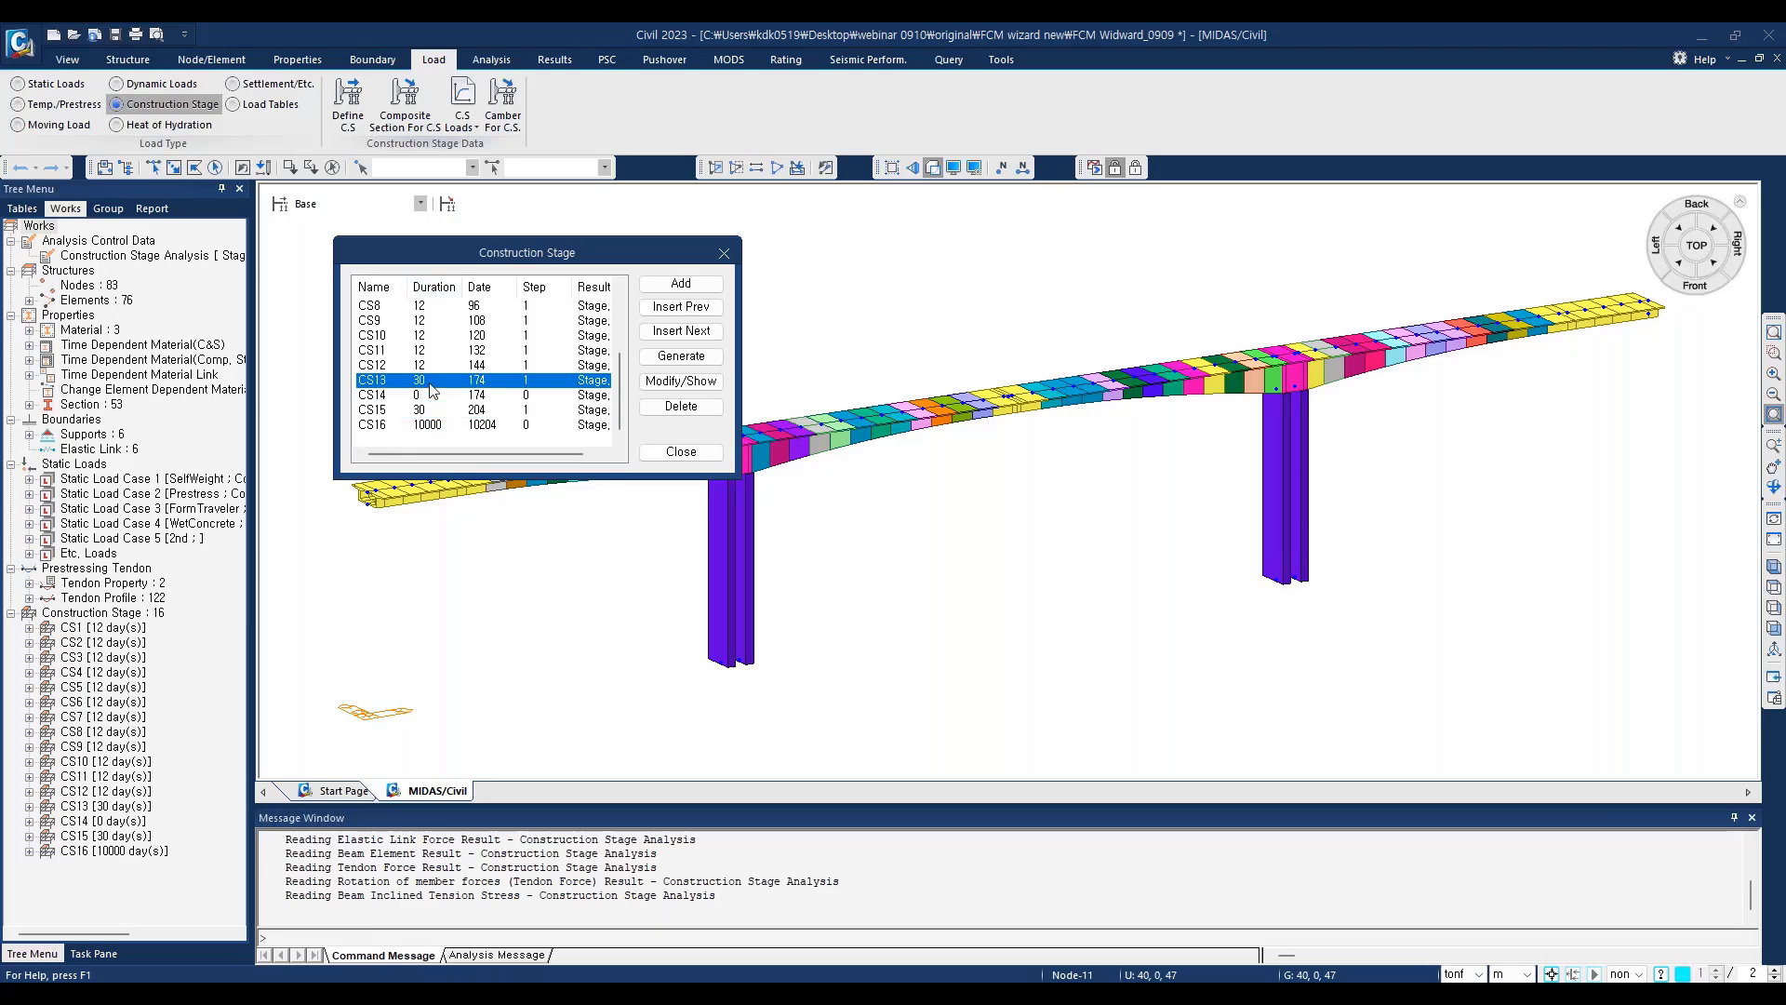
{"action": "left_click", "coordinate": [387, 412]}
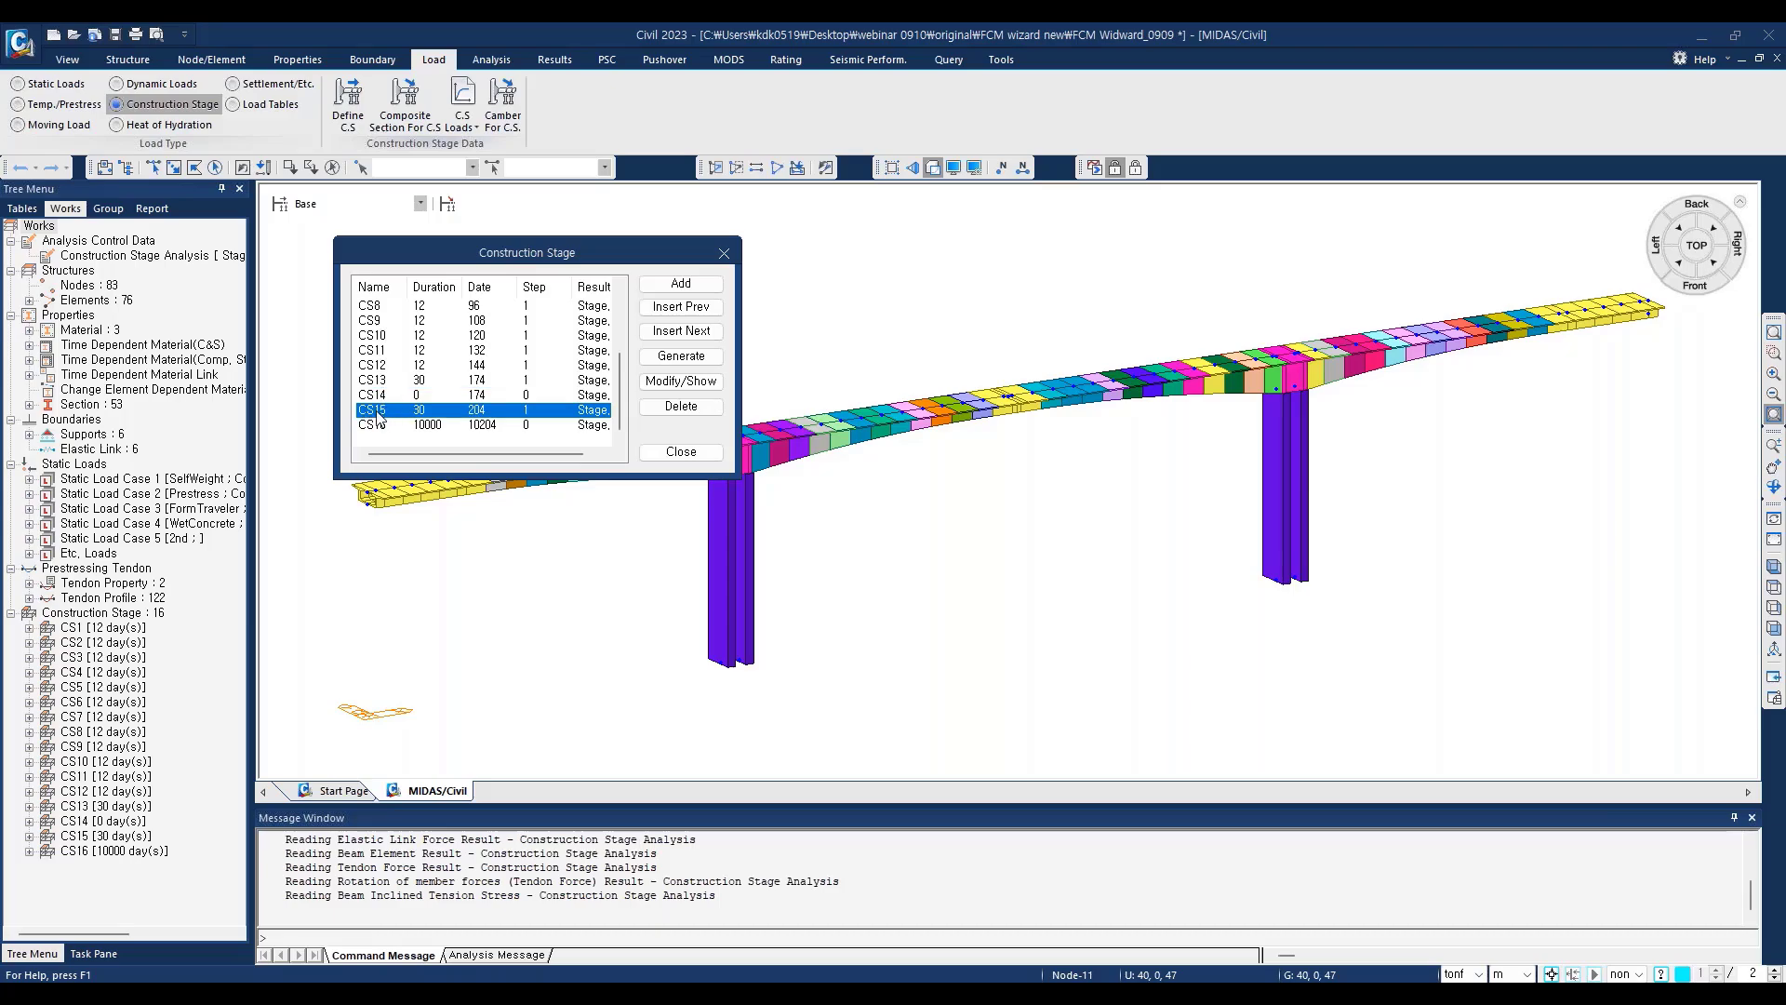
{"action": "left_click", "coordinate": [383, 428]}
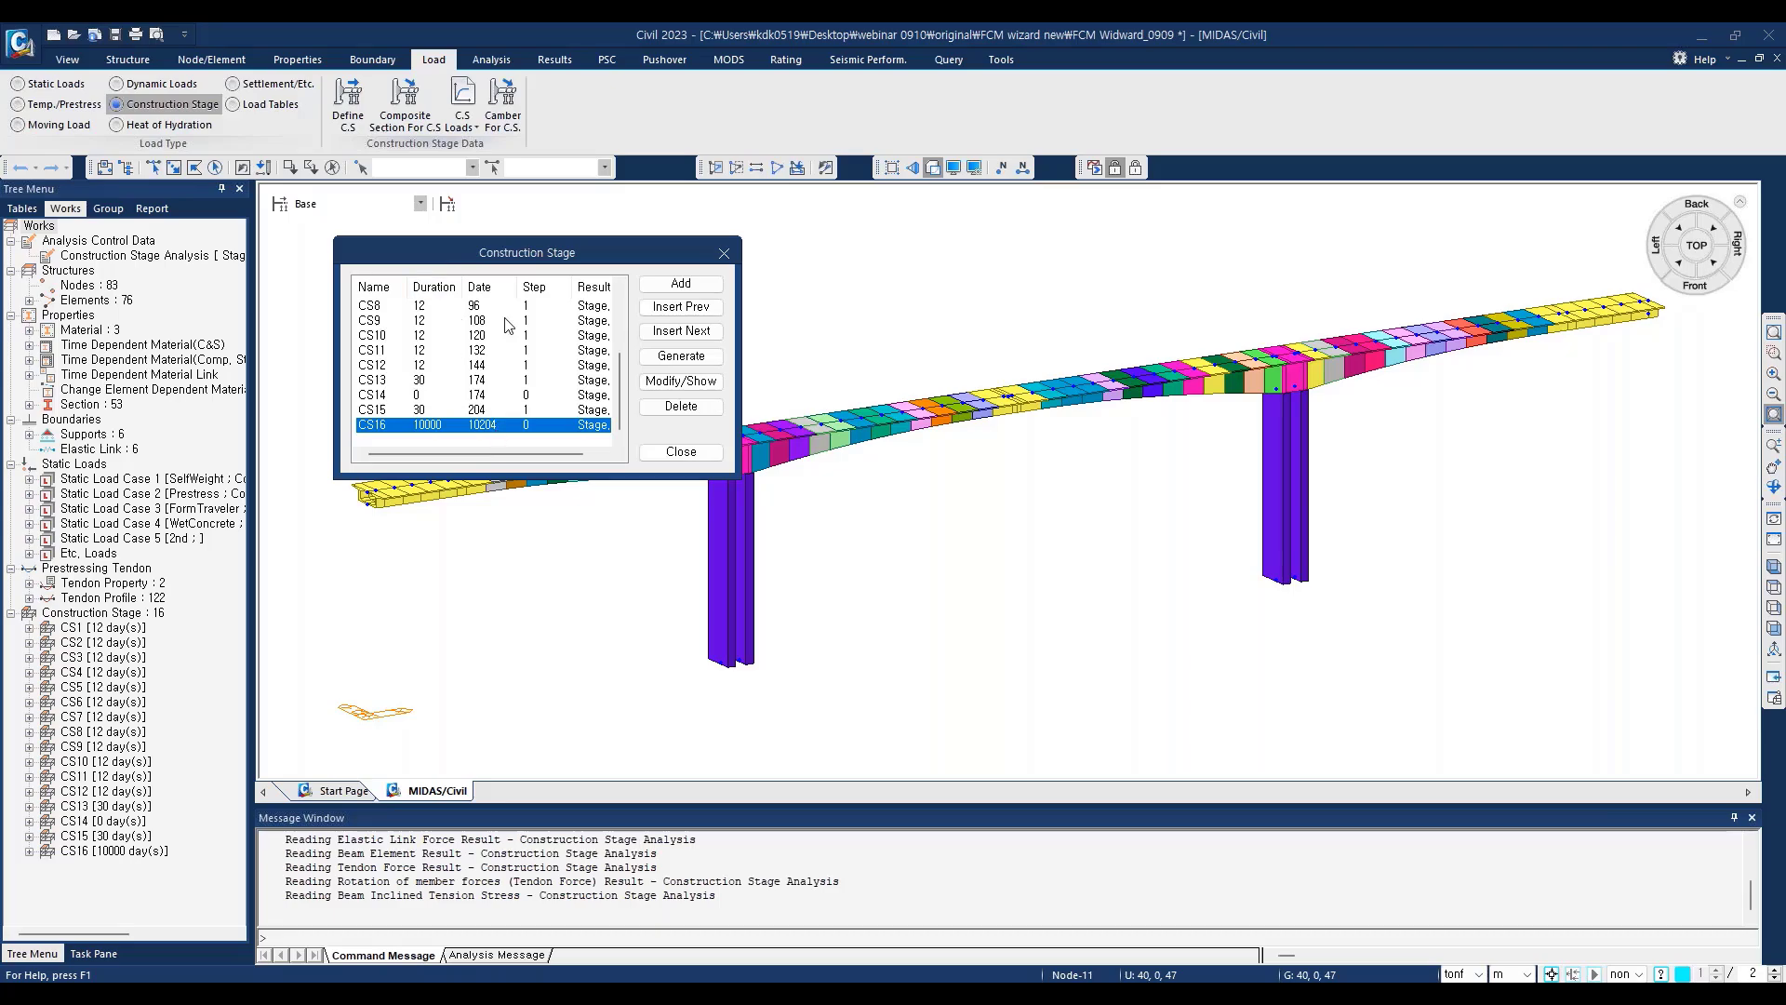
{"action": "left_click", "coordinate": [704, 455]}
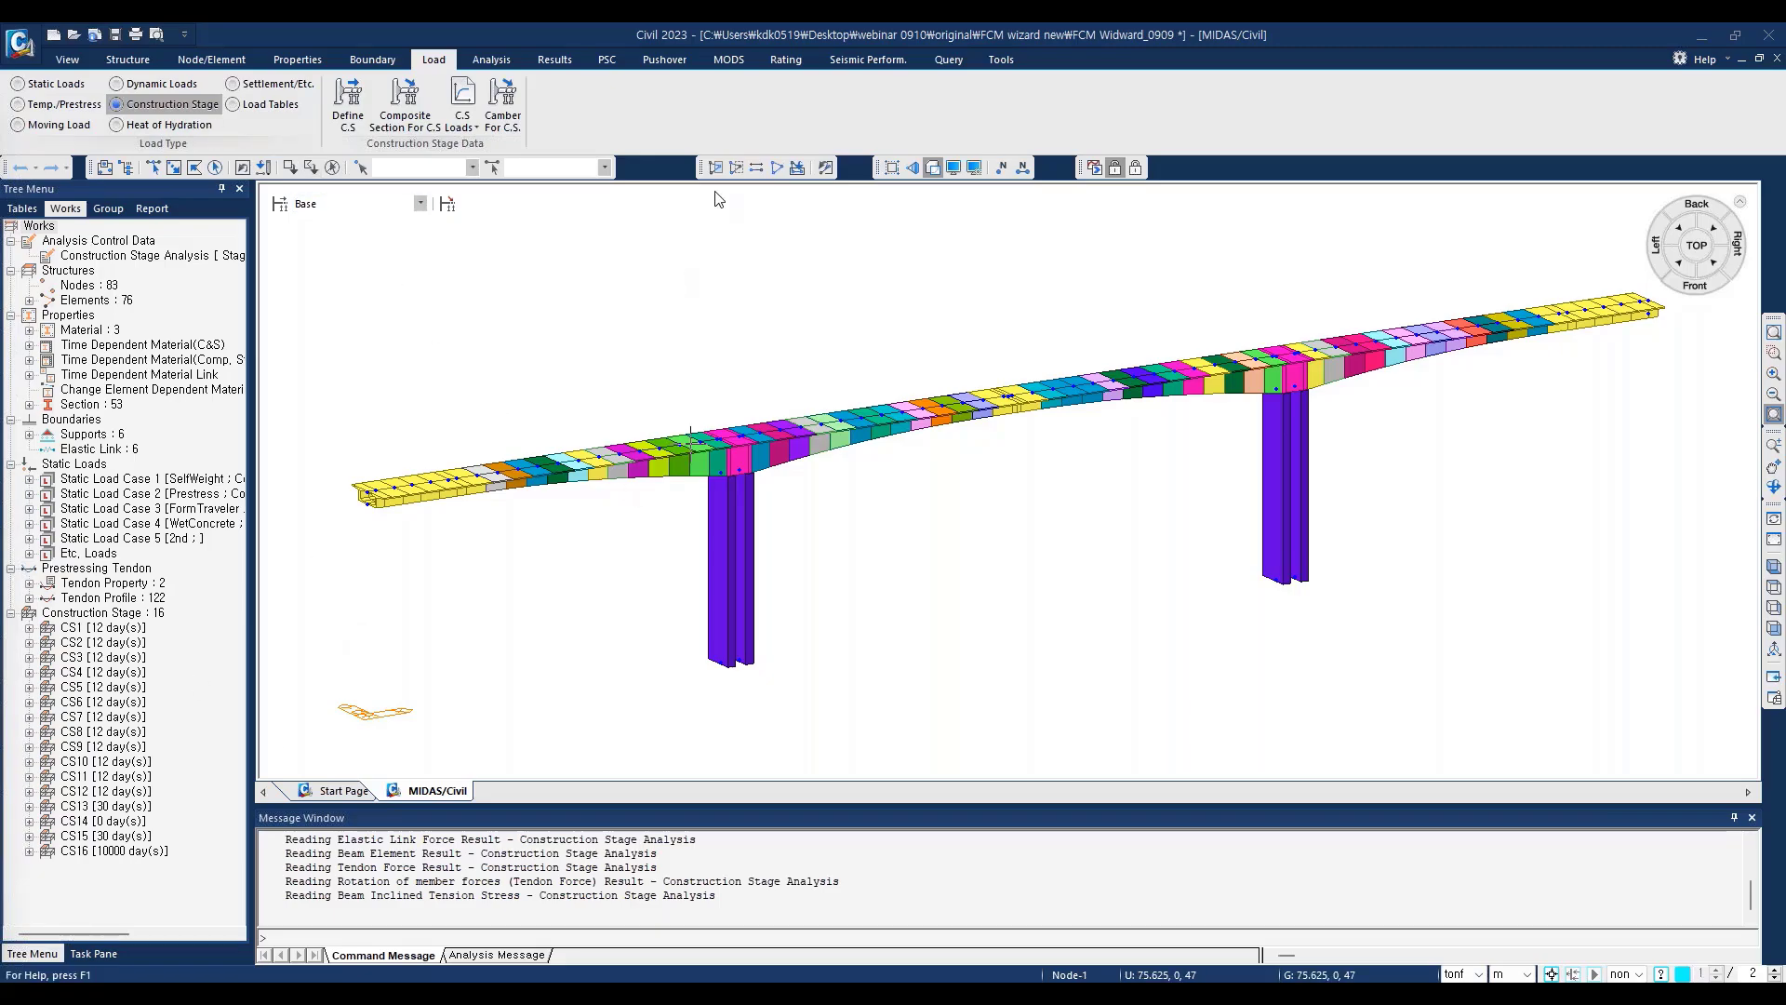
Step: Query the group activation of the construction stages and examine the element and boundary groups for CS1 to CS16
{"action": "left_click", "coordinate": [949, 59]}
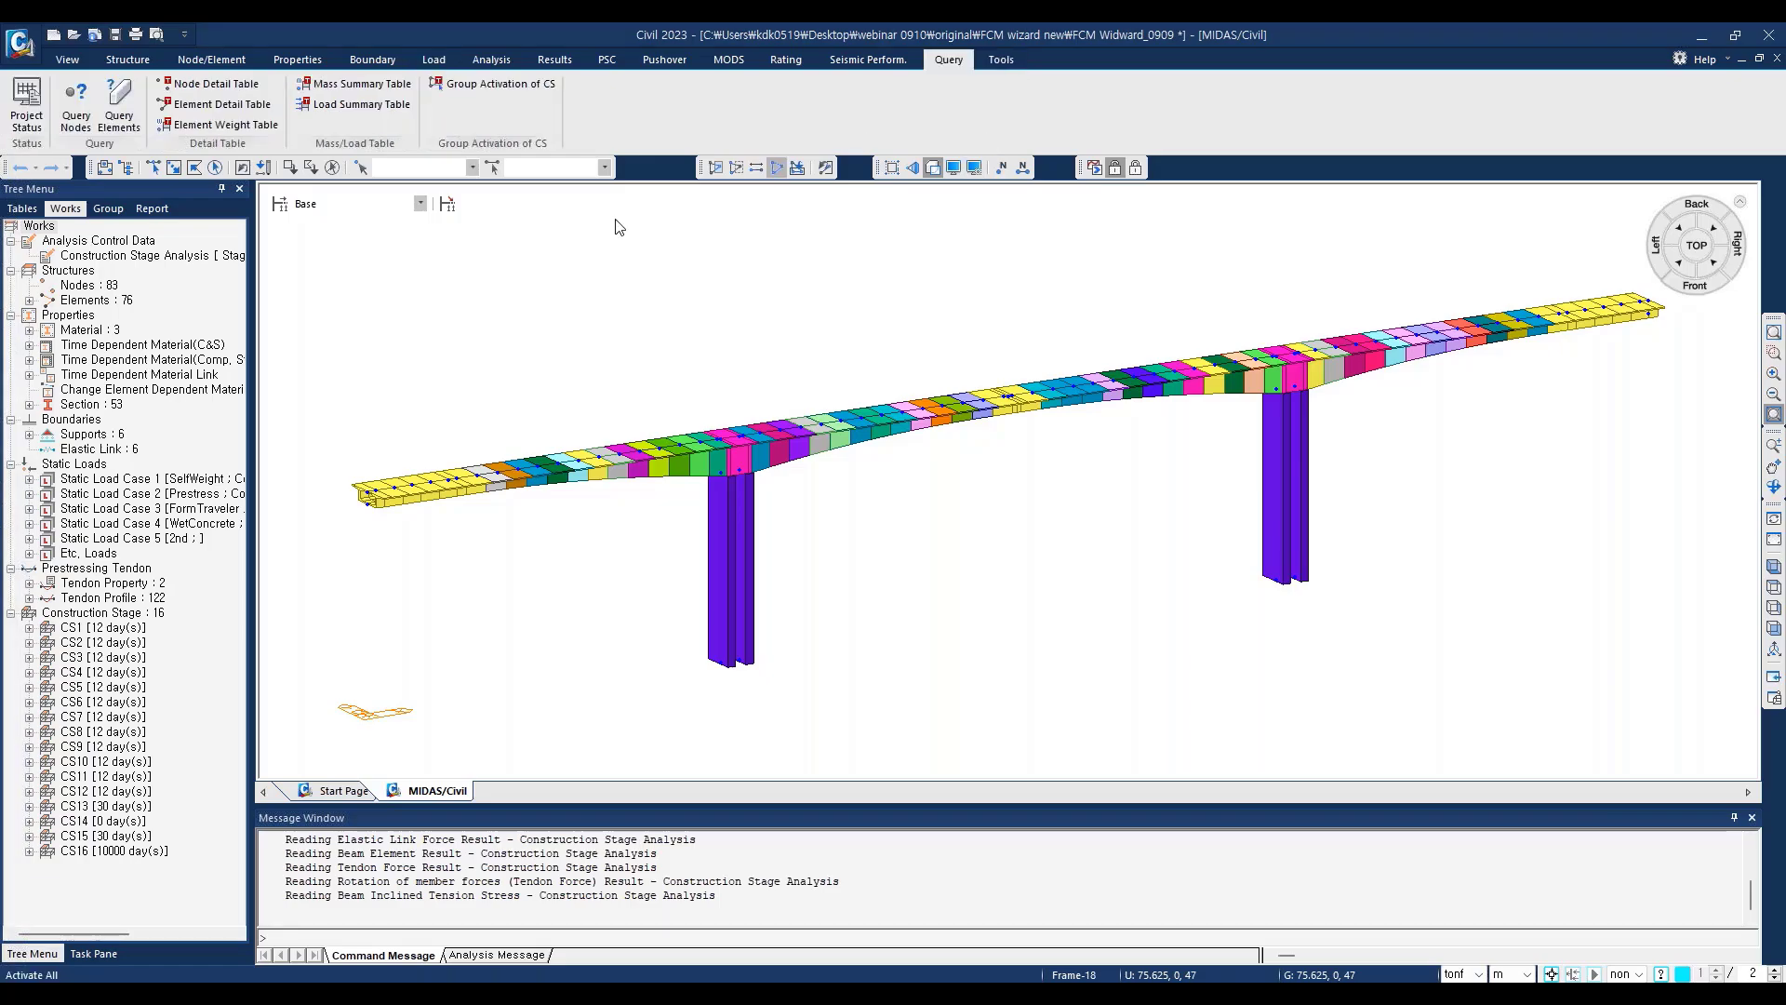
{"action": "left_click", "coordinate": [506, 86]}
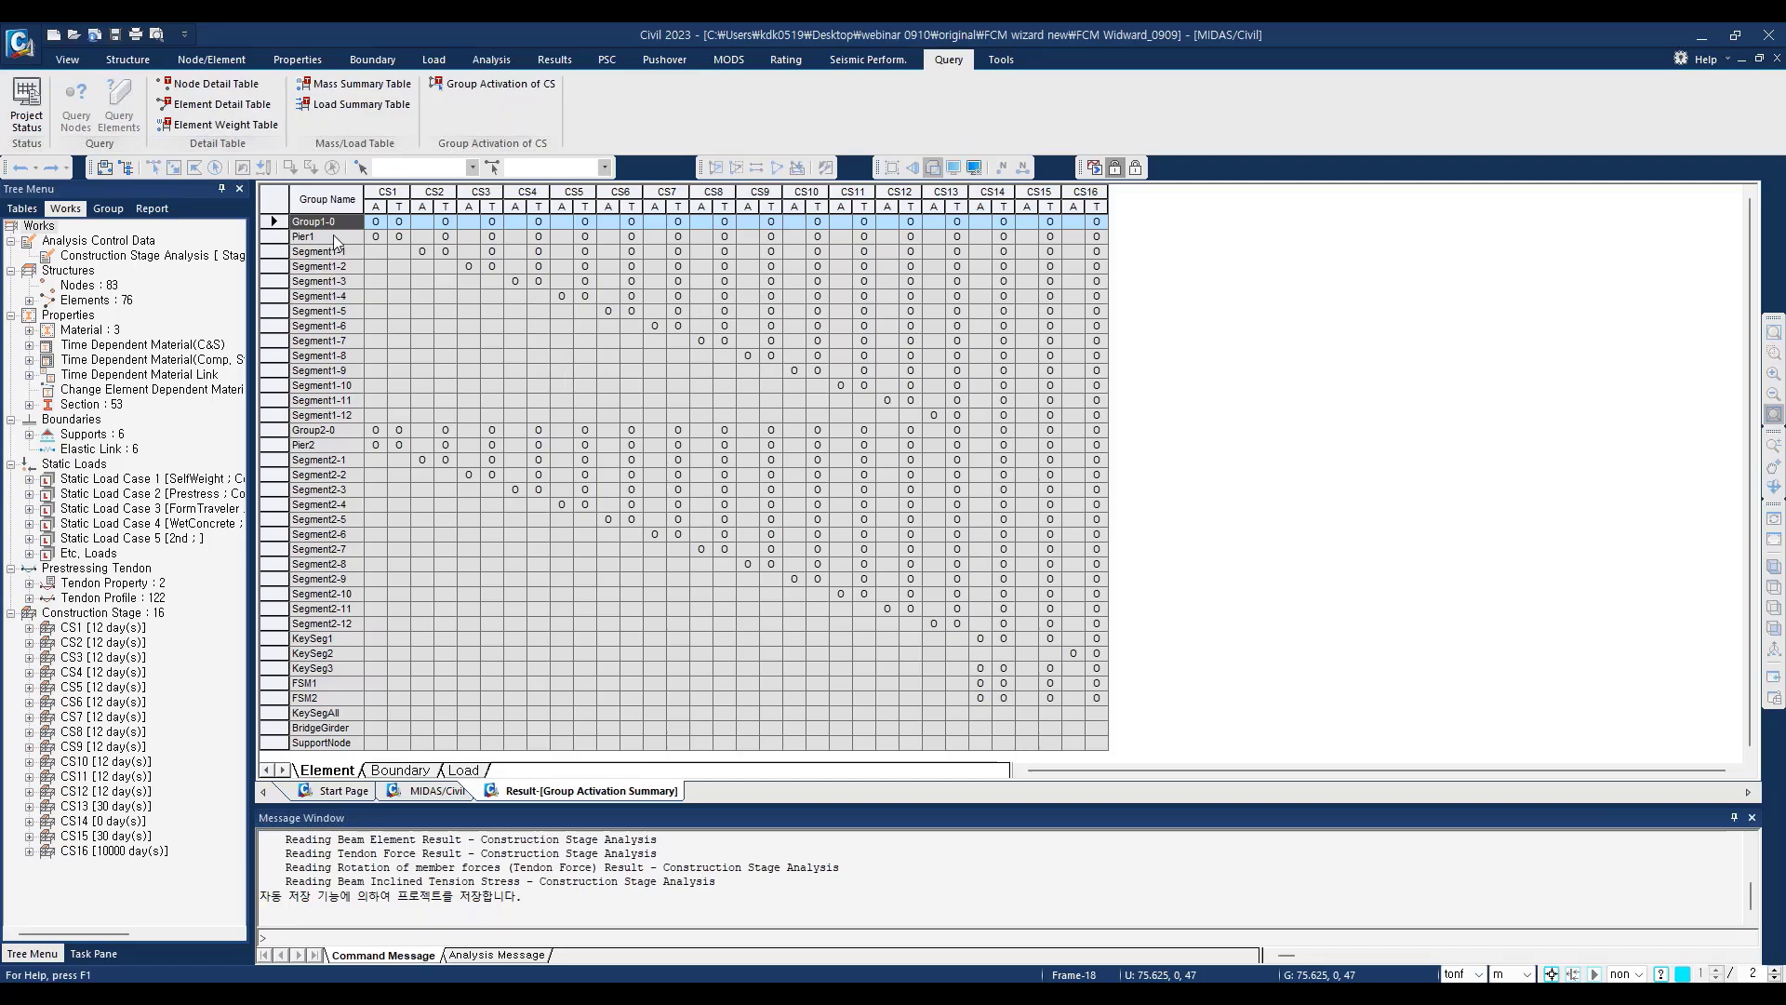
{"action": "left_click", "coordinate": [401, 770]}
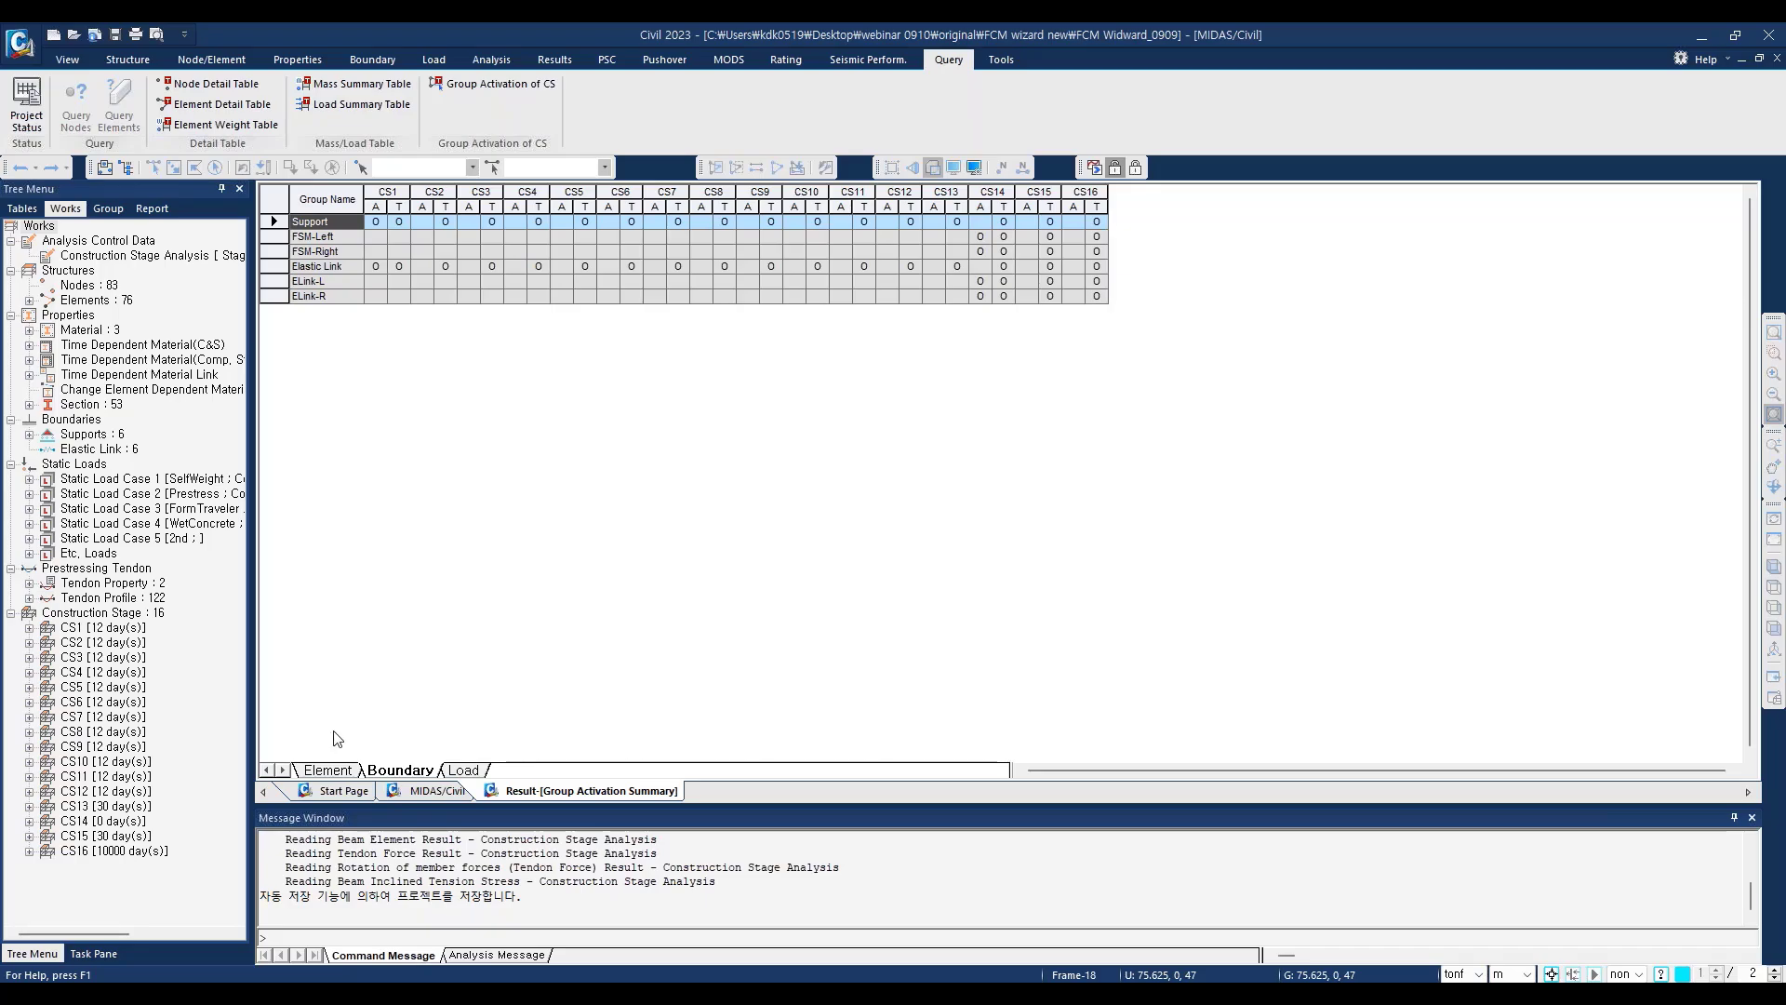
{"action": "left_click", "coordinate": [325, 772]}
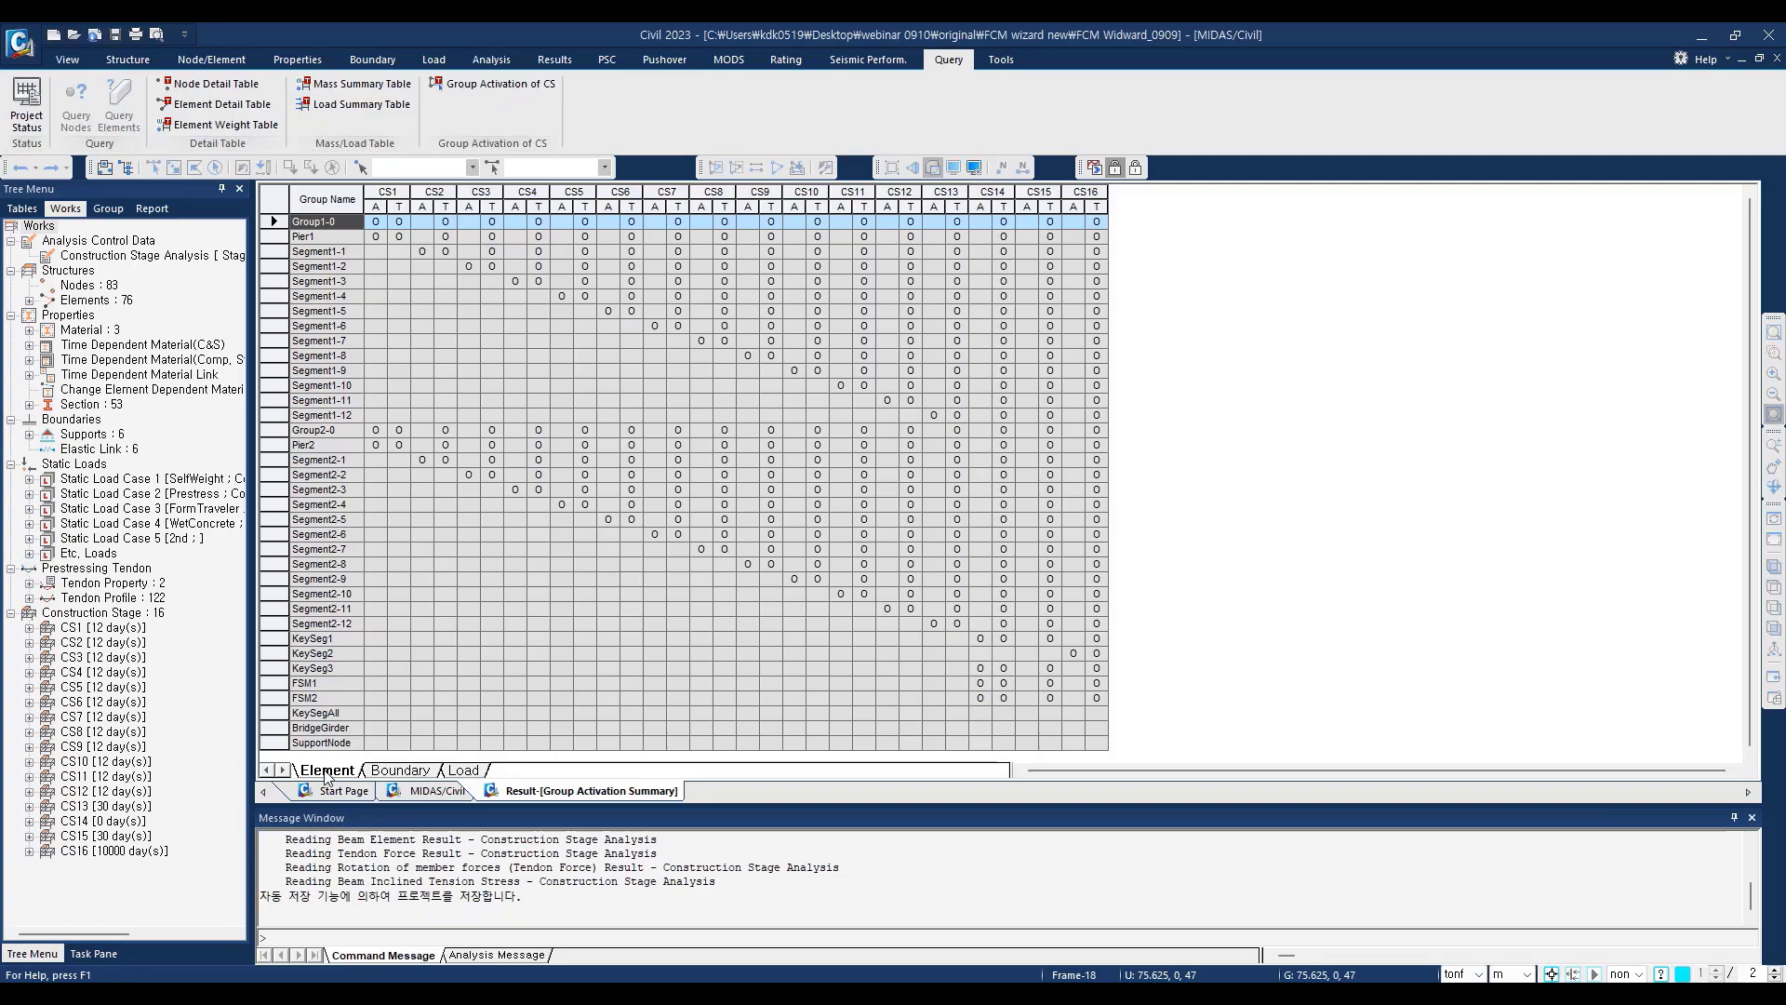
{"action": "left_click", "coordinate": [398, 770]}
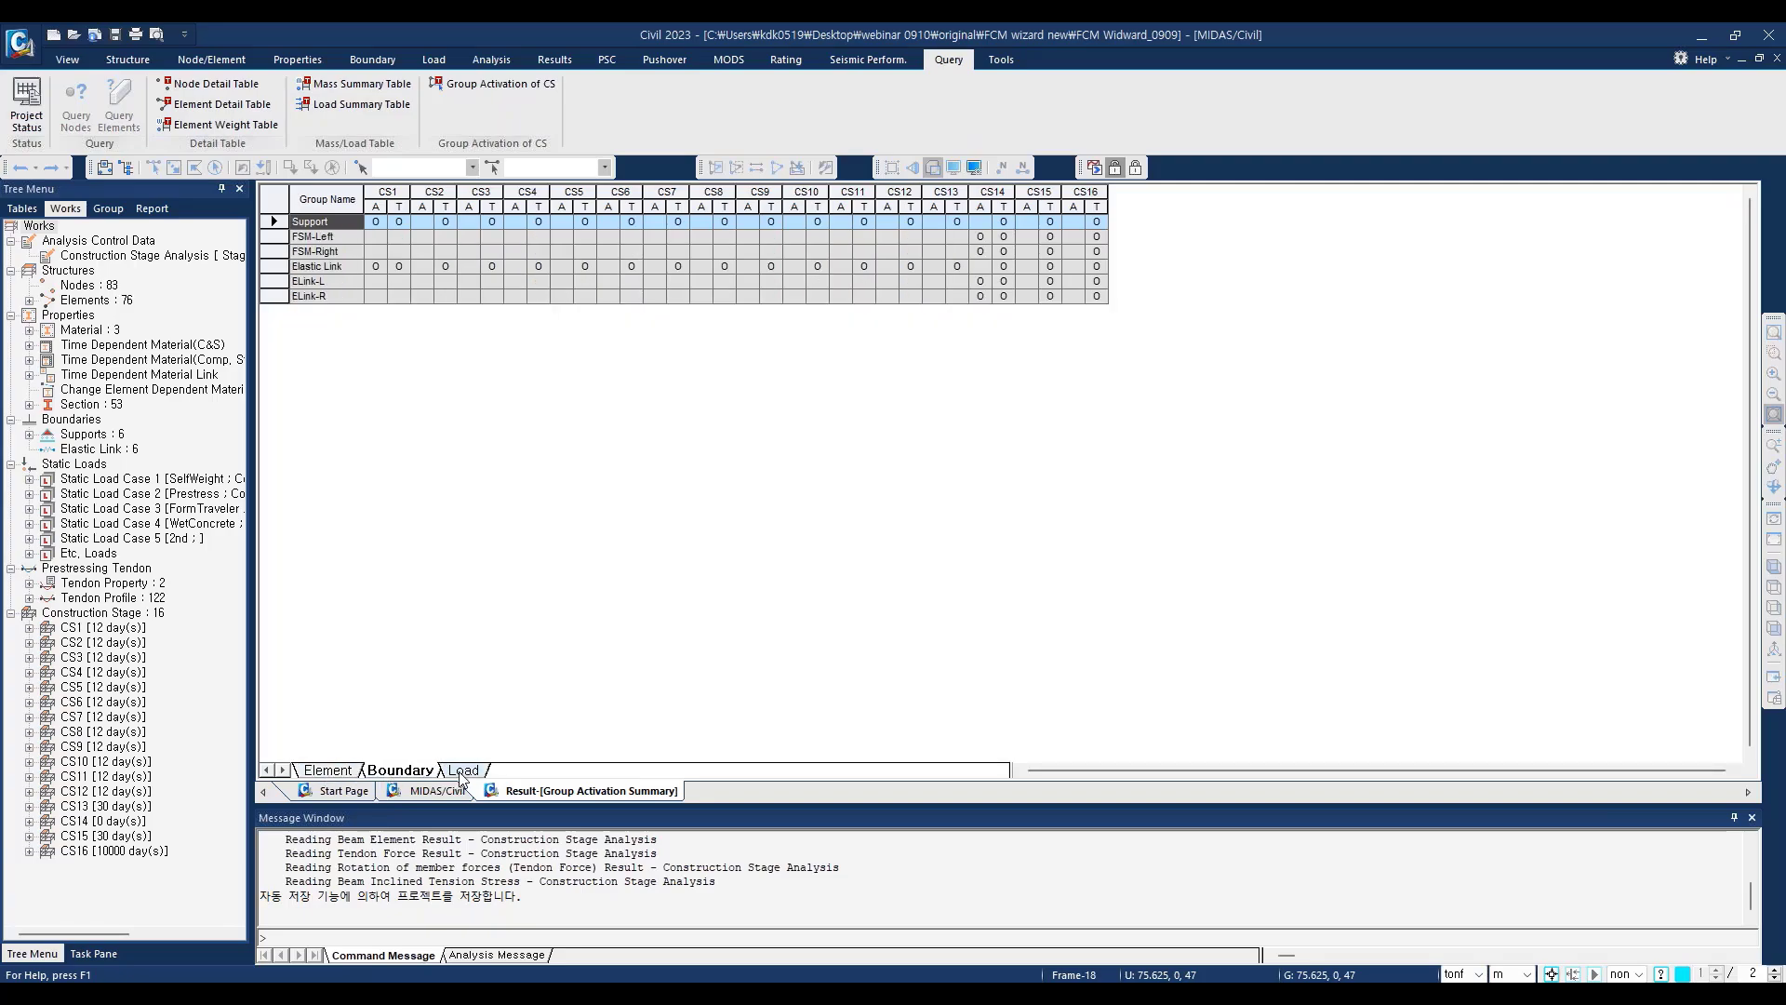
Step: Examine the stage-by-stage activation and deactivation of the load groups, including prestress and form traveller groups
{"action": "left_click", "coordinate": [463, 770]}
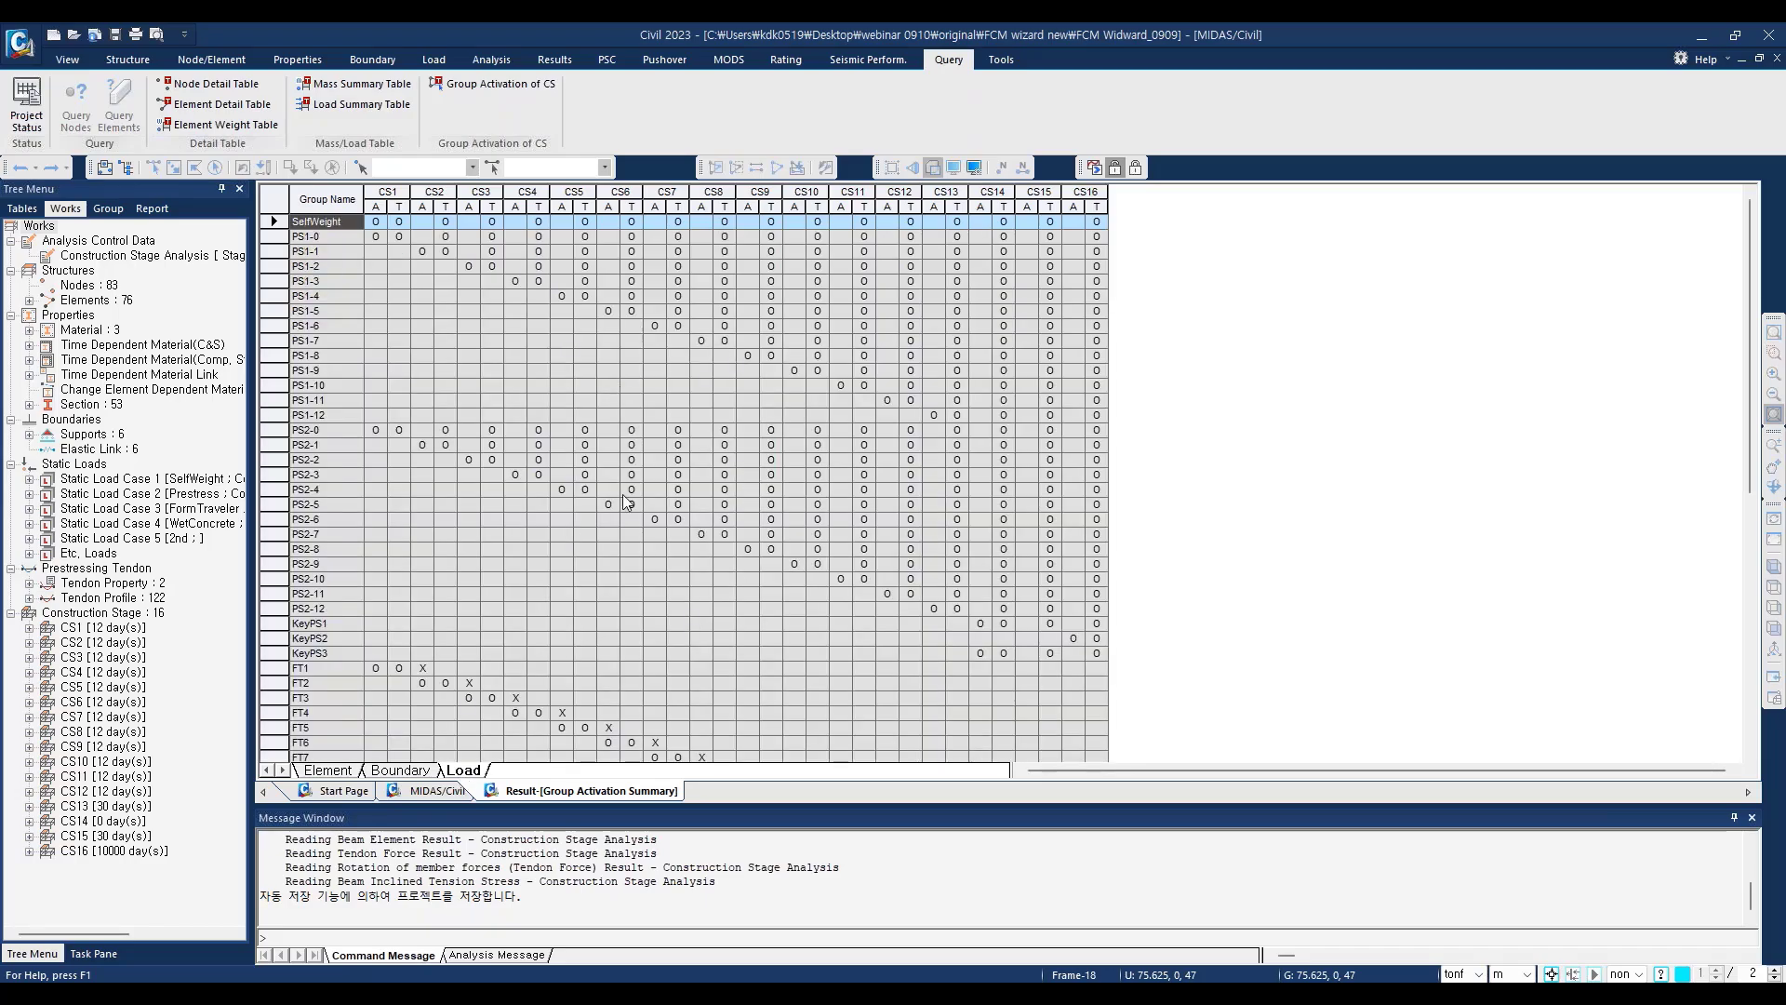
{"action": "scroll", "coordinate": [625, 505], "scroll_direction": "down", "scroll_amount": 5}
{"action": "scroll", "coordinate": [625, 505], "scroll_direction": "down", "scroll_amount": 1}
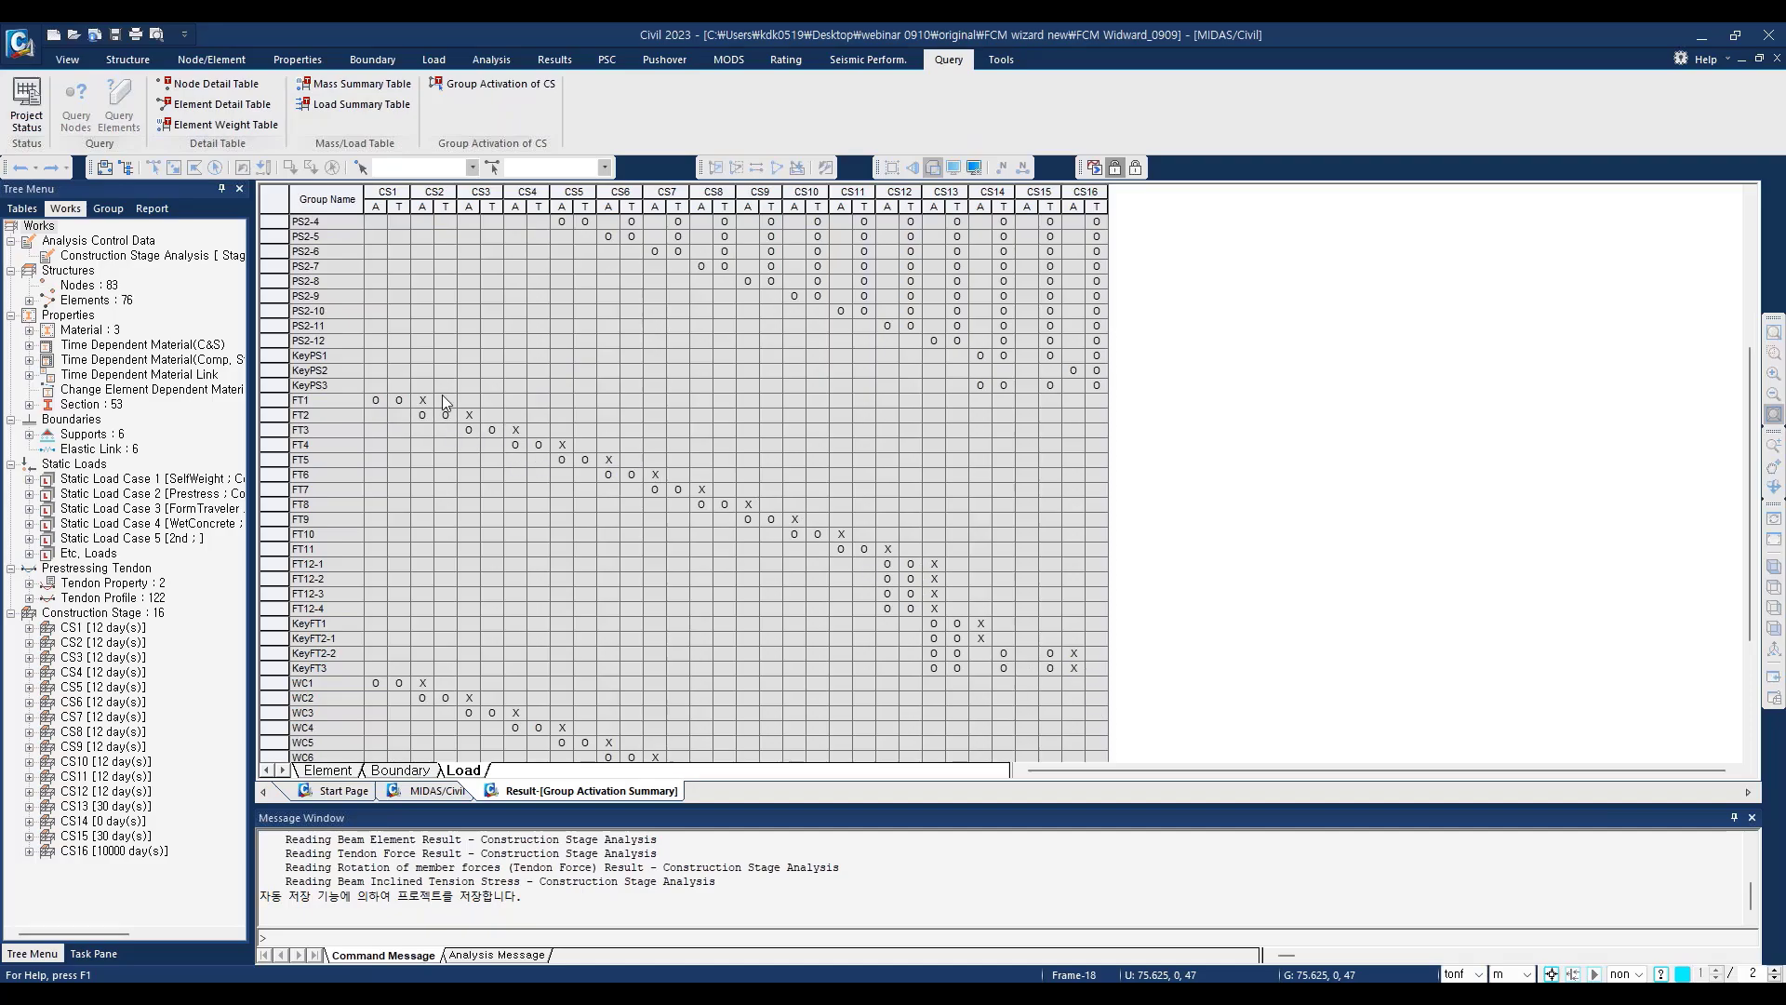
{"action": "scroll", "coordinate": [481, 410], "scroll_direction": "up", "scroll_amount": 6}
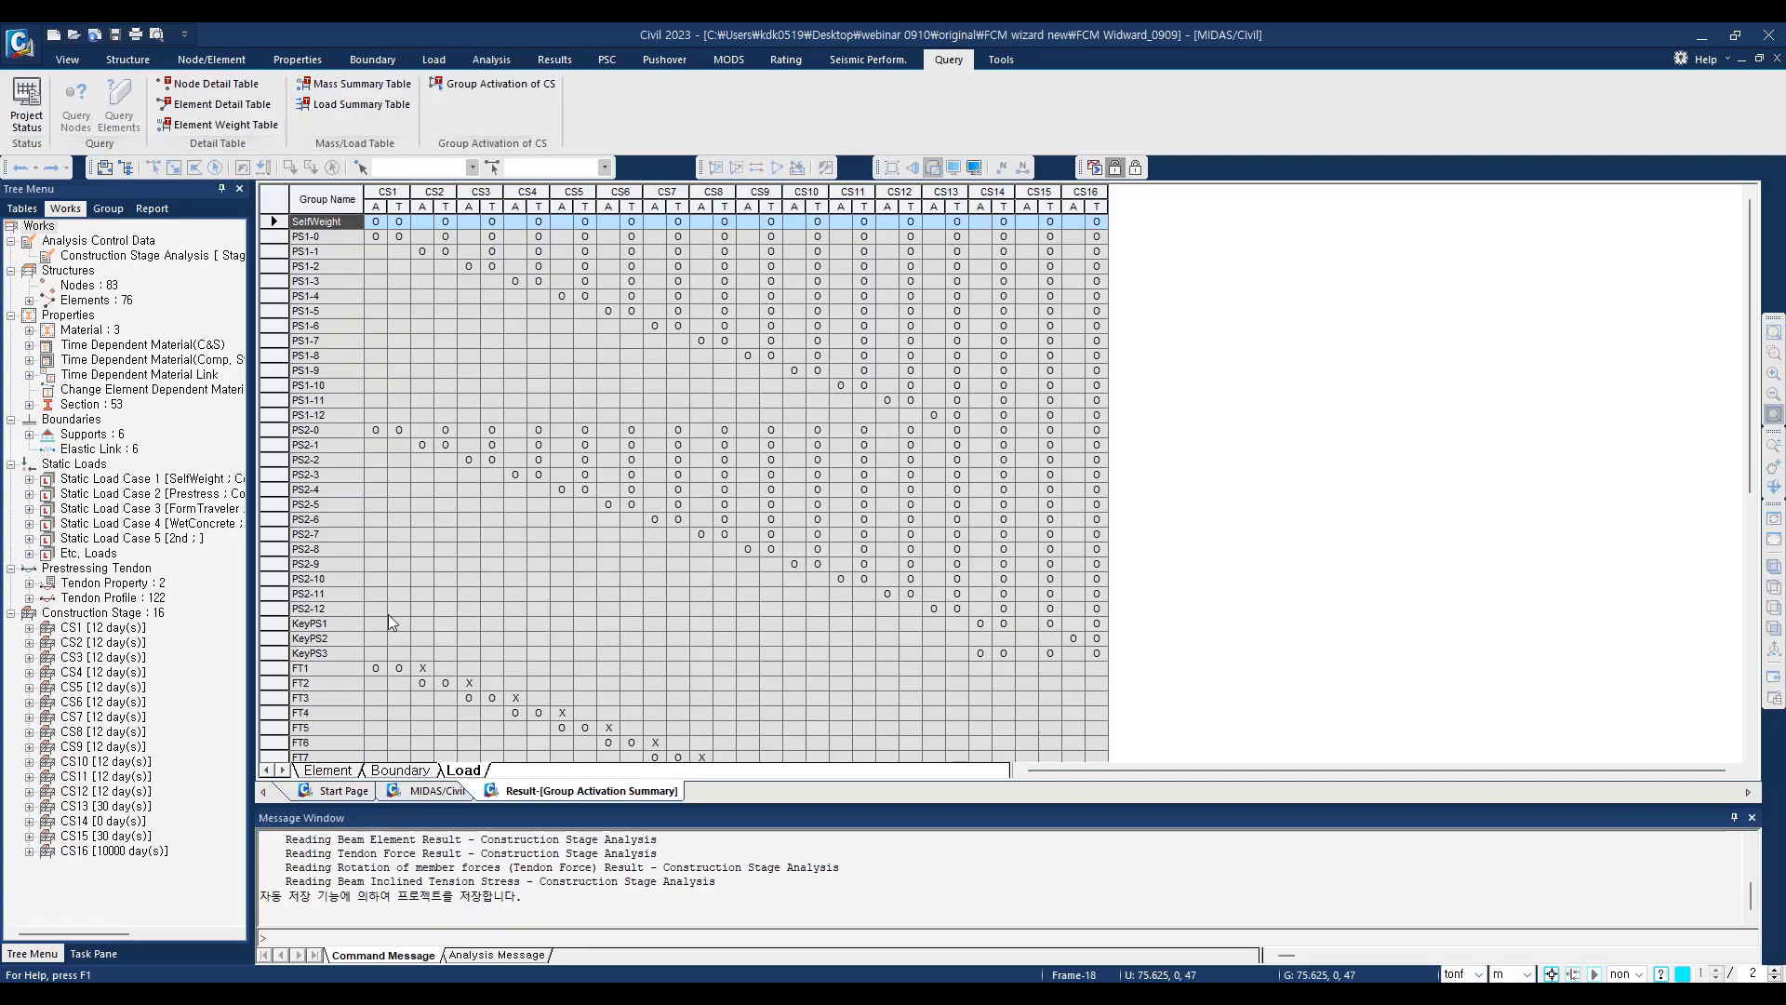
{"action": "scroll", "coordinate": [586, 481], "scroll_direction": "down", "scroll_amount": 2}
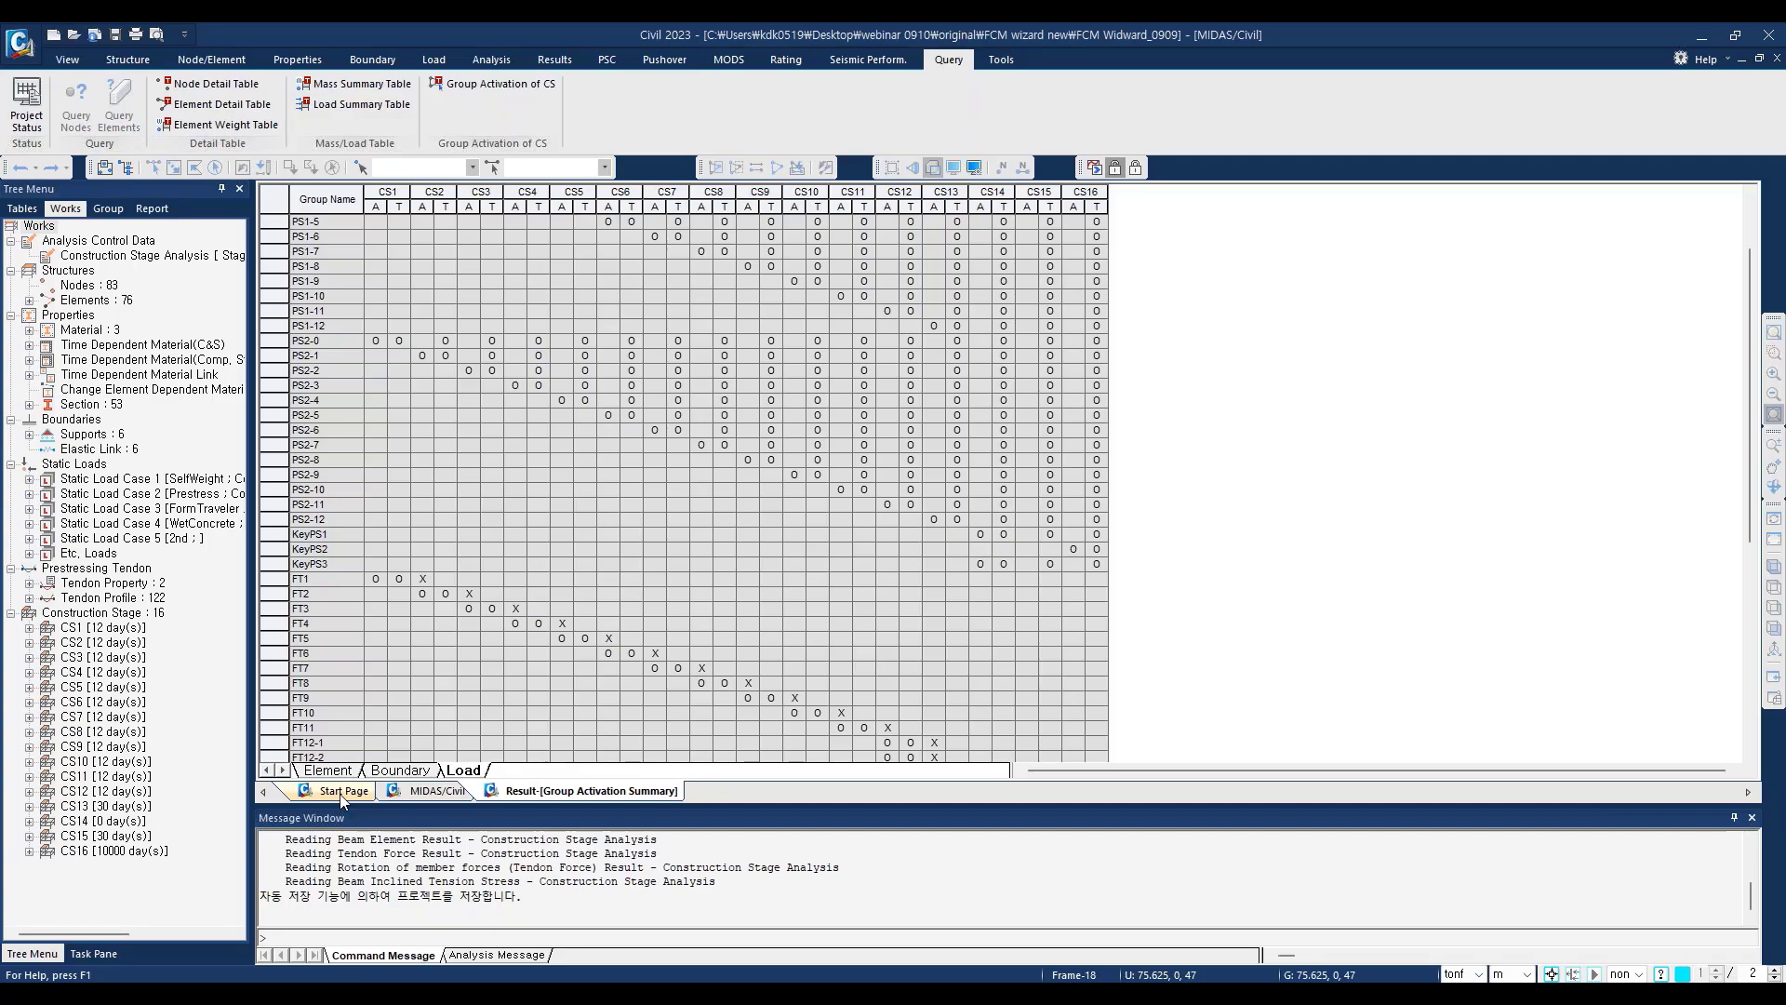
Step: Start a new creep/shrinkage time-dependent material named creep, using the CEB-FIP(1990) code
{"action": "left_click", "coordinate": [434, 791]}
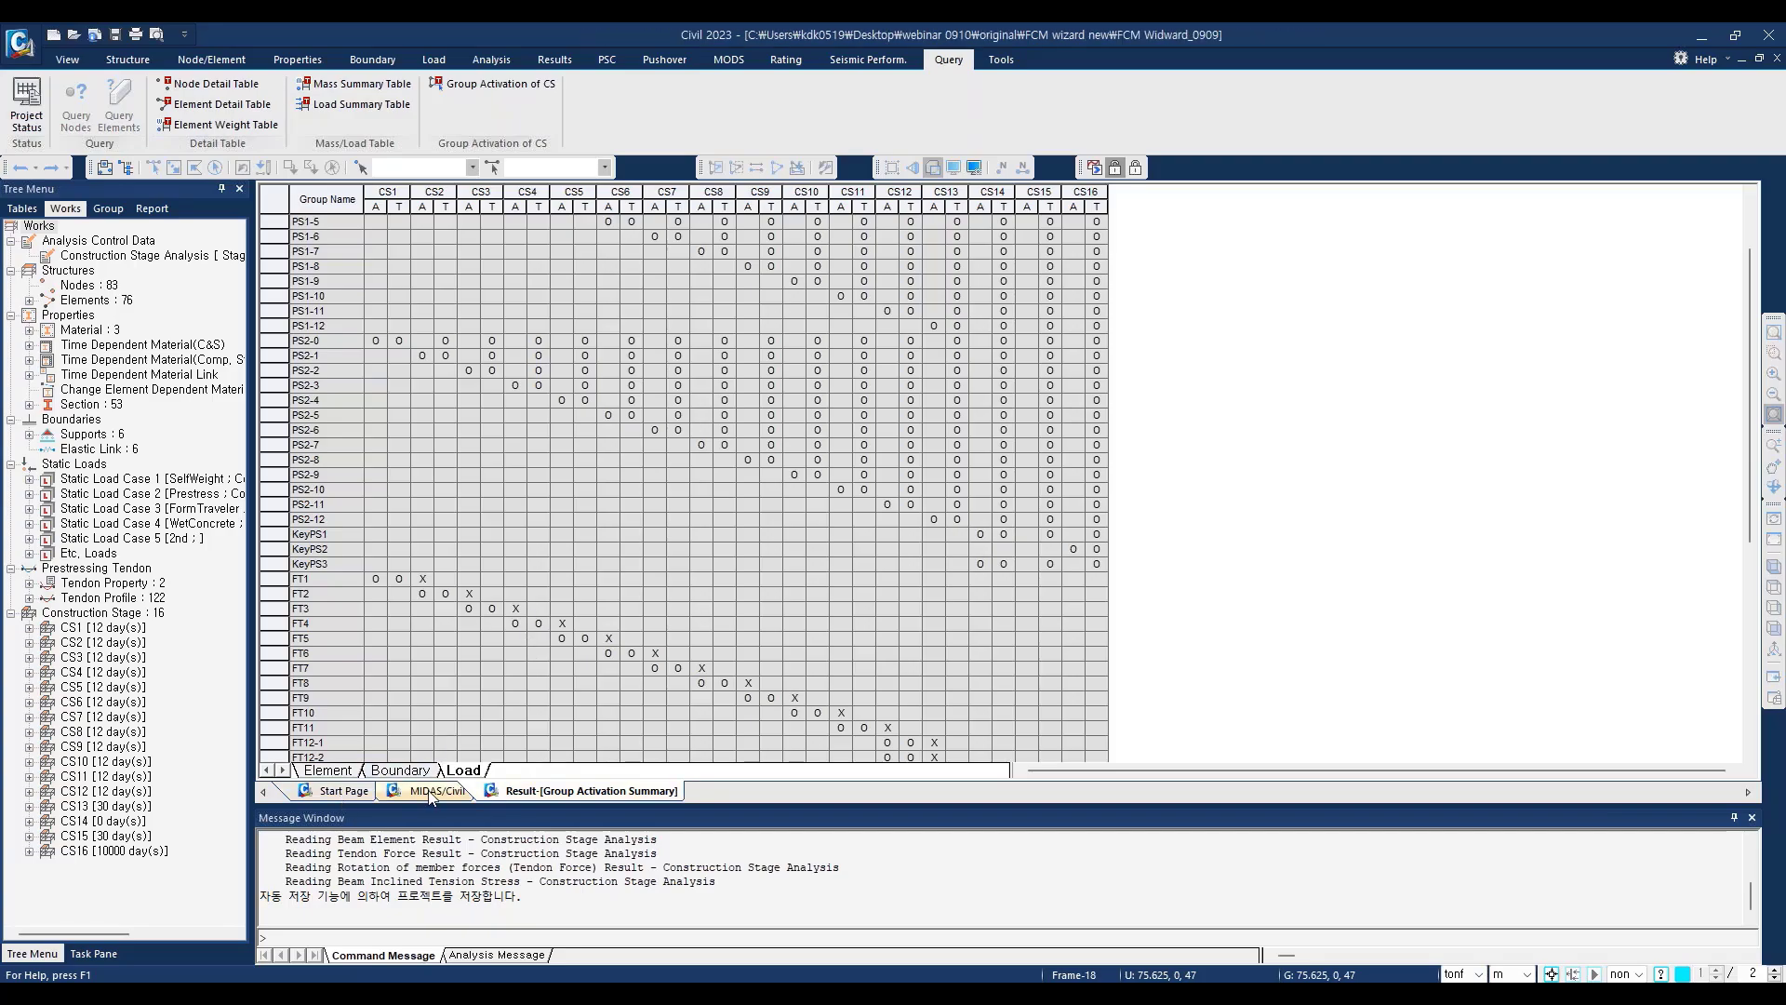
{"action": "left_click", "coordinate": [281, 60]}
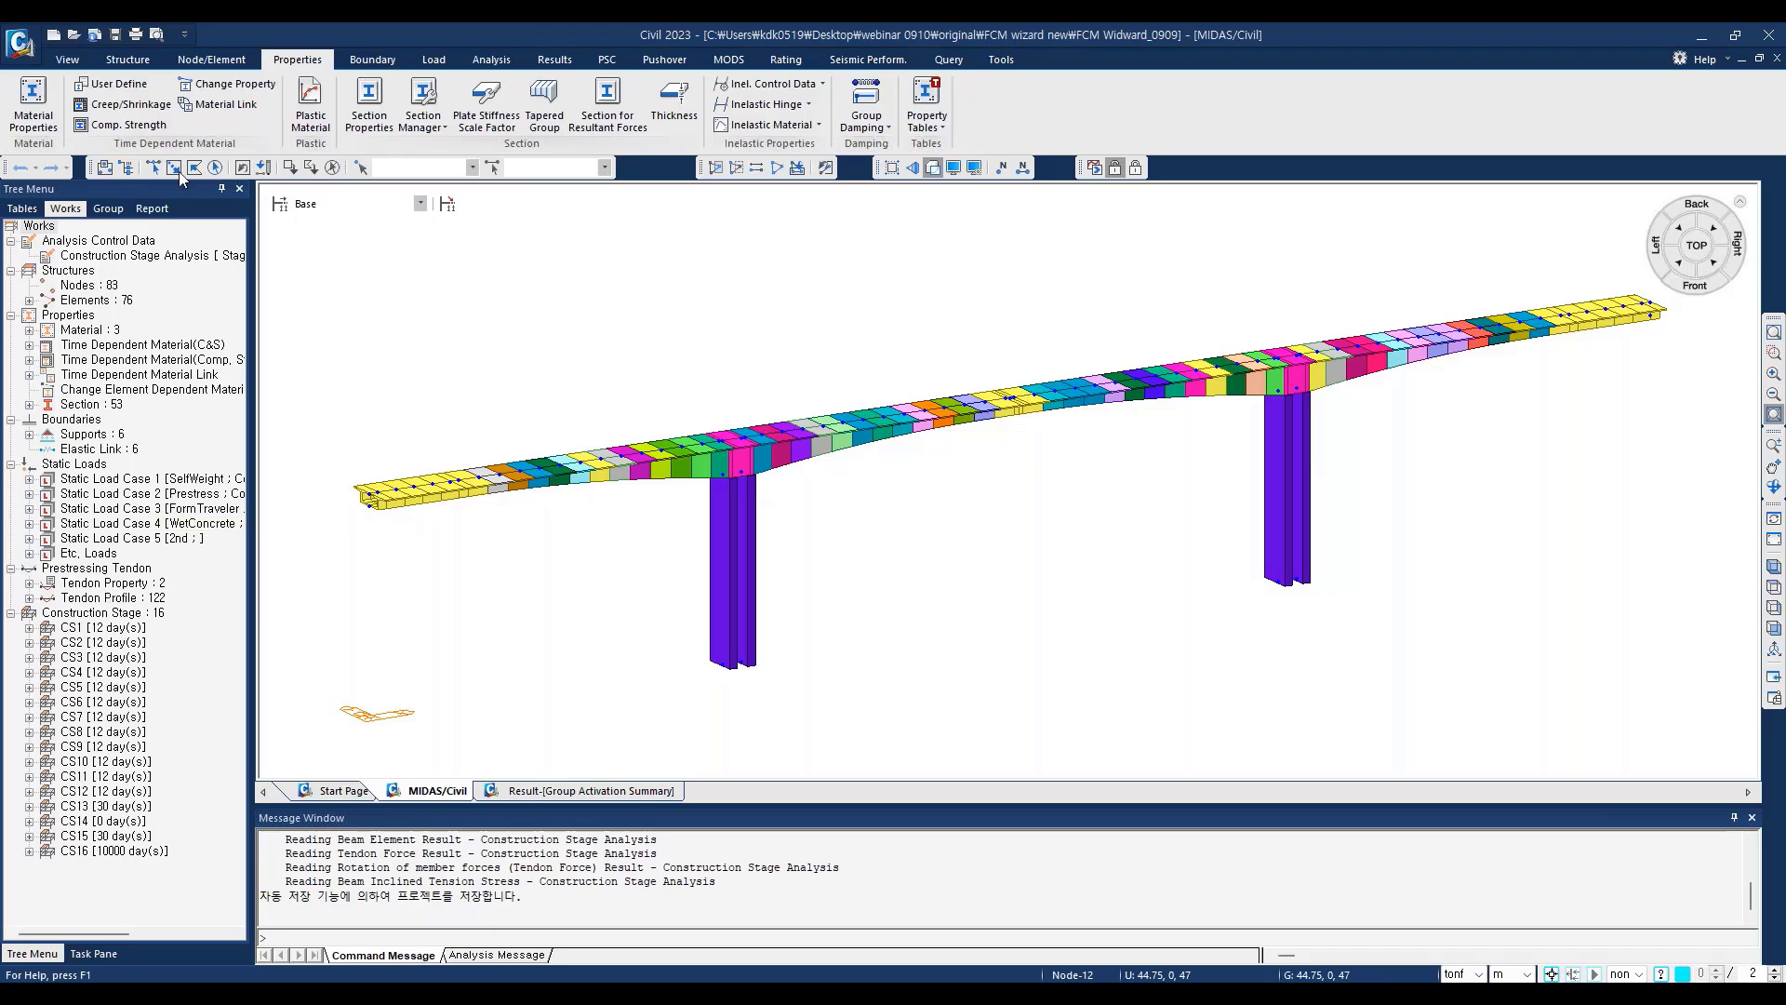
{"action": "left_click", "coordinate": [130, 104]}
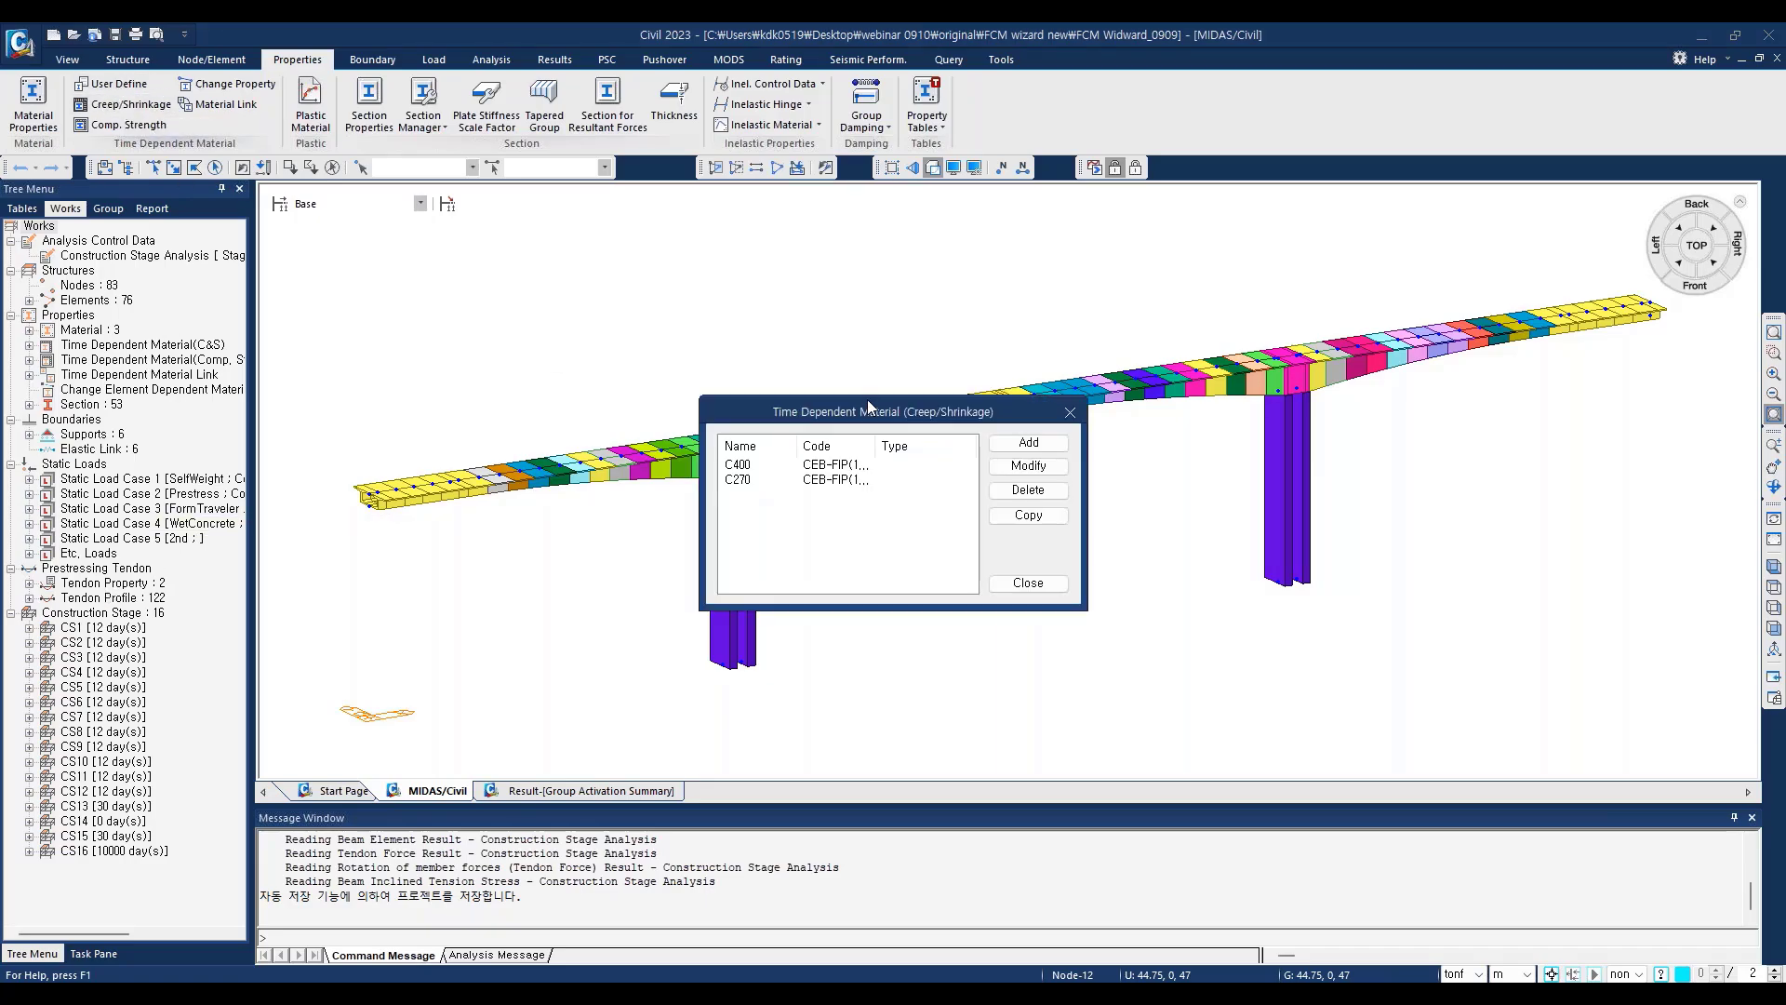
{"action": "left_click_drag", "start_coordinate": [867, 410], "coordinate": [681, 284]}
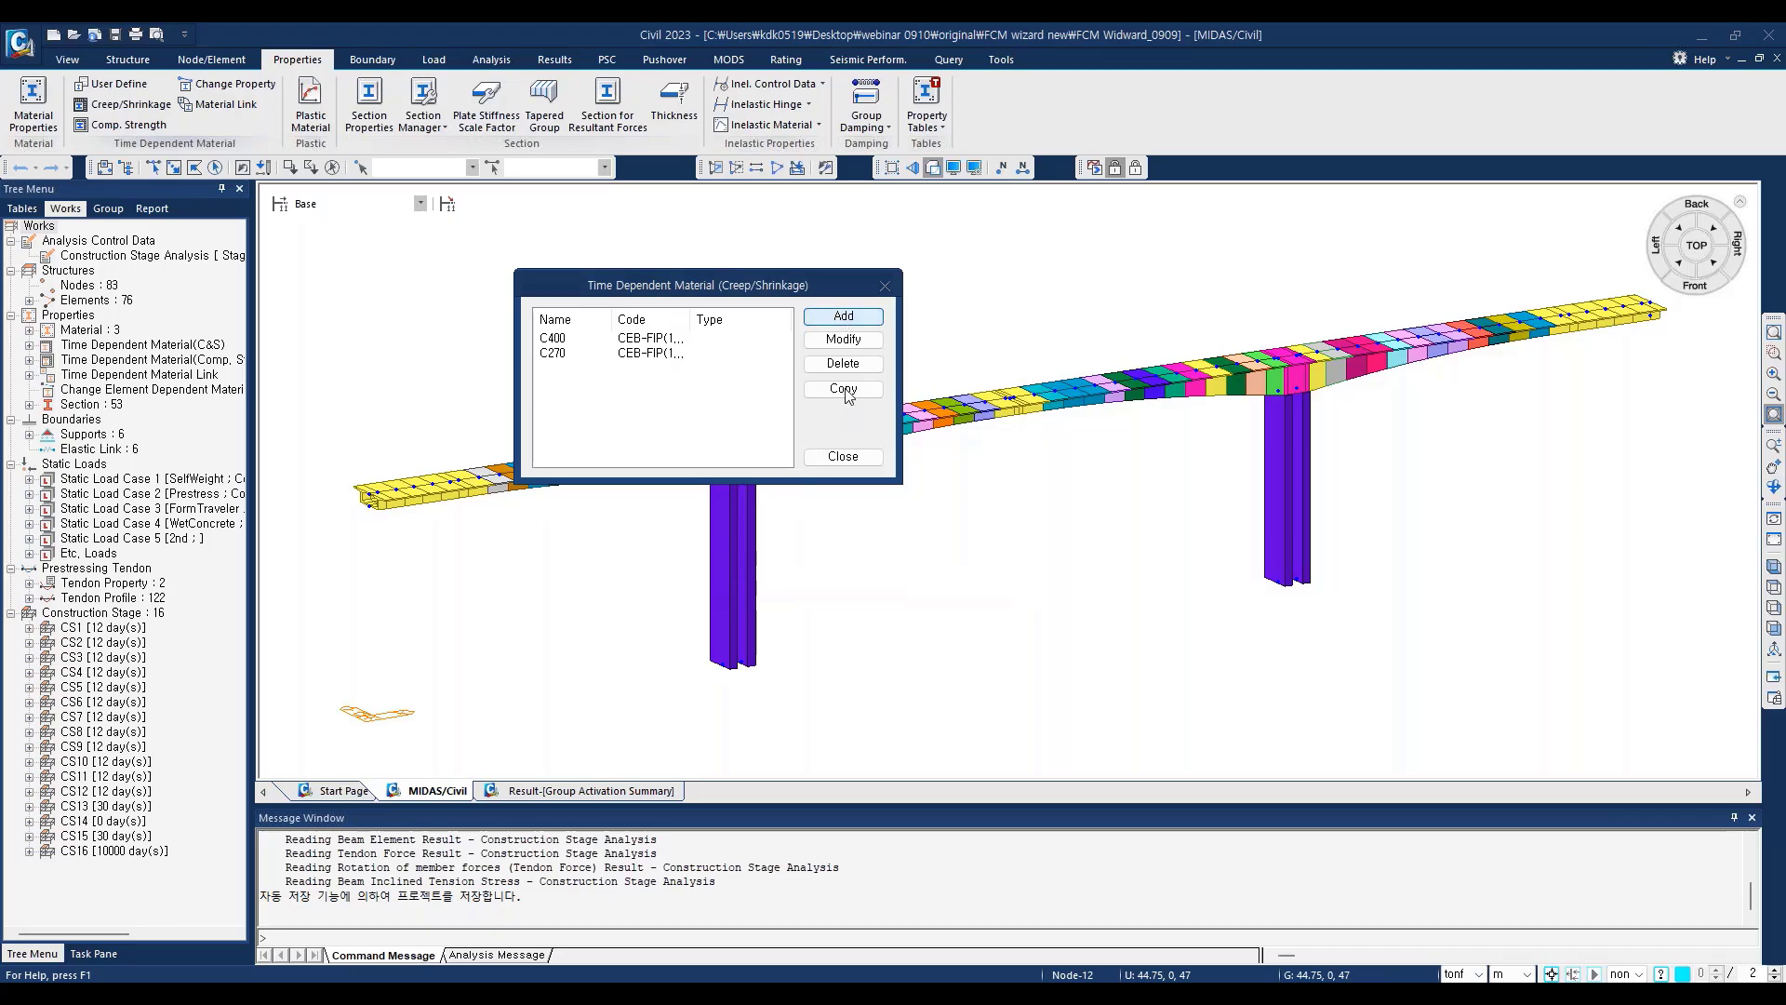
{"action": "left_click", "coordinate": [843, 317]}
{"action": "left_click_drag", "start_coordinate": [716, 203], "coordinate": [1042, 264]}
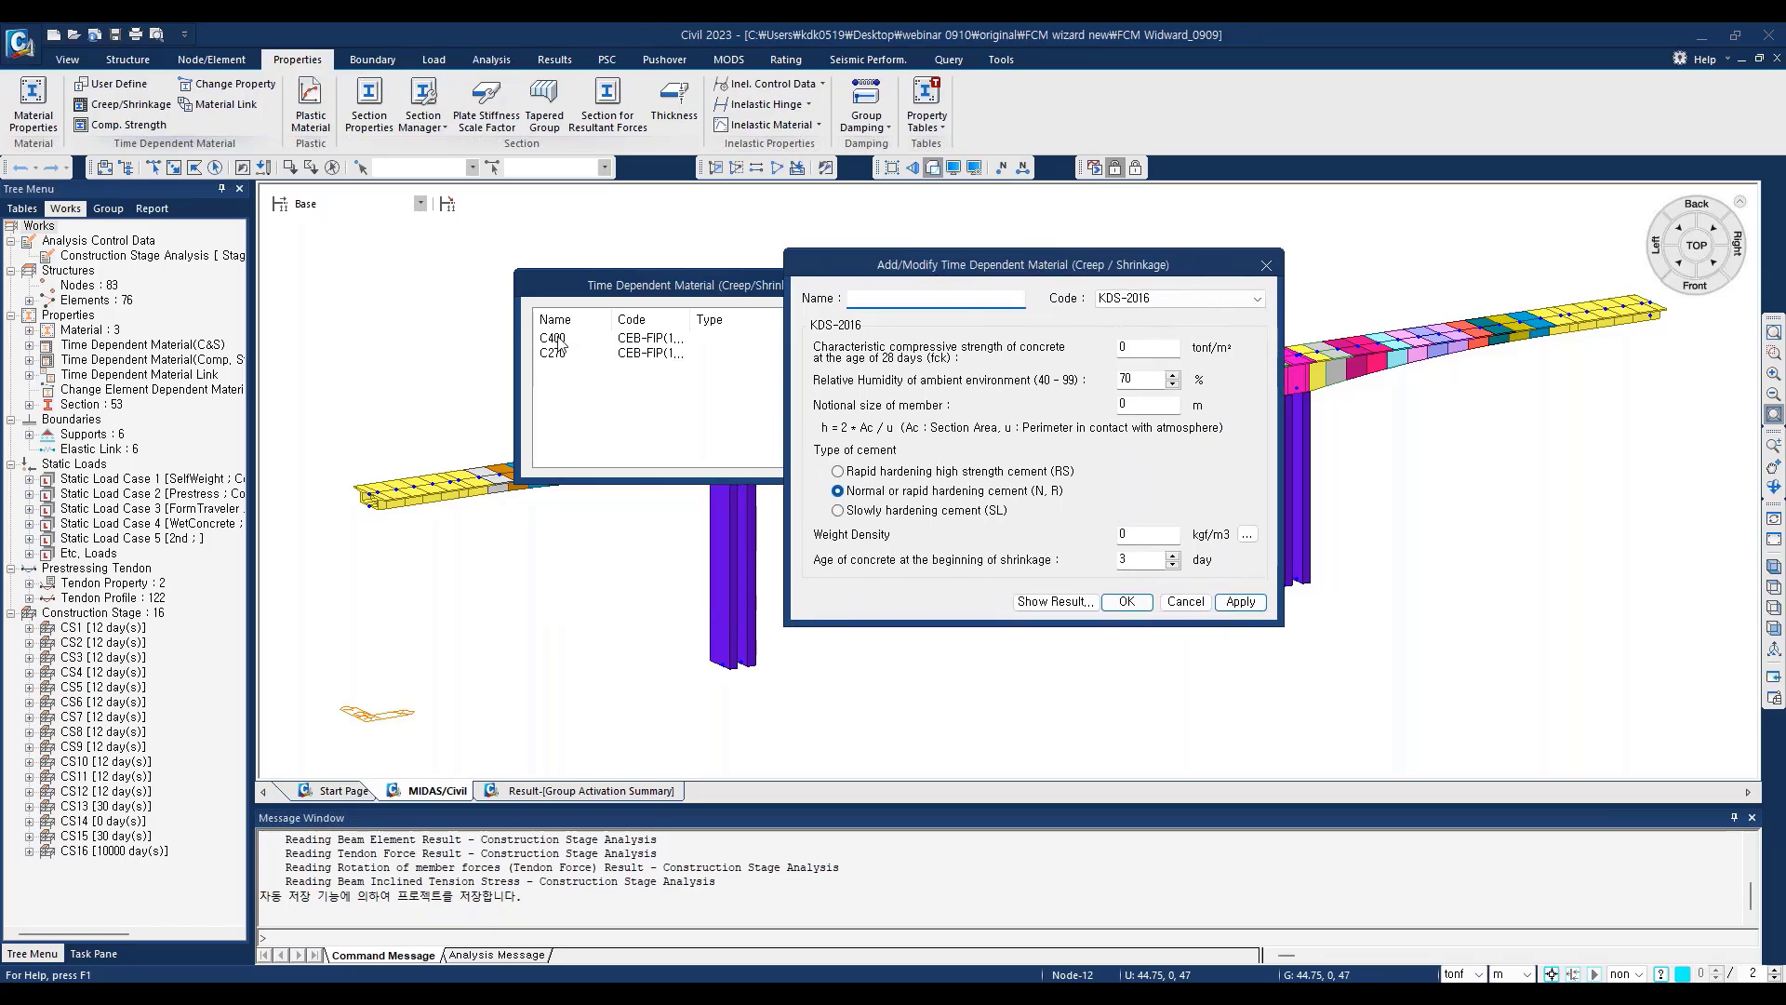
{"action": "left_click_drag", "start_coordinate": [910, 263], "coordinate": [1092, 383]}
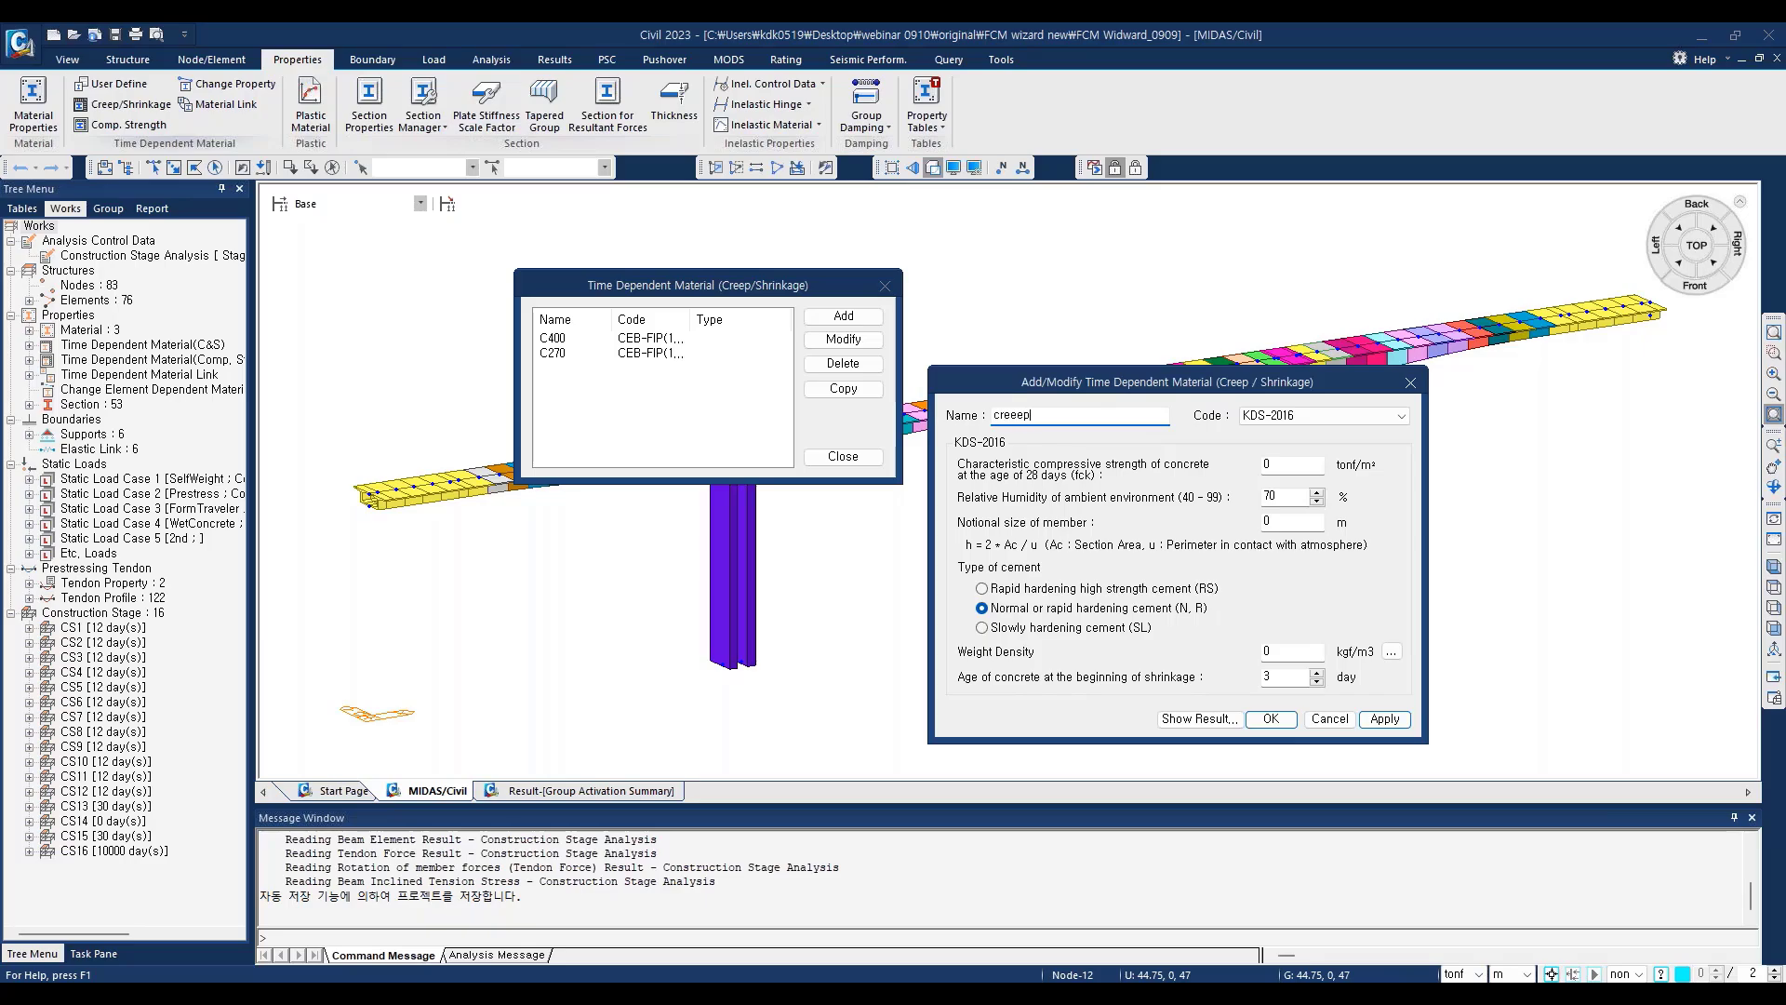
{"action": "left_click", "coordinate": [1400, 417]}
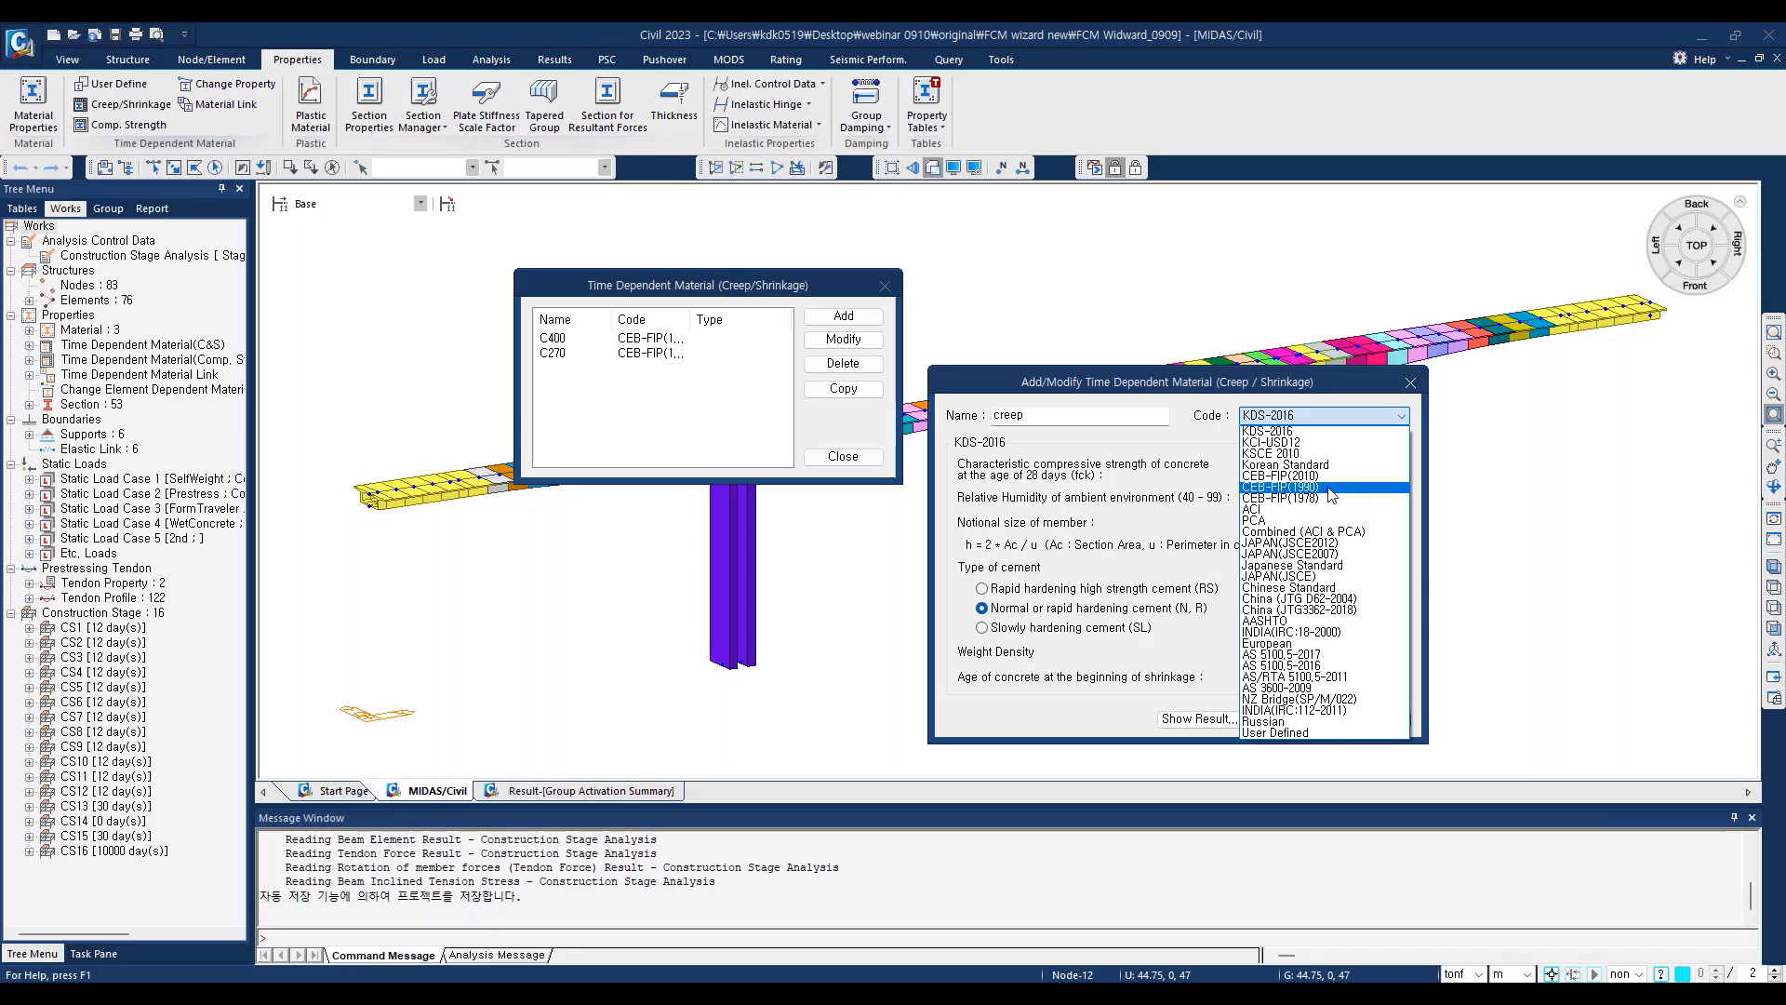
{"action": "left_click", "coordinate": [1325, 487]}
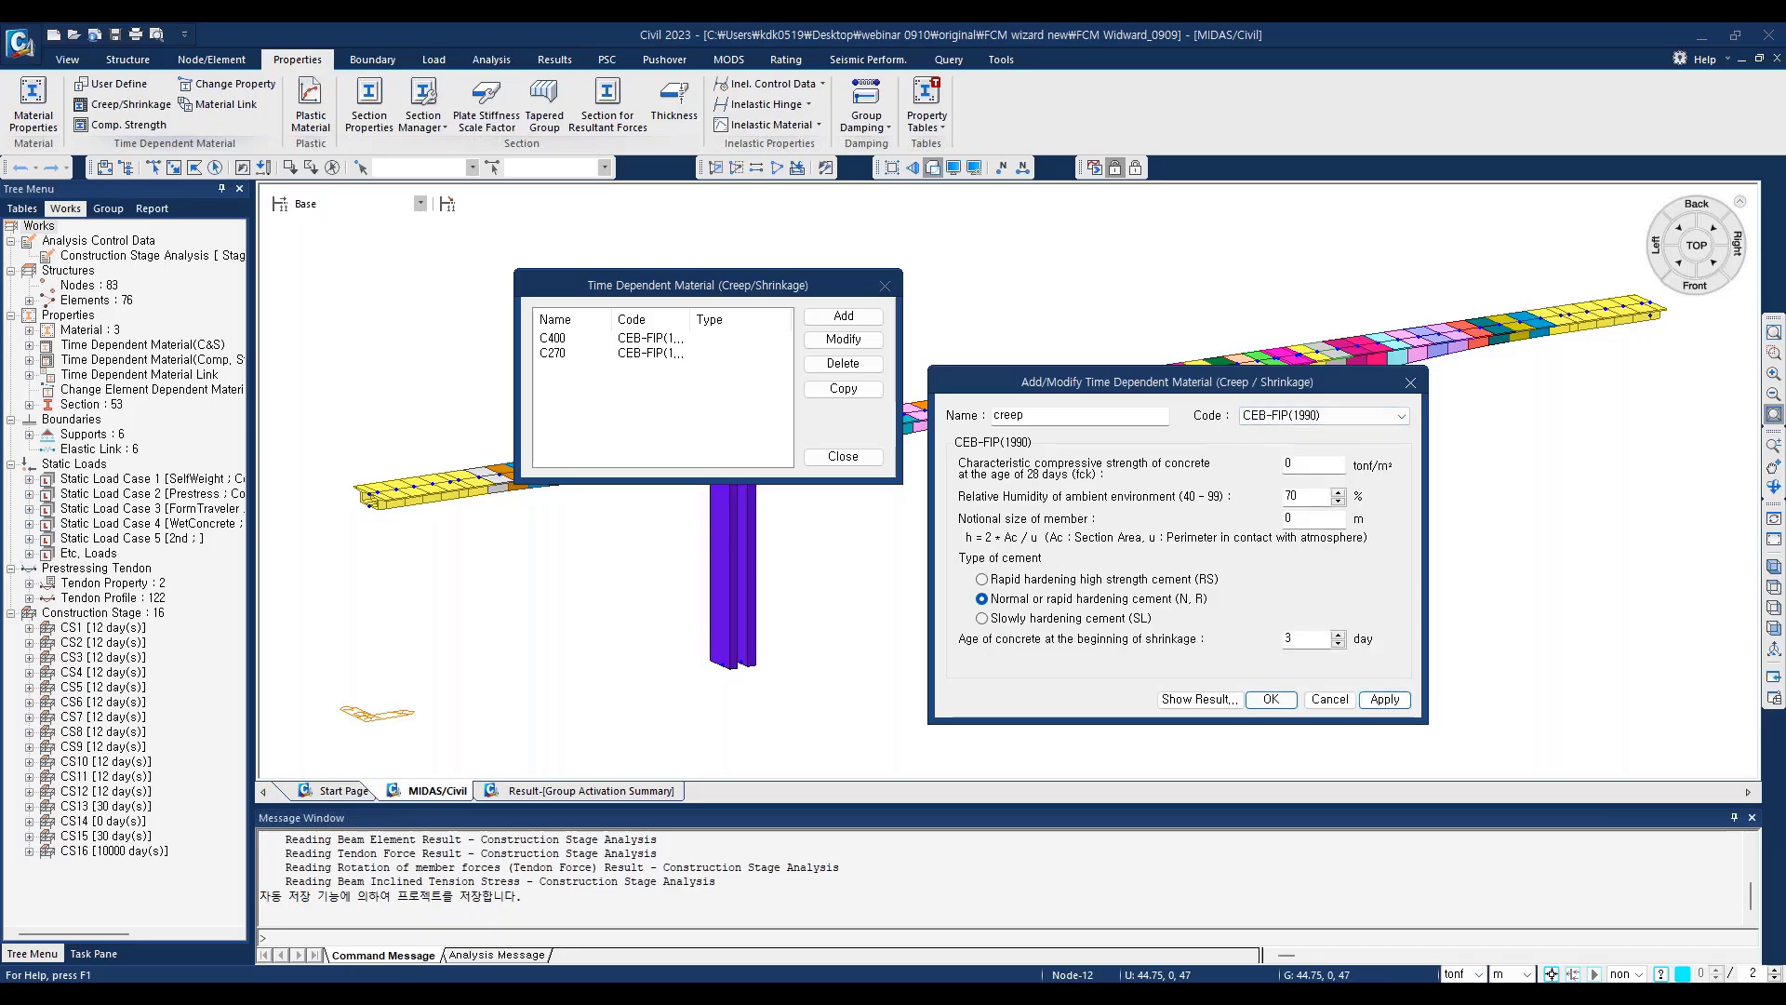
Step: Set the creep material's 28-day compressive strength to 500 tonf/m² and notional size to 1 m, and add it, accepting deletion of the analysis results
{"action": "double_click", "coordinate": [1303, 474]}
{"action": "type", "text": "500"}
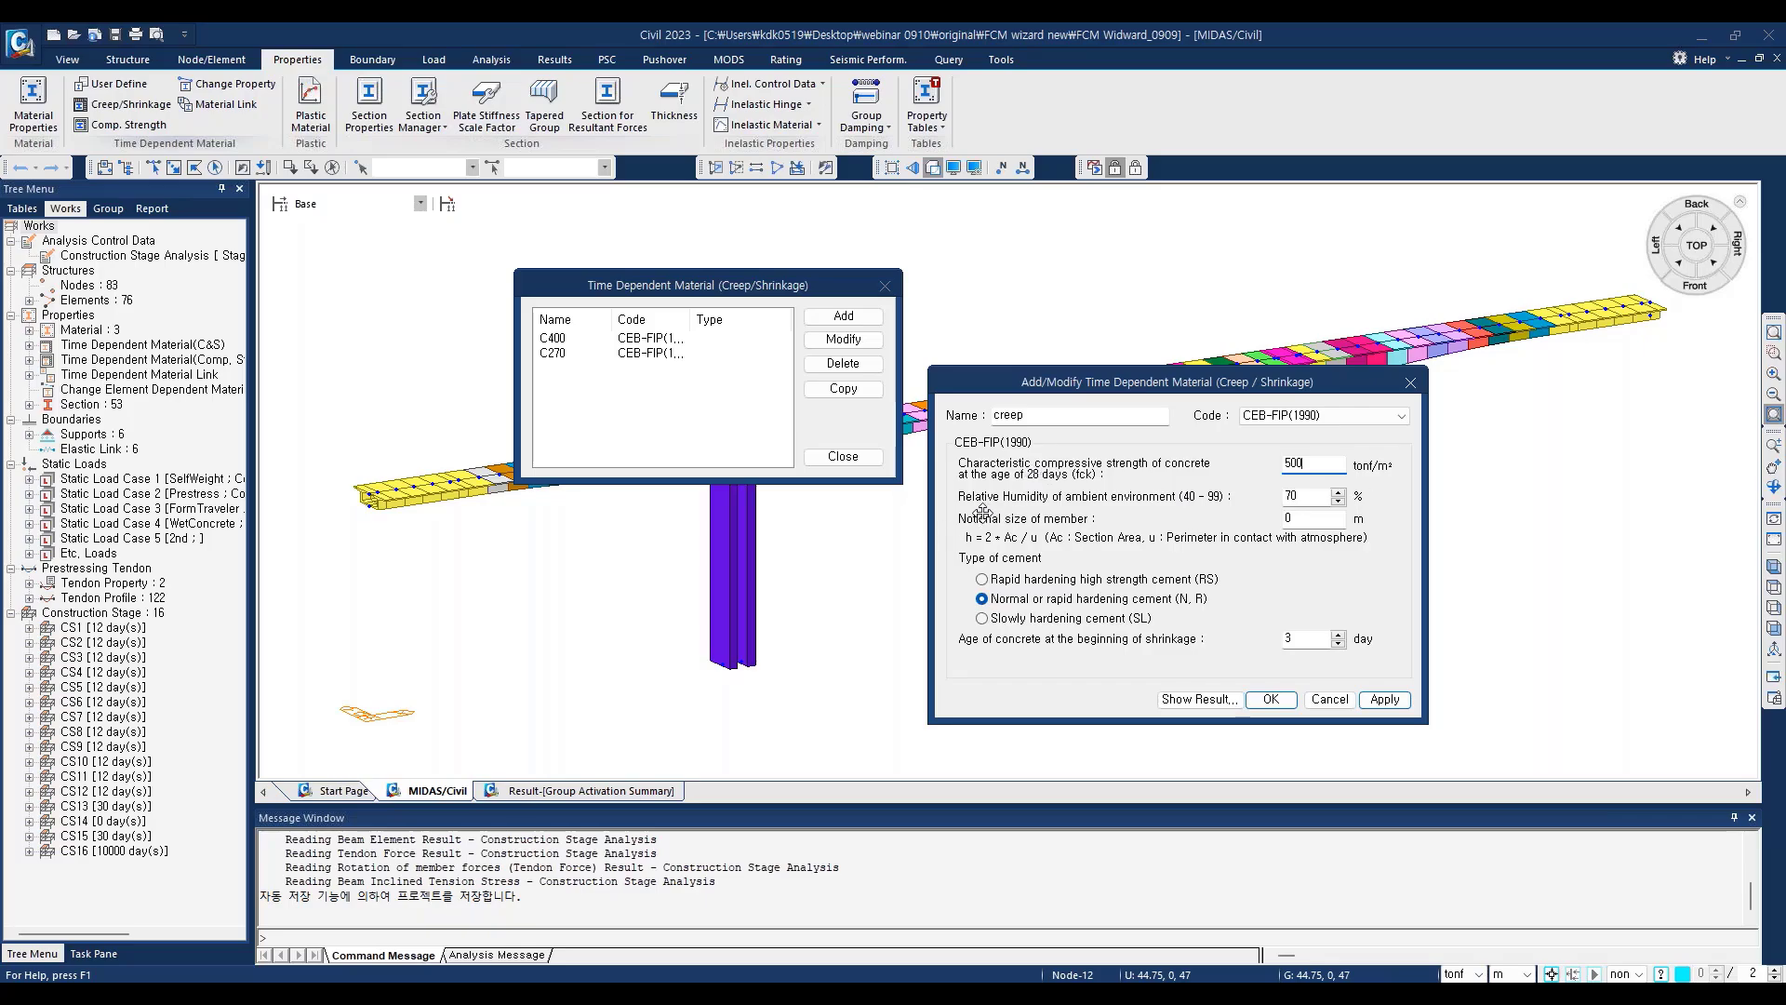
{"action": "left_click", "coordinate": [1298, 498]}
{"action": "double_click", "coordinate": [1279, 523]}
{"action": "left_click", "coordinate": [1310, 636]}
{"action": "left_click", "coordinate": [1382, 702]}
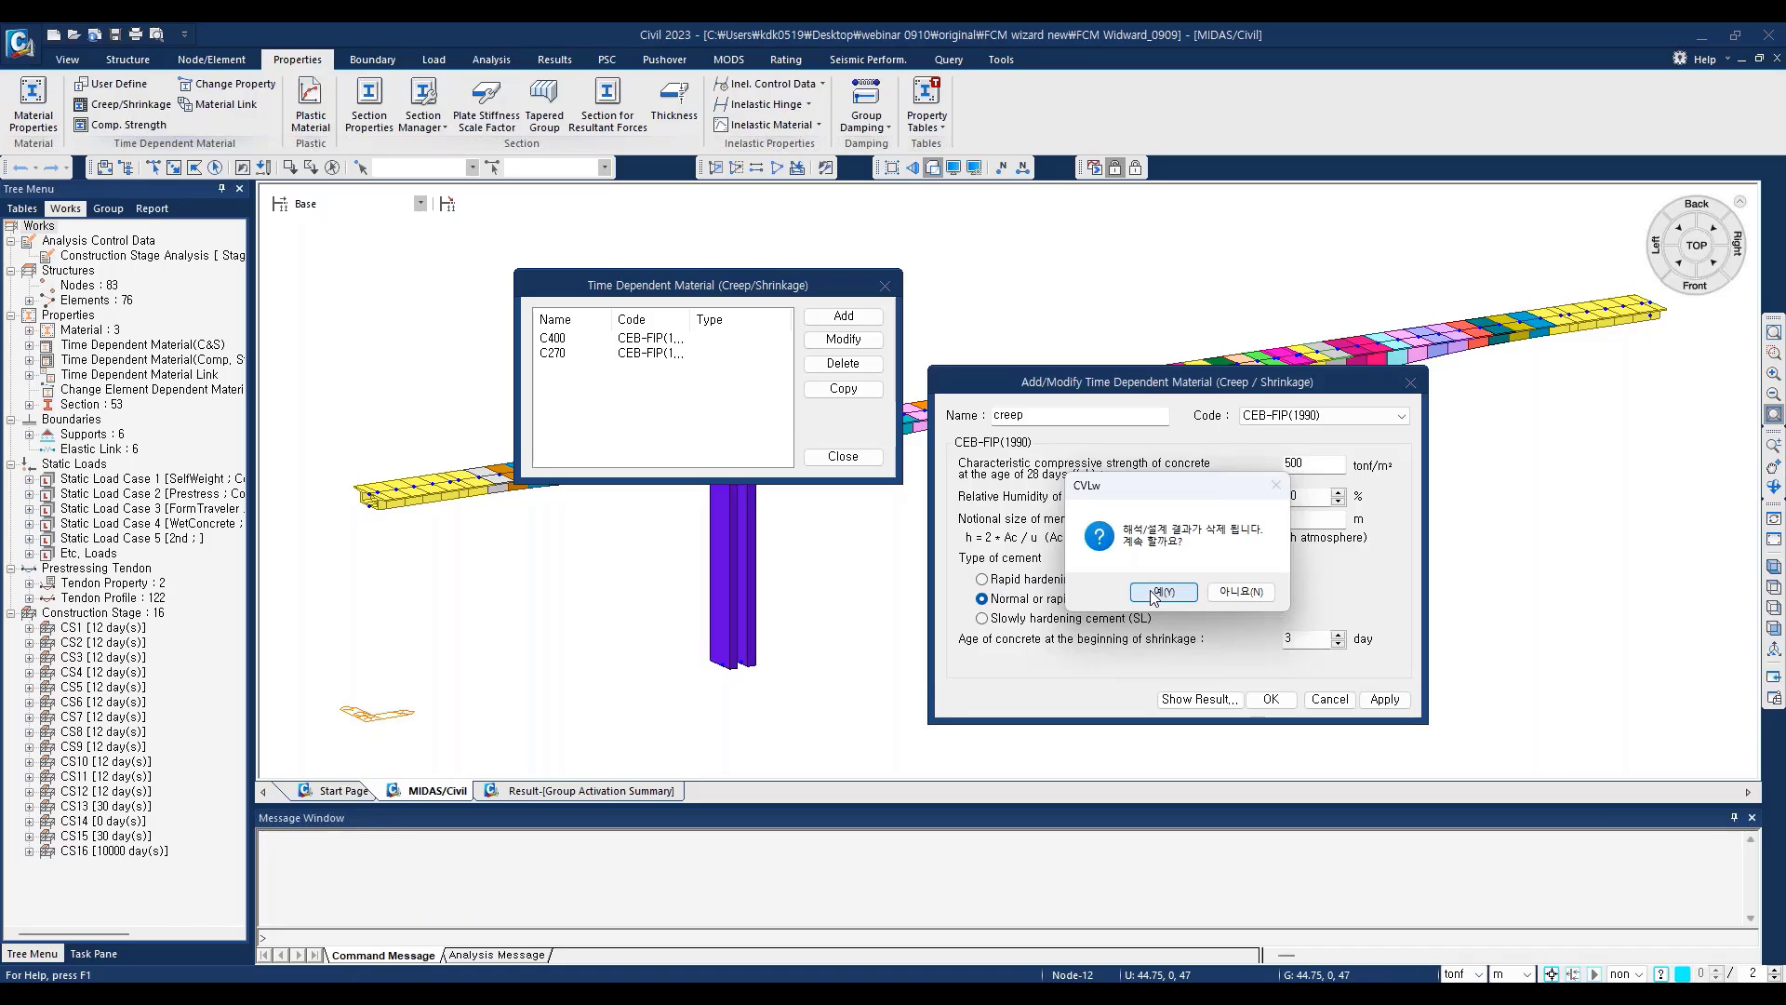
{"action": "left_click", "coordinate": [1159, 592]}
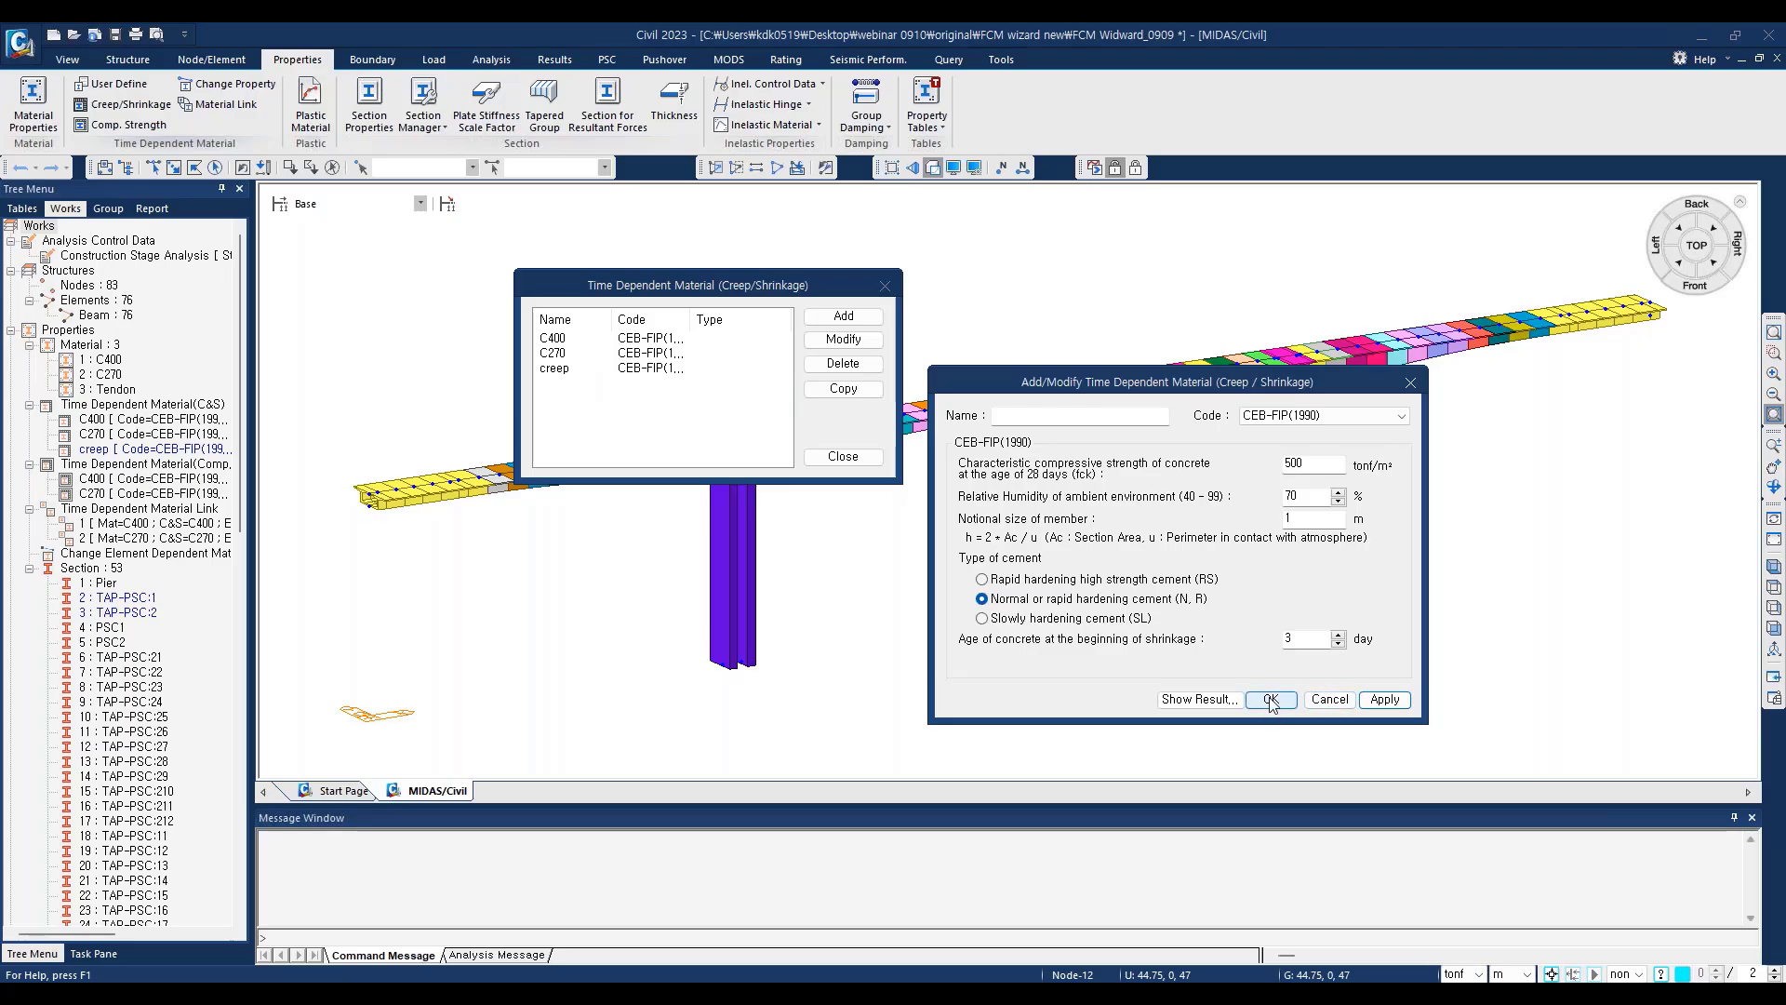
{"action": "left_click", "coordinate": [1412, 383]}
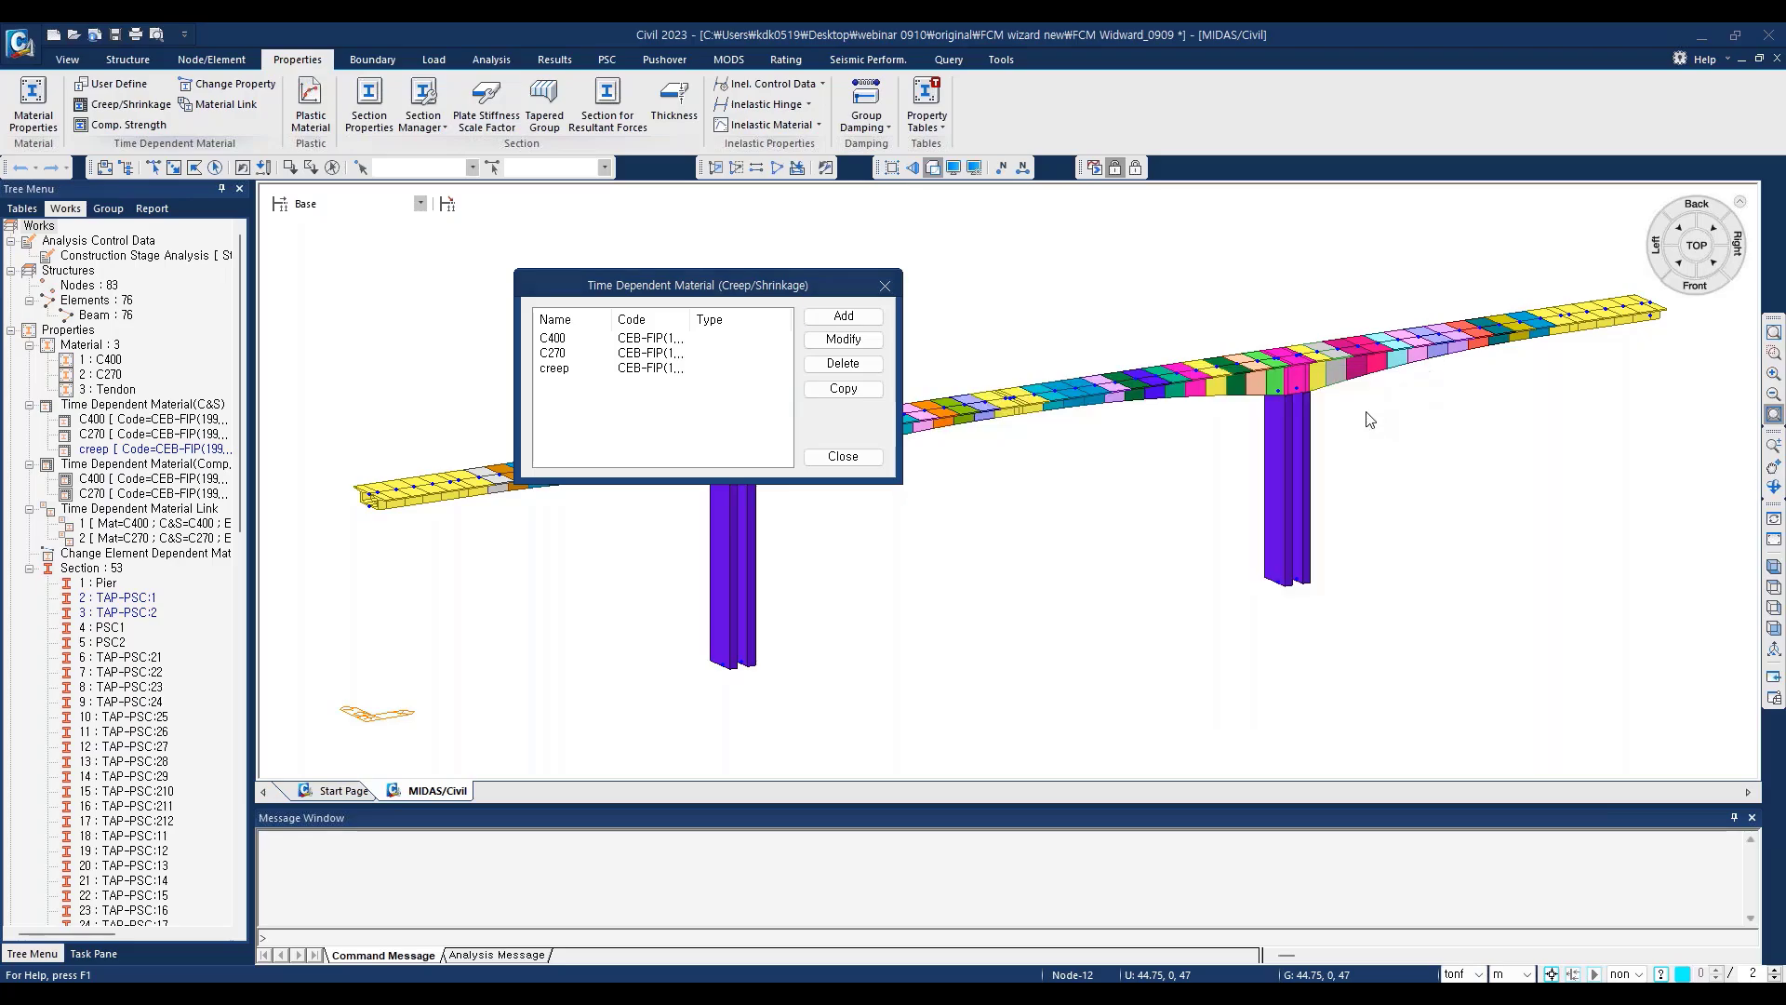
Step: Examine the creep coefficient and shrinkage strain curves of time-dependent material C400, leaving its definition unedited
{"action": "left_click", "coordinate": [556, 369]}
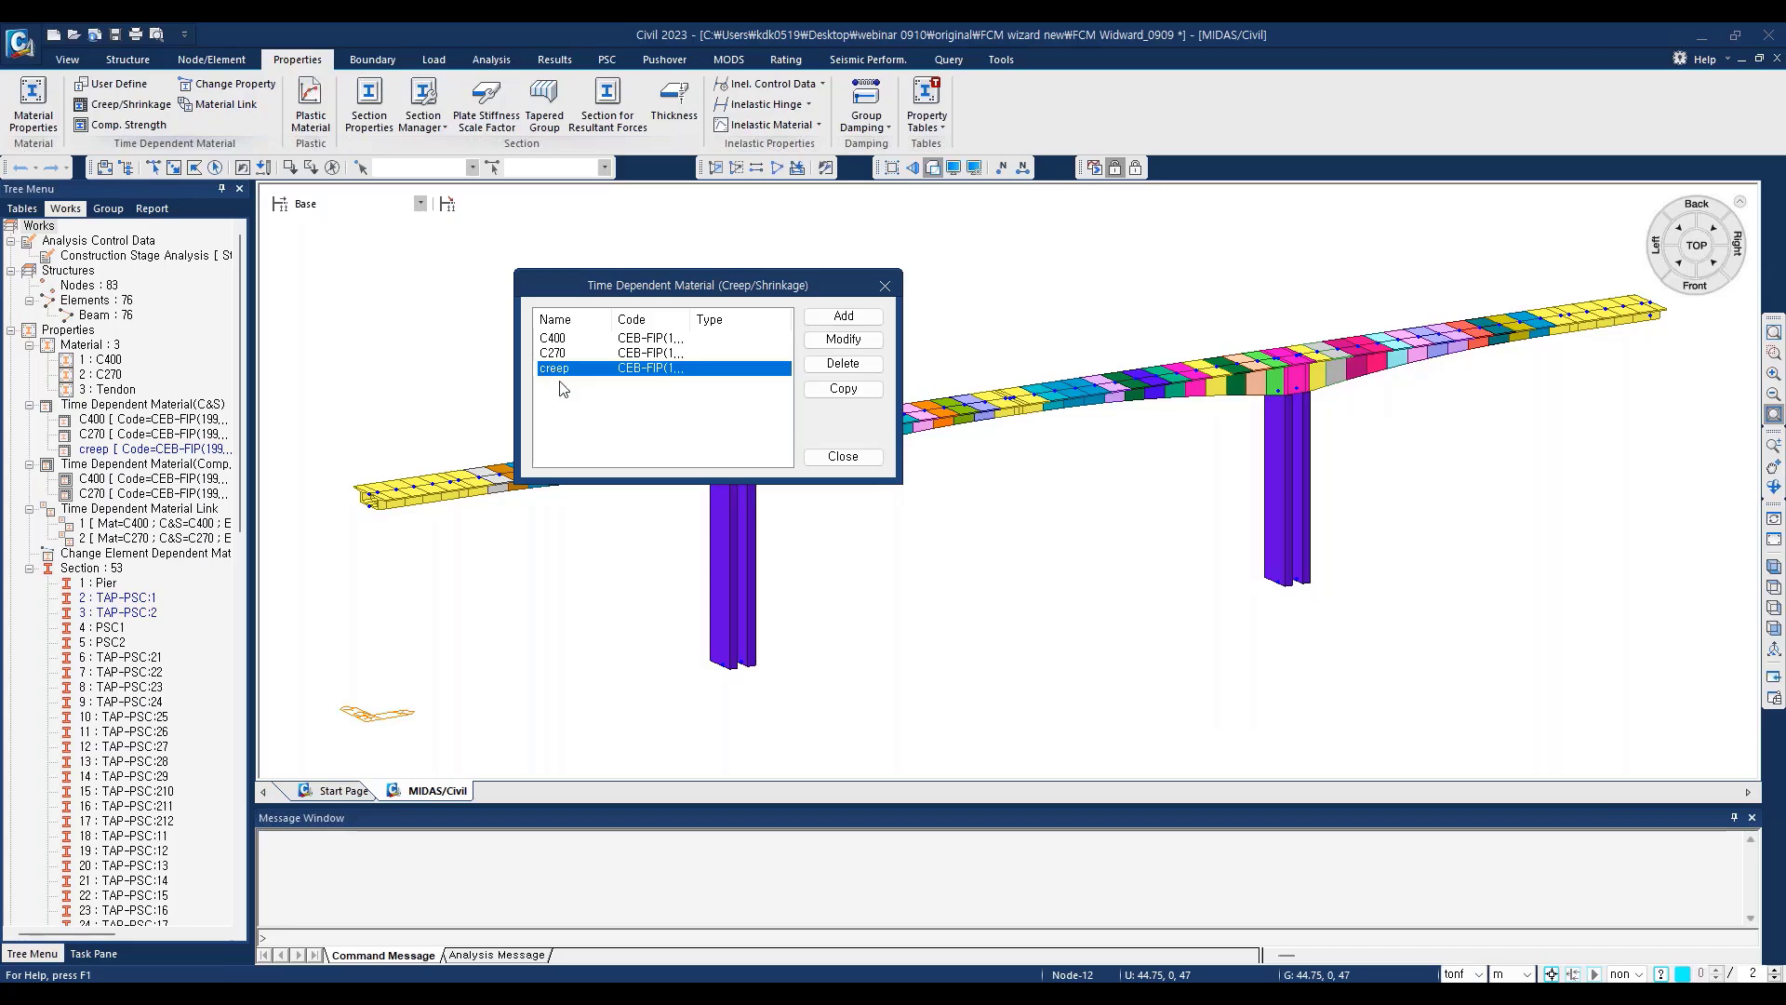
{"action": "left_click", "coordinate": [563, 339]}
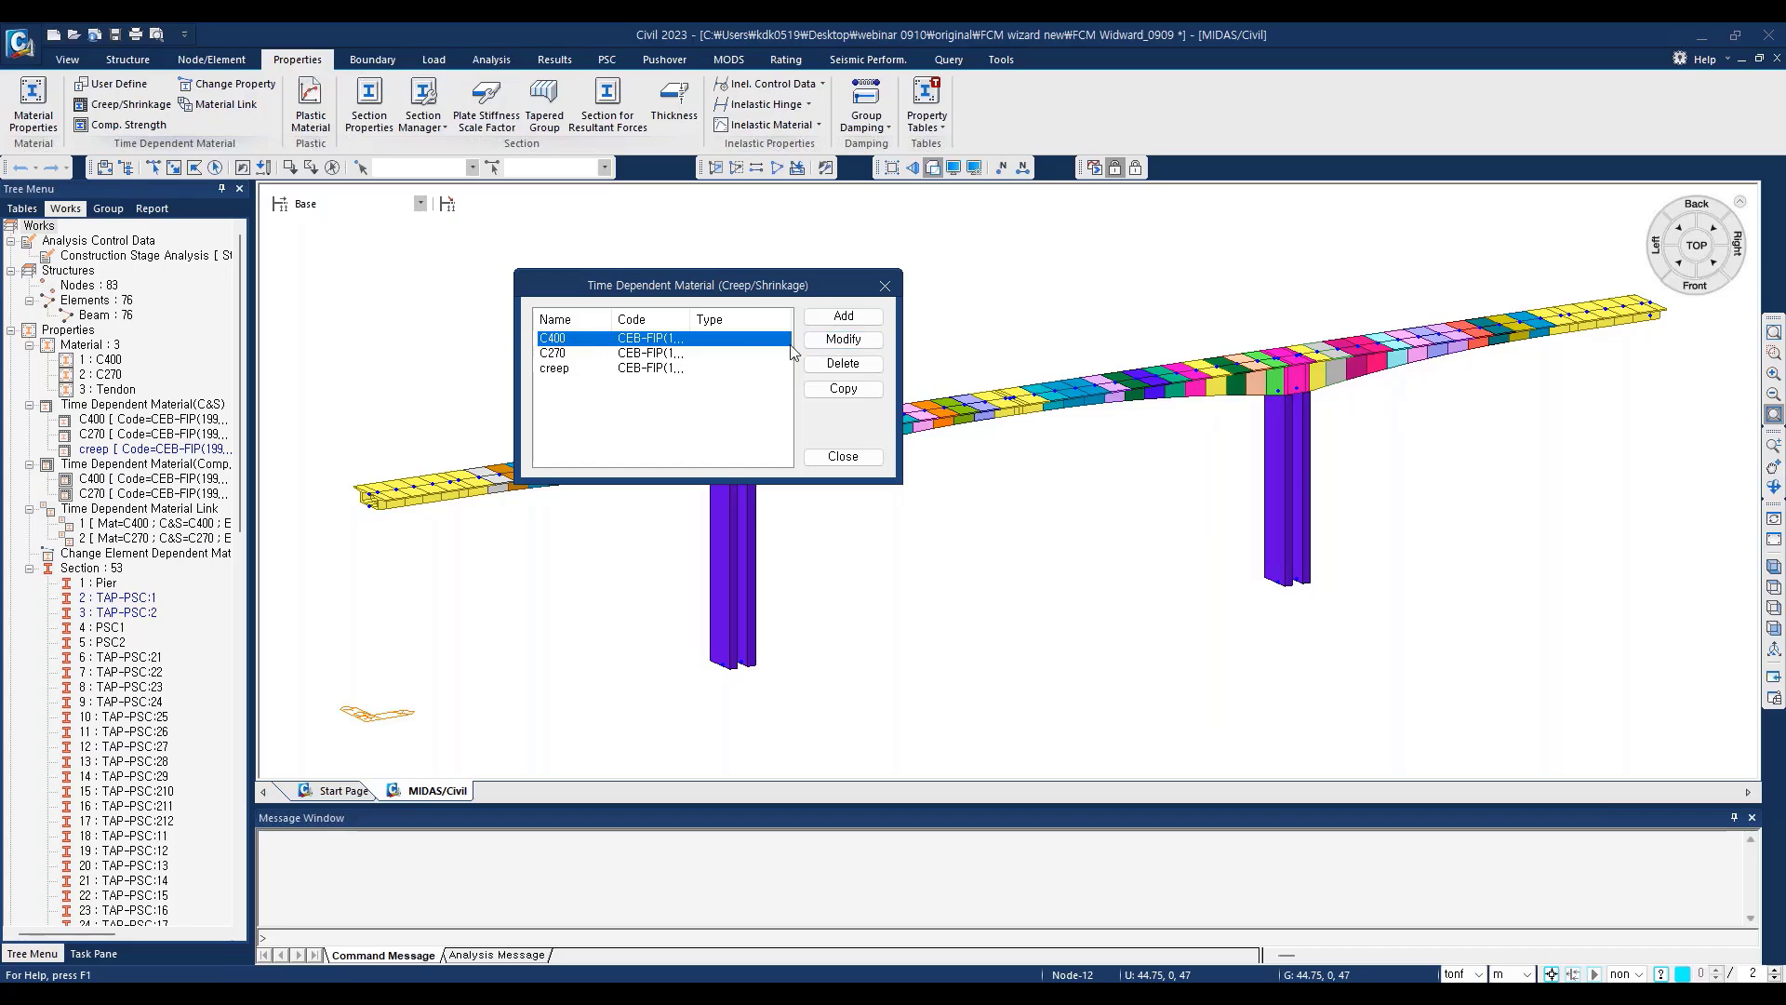
{"action": "left_click", "coordinate": [828, 344]}
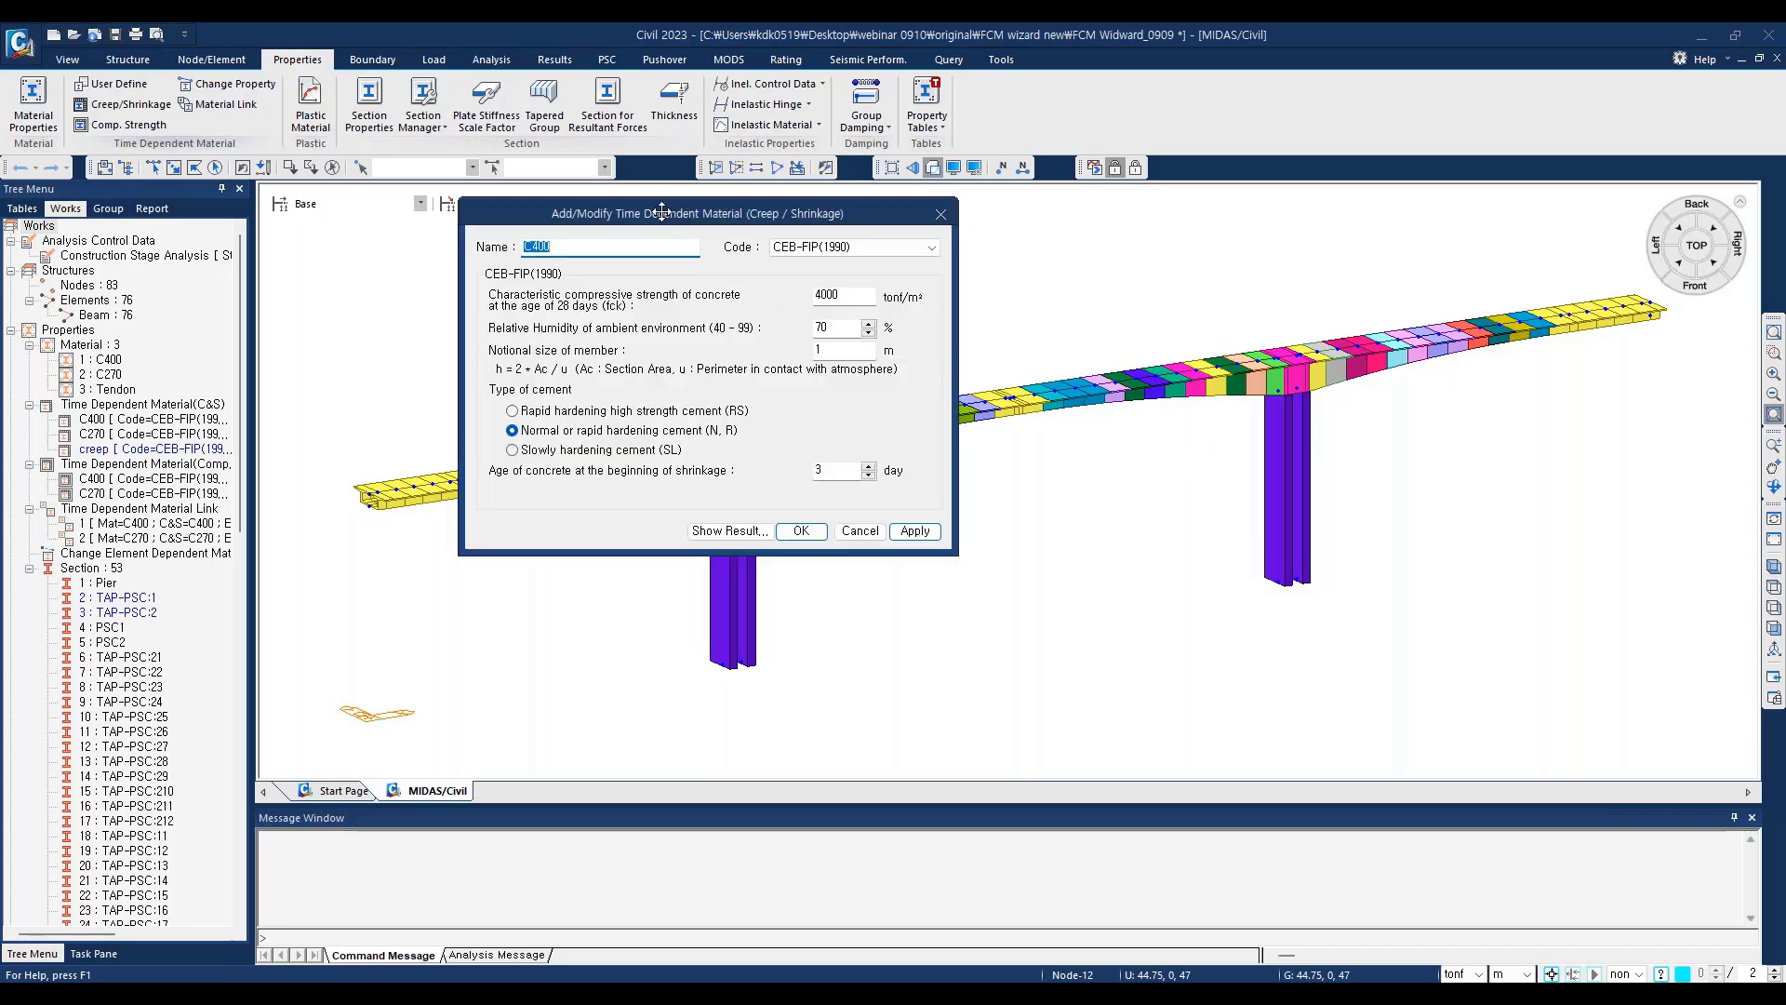
{"action": "left_click_drag", "start_coordinate": [661, 213], "coordinate": [1113, 291]}
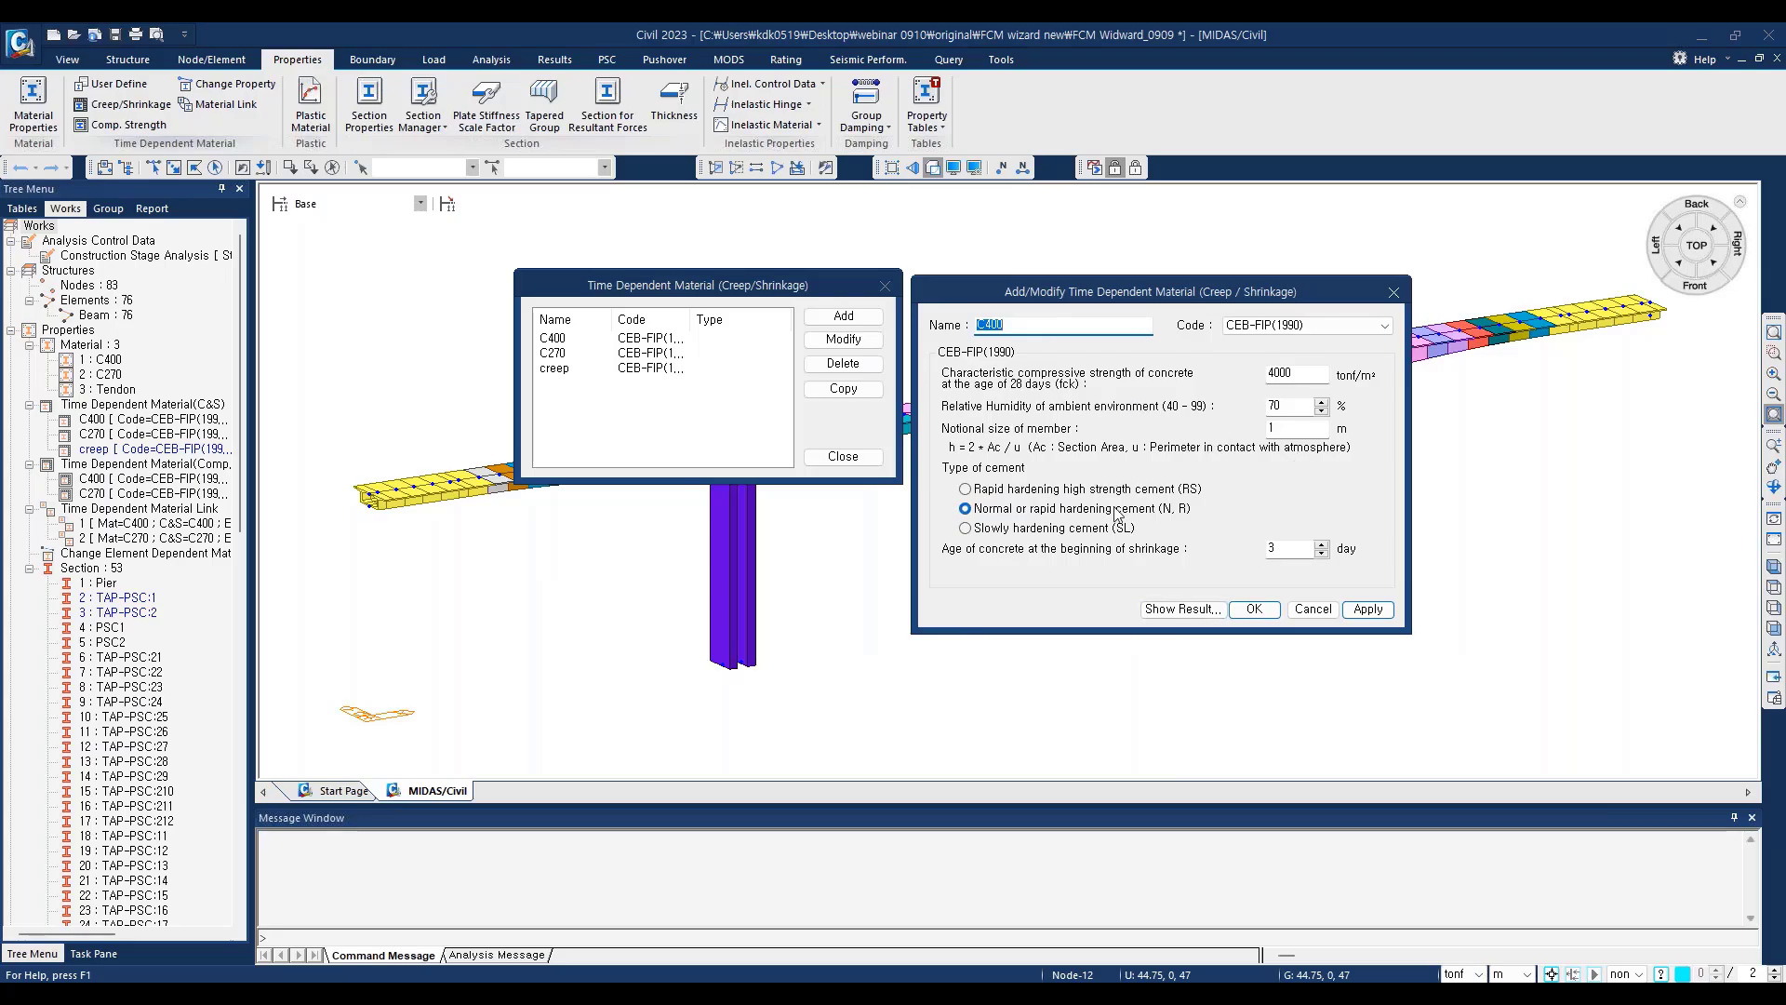
{"action": "left_click", "coordinate": [1183, 609]}
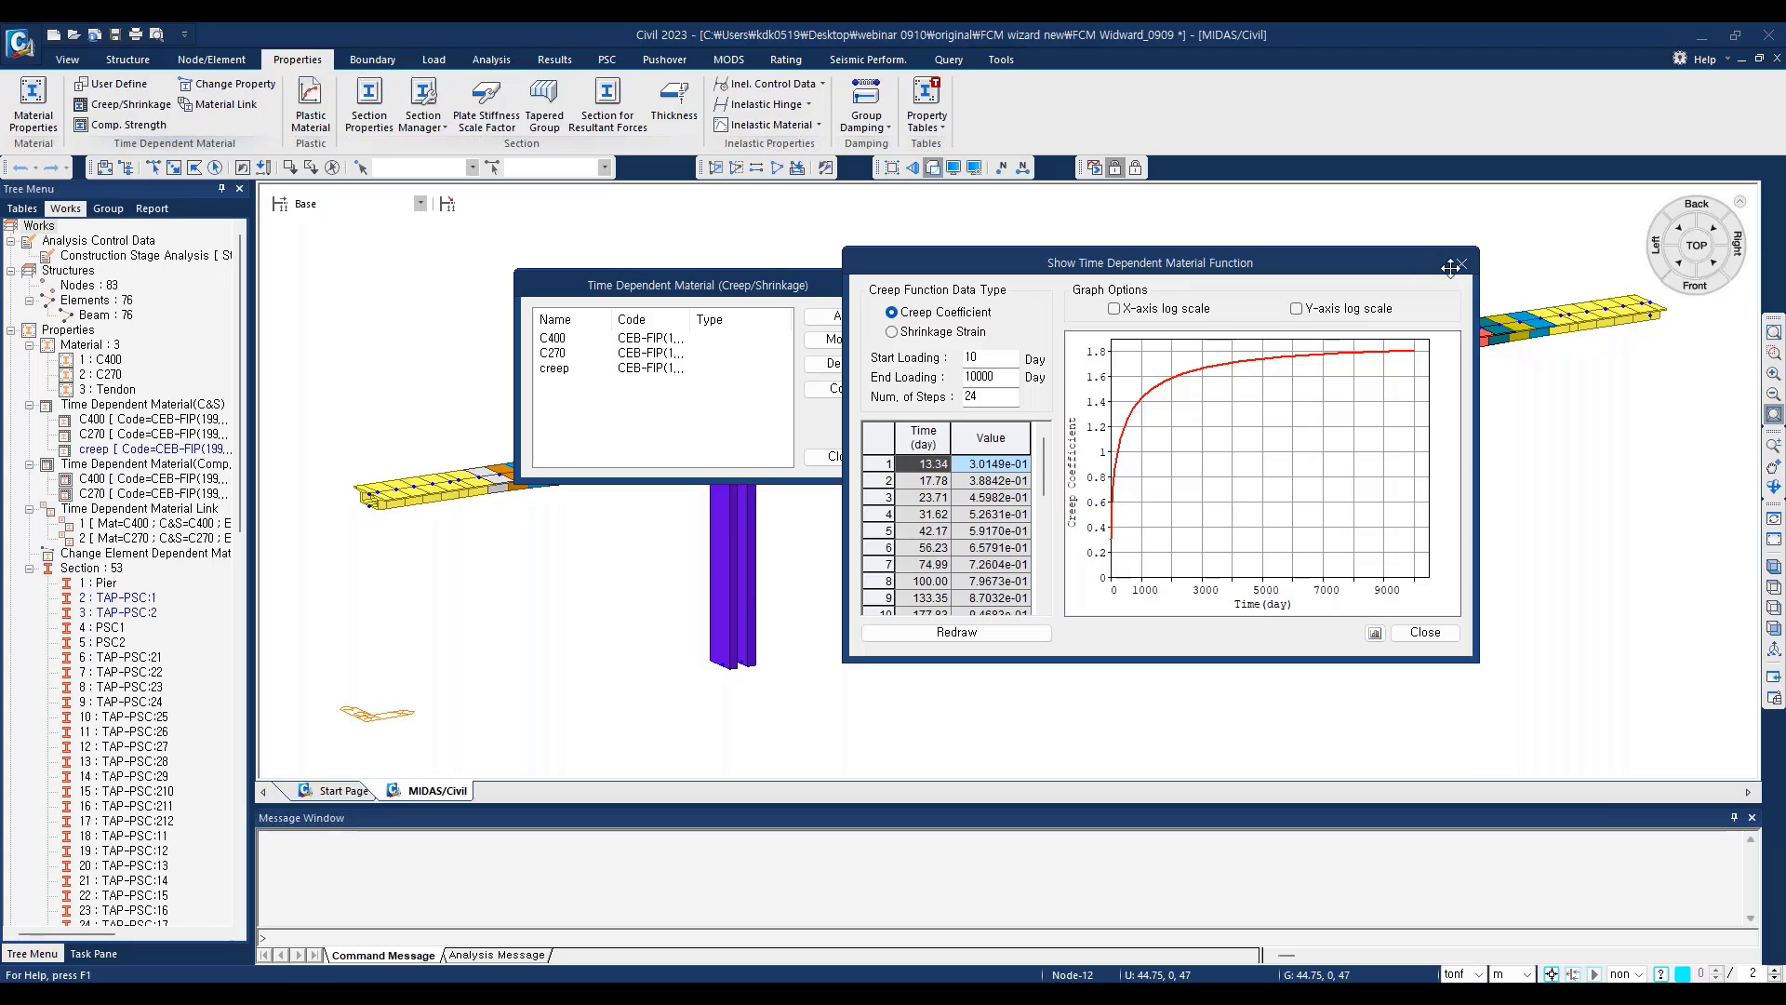
{"action": "left_click", "coordinate": [893, 332]}
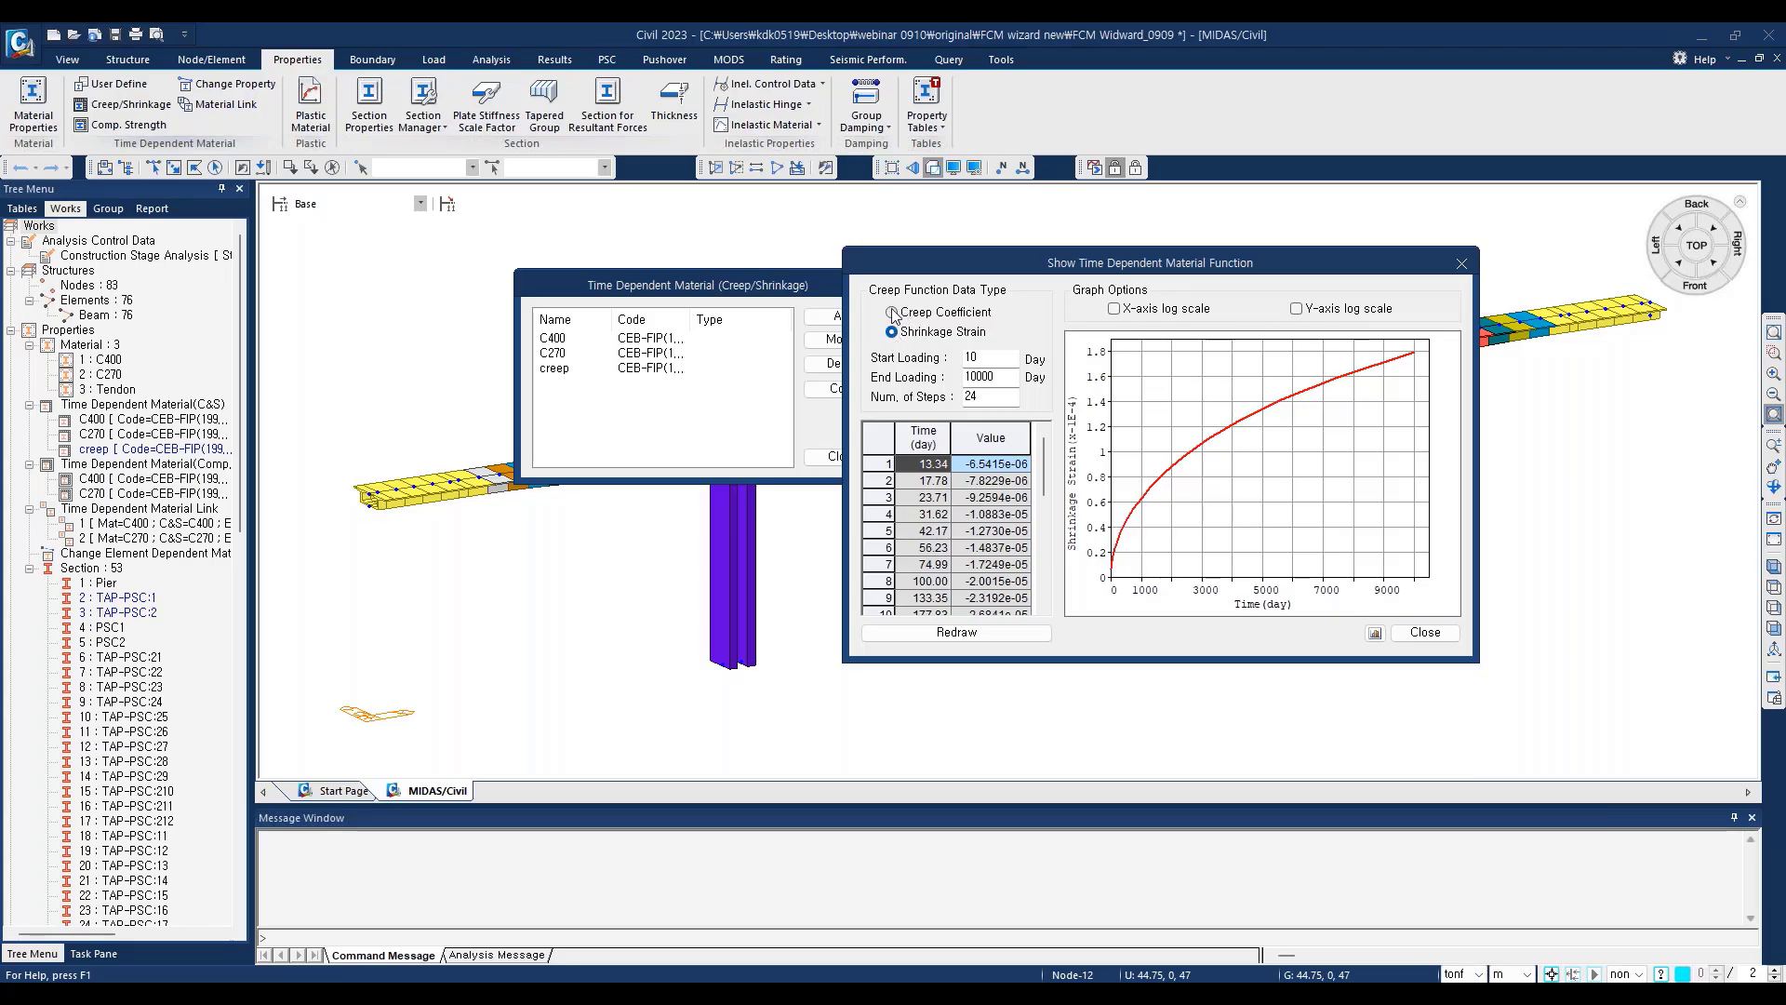
{"action": "left_click", "coordinate": [892, 312]}
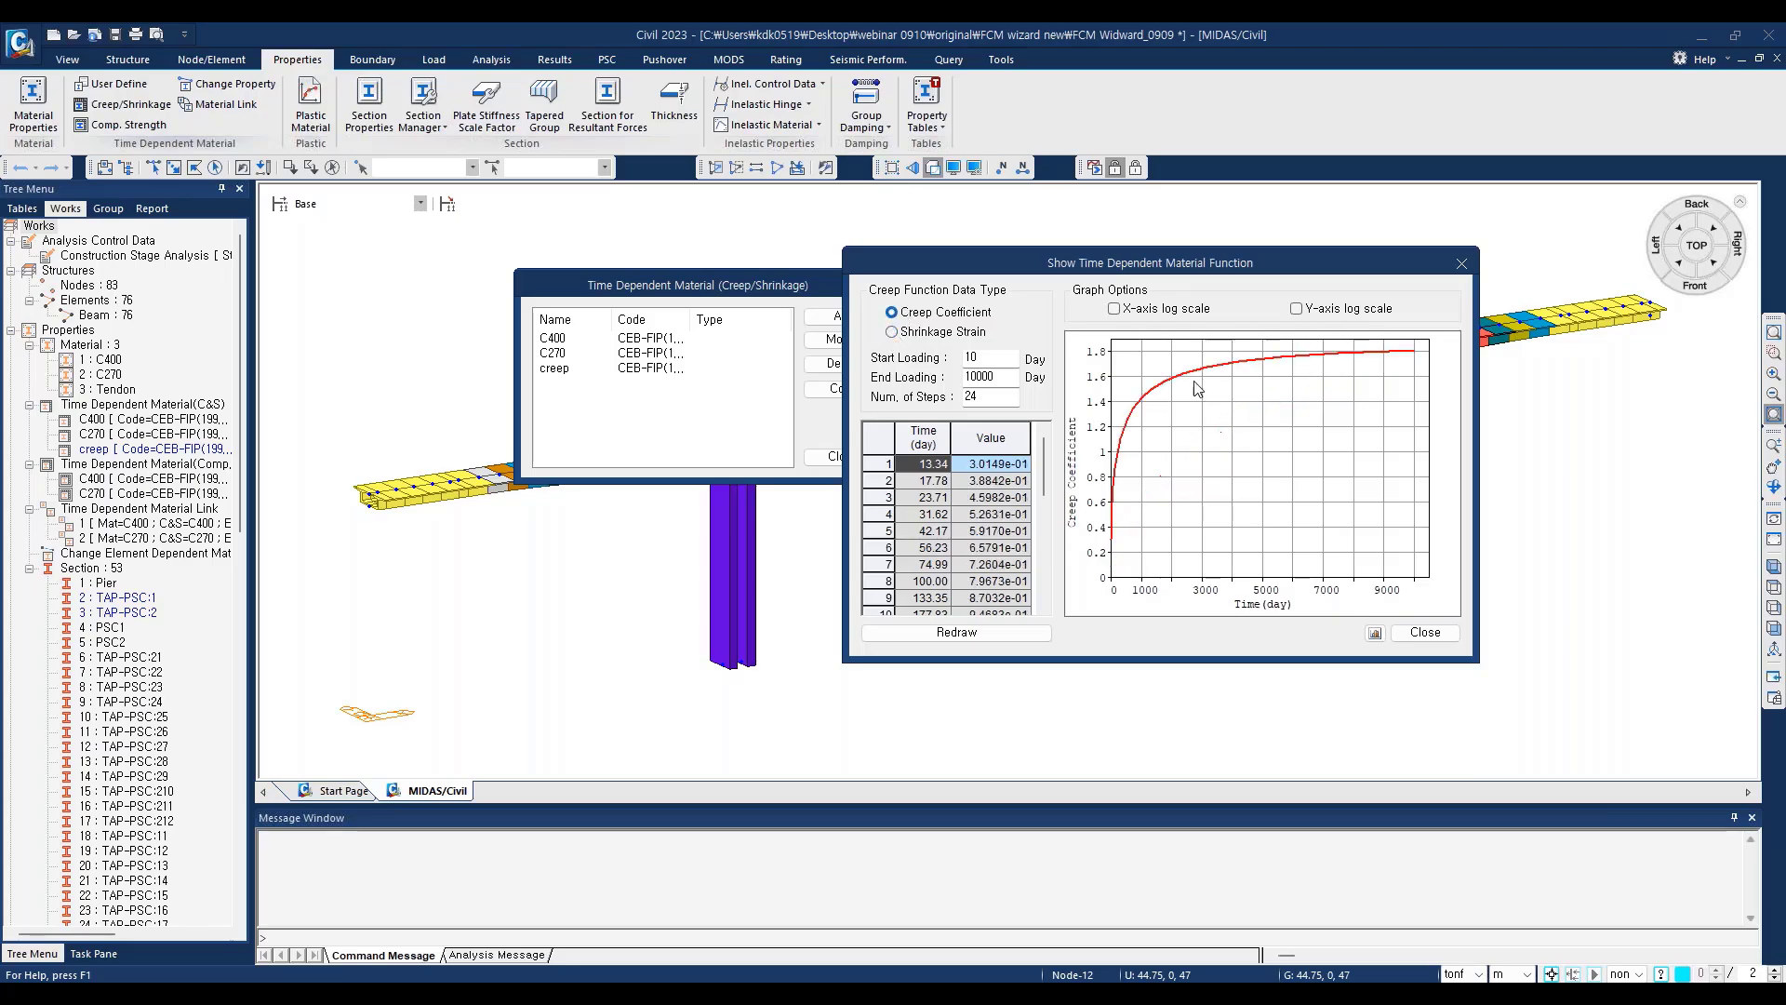
{"action": "left_click", "coordinate": [1462, 267]}
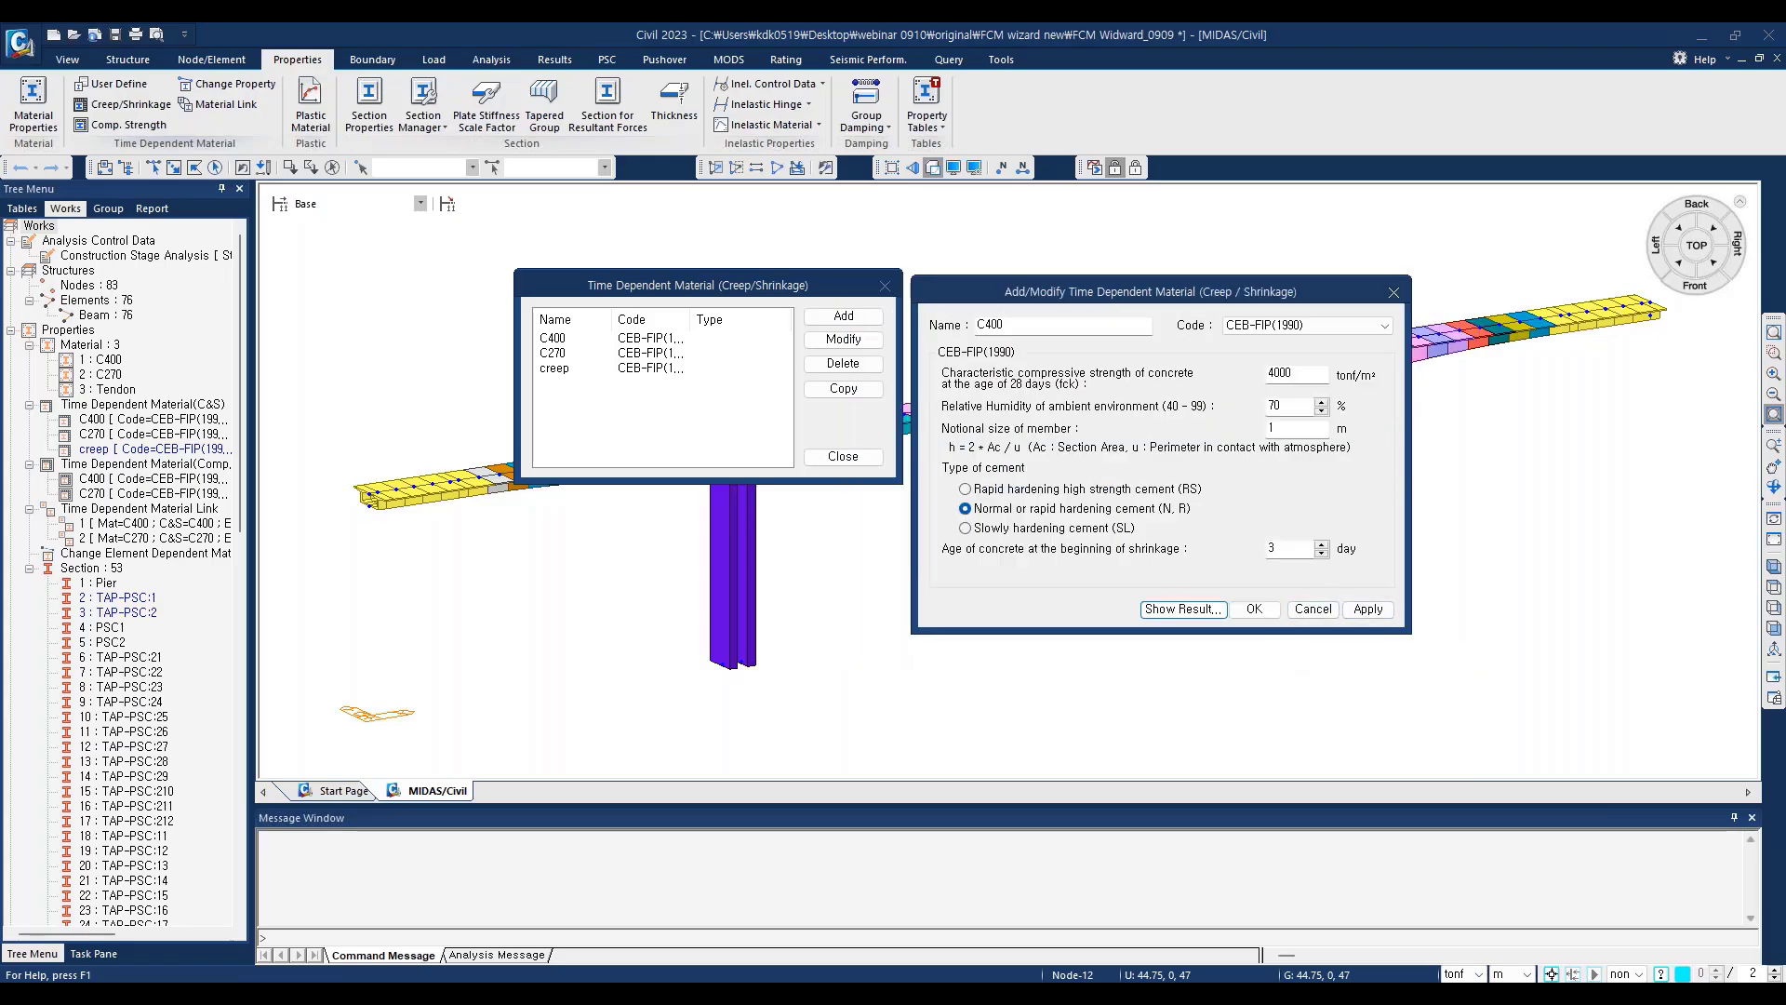
{"action": "left_click", "coordinate": [1394, 293]}
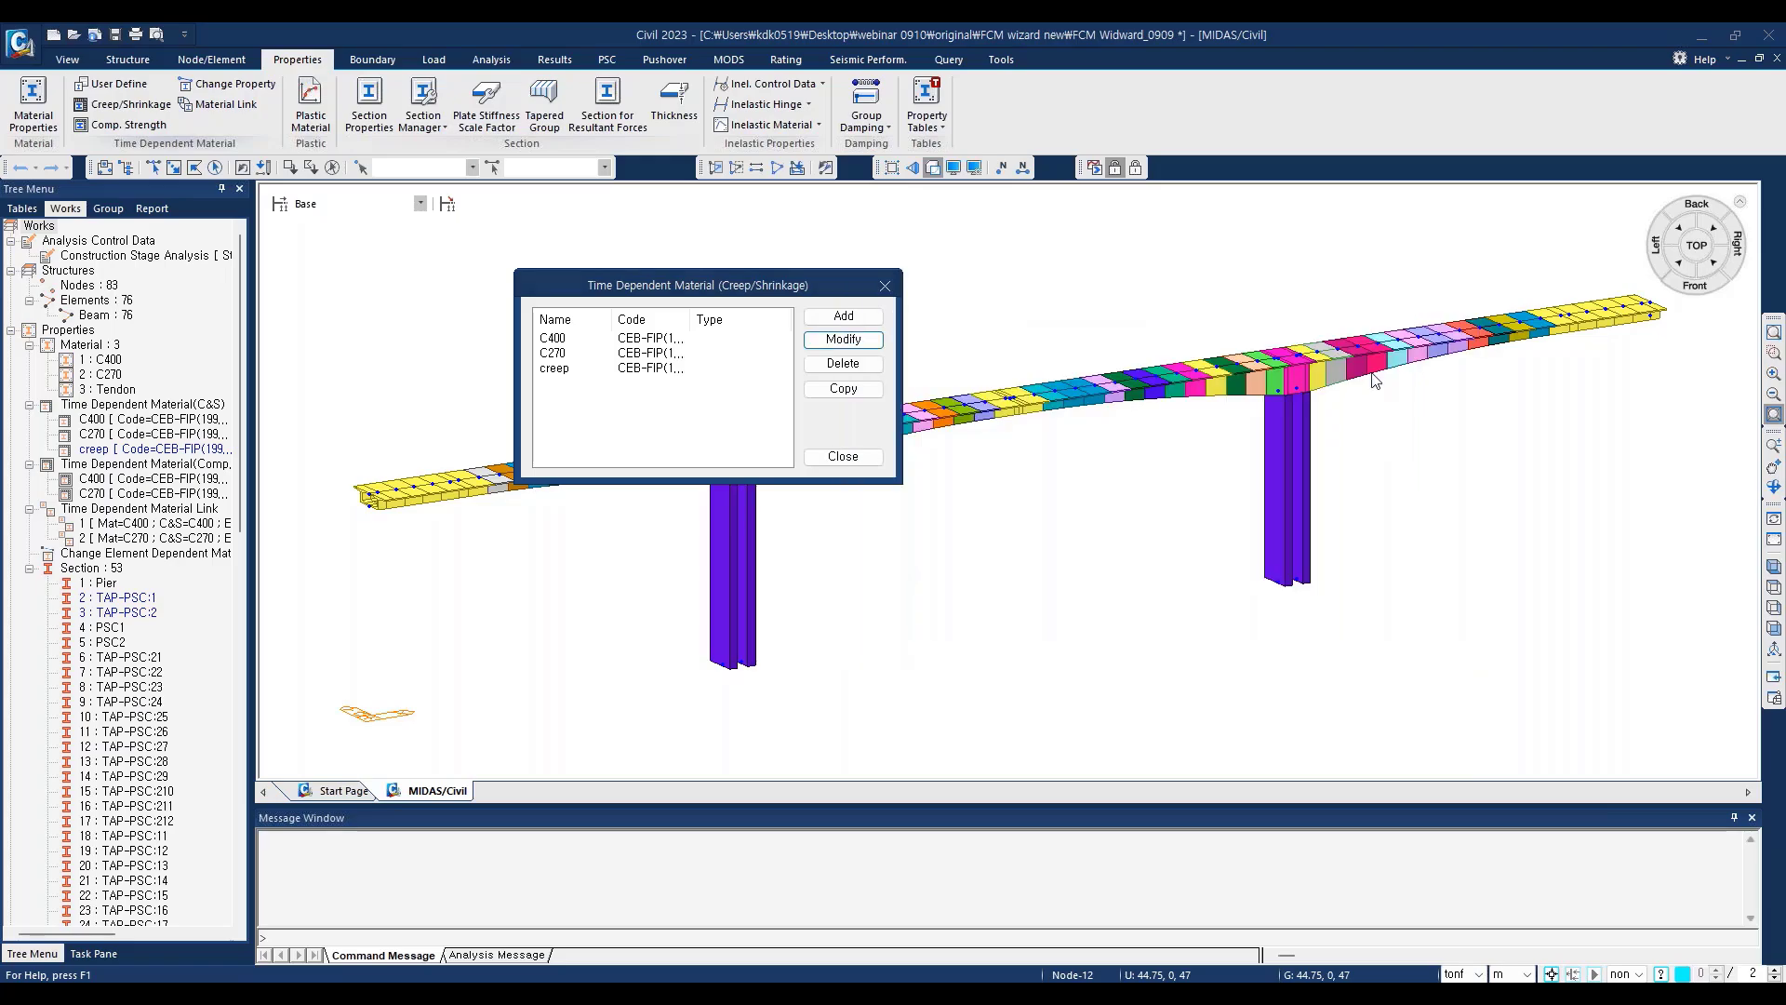
Step: Delete the creep material from the creep/shrinkage time-dependent materials and close the material list
{"action": "left_click", "coordinate": [561, 368]}
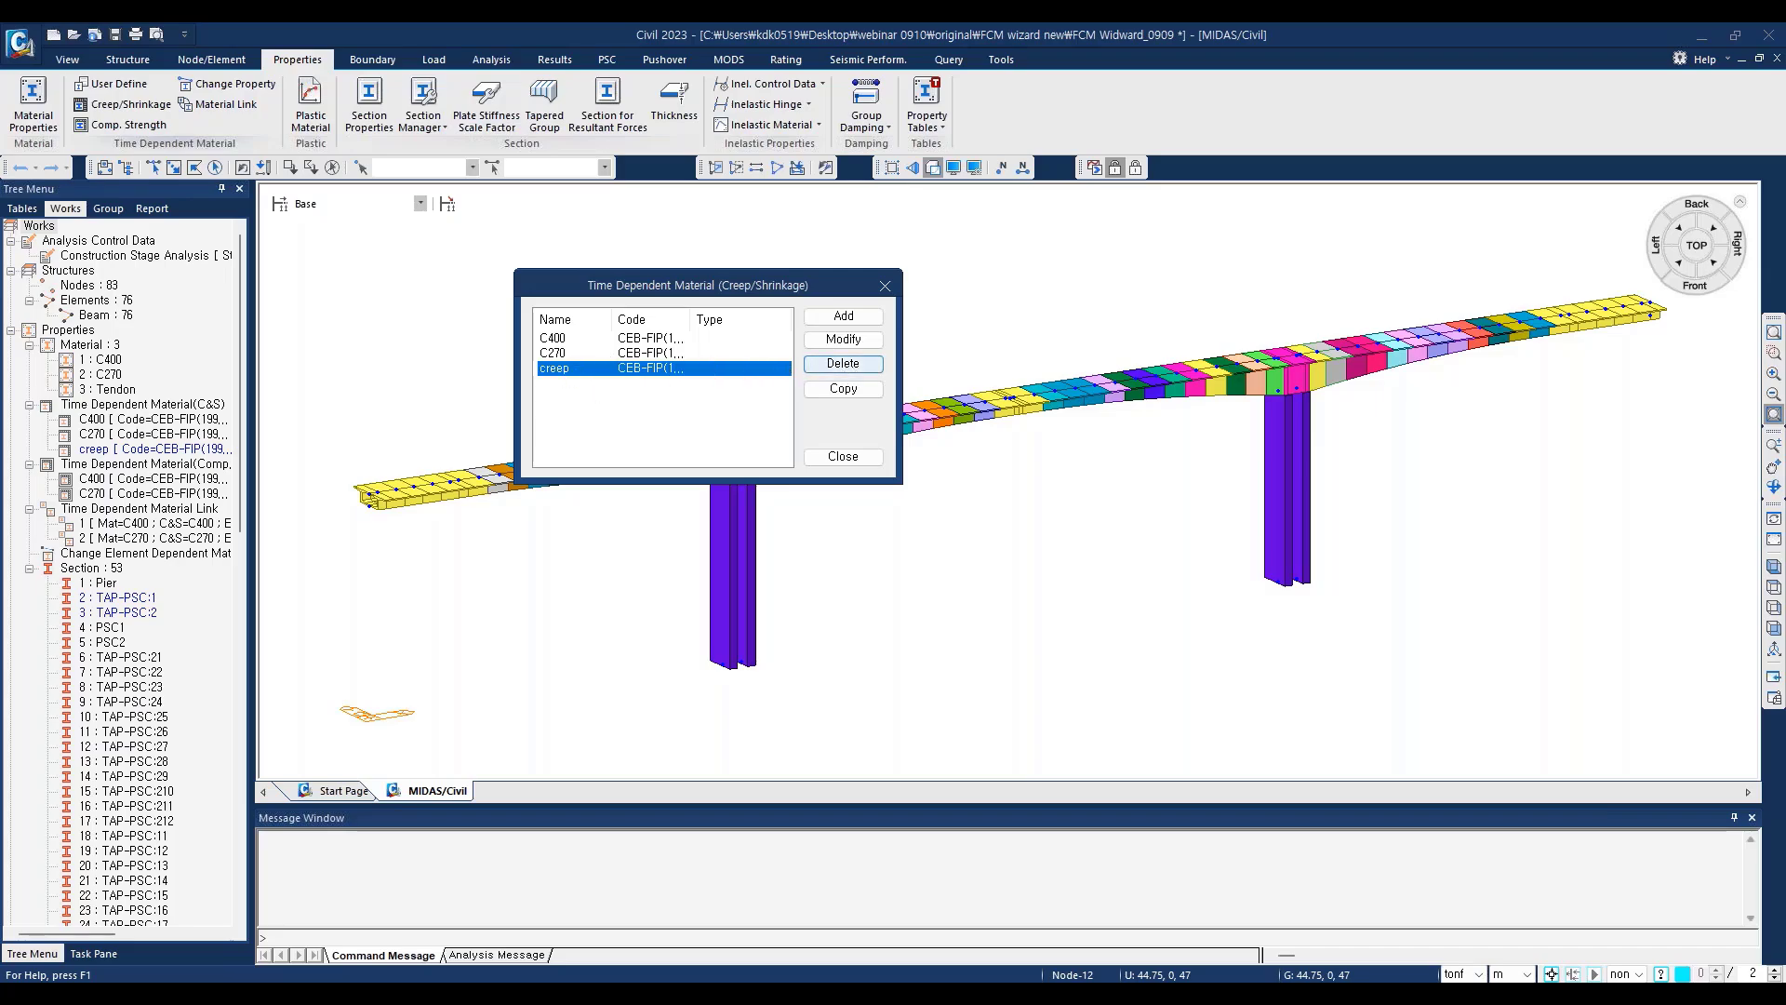
{"action": "left_click", "coordinate": [842, 364]}
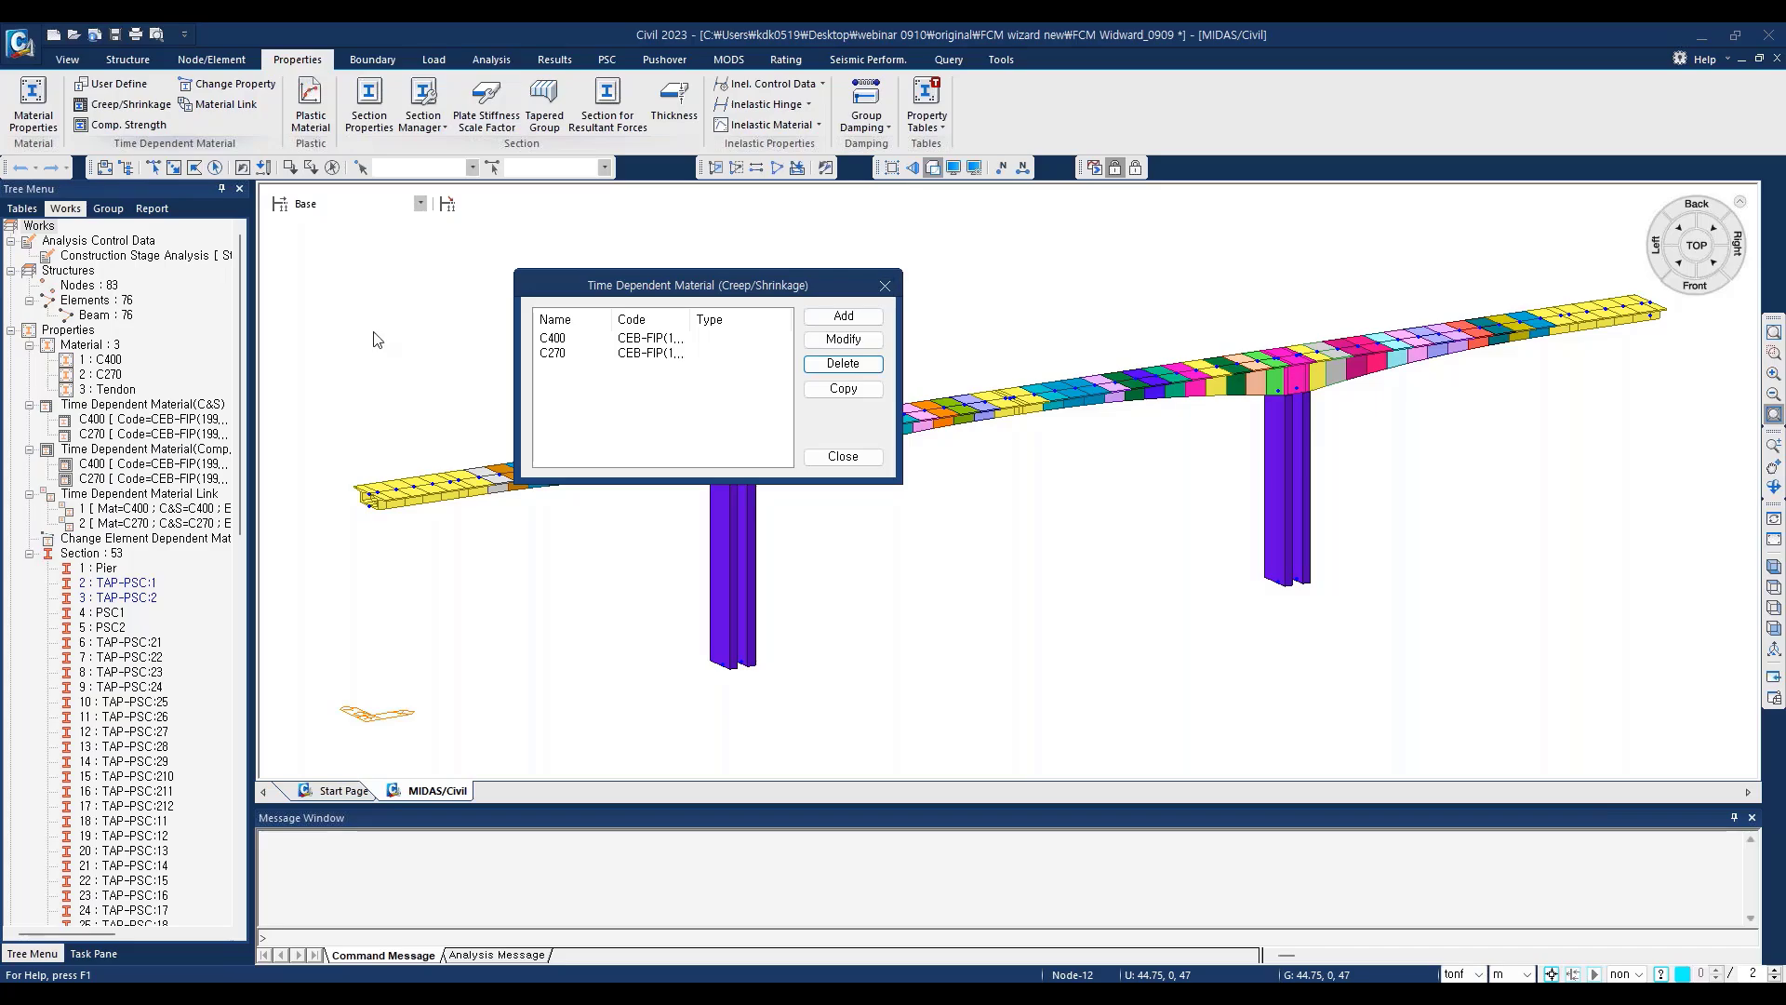
{"action": "left_click", "coordinate": [556, 354]}
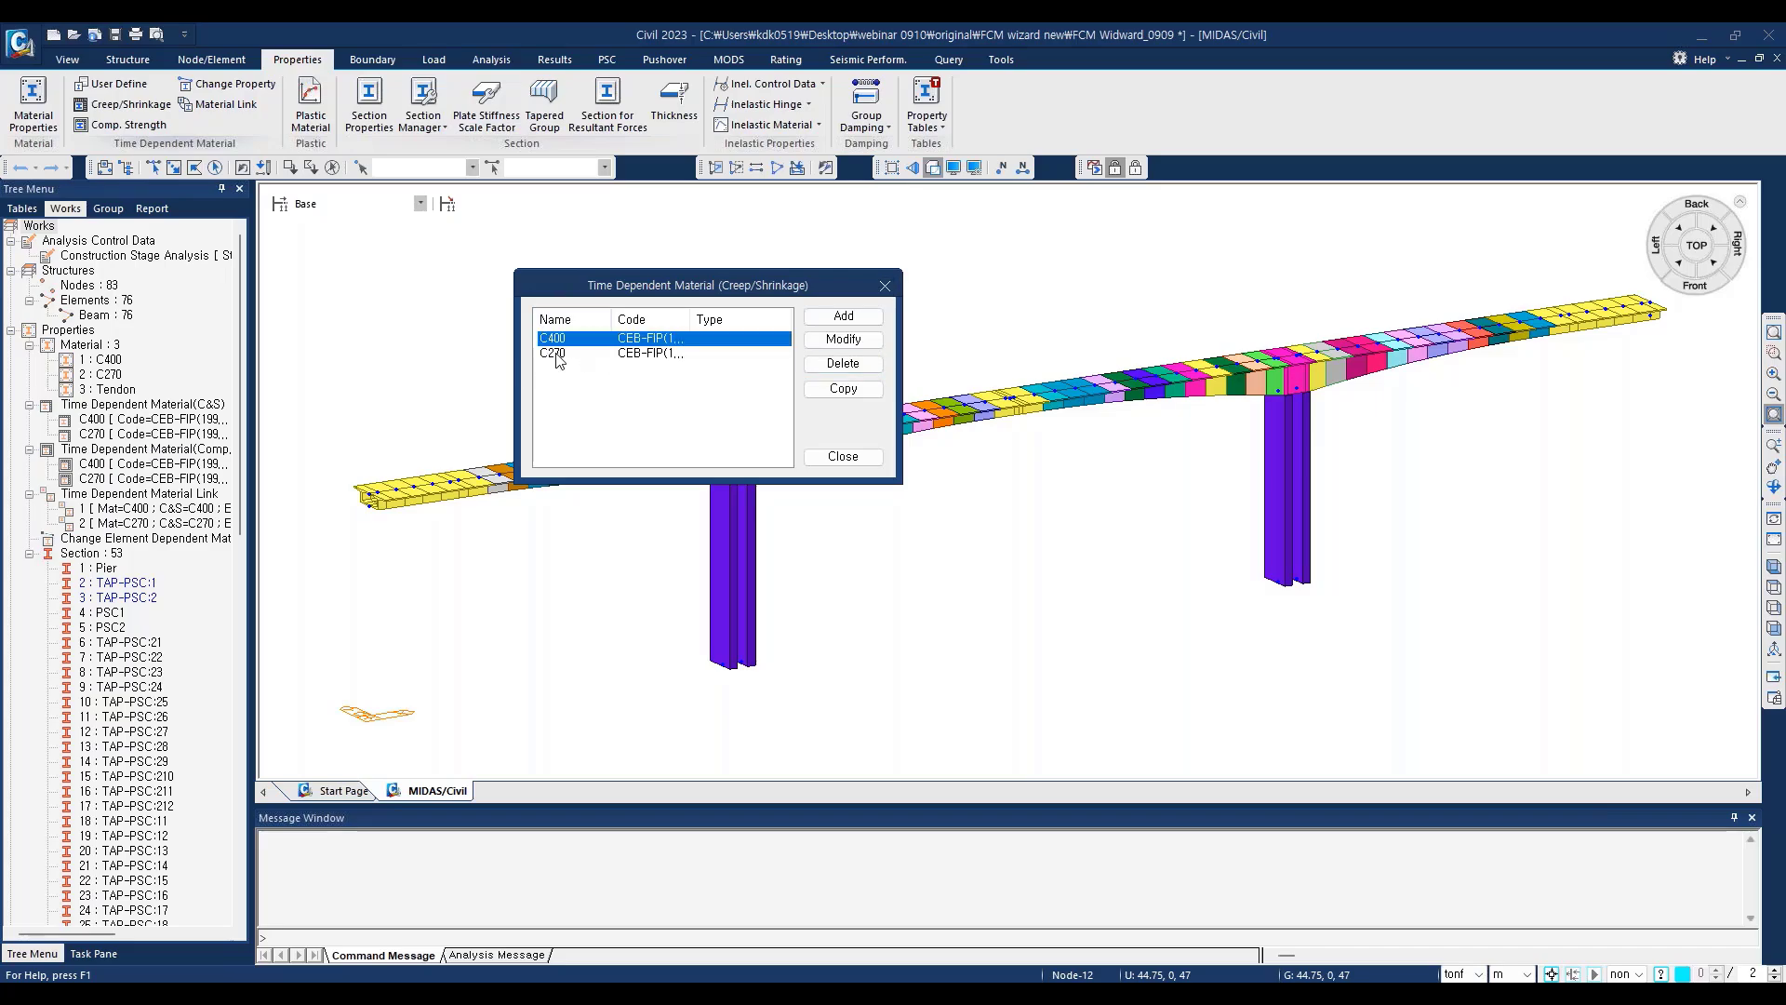
{"action": "left_click", "coordinate": [885, 286]}
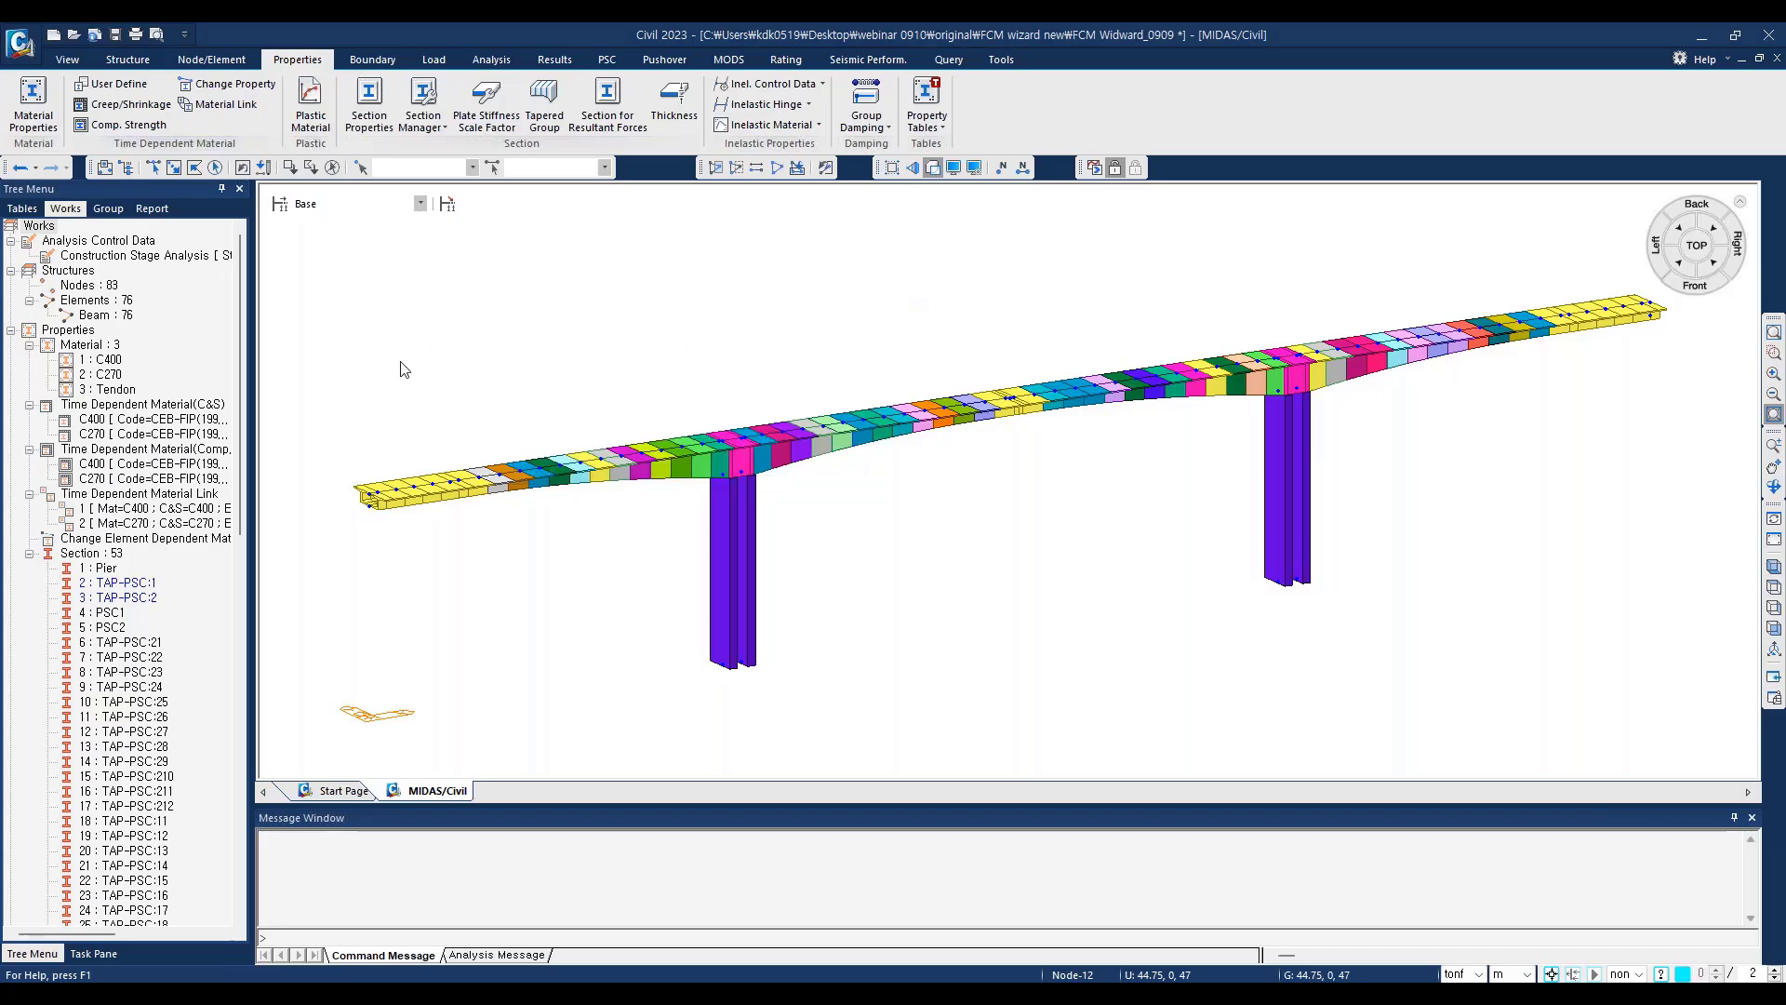
Step: Examine the compressive strength definition of time-dependent material C400, including its code, 28-day strength and strength curve, without editing it
{"action": "left_click", "coordinate": [132, 126]}
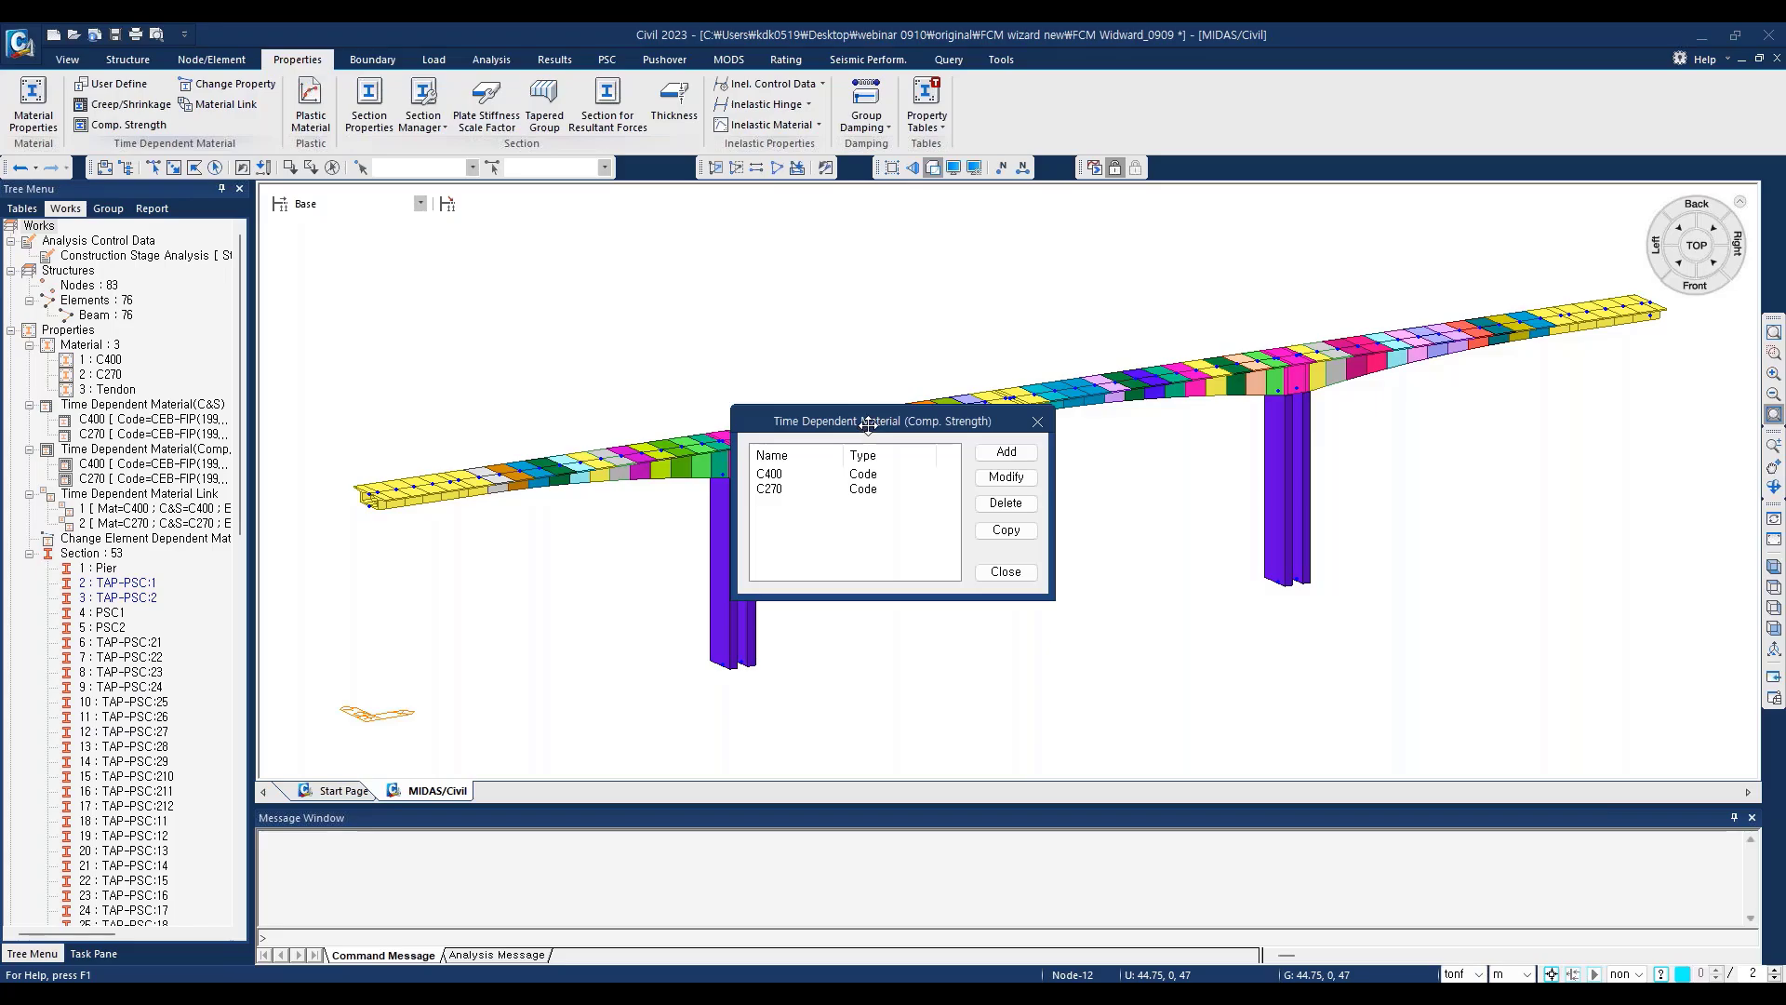
{"action": "left_click", "coordinate": [574, 351]}
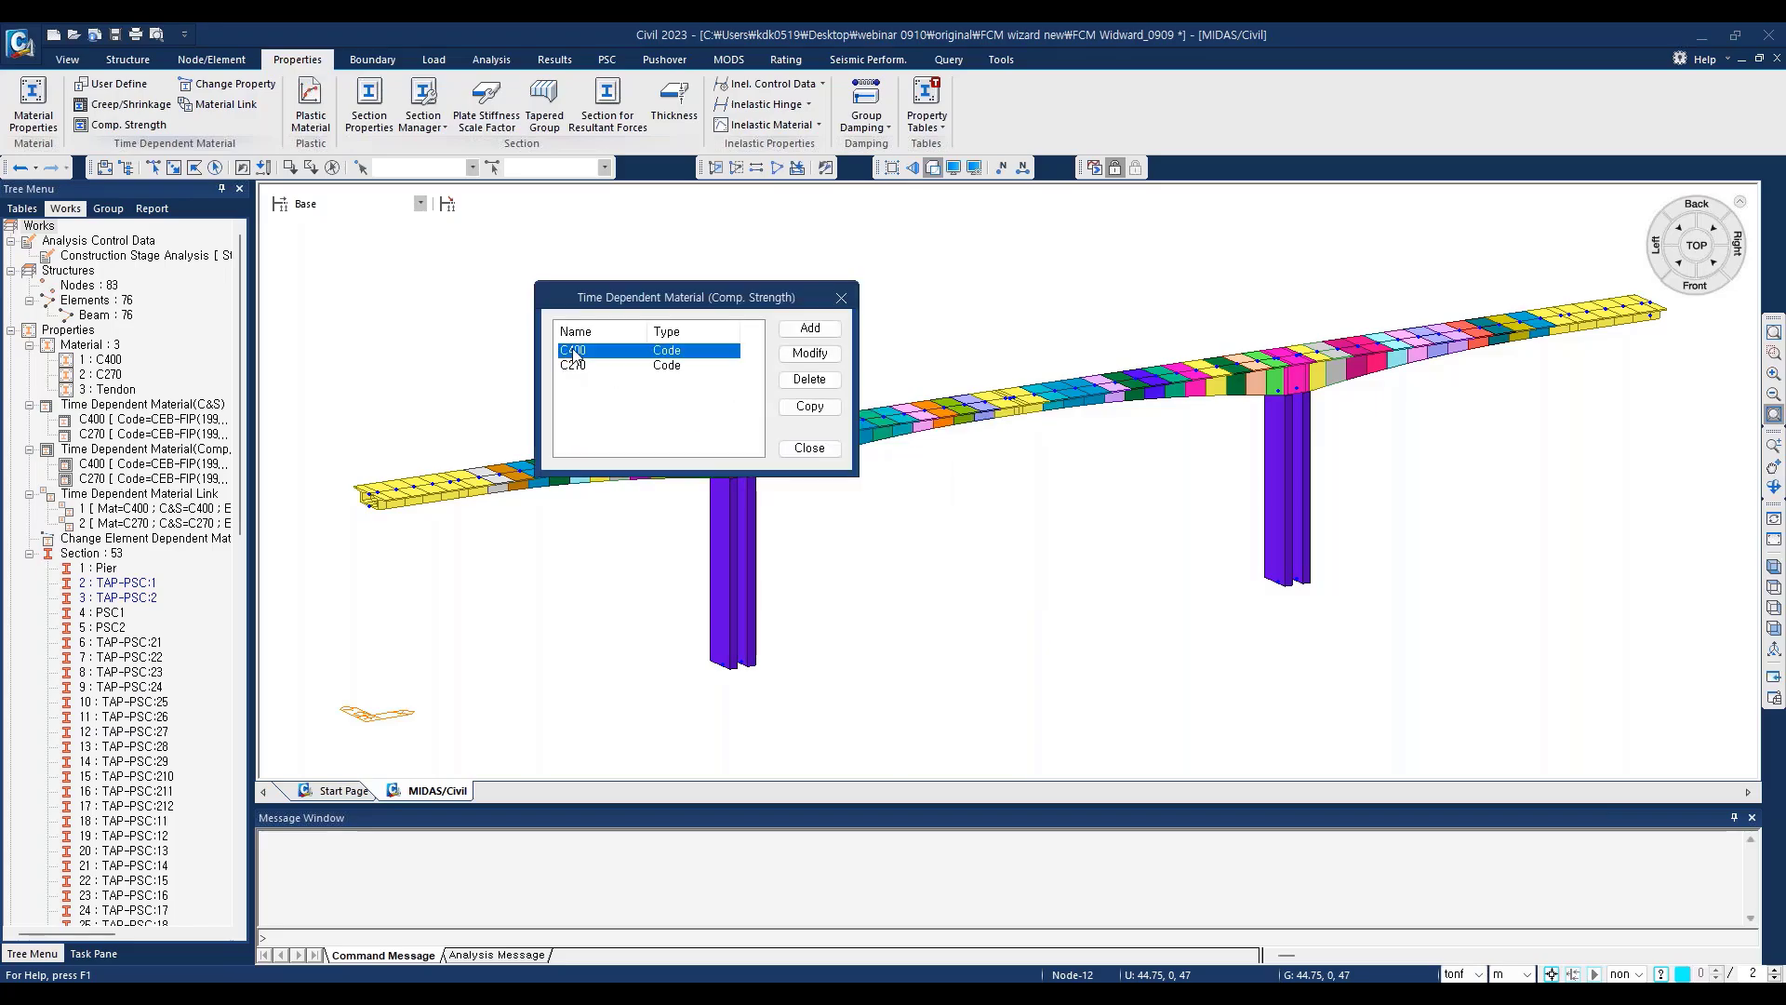
{"action": "left_click", "coordinate": [573, 368]}
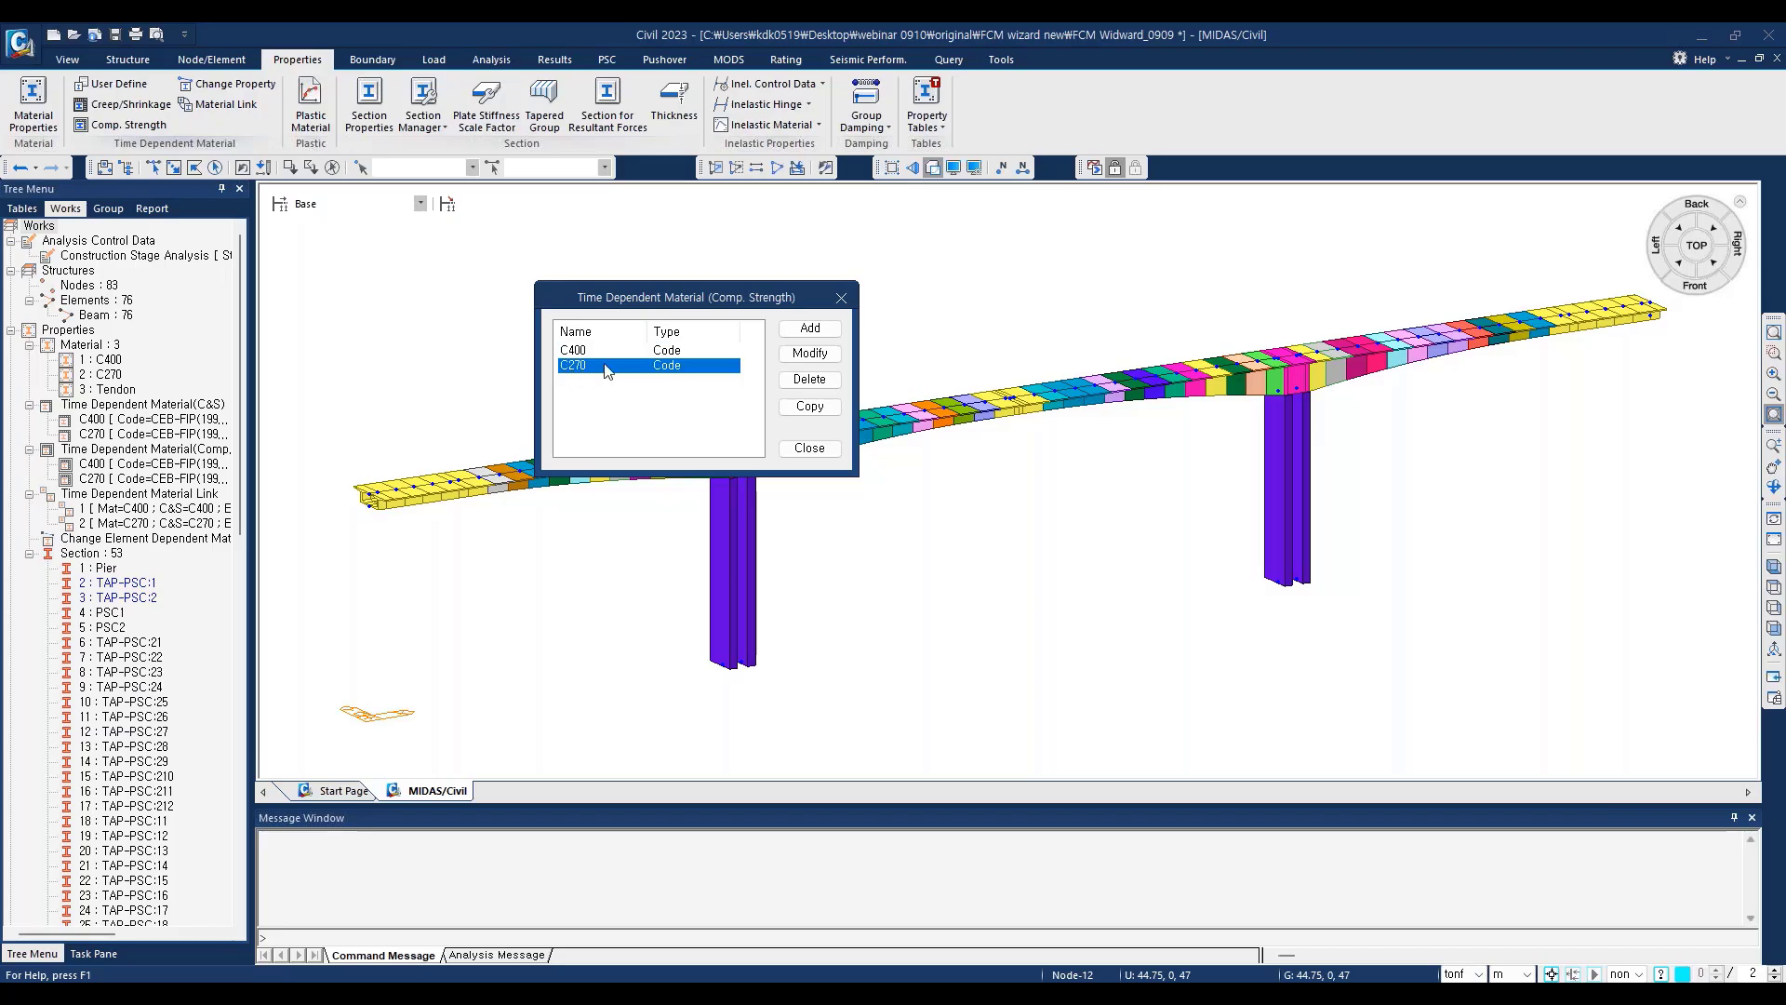
{"action": "left_click", "coordinate": [685, 351]}
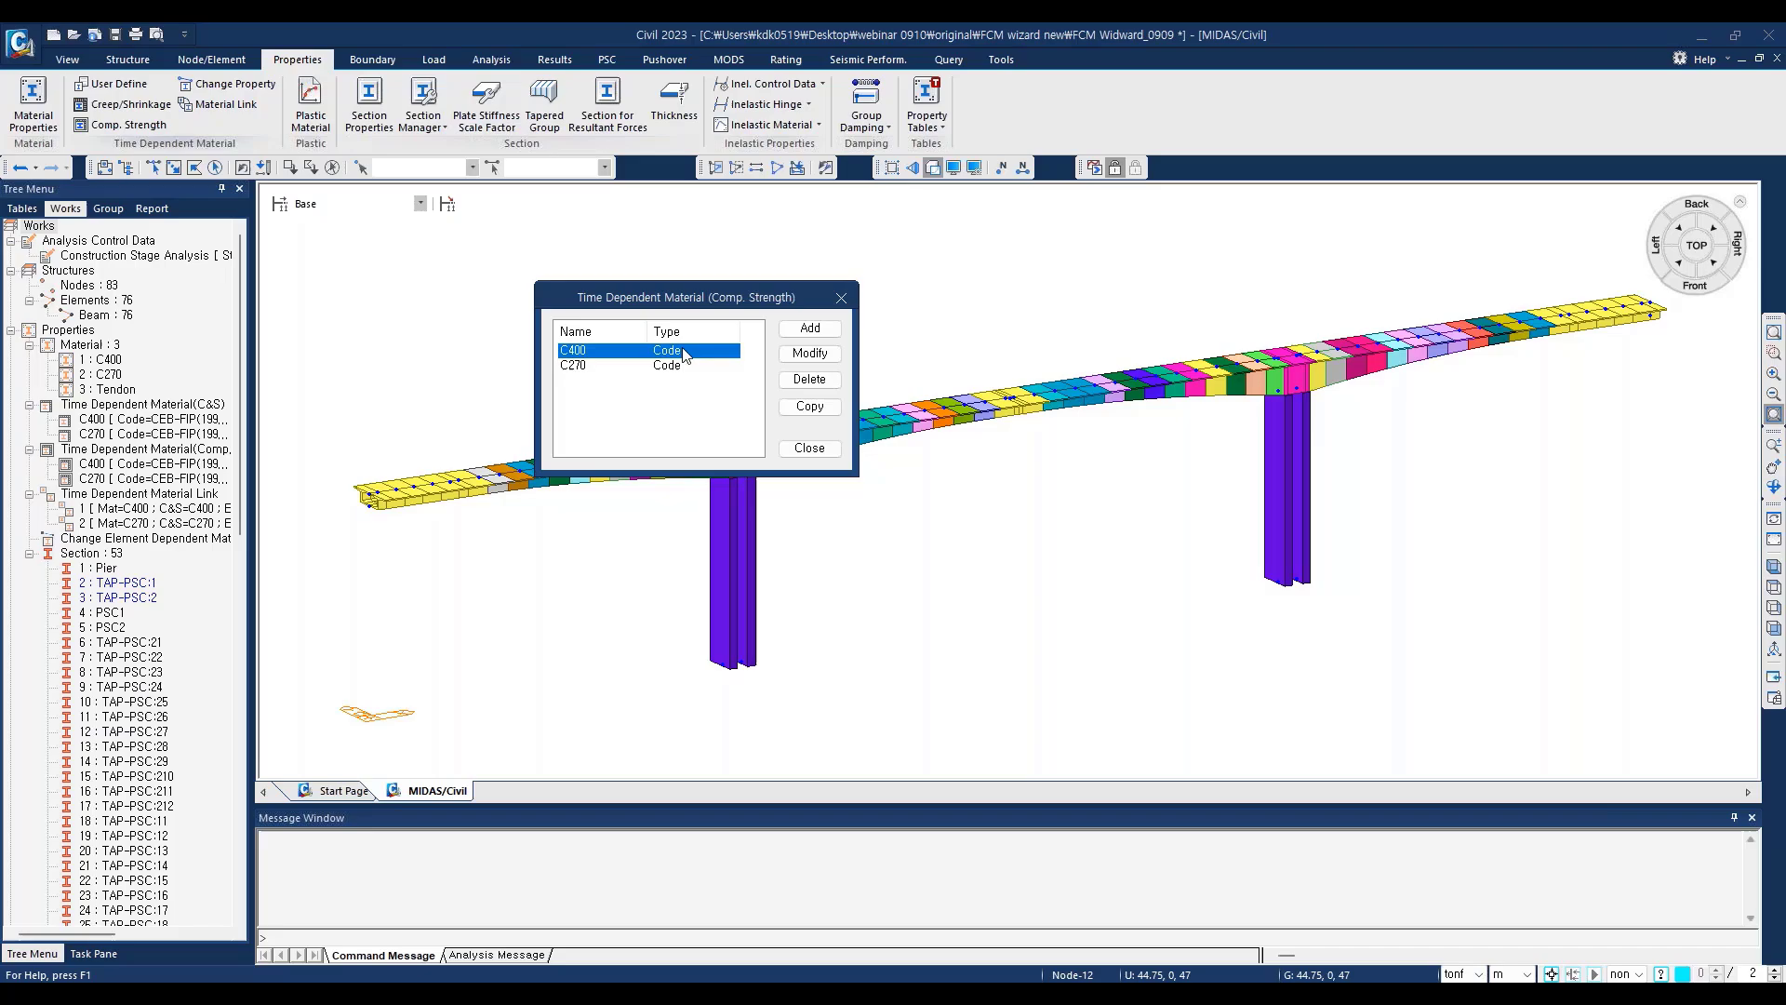
{"action": "left_click", "coordinate": [810, 355]}
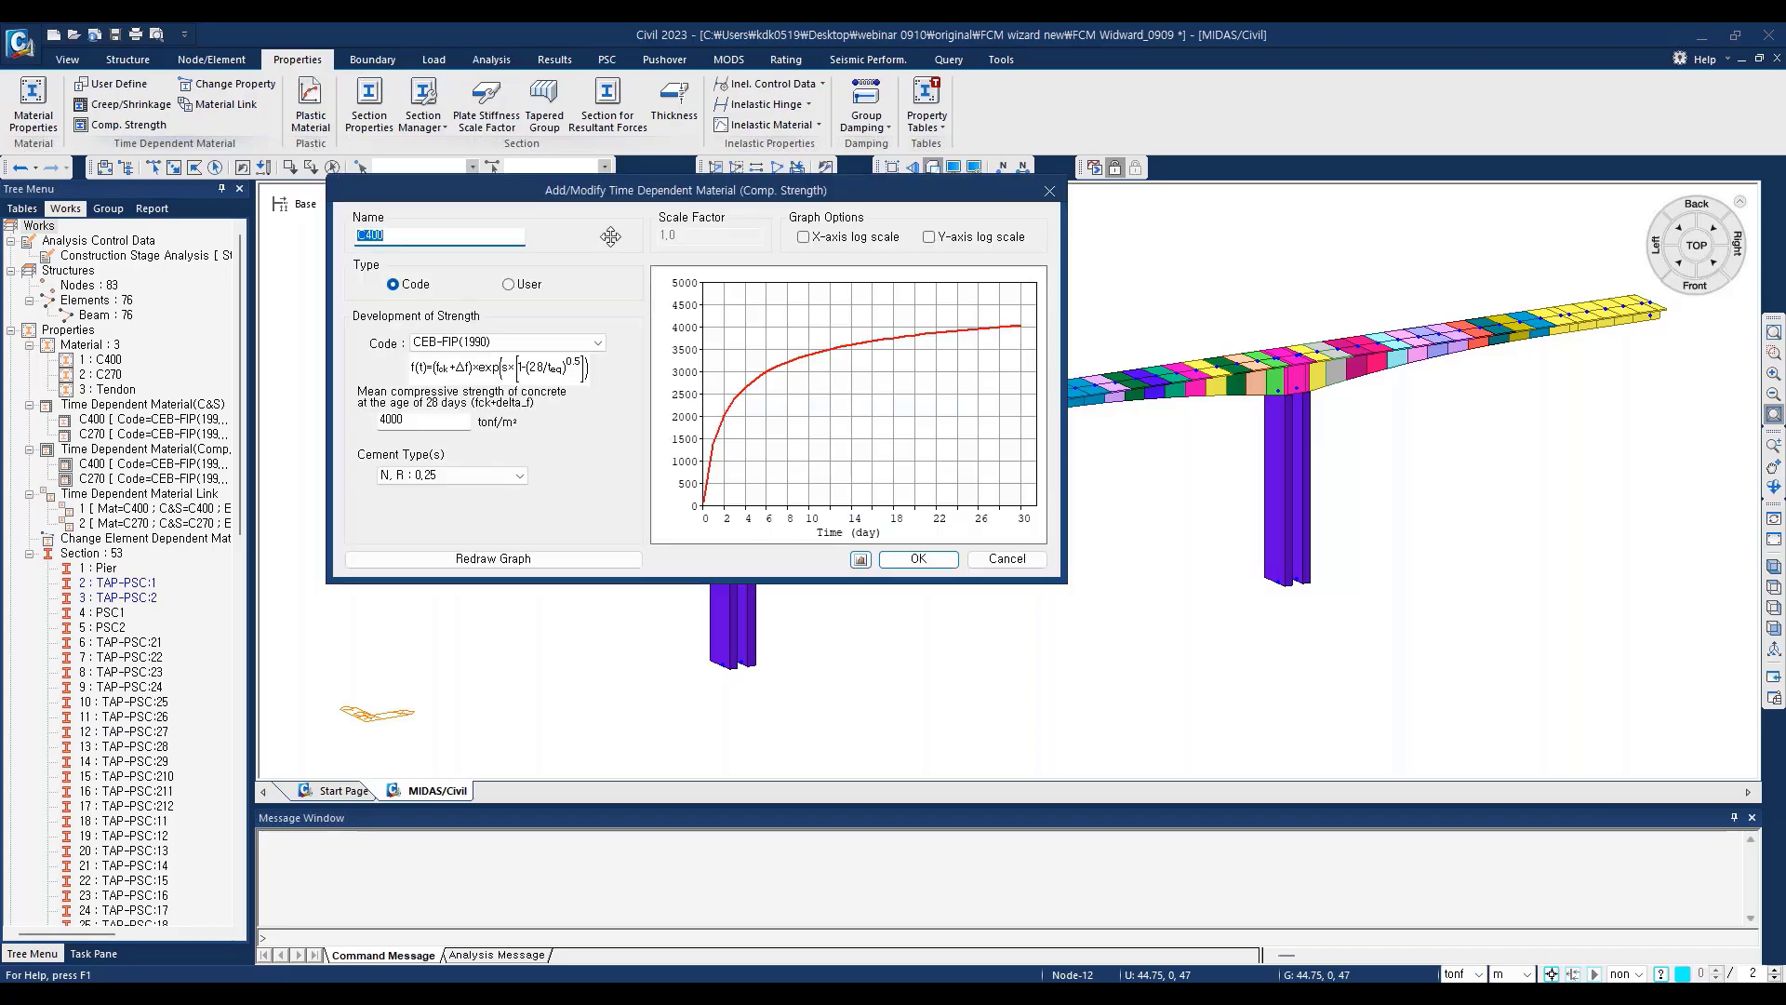
{"action": "left_click_drag", "start_coordinate": [674, 190], "coordinate": [1117, 264]}
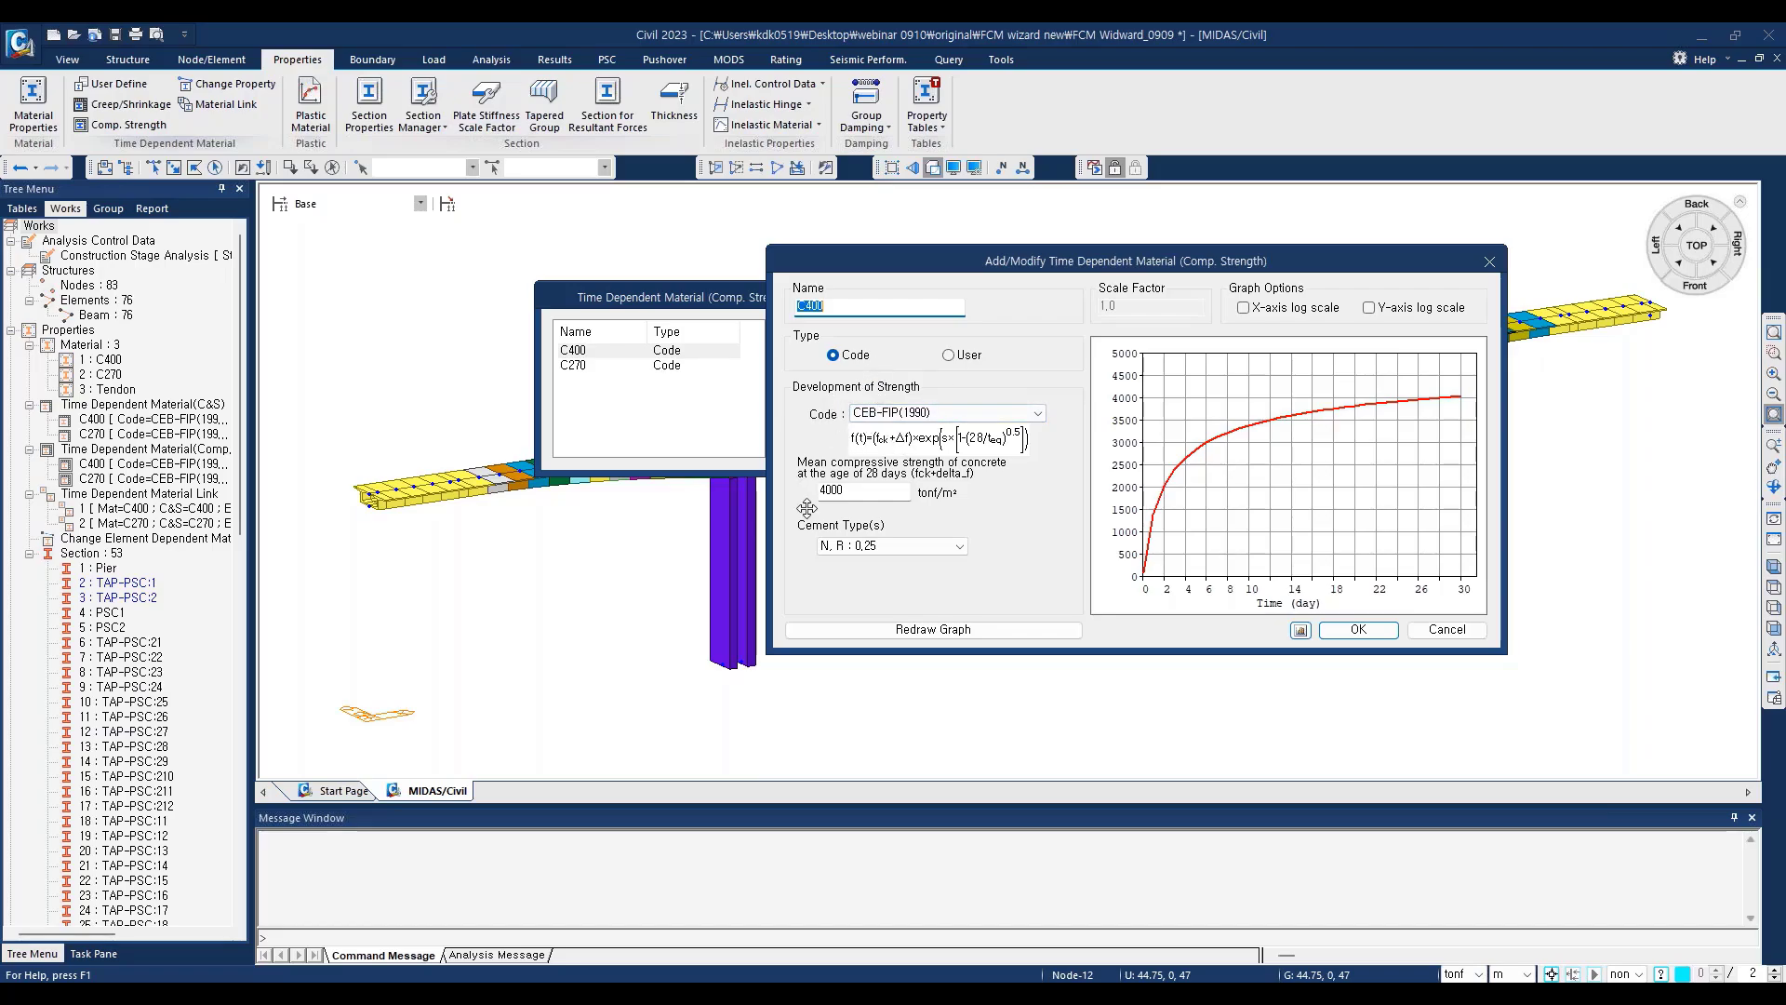
{"action": "left_click_drag", "start_coordinate": [858, 492], "coordinate": [800, 498]}
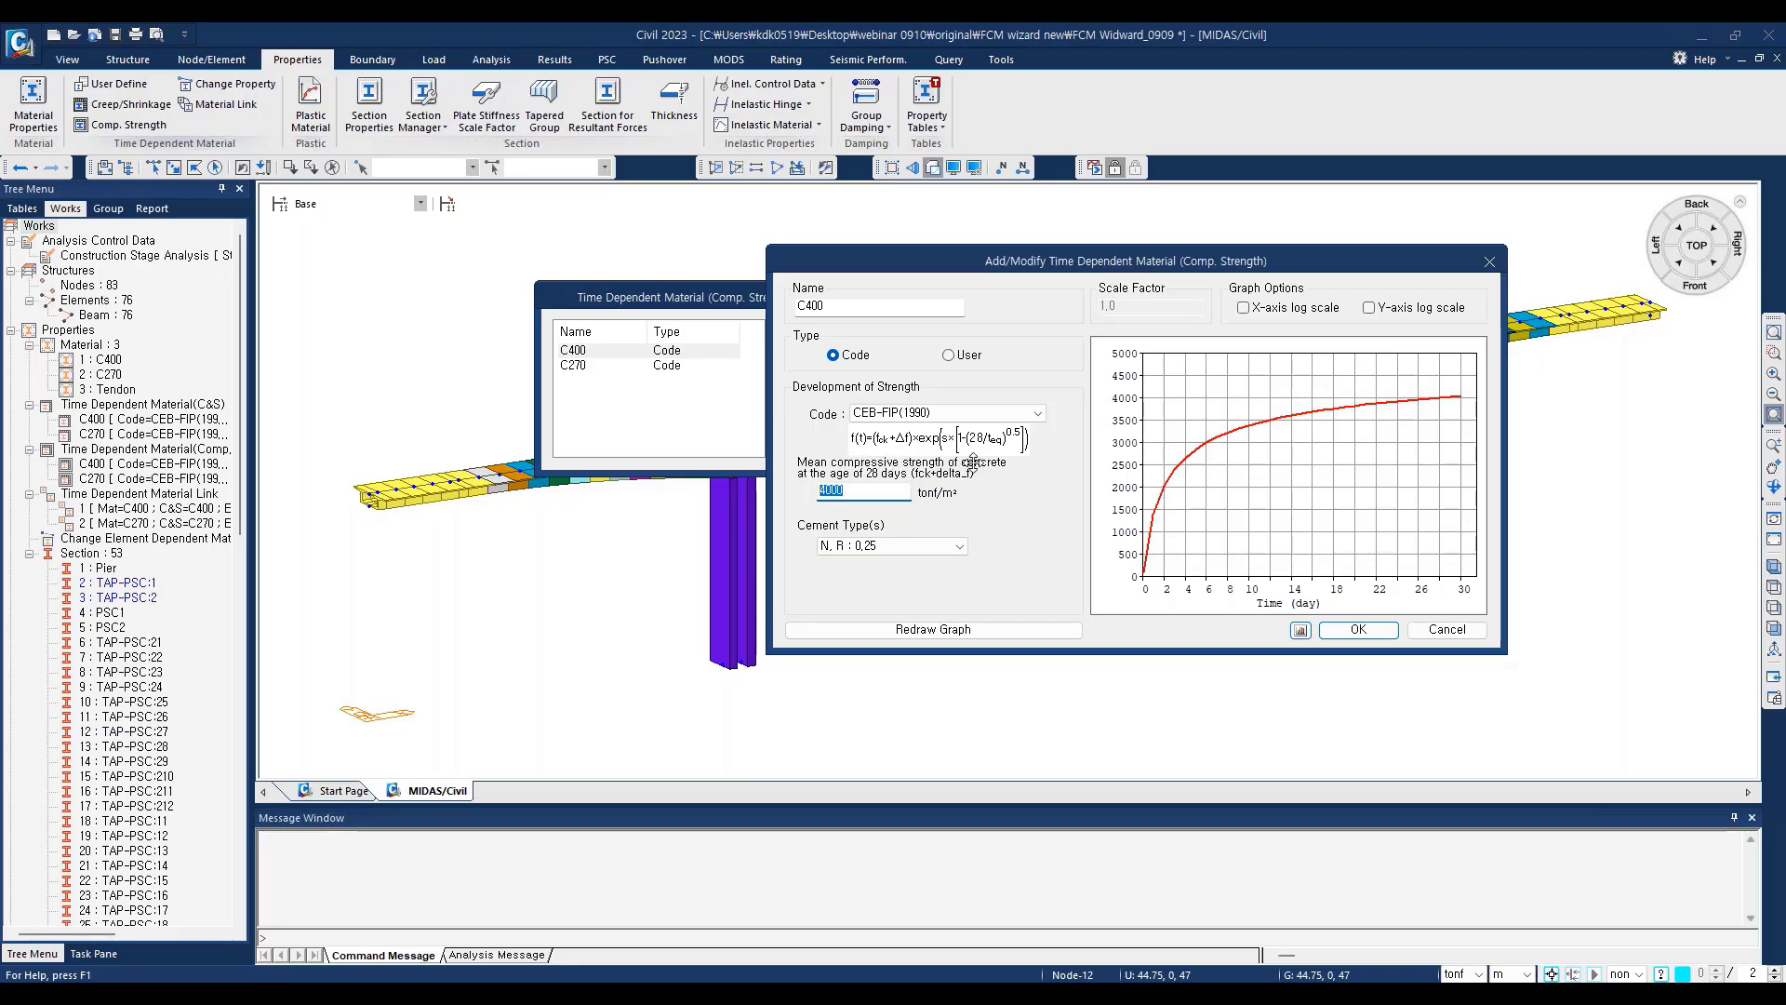
{"action": "left_click", "coordinate": [1490, 262]}
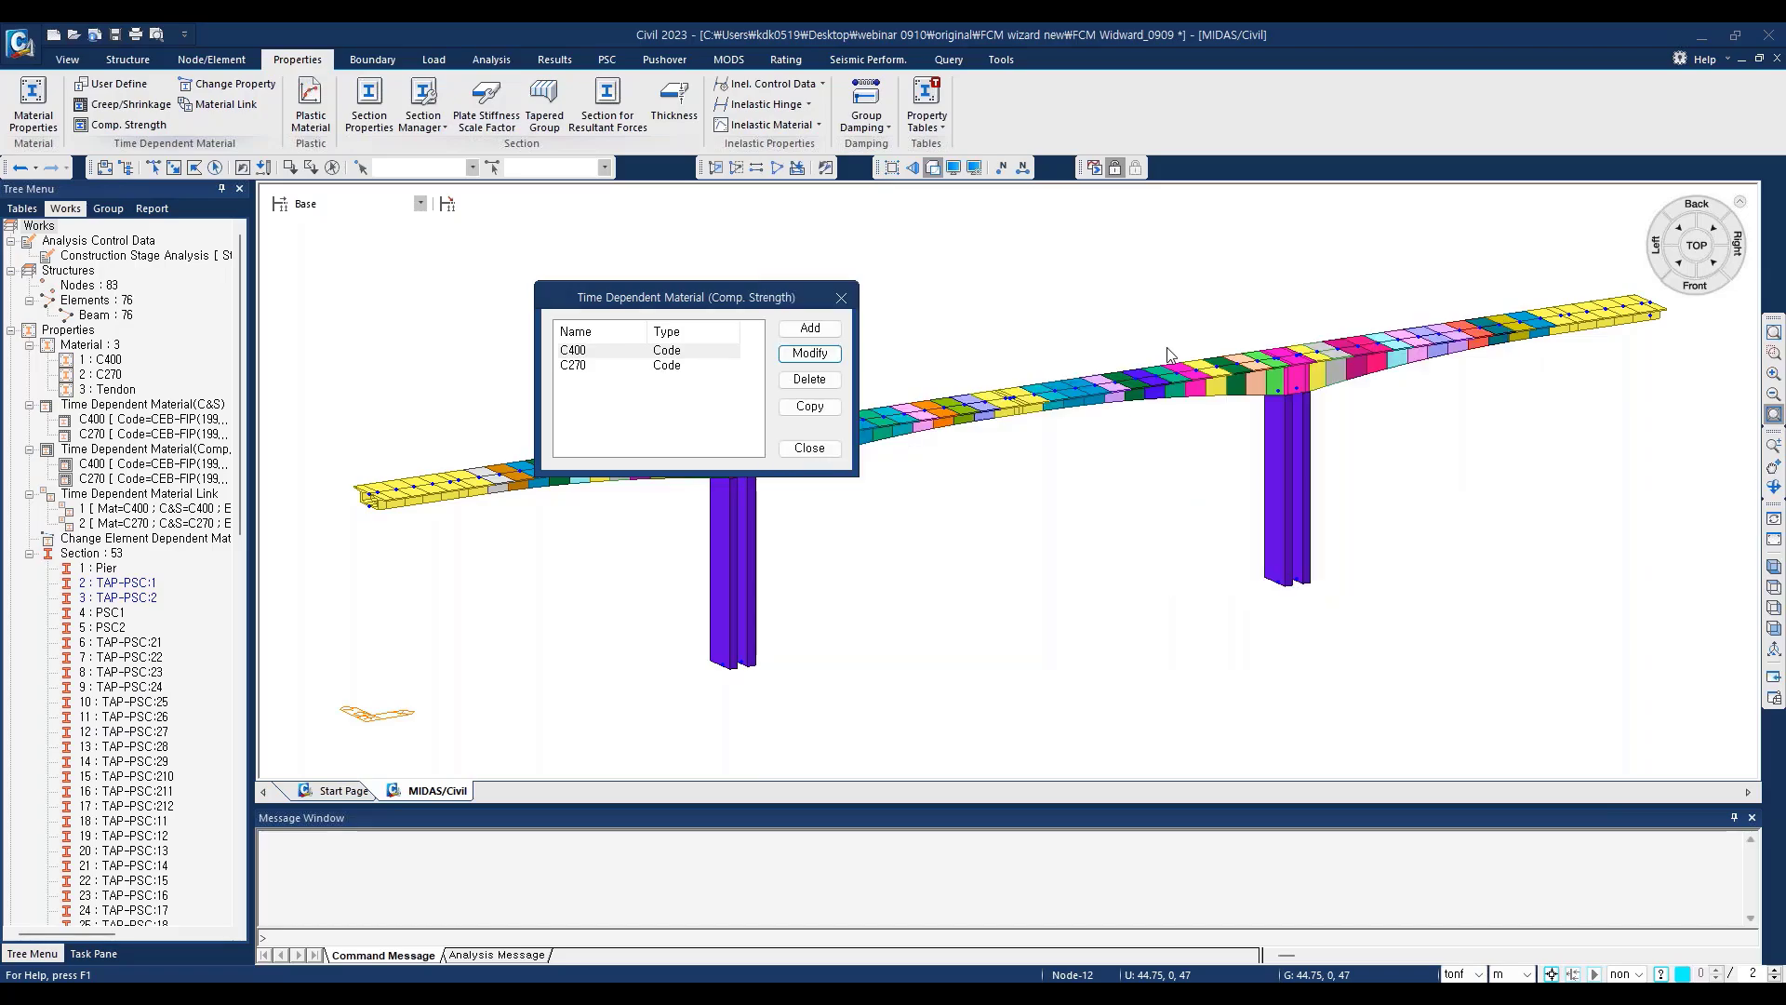
Step: Examine the compressive strength definition of time-dependent material C270, leaving it unedited, and close the material list
{"action": "left_click", "coordinate": [579, 366]}
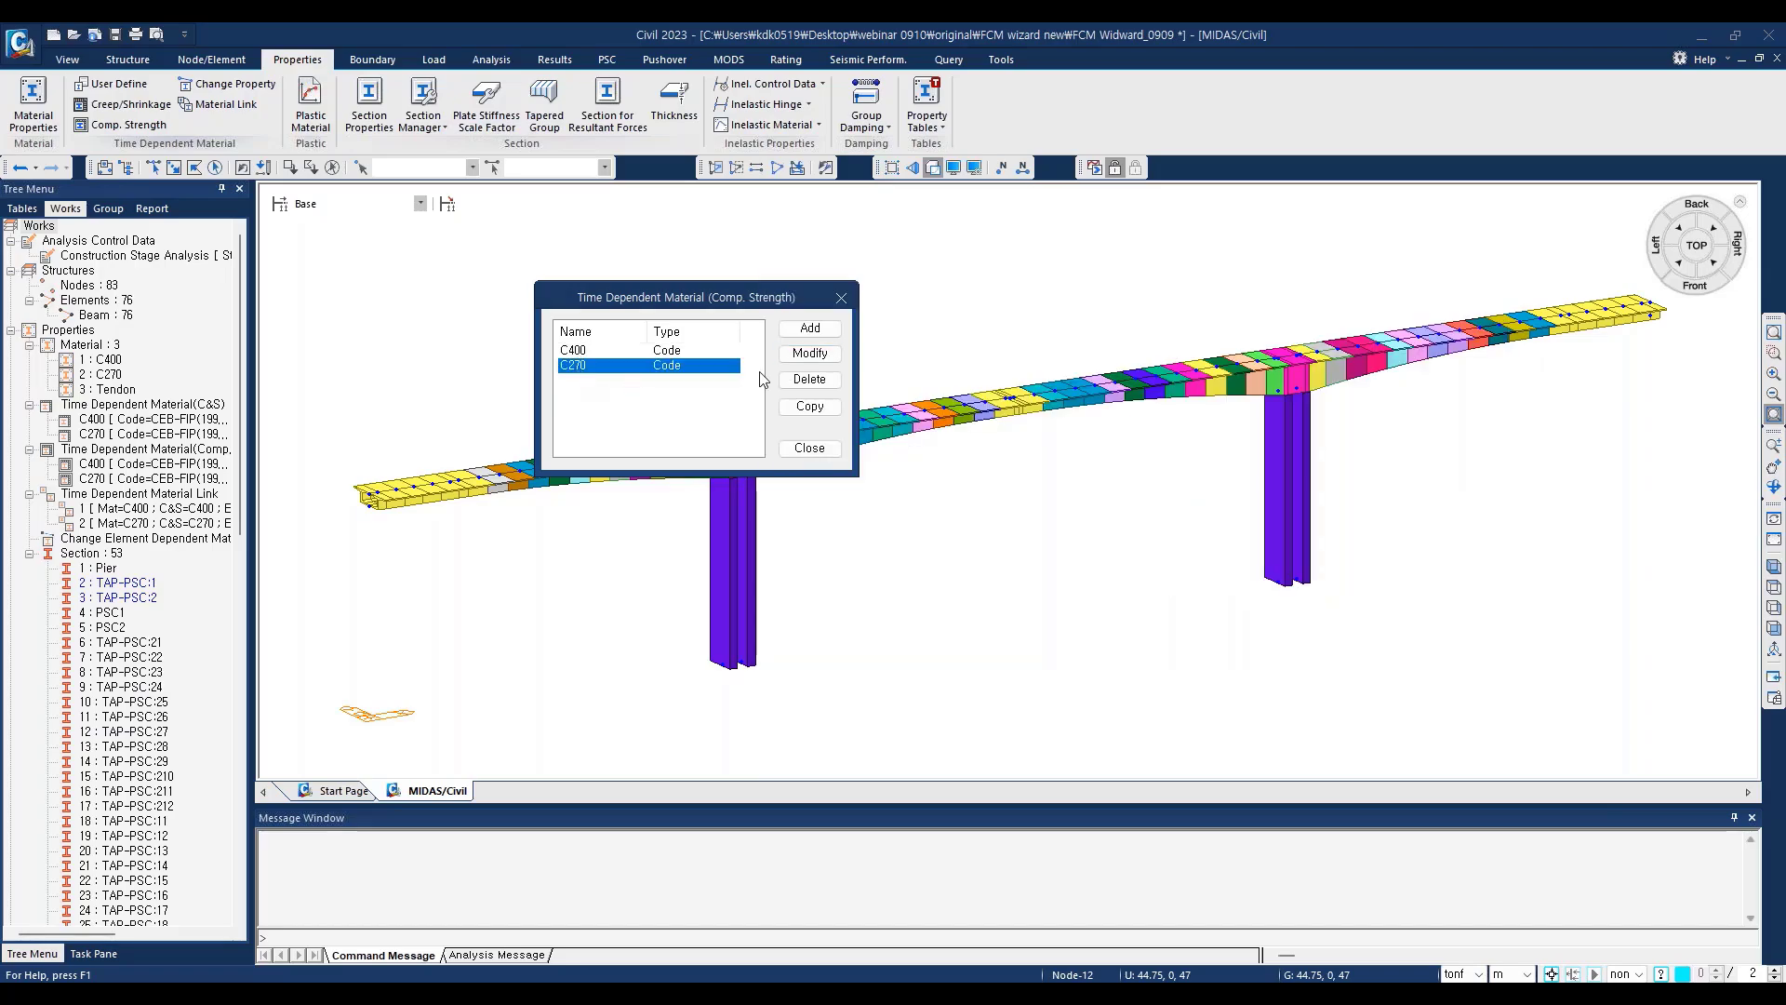
{"action": "left_click", "coordinate": [793, 361]}
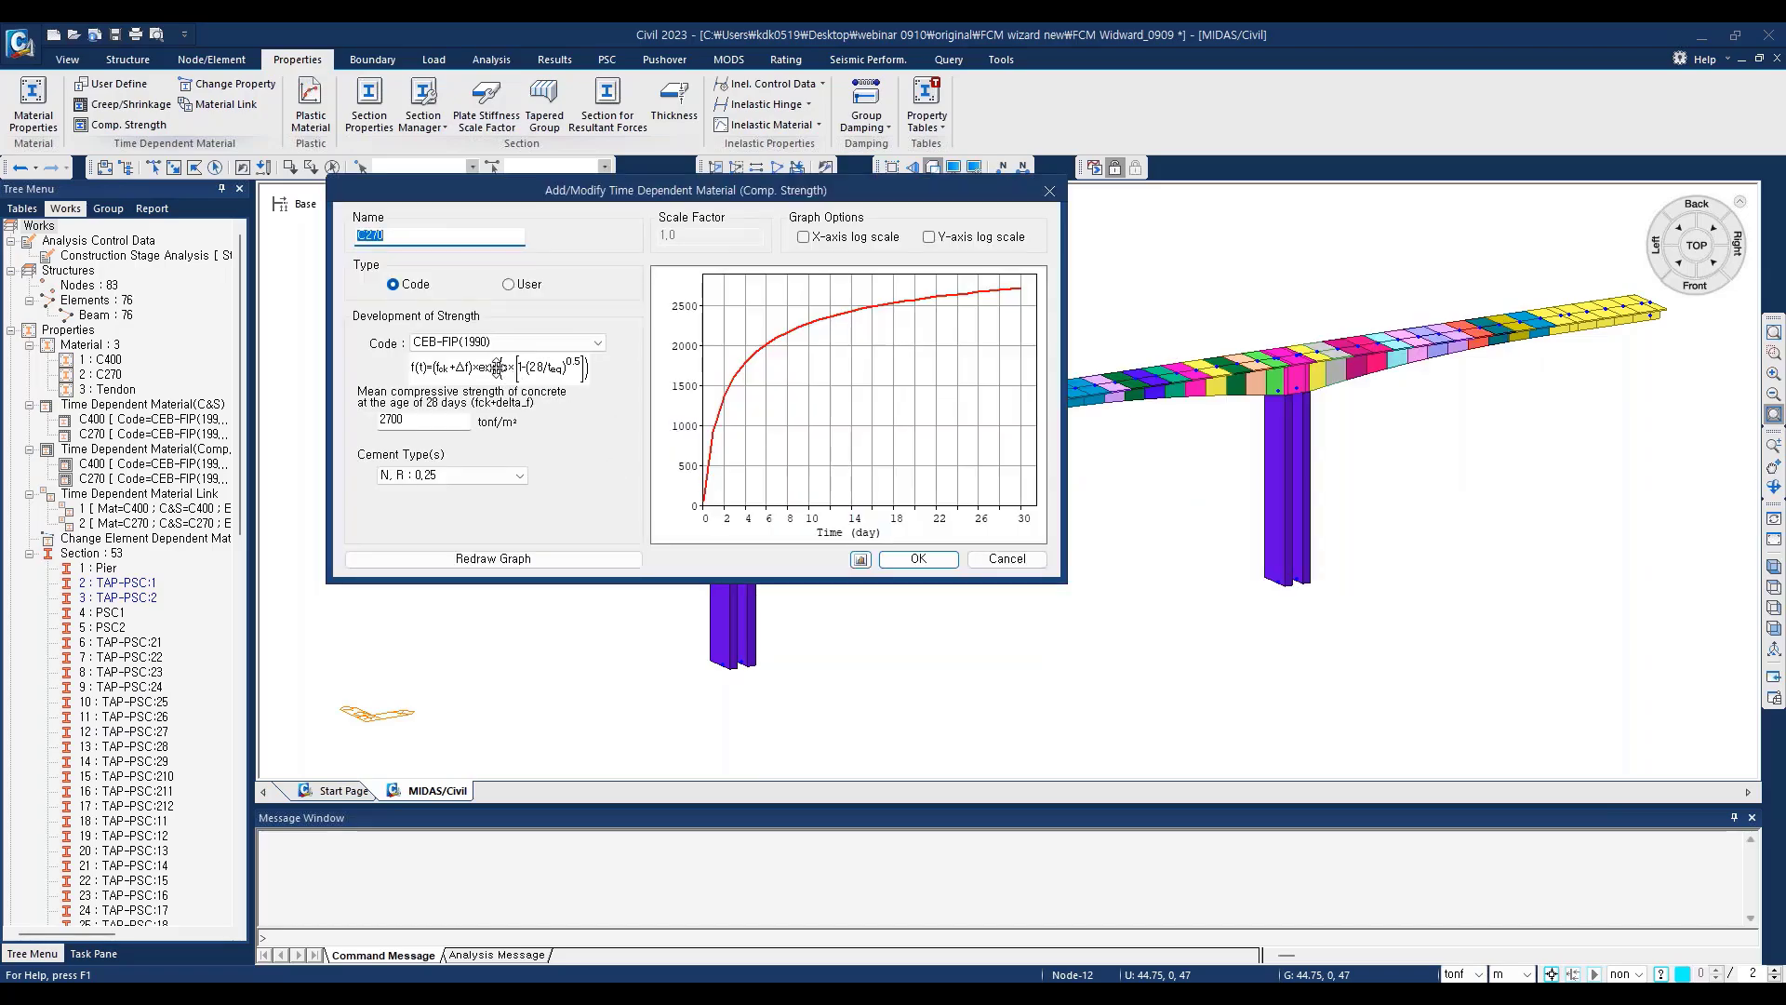
{"action": "double_click", "coordinate": [397, 419]}
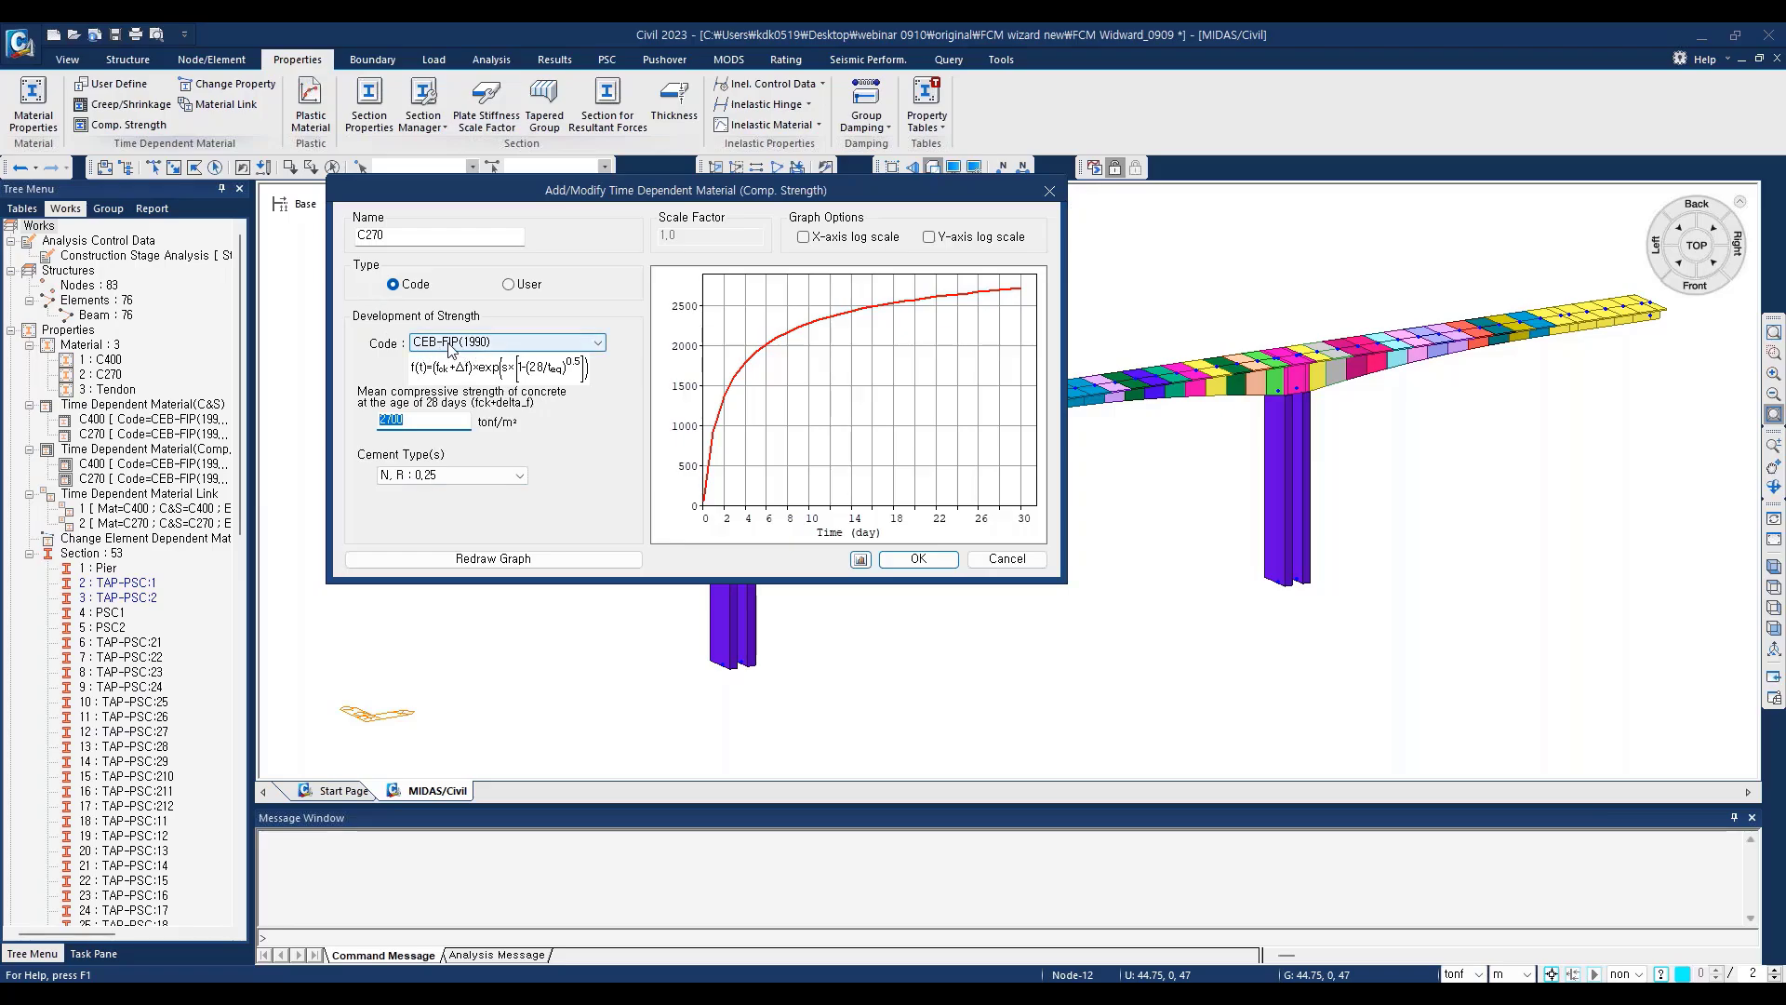
{"action": "left_click", "coordinate": [1047, 192]}
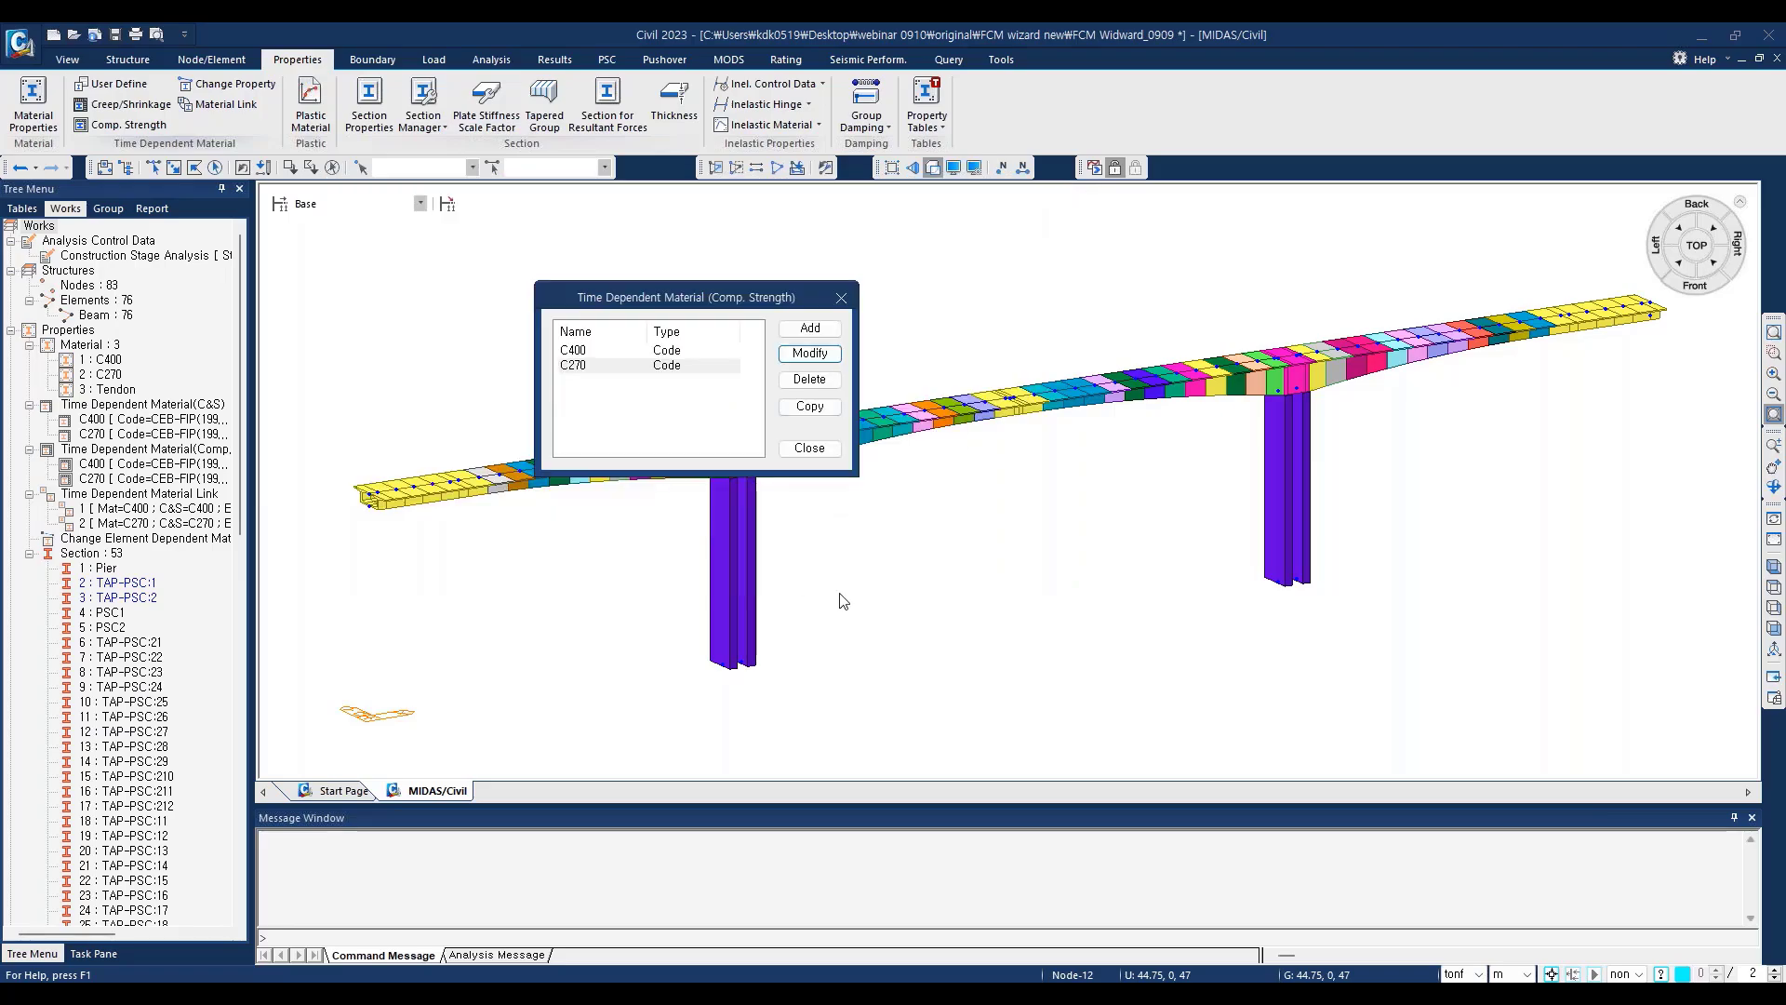
{"action": "left_click", "coordinate": [842, 300]}
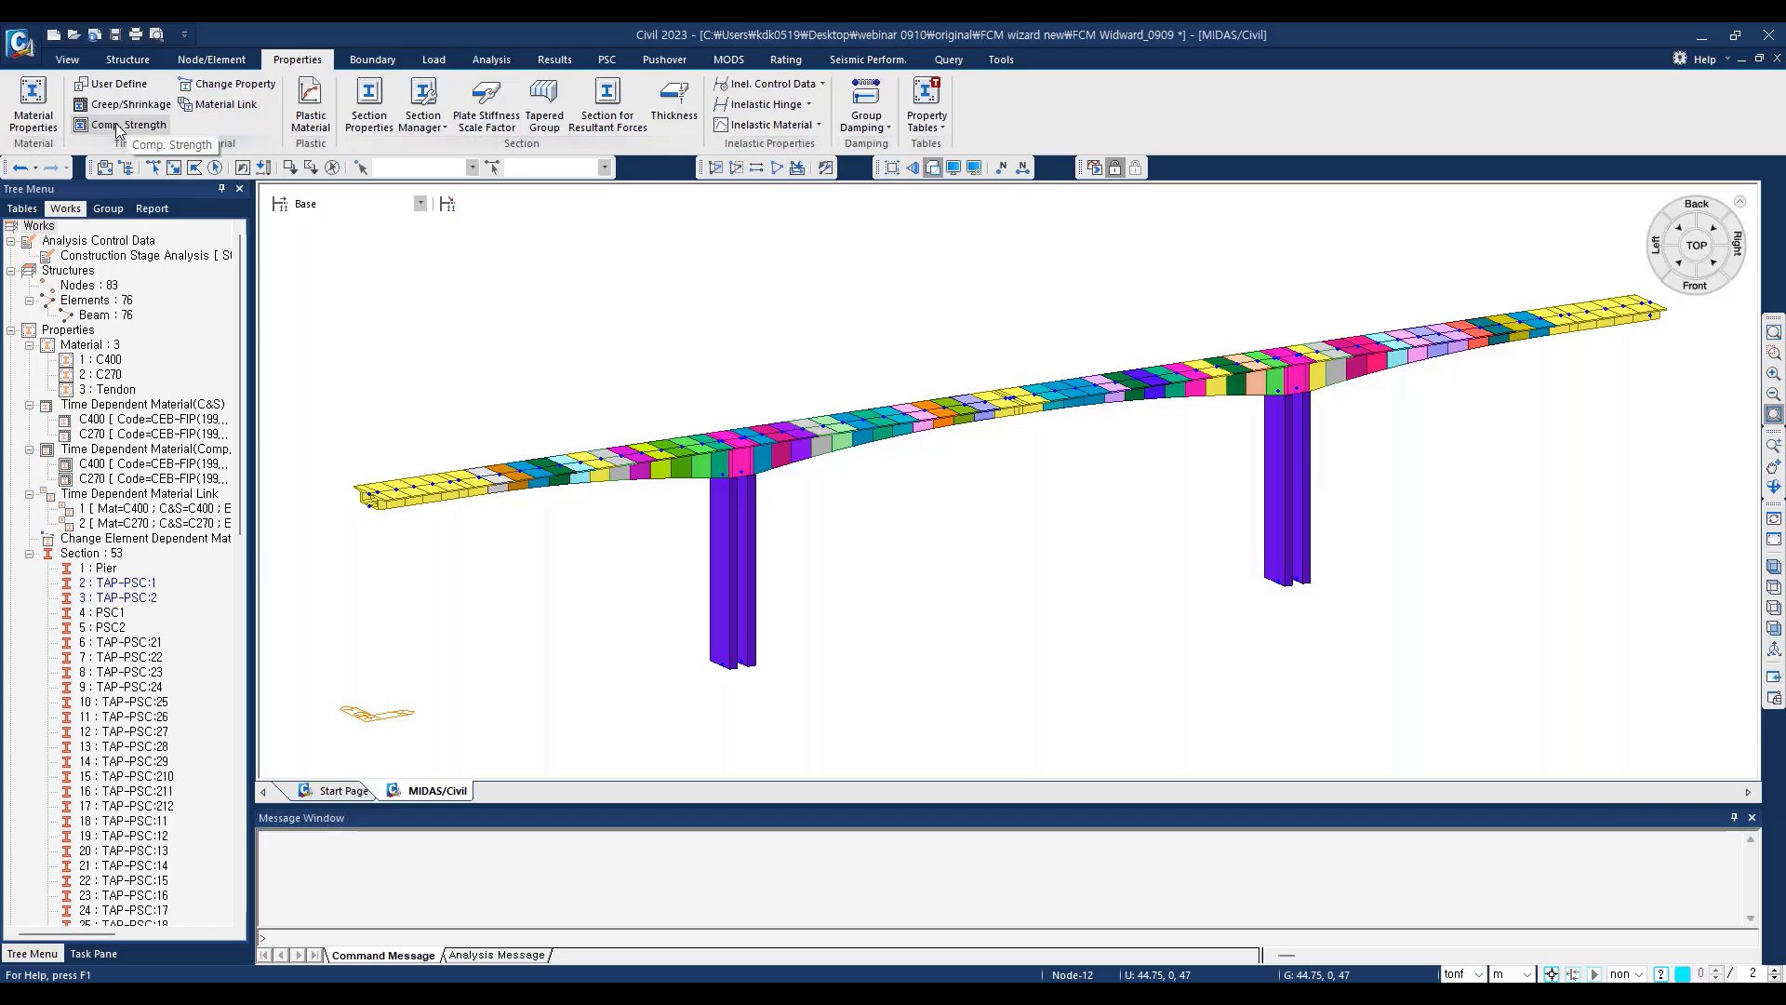
Step: Link the C400 creep/shrinkage and C400 compressive strength properties to material 1:C400 and check the resulting link entry
{"action": "left_click", "coordinate": [226, 104]}
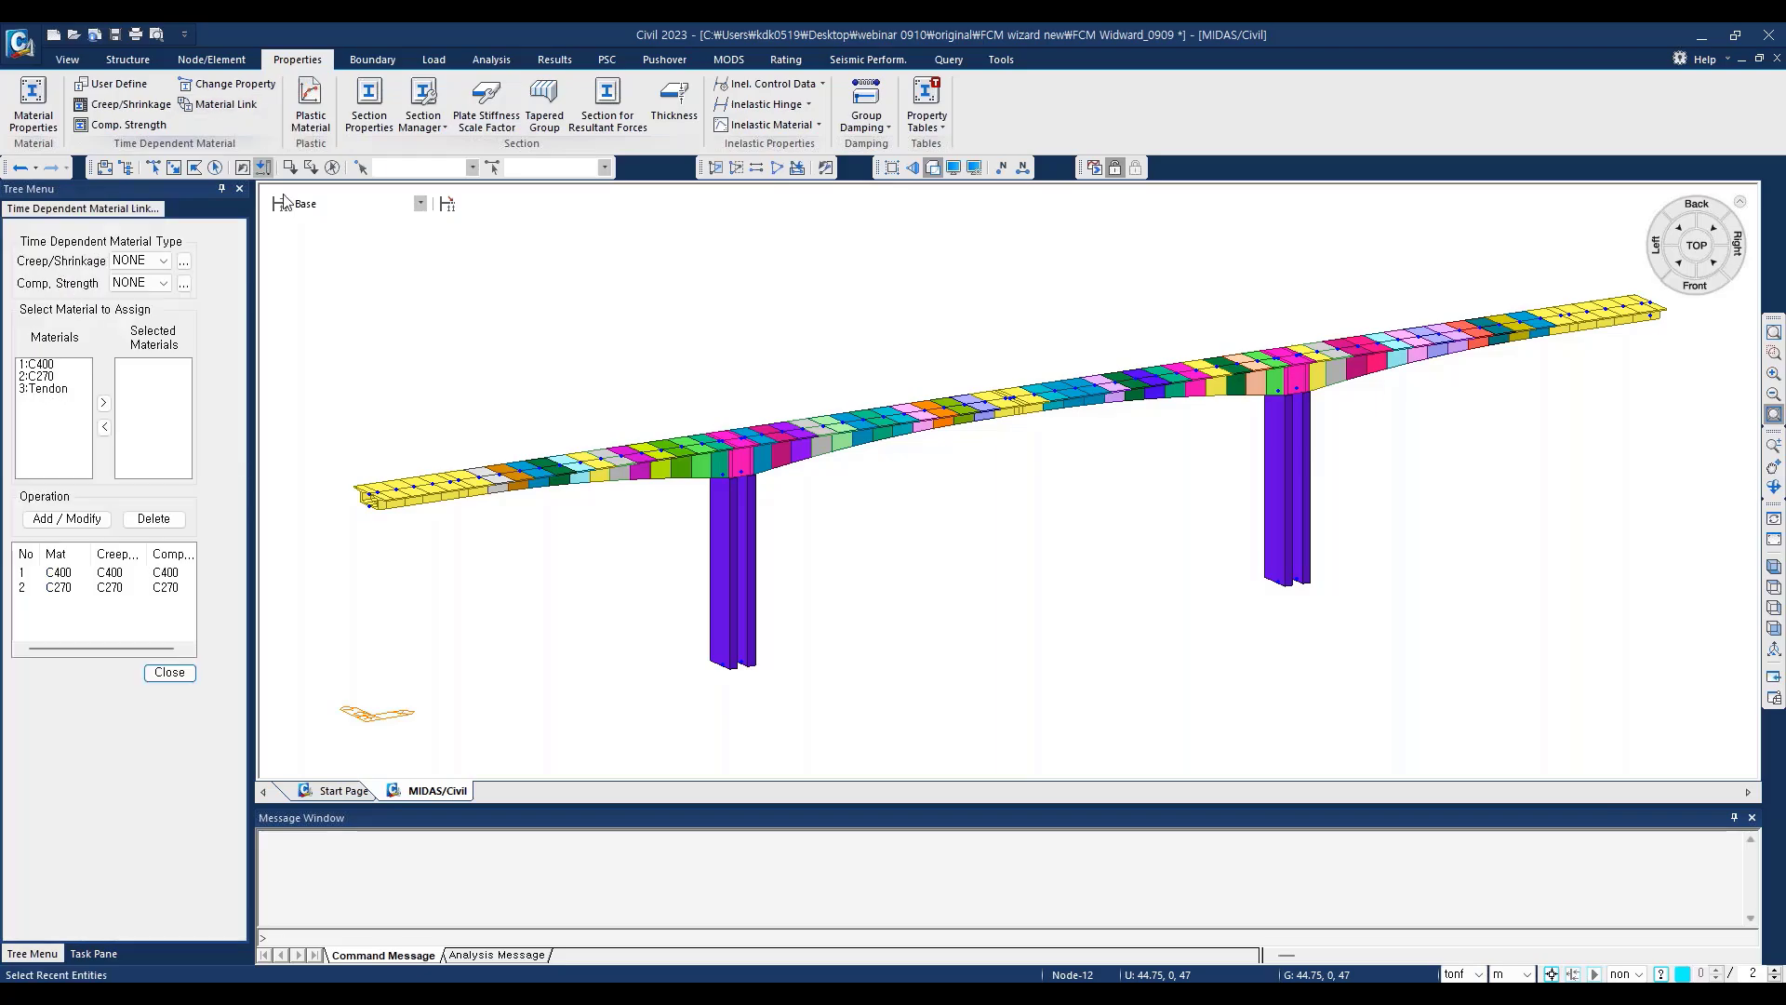
{"action": "left_click", "coordinate": [167, 261]}
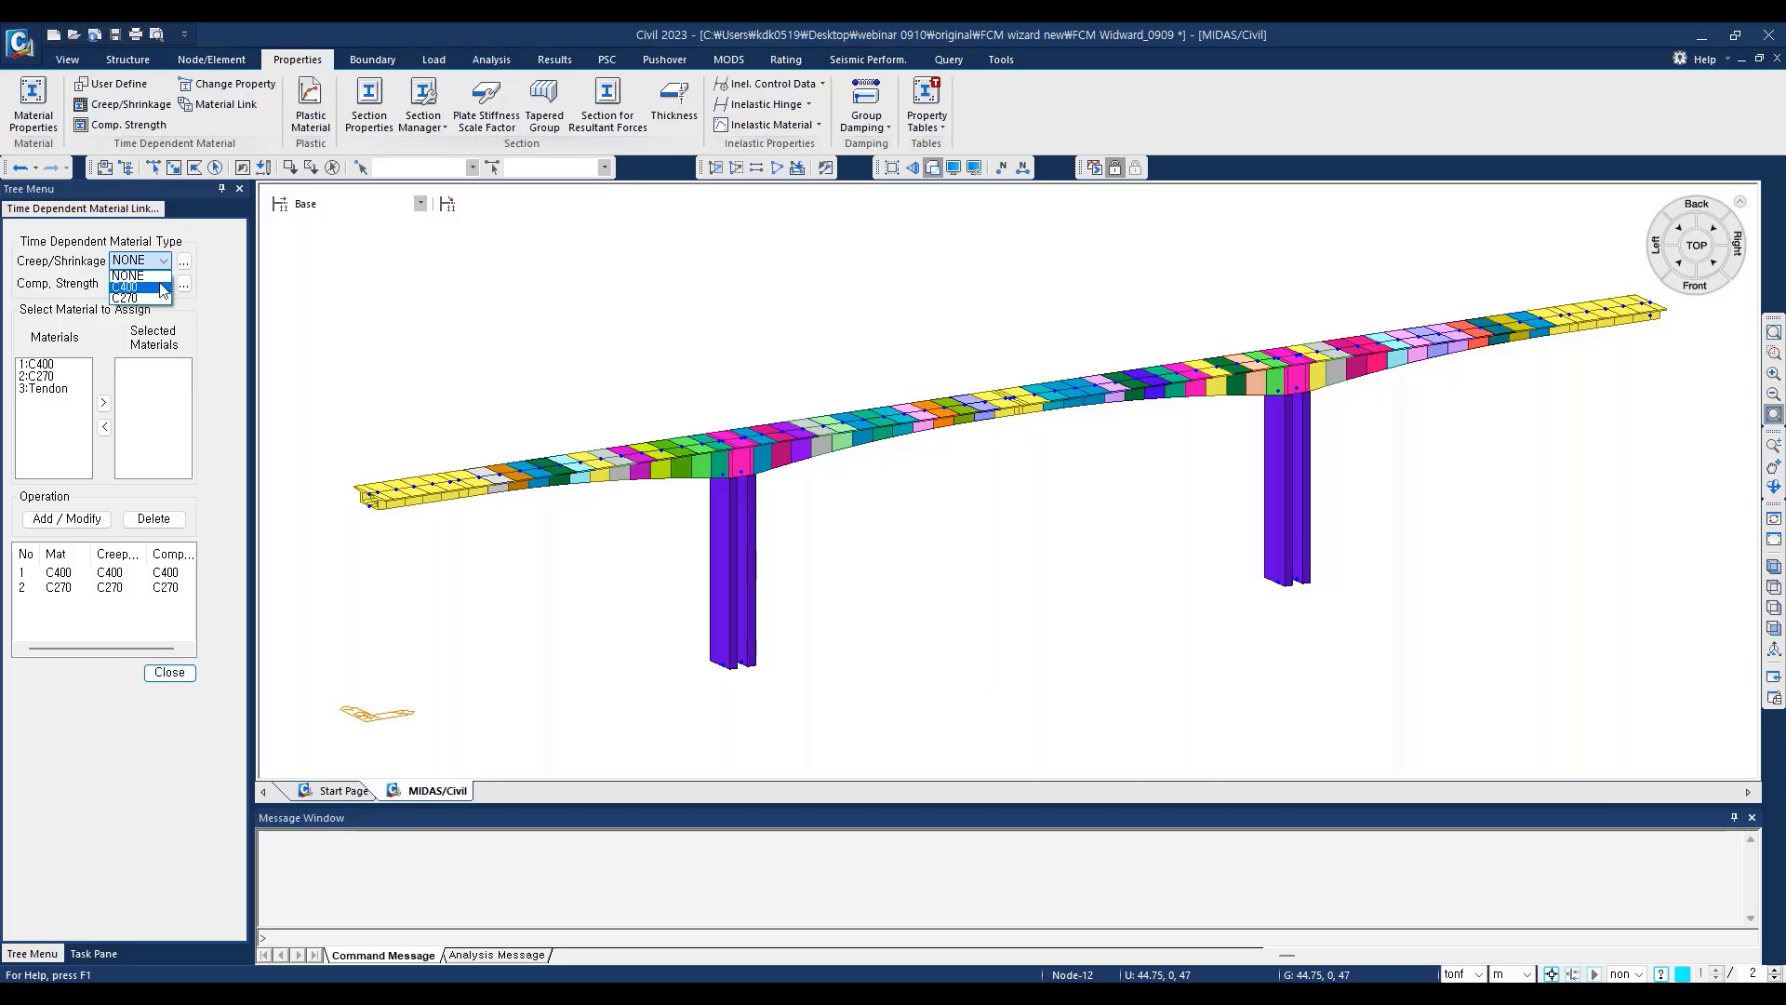
{"action": "left_click", "coordinate": [140, 287]}
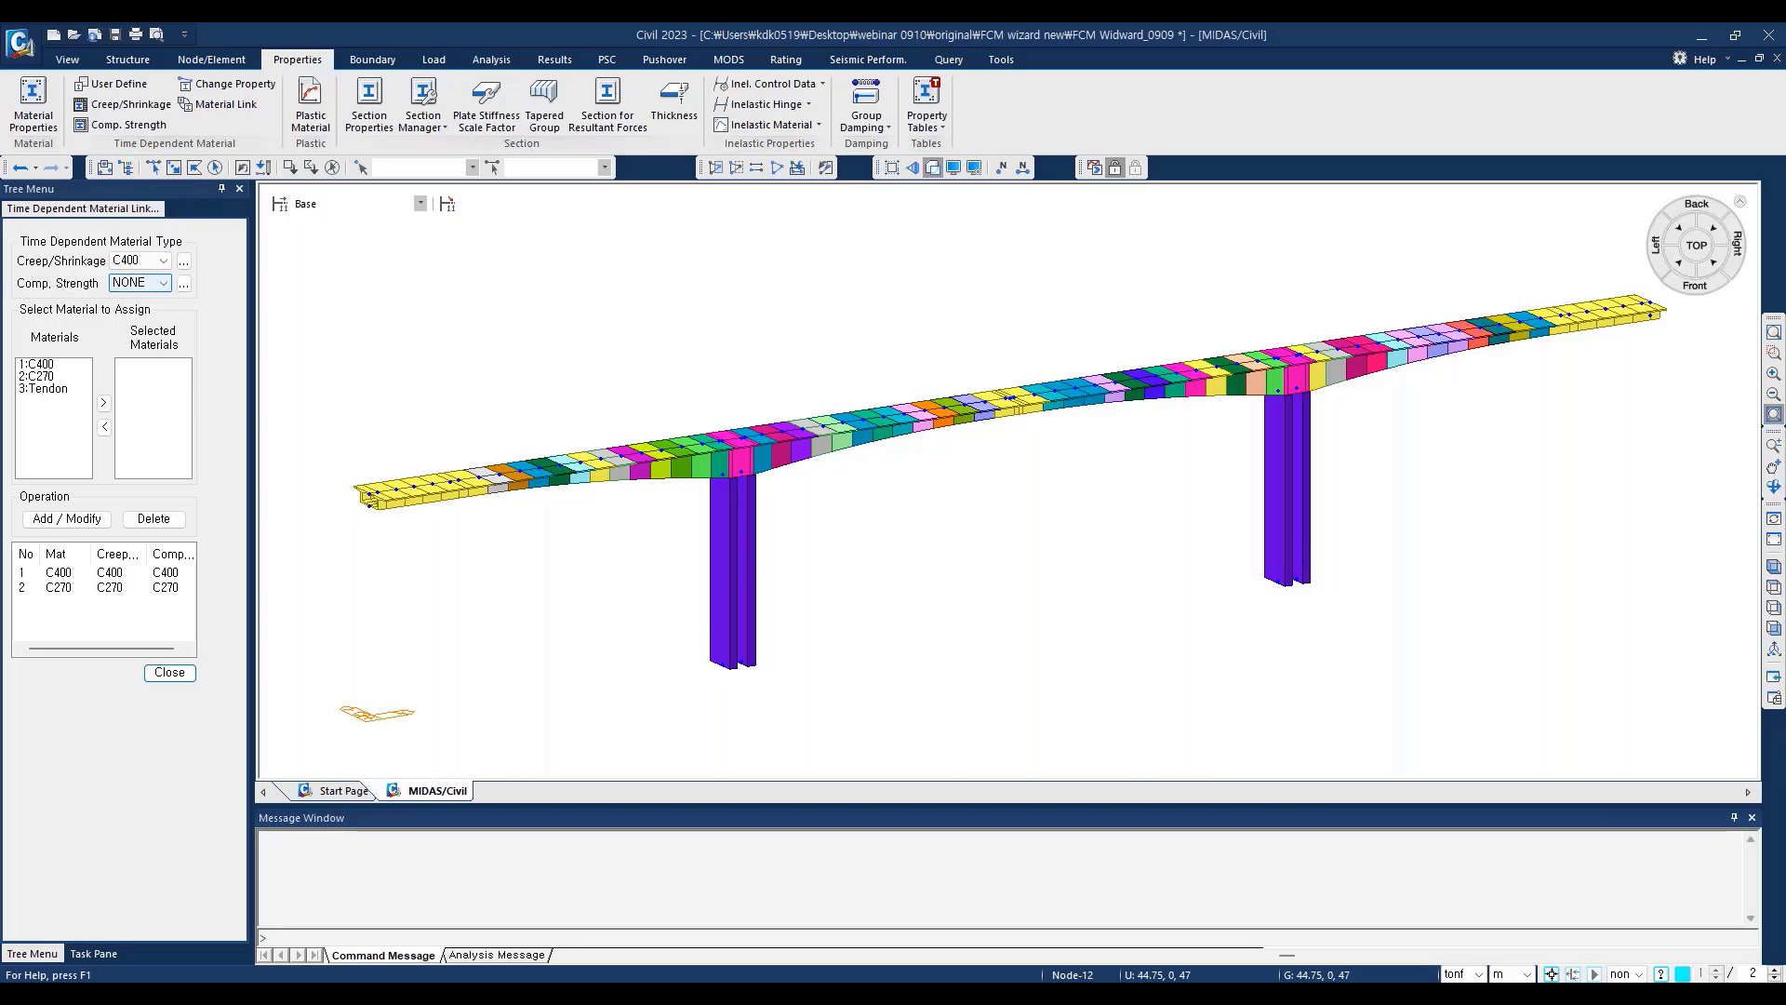
{"action": "left_click", "coordinate": [167, 287]}
{"action": "left_click", "coordinate": [128, 319]}
{"action": "left_click", "coordinate": [34, 365]}
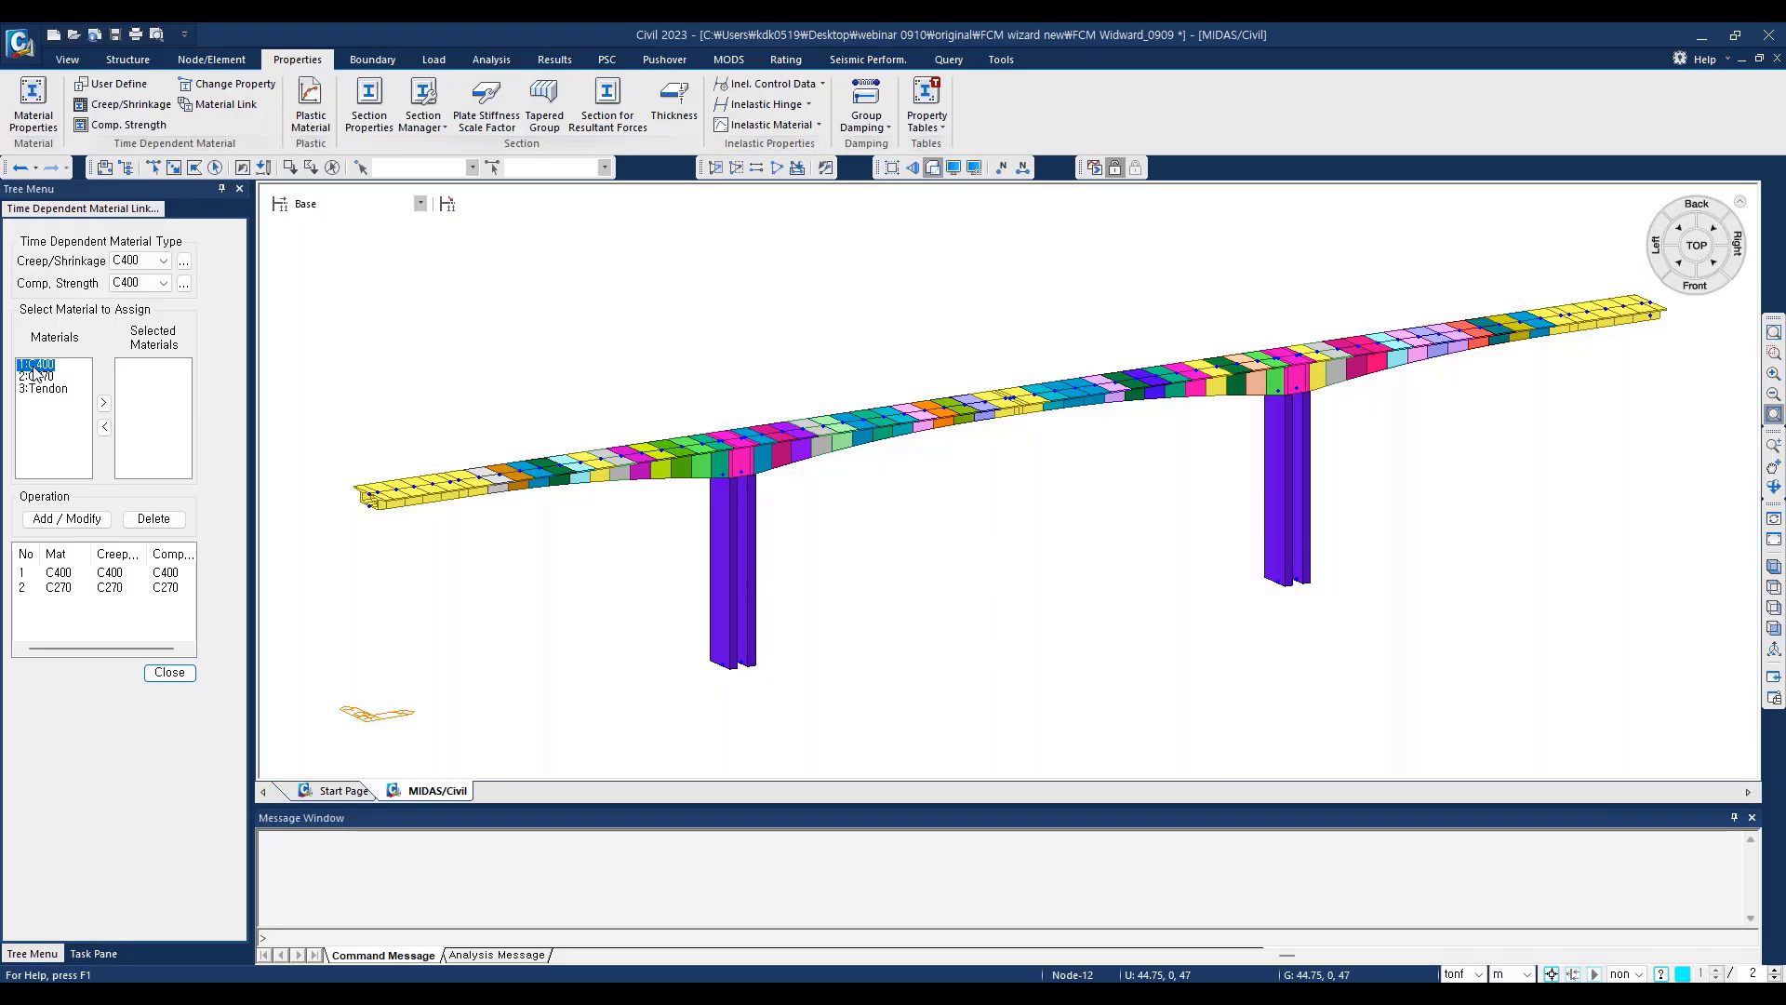
{"action": "left_click", "coordinate": [105, 404]}
{"action": "left_click", "coordinate": [74, 522]}
{"action": "left_click", "coordinate": [58, 572]}
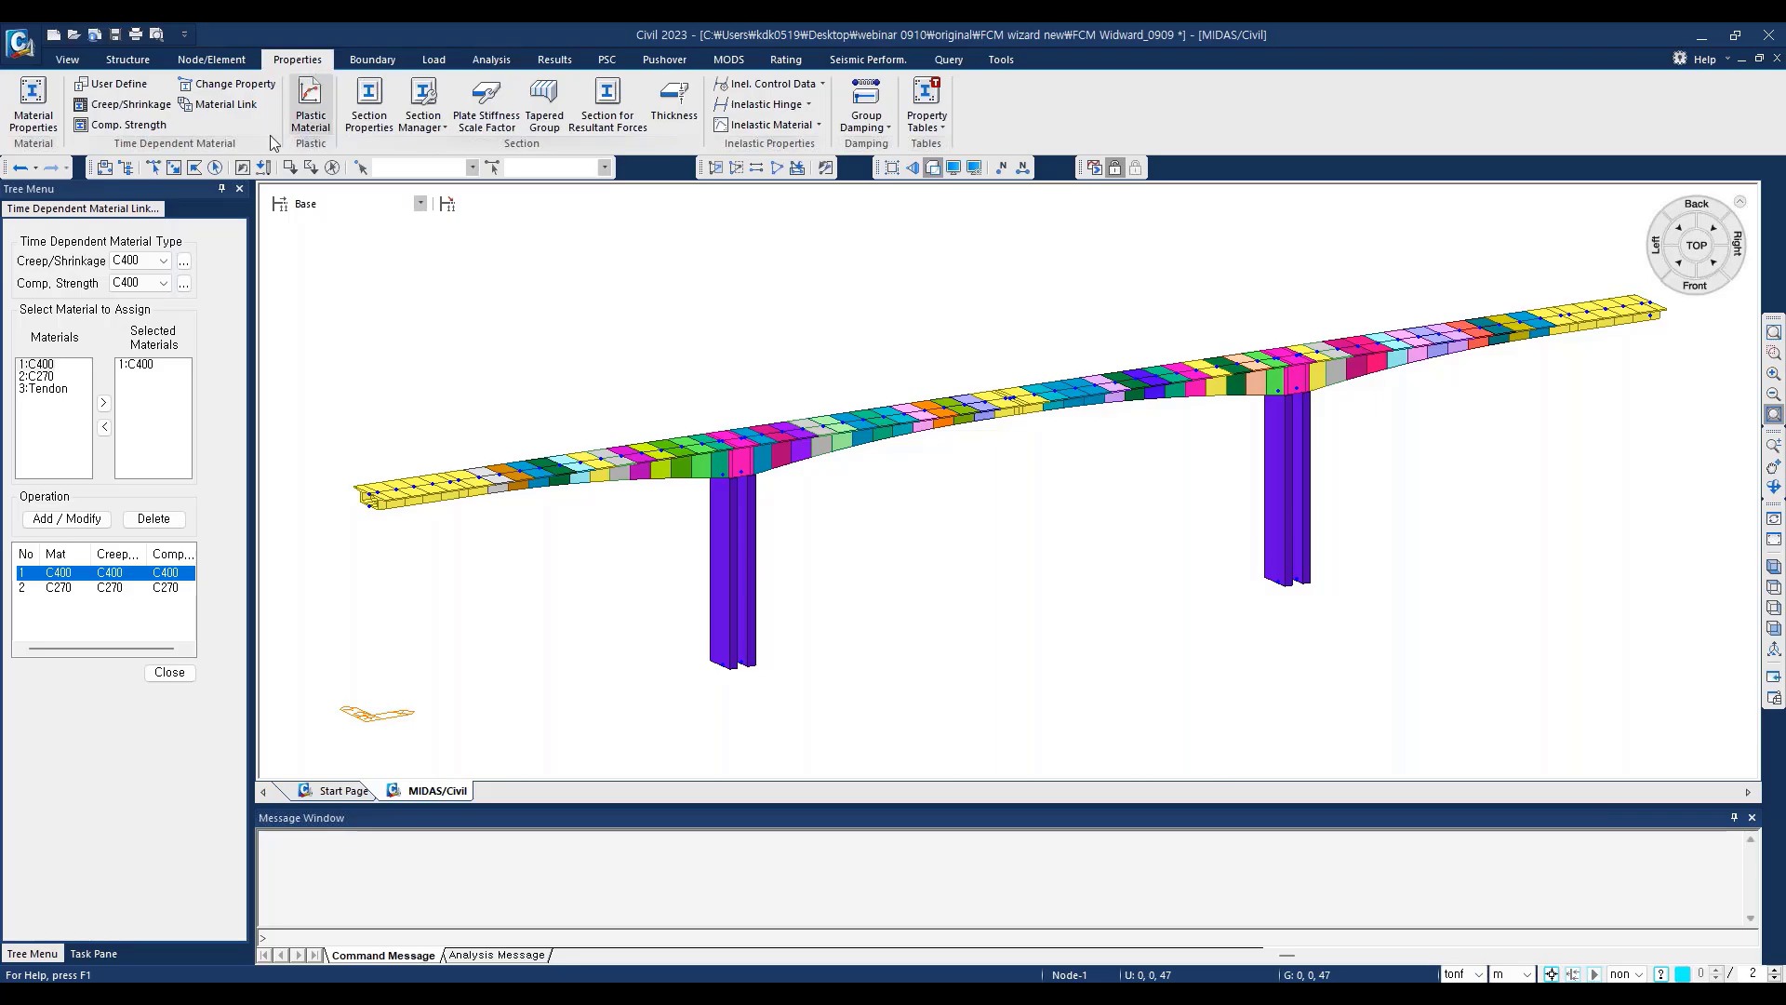
Step: Open the element-dependent material change for Notional Size of Member, look at the manual input option, and set it to Auto Calculate
{"action": "left_click", "coordinate": [241, 85]}
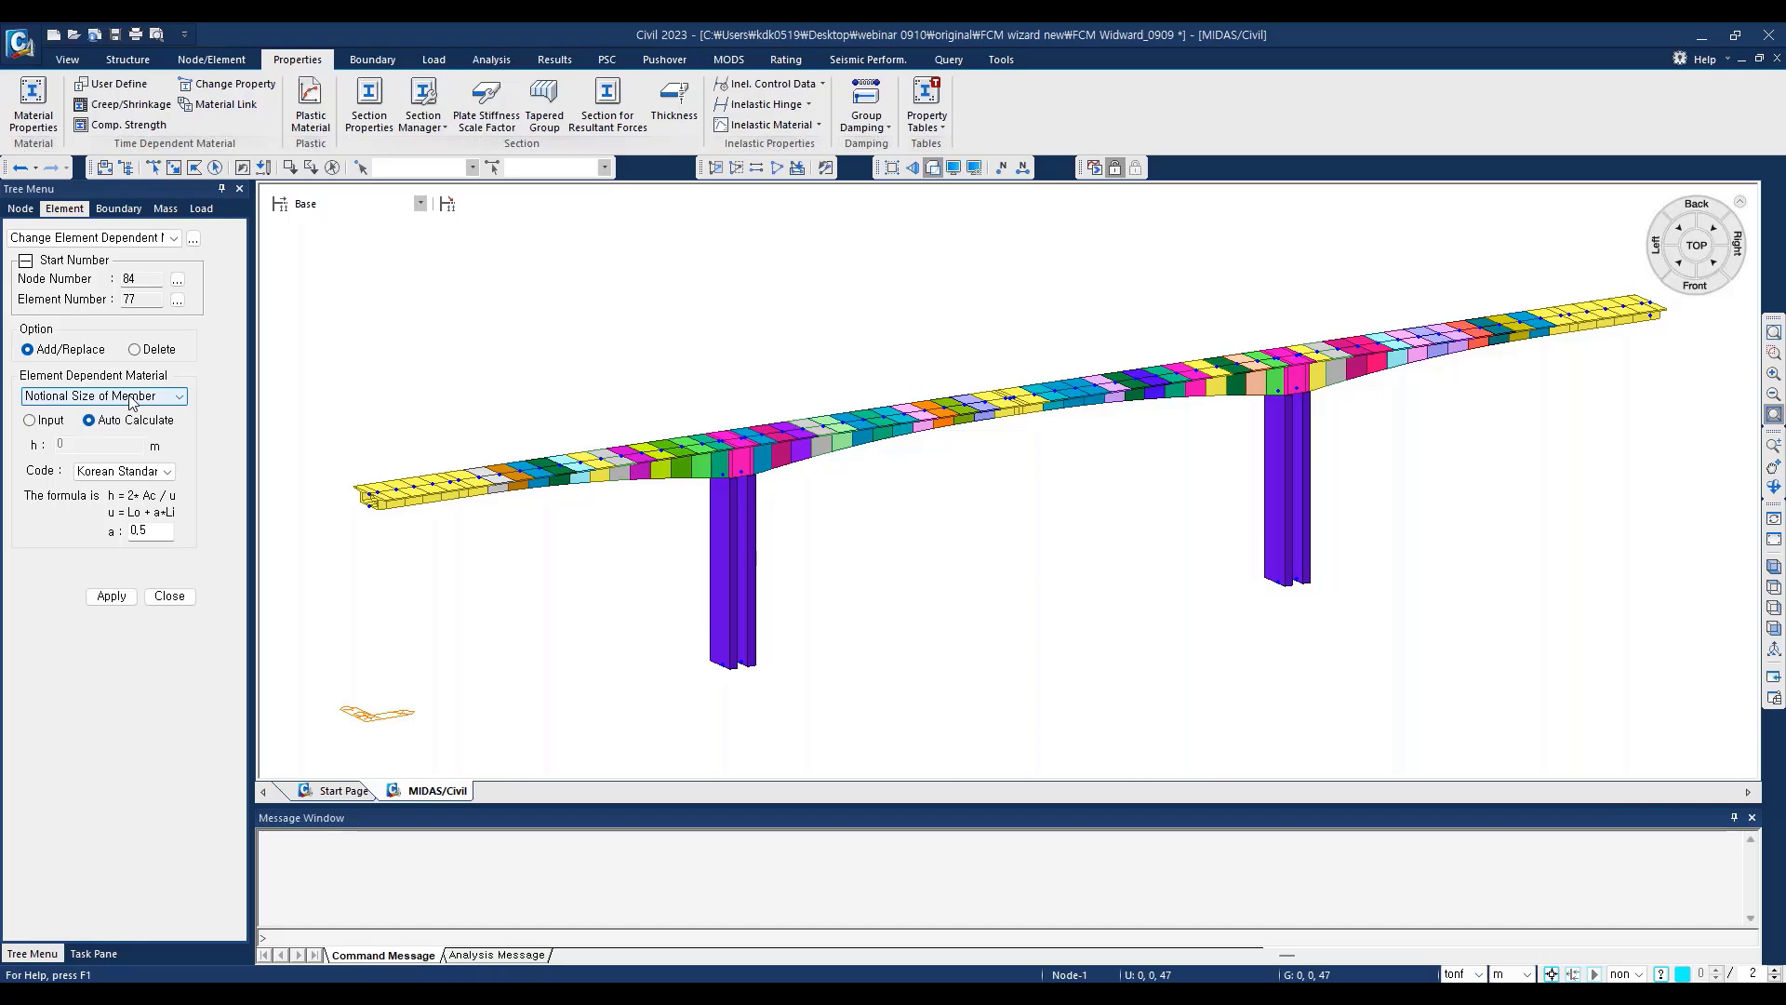
{"action": "left_click", "coordinate": [30, 420]}
{"action": "left_click", "coordinate": [62, 444]}
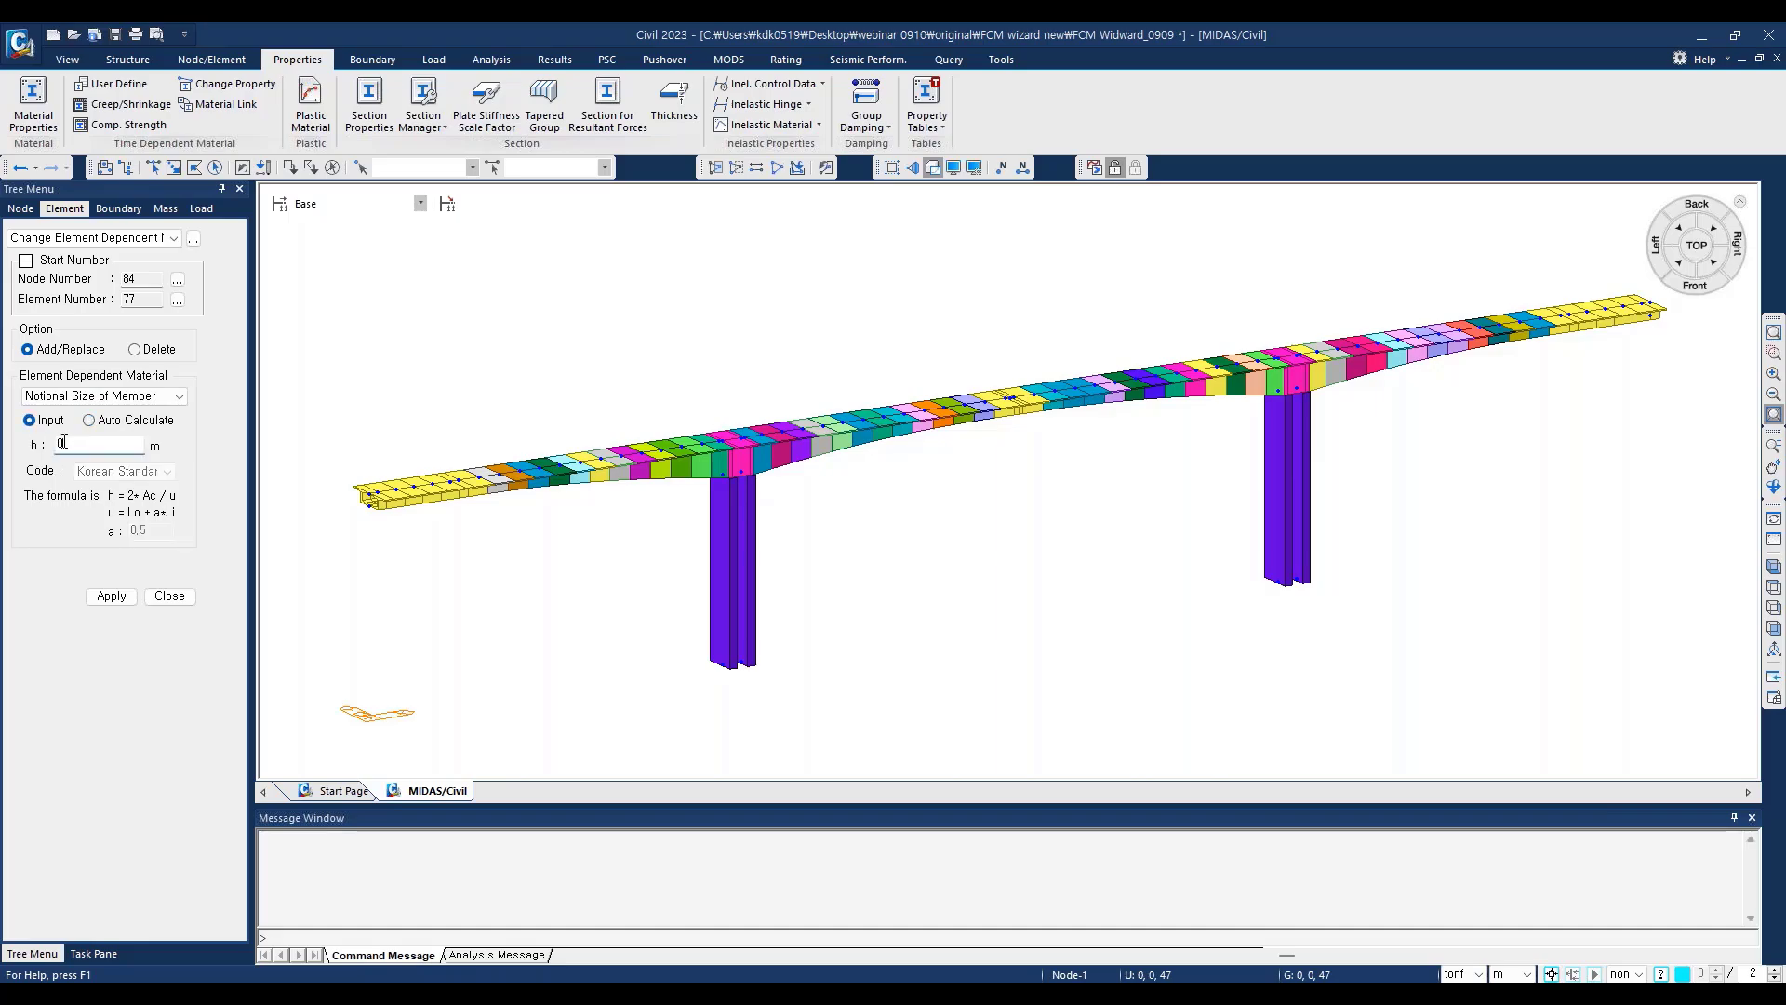
{"action": "left_click_drag", "start_coordinate": [62, 444], "coordinate": [47, 453]}
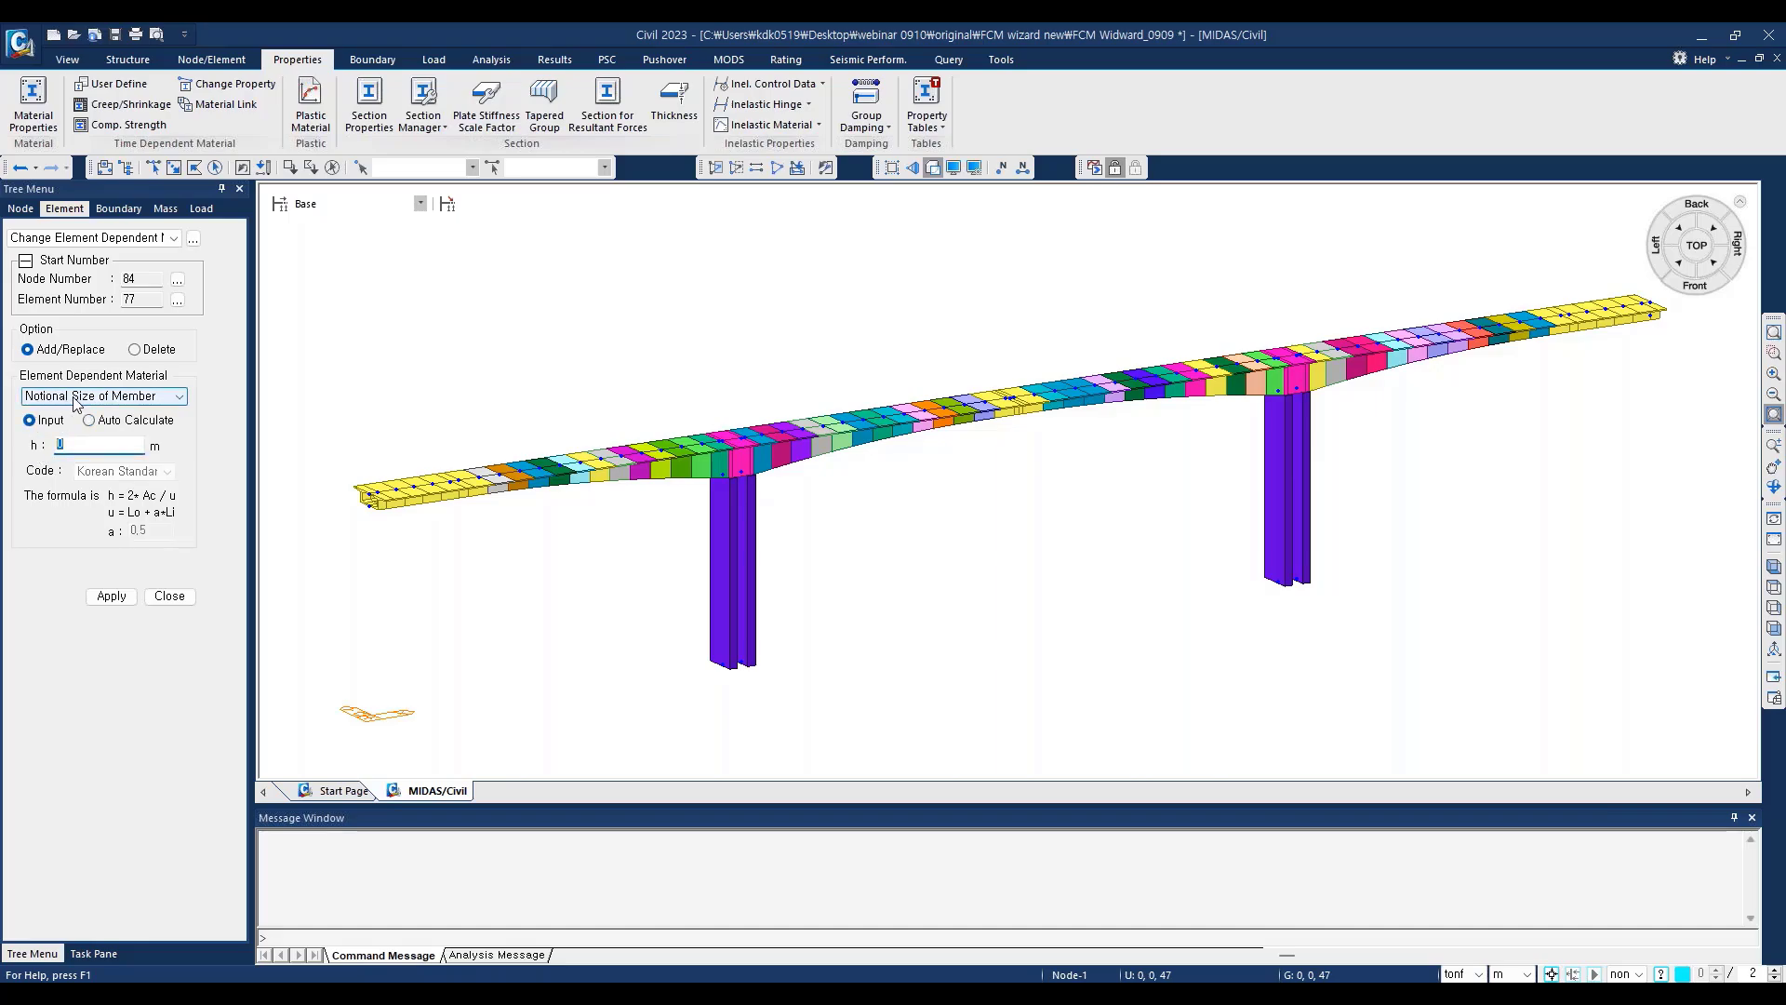
{"action": "left_click", "coordinate": [58, 445]}
{"action": "left_click", "coordinate": [89, 420]}
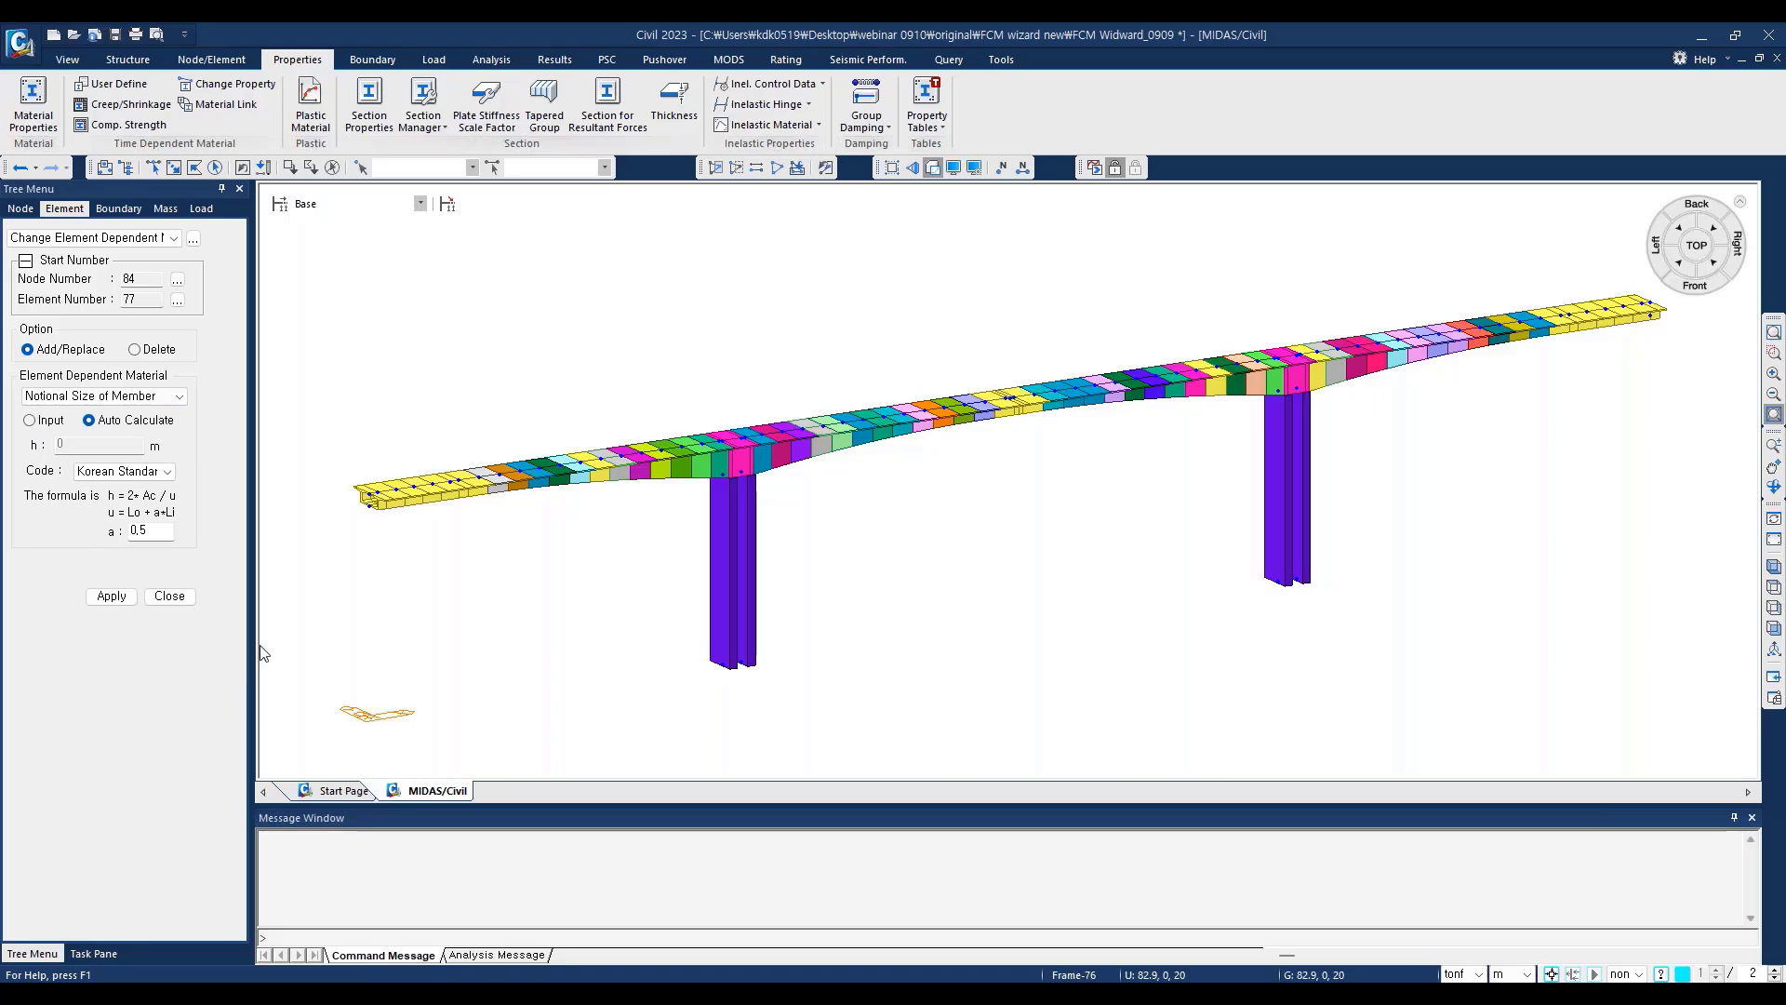
Step: Select all girder elements (1to72) in a front wireframe view and apply the auto-calculated notional size with the Korean Standard code and a = 0.5
{"action": "left_click", "coordinate": [933, 167]}
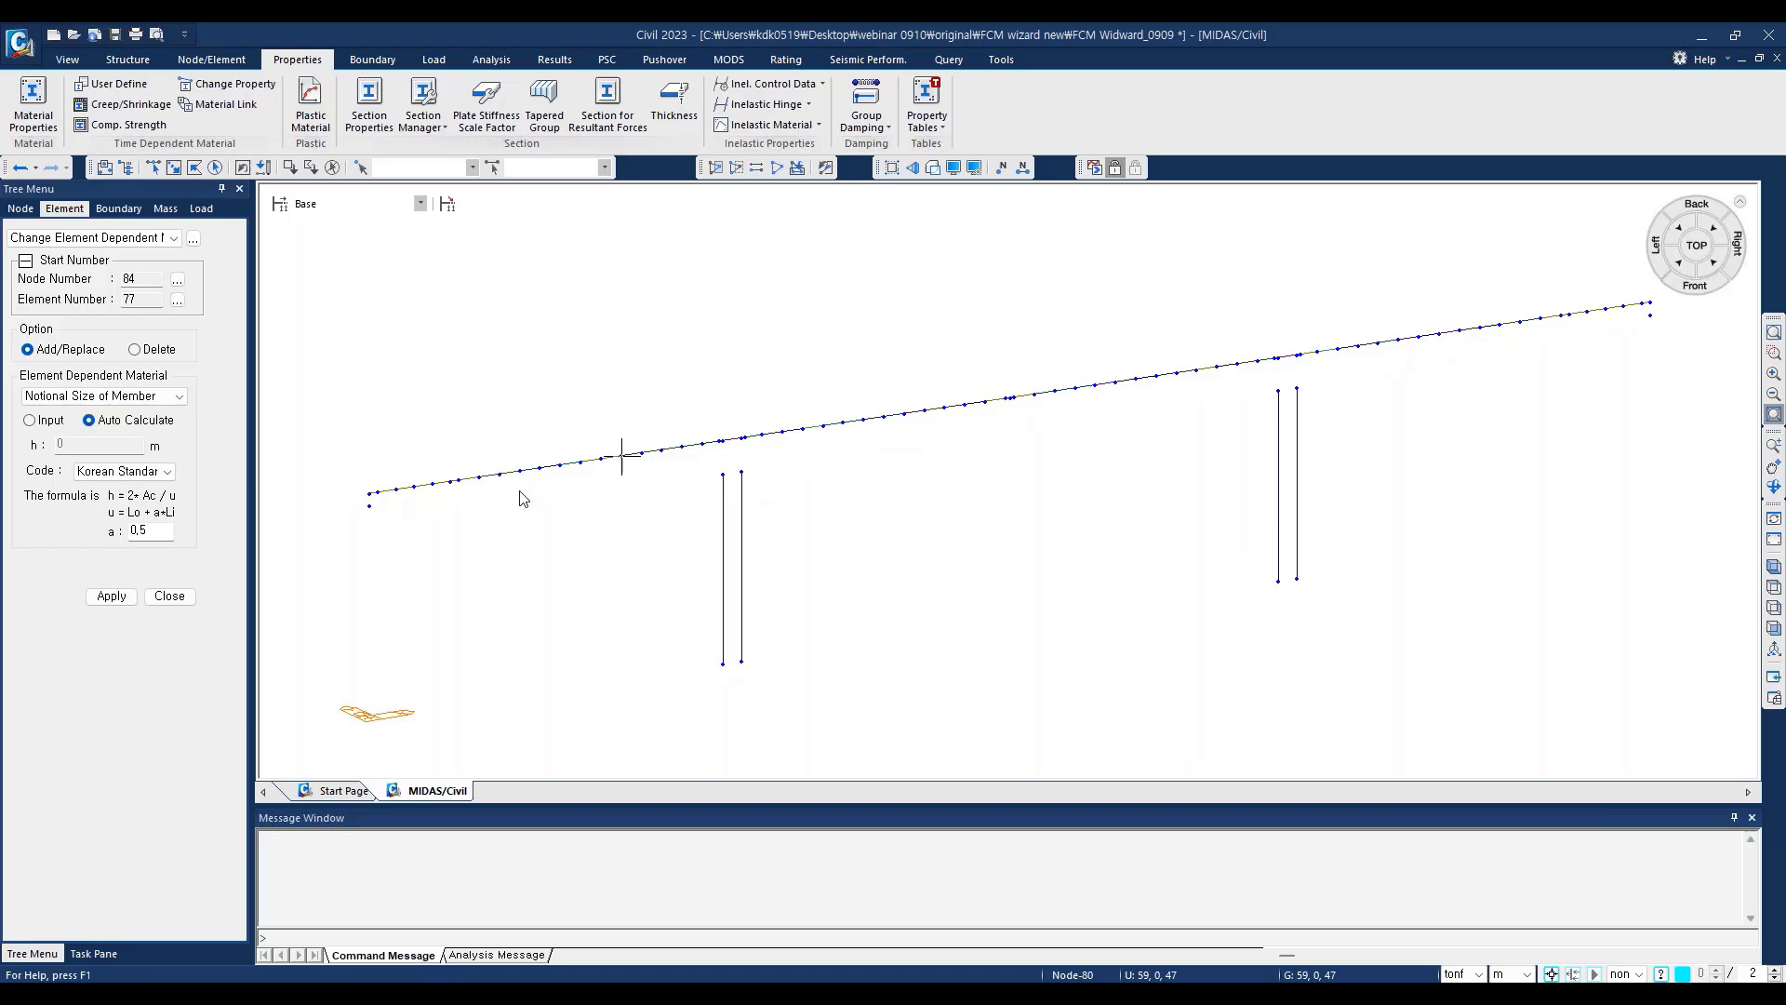
{"action": "left_click", "coordinate": [1695, 281]}
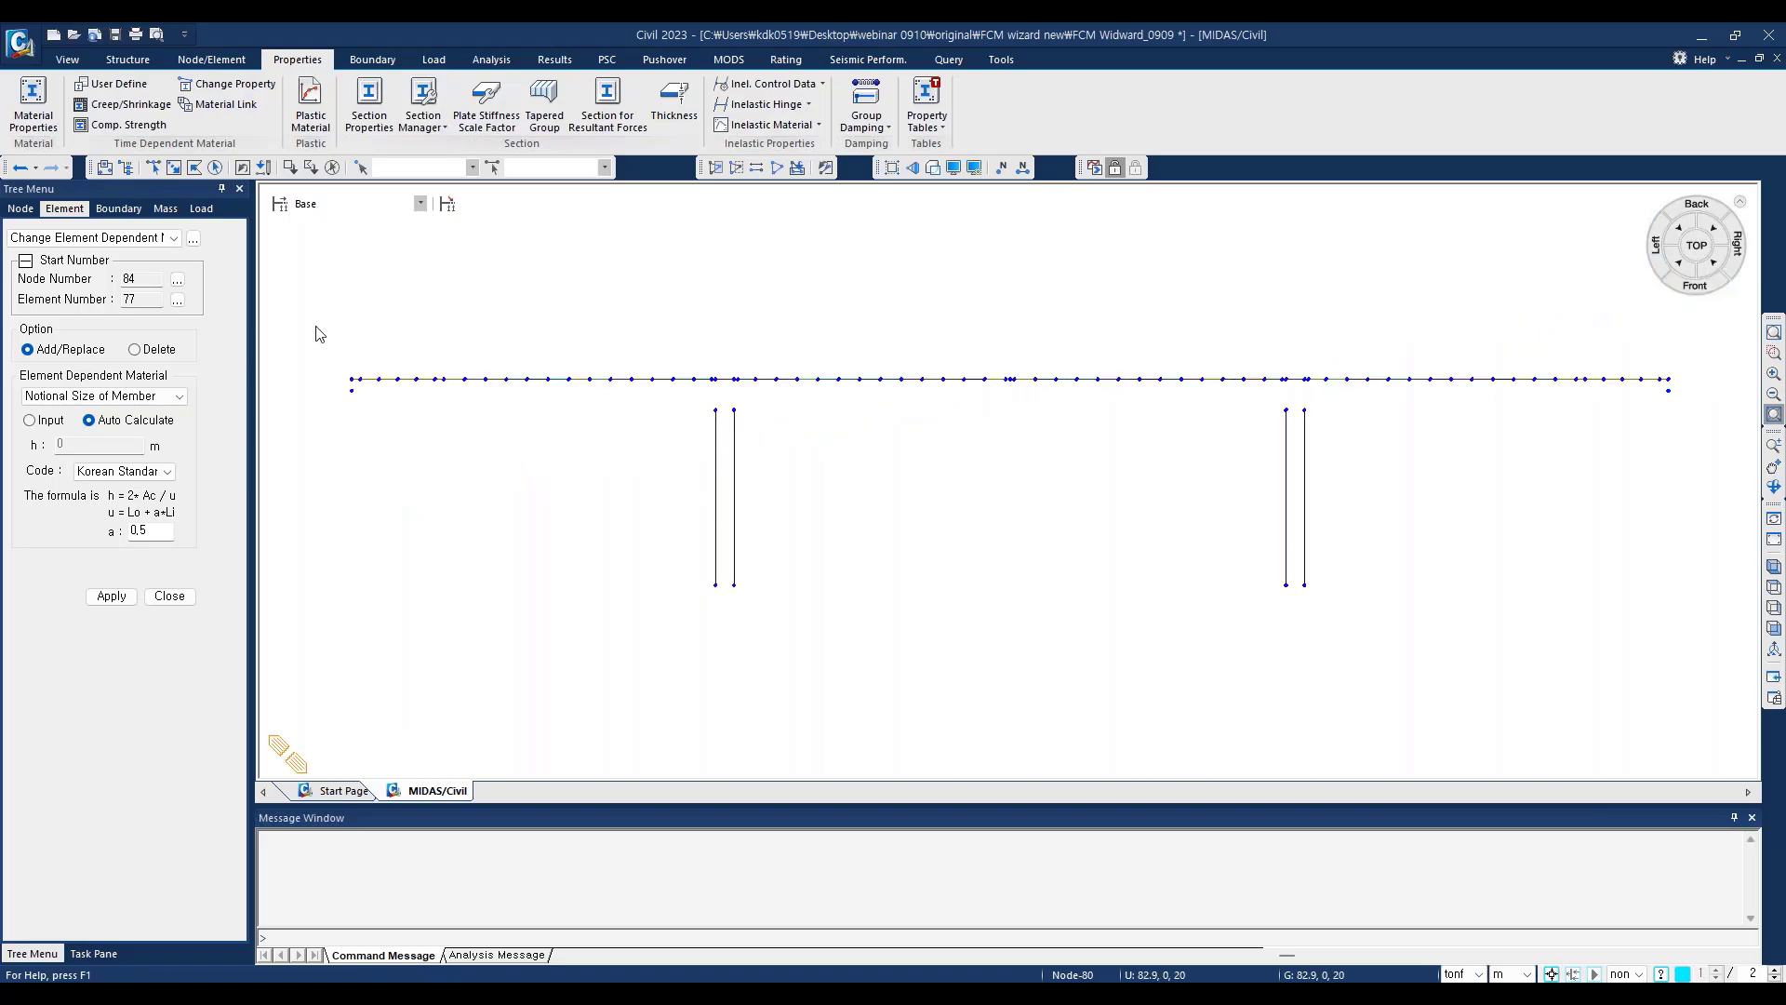
{"action": "left_click", "coordinate": [152, 167]}
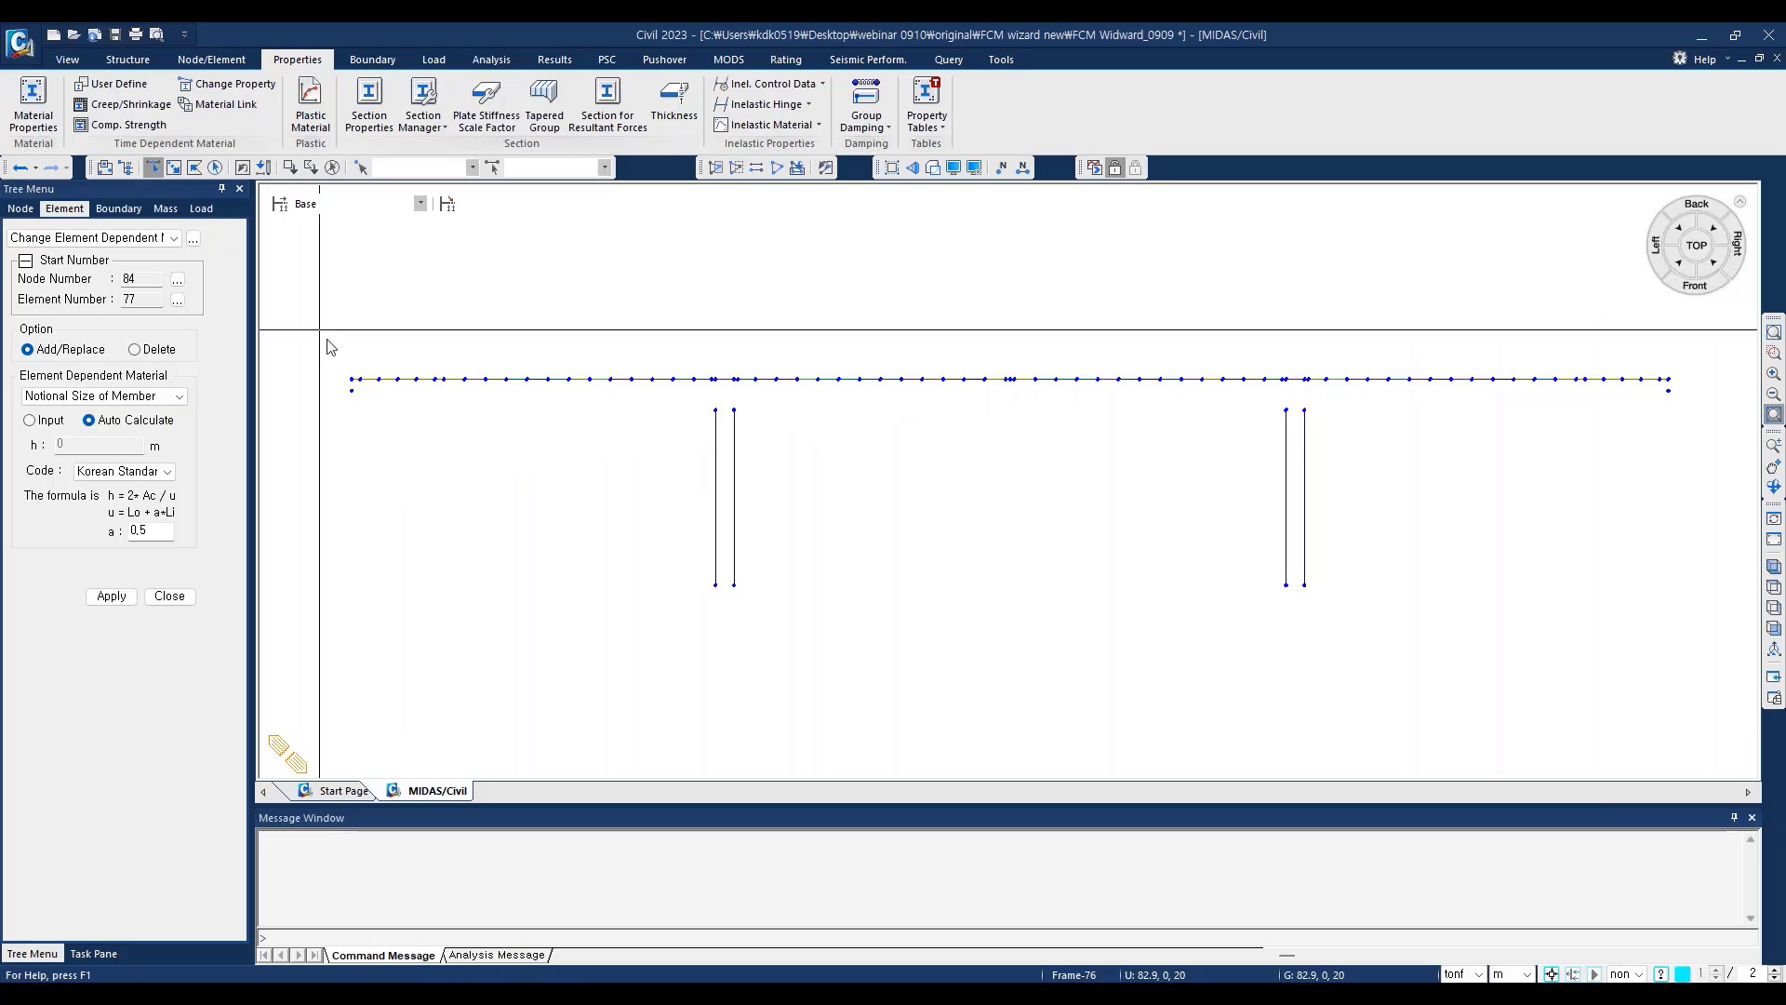
{"action": "left_click", "coordinate": [174, 168]}
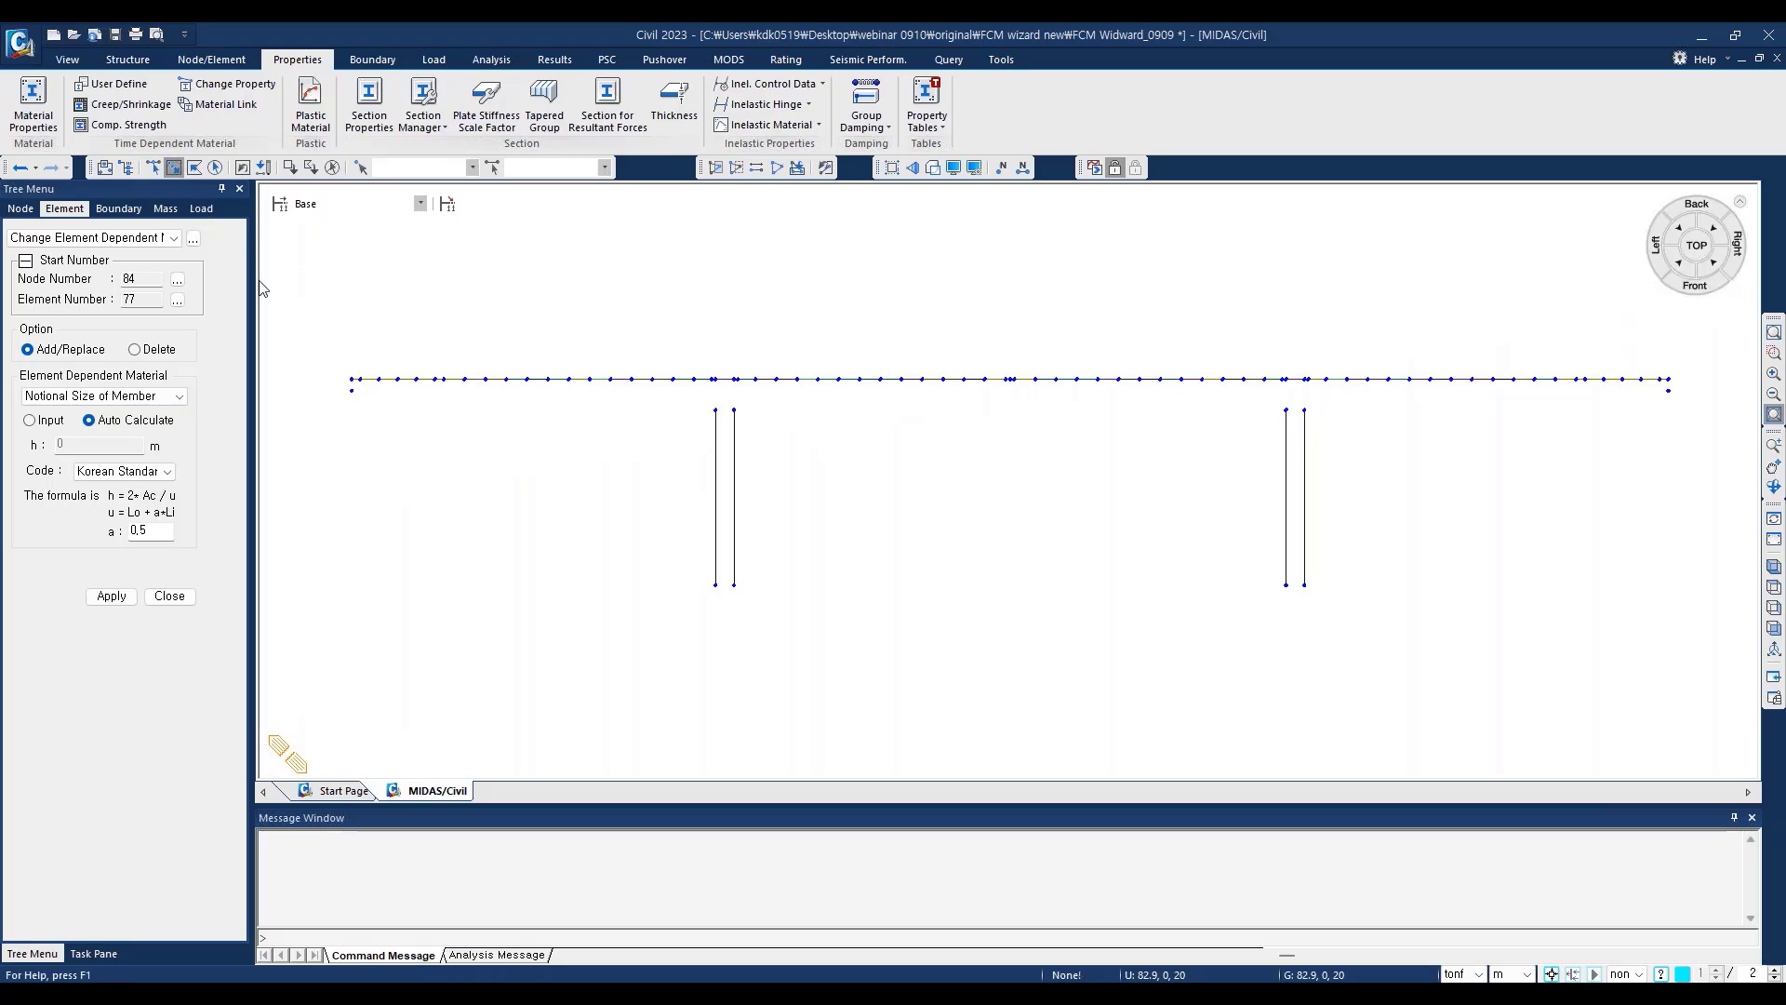
{"action": "left_click_drag", "start_coordinate": [337, 347], "coordinate": [1687, 389]}
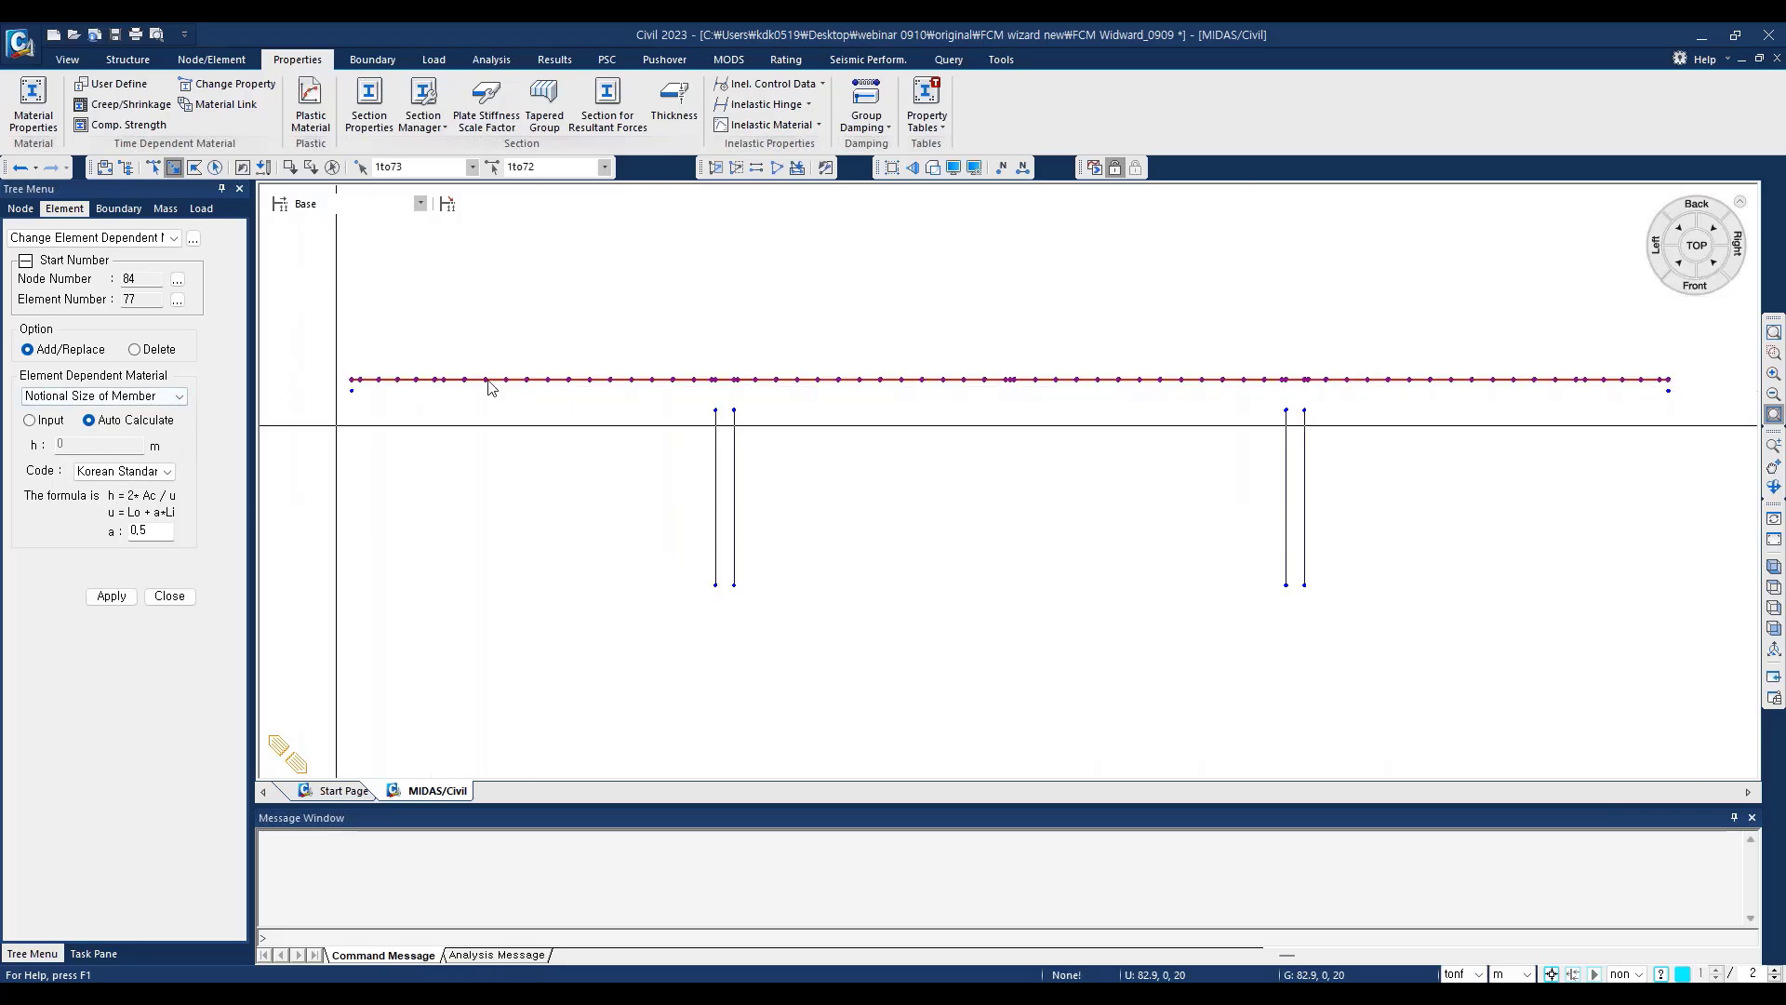
{"action": "left_click", "coordinate": [113, 599]}
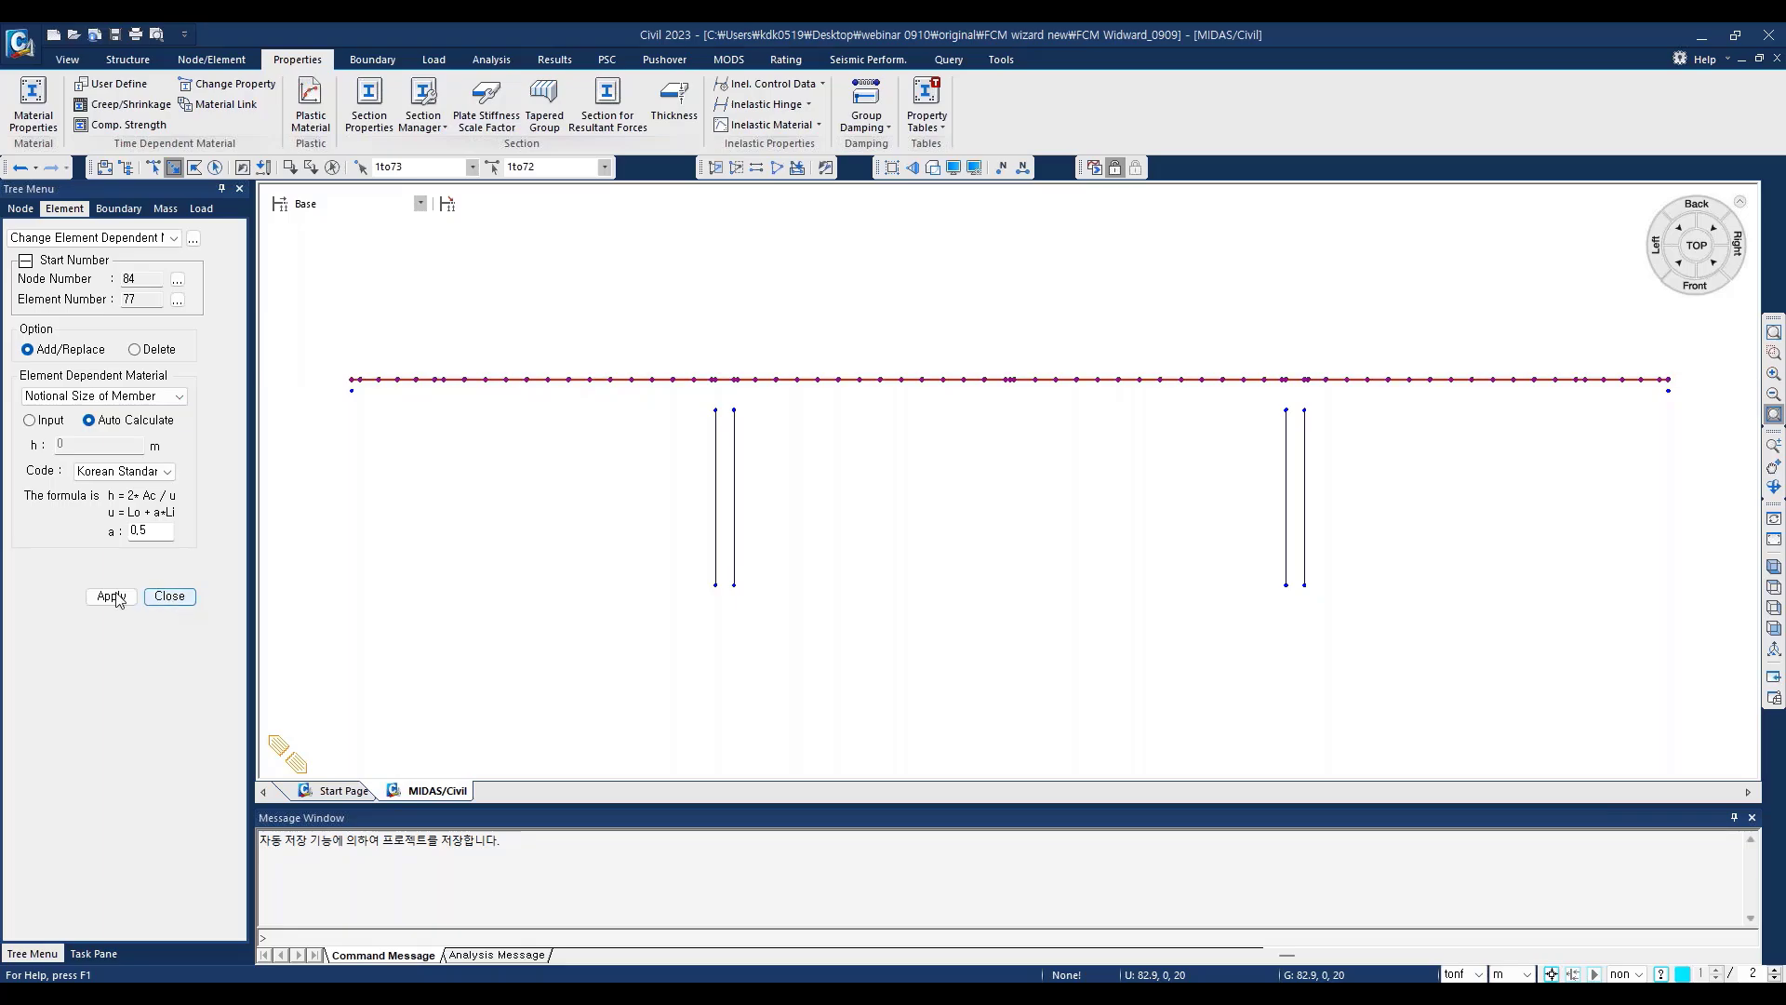
{"action": "left_click", "coordinate": [170, 597]}
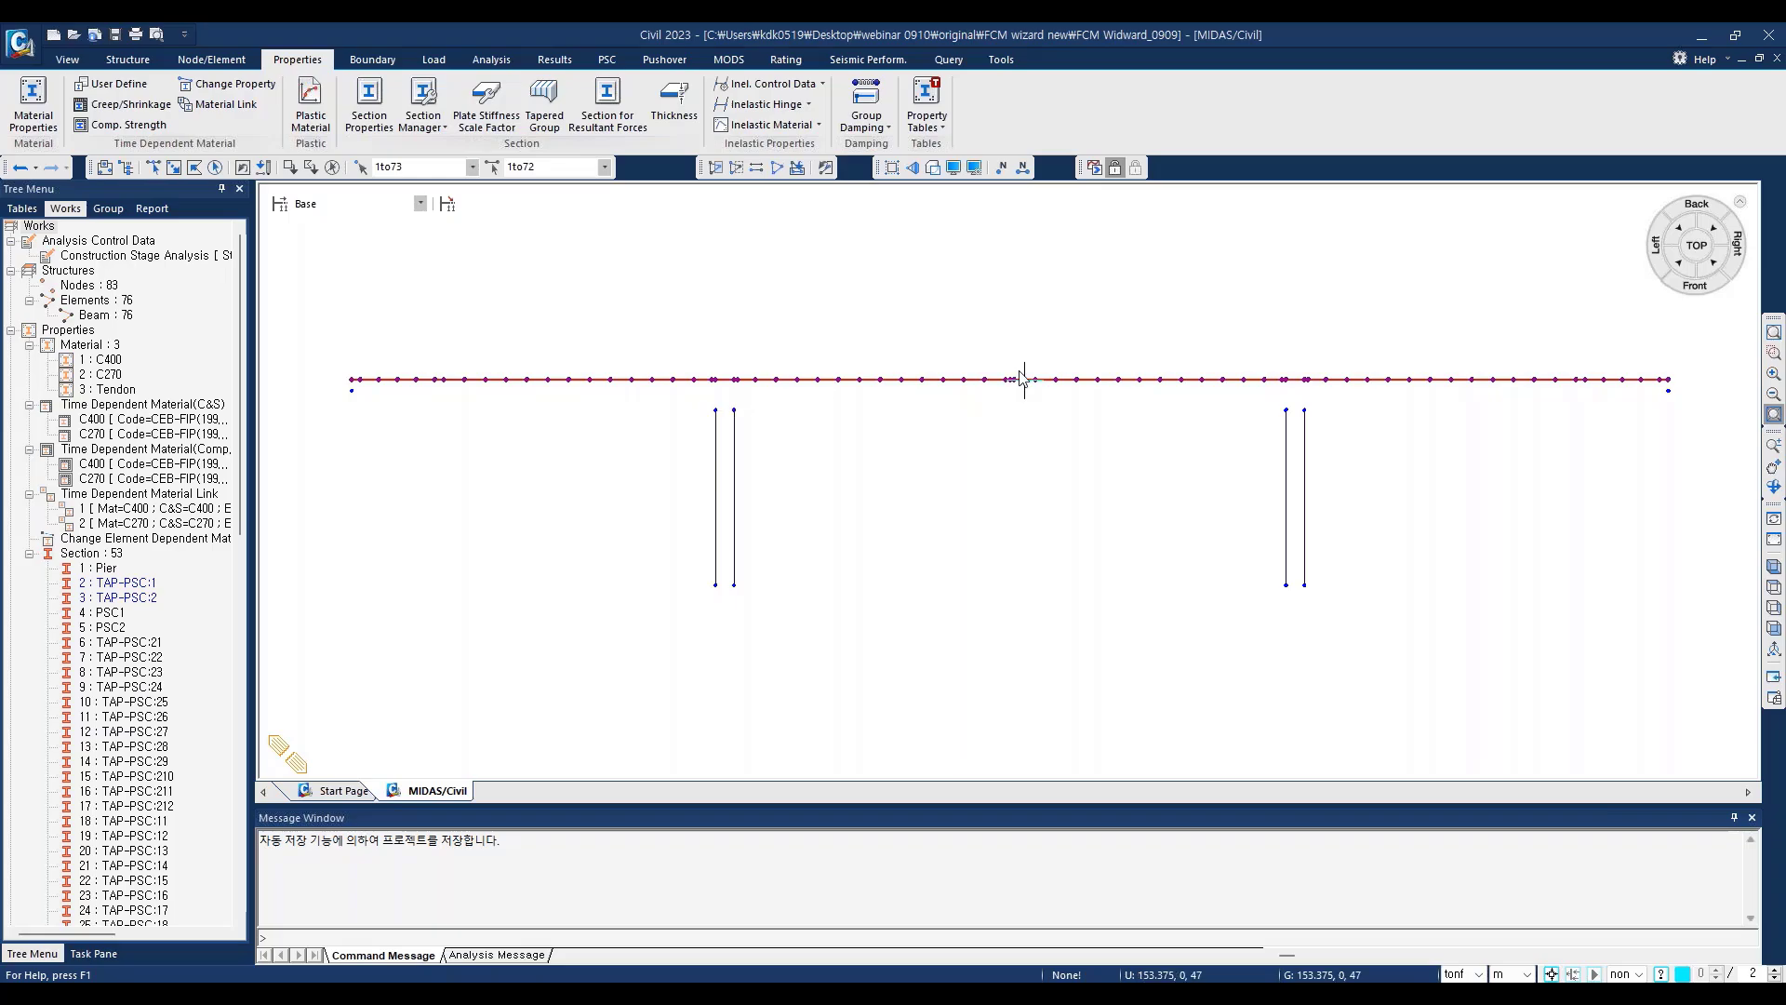
Step: Perform the analysis of the bridge model
{"action": "left_click", "coordinate": [1094, 168]}
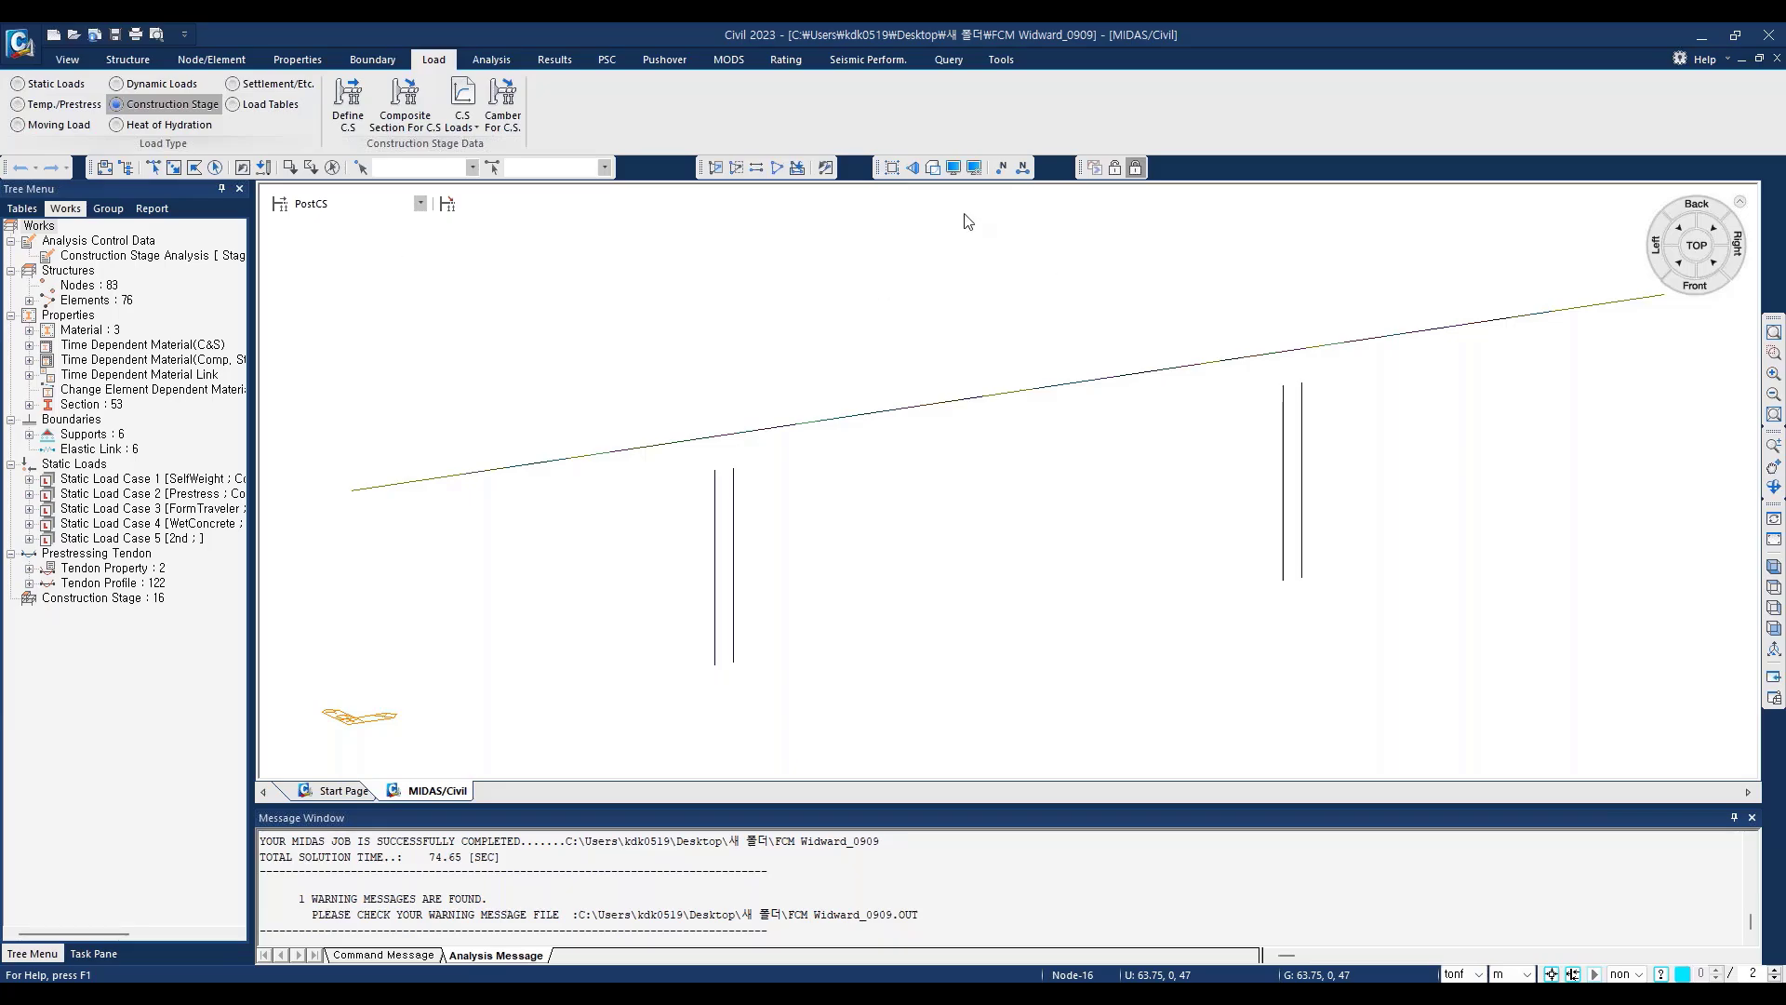
Step: Open the Bridge Girder Diagrams results and set the active construction stage to CS13
{"action": "left_click", "coordinate": [551, 59]}
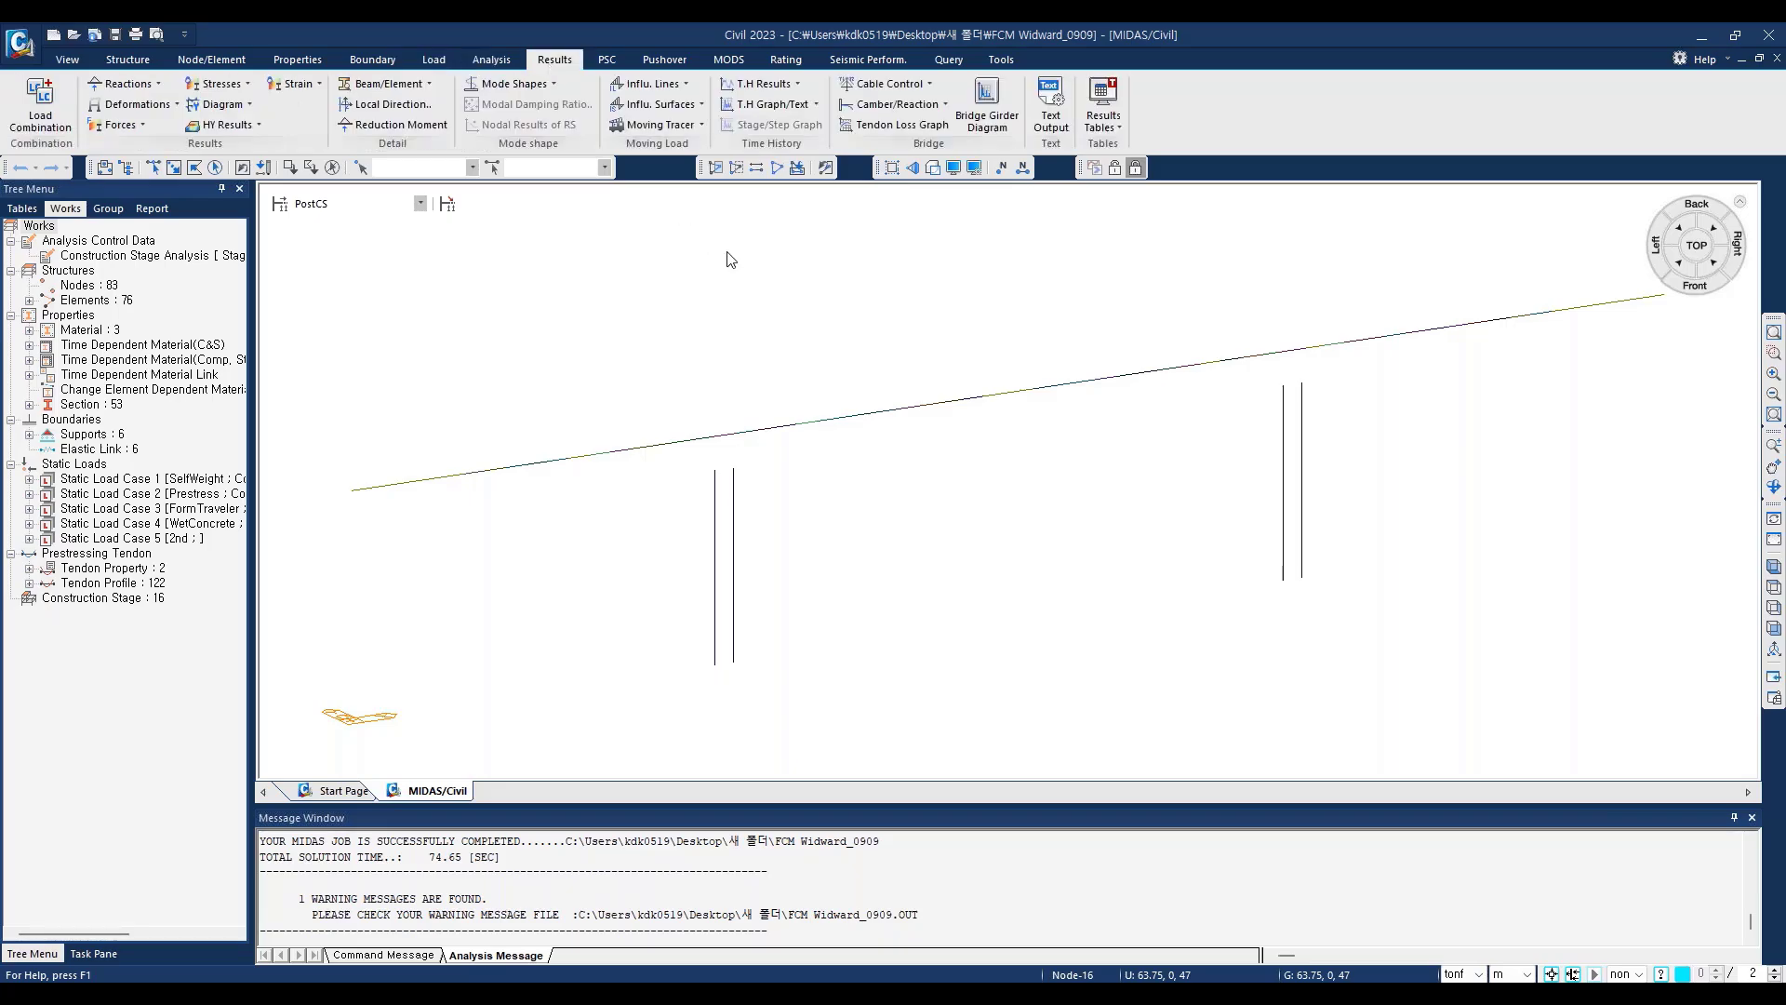
{"action": "left_click", "coordinate": [986, 103]}
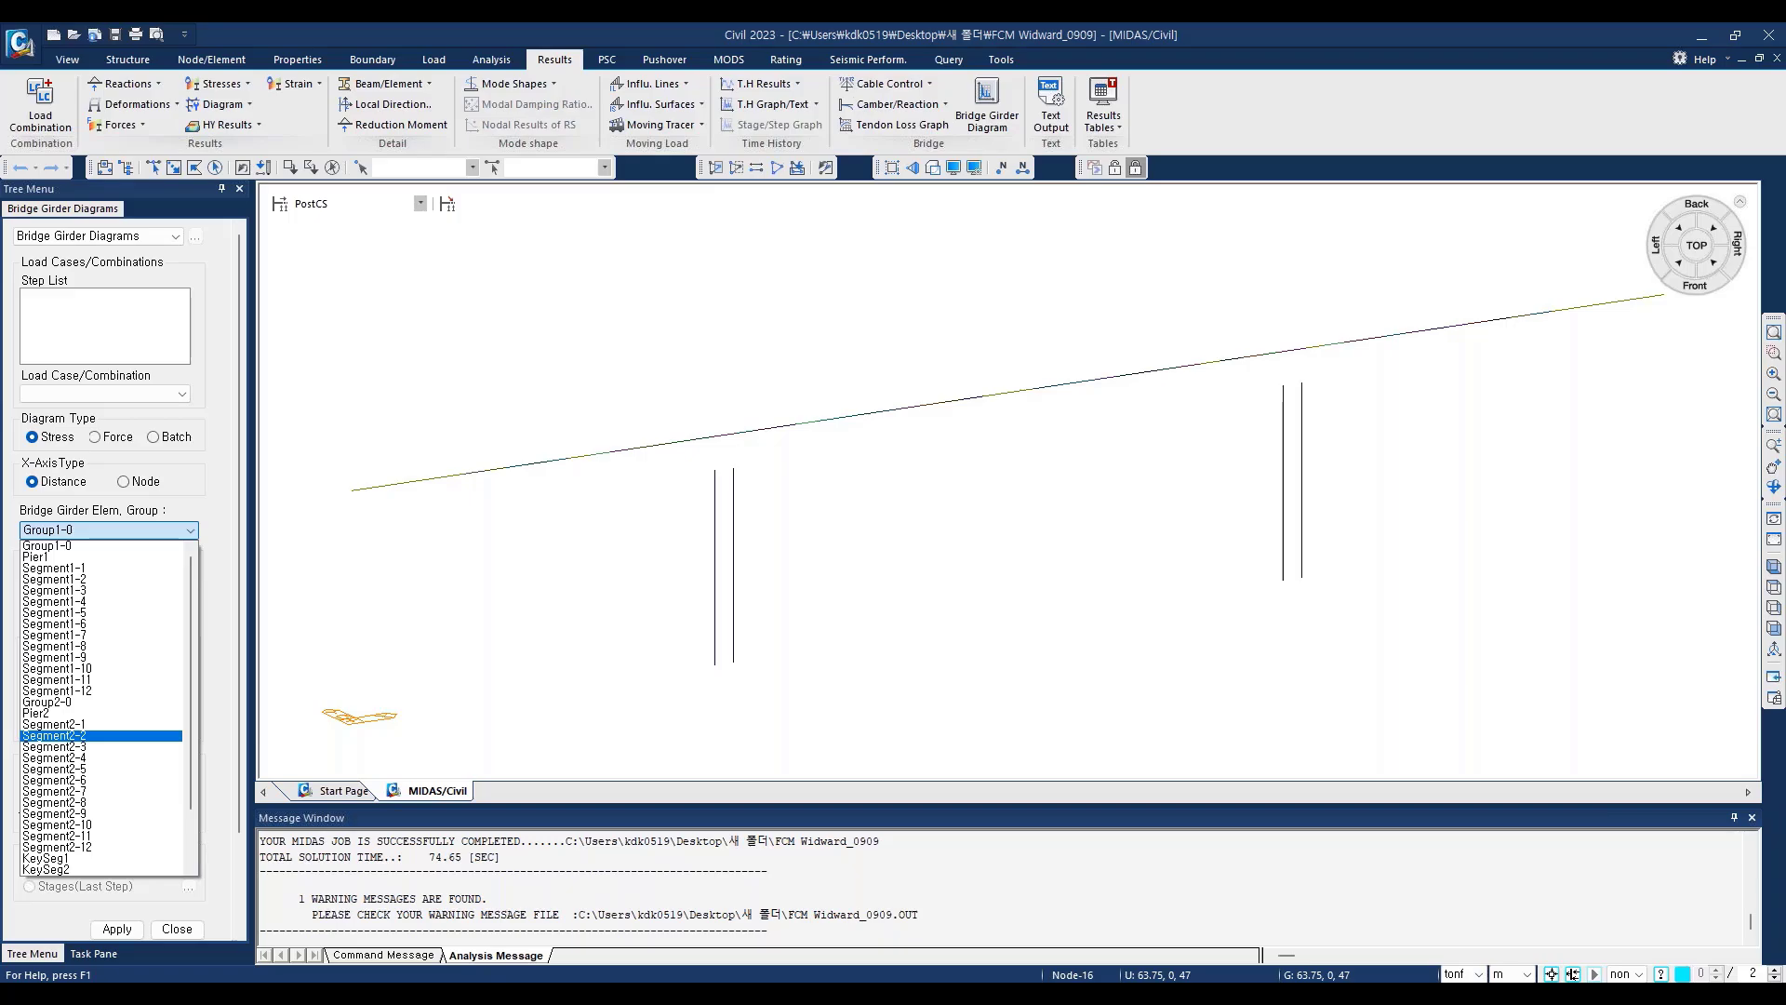
{"action": "left_click", "coordinate": [421, 205]}
{"action": "left_click", "coordinate": [421, 205]}
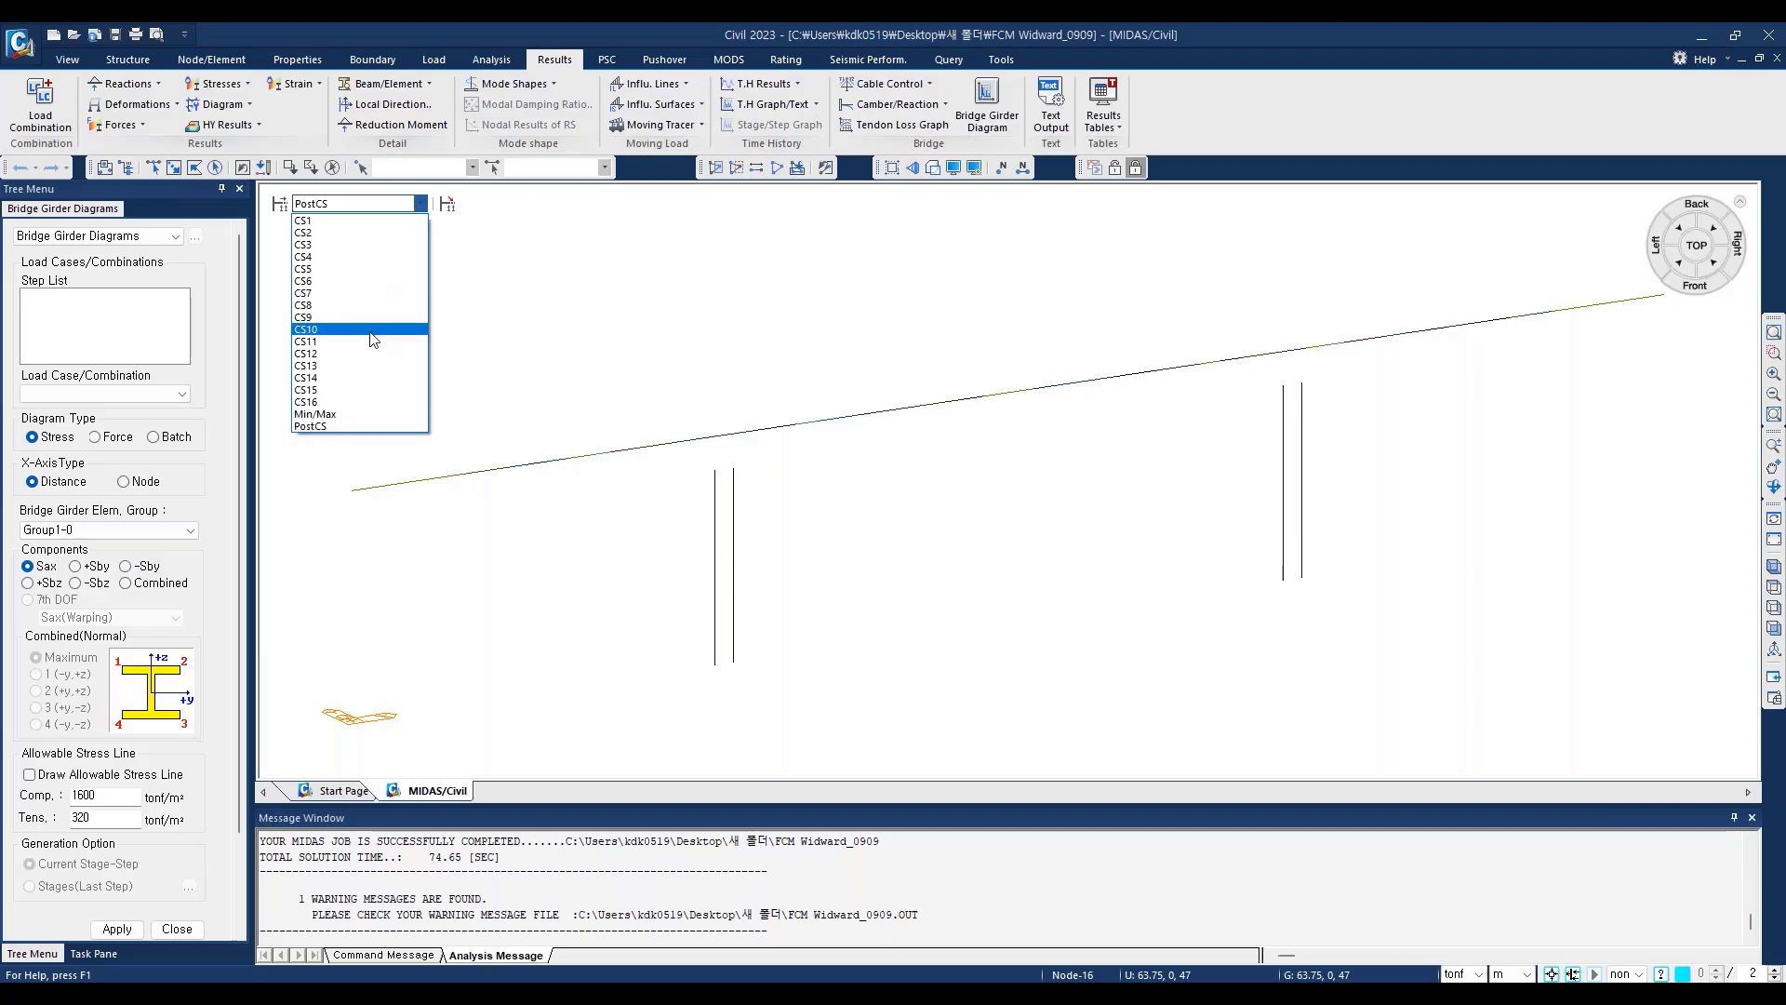
{"action": "left_click", "coordinate": [371, 365]}
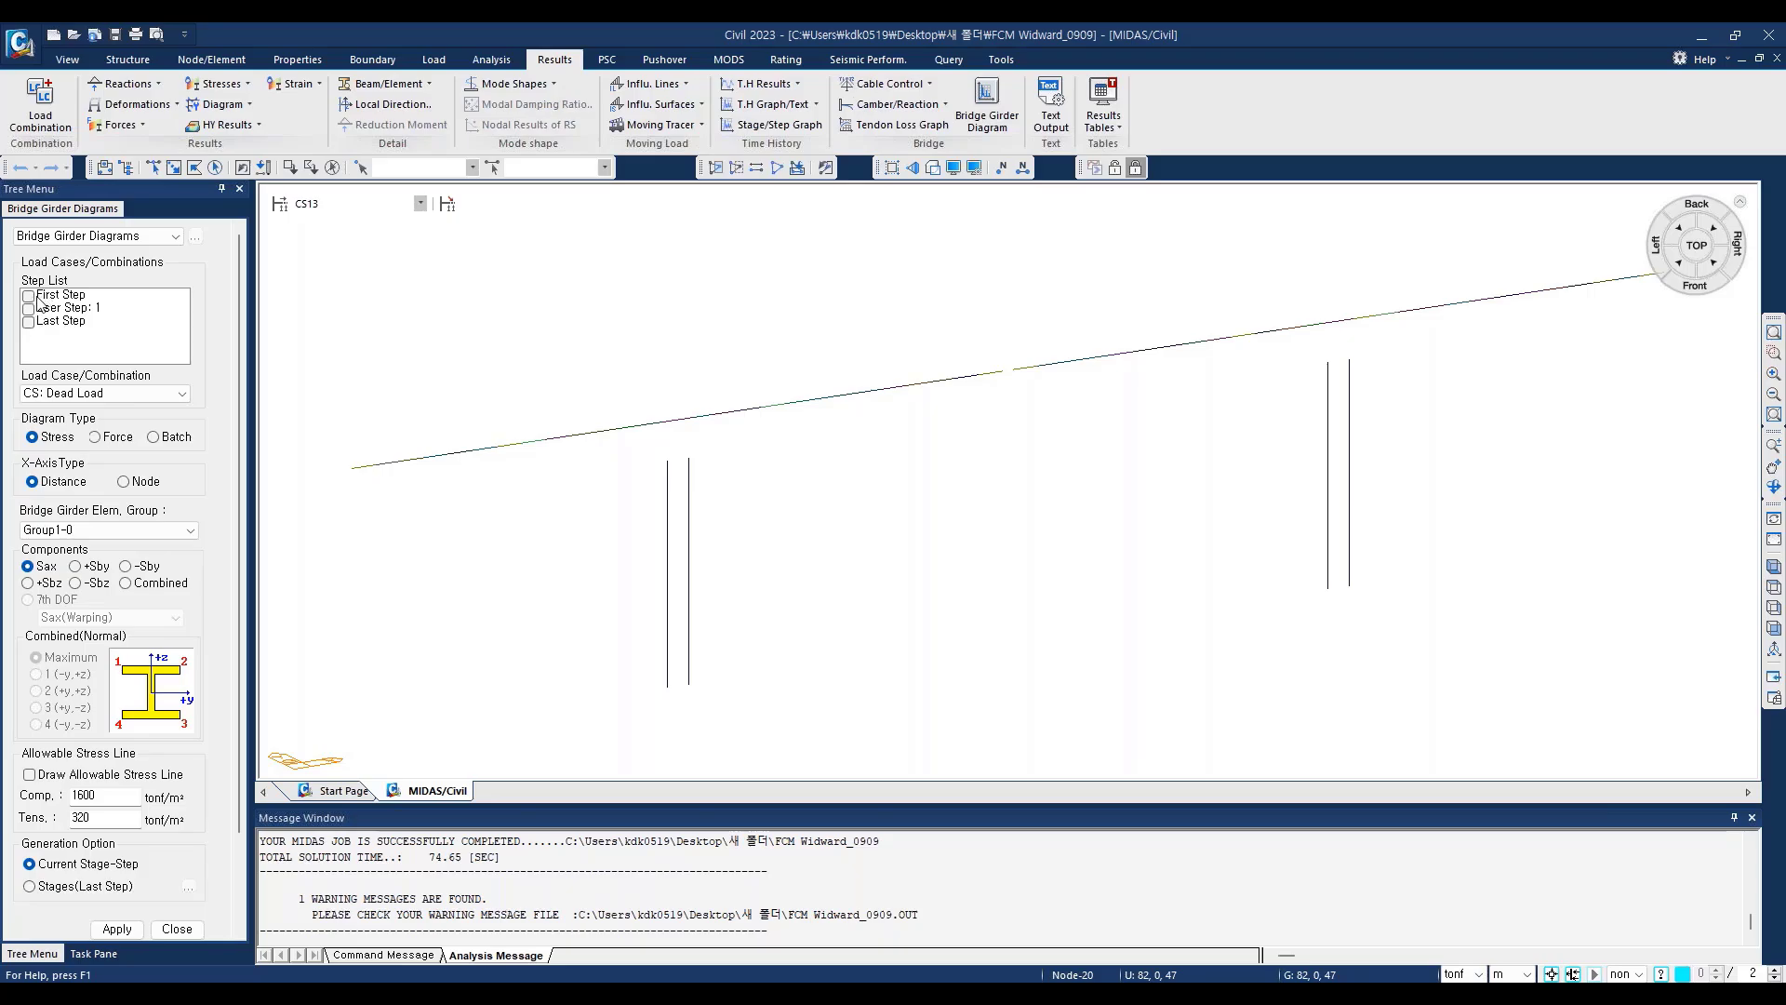
Step: Include First Step and User Step: 1 in the girder diagram and set the load case to CS: Summation
{"action": "left_click", "coordinate": [34, 297]}
{"action": "left_click", "coordinate": [27, 310]}
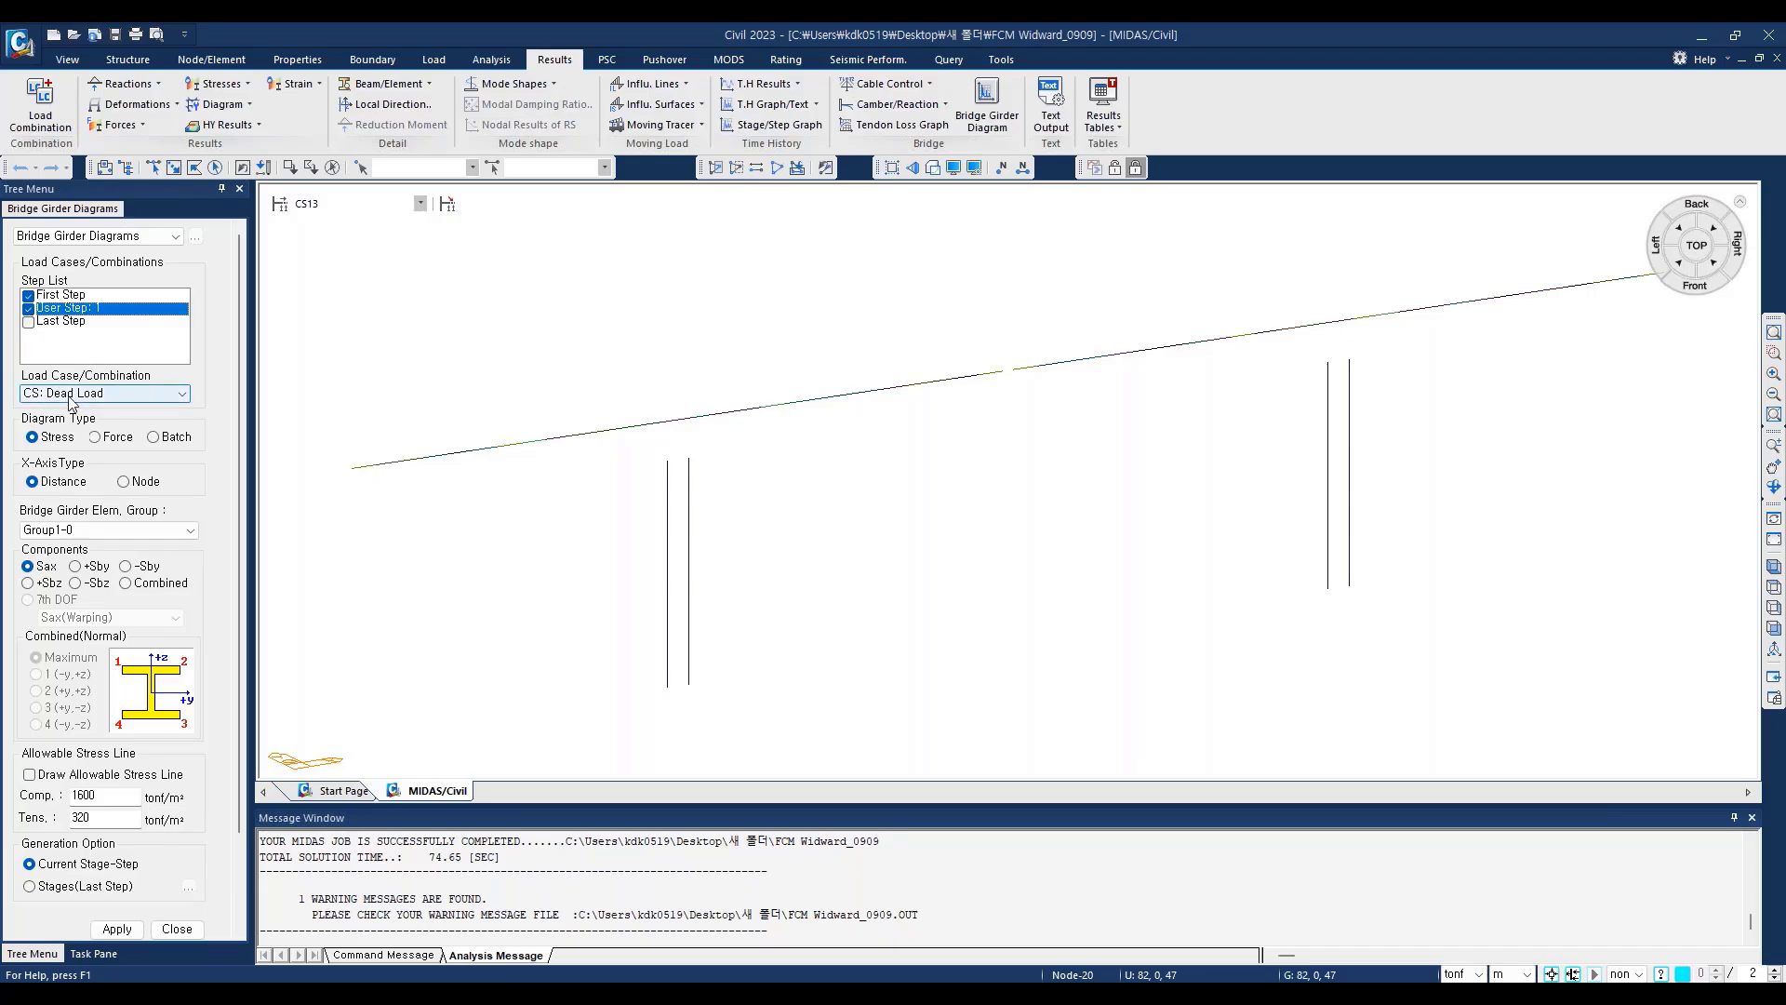
{"action": "left_click", "coordinate": [142, 398]}
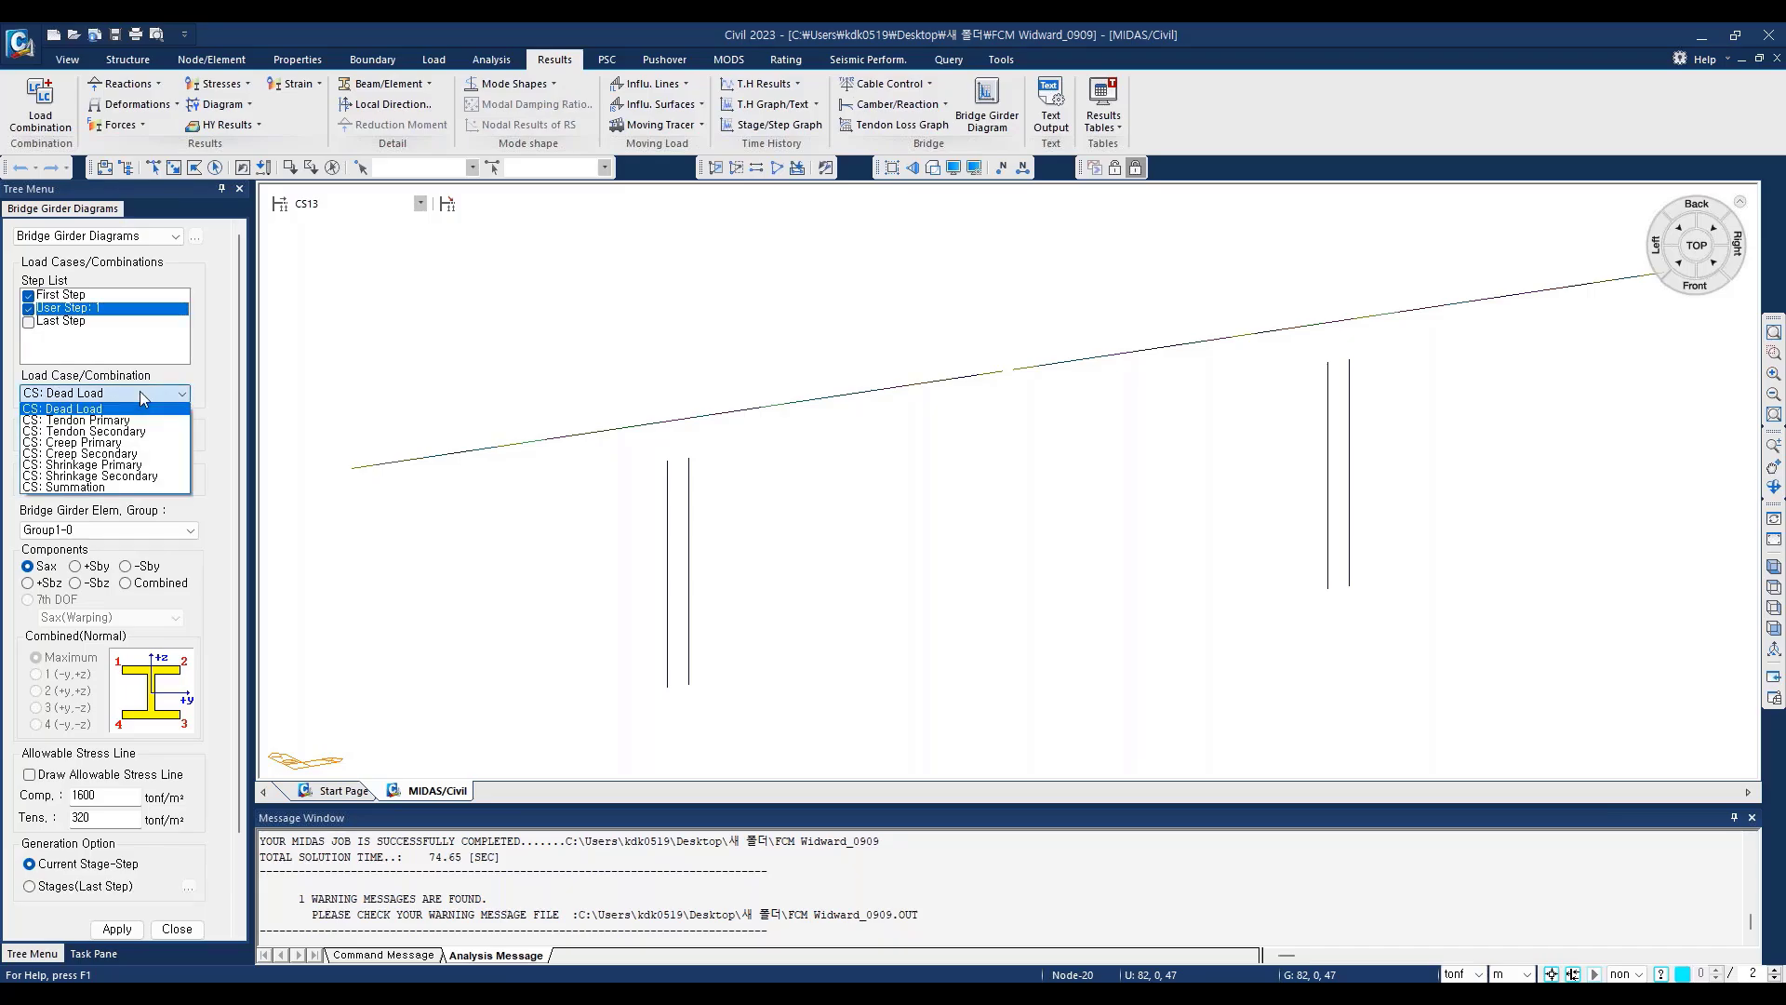
{"action": "left_click", "coordinate": [109, 490]}
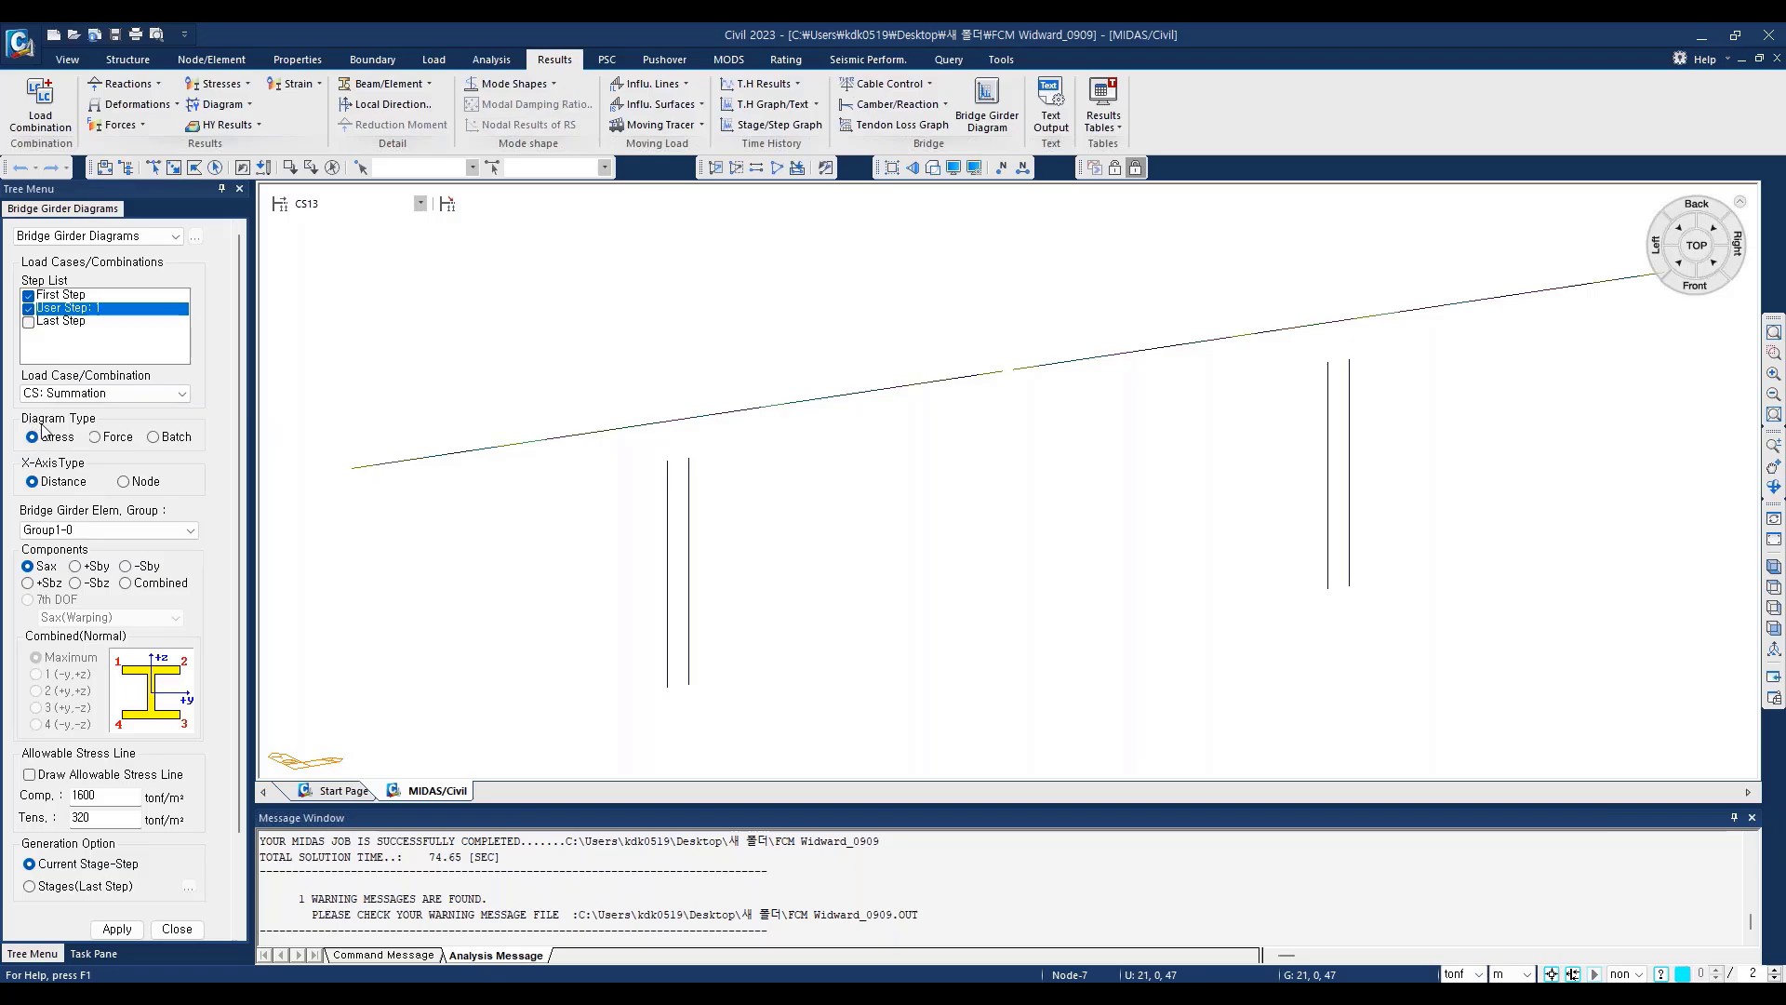
Step: Set the diagram's X-axis type to Node, the element group to BridgeGirder and the stress component to Combined (Maximum)
{"action": "left_click", "coordinate": [123, 482]}
{"action": "left_click", "coordinate": [188, 529]}
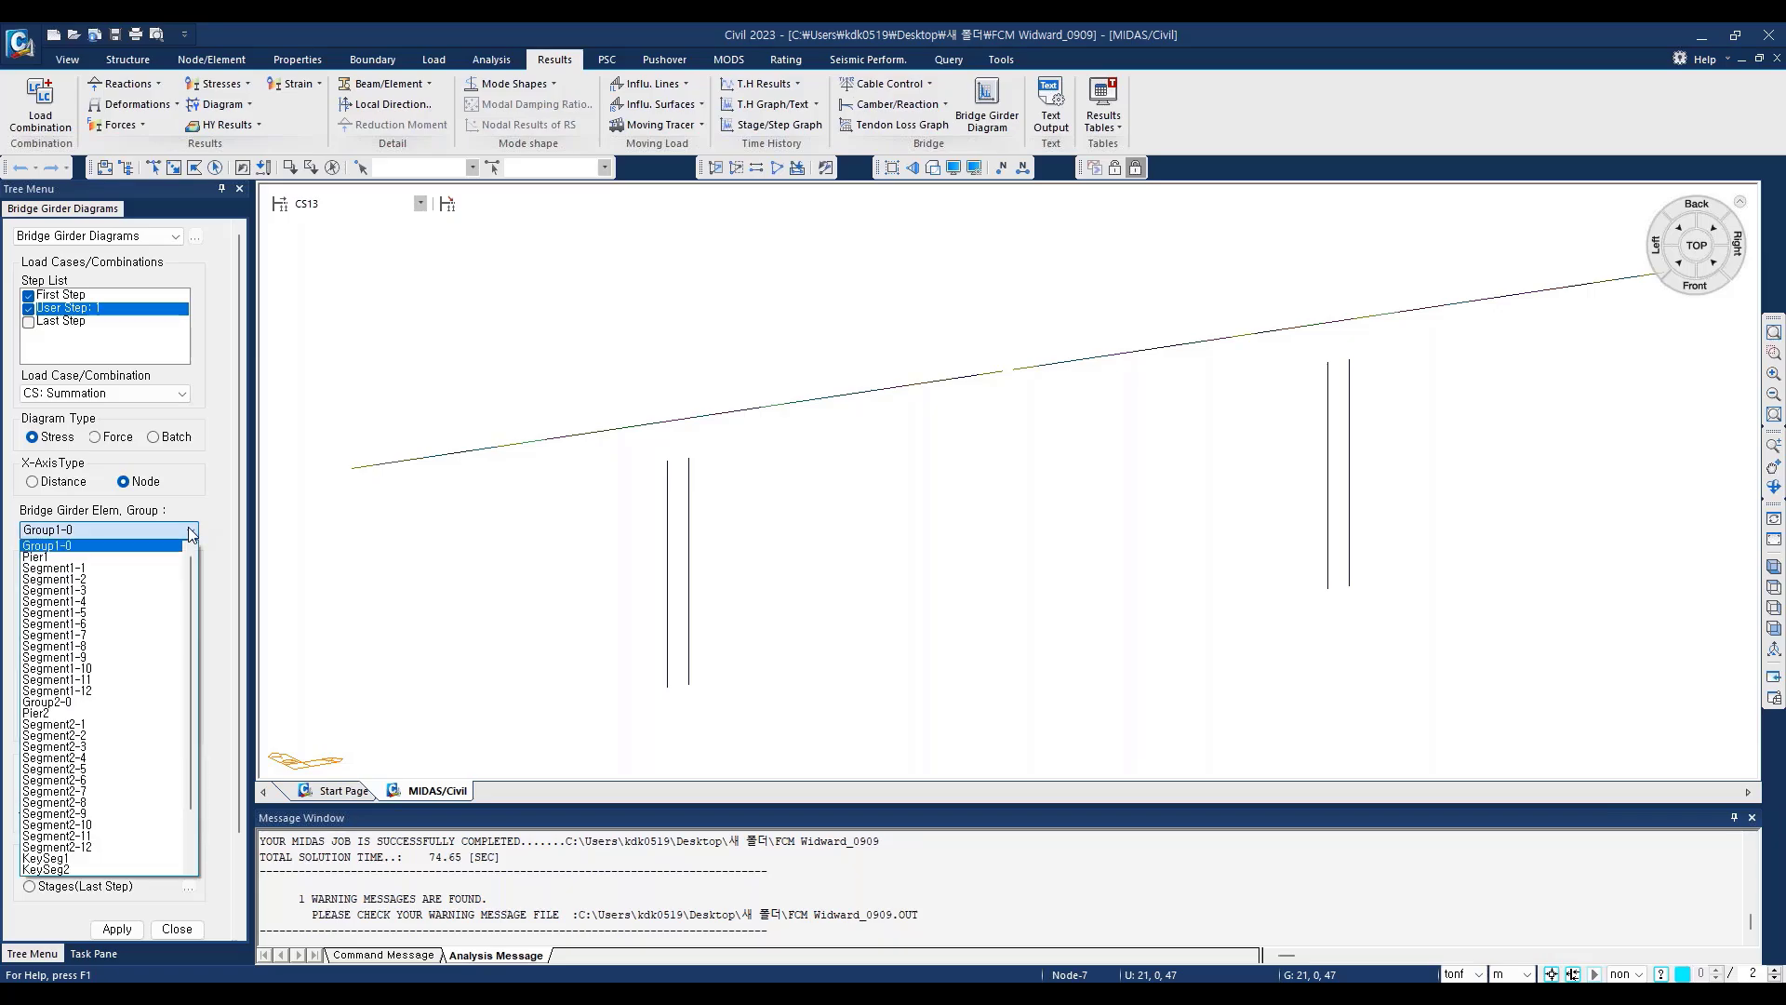
{"action": "left_click_drag", "start_coordinate": [193, 735], "coordinate": [205, 854]}
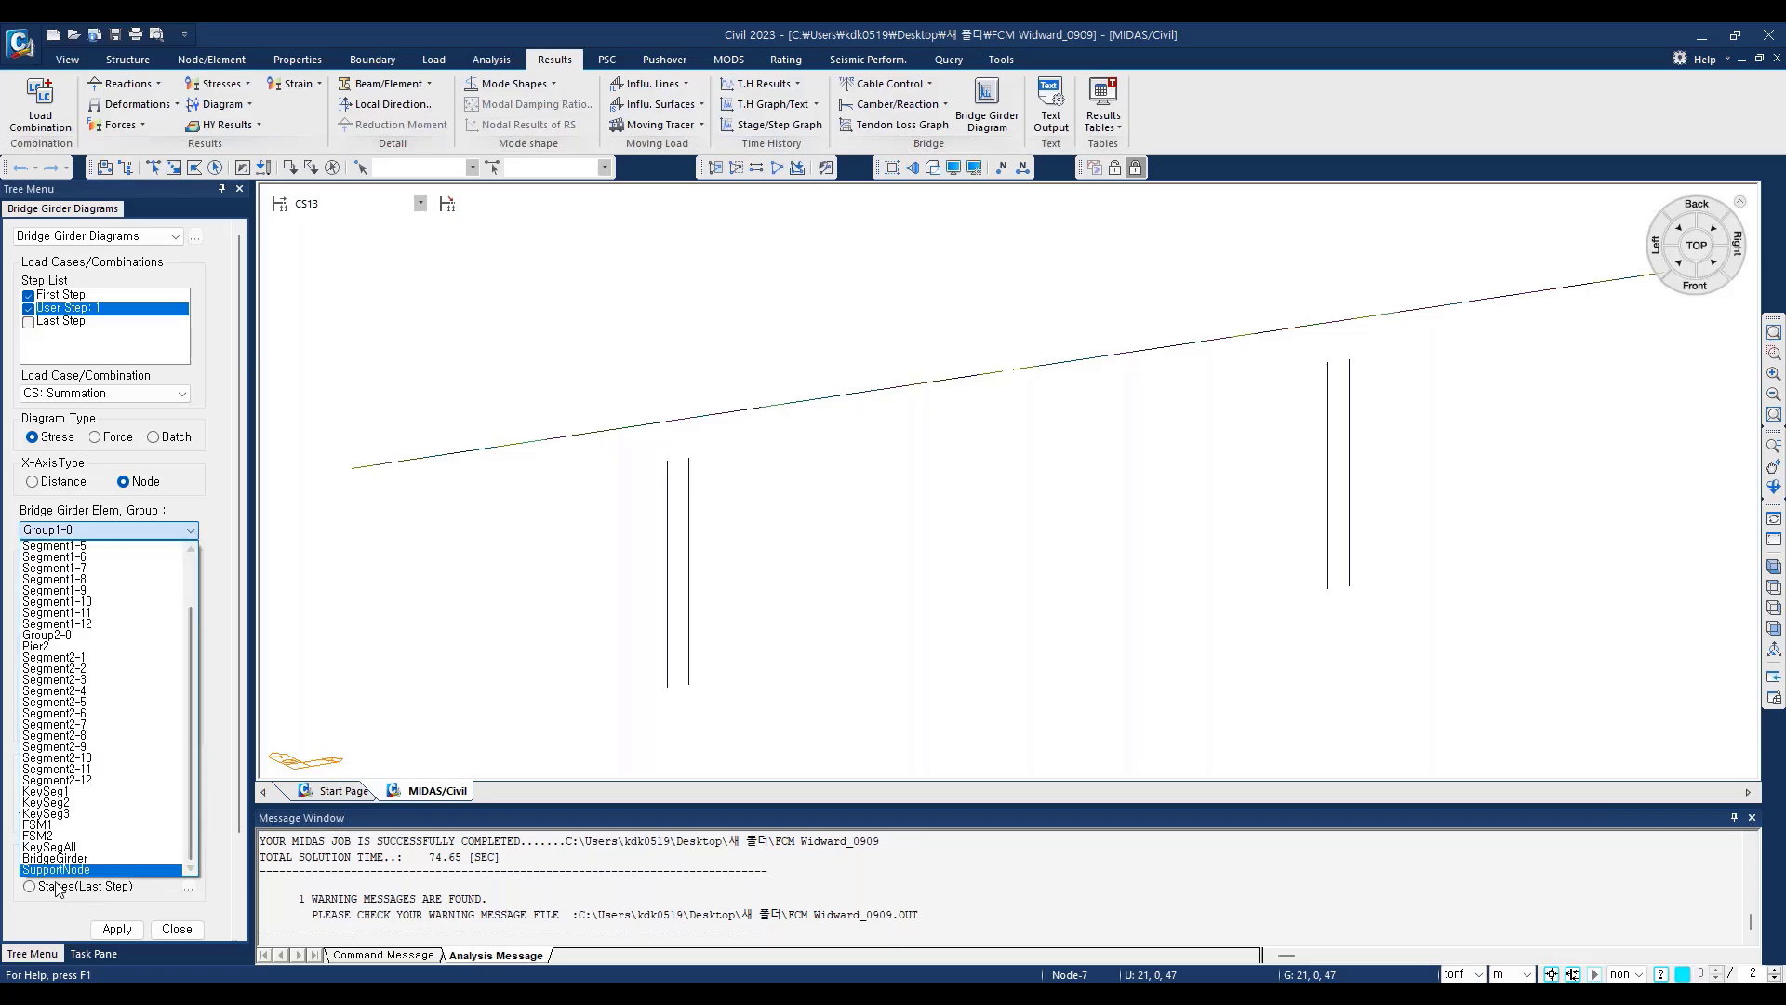
{"action": "left_click", "coordinate": [52, 857]}
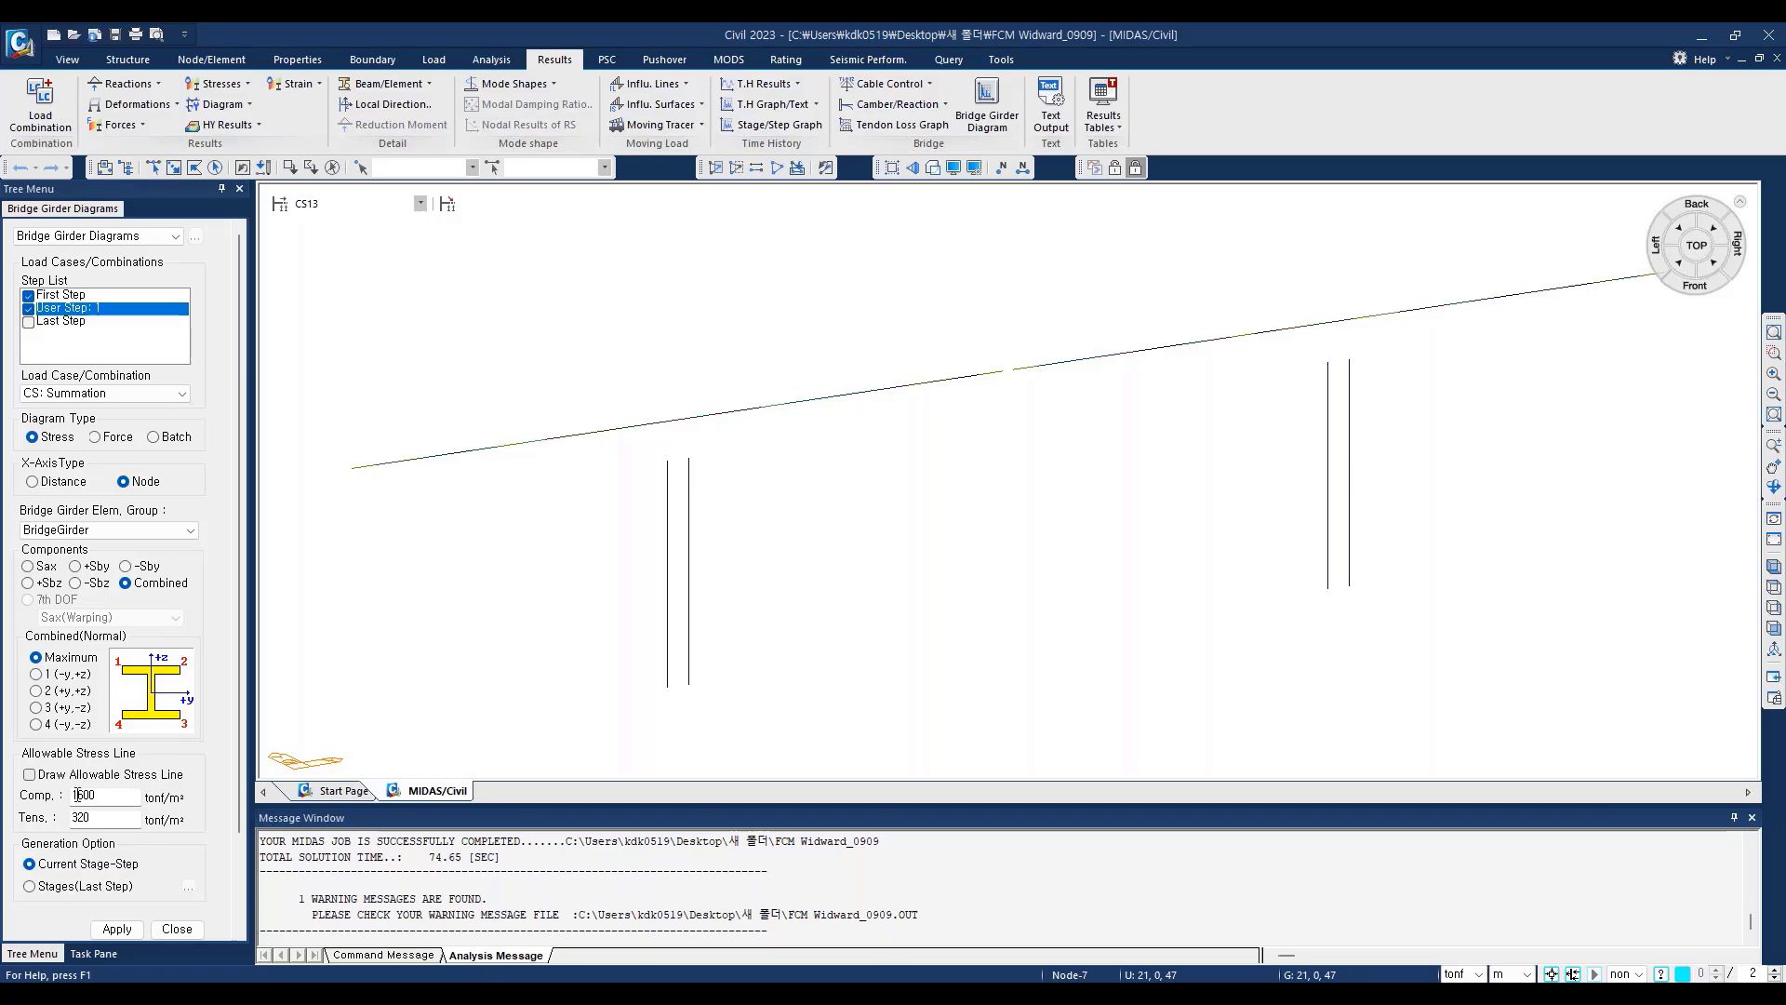
Step: Enable allowable stress lines at 1600 compression and 320 tension, and generate the girder stress diagram for the current stage-step
{"action": "left_click", "coordinate": [29, 774]}
{"action": "left_click_drag", "start_coordinate": [123, 796], "coordinate": [43, 824]}
{"action": "left_click", "coordinate": [91, 798]}
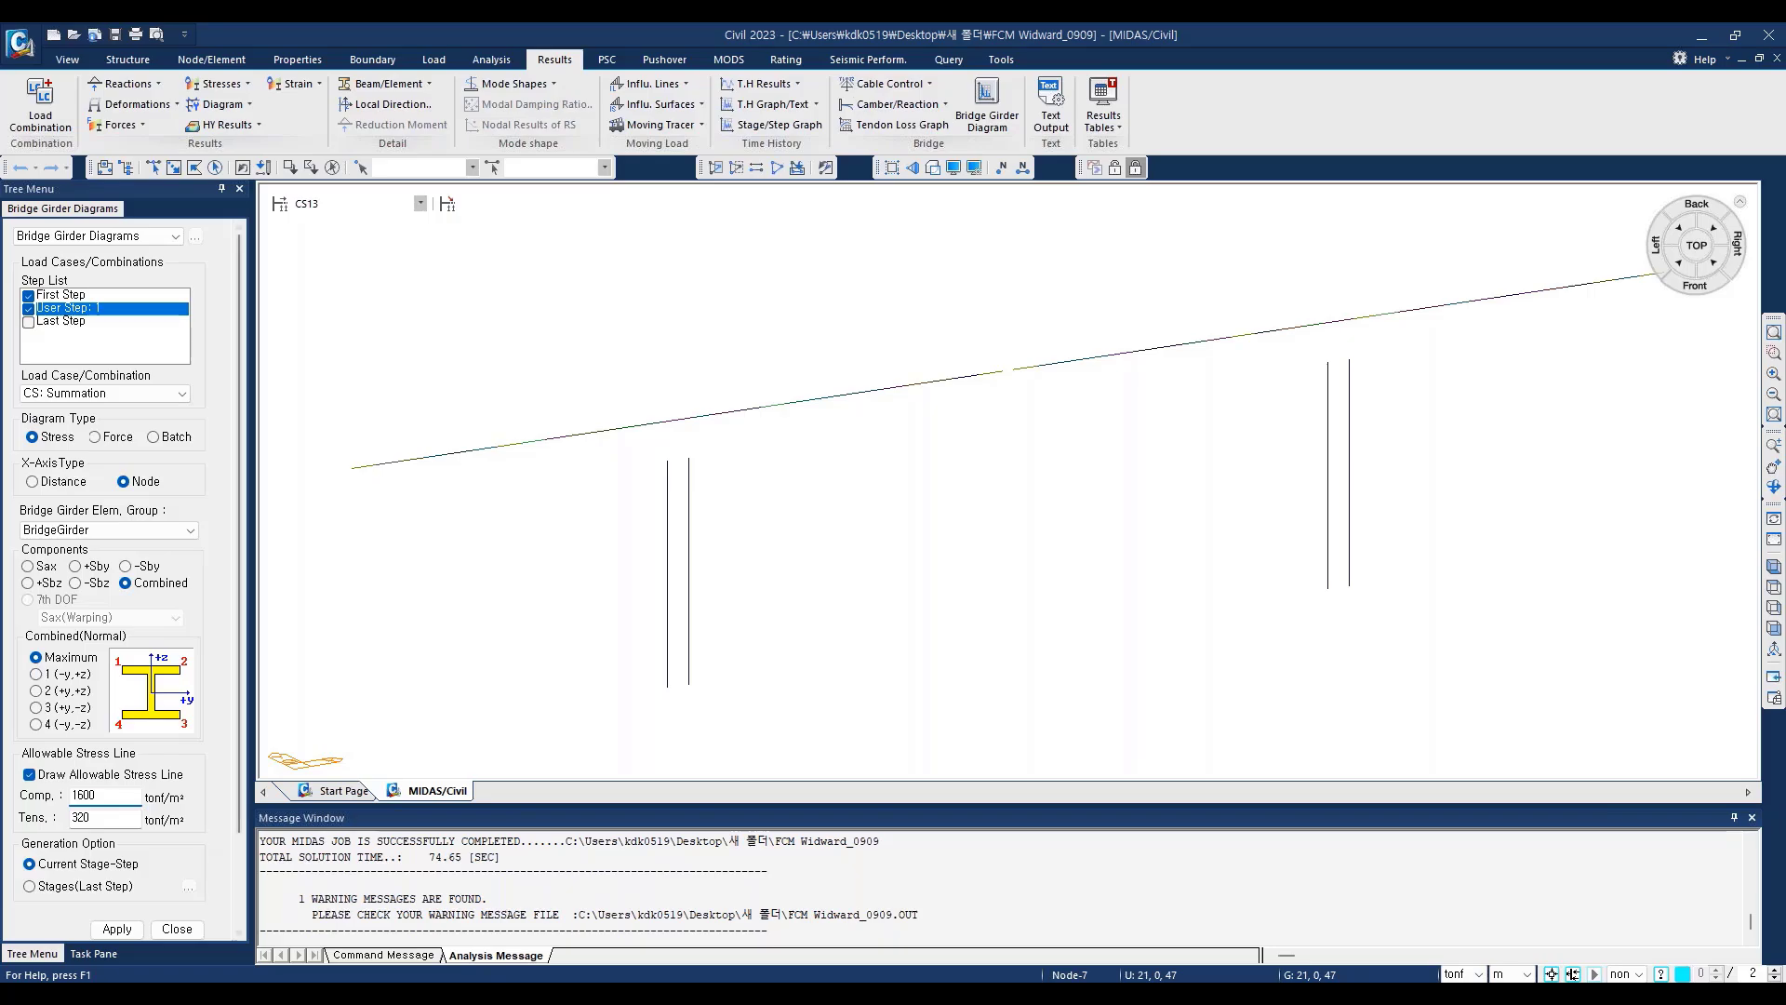
{"action": "scroll", "coordinate": [235, 792], "scroll_direction": "down", "scroll_amount": 2}
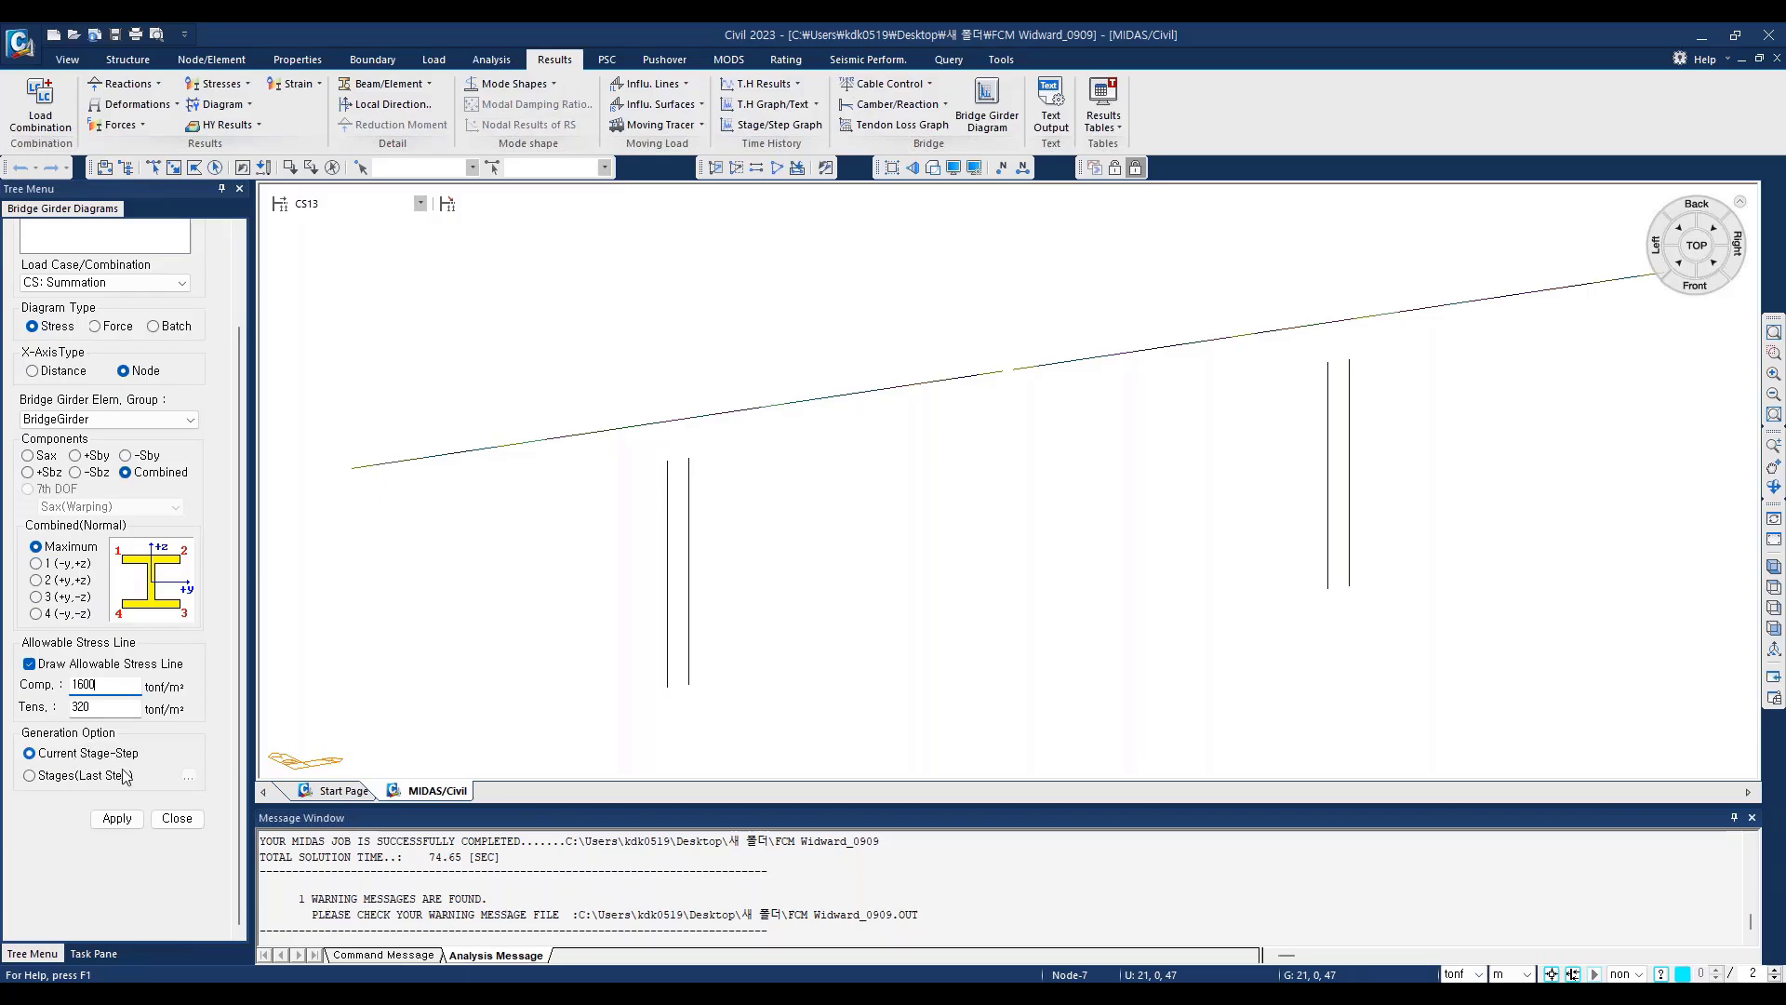
{"action": "left_click", "coordinate": [119, 819]}
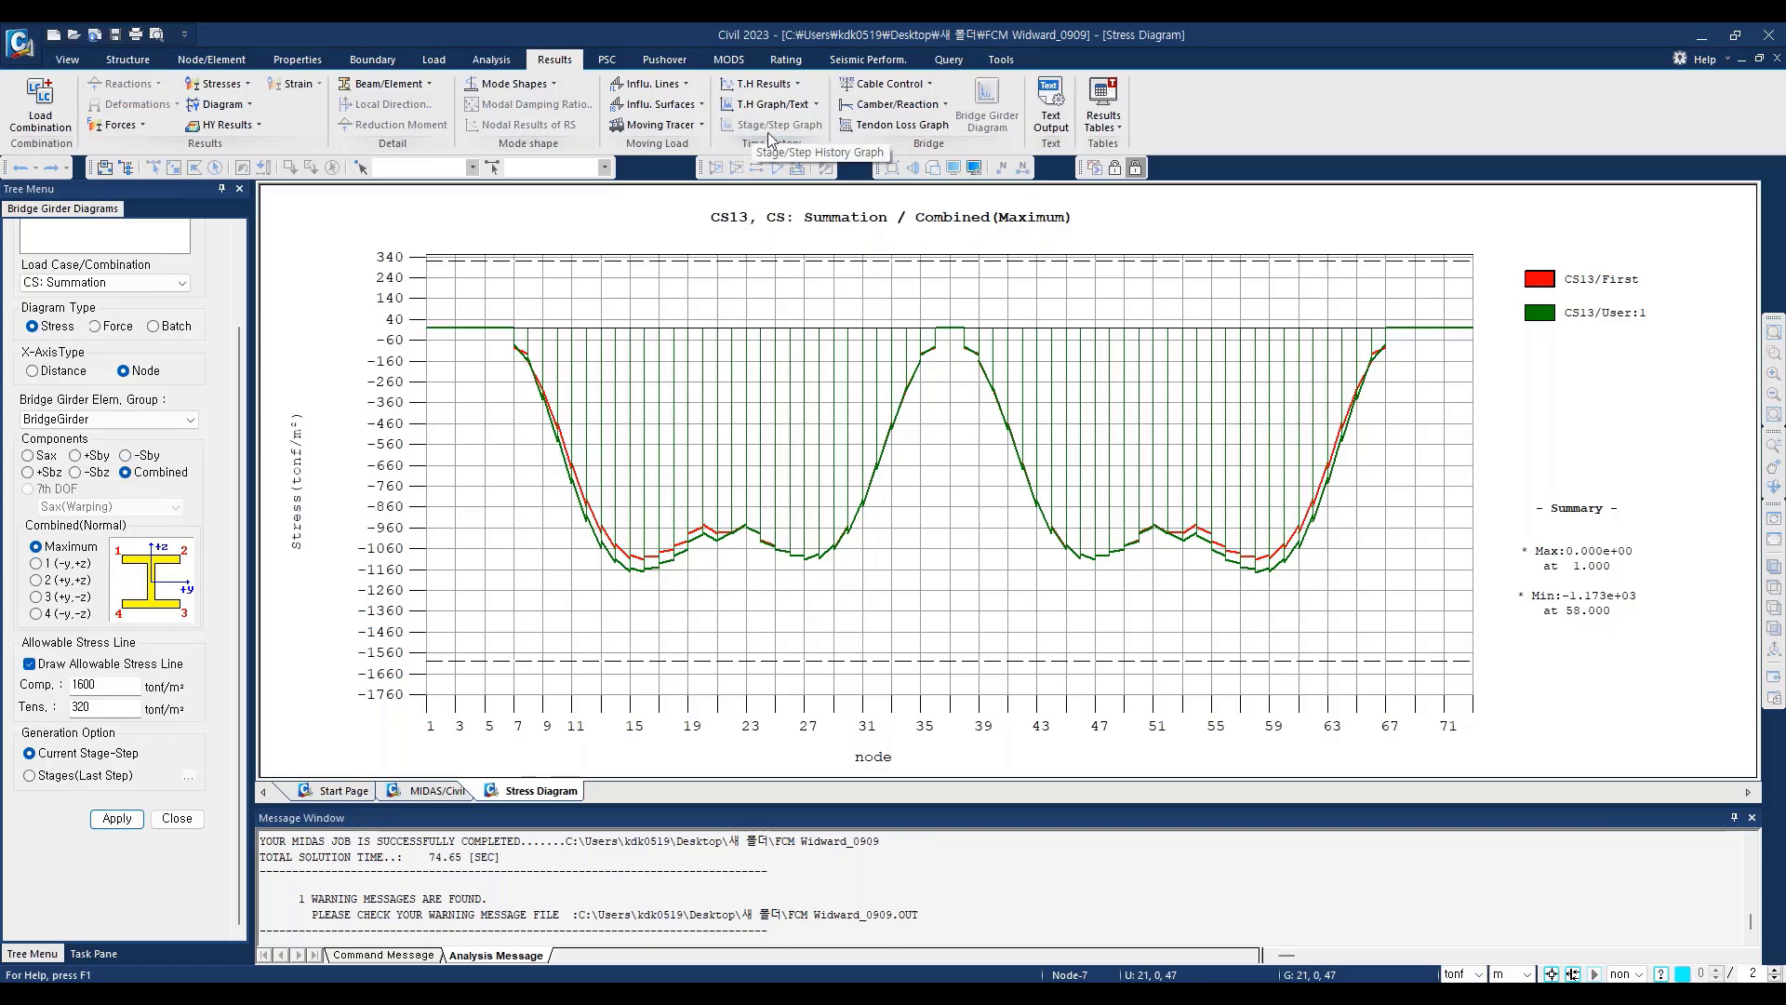
Step: Open the Stage/Step Graph for the model, look at the new displacement function form, and select the Top and Bot functions to plot
{"action": "left_click", "coordinate": [454, 789]}
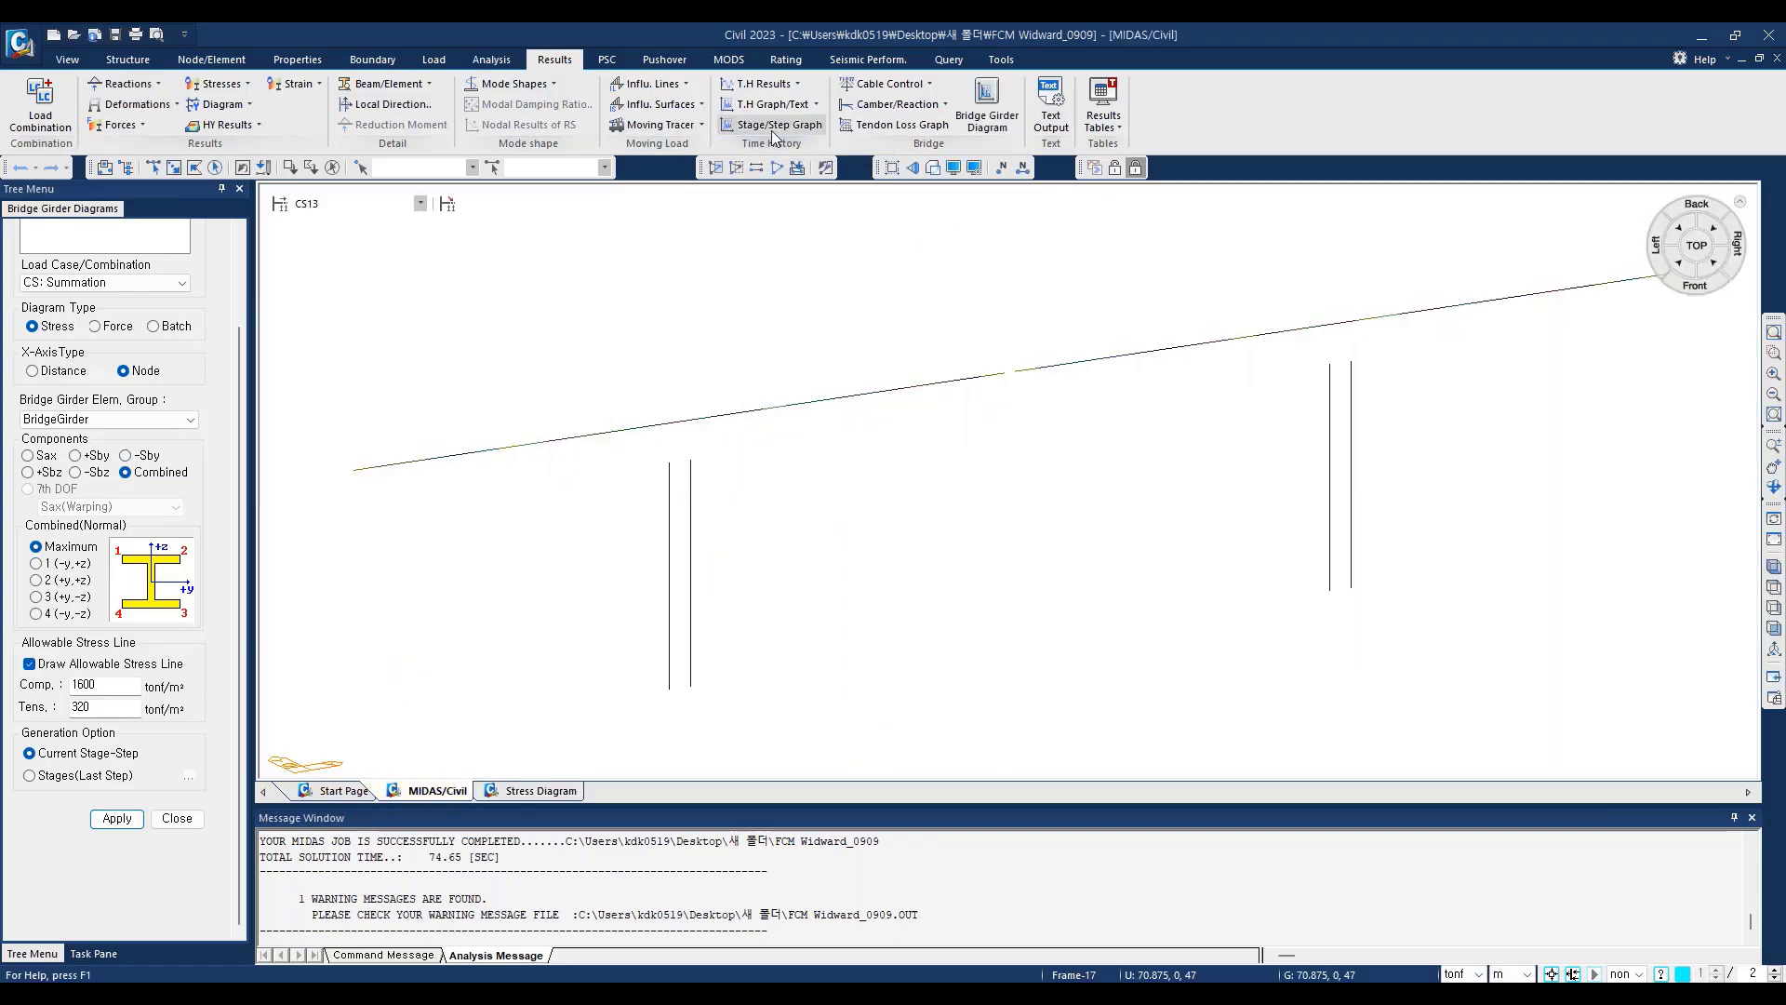
{"action": "left_click", "coordinate": [778, 125]}
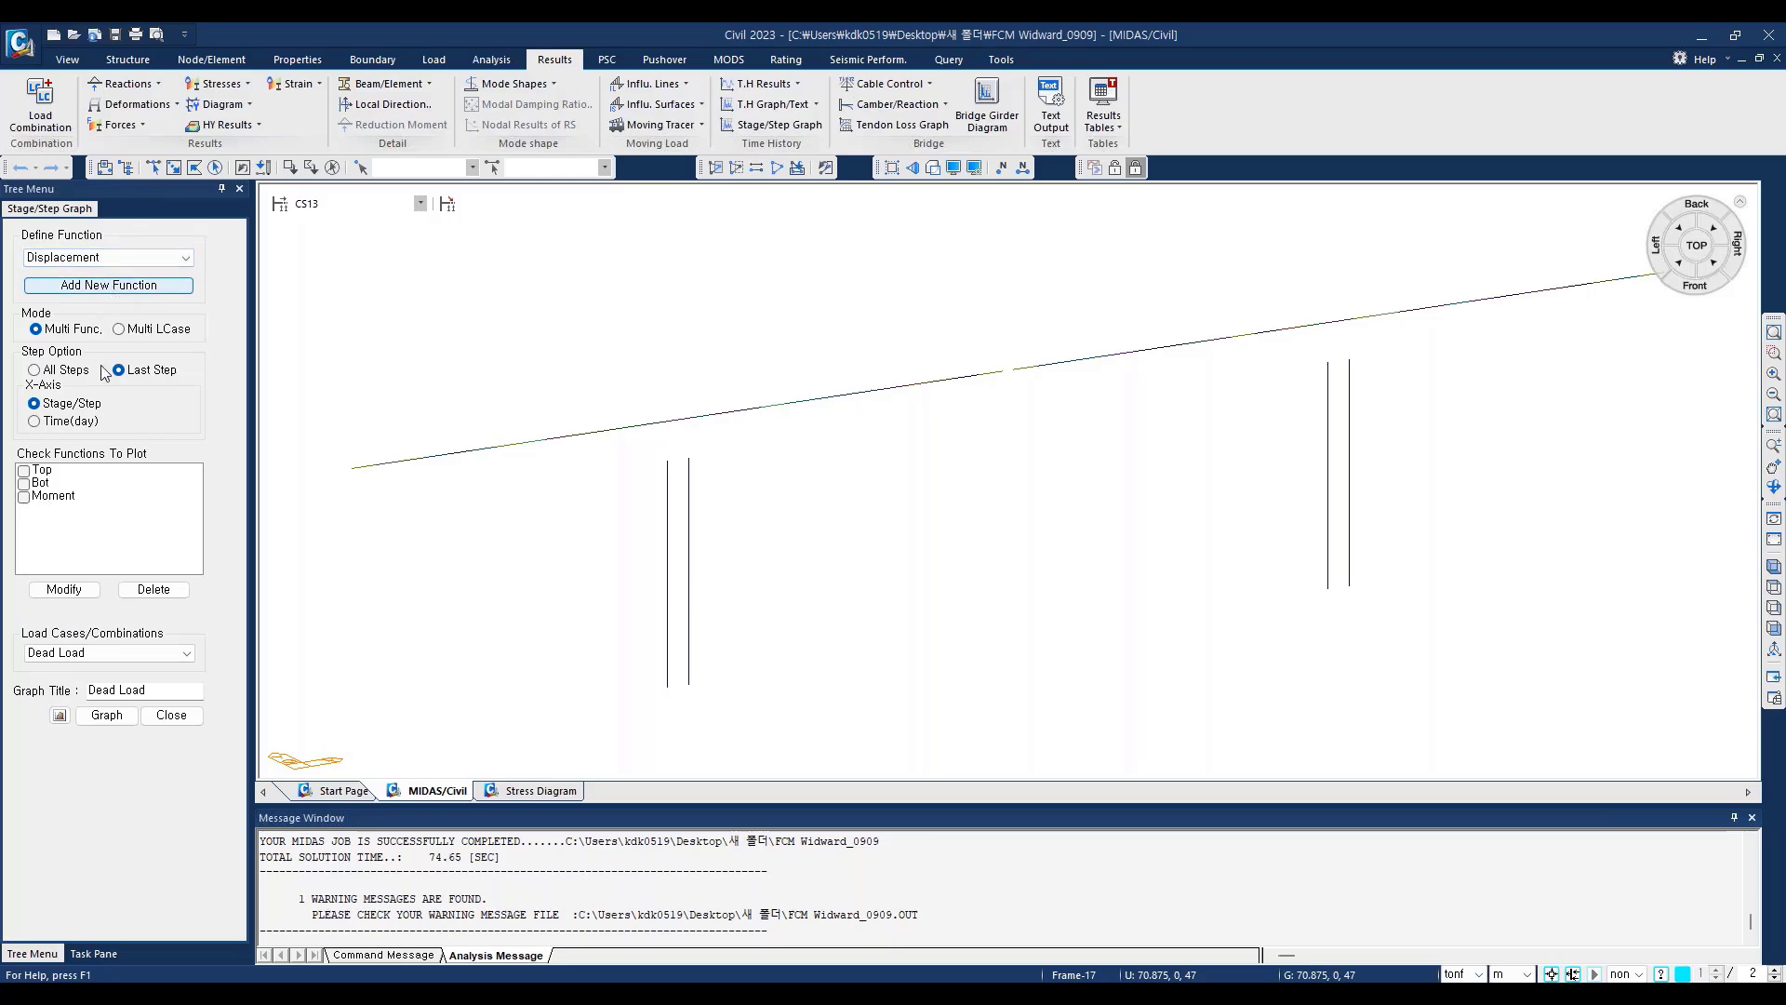
{"action": "left_click", "coordinate": [108, 285]}
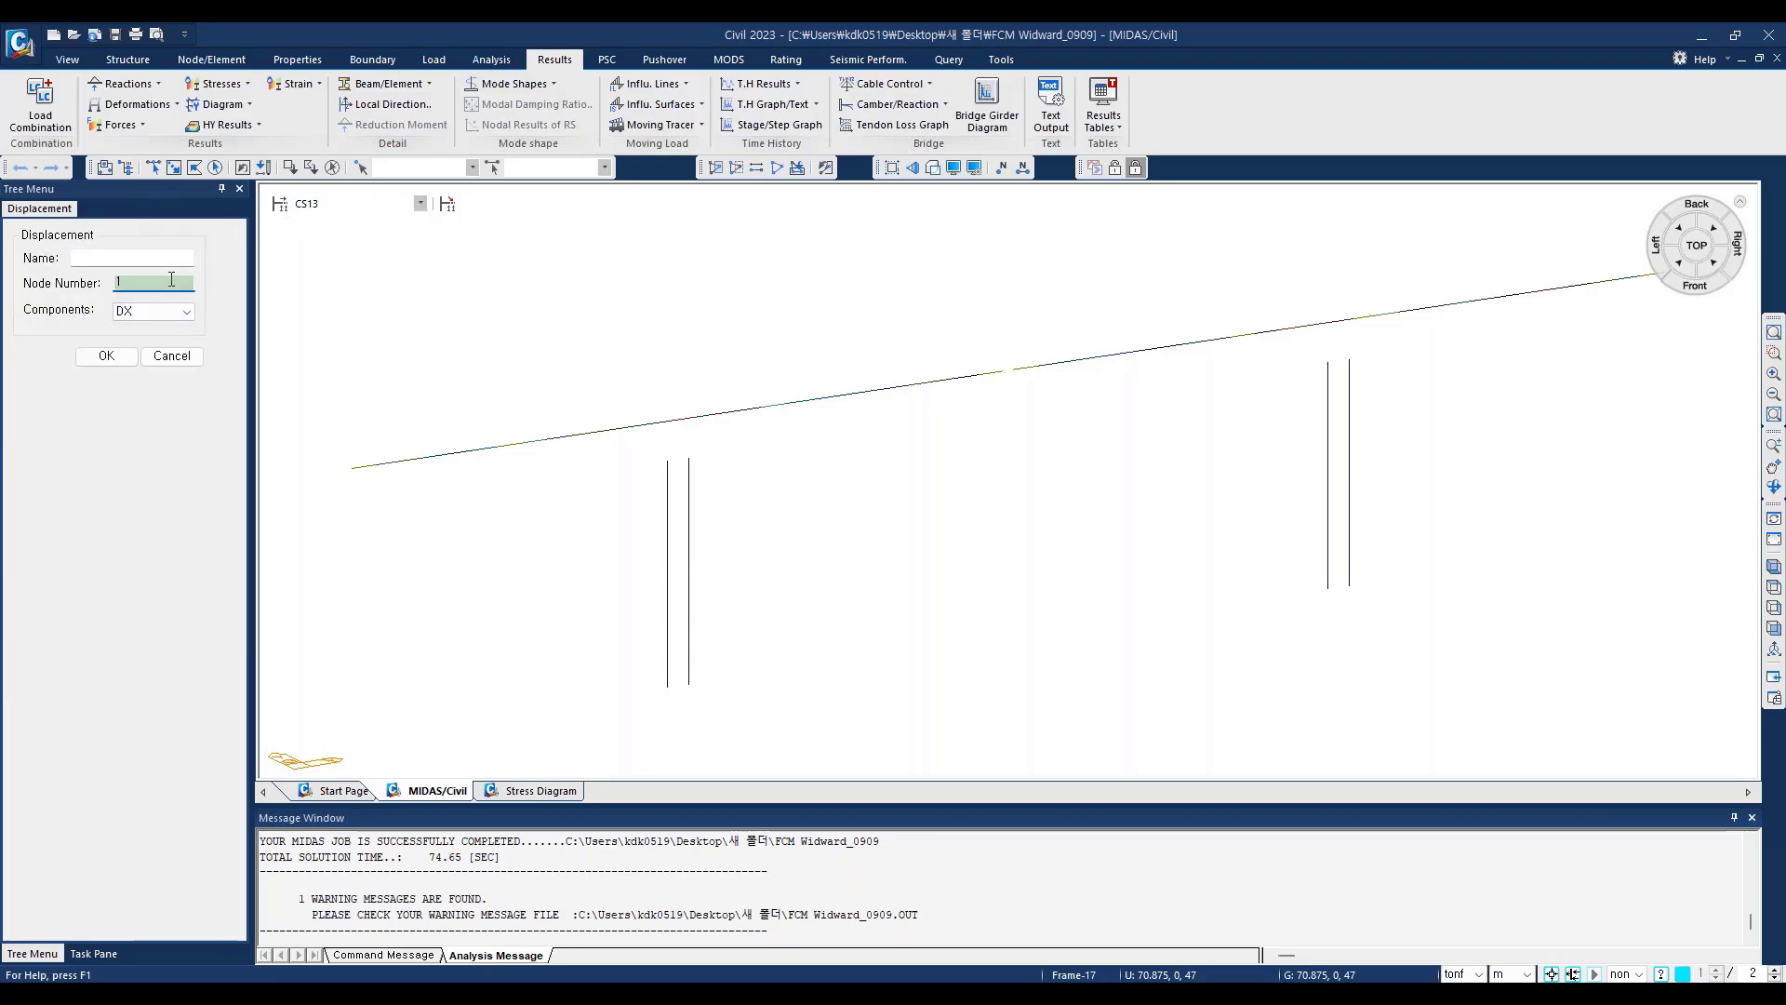
{"action": "left_click", "coordinate": [171, 355]}
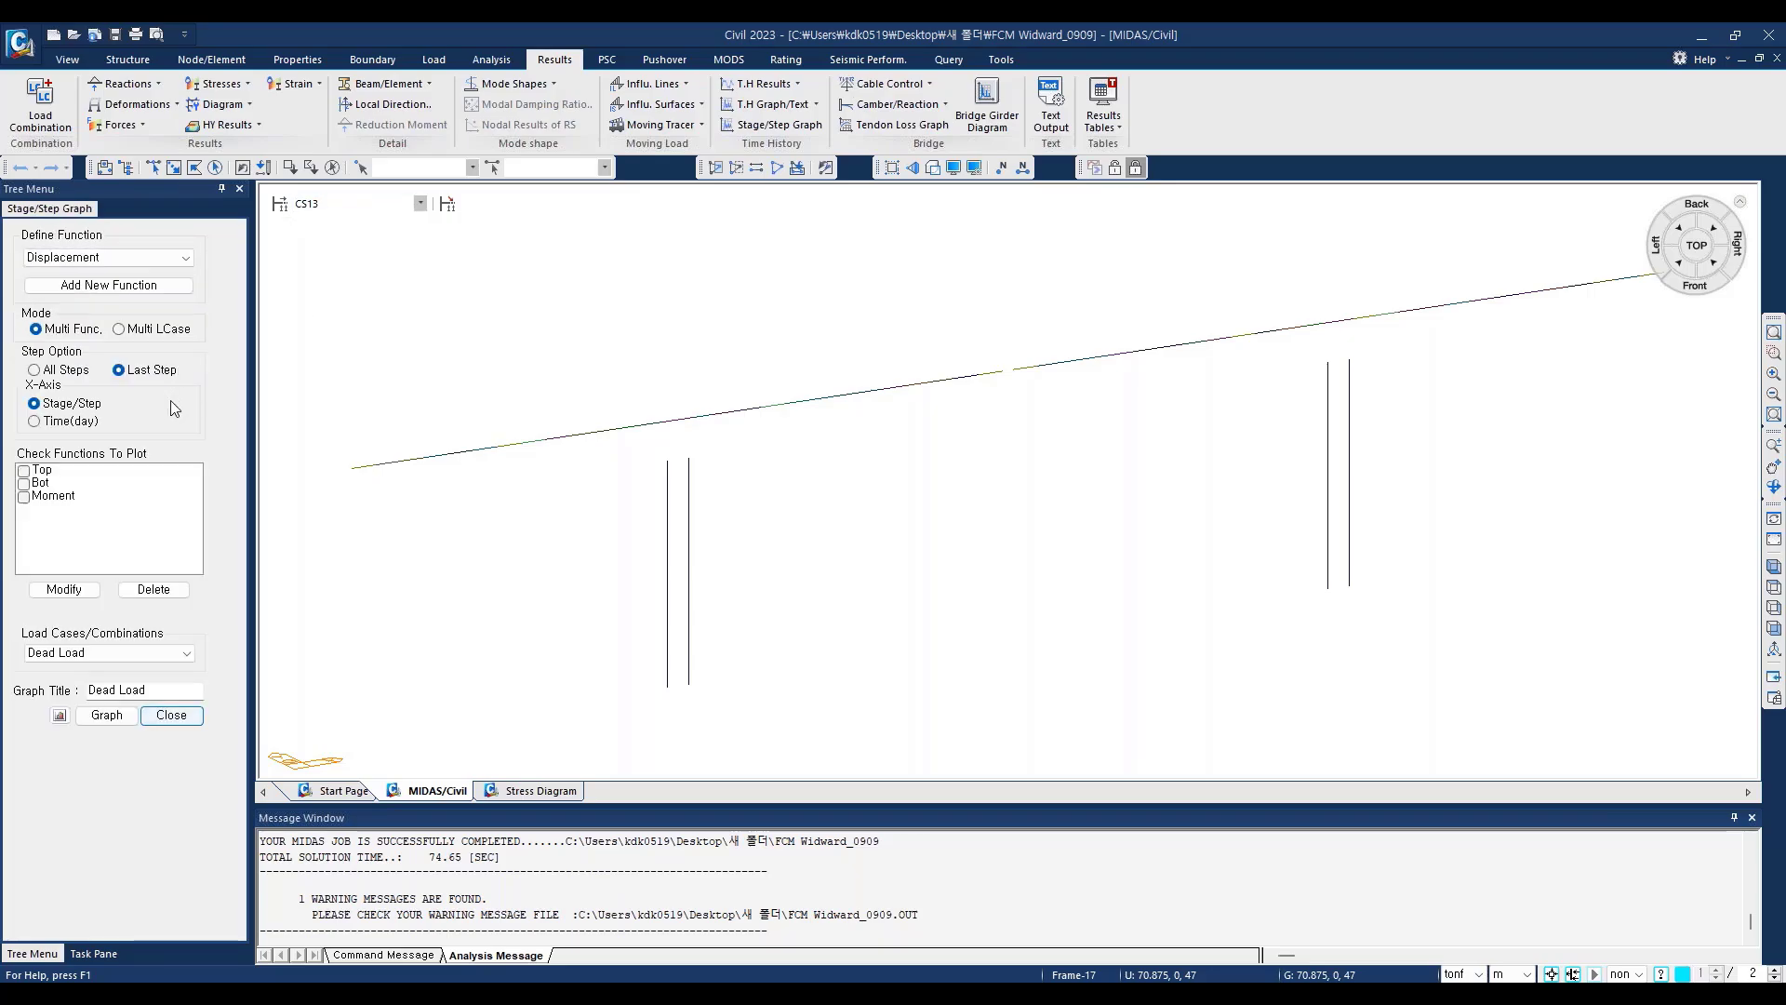
{"action": "left_click", "coordinate": [25, 495]}
{"action": "left_click", "coordinate": [25, 471]}
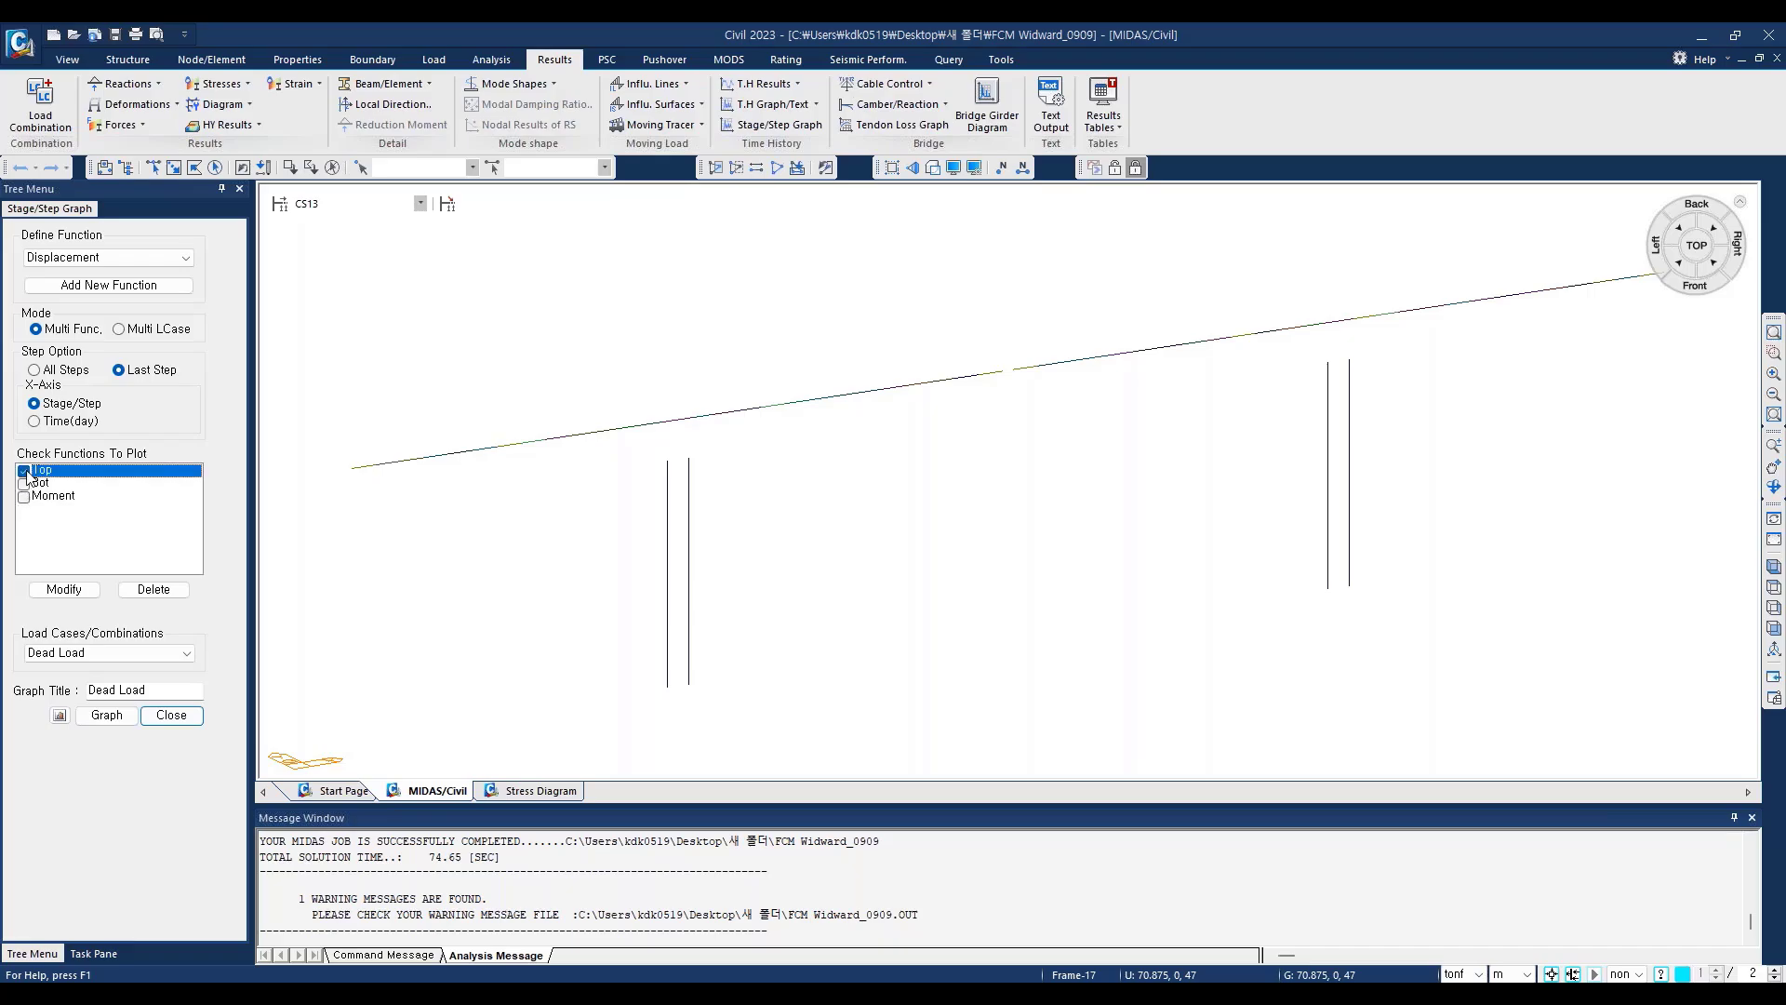
{"action": "left_click", "coordinate": [24, 482]}
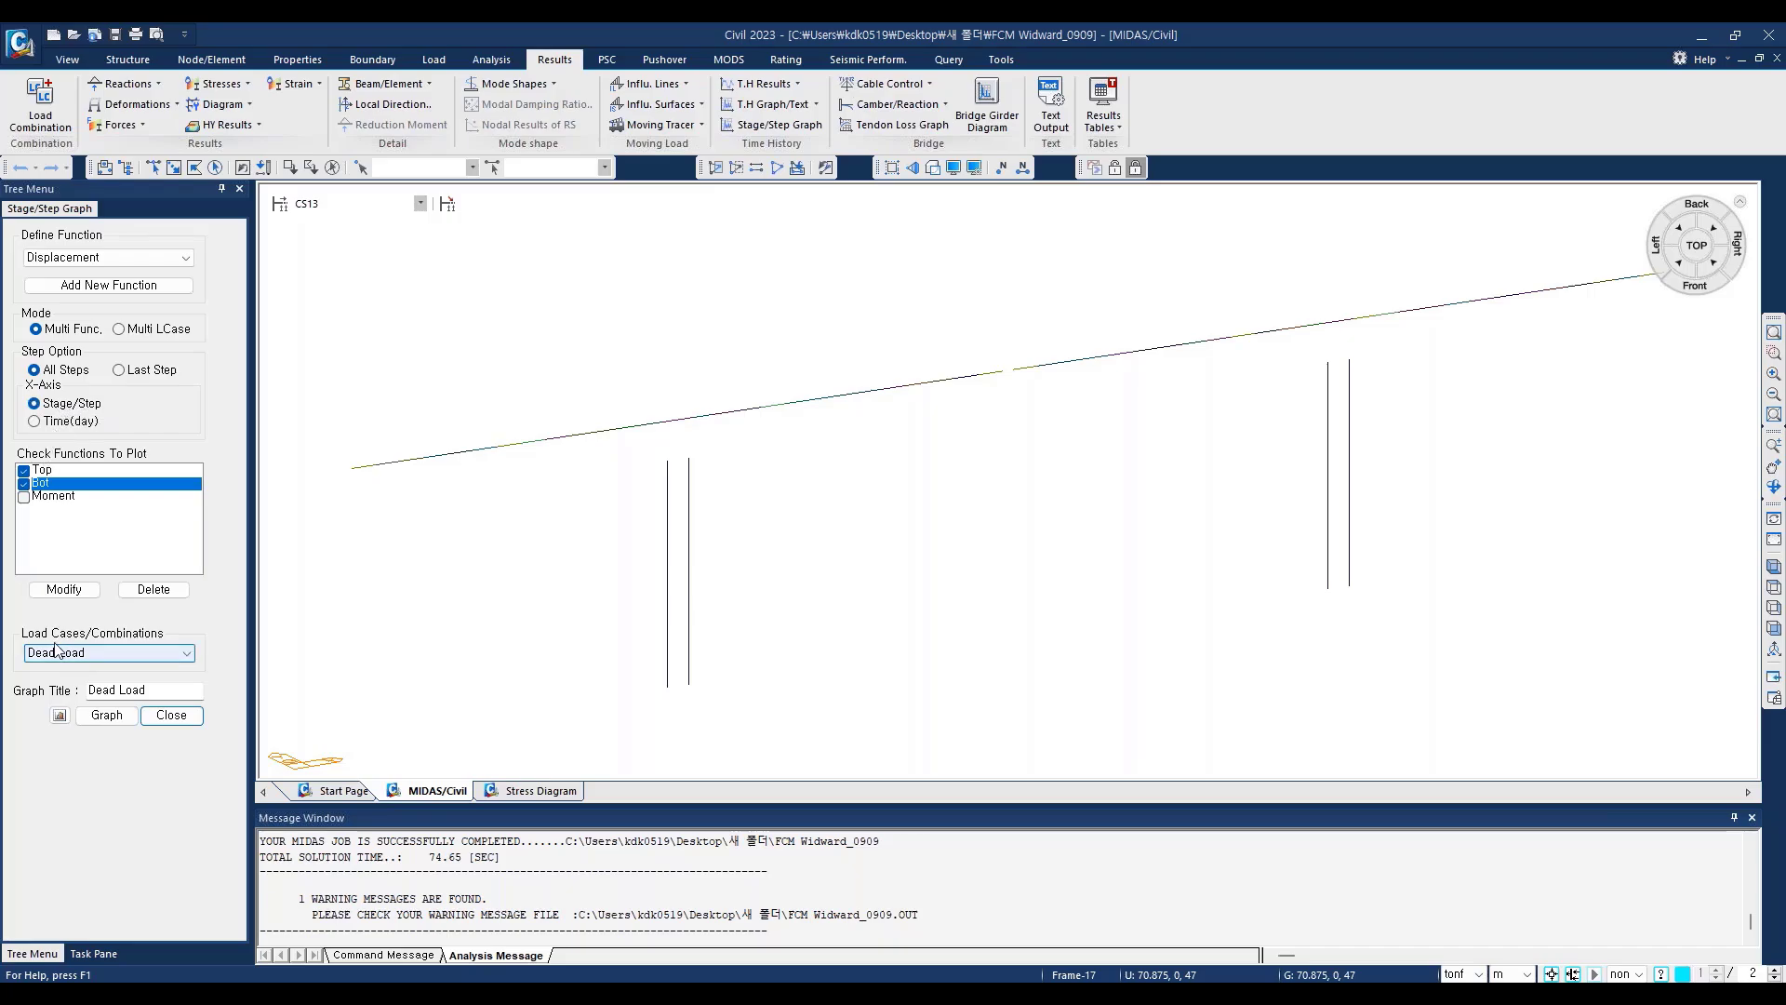
Step: Plot the selected functions over all steps for the Summation load case with the graph title "STRESS hISTORY"
{"action": "left_click", "coordinate": [189, 655]}
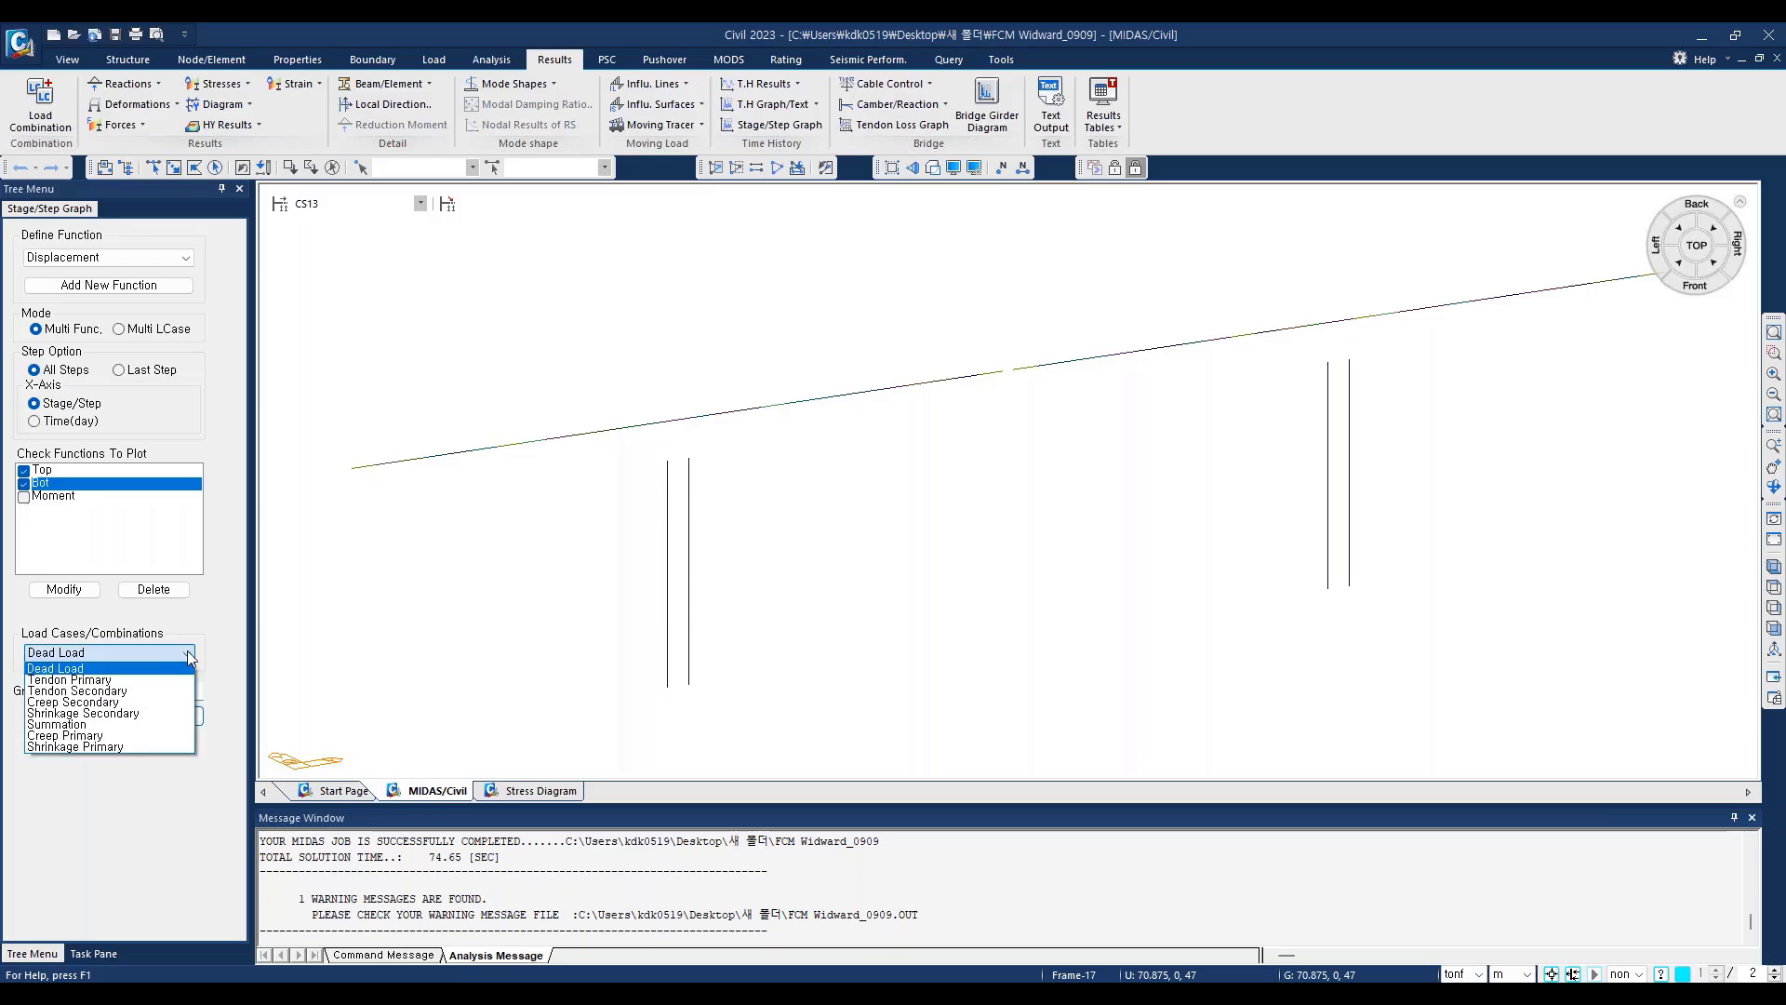
{"action": "left_click", "coordinate": [81, 725]}
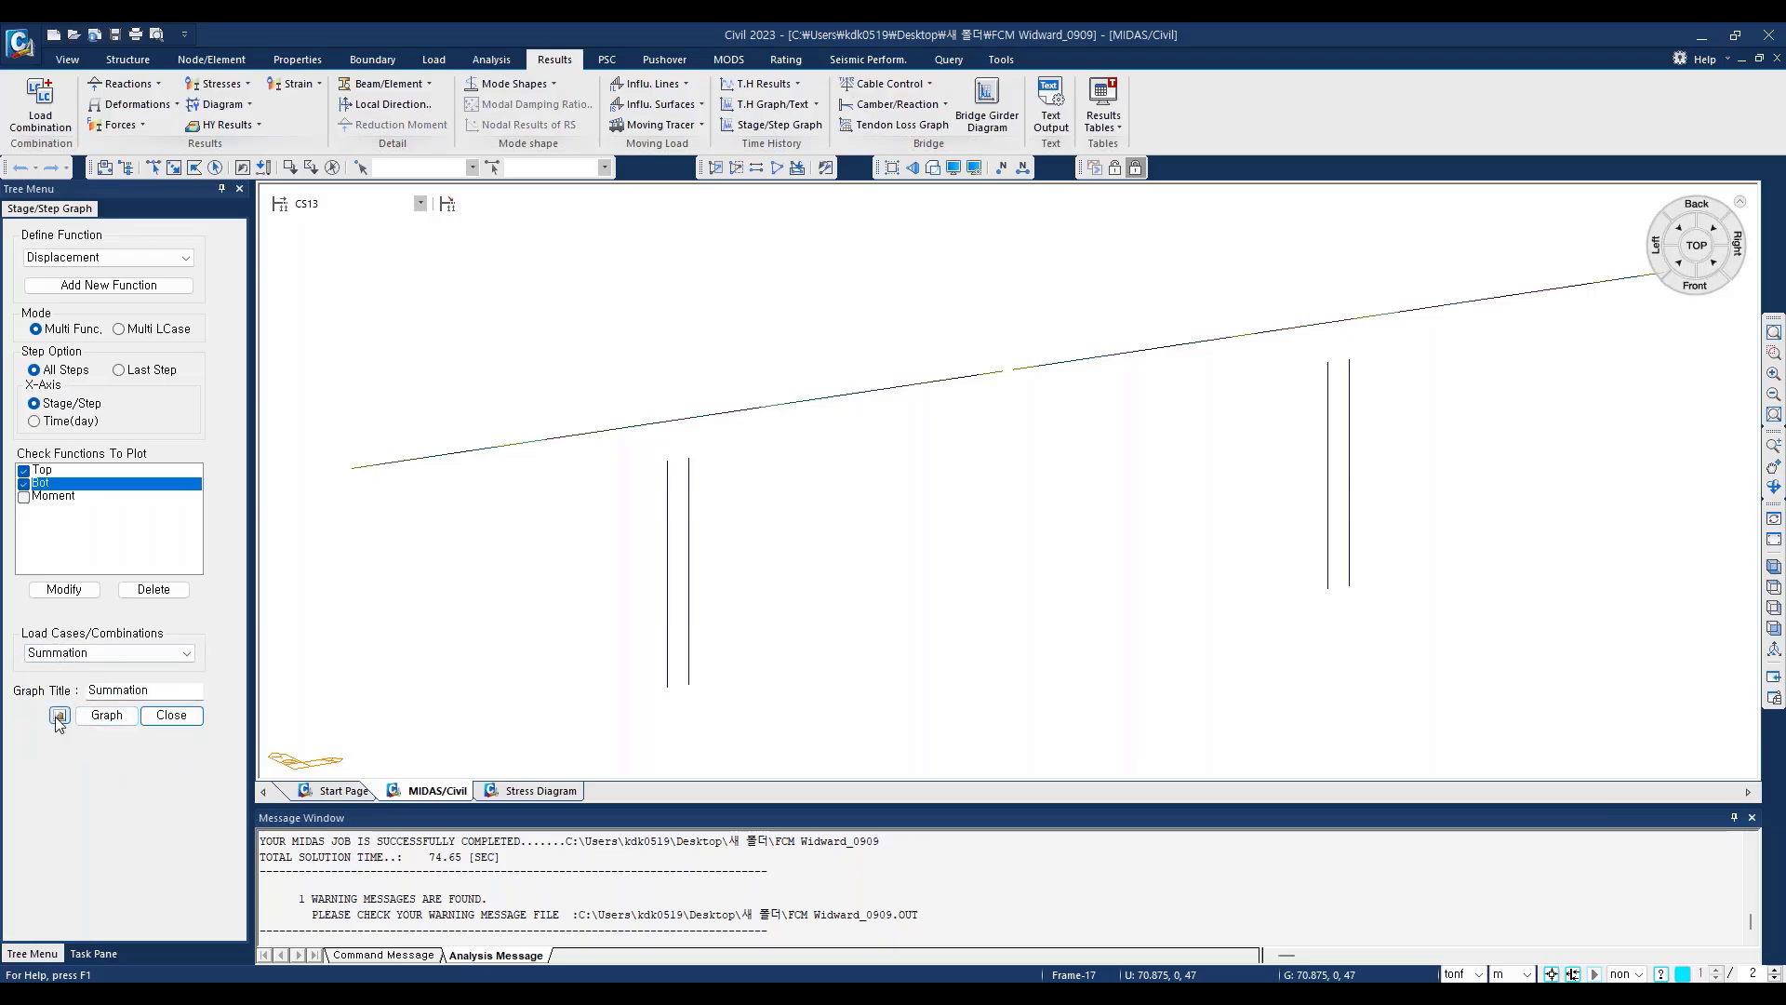
{"action": "left_click_drag", "start_coordinate": [164, 692], "coordinate": [50, 693]}
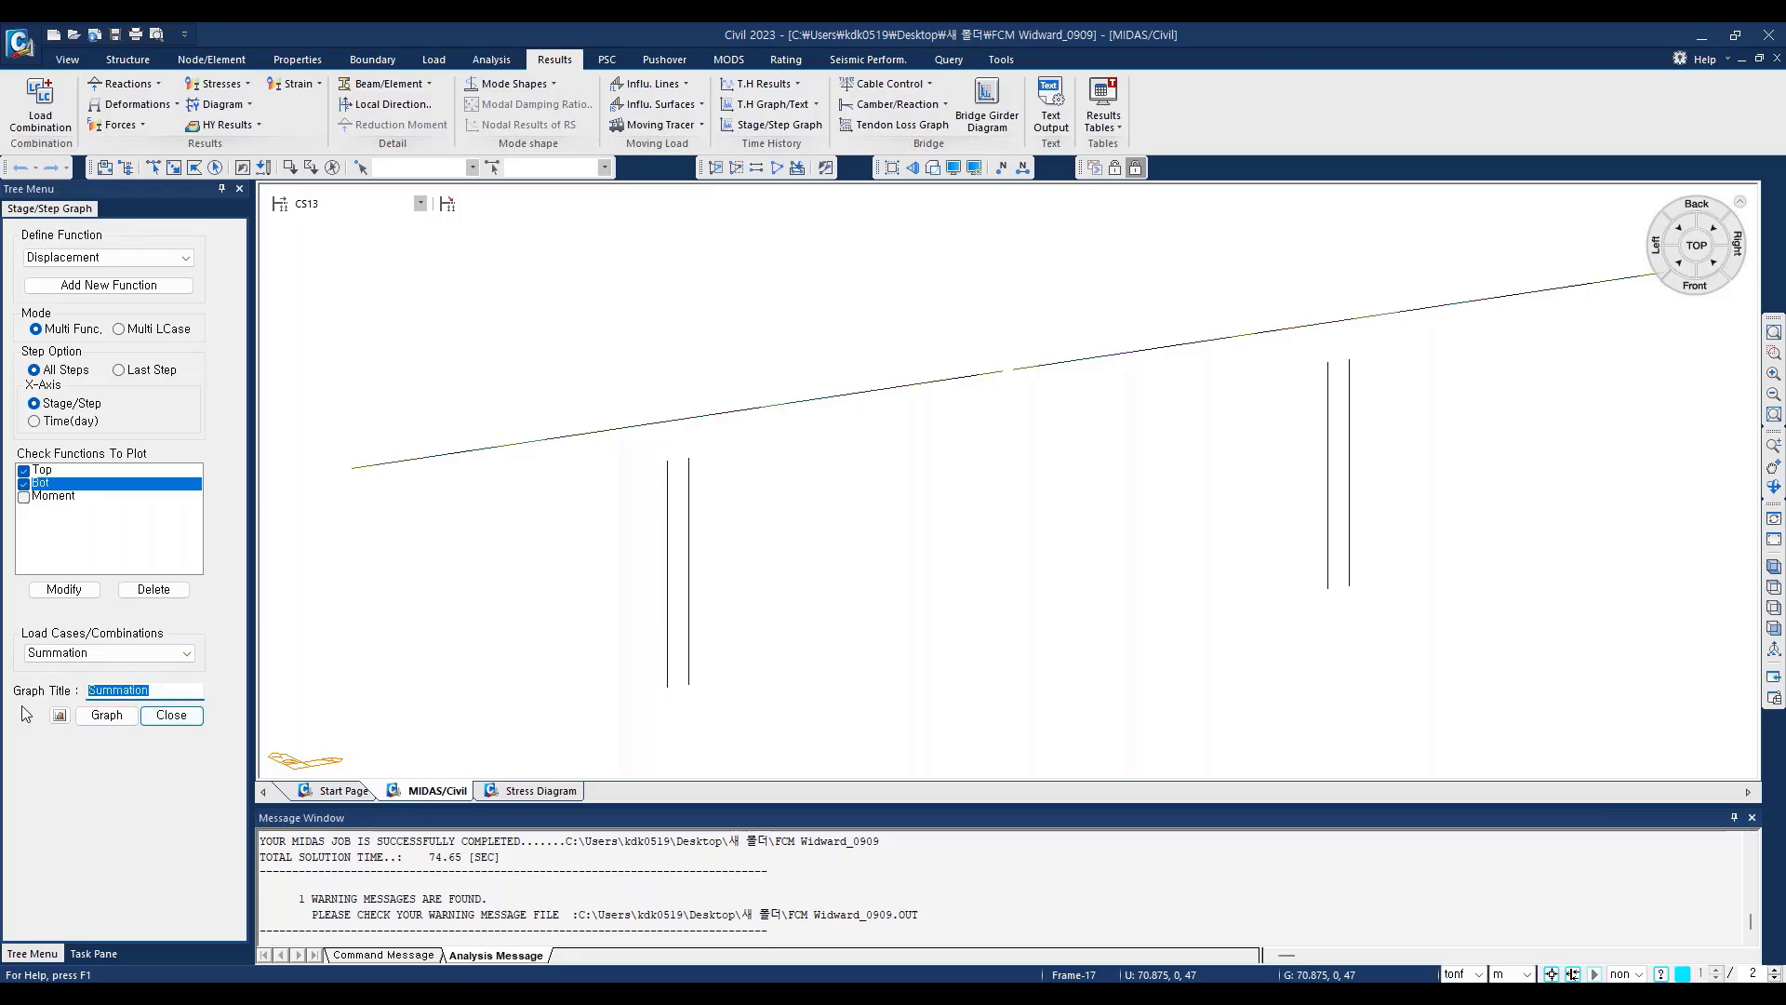
{"action": "type", "text": "sTRESS hISTO"}
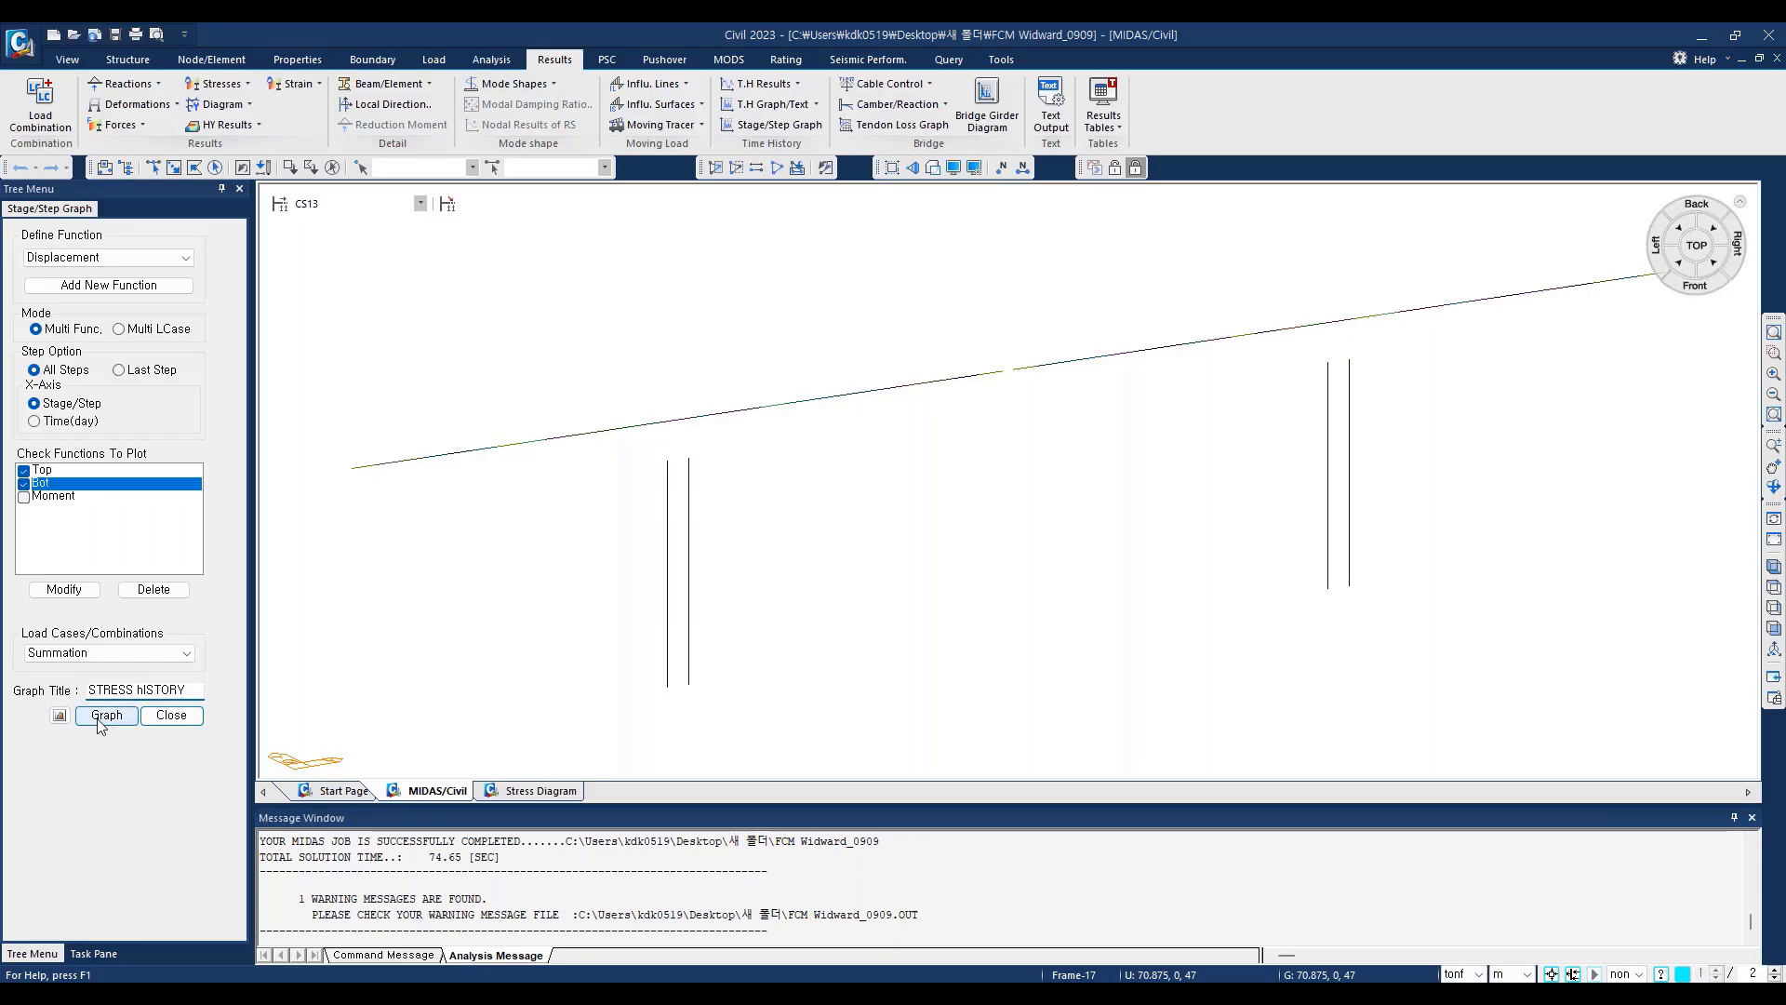
{"action": "left_click", "coordinate": [103, 716]}
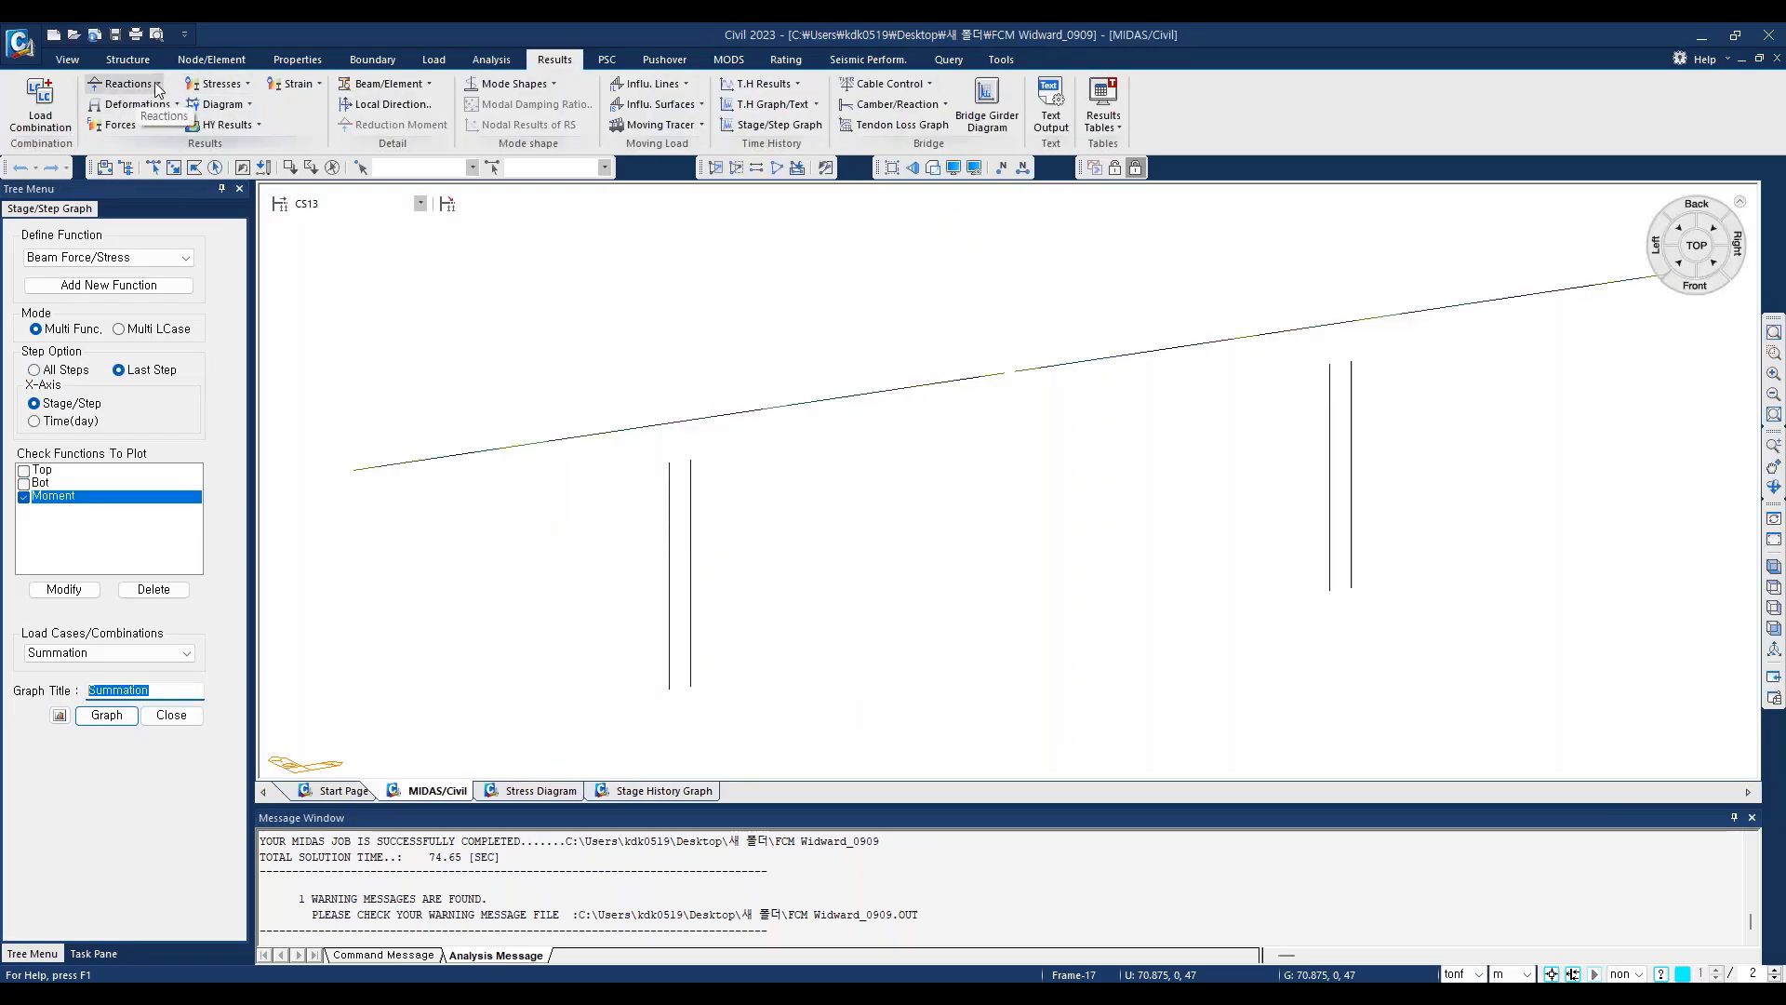
Step: Display the My beam diagram with contour and legend for CS: Summation, First Step, and show it in the front view
{"action": "left_click", "coordinate": [157, 84]}
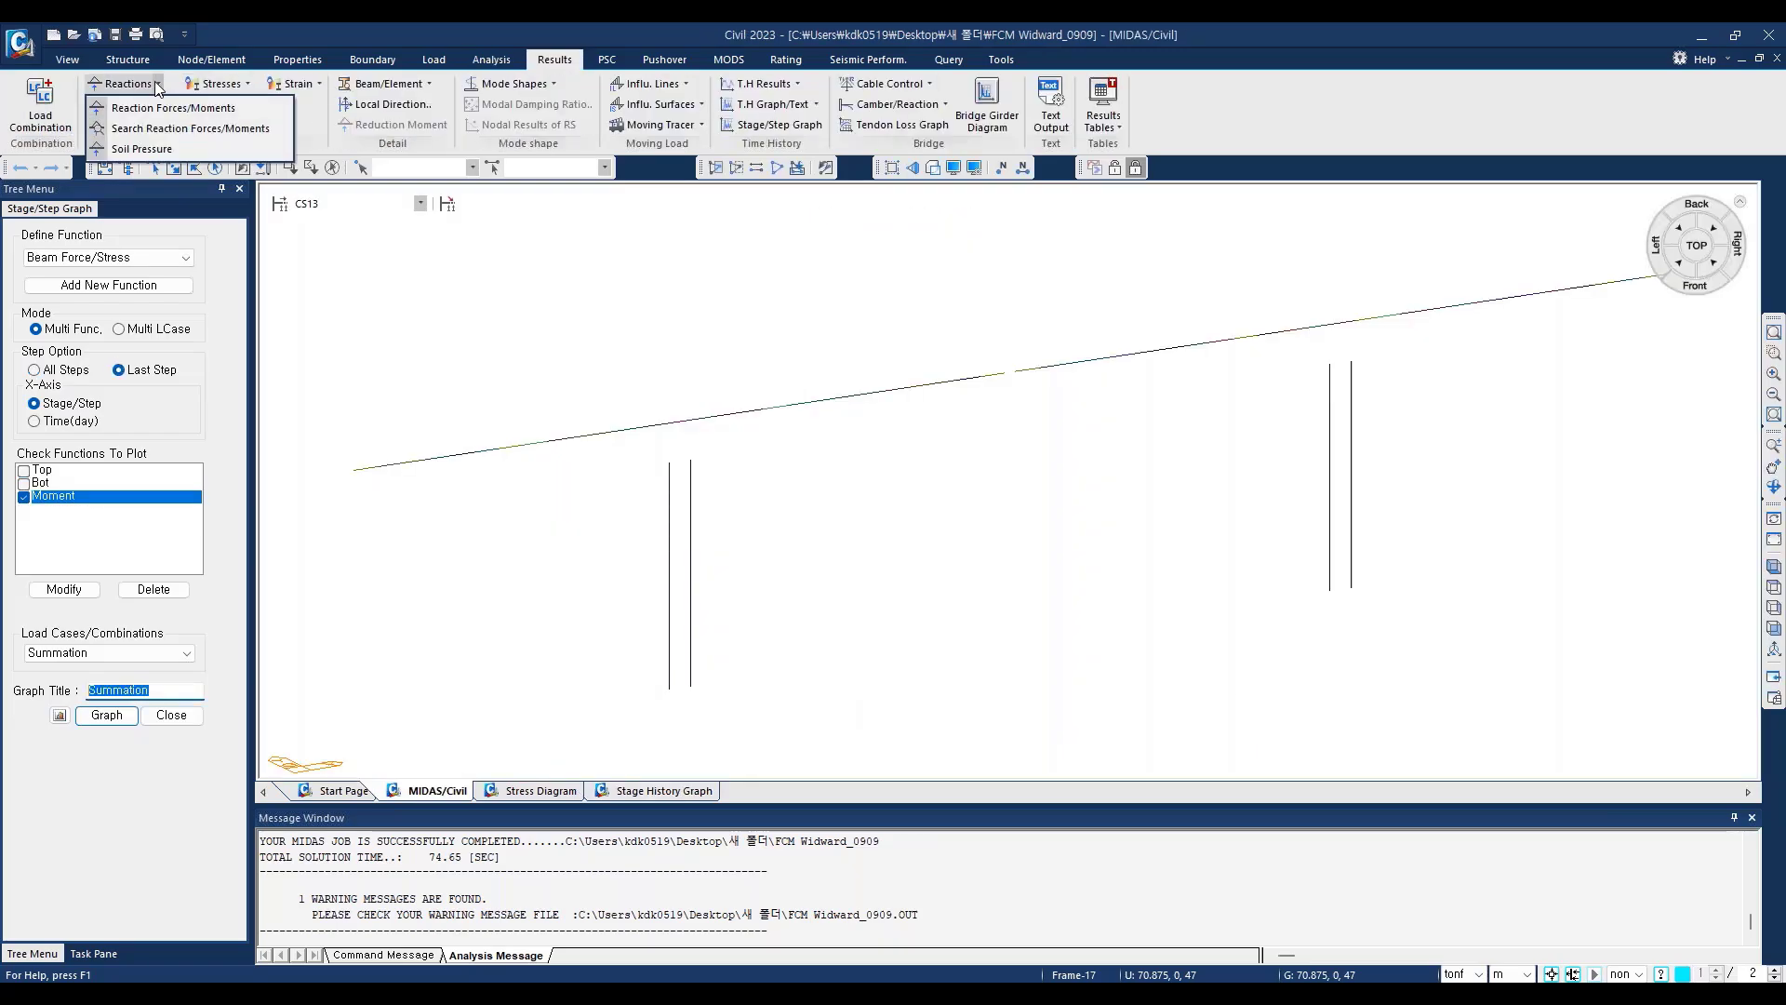
{"action": "left_click", "coordinate": [156, 84]}
{"action": "left_click", "coordinate": [130, 123]}
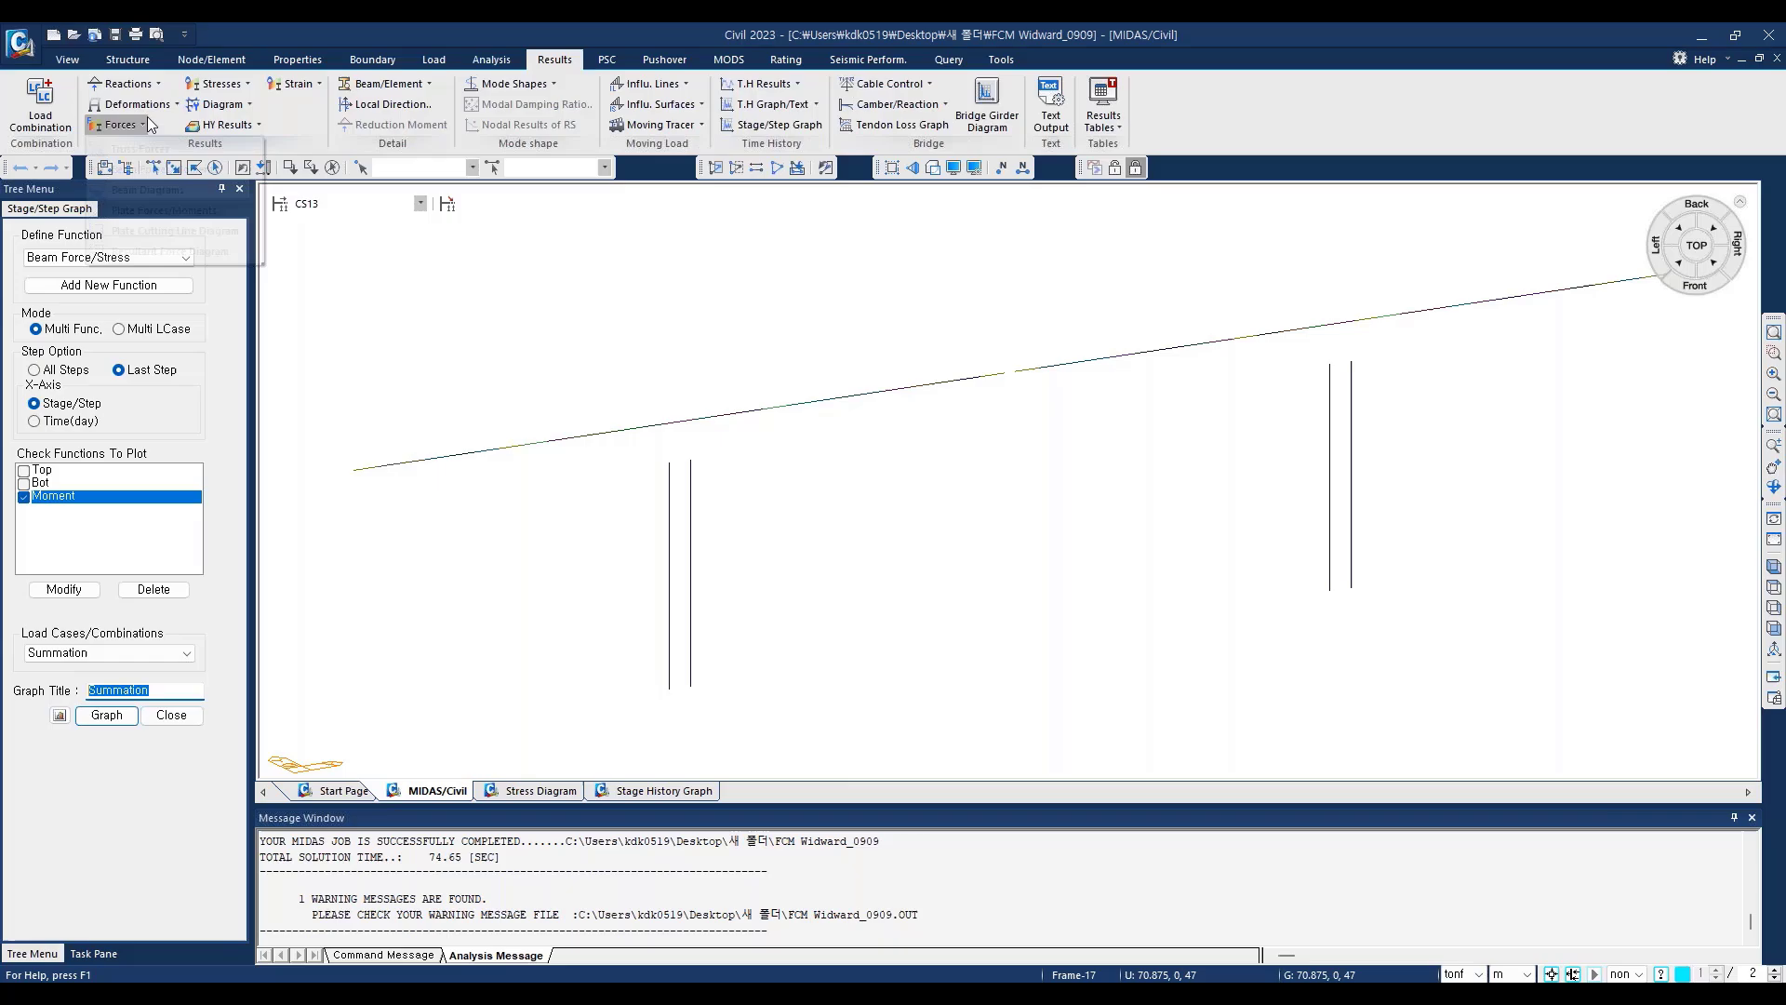
{"action": "left_click", "coordinate": [158, 190]}
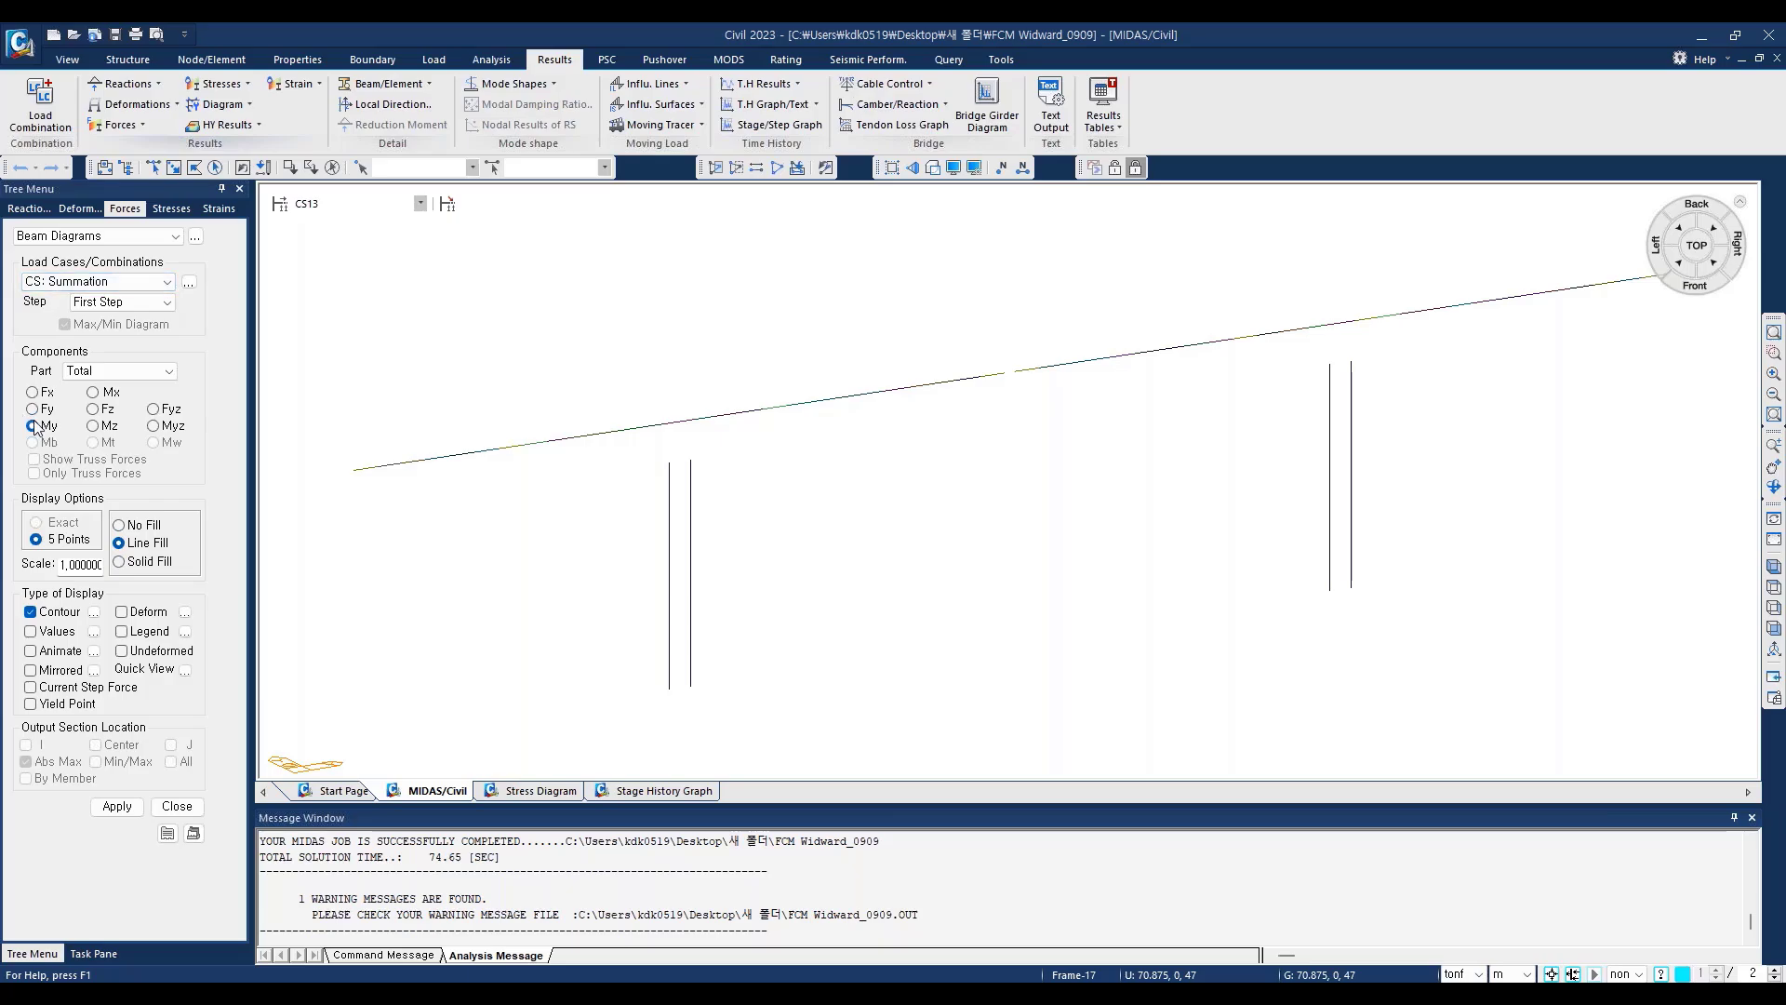
{"action": "left_click", "coordinate": [121, 631]}
{"action": "left_click", "coordinate": [119, 304]}
{"action": "left_click", "coordinate": [117, 303]}
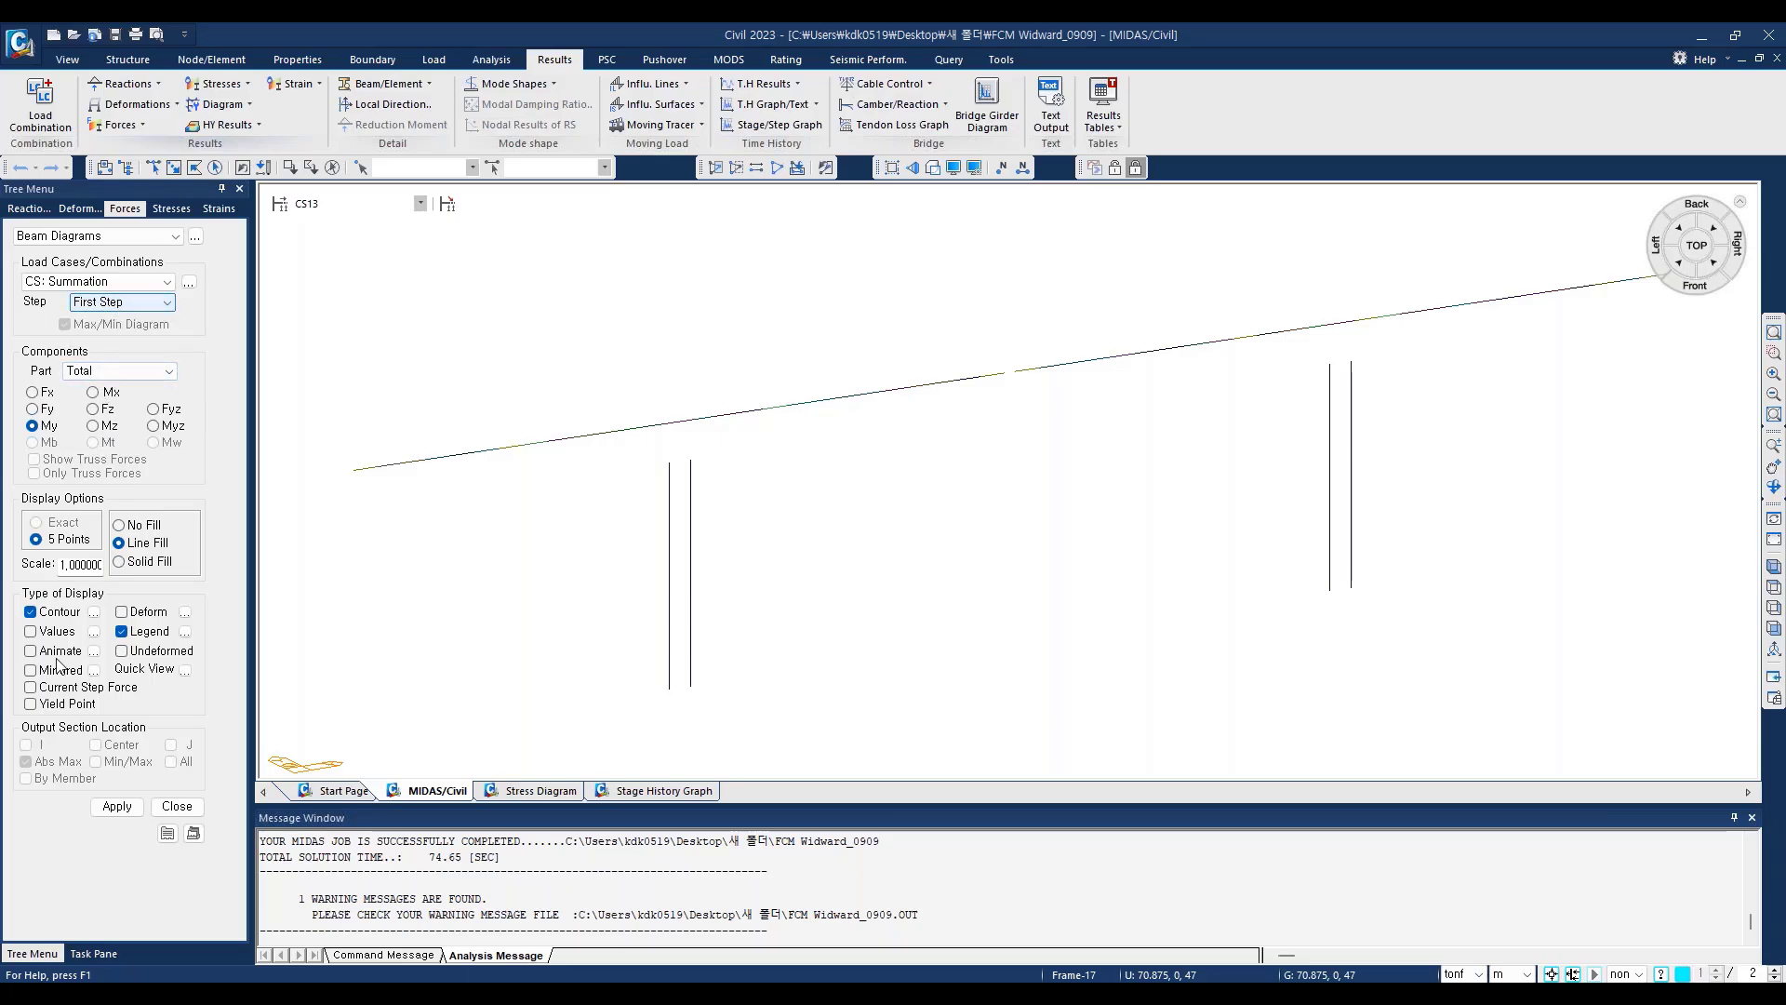
{"action": "left_click", "coordinate": [117, 807]}
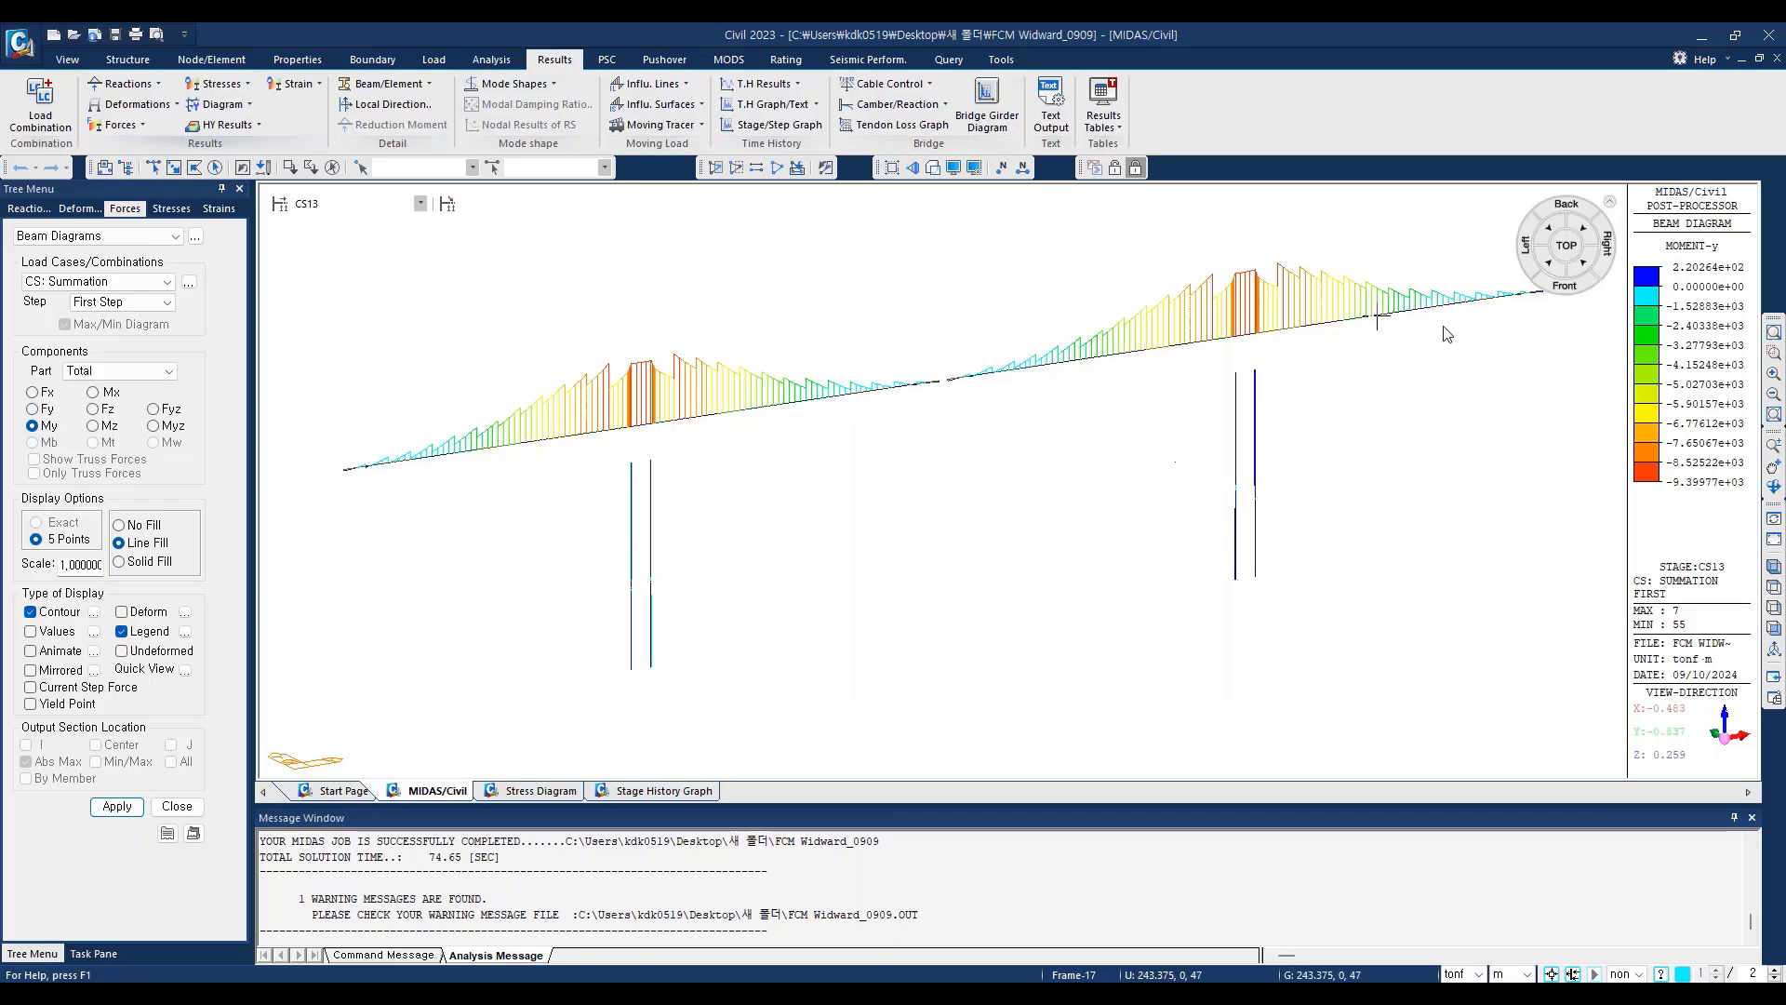
{"action": "left_click", "coordinate": [1568, 285]}
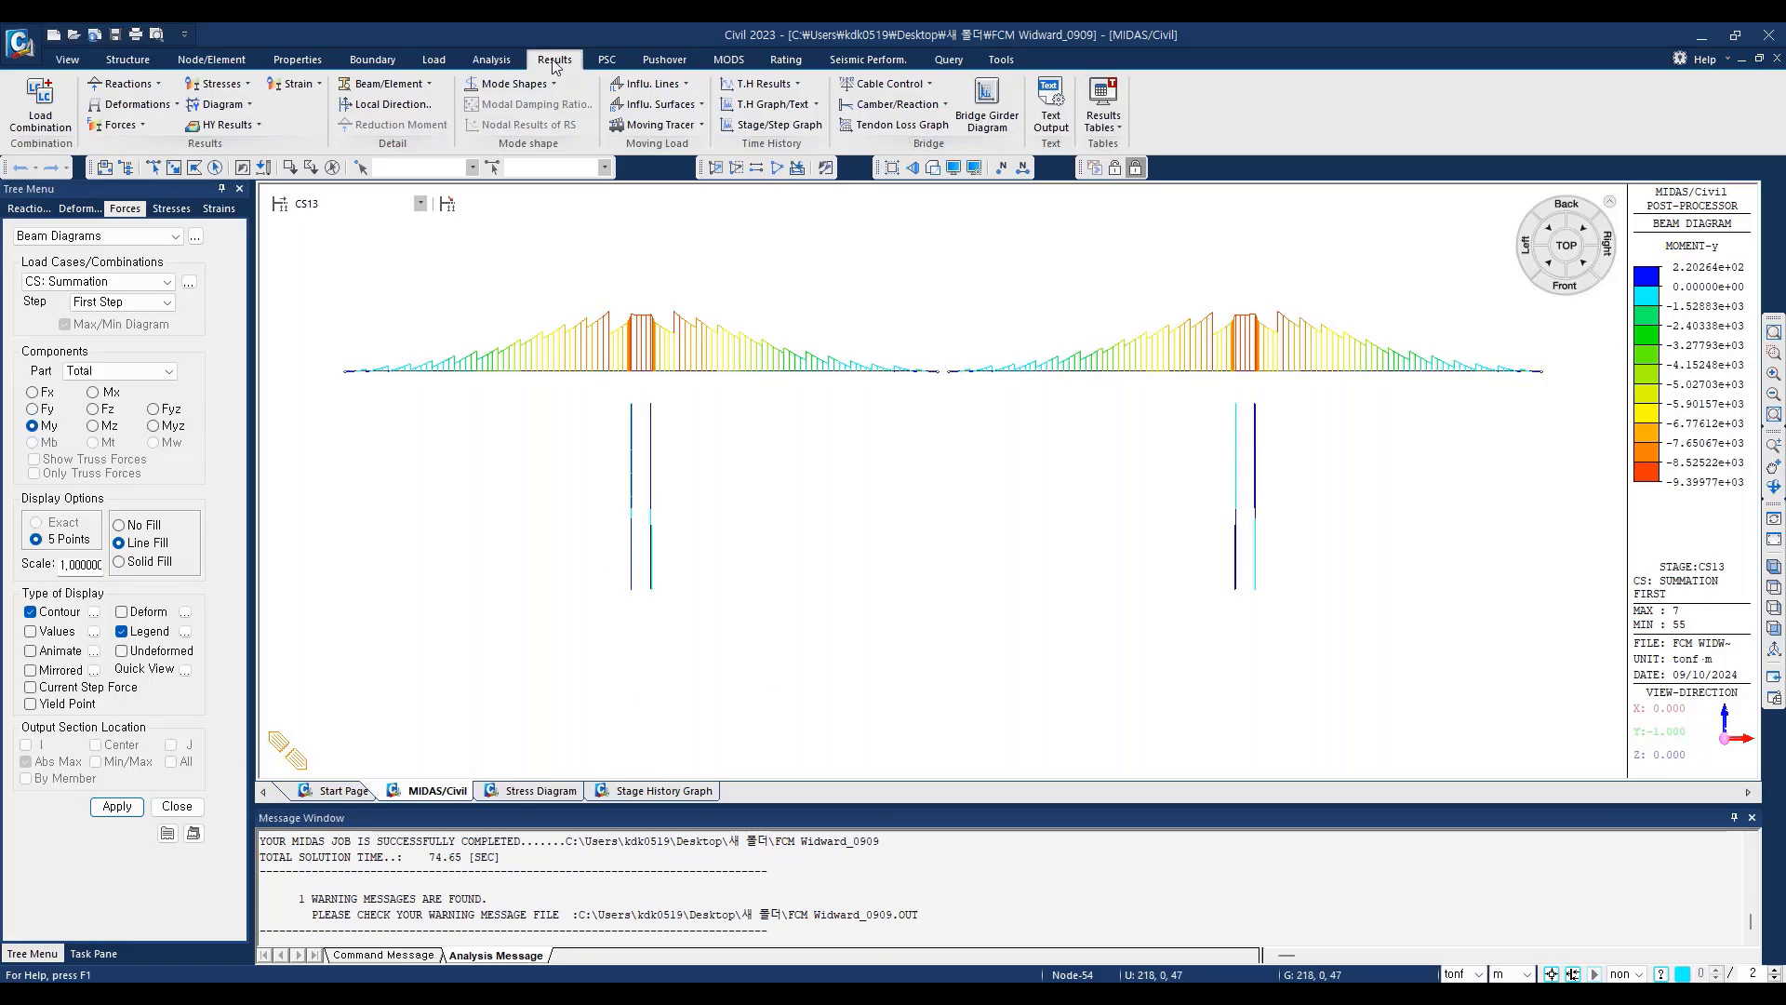
{"action": "left_click", "coordinate": [1116, 128]}
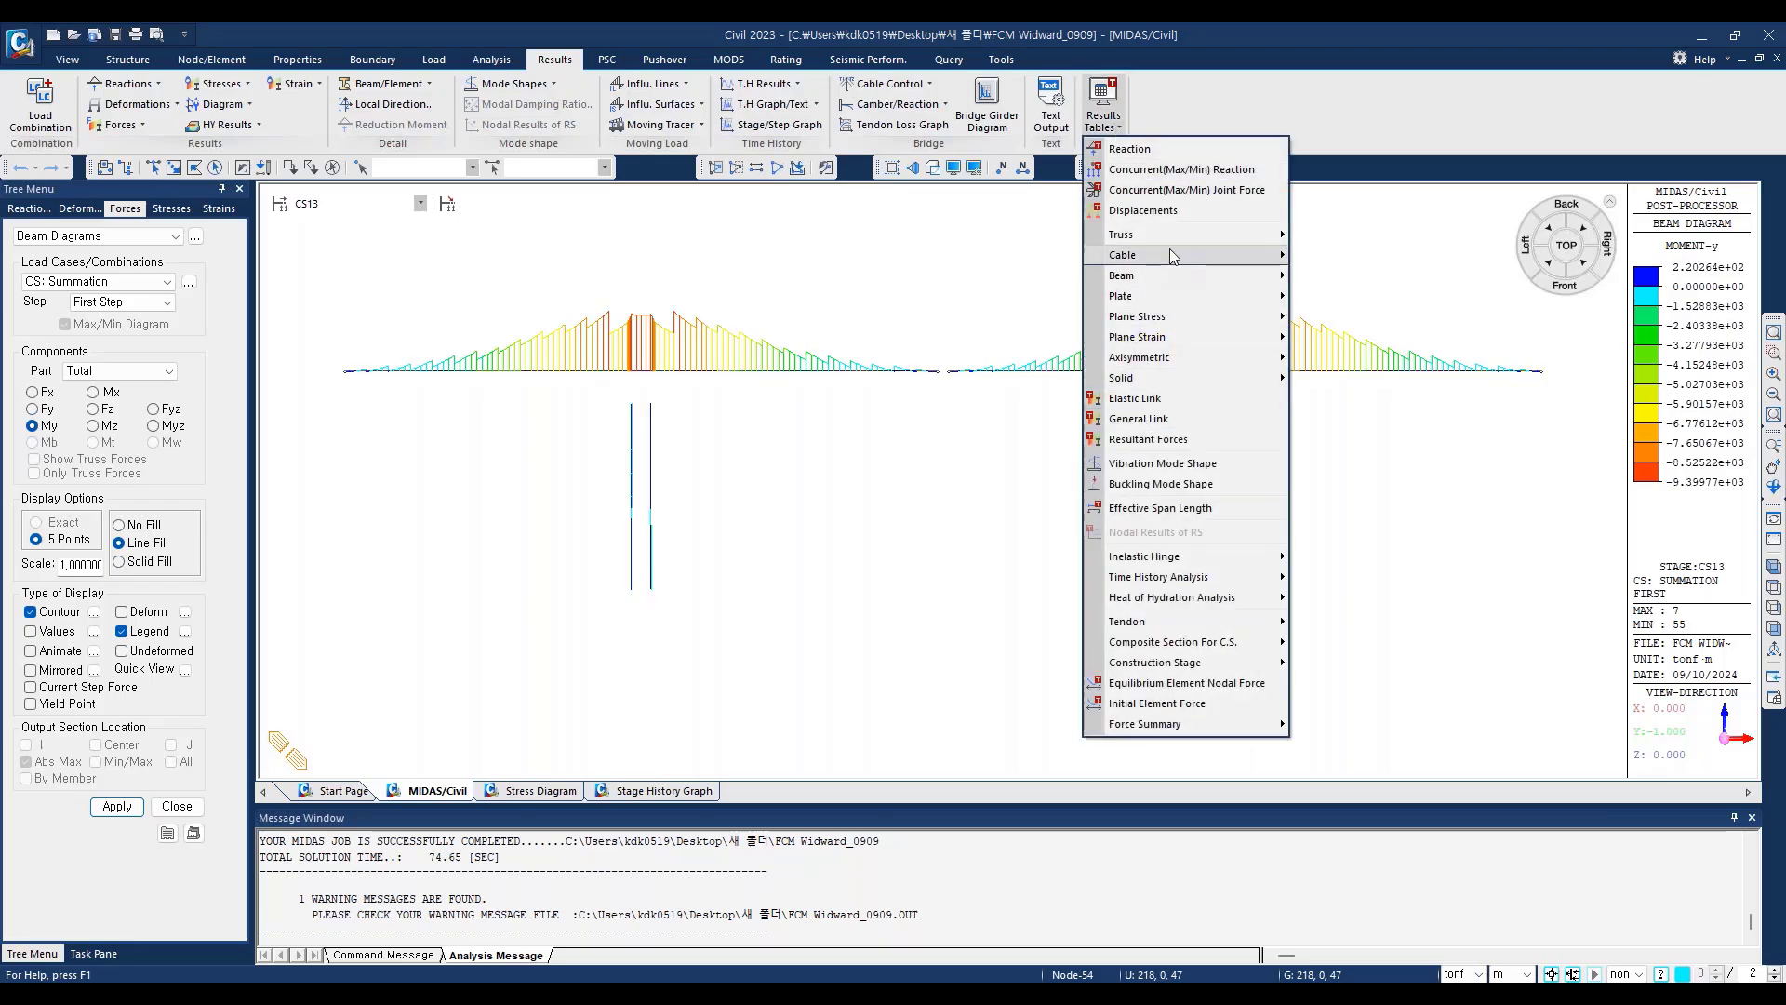
{"action": "mouse_move", "coordinate": [1150, 629]}
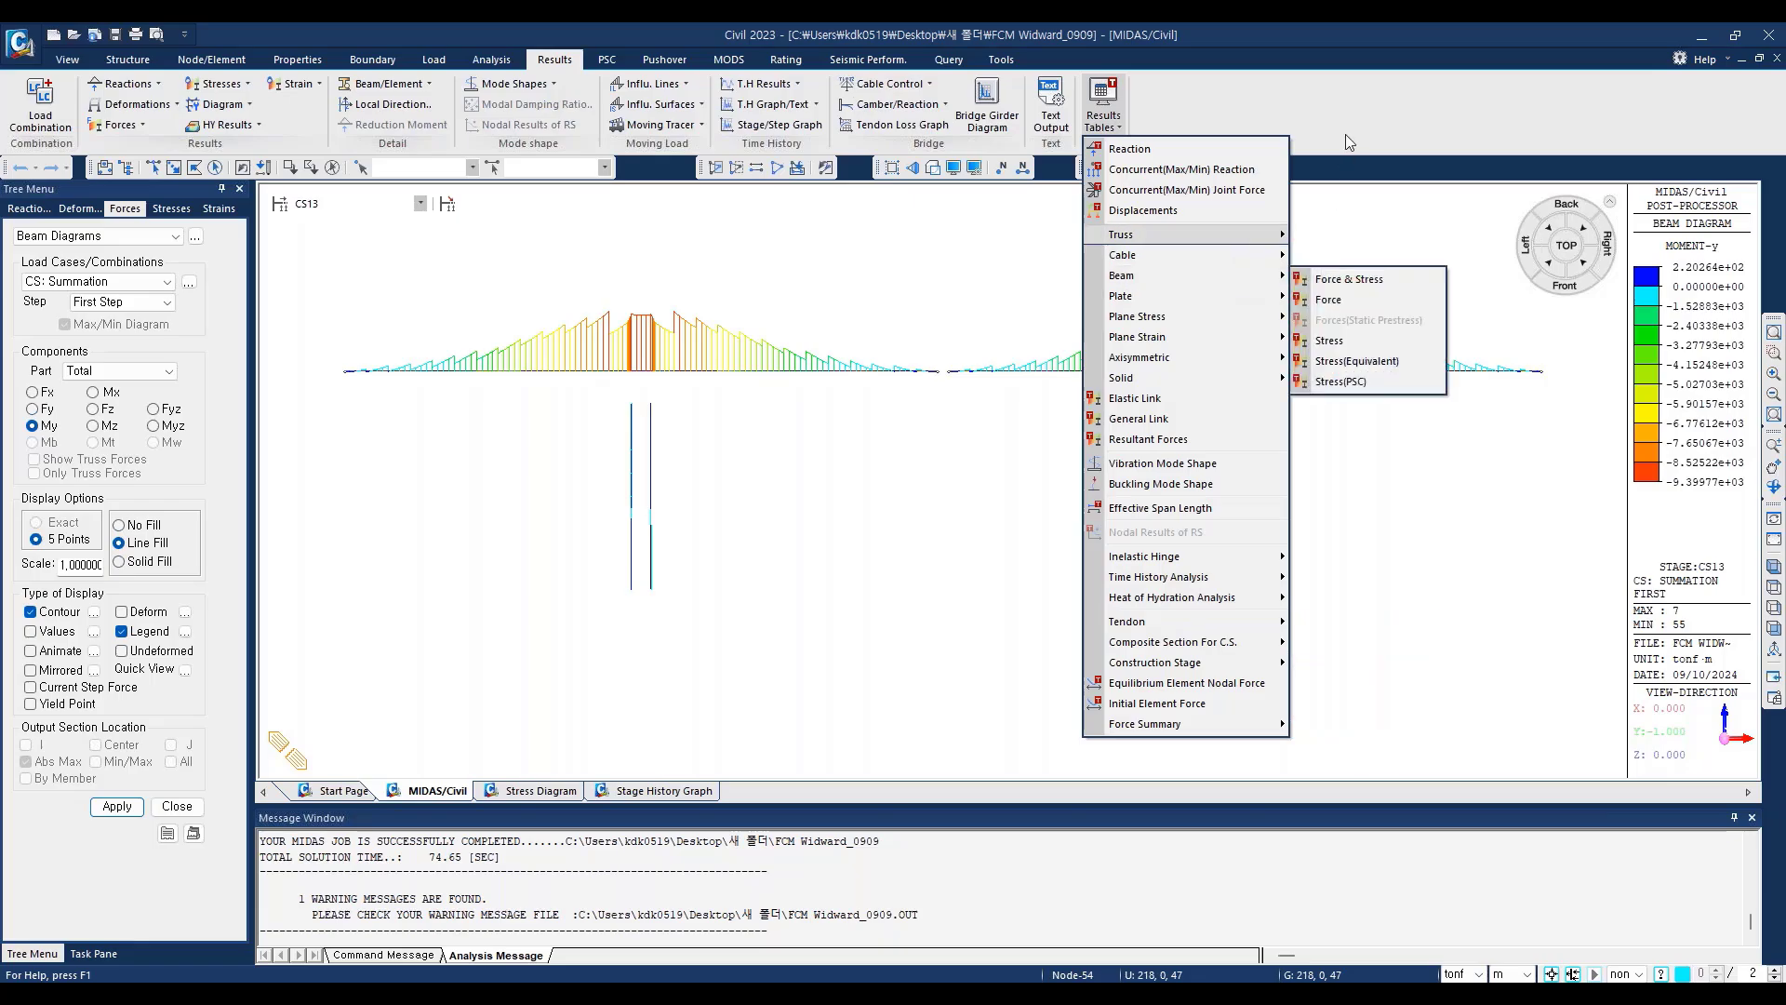
{"action": "left_click", "coordinate": [1325, 121]}
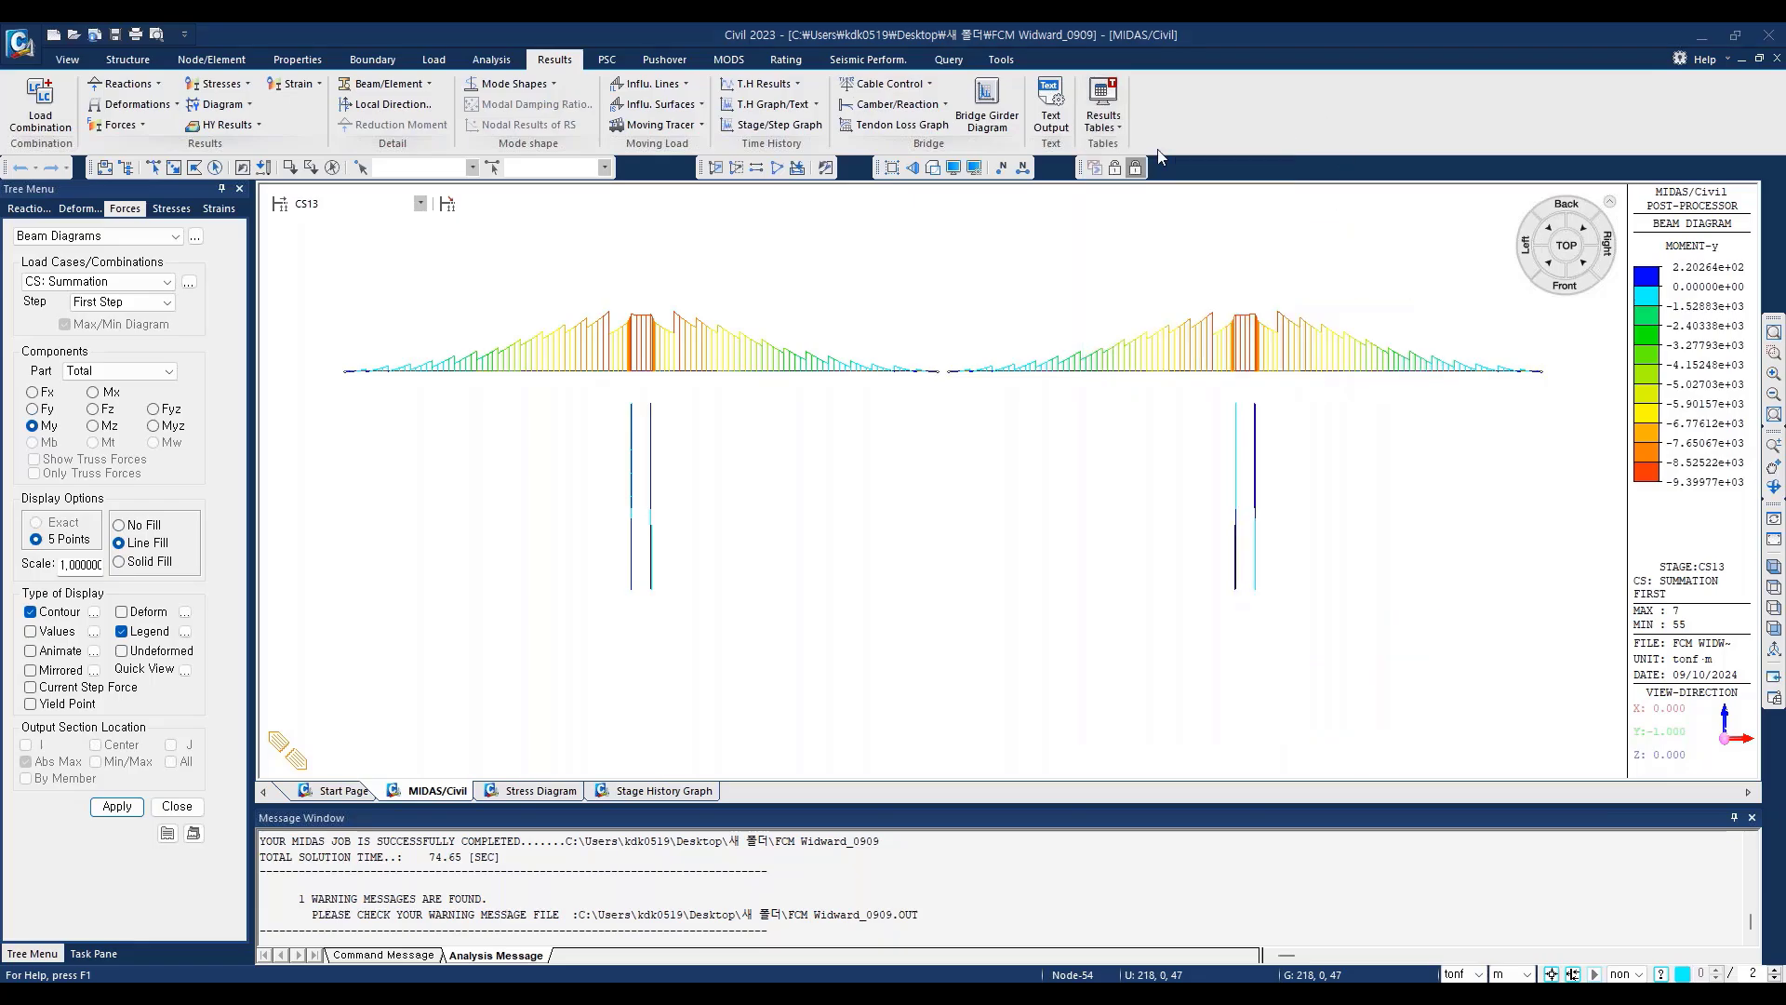
{"action": "left_click", "coordinate": [1103, 107]}
{"action": "mouse_move", "coordinate": [1168, 277]}
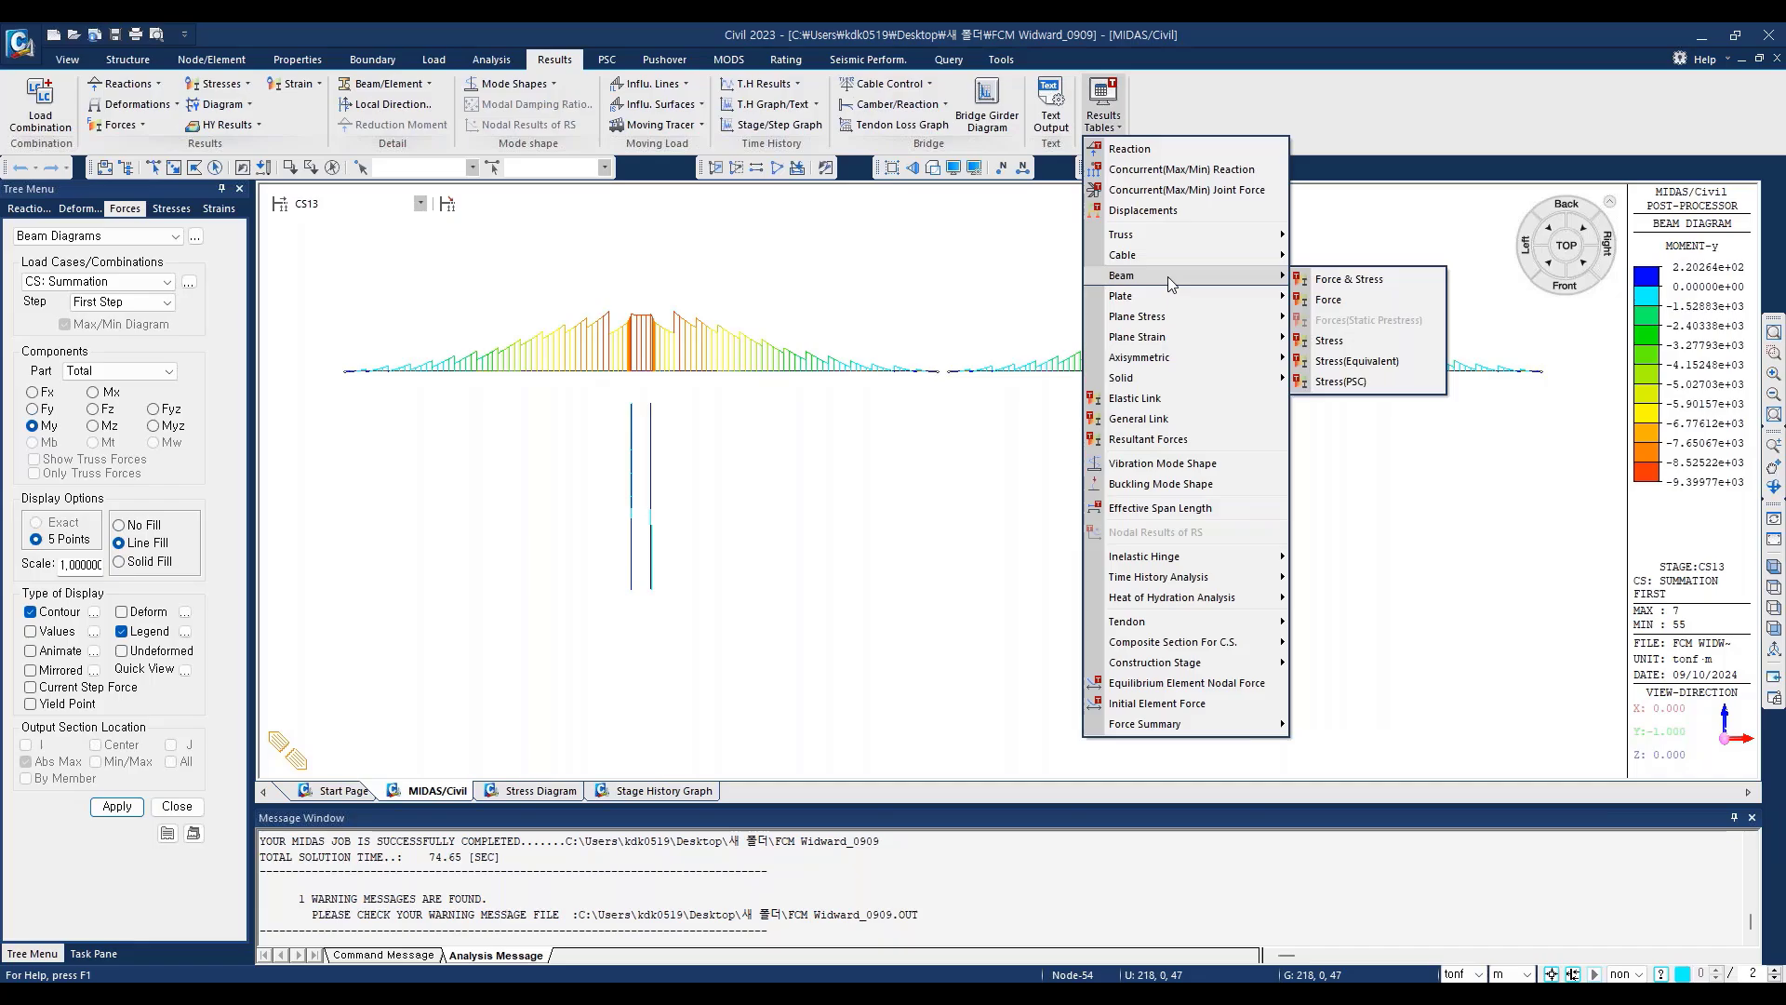
{"action": "left_click", "coordinate": [1326, 110]}
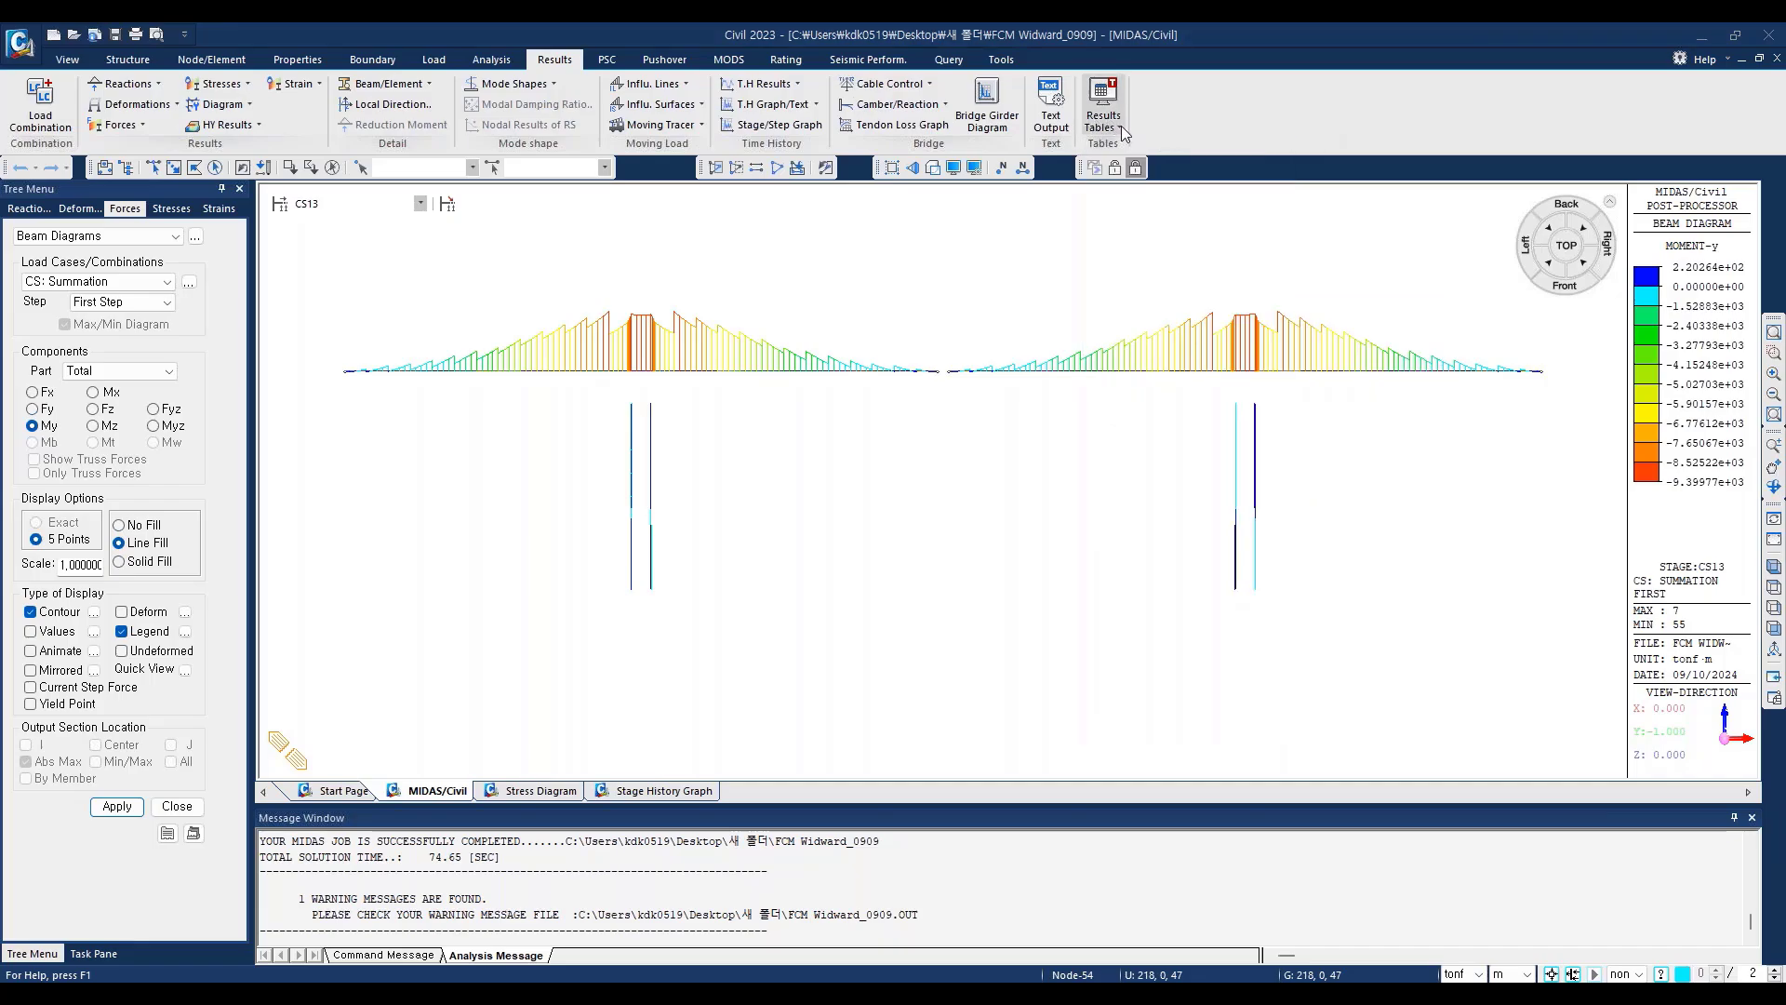
Step: Open the beam stress results table and restrict its records to element 19 and the Summation(CS) load case
{"action": "left_click", "coordinate": [1120, 126]}
{"action": "mouse_move", "coordinate": [1163, 273]}
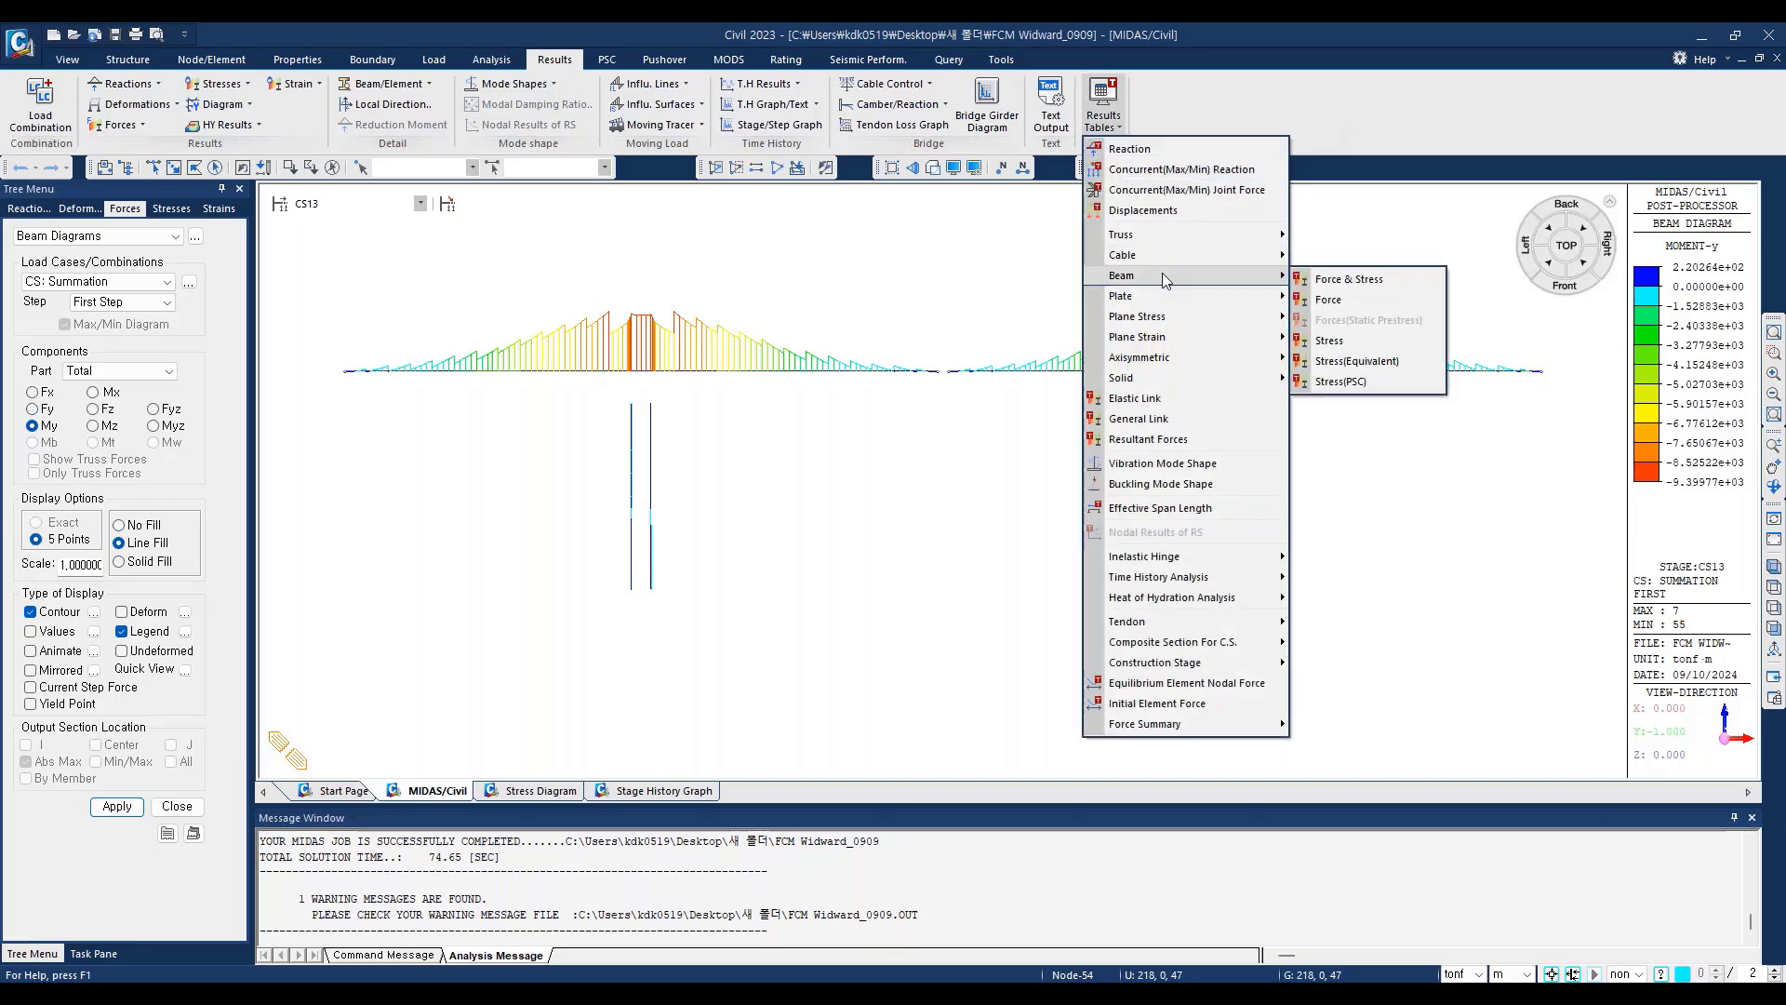
{"action": "left_click", "coordinate": [1338, 340]}
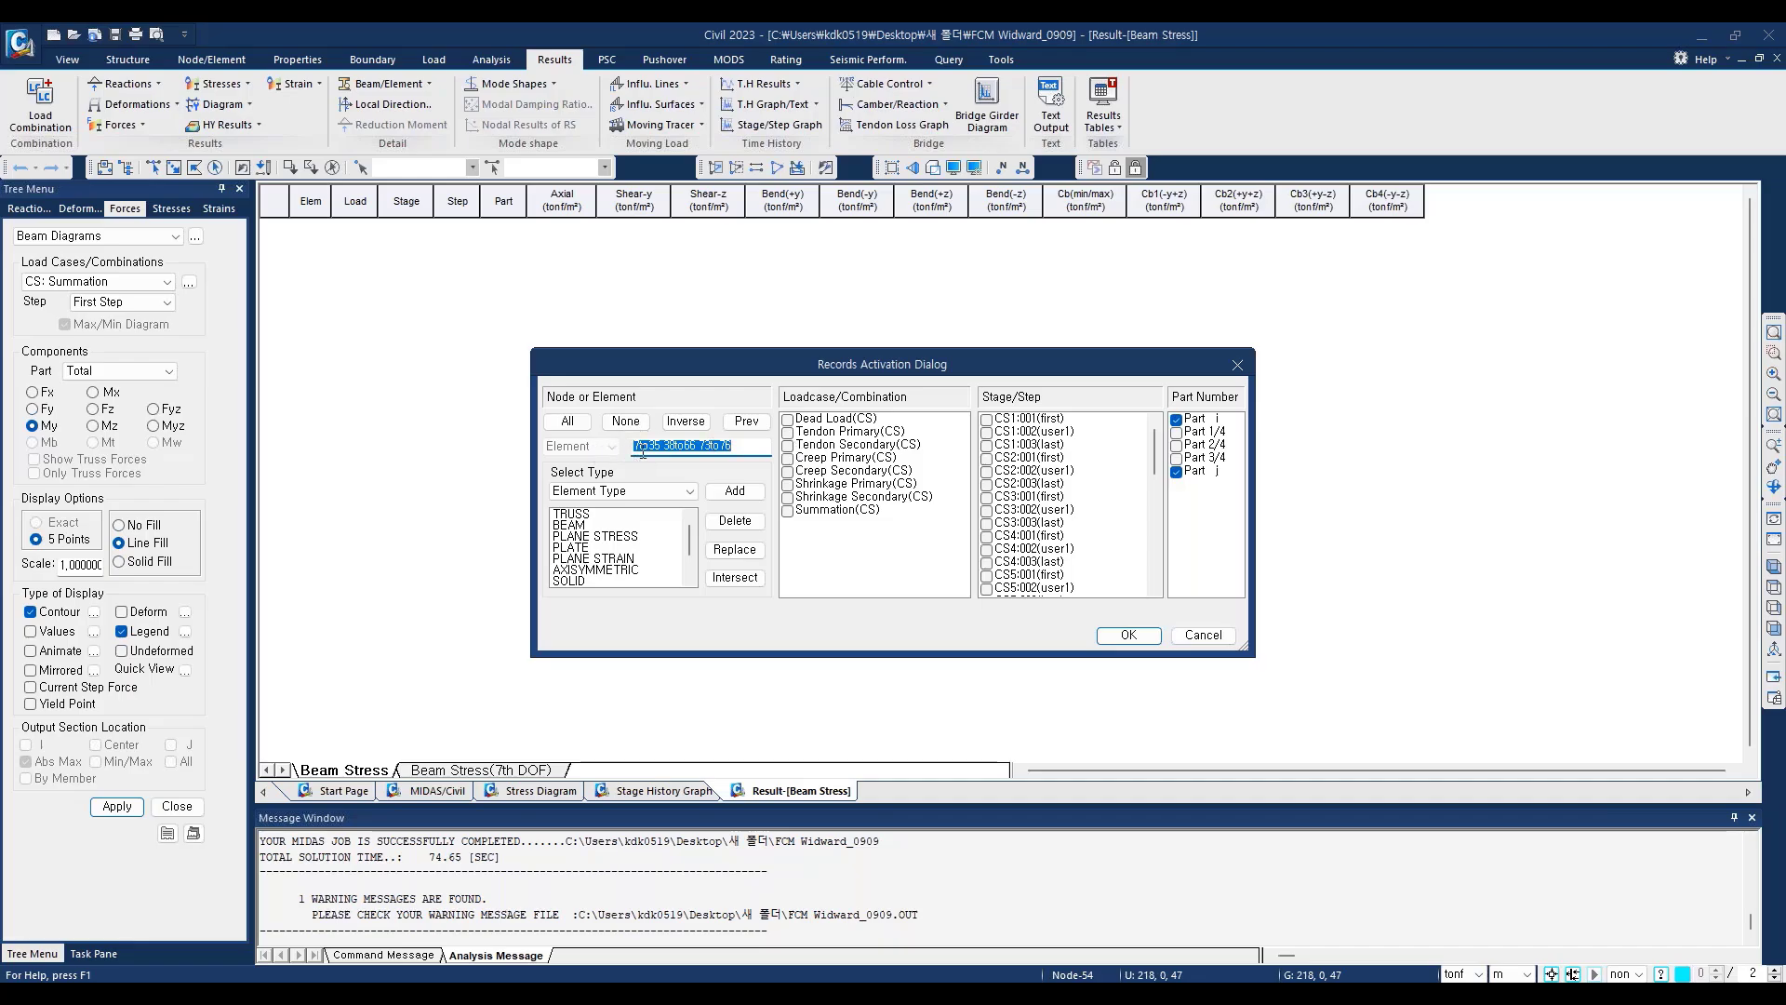
{"action": "type", "text": "19"}
{"action": "left_click", "coordinate": [788, 512]}
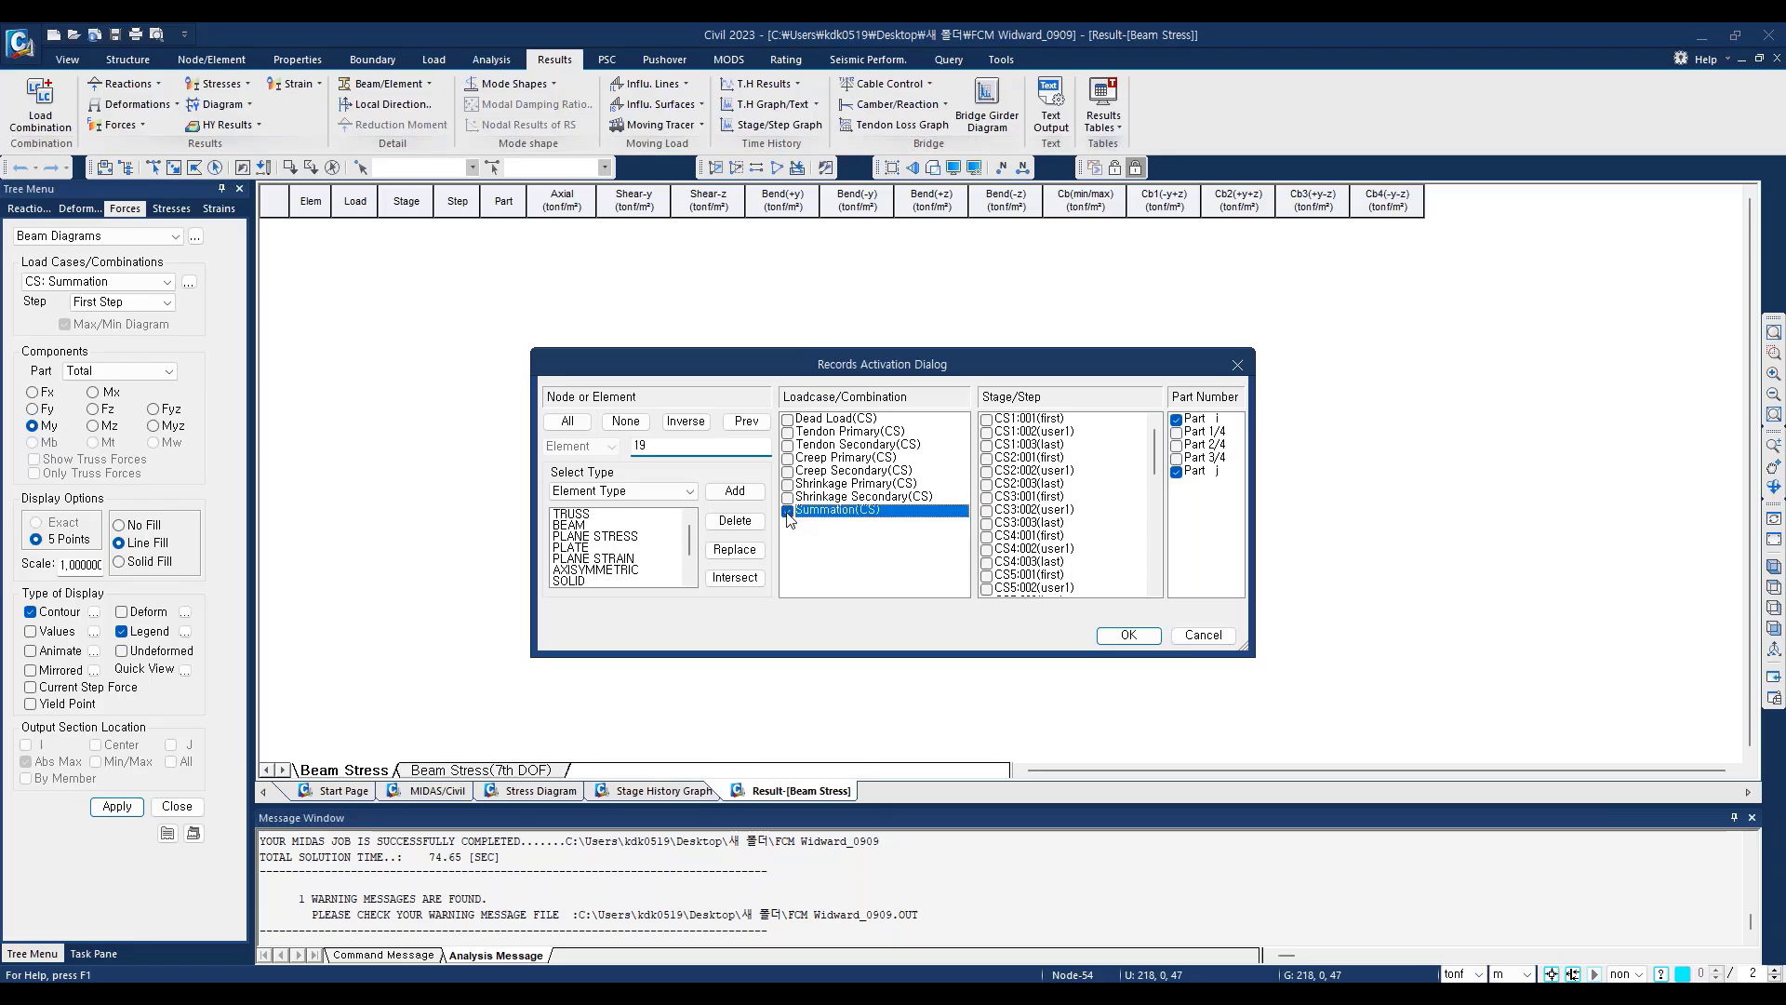
Step: Include all stage steps from CS1:001(first) to CS16:002(last), keep only Part i, and generate the beam stress table
{"action": "left_click", "coordinate": [1004, 424]}
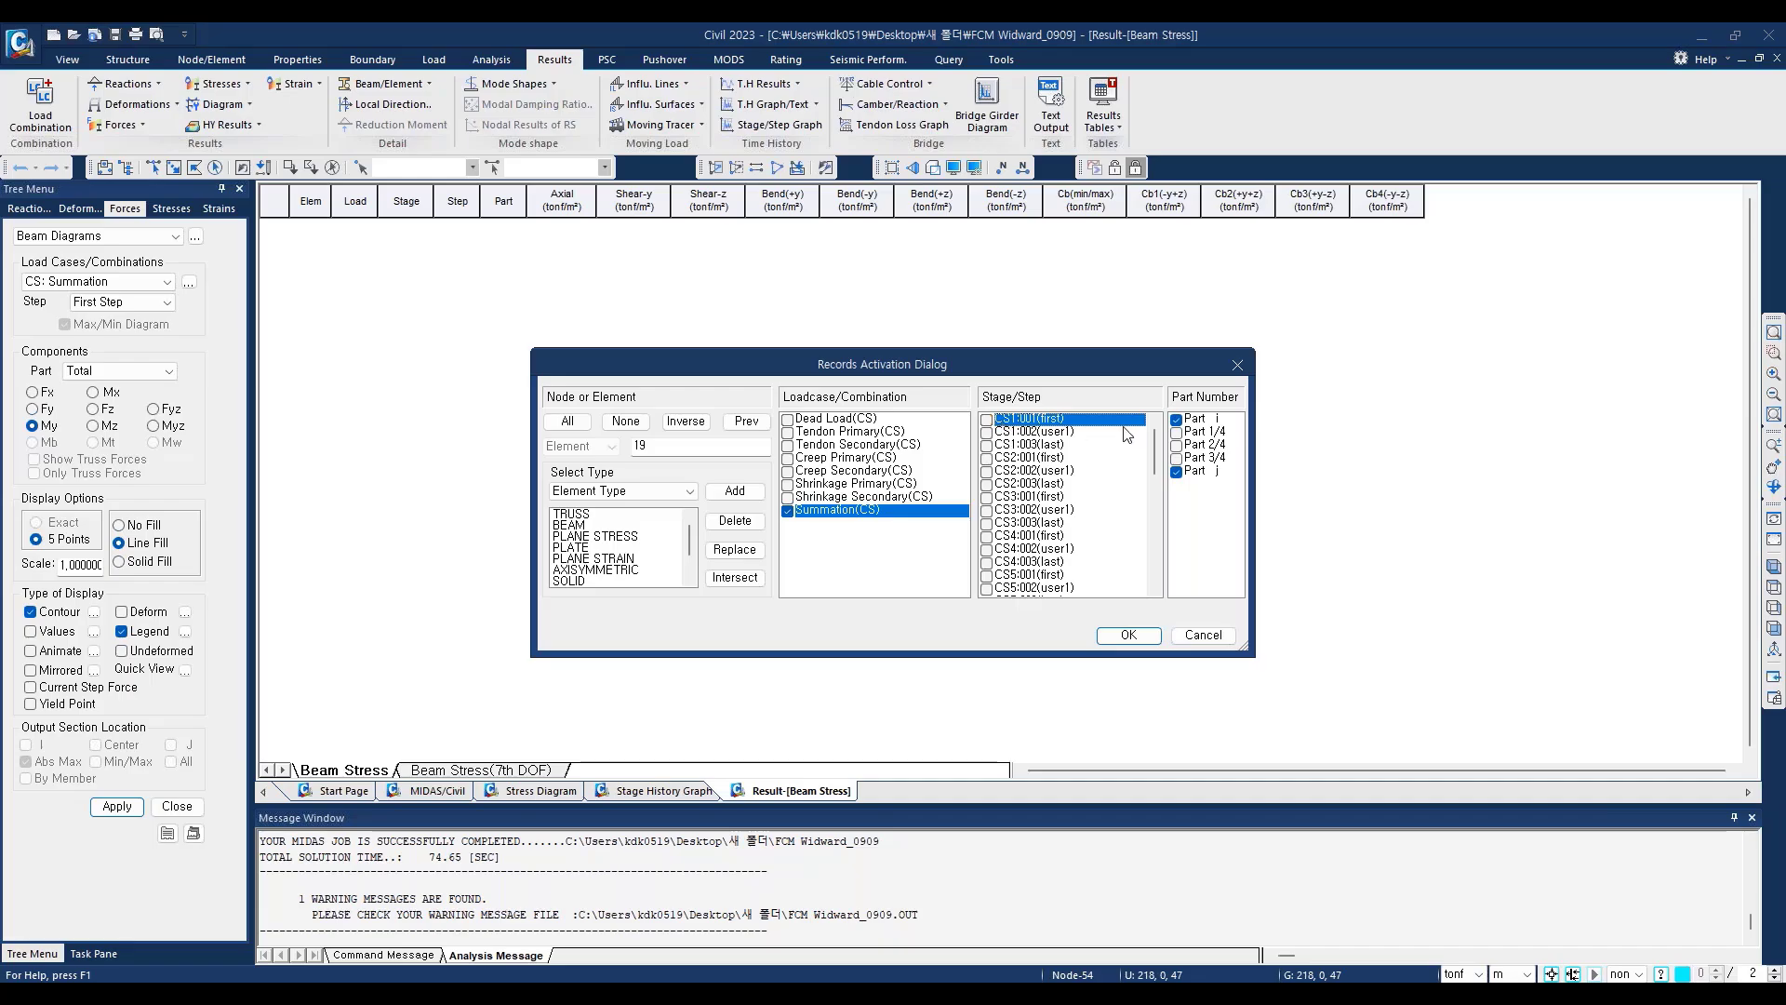
{"action": "left_click_drag", "start_coordinate": [1154, 452], "coordinate": [1149, 566]}
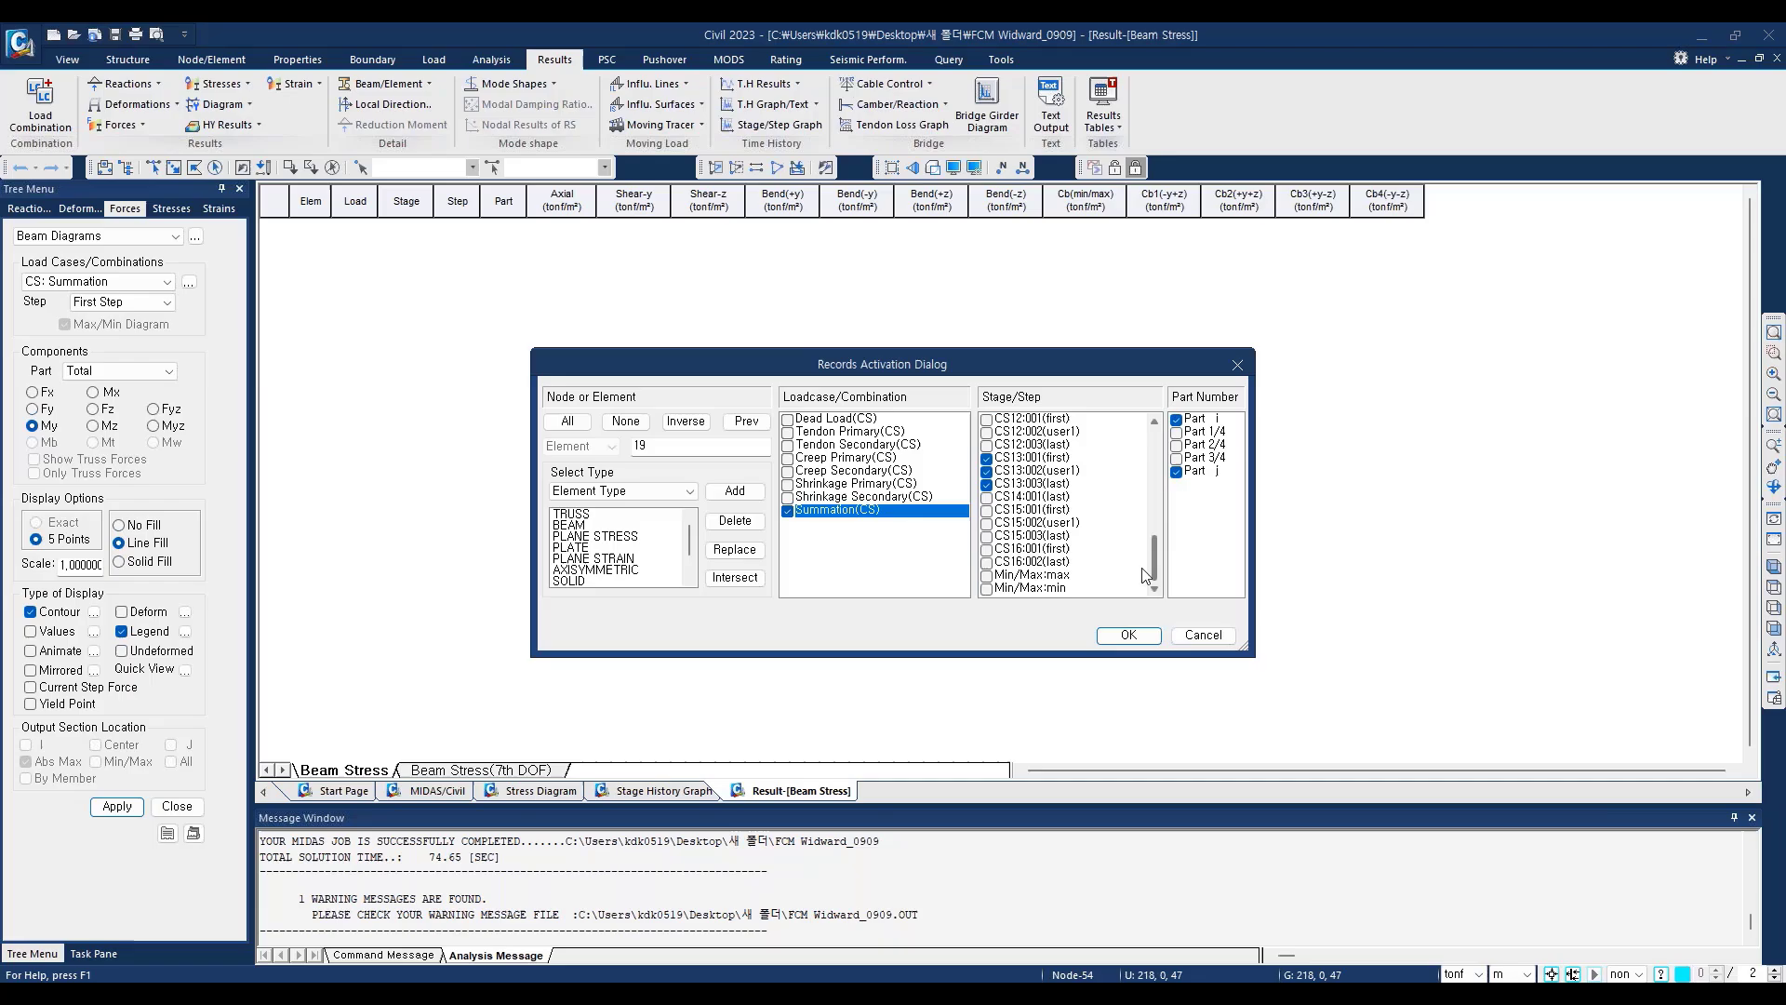
{"action": "left_click", "coordinate": [1017, 561], "text": "shift"}
{"action": "left_click", "coordinate": [988, 521]}
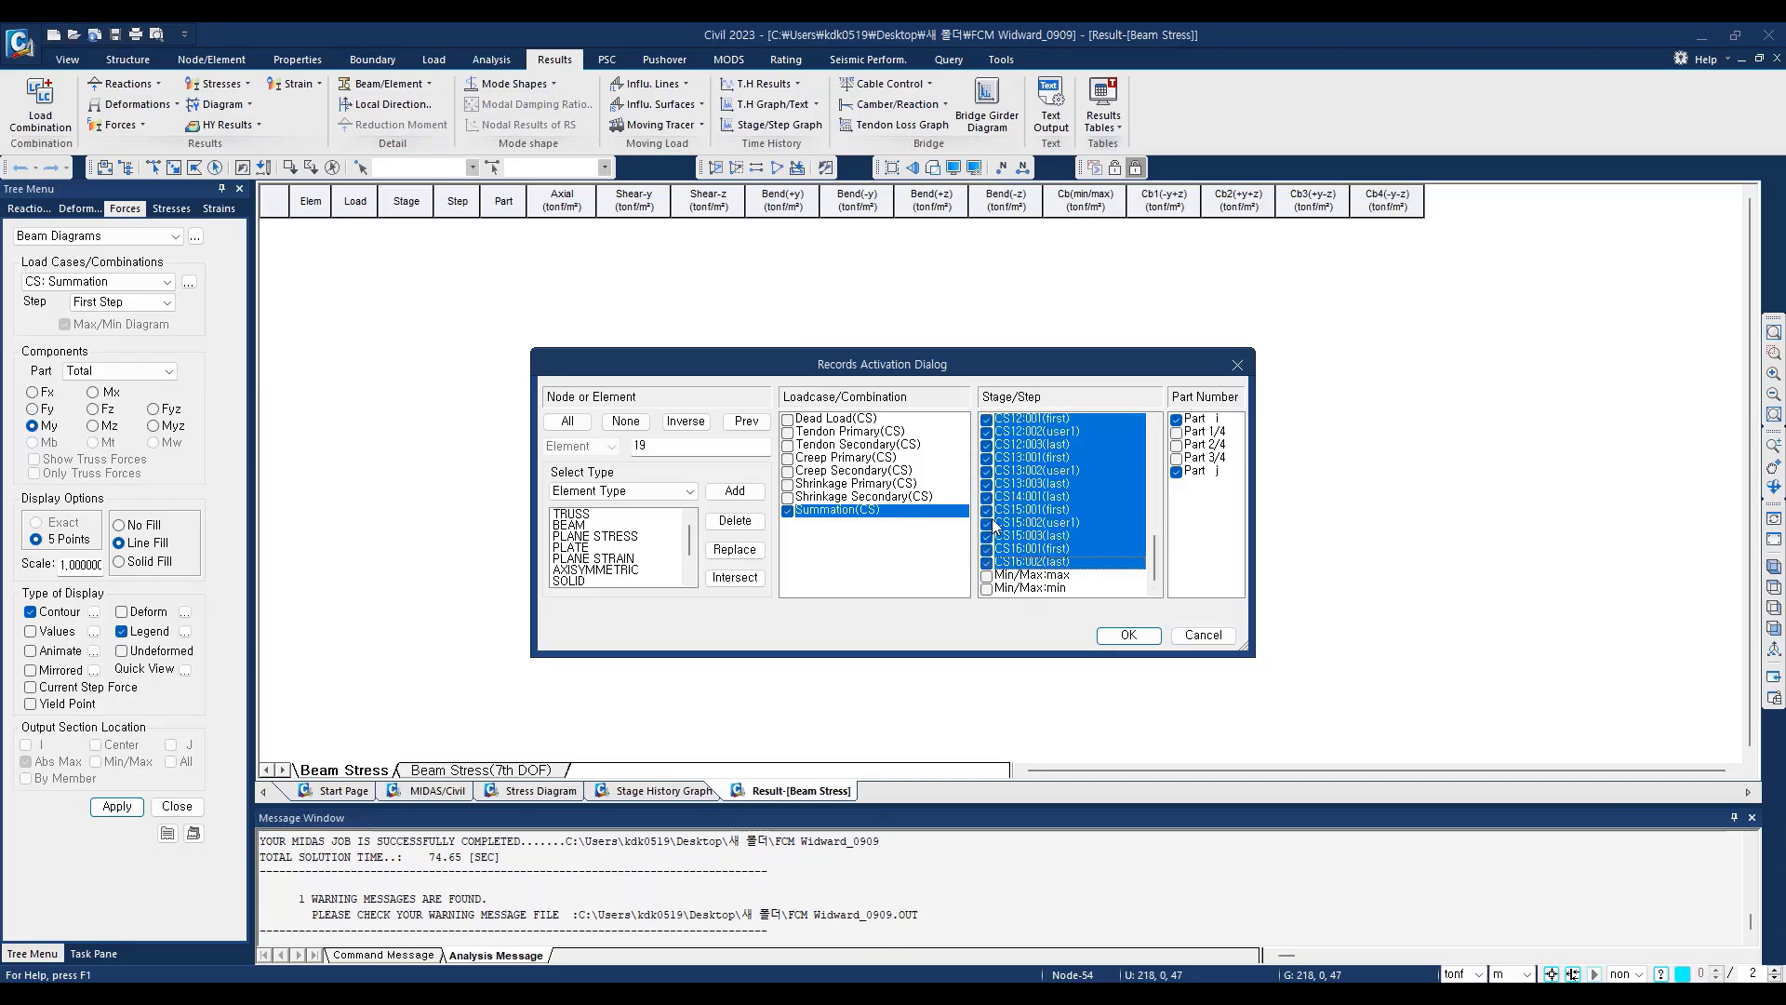
{"action": "left_click", "coordinate": [1176, 472]}
{"action": "left_click", "coordinate": [1127, 636]}
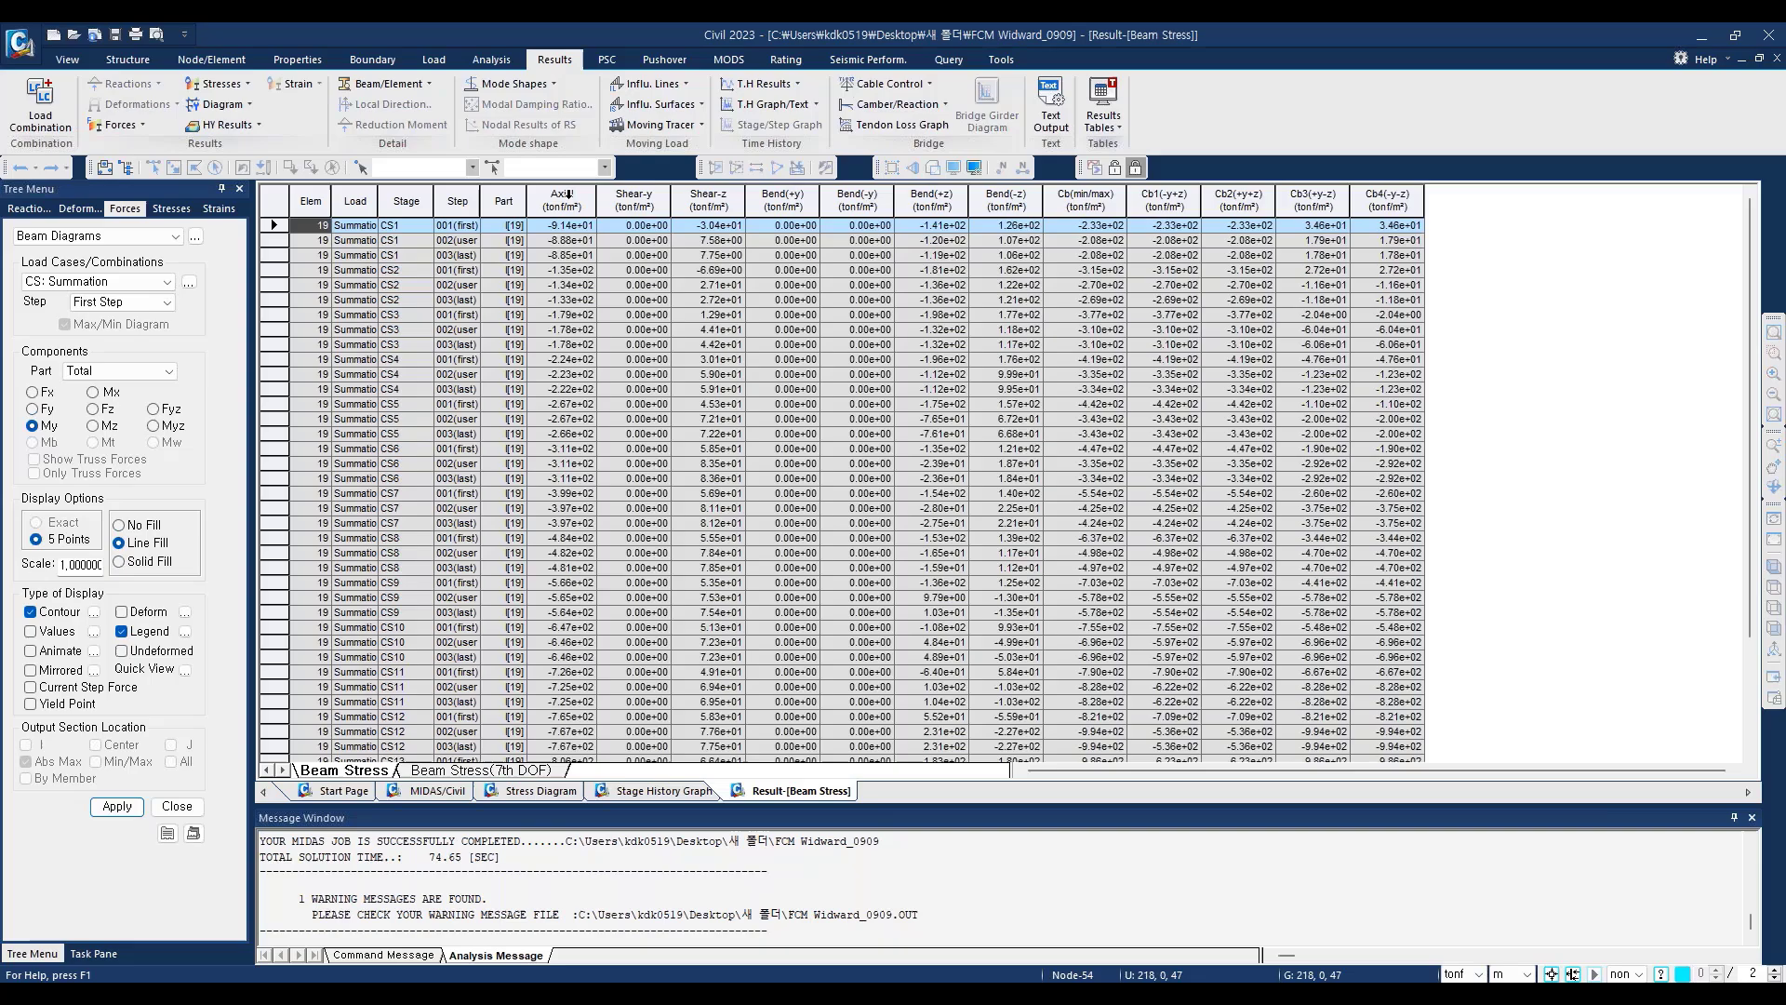
Step: Examine the Axial, Shear-z, Bend(+z) and Bend(-z) stress columns of element 19 through the construction stages
{"action": "left_click", "coordinate": [562, 200]}
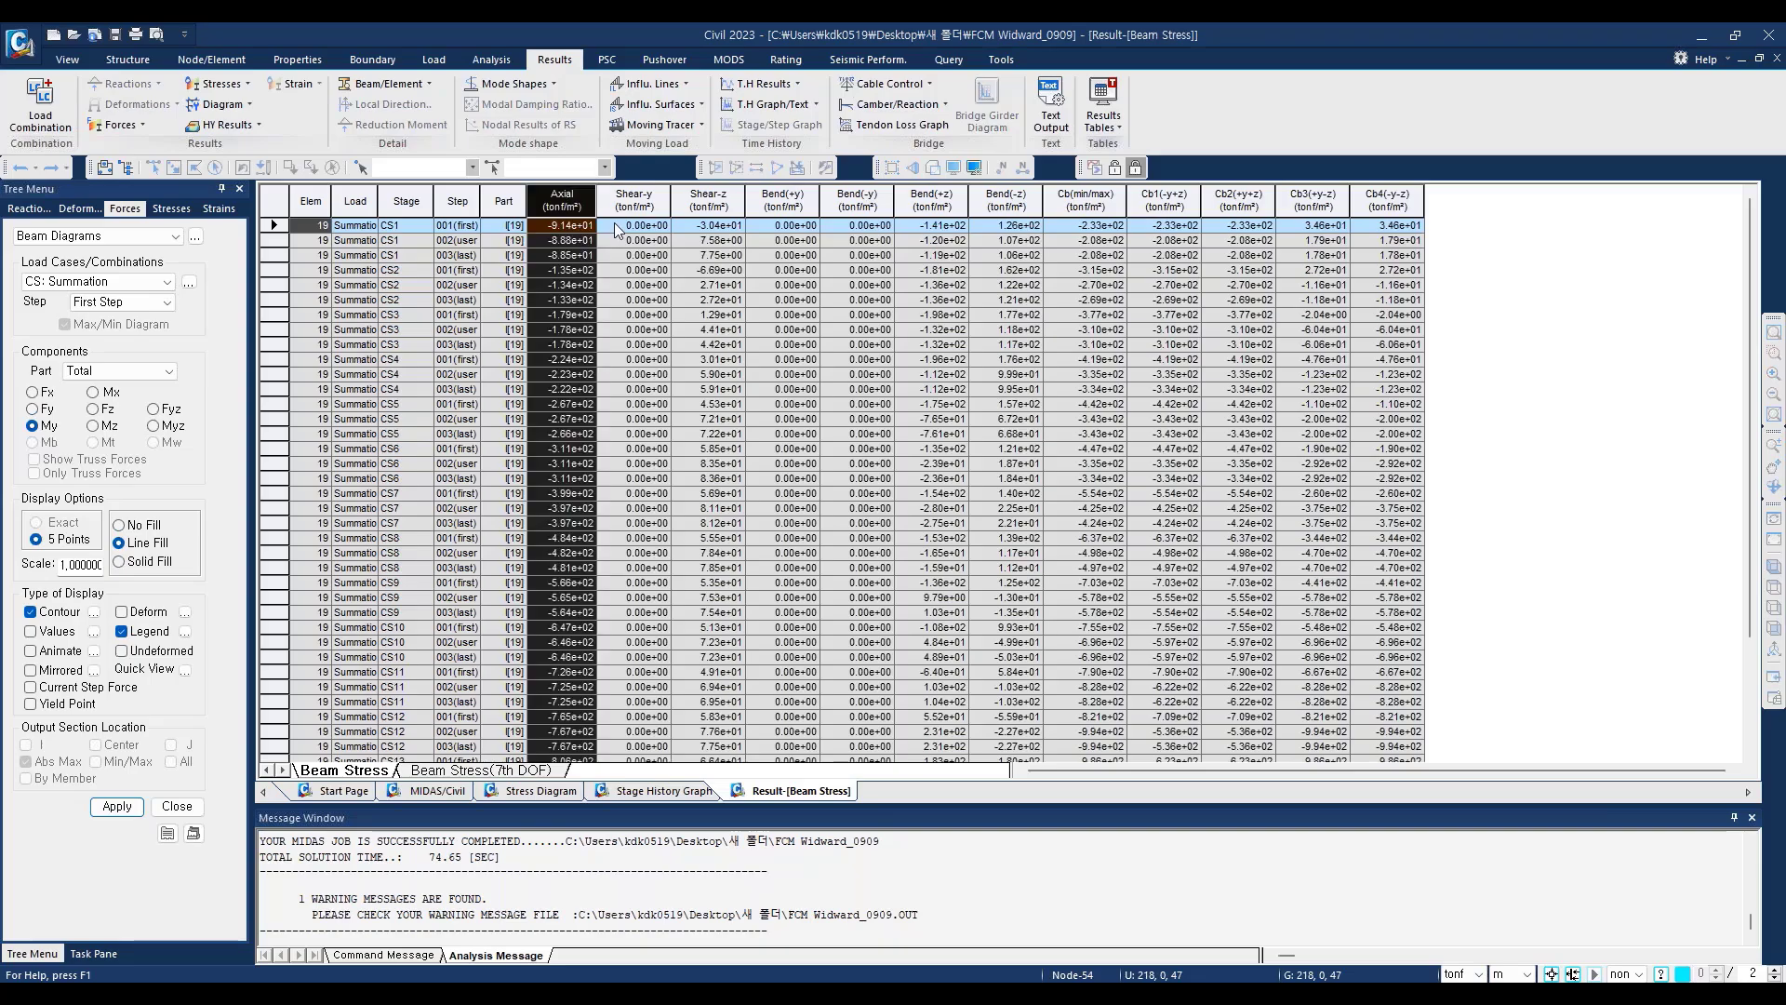
{"action": "left_click", "coordinate": [720, 197]}
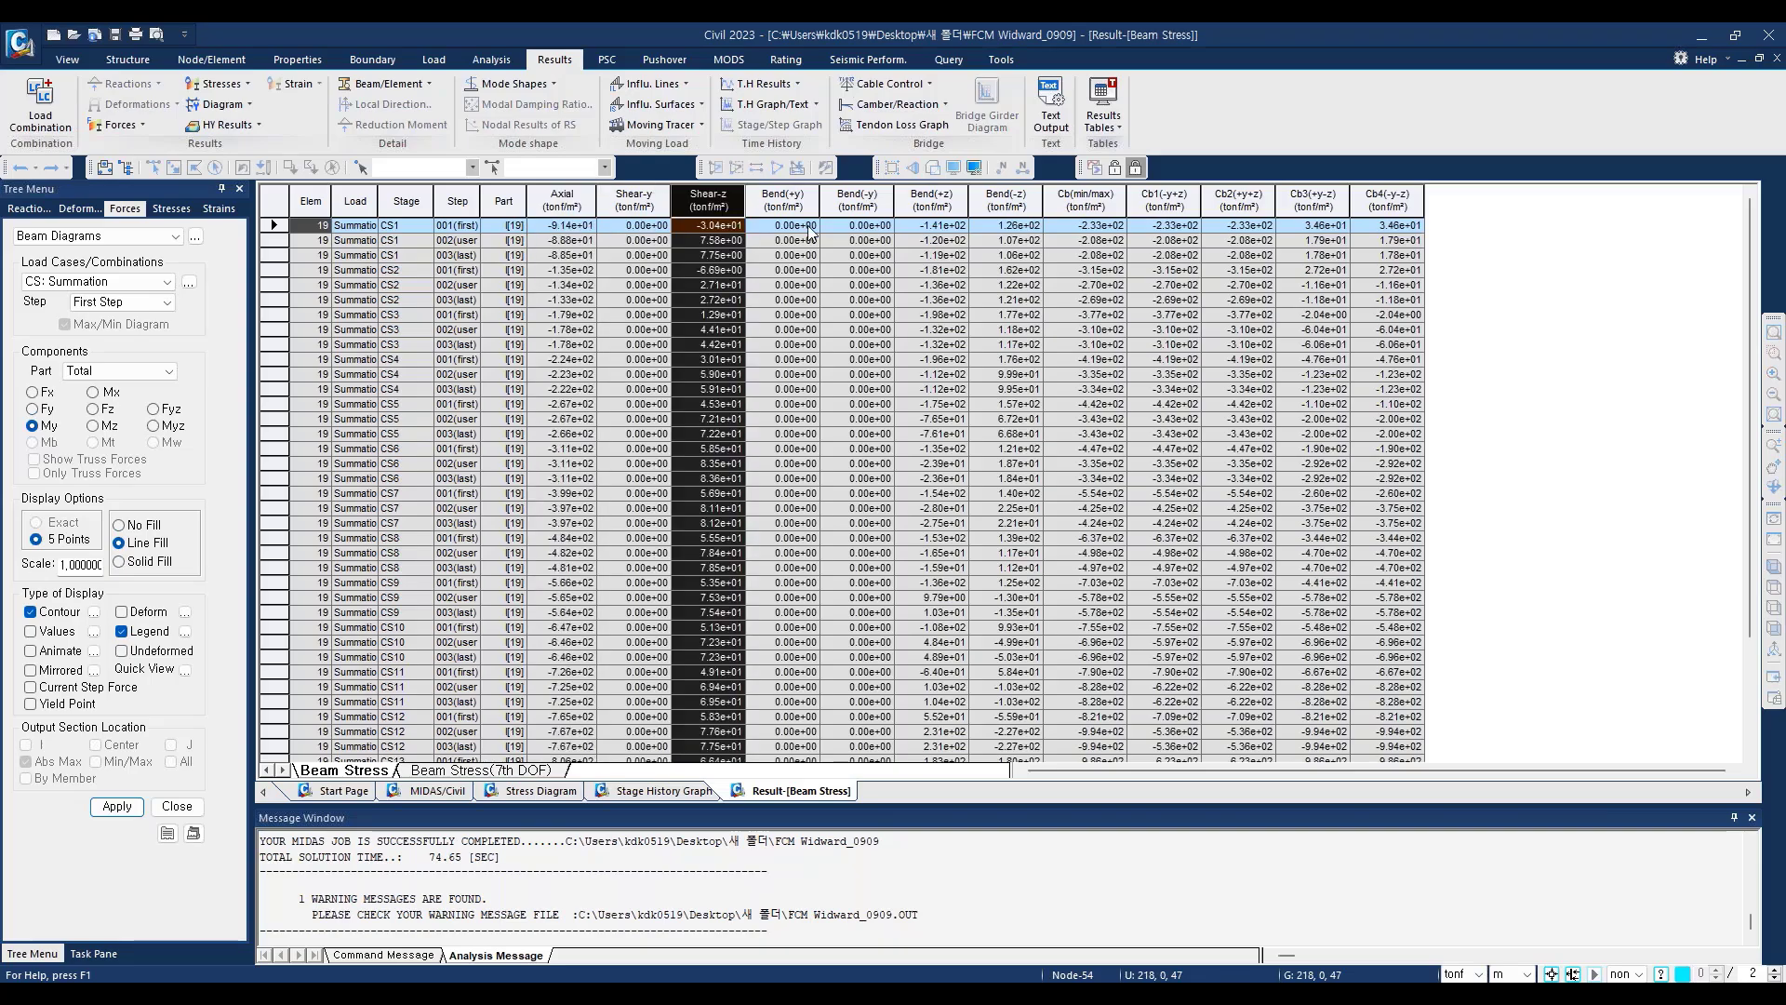
{"action": "left_click", "coordinate": [942, 197]}
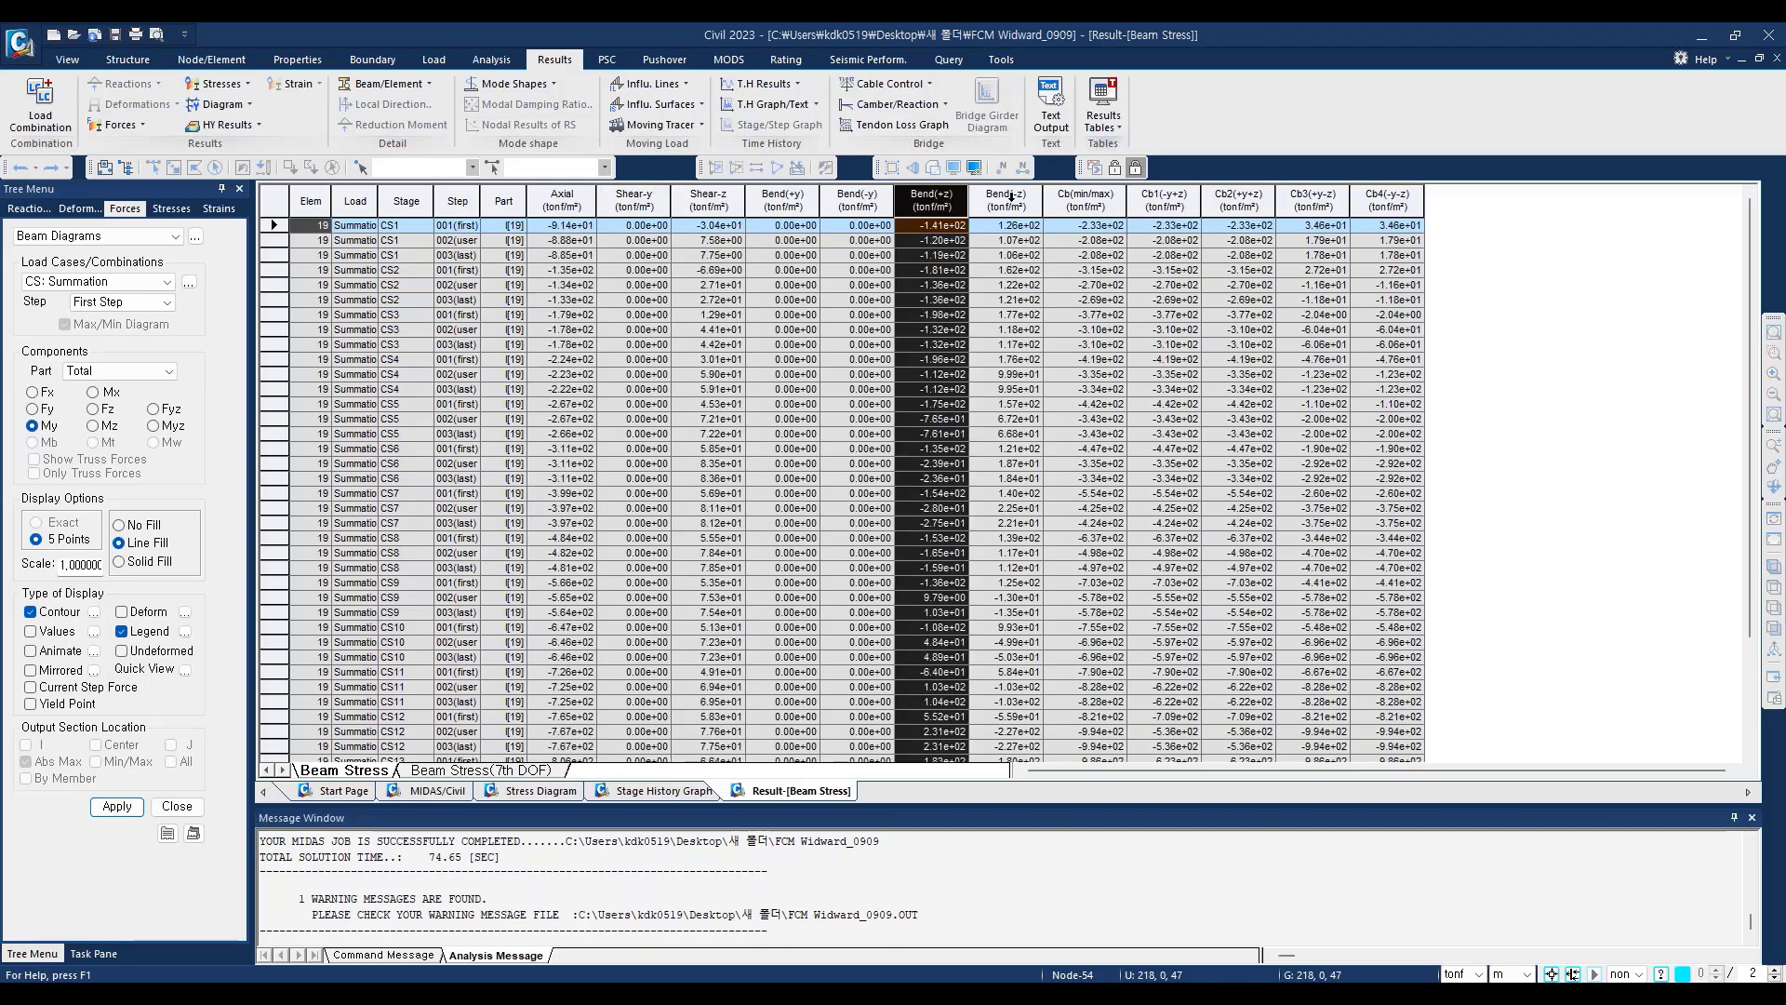
{"action": "left_click", "coordinate": [1002, 198]}
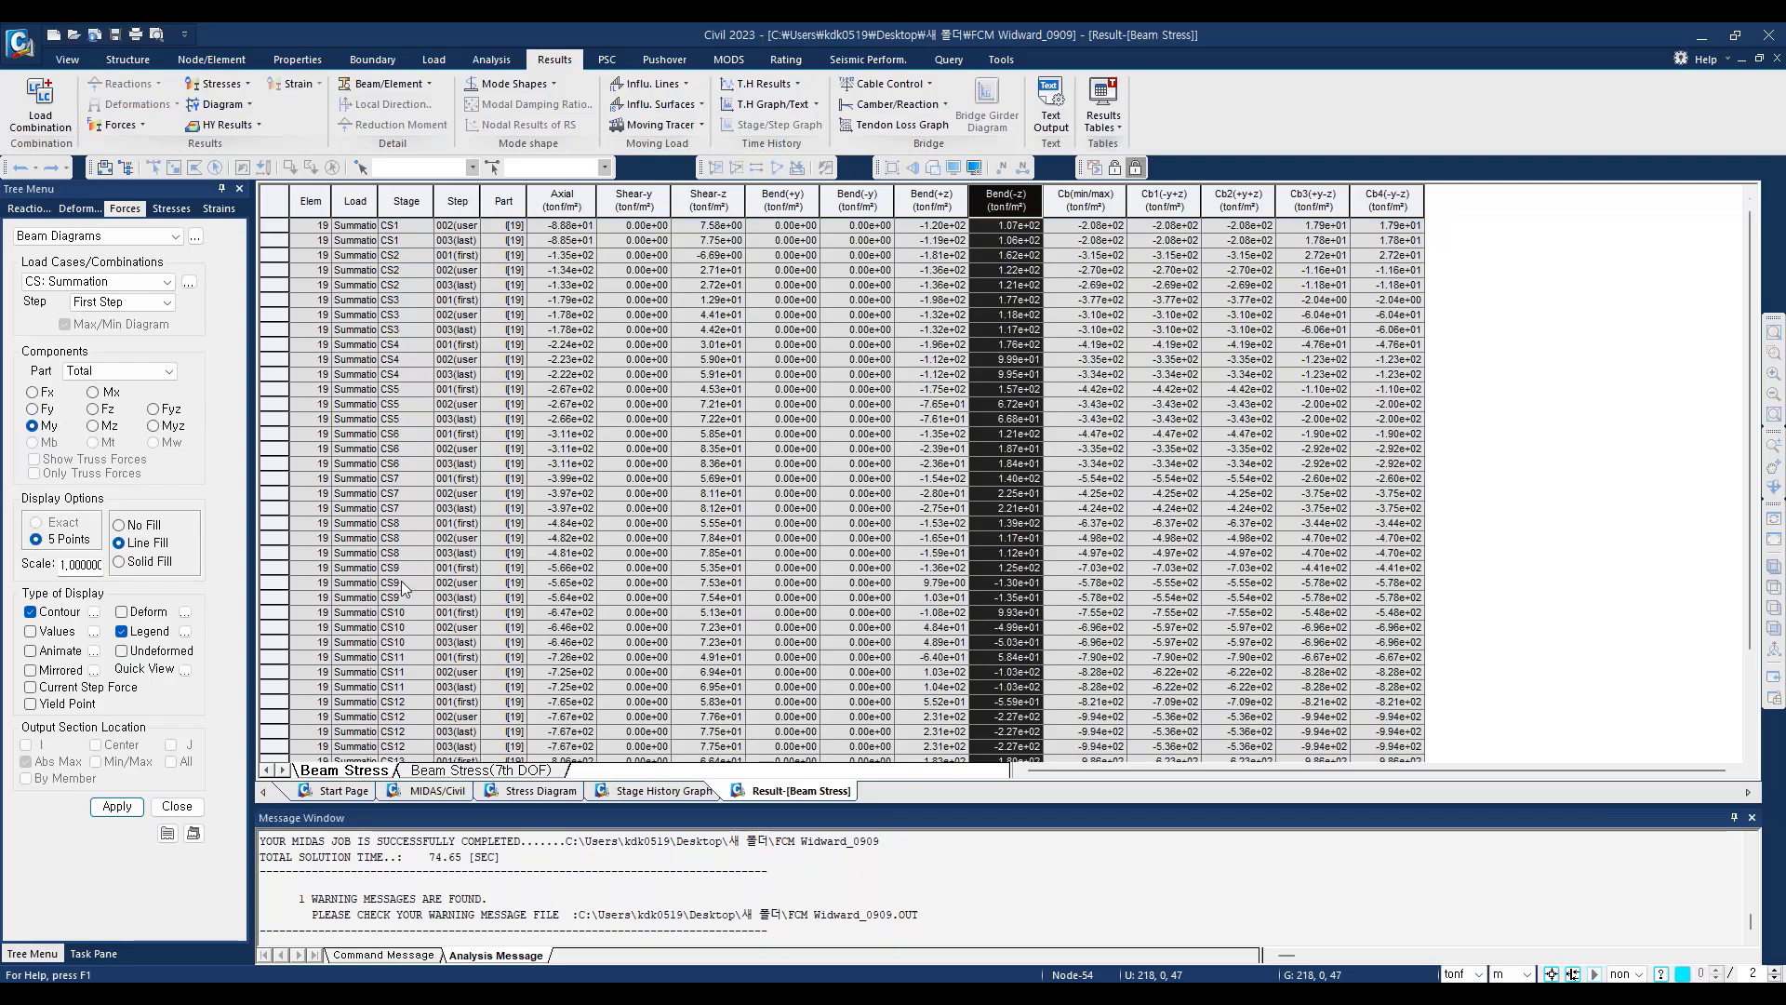
{"action": "scroll", "coordinate": [400, 580], "scroll_direction": "down", "scroll_amount": 3}
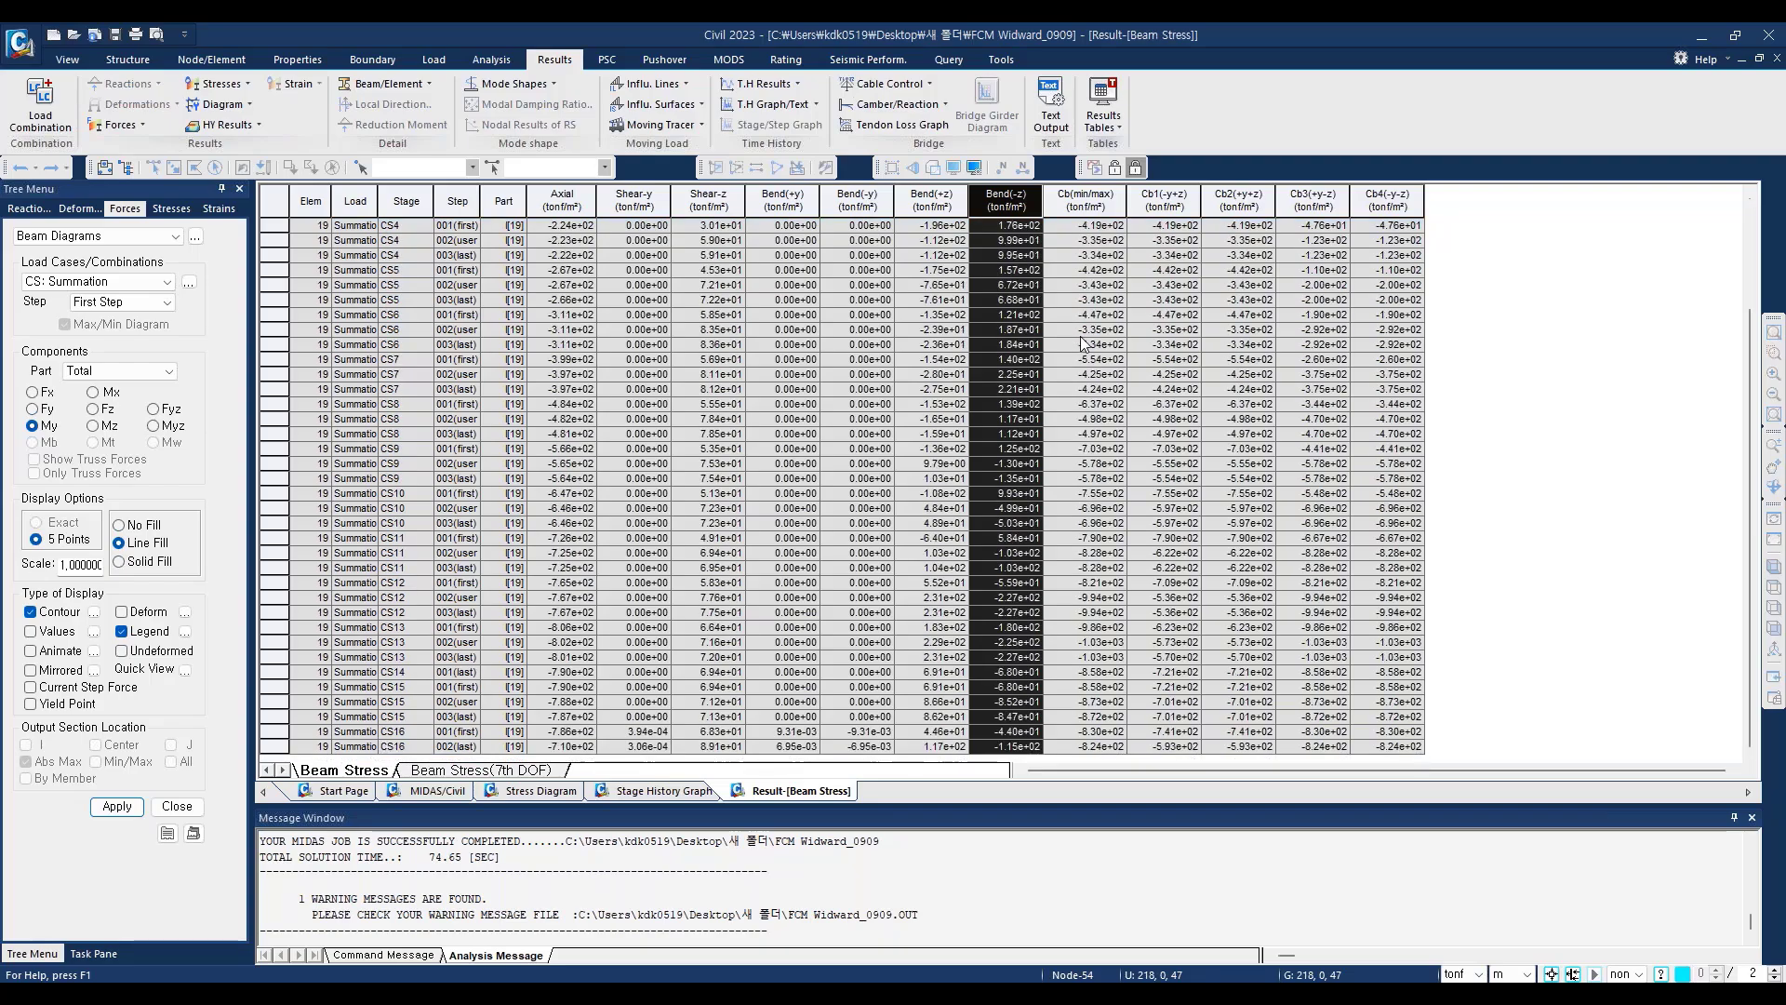
{"action": "scroll", "coordinate": [530, 410], "scroll_direction": "up", "scroll_amount": 3}
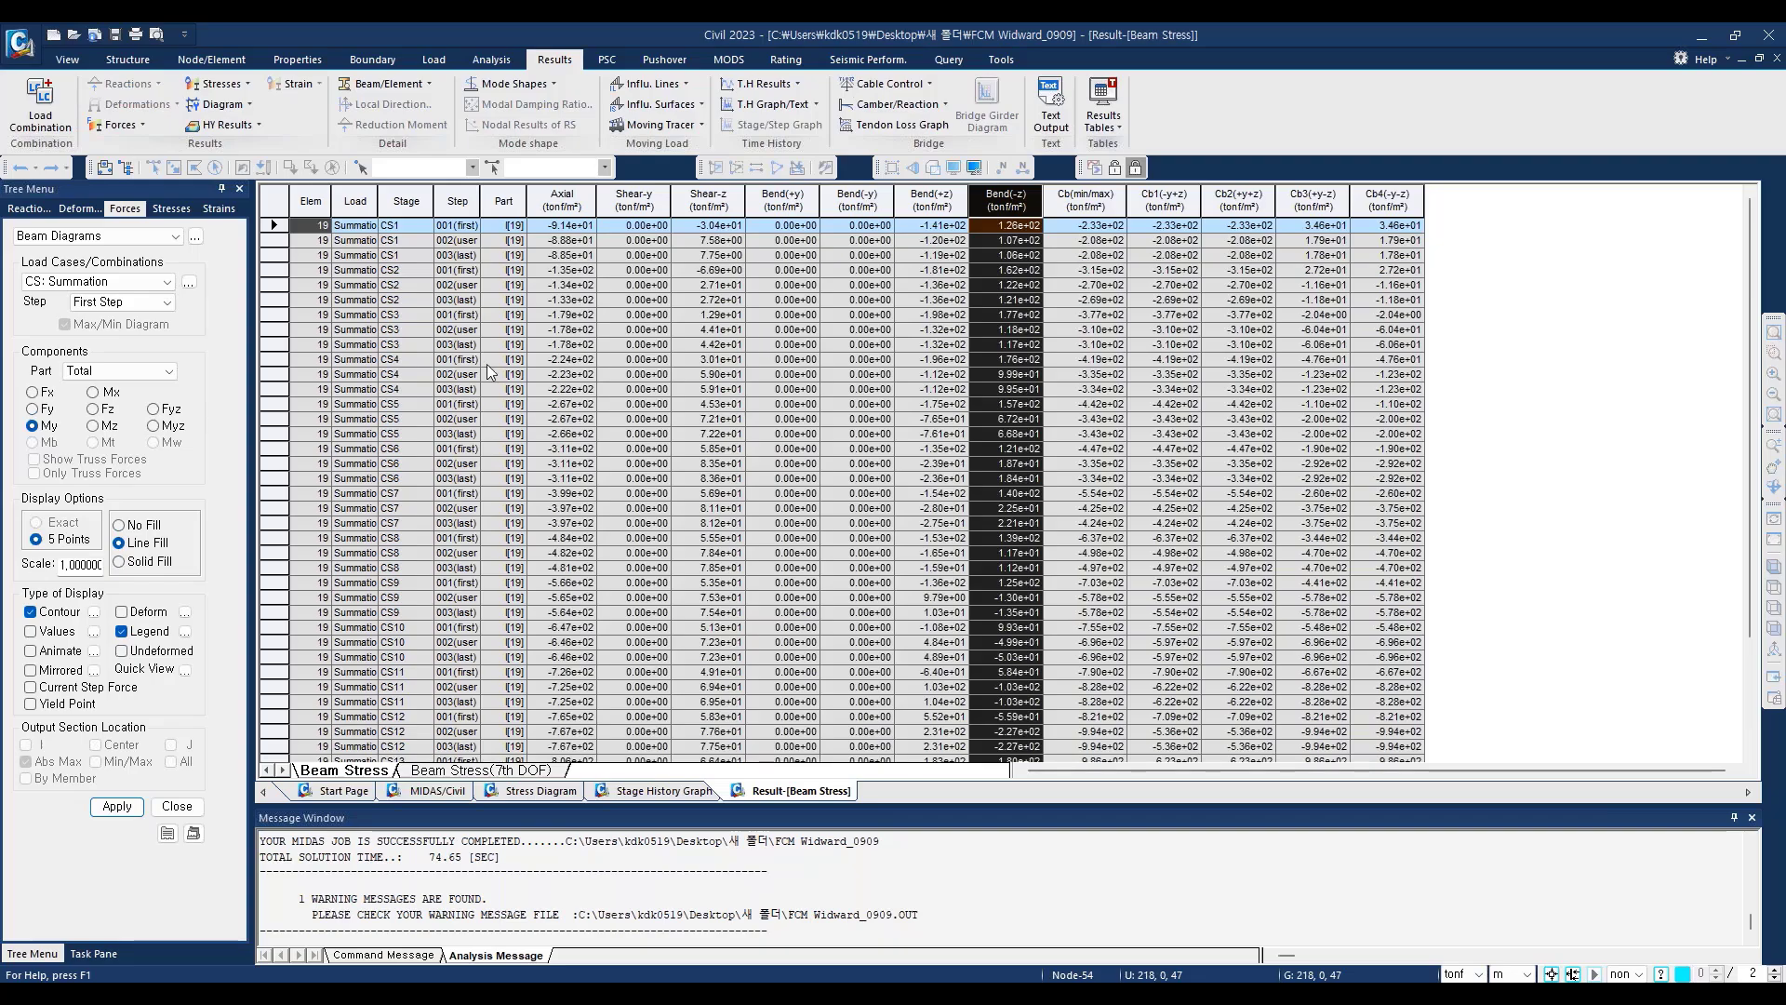
{"action": "right_click", "coordinate": [806, 382]}
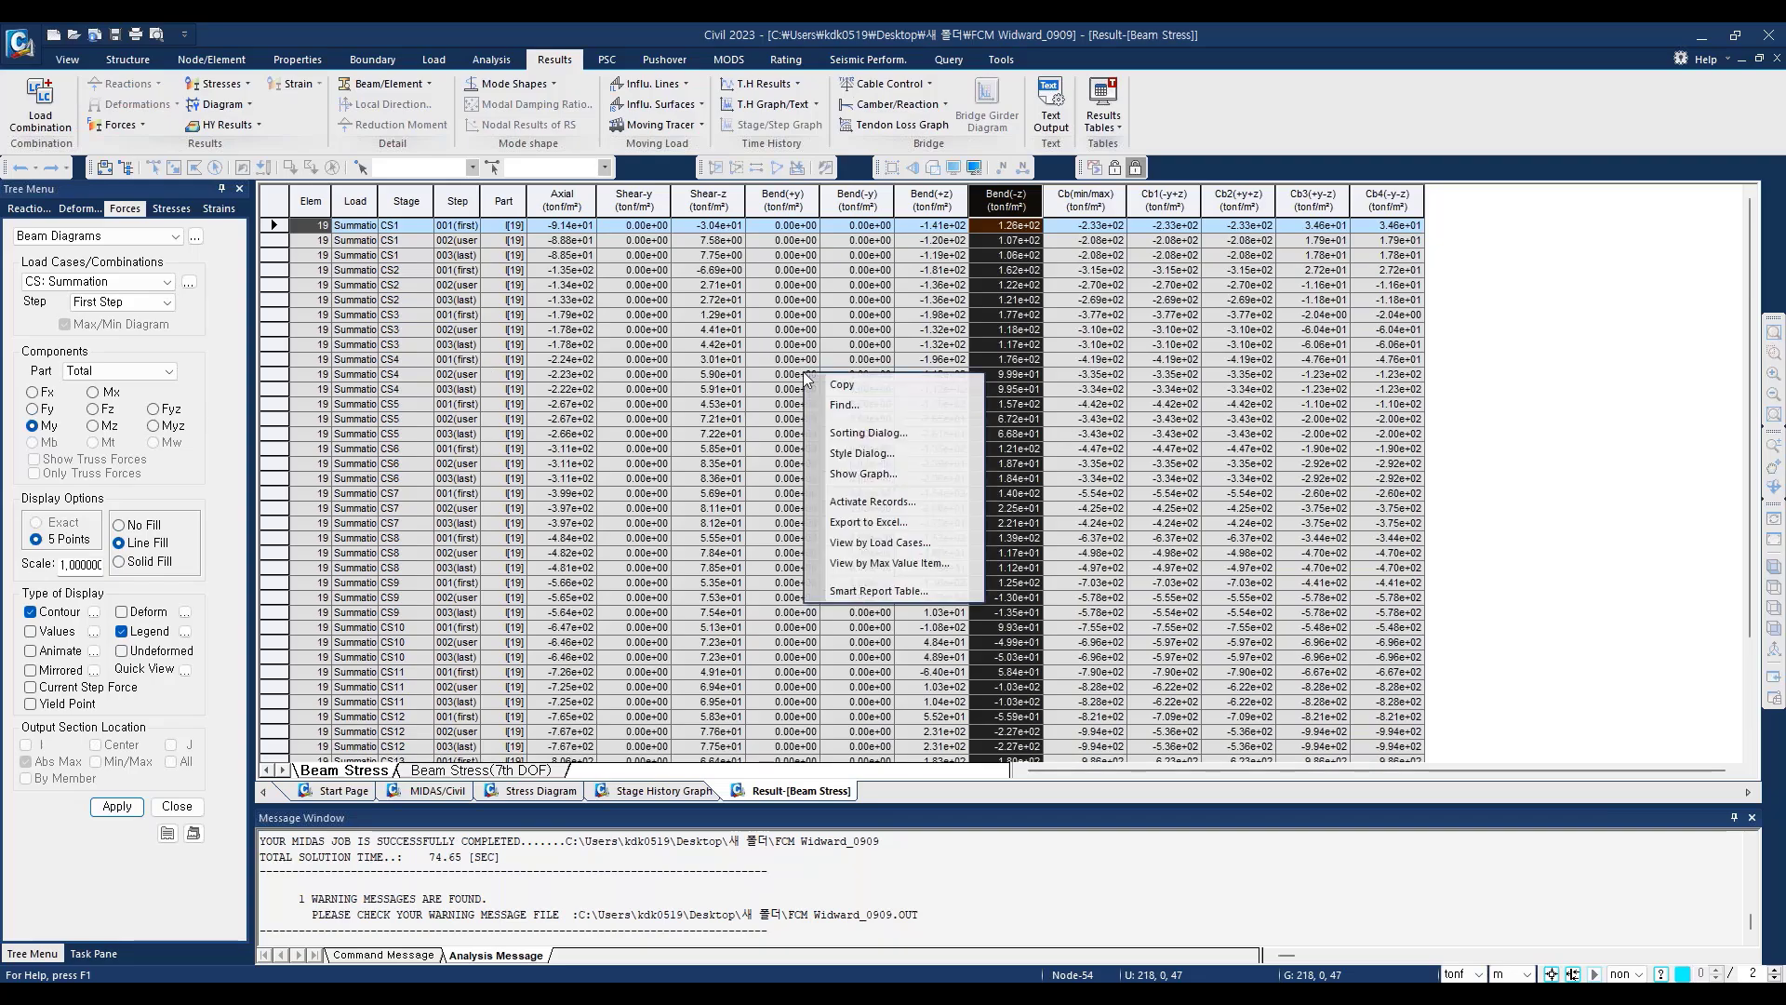
{"action": "left_click", "coordinate": [879, 523]}
{"action": "left_click_drag", "start_coordinate": [424, 41], "coordinate": [718, 175]}
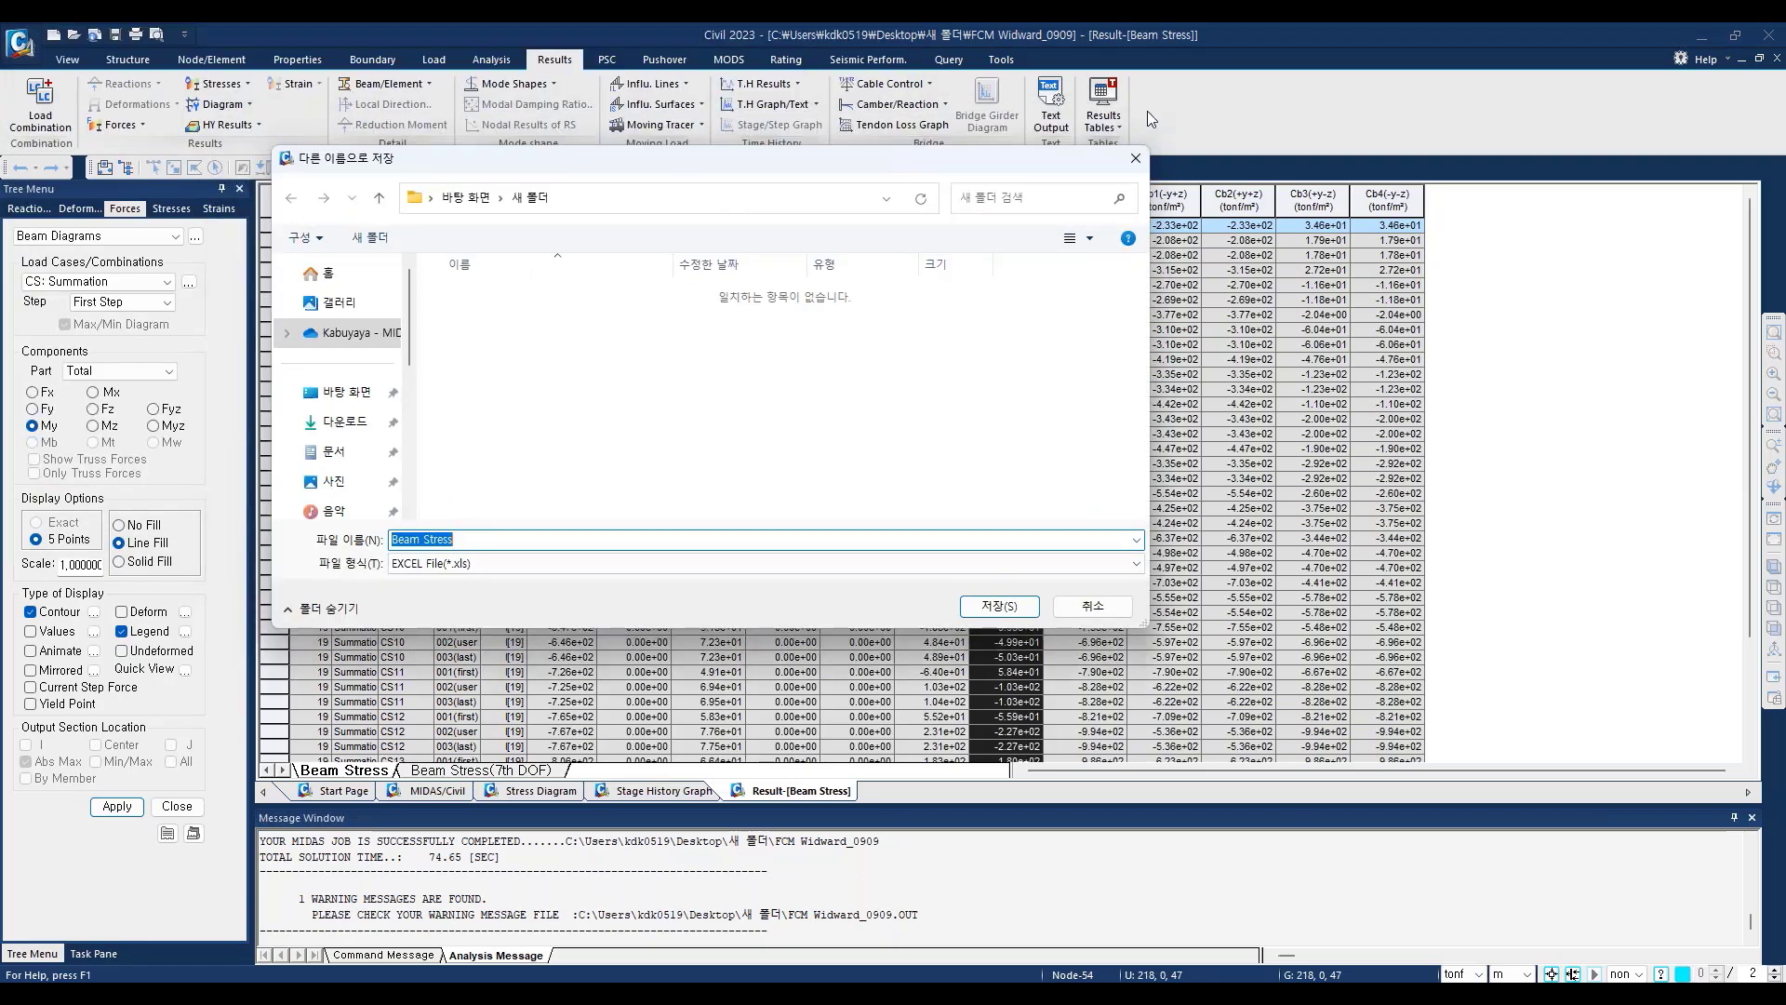
{"action": "left_click", "coordinate": [1137, 164]}
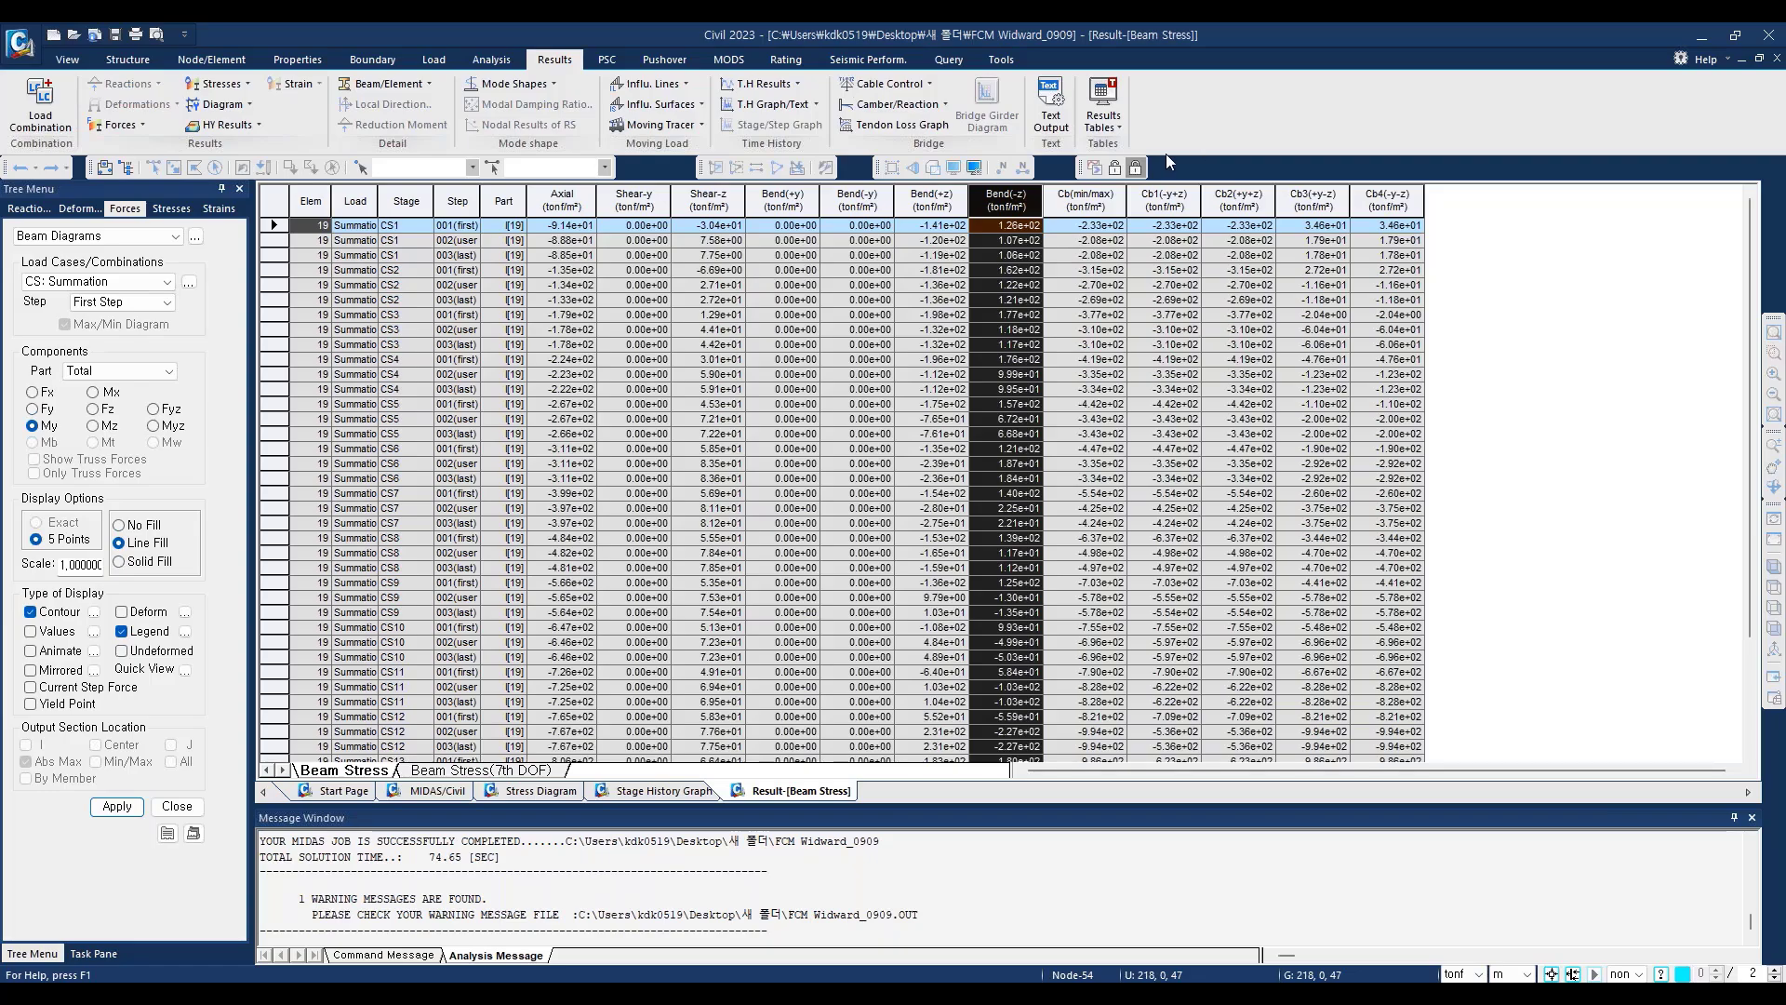
Step: Open the Tendon Time-dependent Loss Graph for tendon Top01-01 and animate its force over the construction stages
{"action": "left_click", "coordinate": [918, 127]}
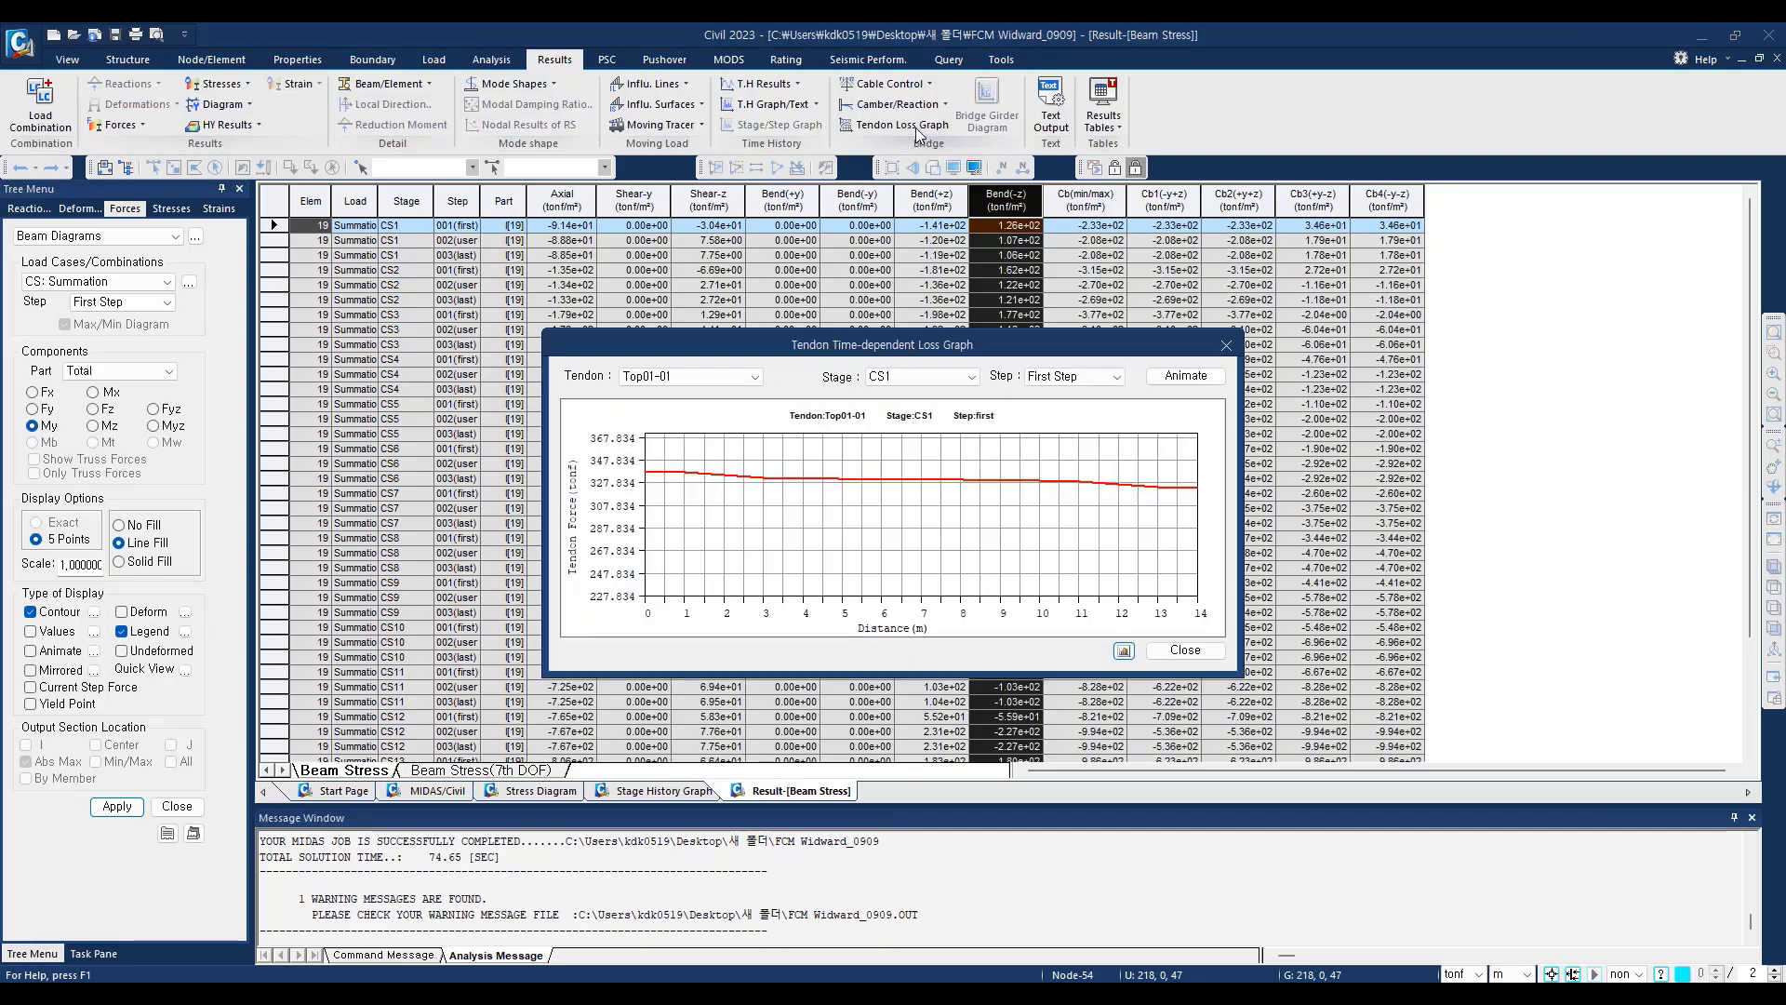
{"action": "left_click_drag", "start_coordinate": [857, 359], "coordinate": [808, 265]}
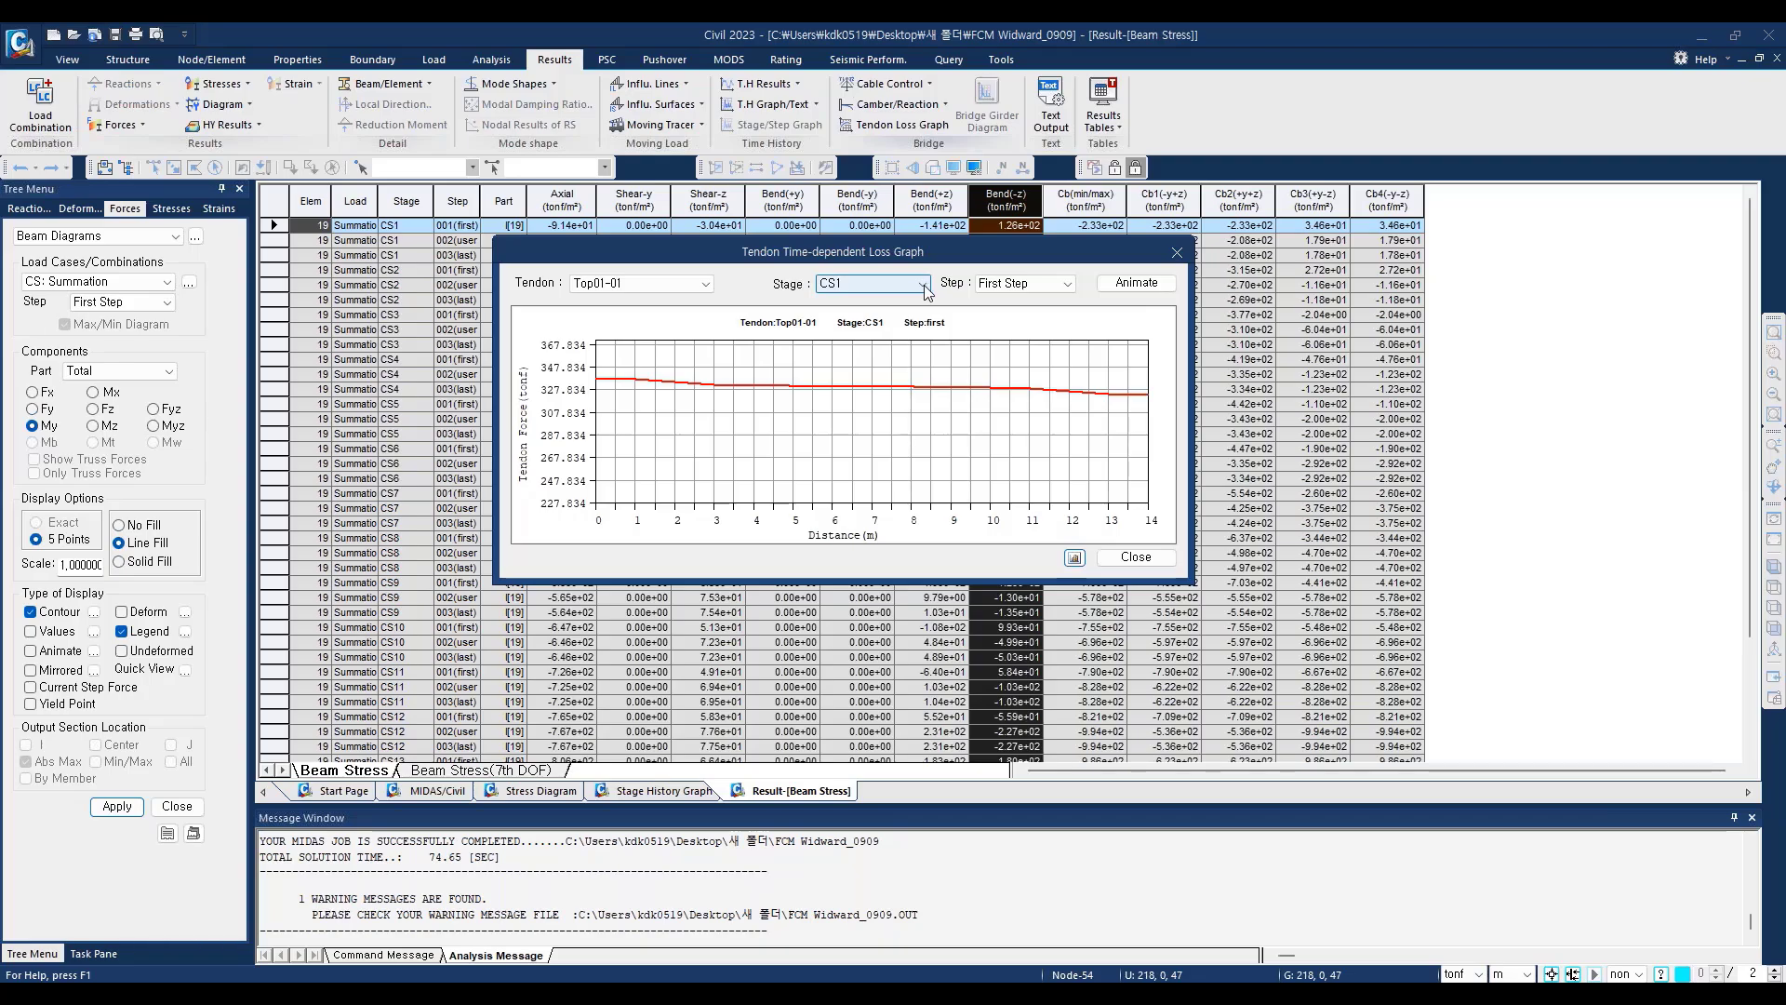
{"action": "left_click", "coordinate": [1125, 287]}
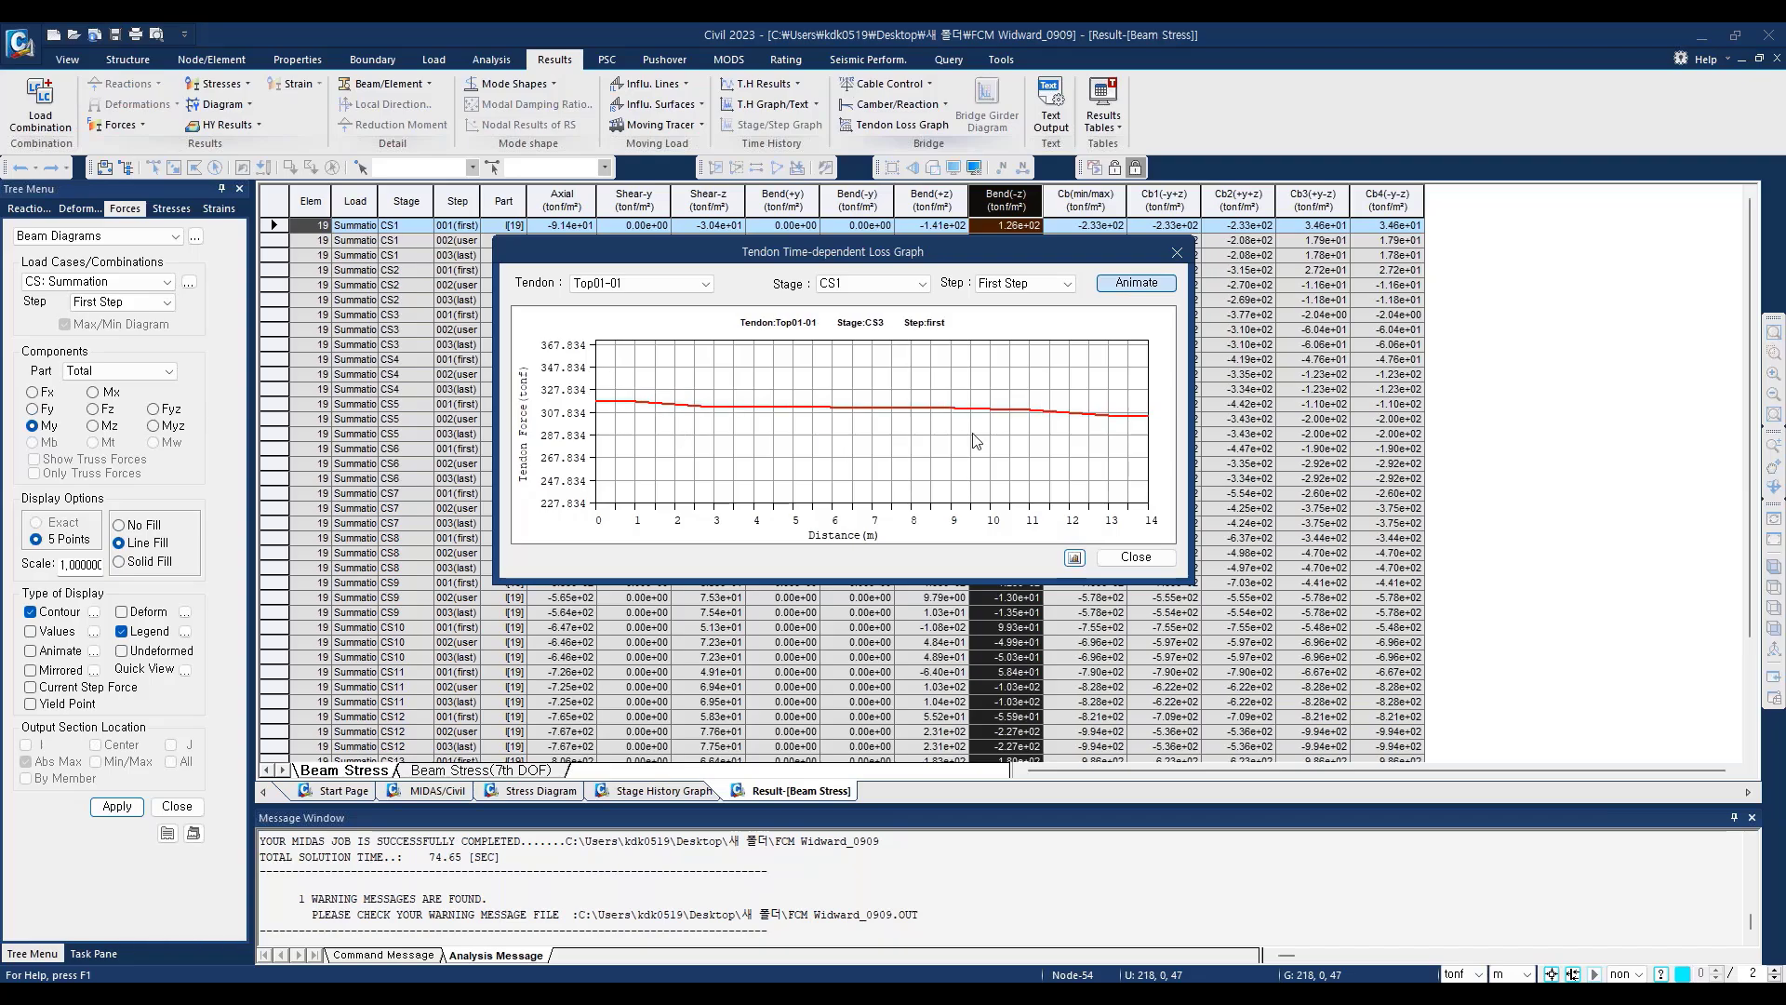
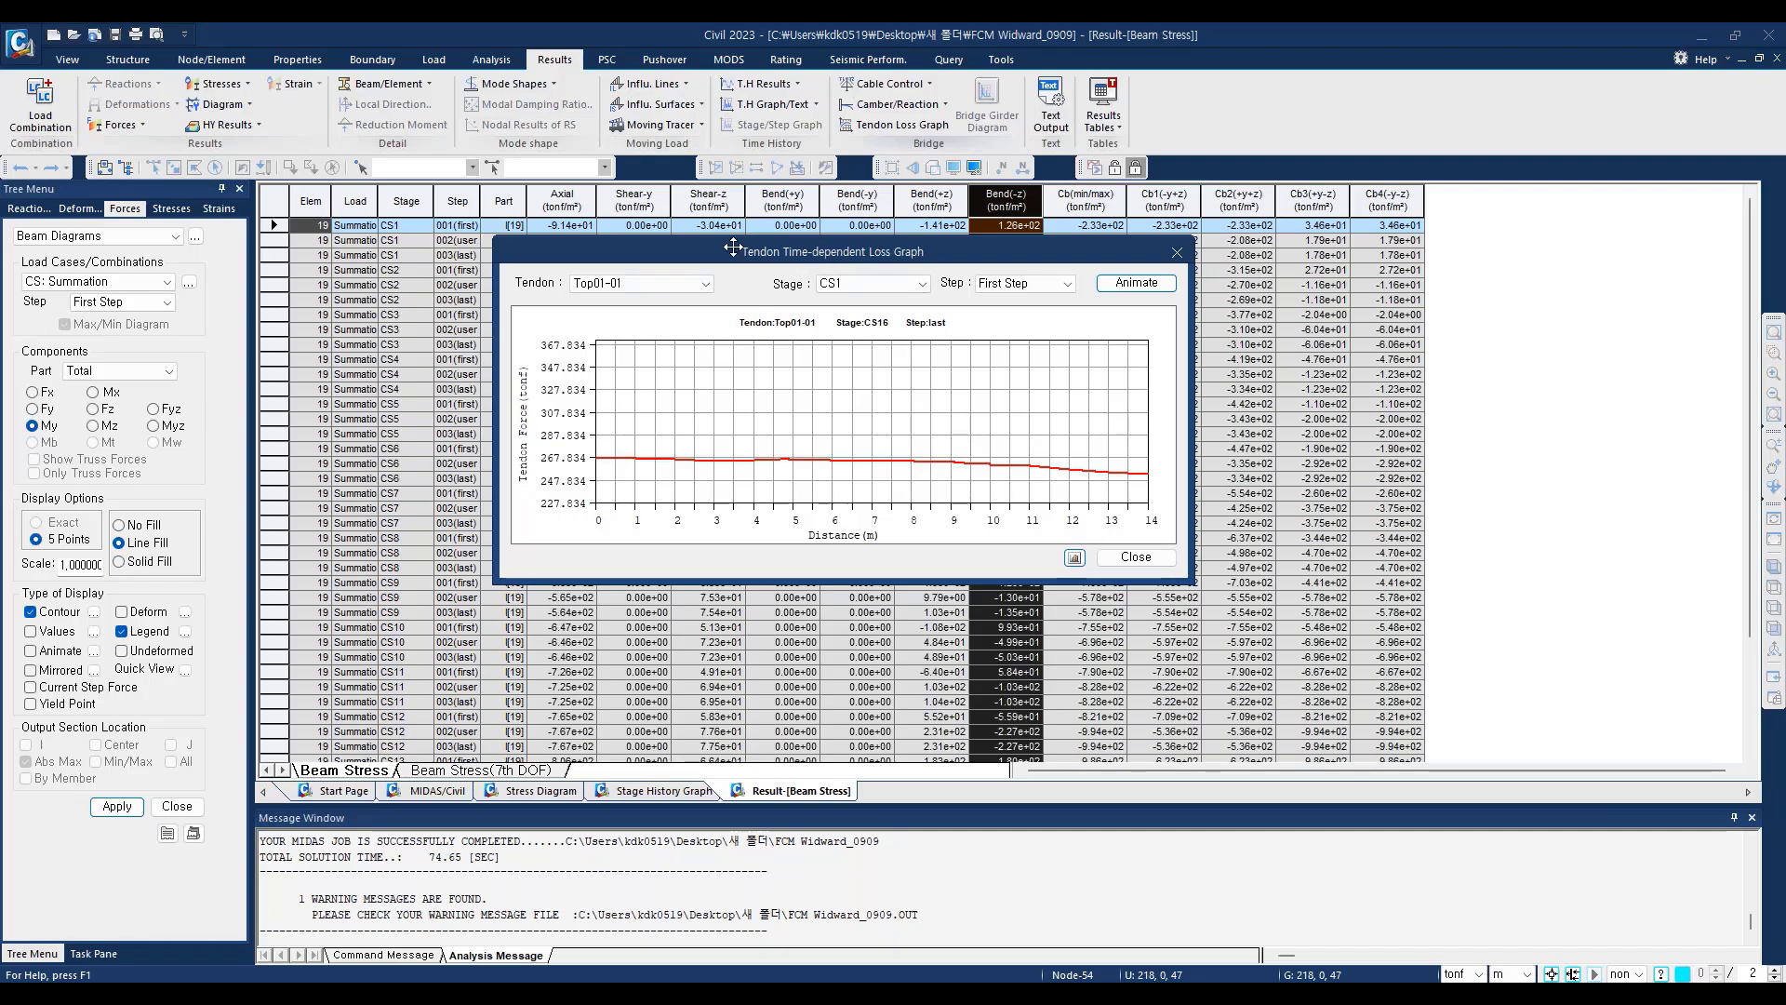
Step: Close the tendon loss graph, open the Tendon Coordinates result table and examine the x, y and z coordinates of the tendons
{"action": "left_click", "coordinate": [1176, 253]}
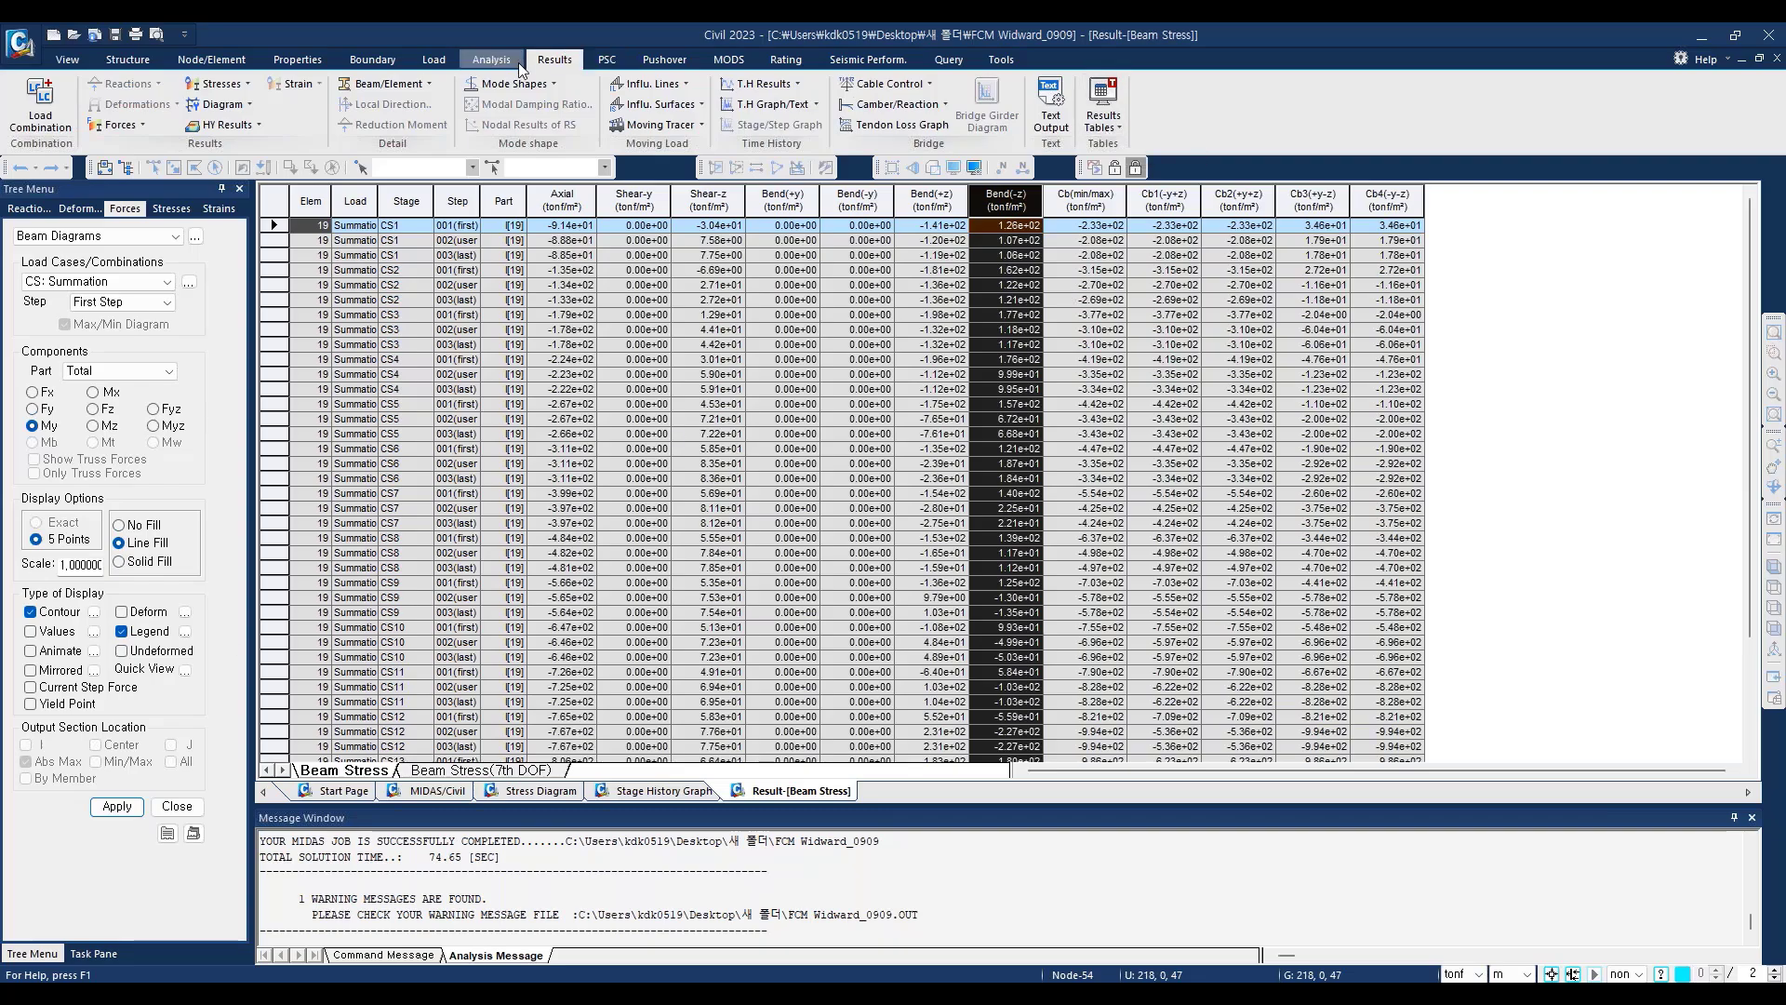
{"action": "left_click", "coordinate": [1121, 131]}
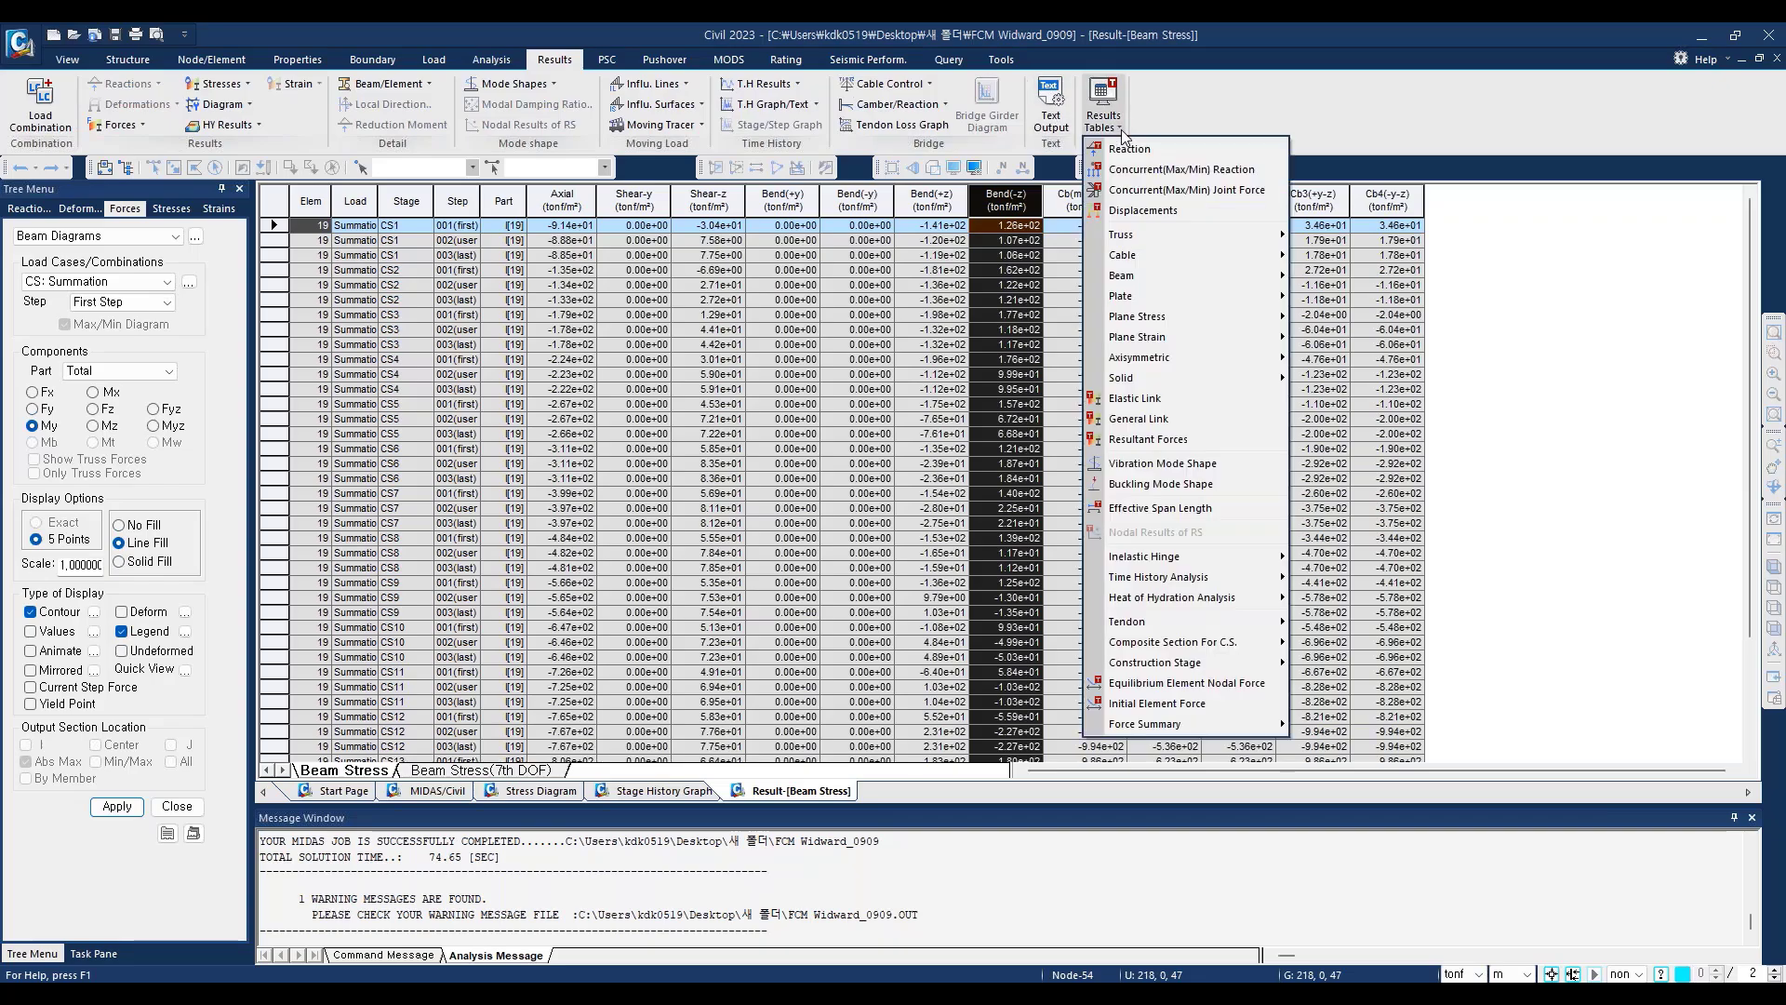
{"action": "mouse_move", "coordinate": [1187, 631]}
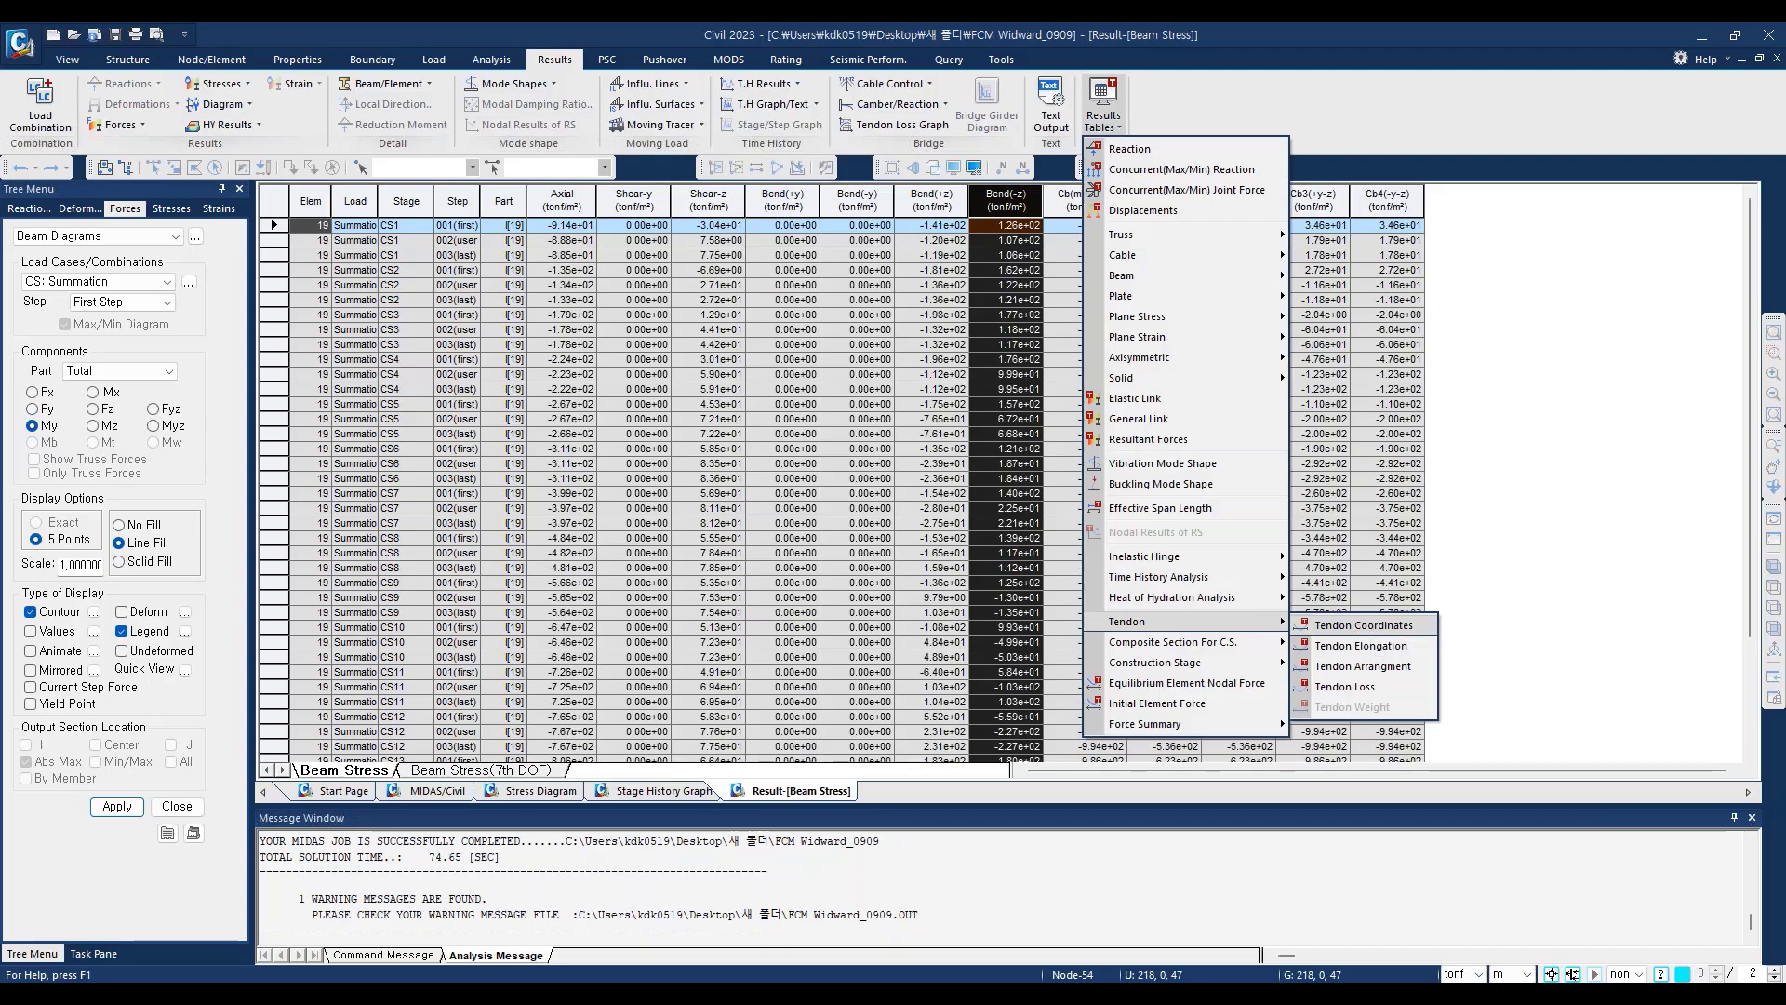
{"action": "left_click", "coordinate": [1360, 625]}
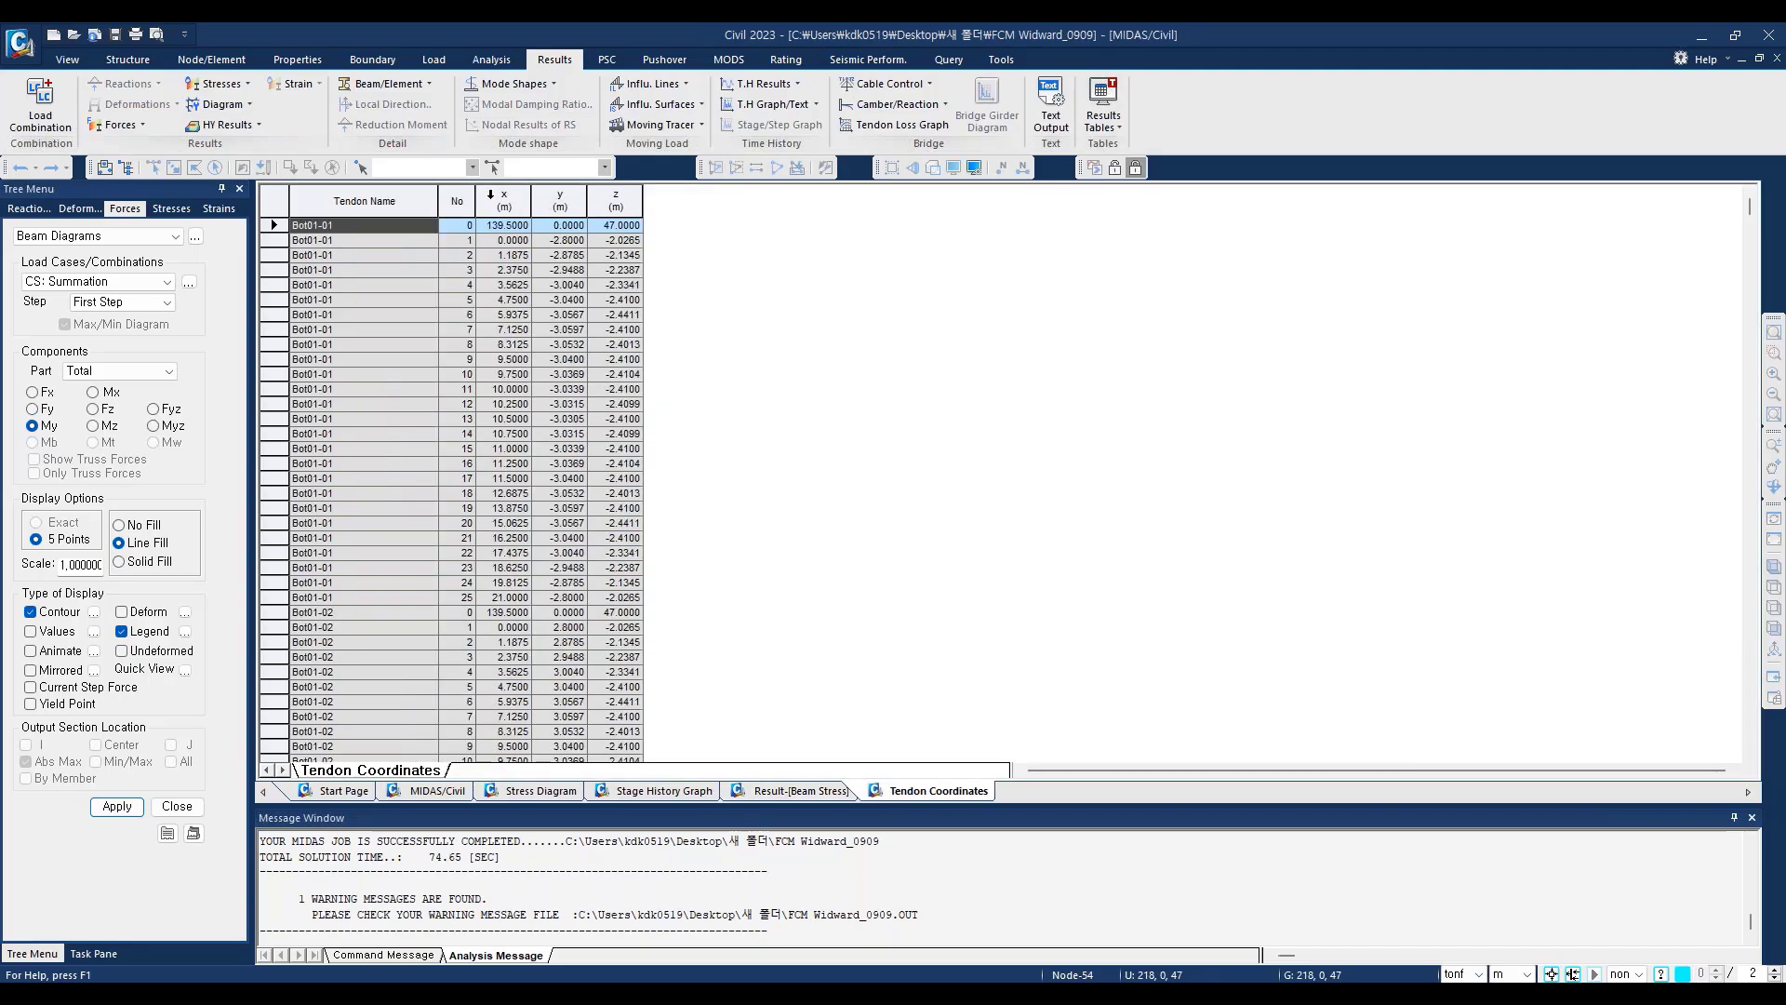
{"action": "left_click_drag", "start_coordinate": [503, 200], "coordinate": [615, 224]}
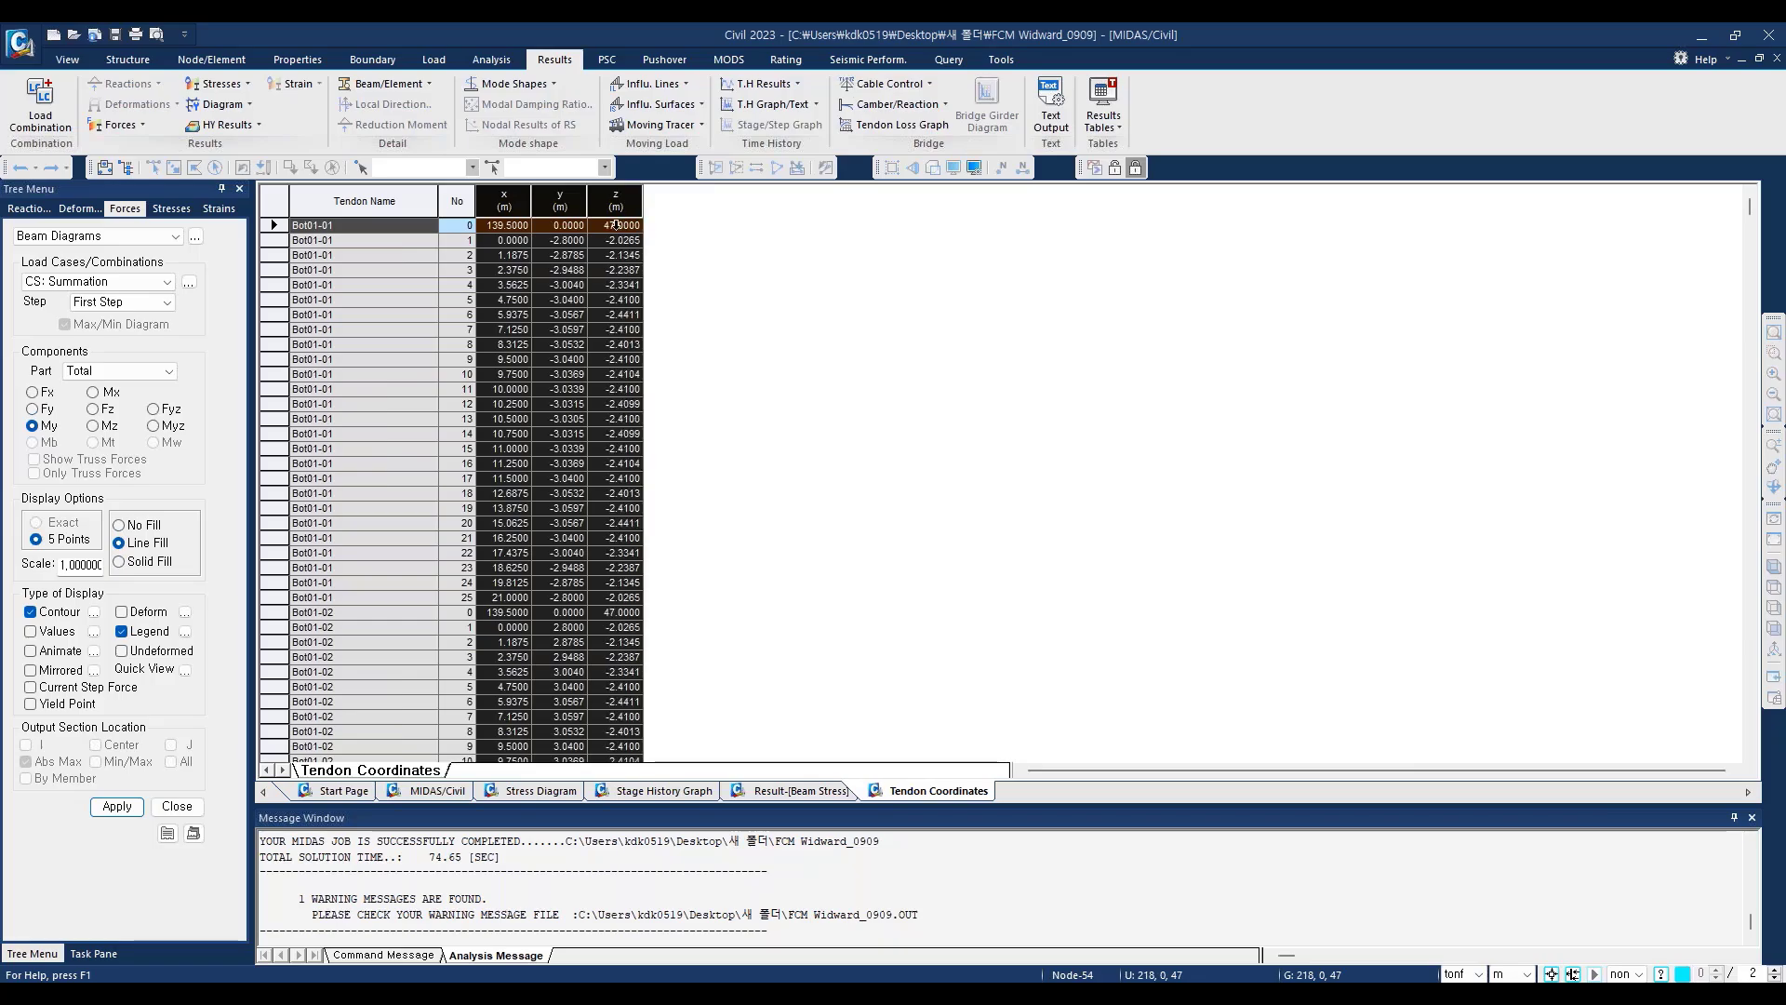
{"action": "scroll", "coordinate": [596, 419], "scroll_direction": "down", "scroll_amount": 1}
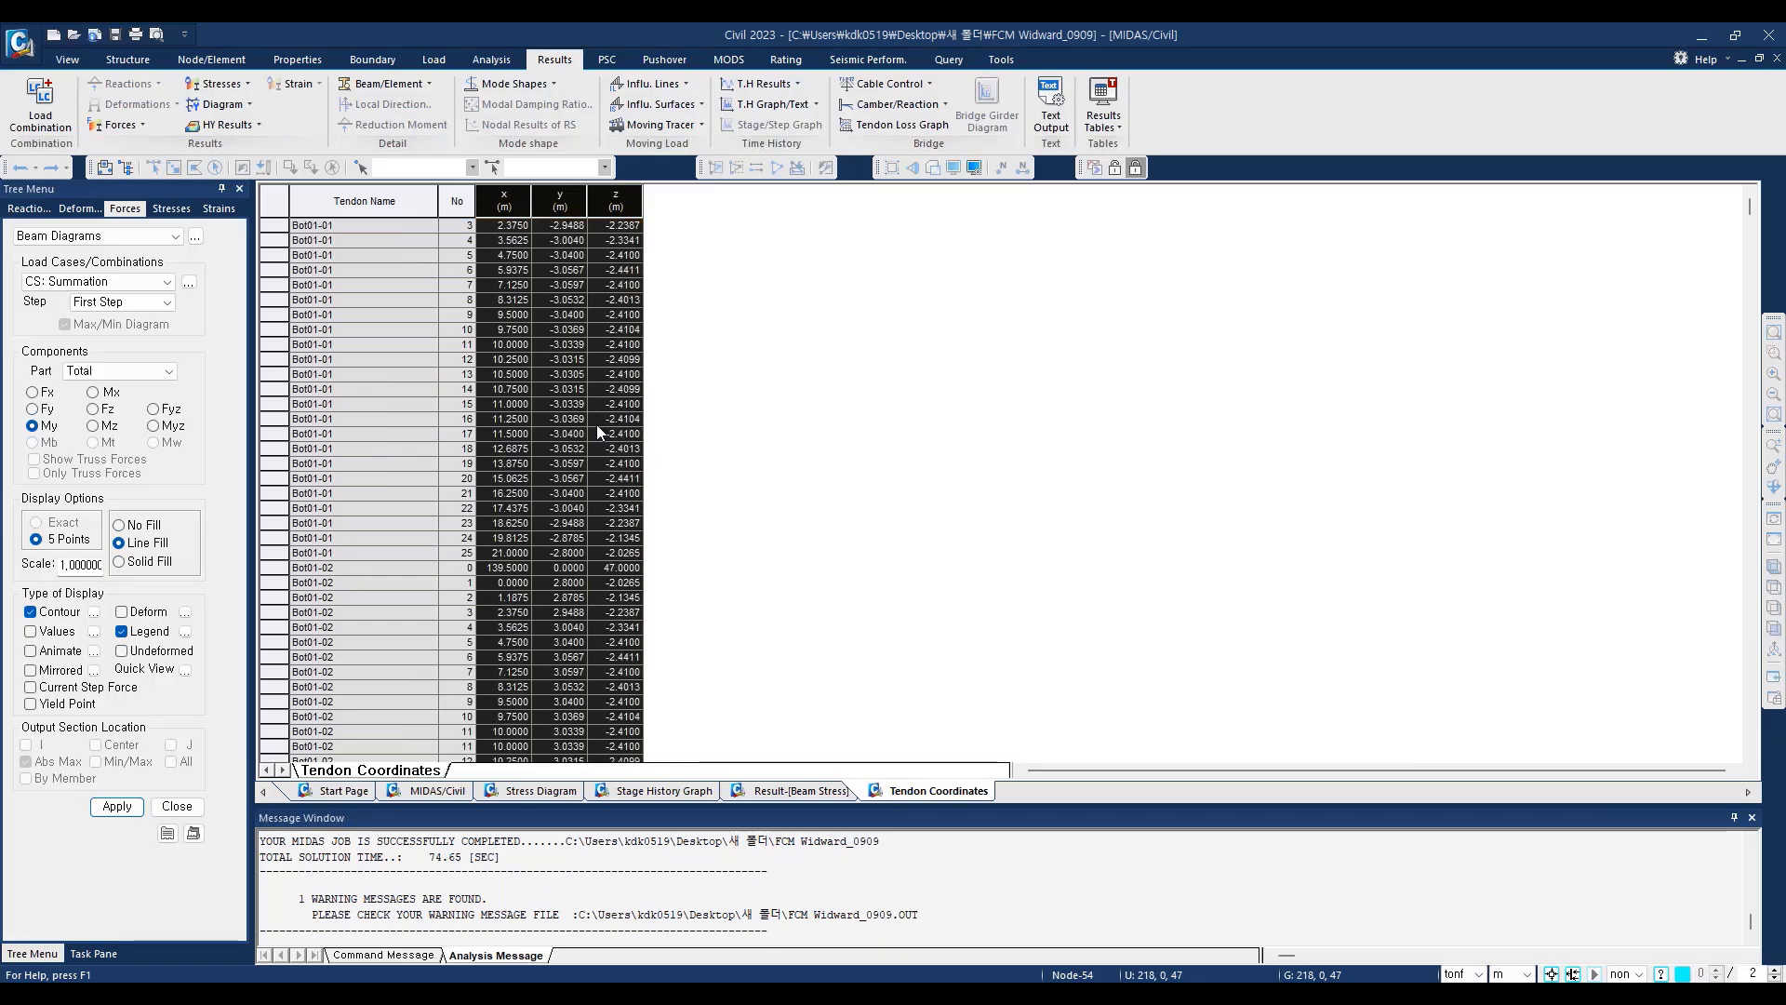
Step: Open the Tendon Elongation result table and examine the begin and end values for tendon elongation, element elongation and their summation
{"action": "left_click", "coordinate": [1122, 128]}
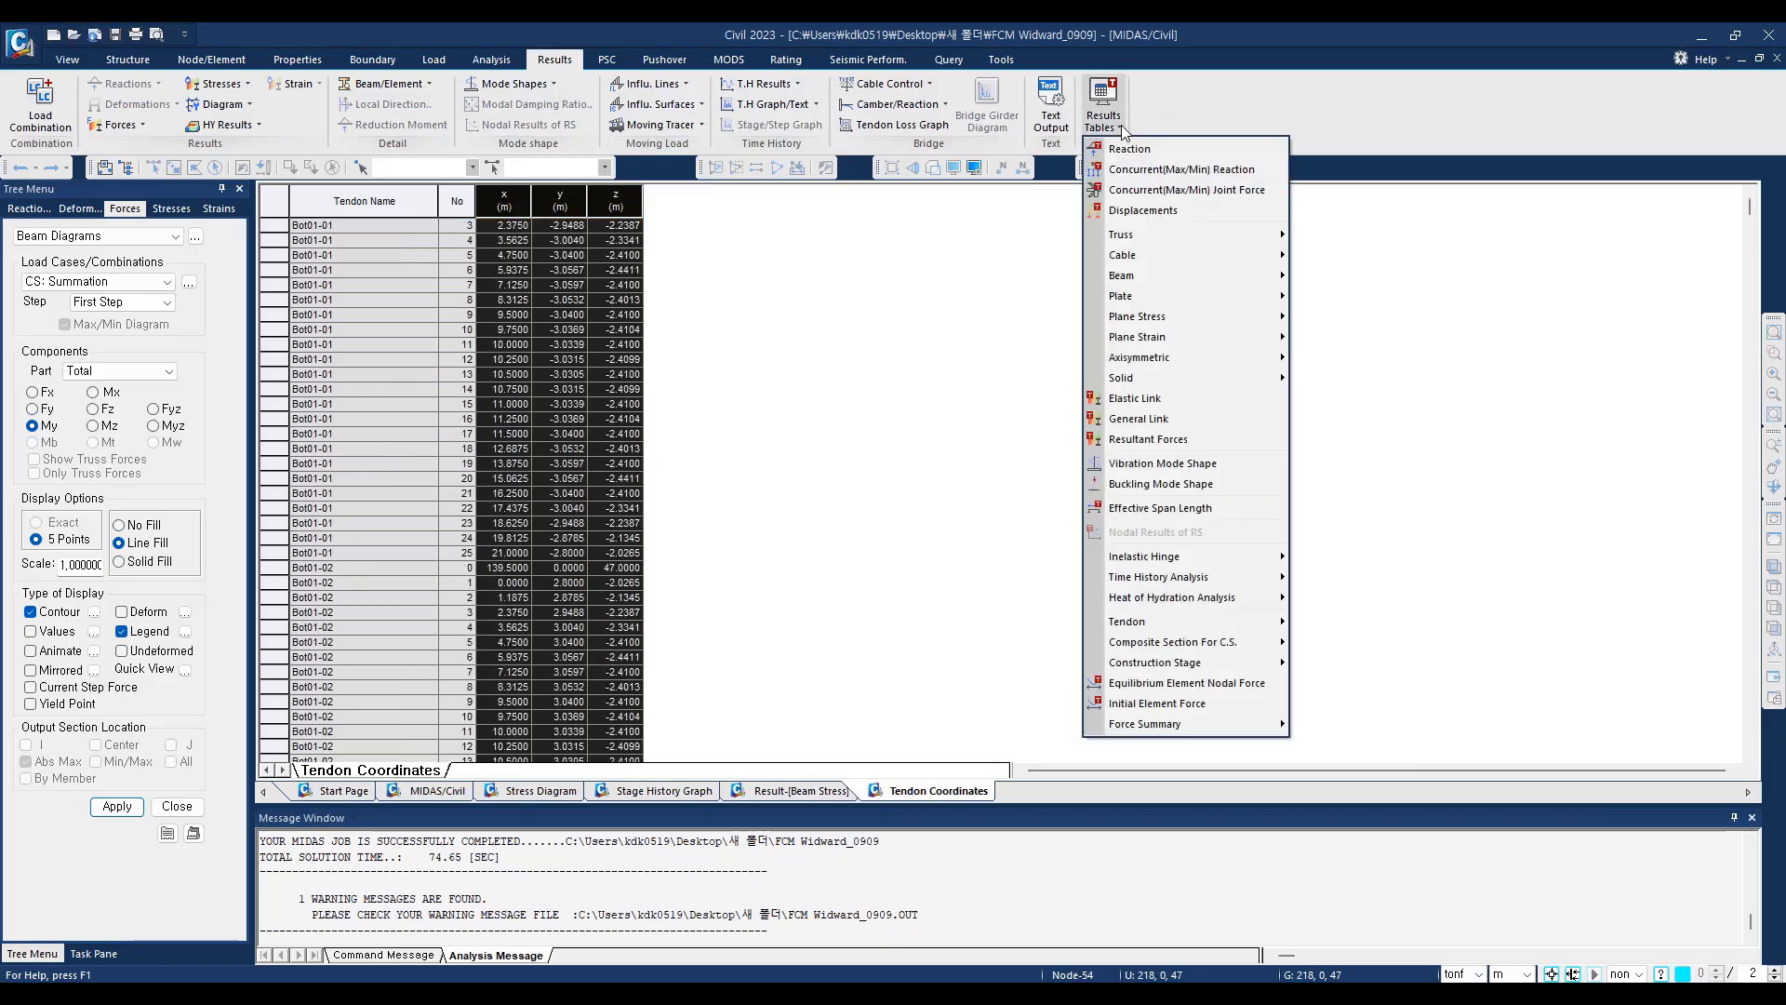
{"action": "mouse_move", "coordinate": [1188, 623]}
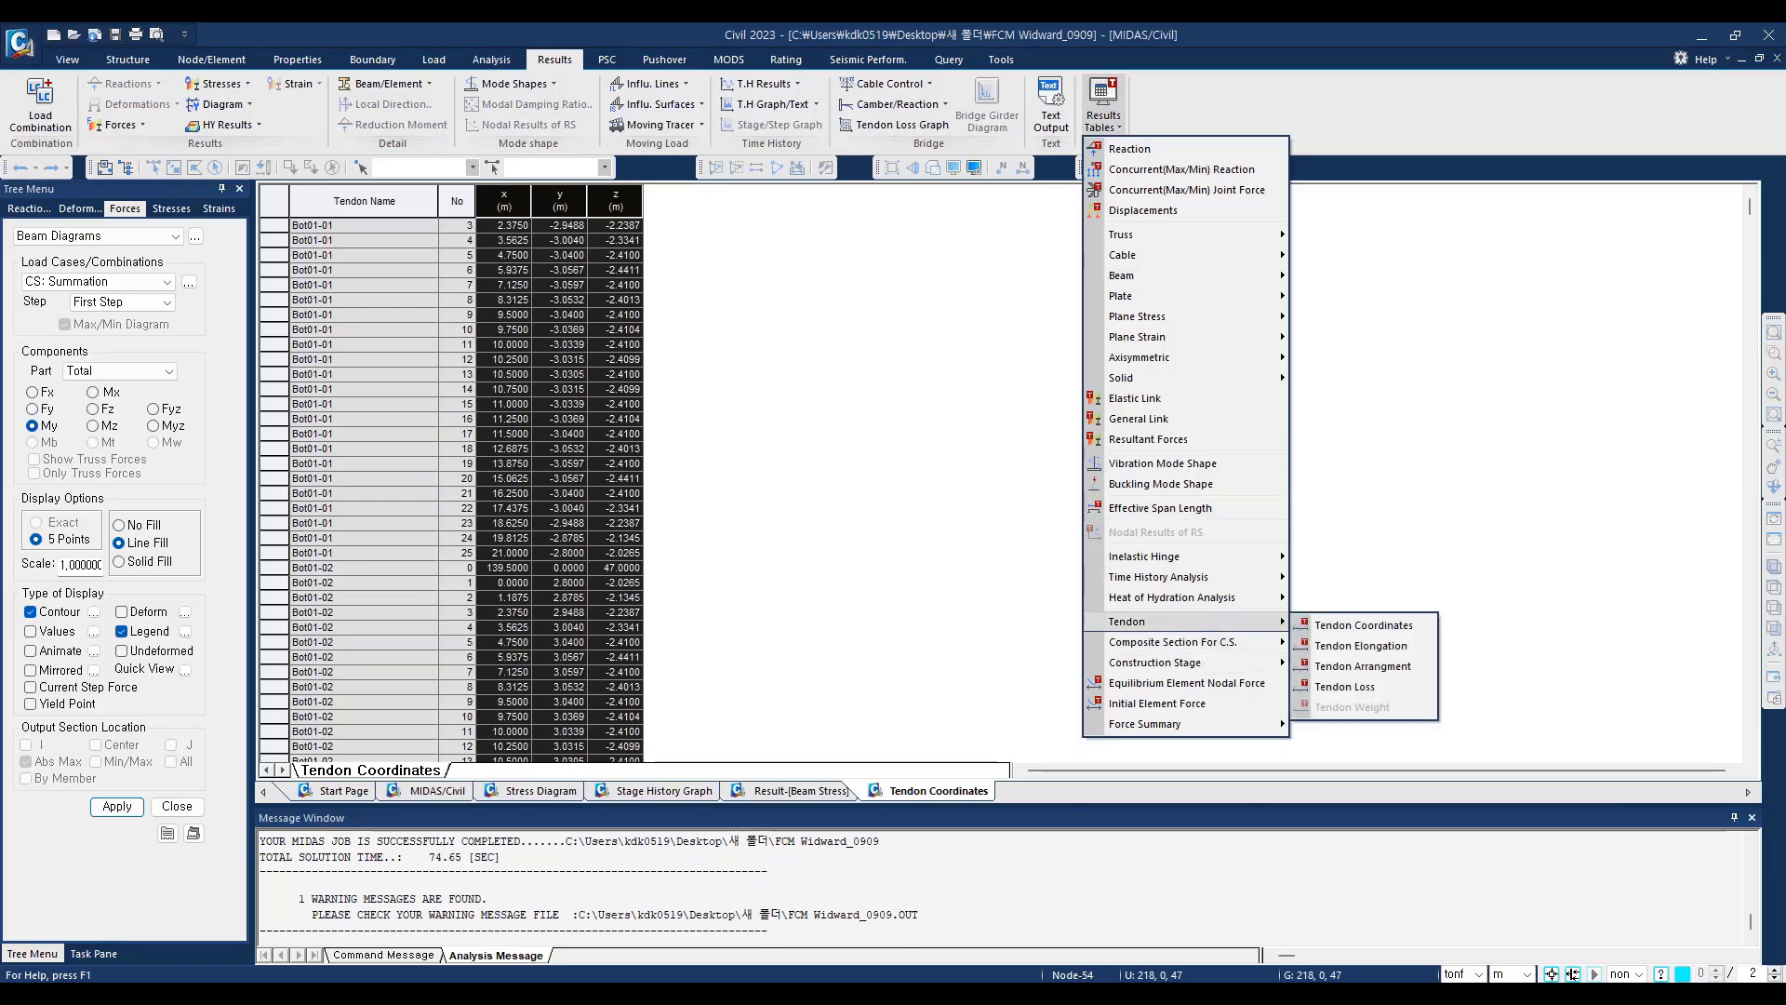
{"action": "left_click", "coordinate": [1361, 646]}
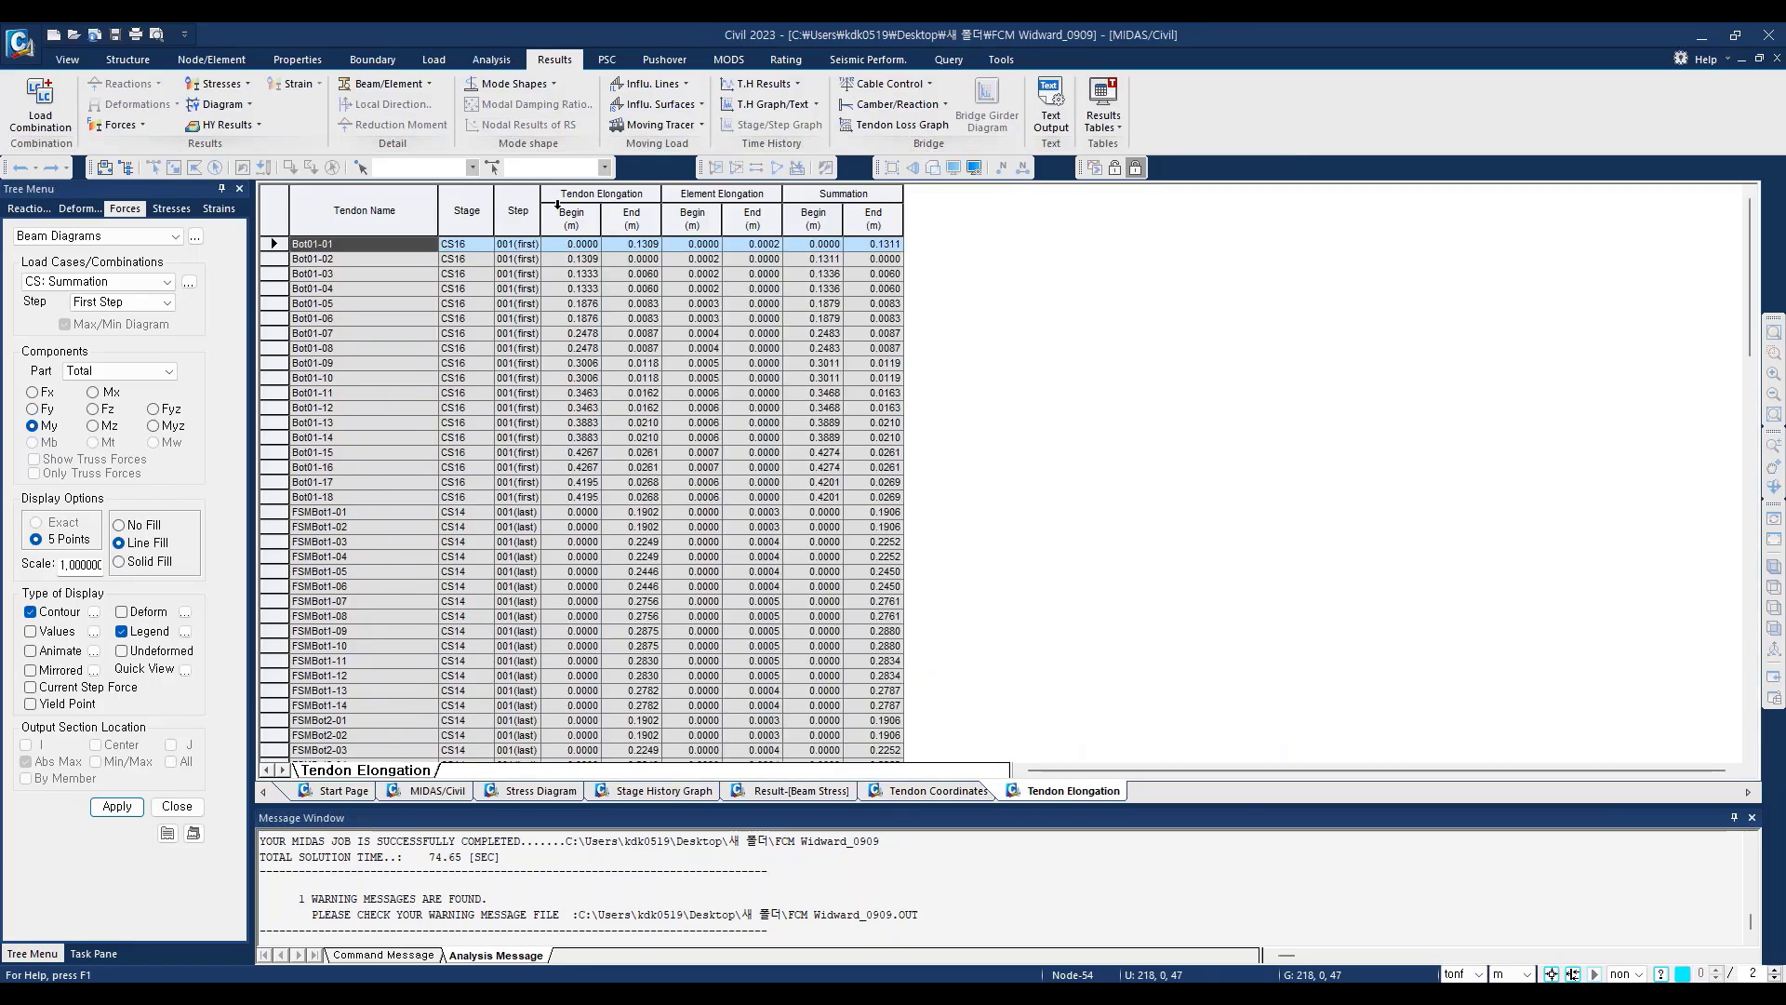
{"action": "left_click_drag", "start_coordinate": [554, 192], "coordinate": [851, 221]}
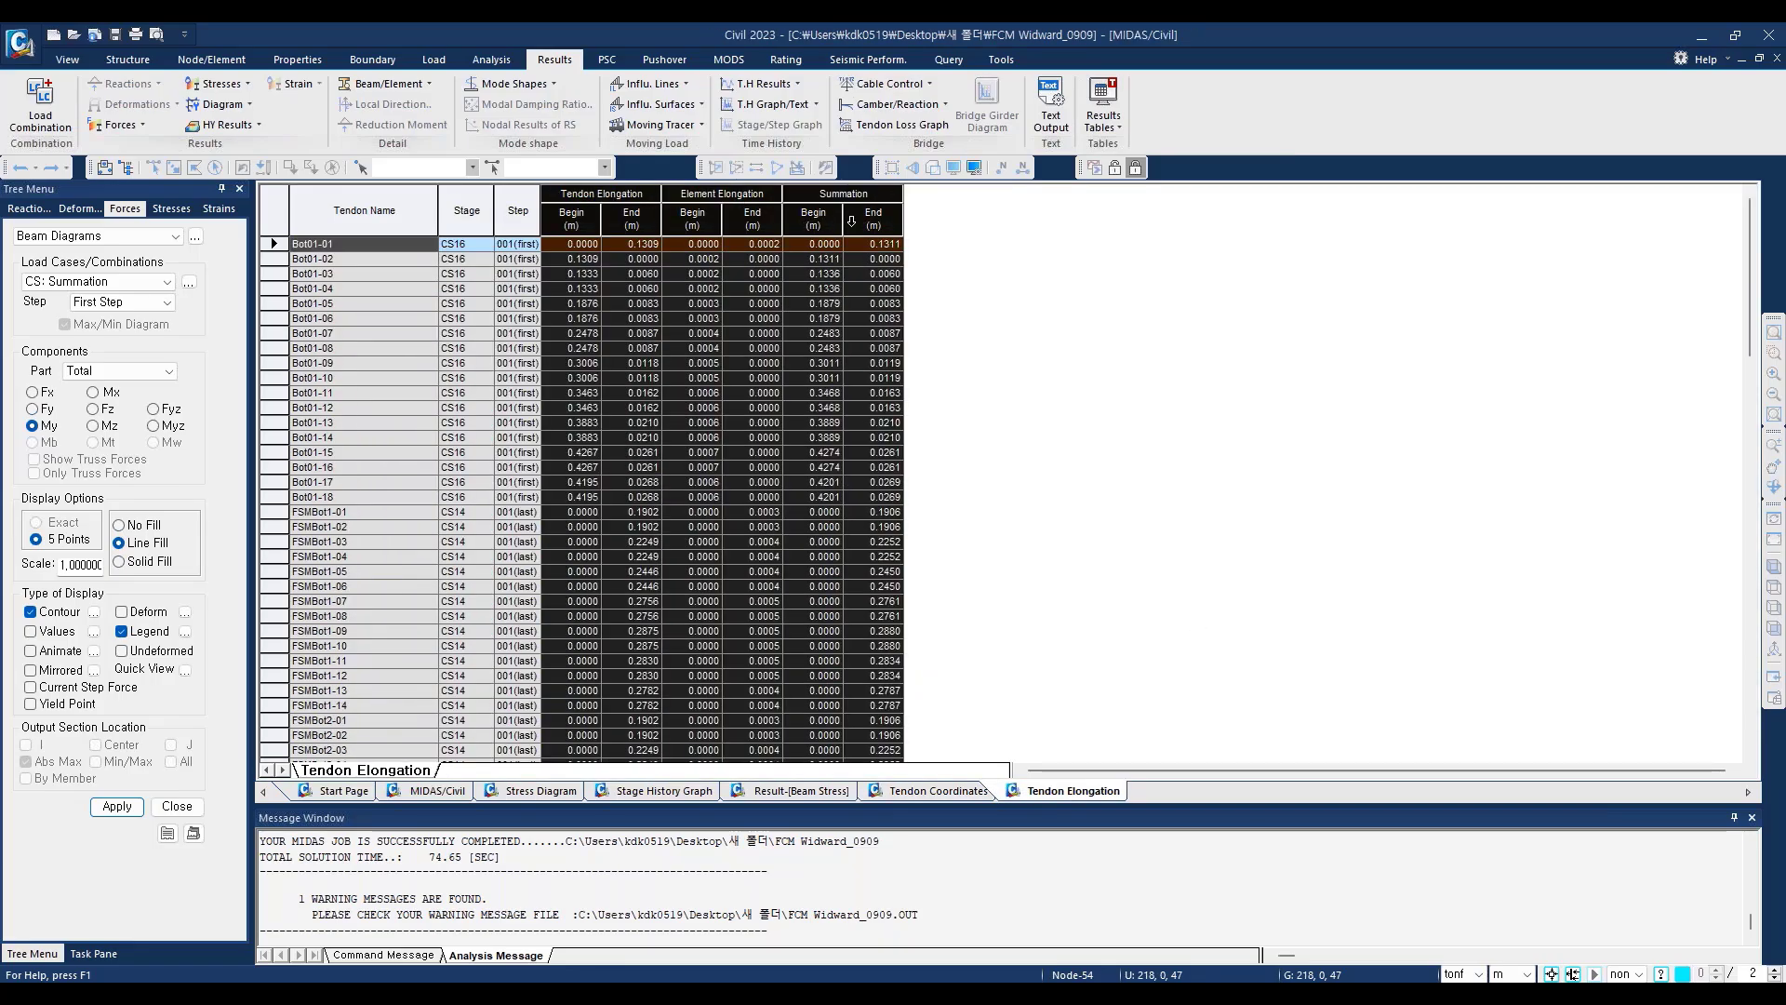
{"action": "left_click", "coordinate": [572, 215]}
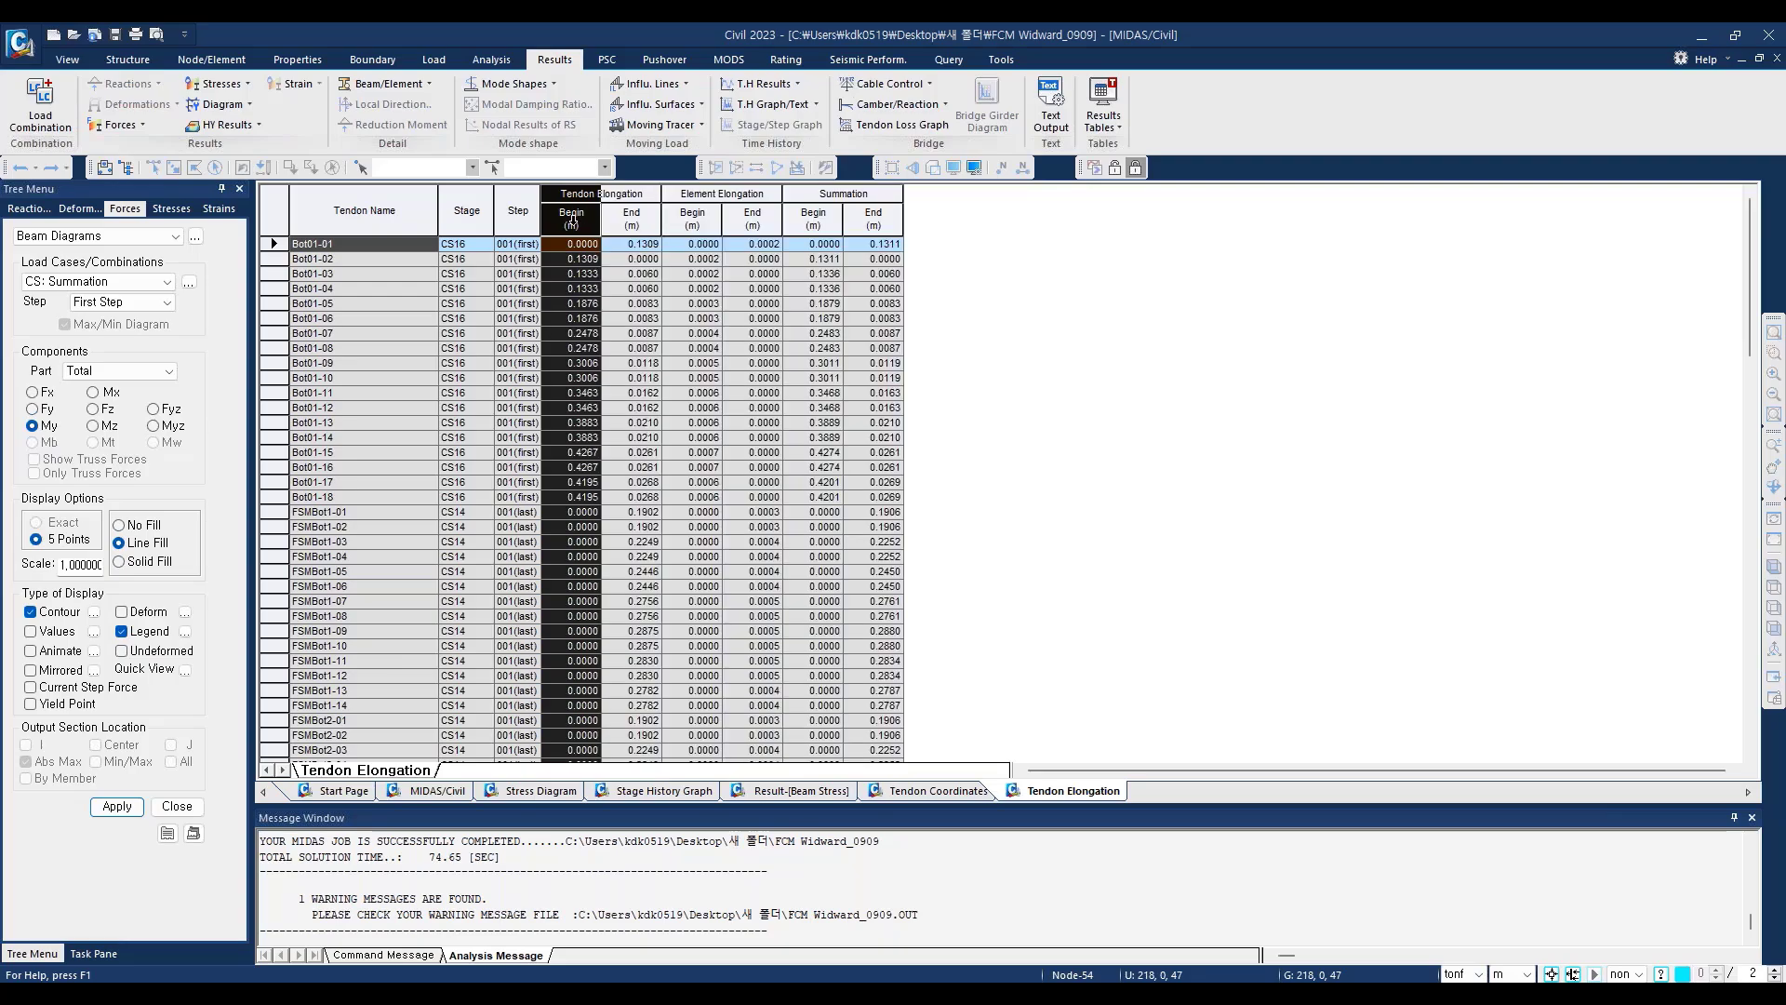
{"action": "left_click", "coordinate": [633, 220]}
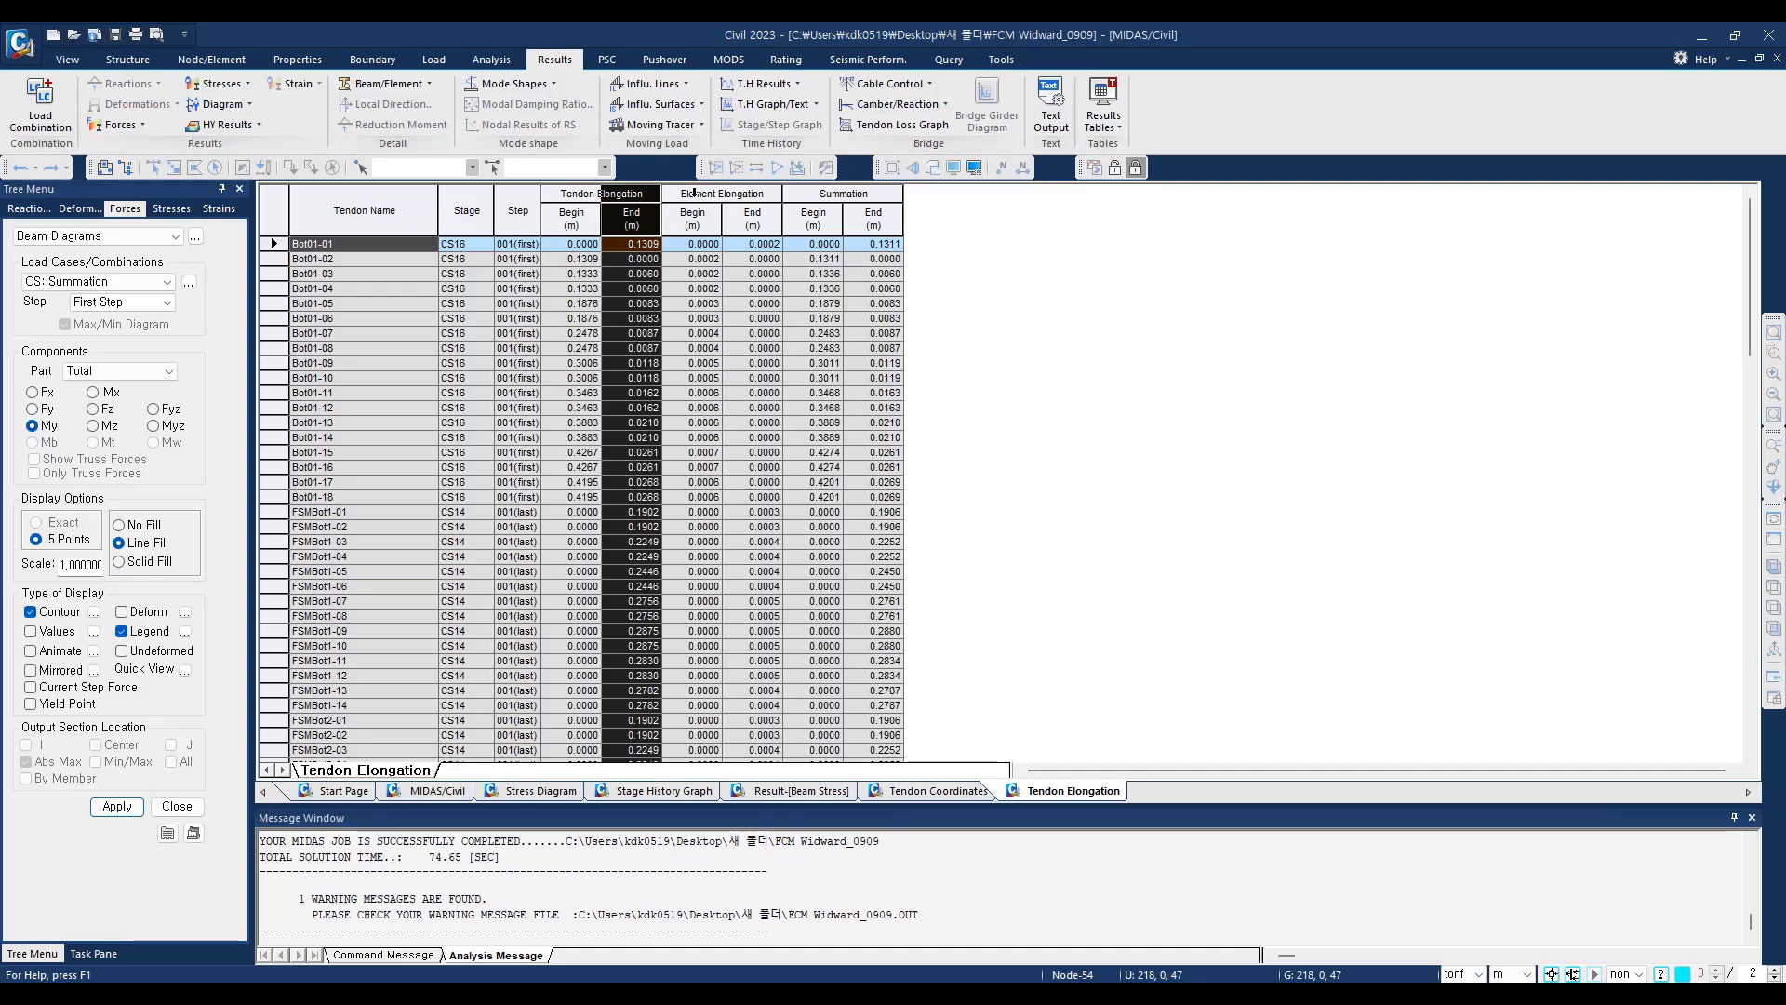
{"action": "left_click_drag", "start_coordinate": [693, 193], "coordinate": [870, 195]}
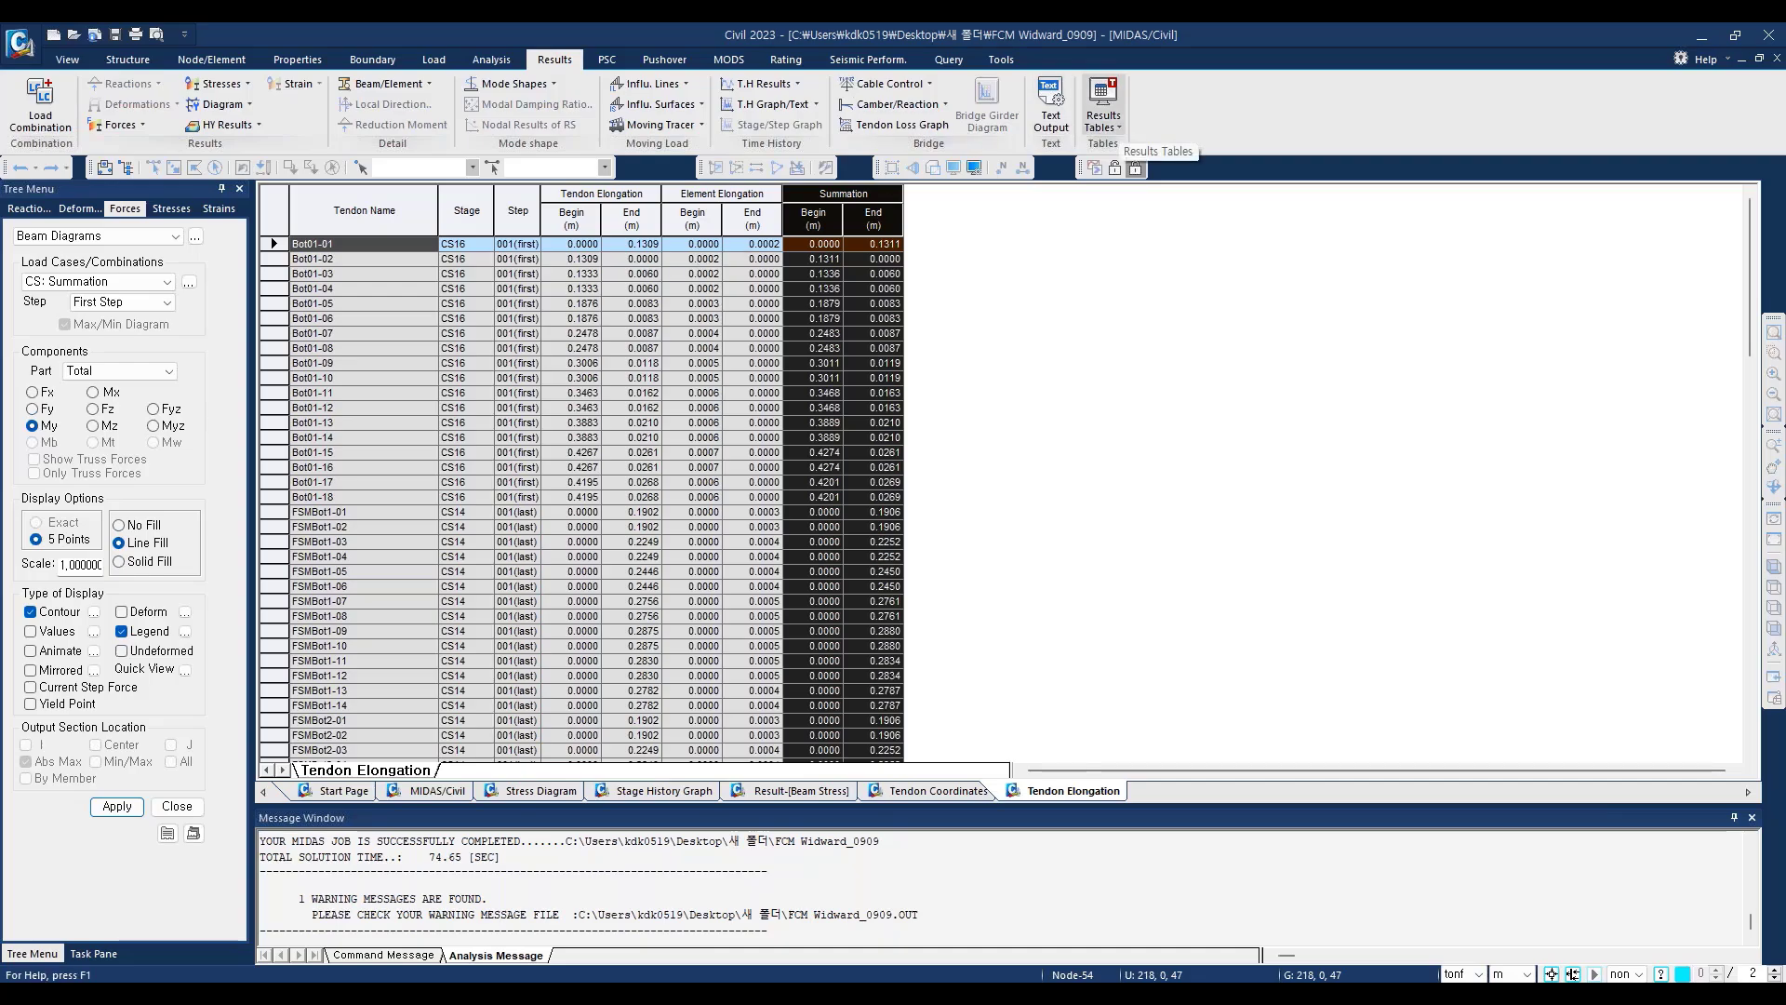
Step: Open the Tendon Arrangement result table and examine the average stress and force of elements 19 to 23 for group Top-P 1-1 at CS1
{"action": "left_click", "coordinate": [1106, 121]}
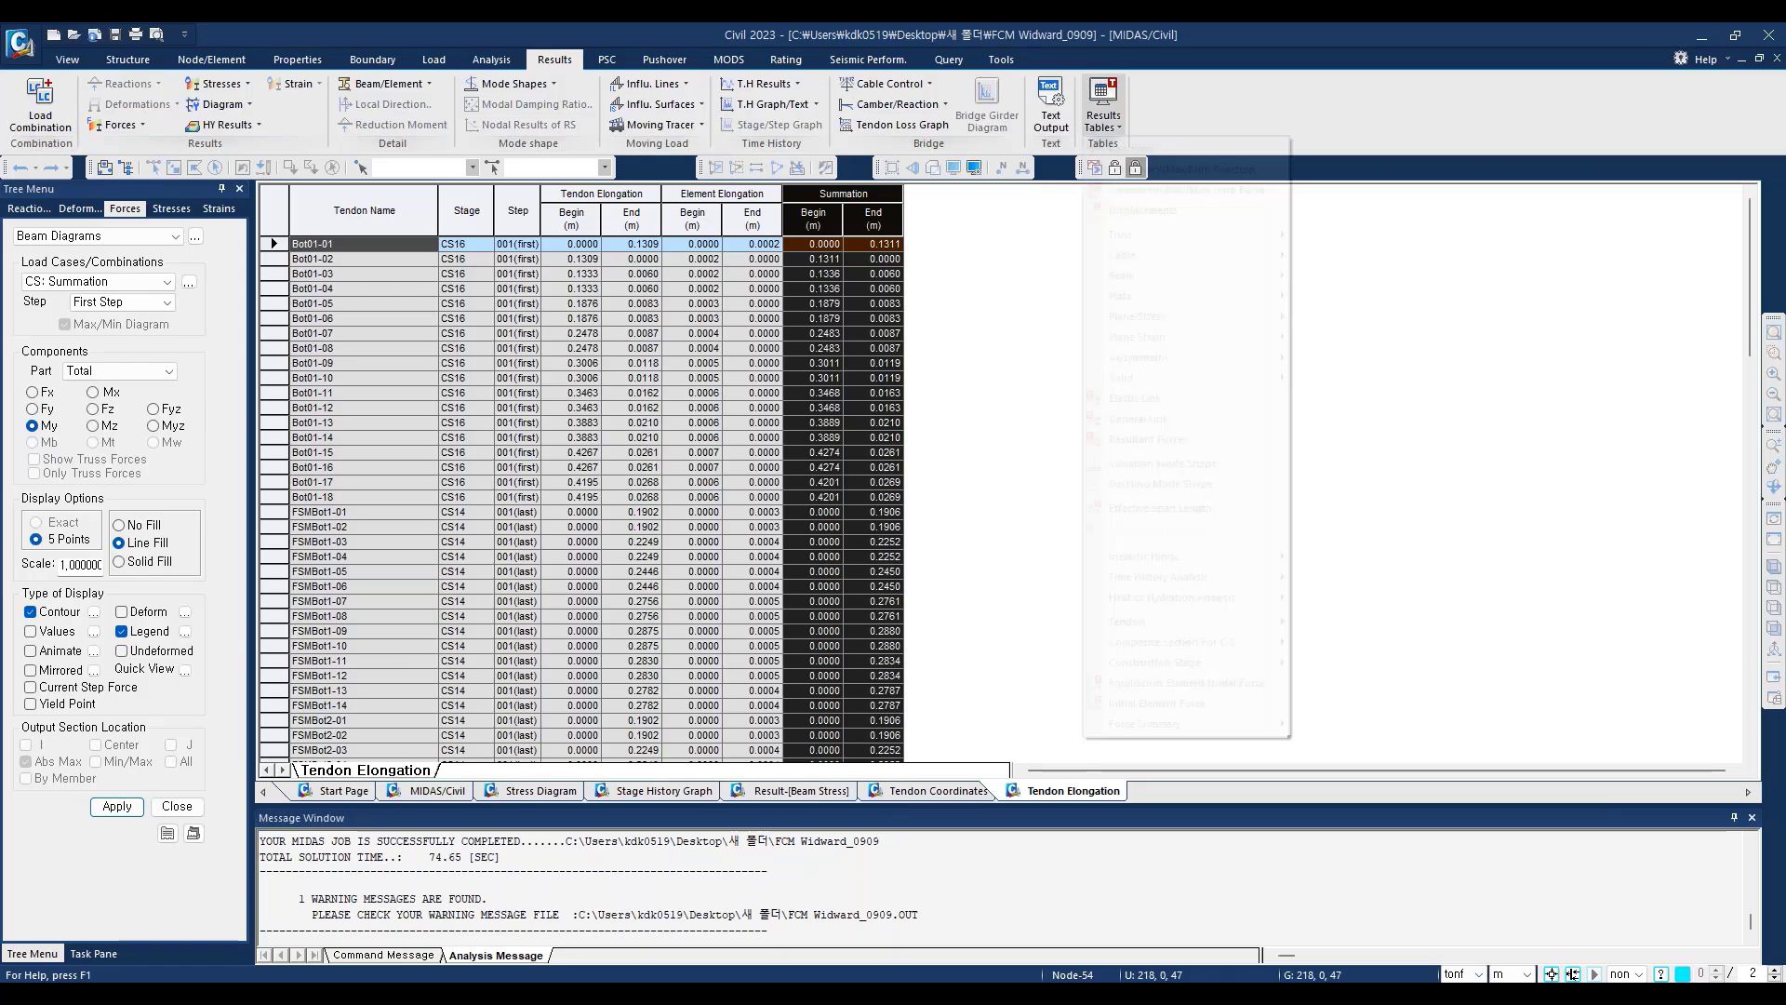
{"action": "mouse_move", "coordinate": [1261, 630]}
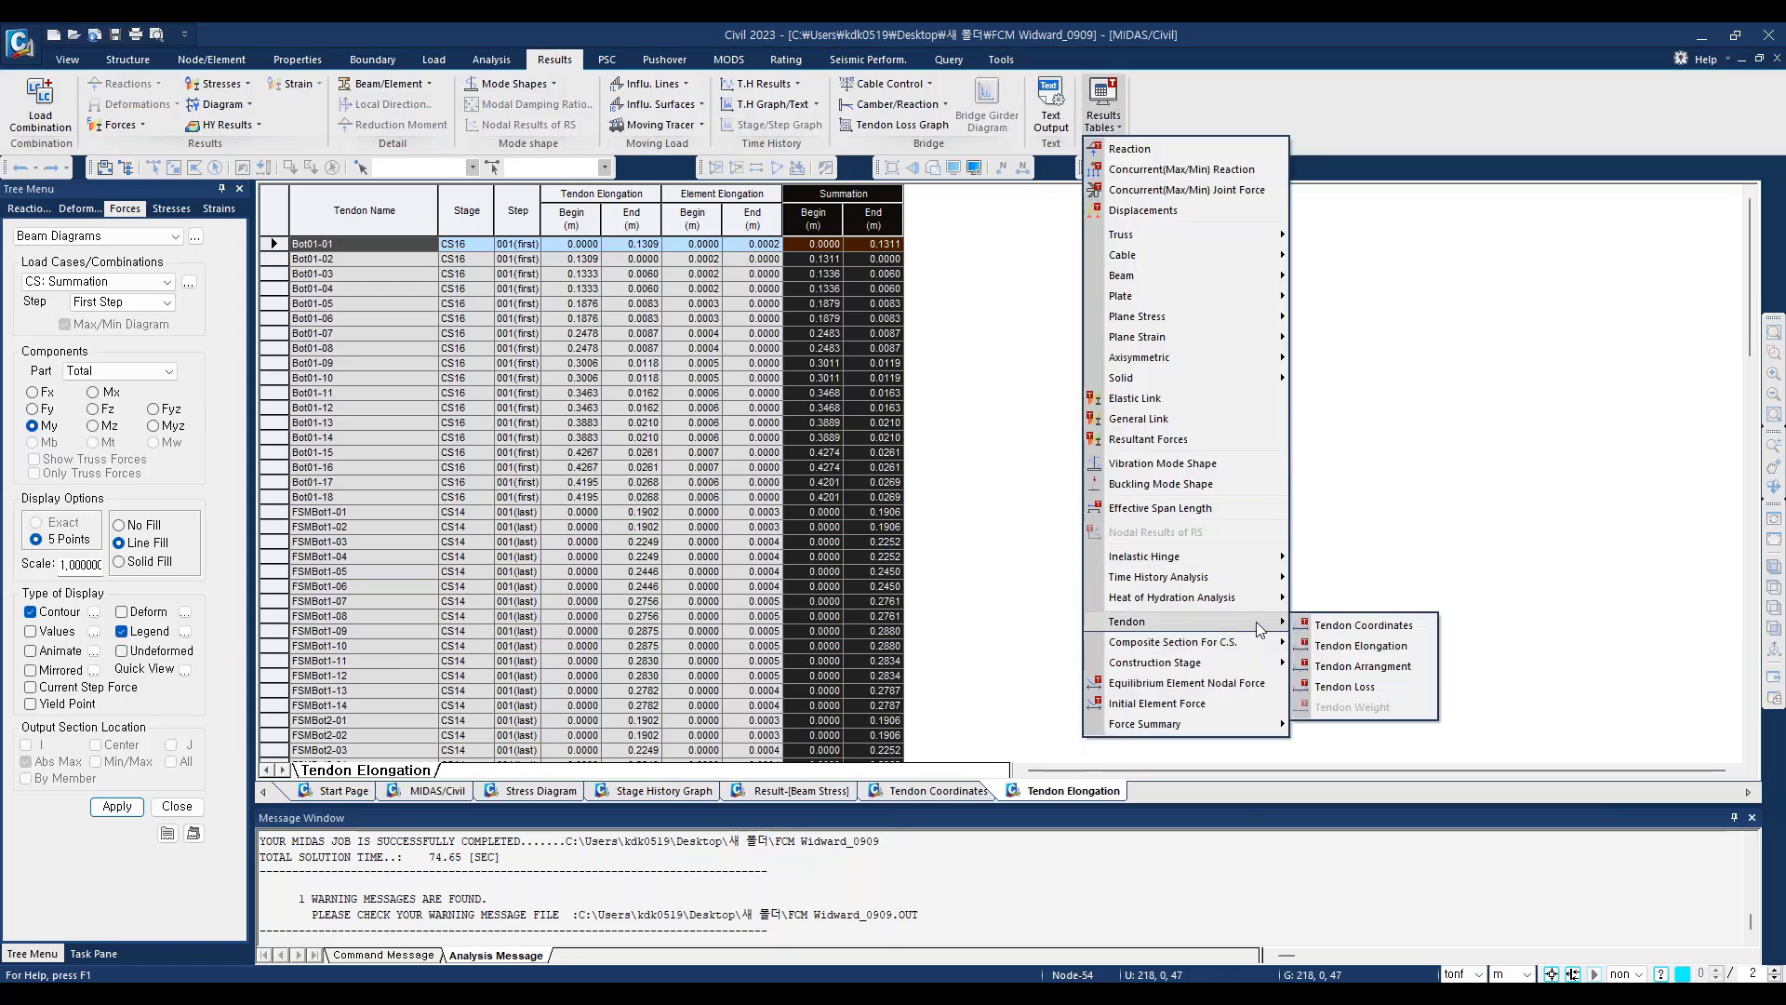
{"action": "left_click", "coordinate": [1364, 667]}
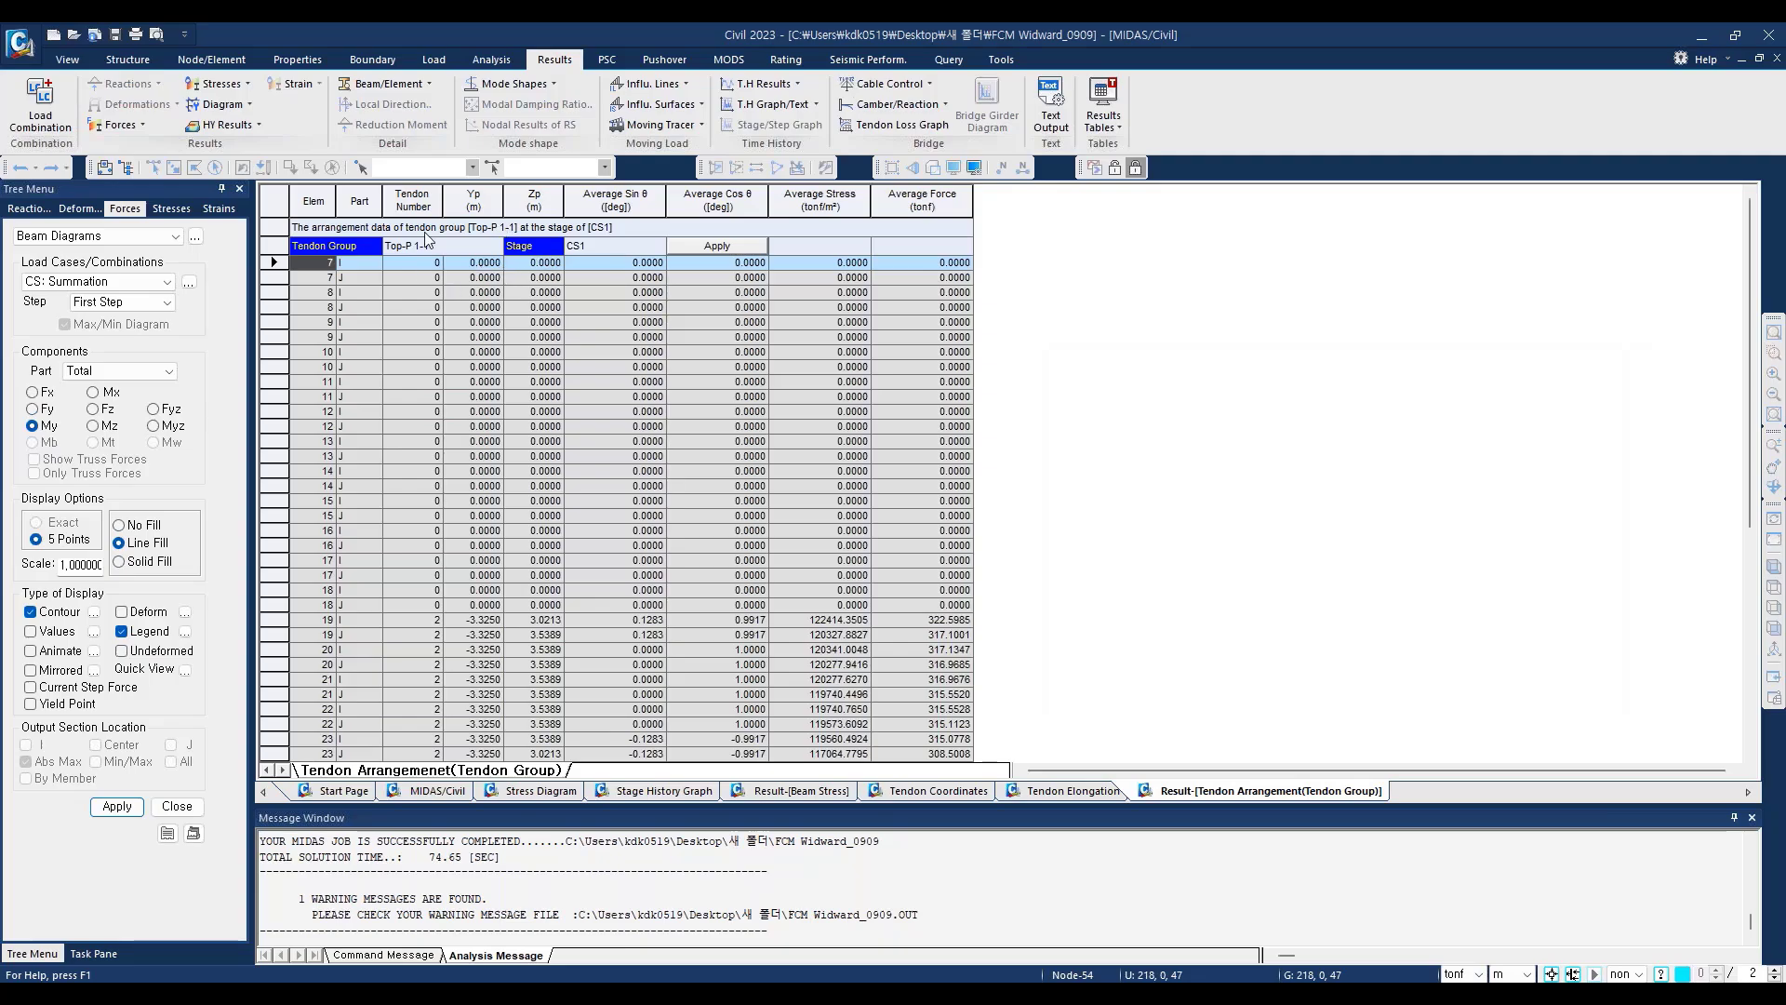
{"action": "scroll", "coordinate": [696, 544], "scroll_direction": "down", "scroll_amount": 4}
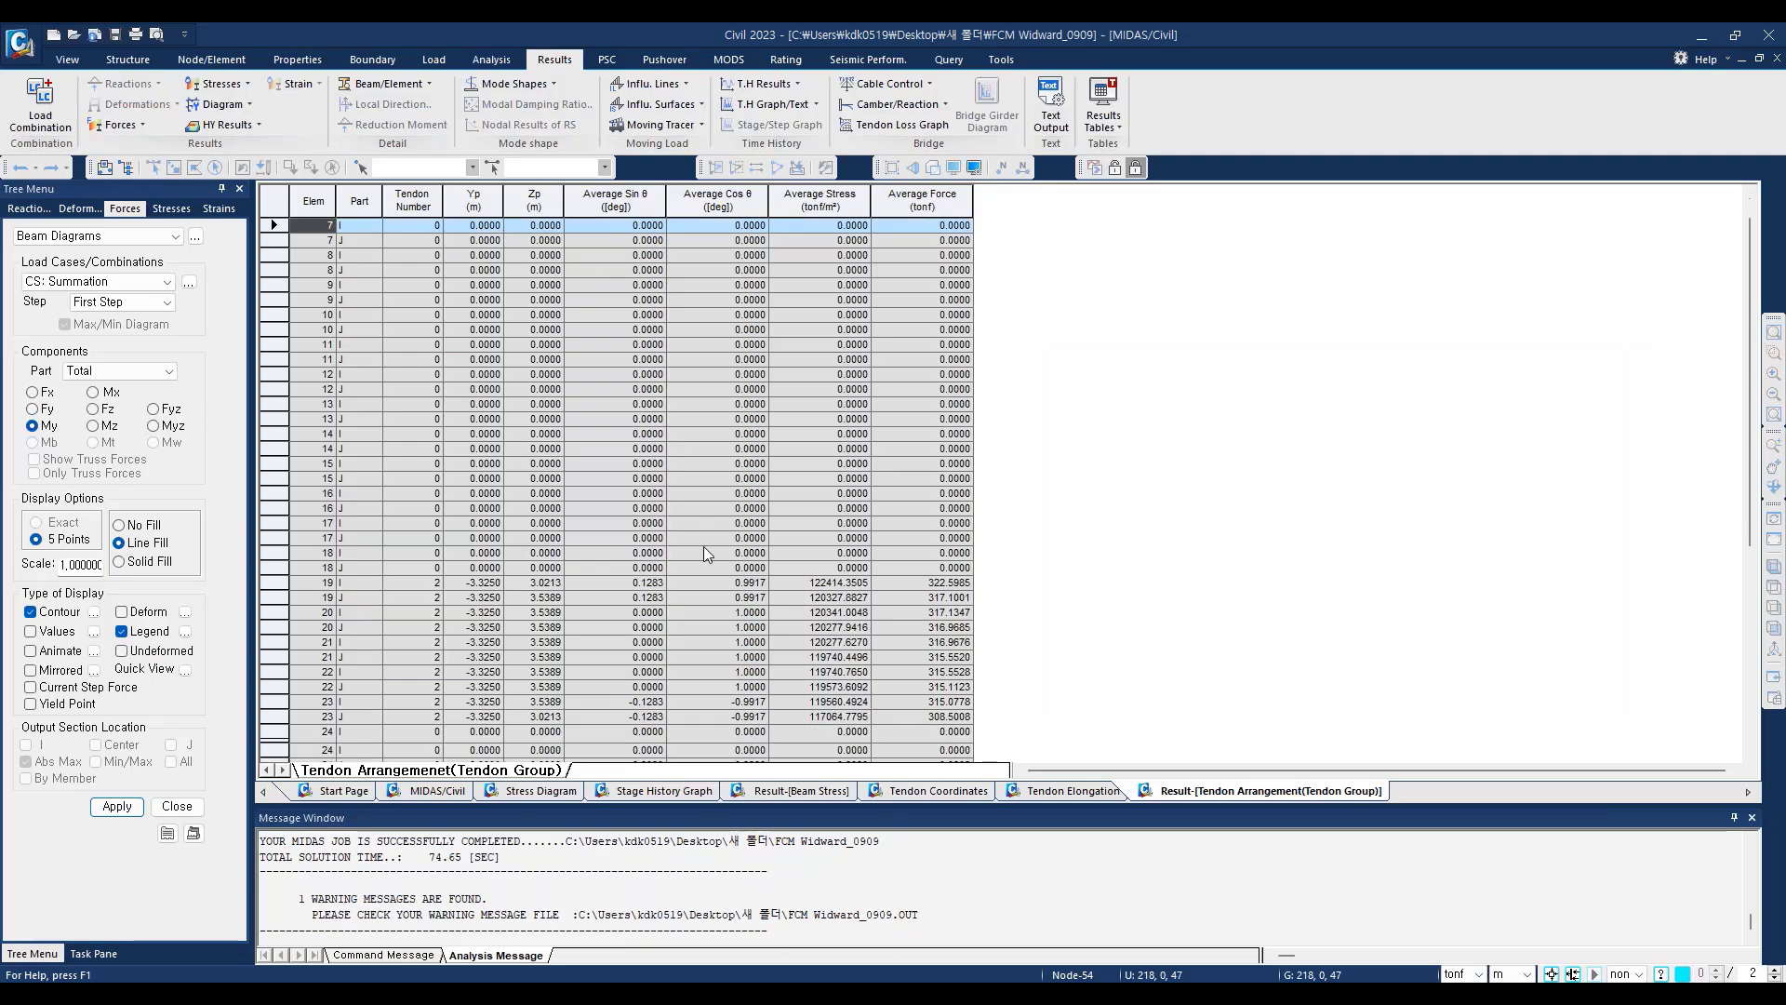
{"action": "left_click_drag", "start_coordinate": [819, 434], "coordinate": [964, 572]}
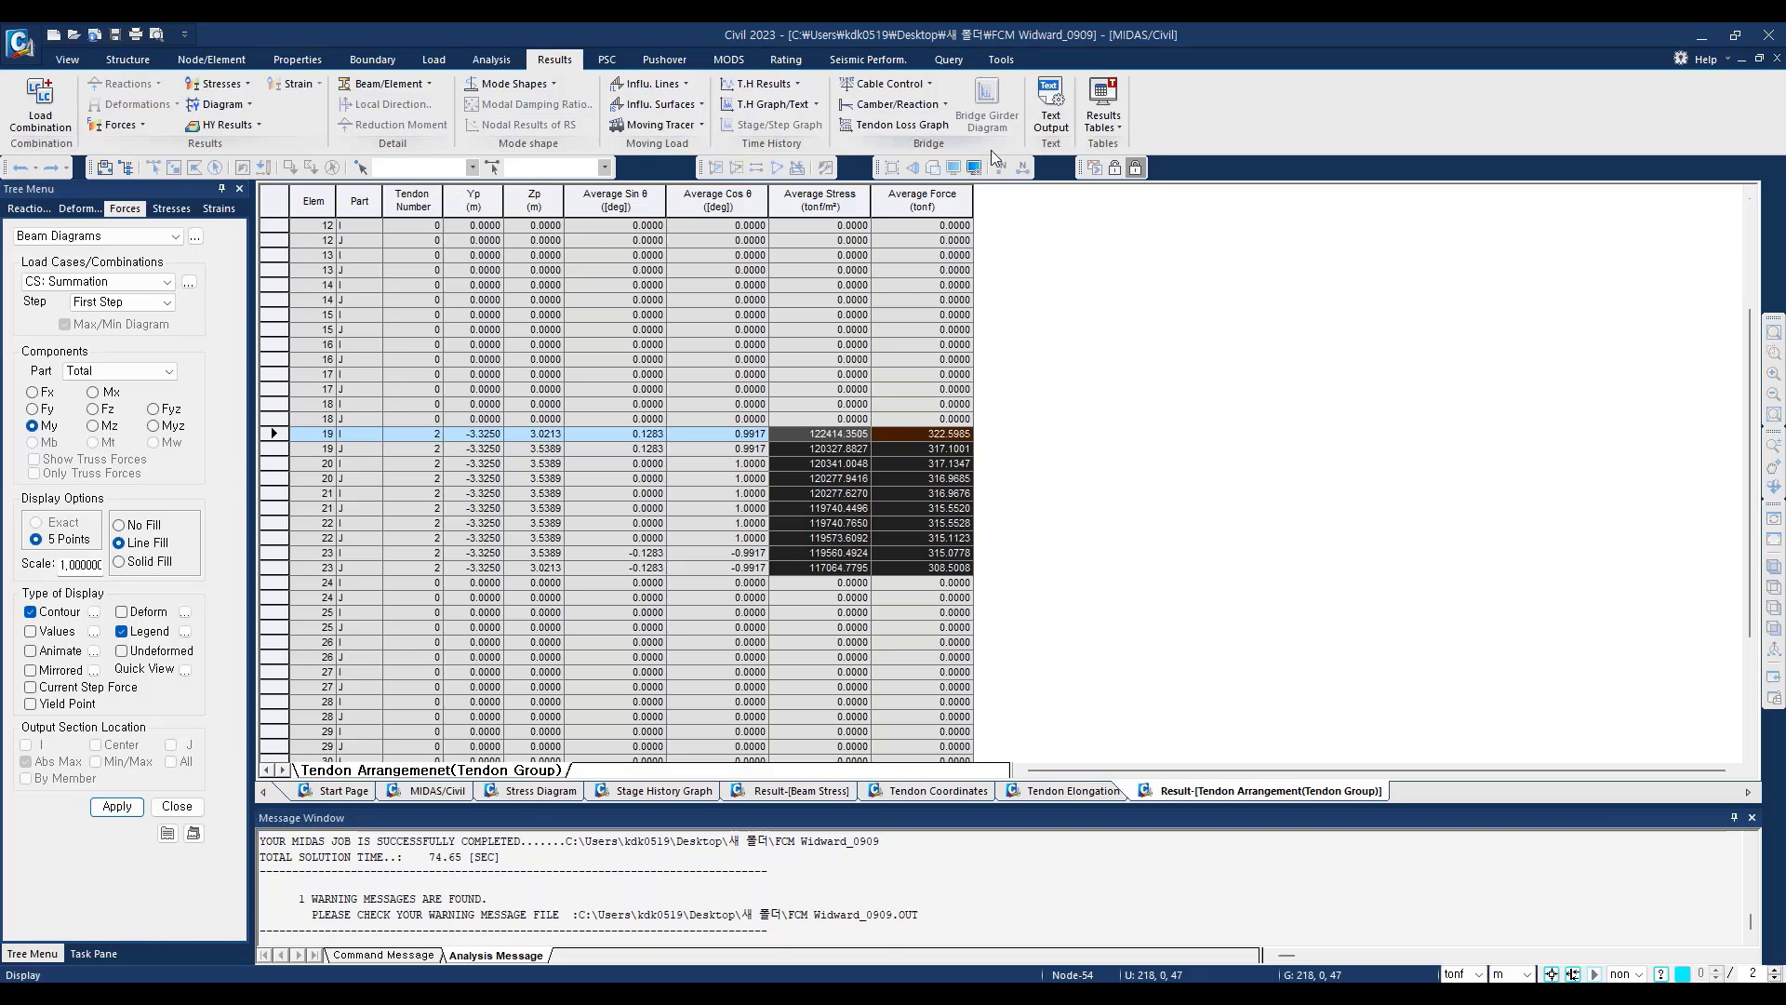
Step: Open the Tendon Loss result table and examine the immediate, elastic deformation, creep/shrinkage and relaxation loss columns for group Top-P 1-1 at CS1
{"action": "left_click", "coordinate": [1120, 127]}
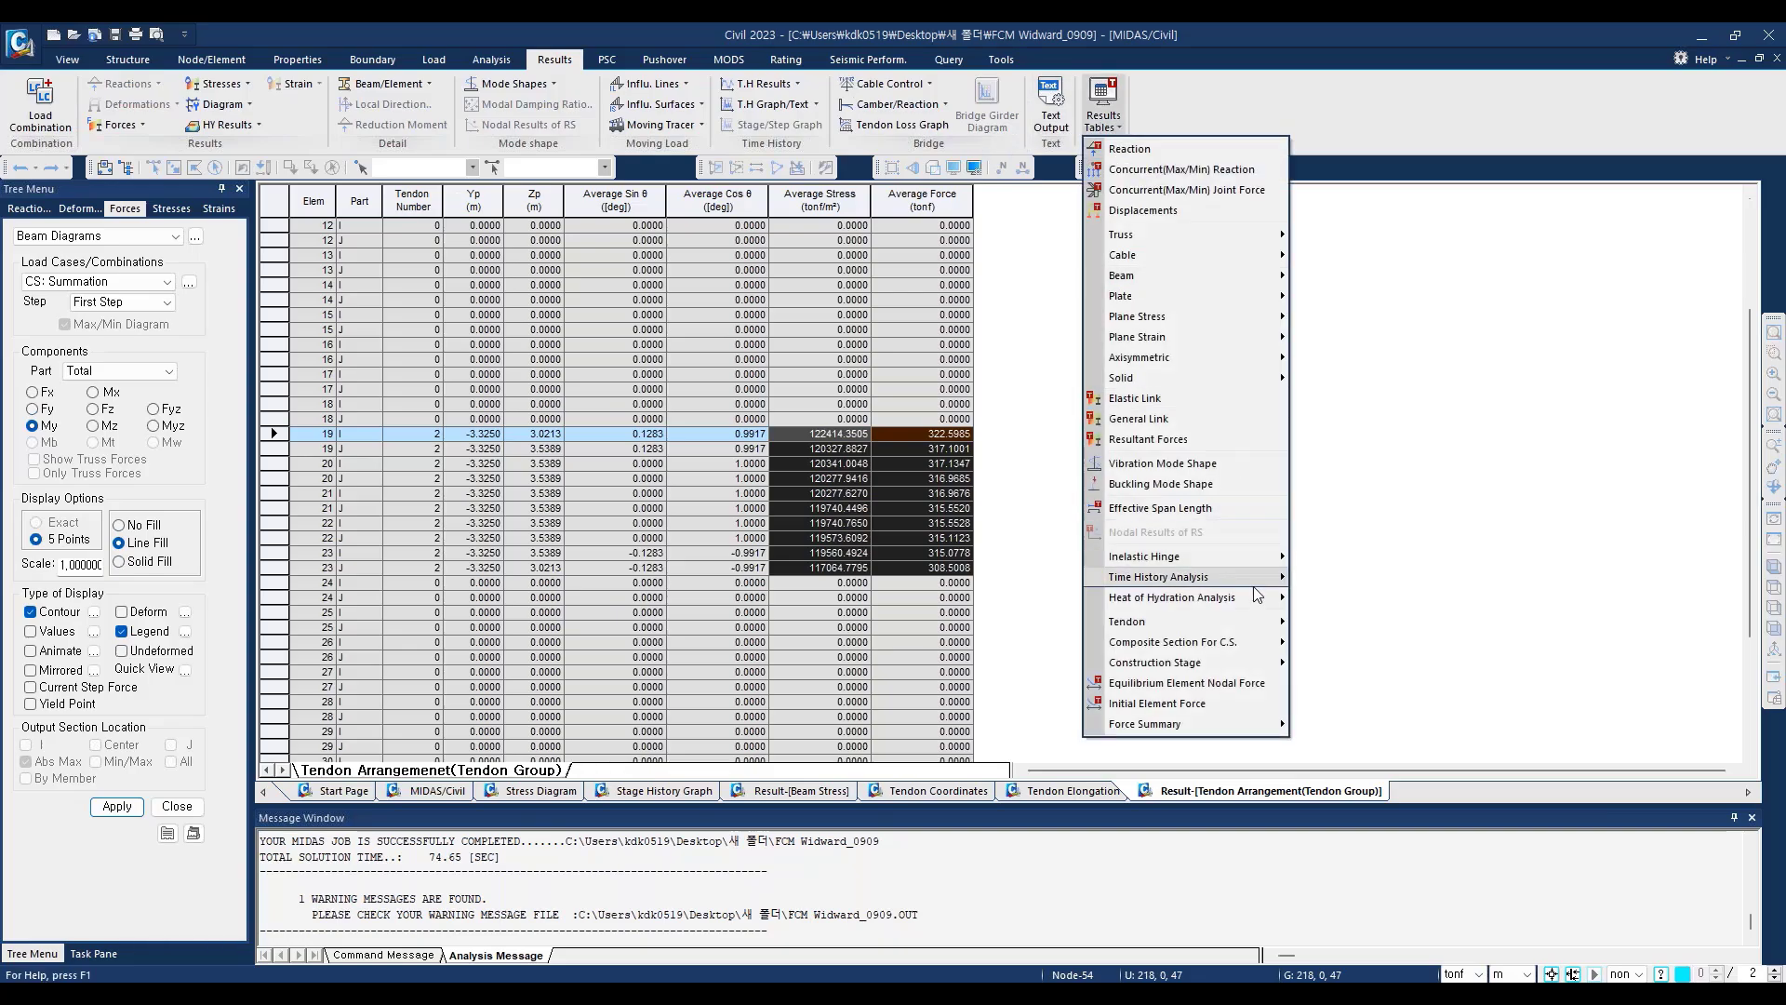
{"action": "mouse_move", "coordinate": [1275, 623]}
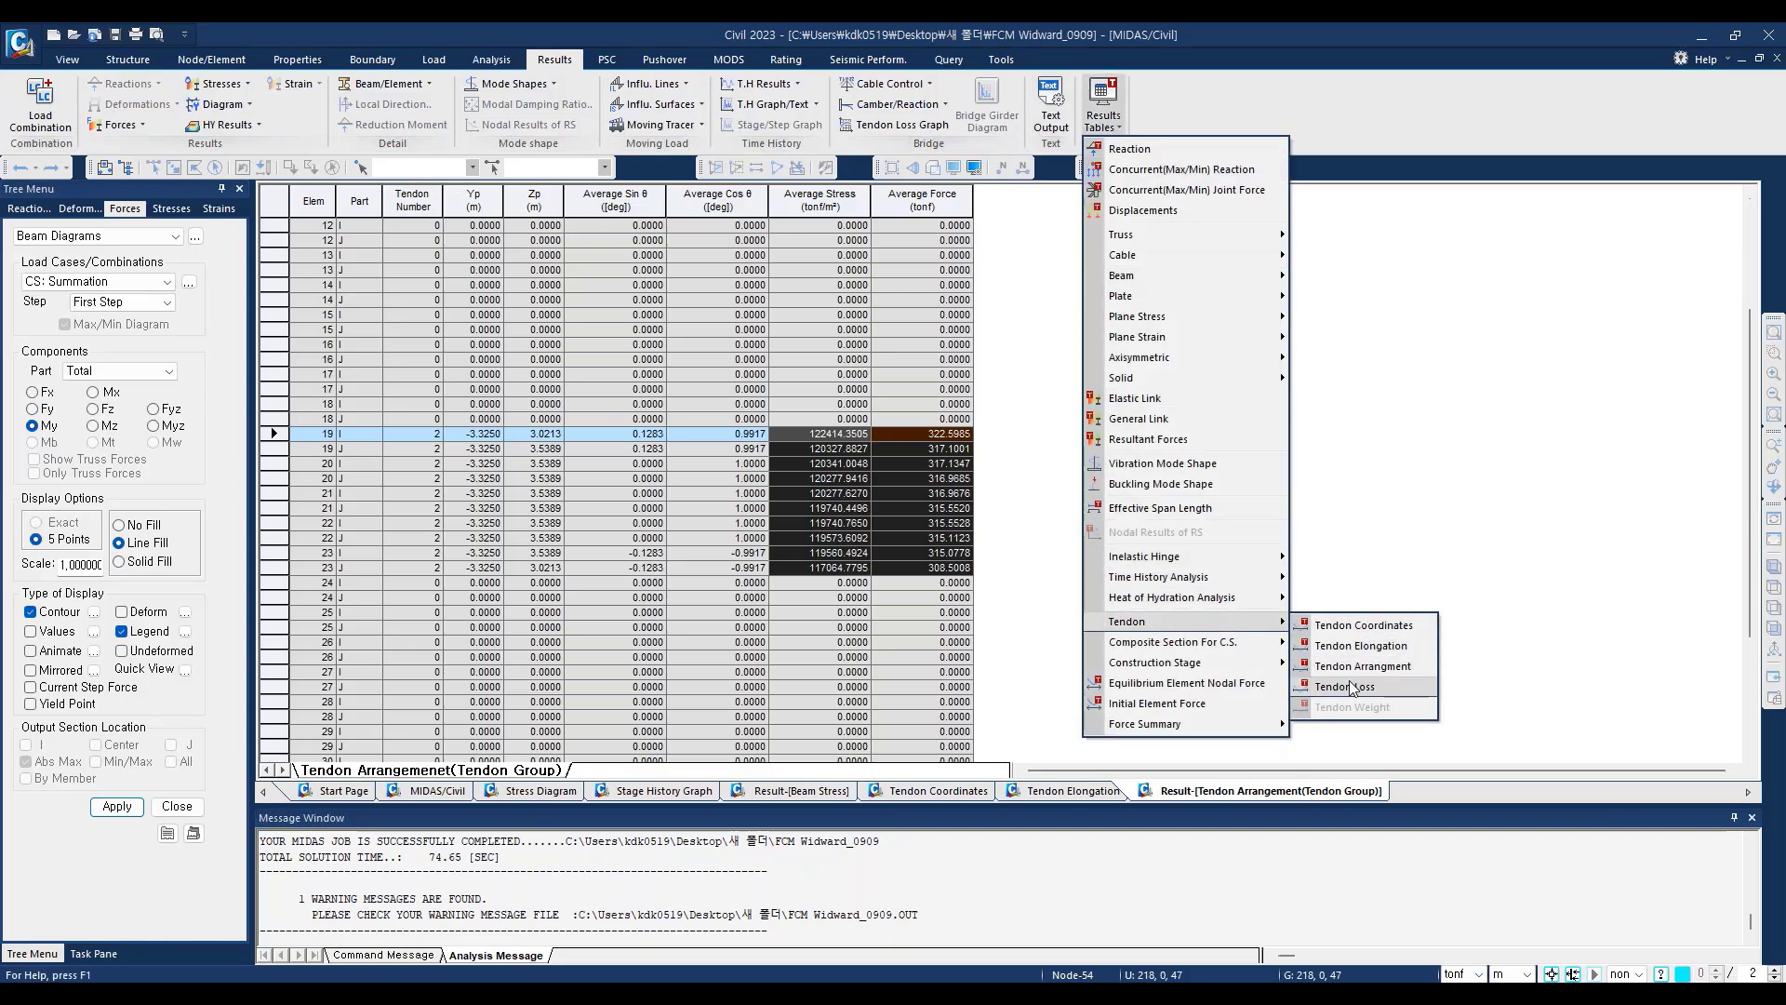
{"action": "left_click", "coordinate": [1359, 693]}
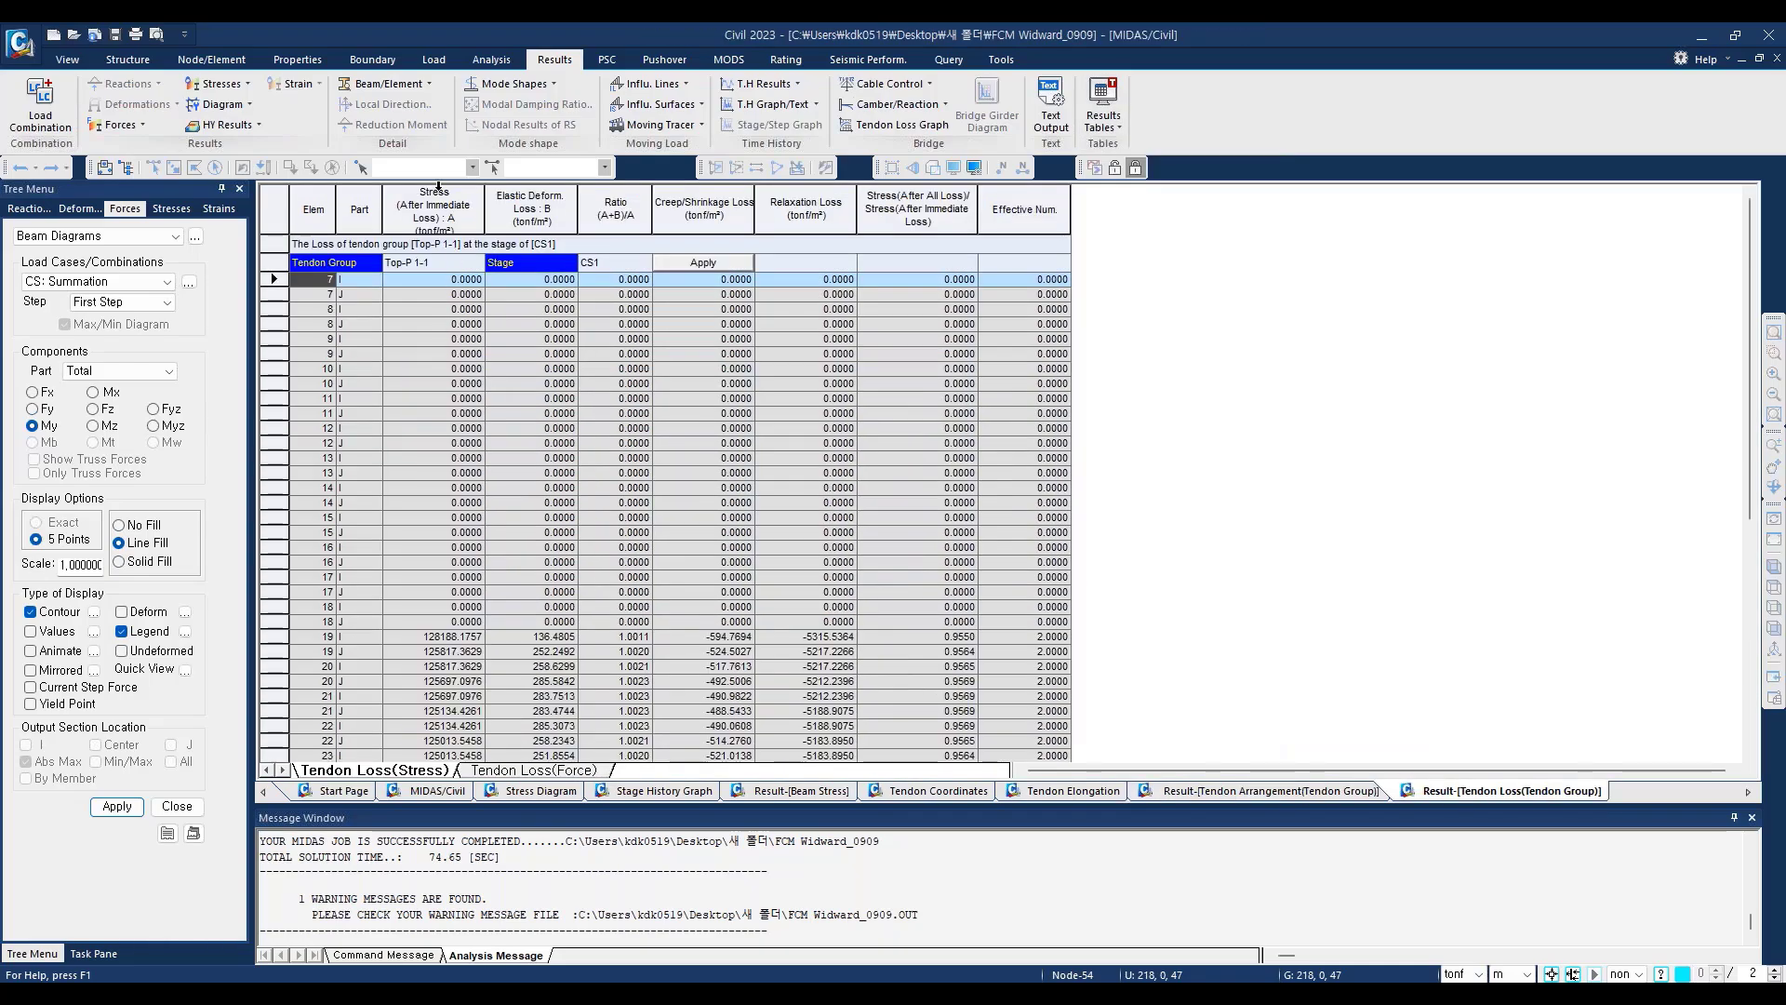
{"action": "left_click_drag", "start_coordinate": [421, 191], "coordinate": [1002, 273]}
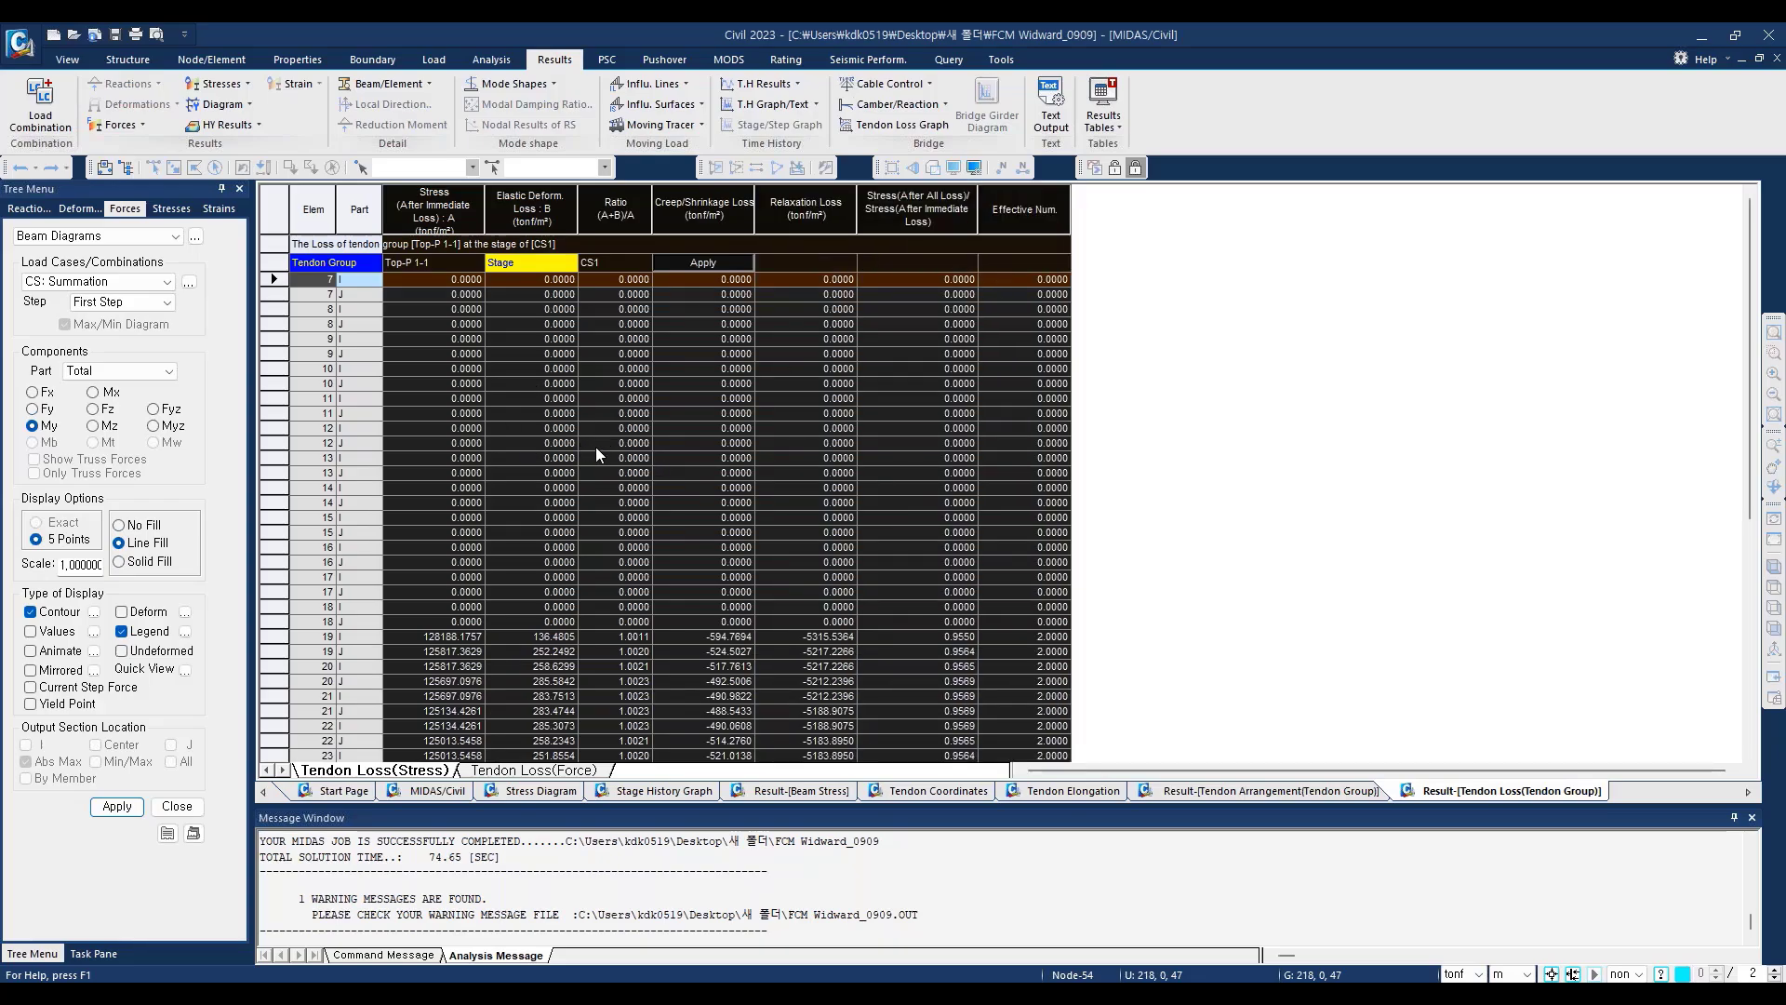
{"action": "left_click", "coordinate": [433, 209]}
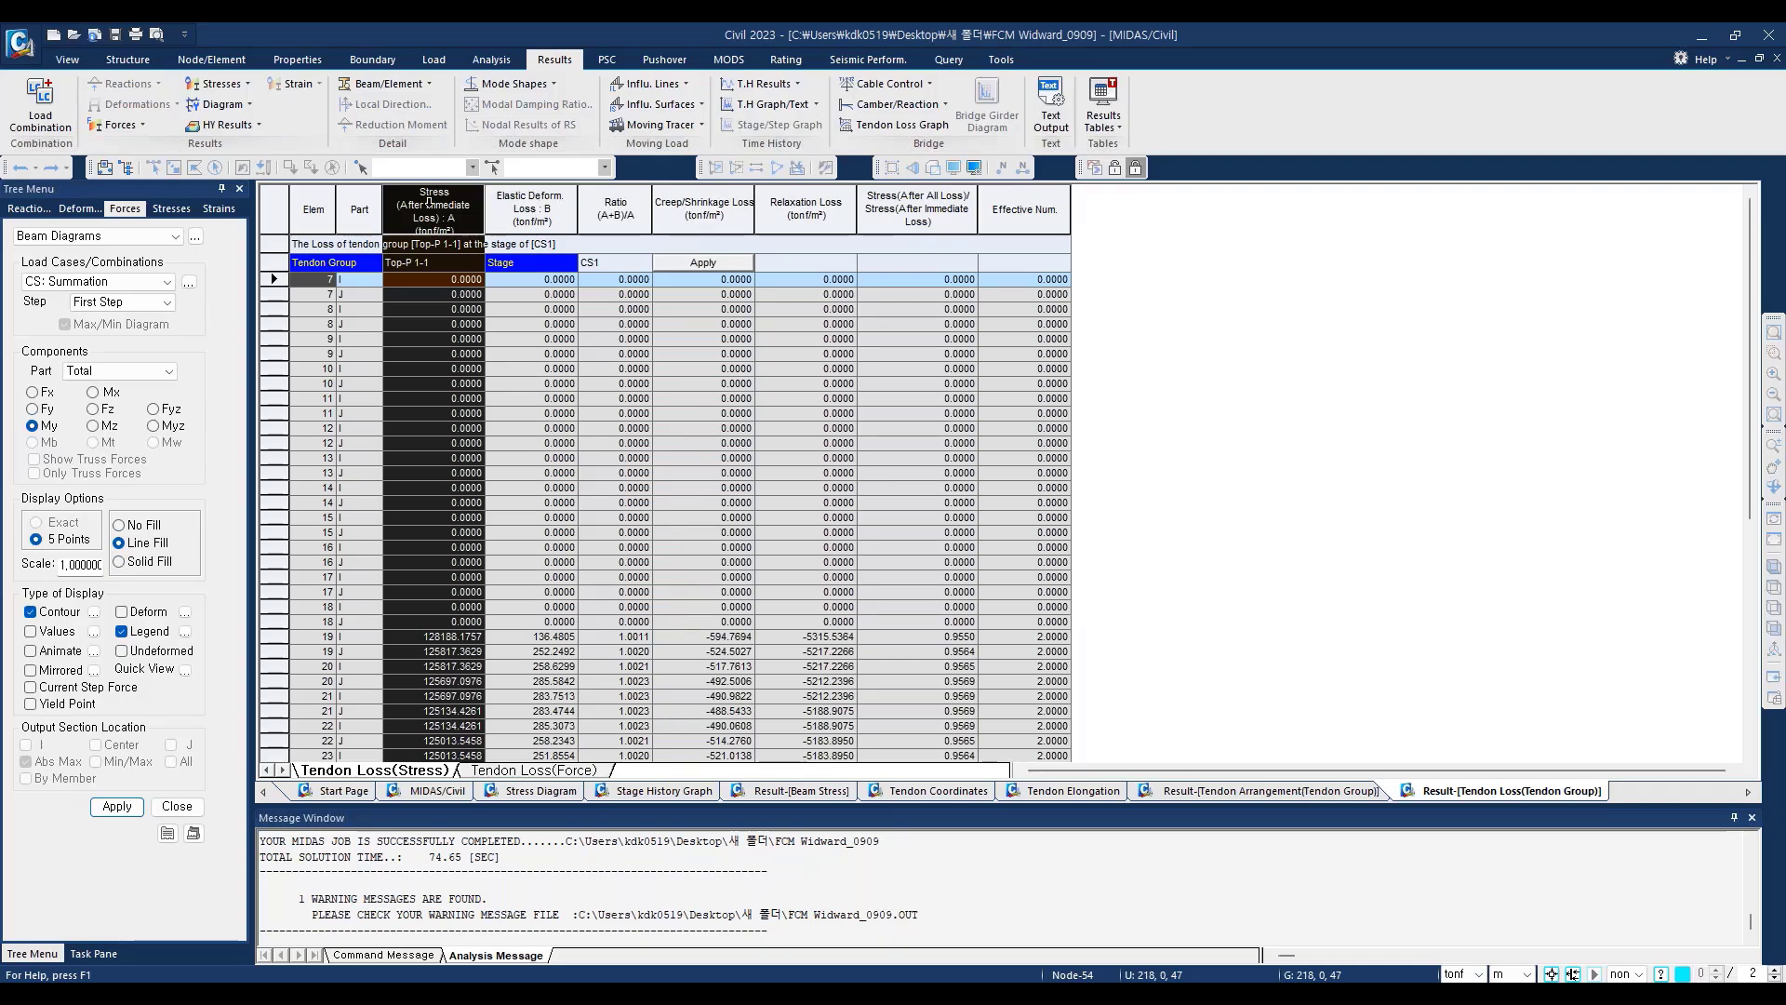
{"action": "left_click_drag", "start_coordinate": [447, 207], "coordinate": [1023, 209]}
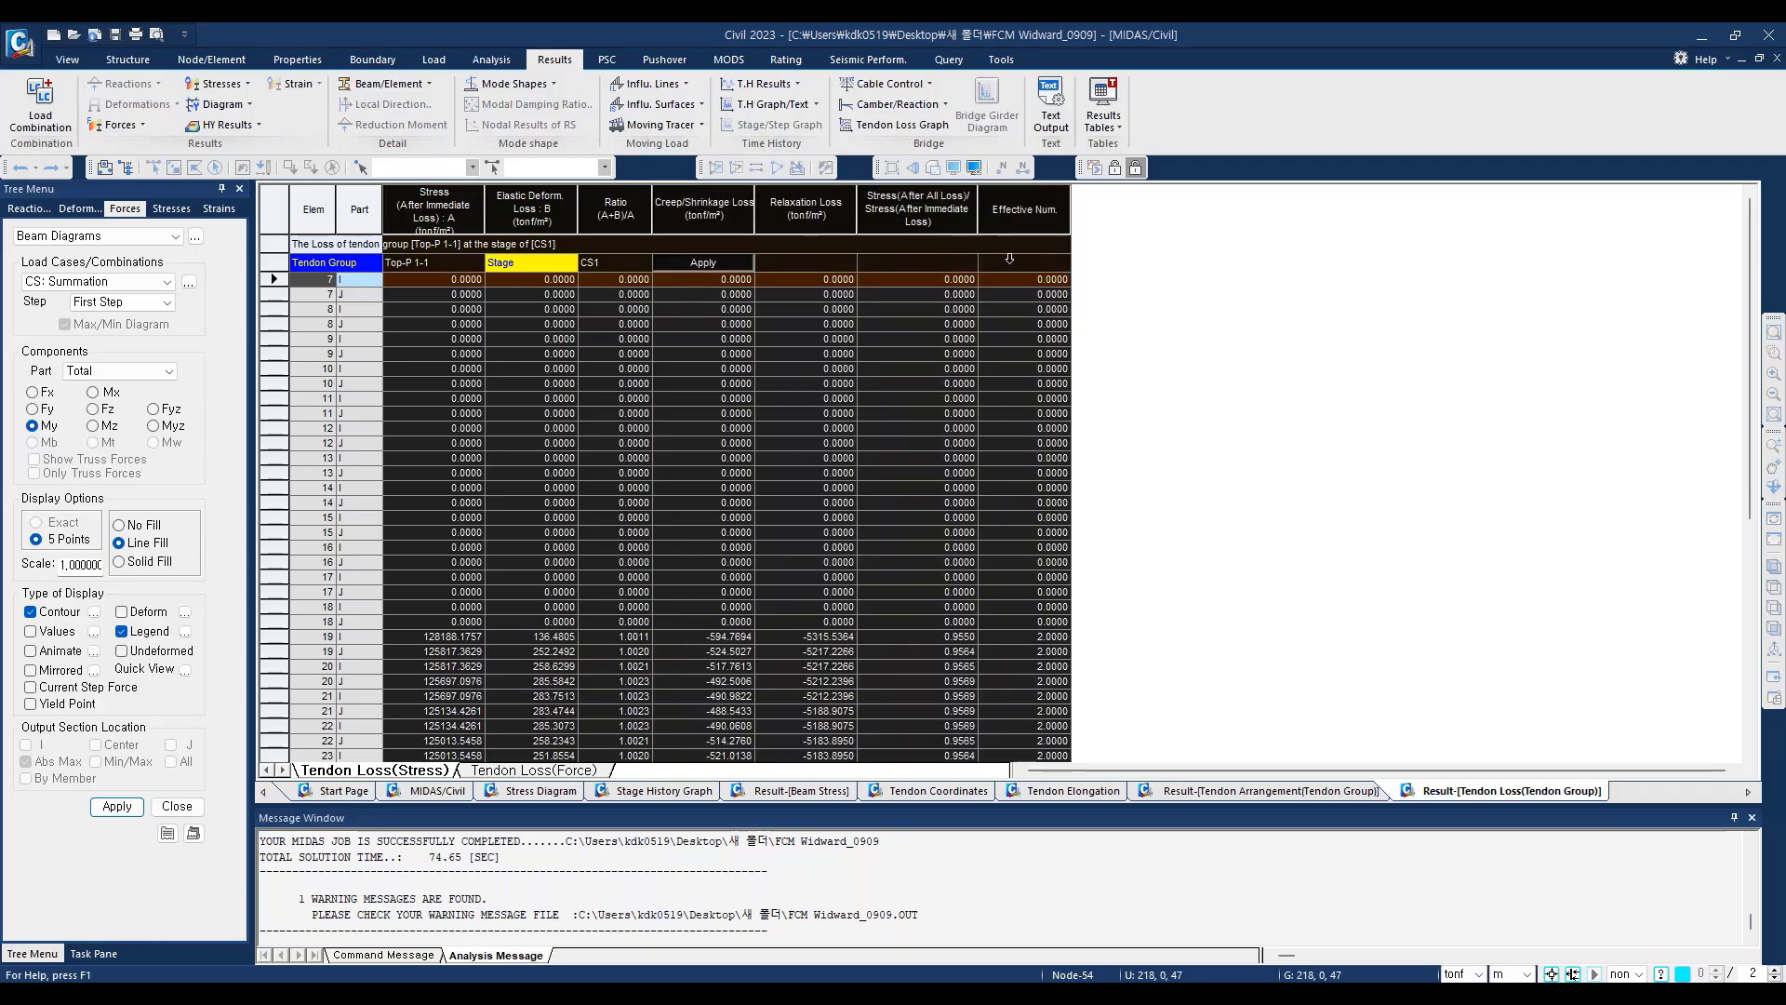
{"action": "left_click", "coordinate": [926, 369]}
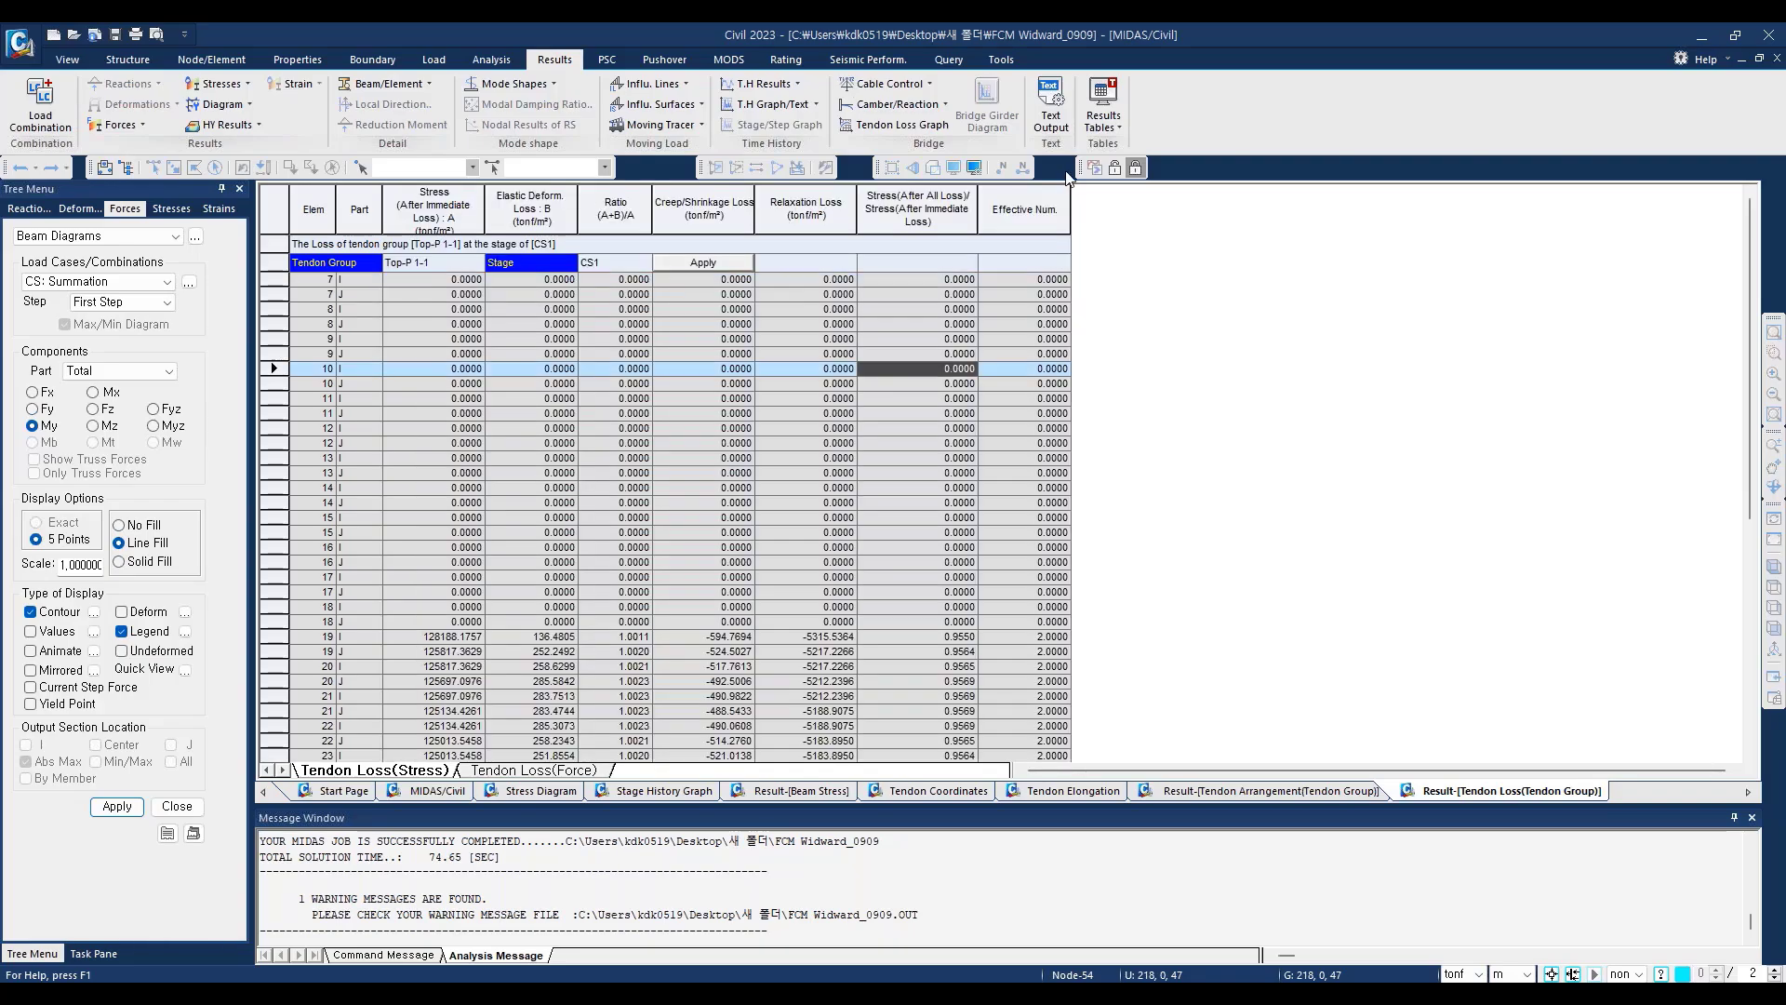
{"action": "left_click", "coordinate": [1104, 121]}
{"action": "mouse_move", "coordinate": [1209, 618]}
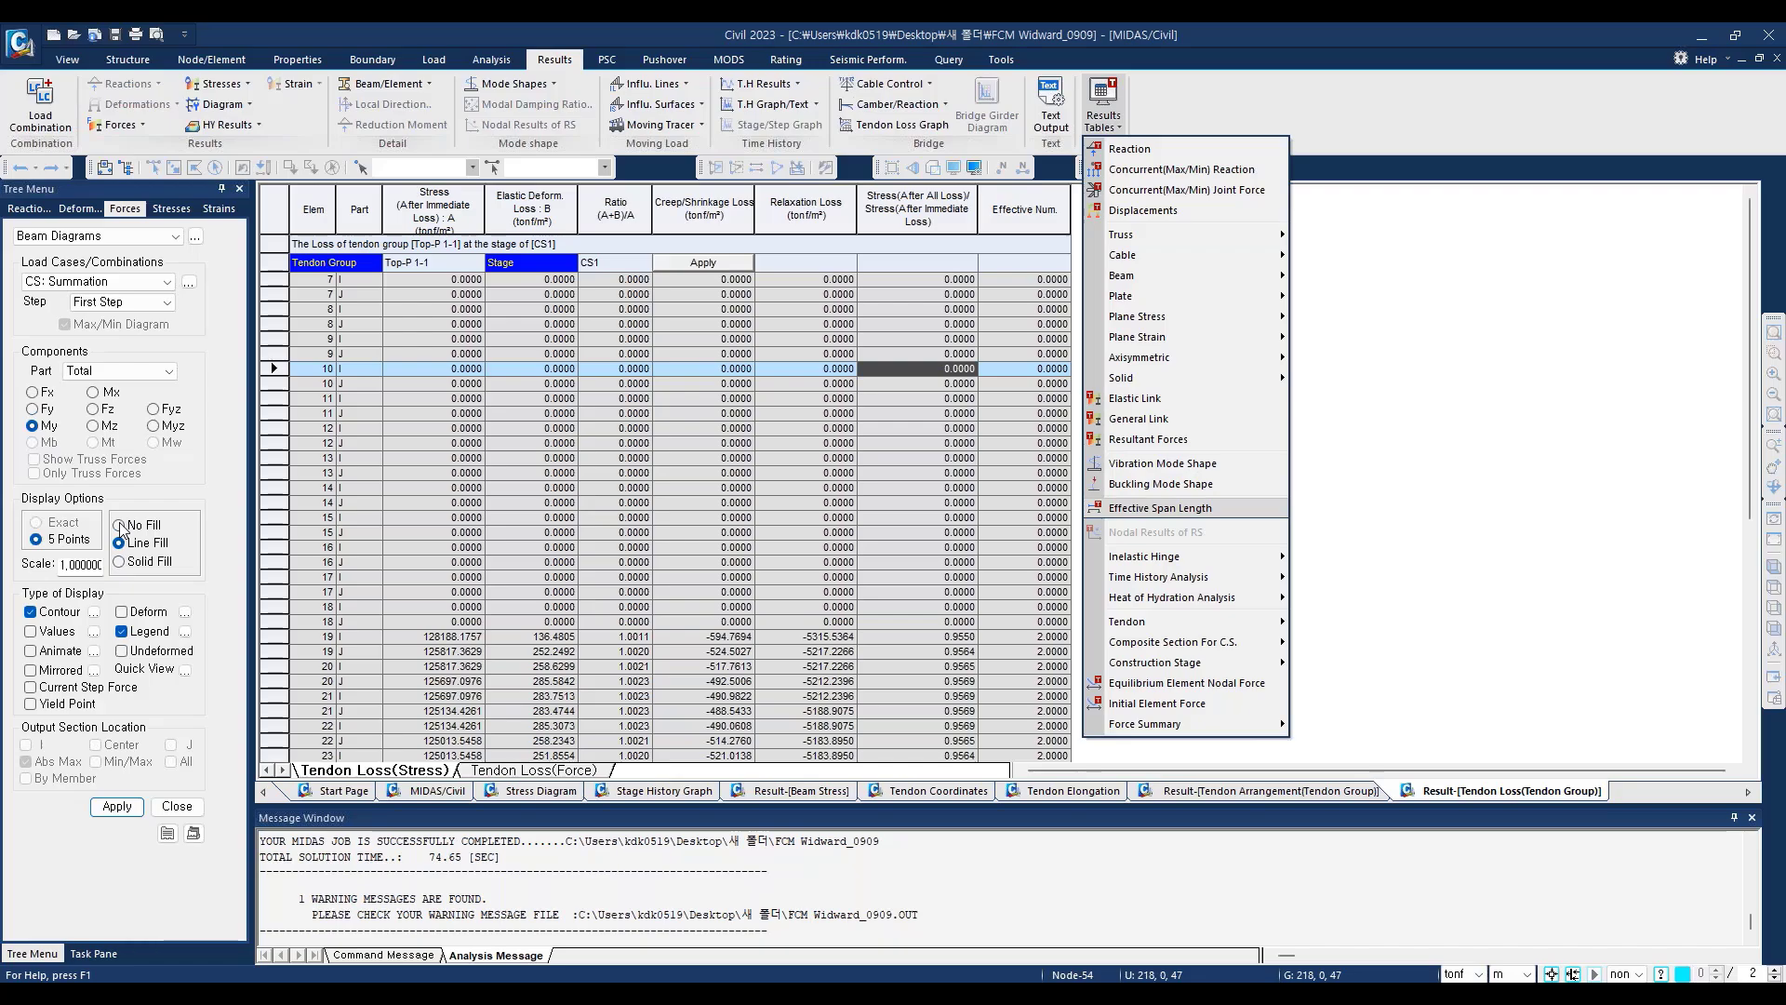
{"action": "left_click", "coordinate": [566, 59]}
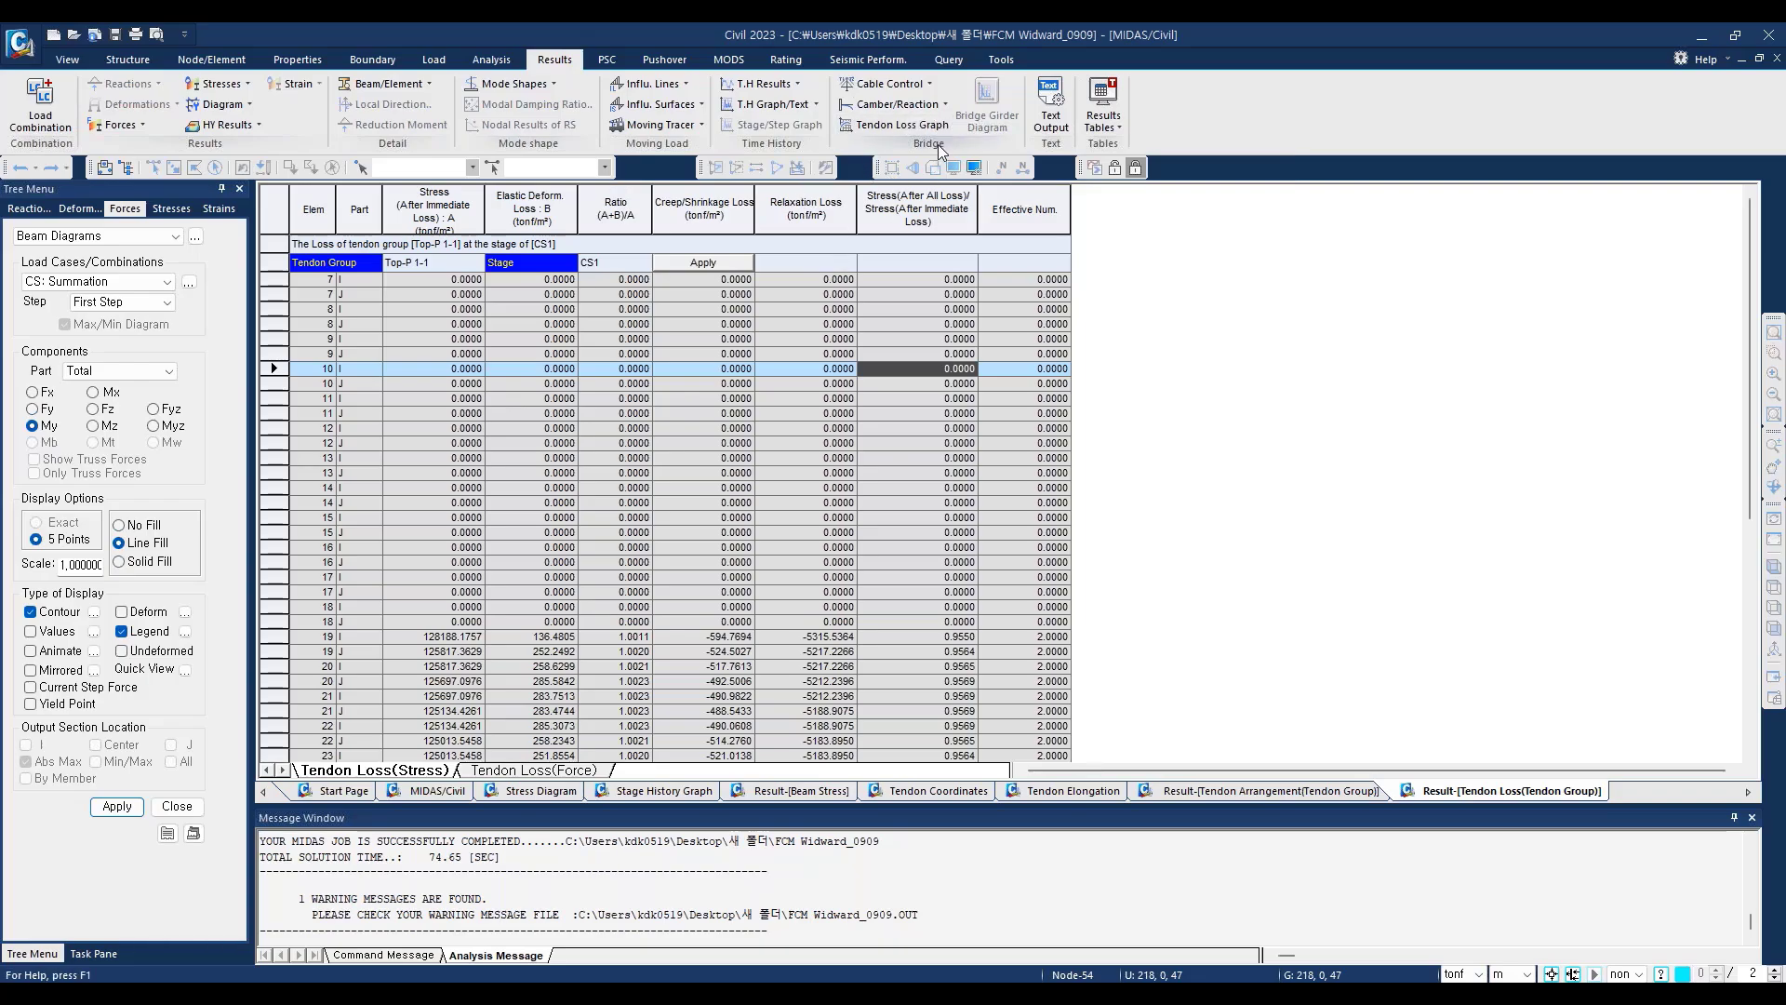
Step: Define the FCM Camber Control with BridgeGirder as girder element group, SupportNode as support node group and KeySegAll as key-segment group
{"action": "left_click", "coordinate": [945, 103]}
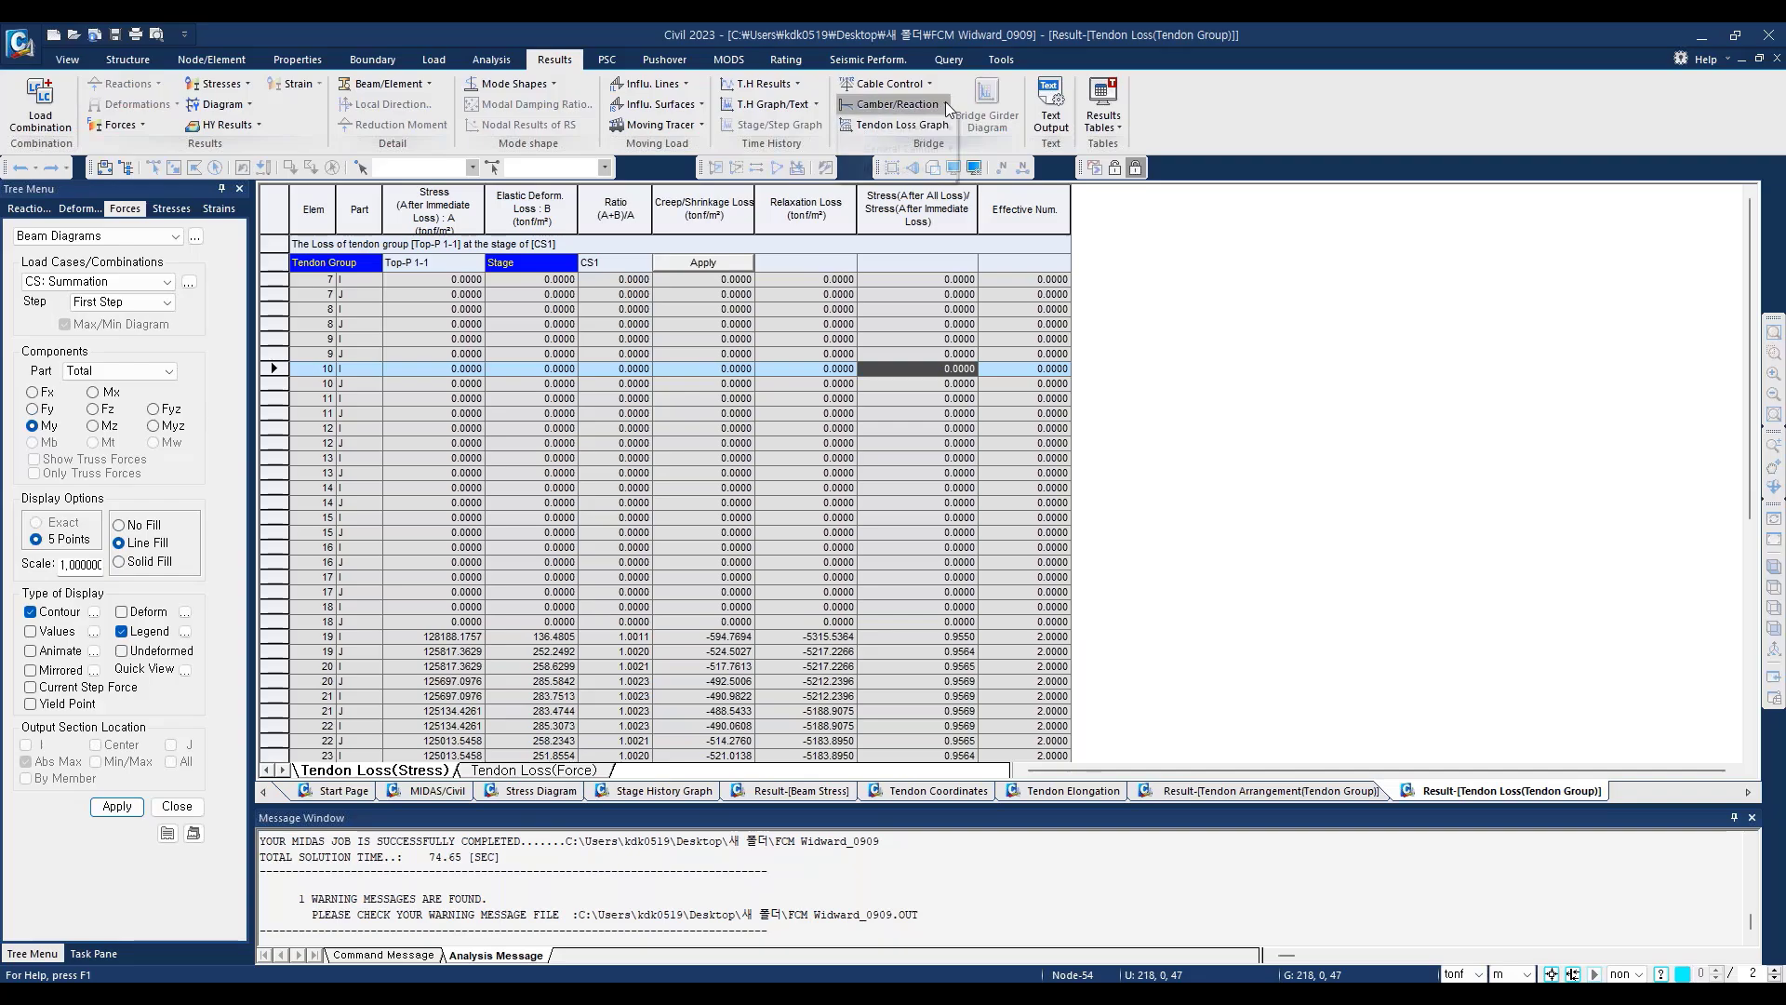
{"action": "mouse_move", "coordinate": [882, 131]}
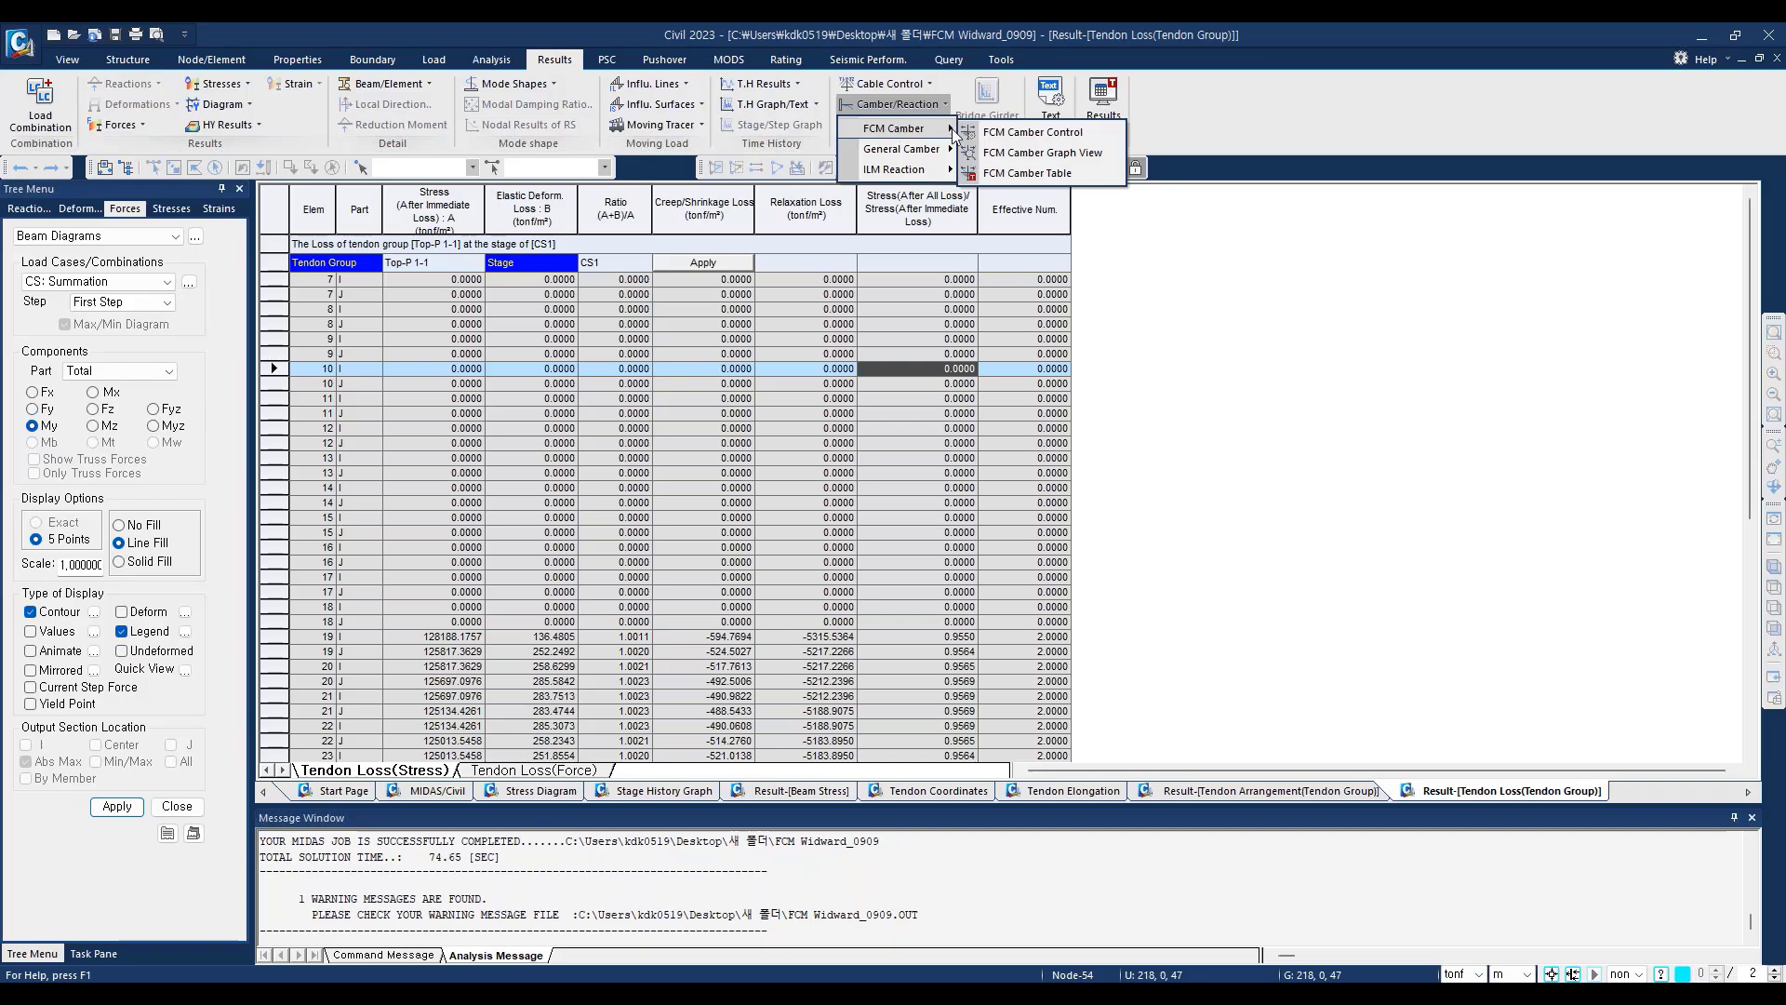
{"action": "left_click", "coordinate": [1028, 133]}
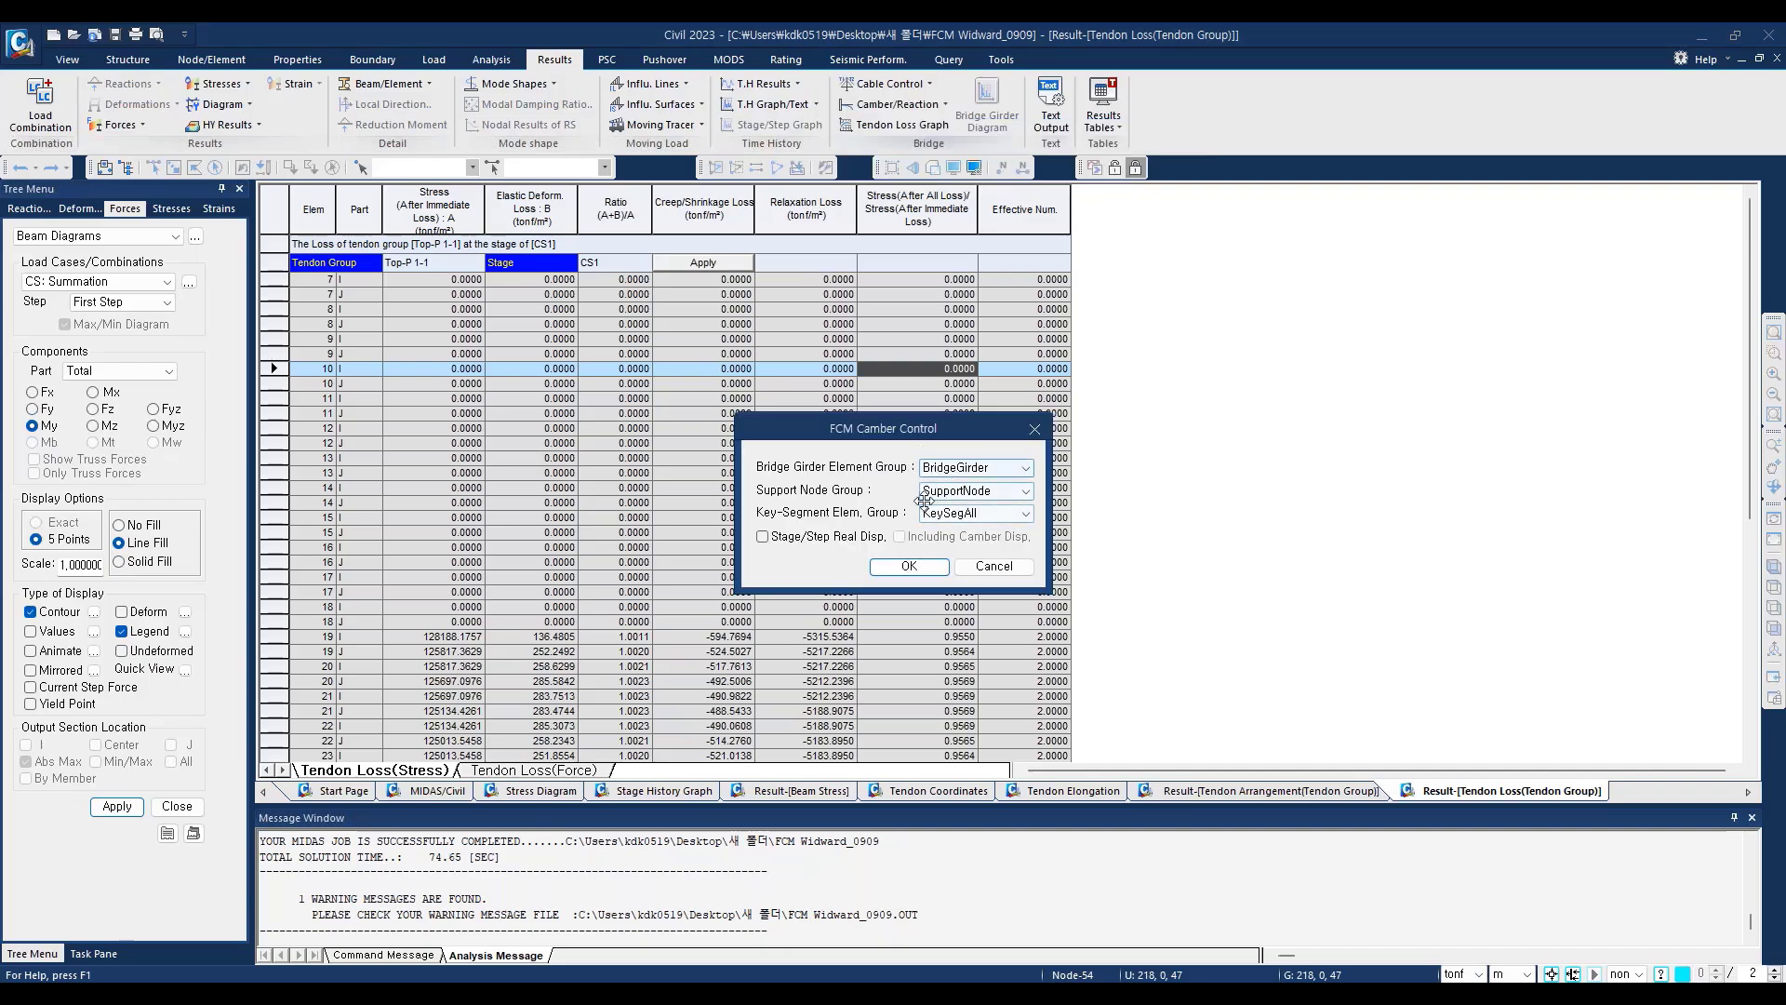
{"action": "left_click", "coordinate": [909, 567]}
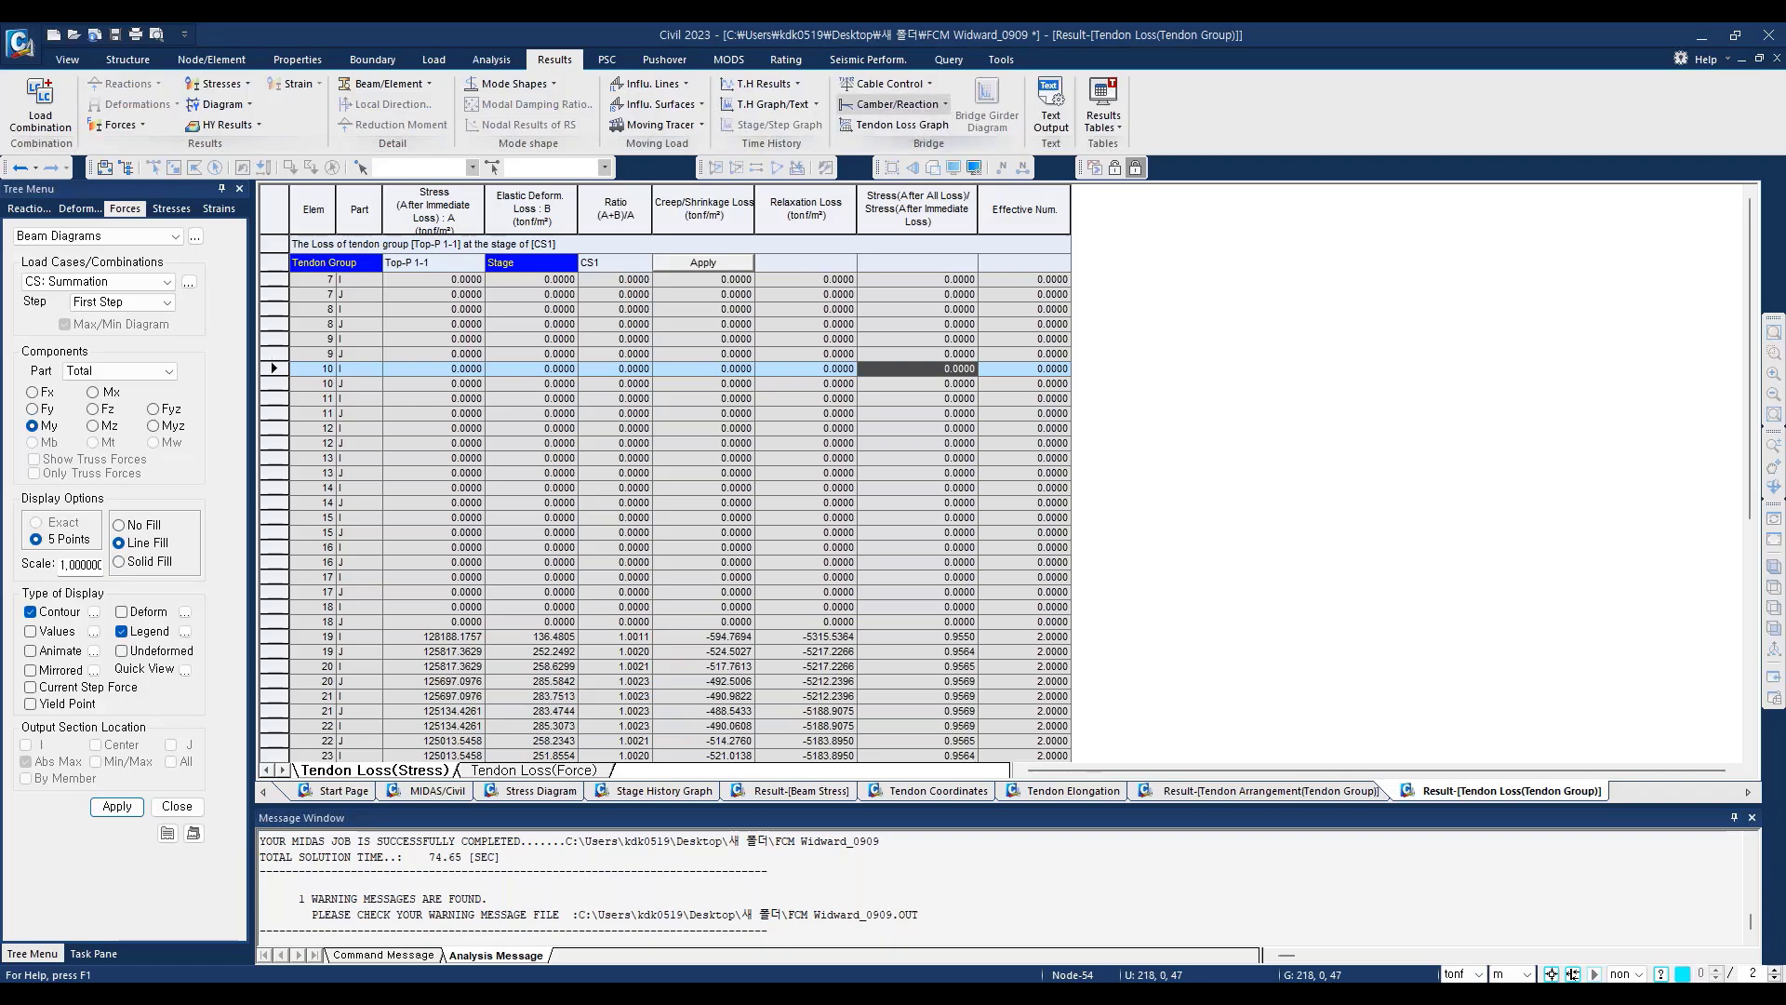
Step: Display the FCM camber graph for the Summation load case
{"action": "left_click", "coordinate": [946, 104]}
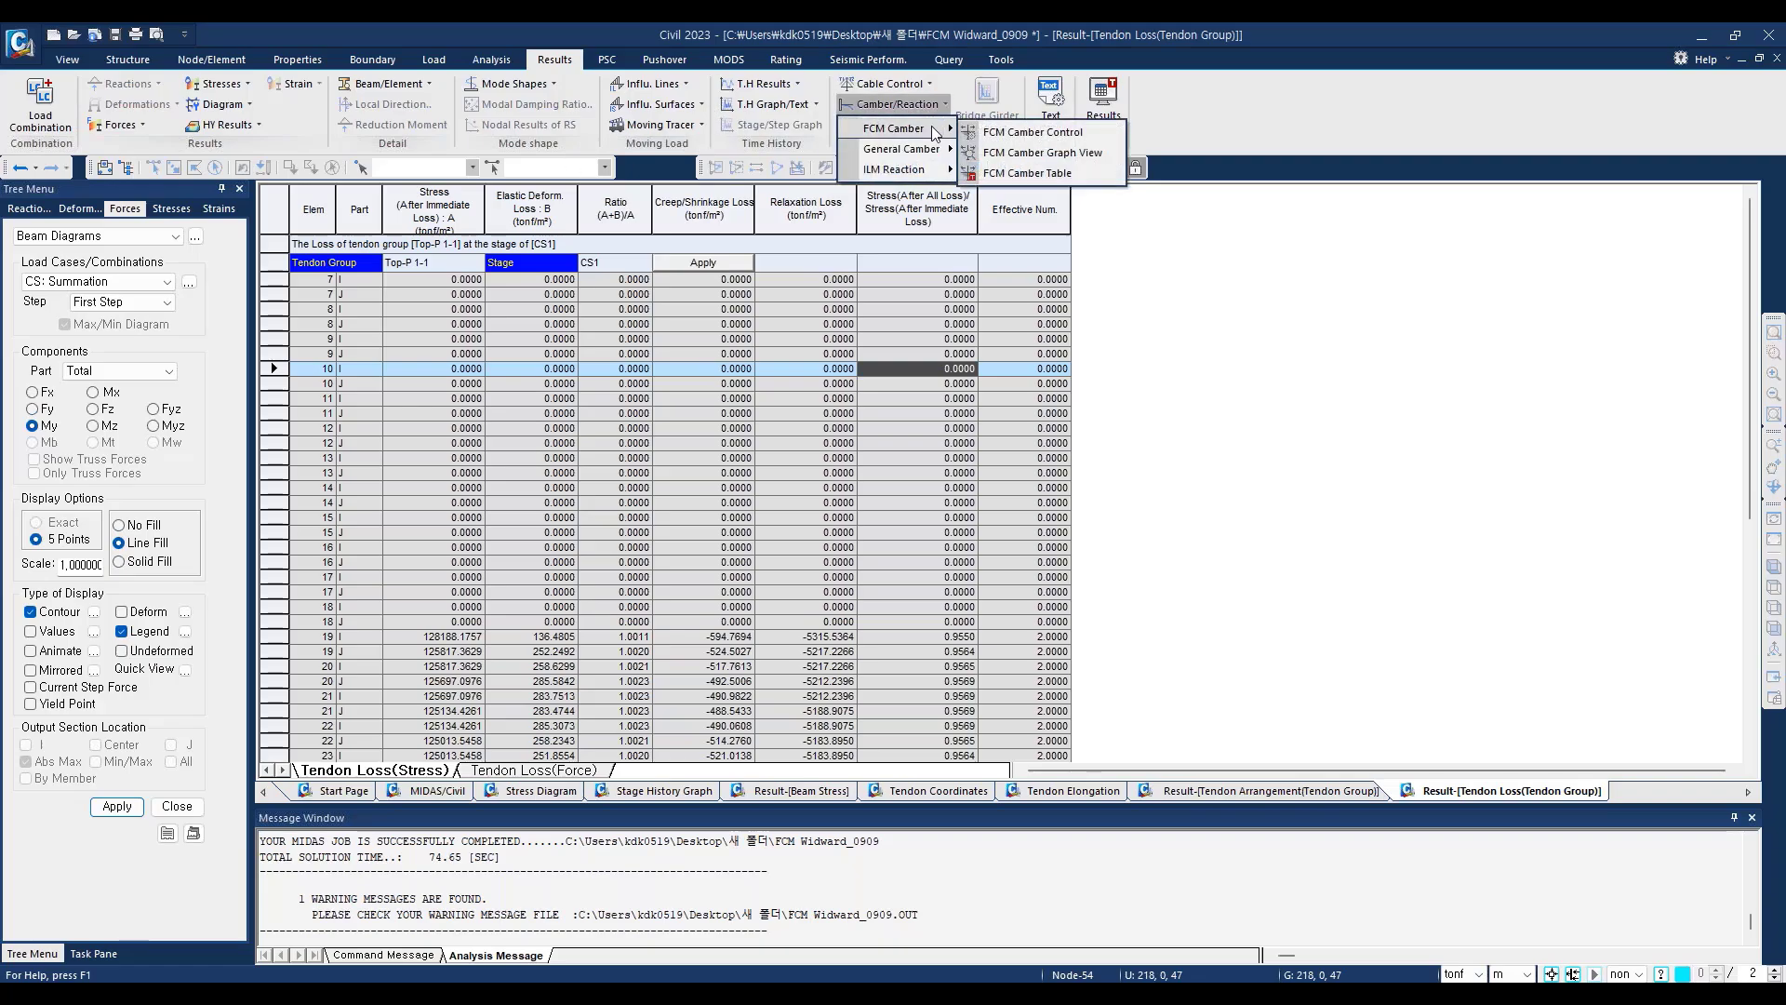
{"action": "left_click", "coordinate": [1049, 154]}
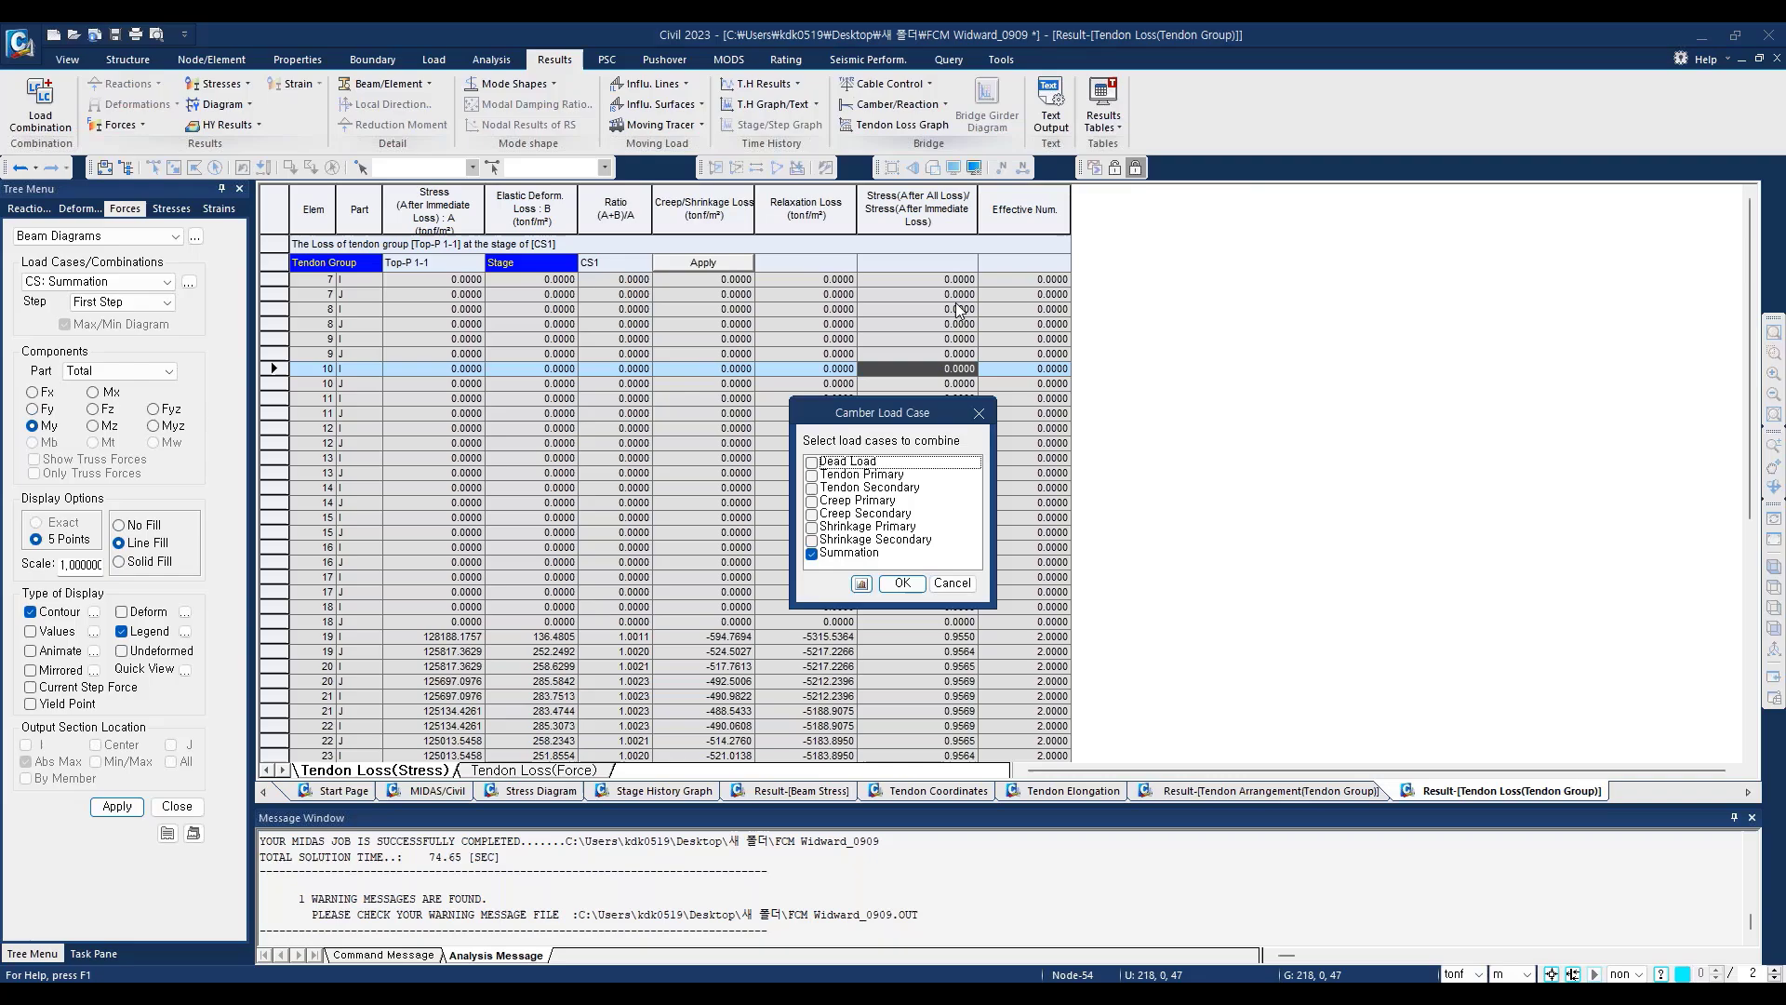
{"action": "left_click", "coordinate": [902, 583]}
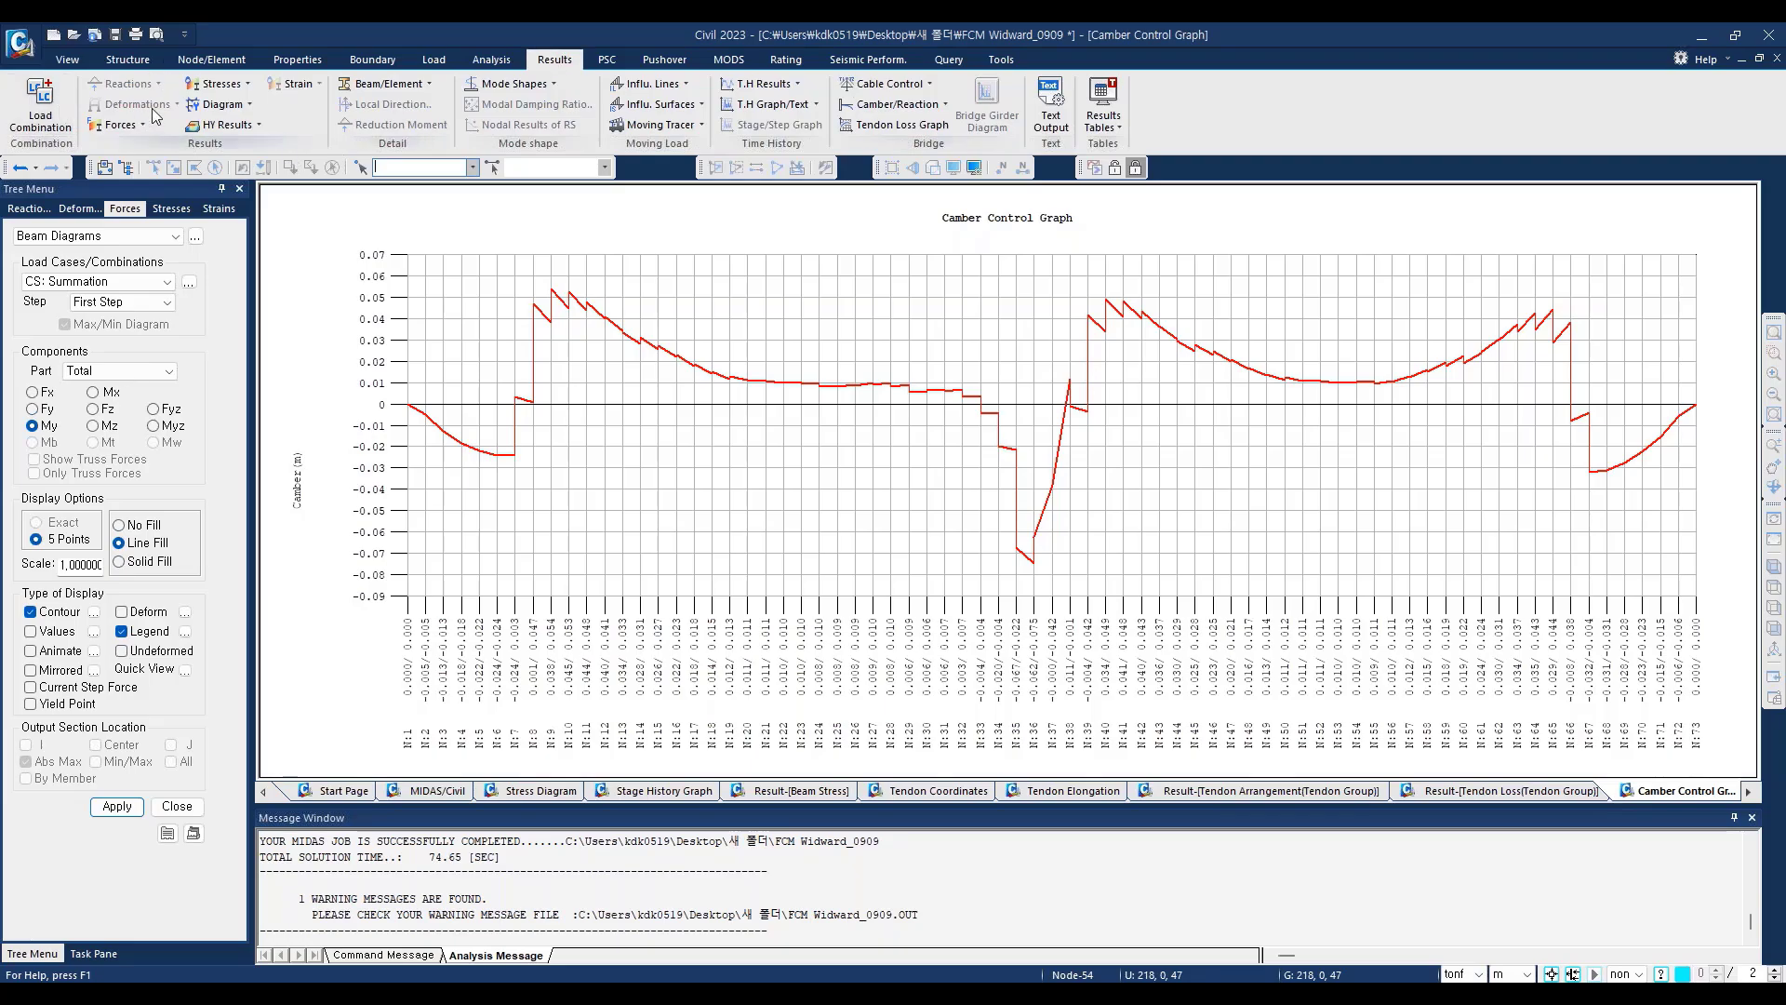
Step: Display the model's DXYZ deformed shape at stage CS13 for the Summation load case with Current Step Displ. enabled
{"action": "left_click", "coordinate": [437, 791]}
{"action": "left_click", "coordinate": [177, 103]}
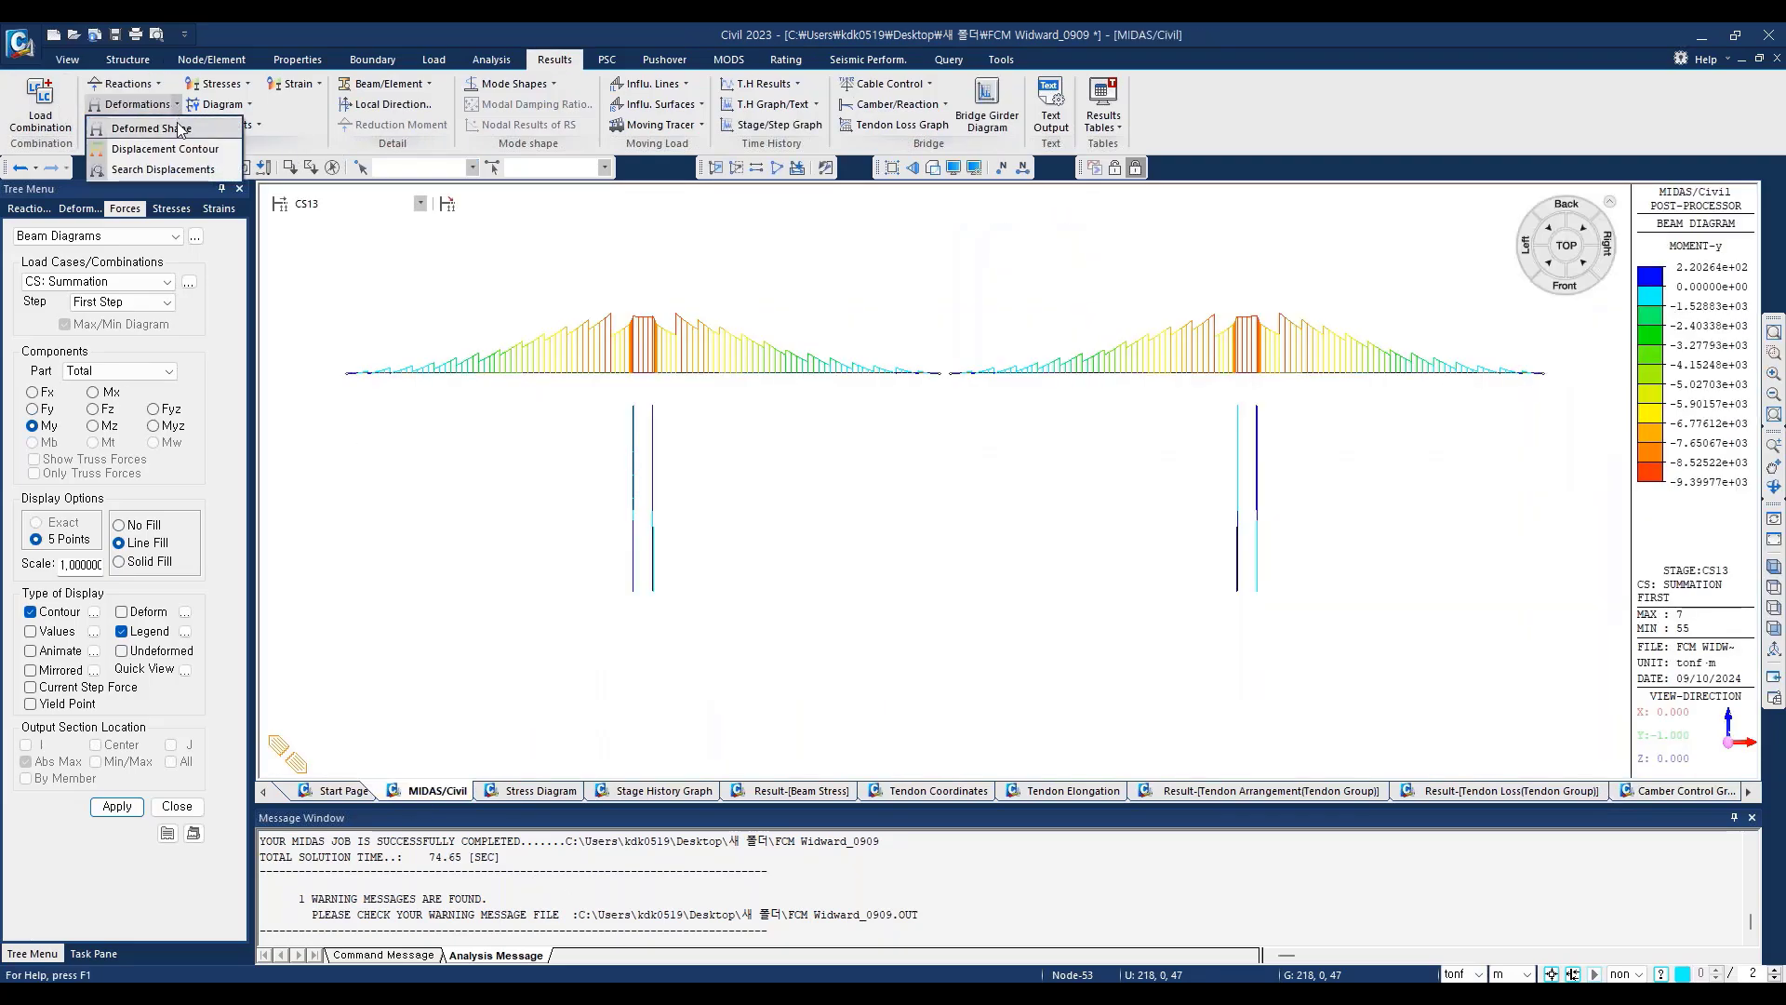
{"action": "left_click", "coordinate": [151, 128]}
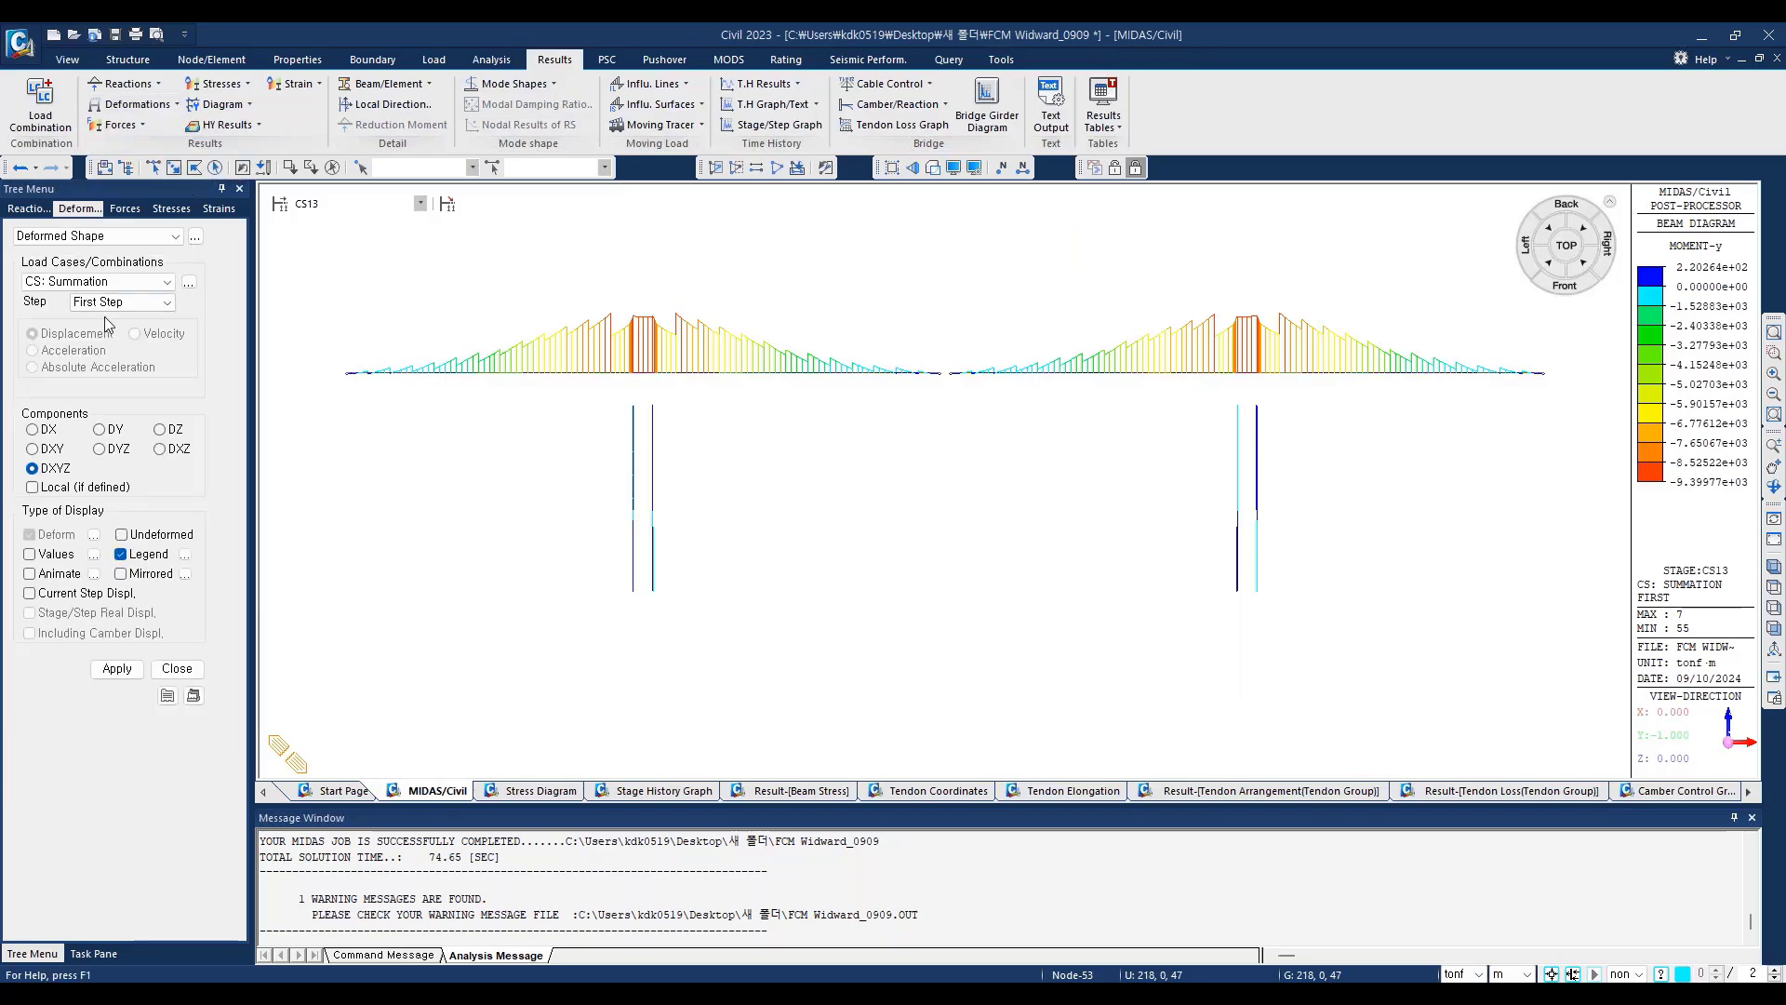
{"action": "left_click", "coordinate": [65, 284]}
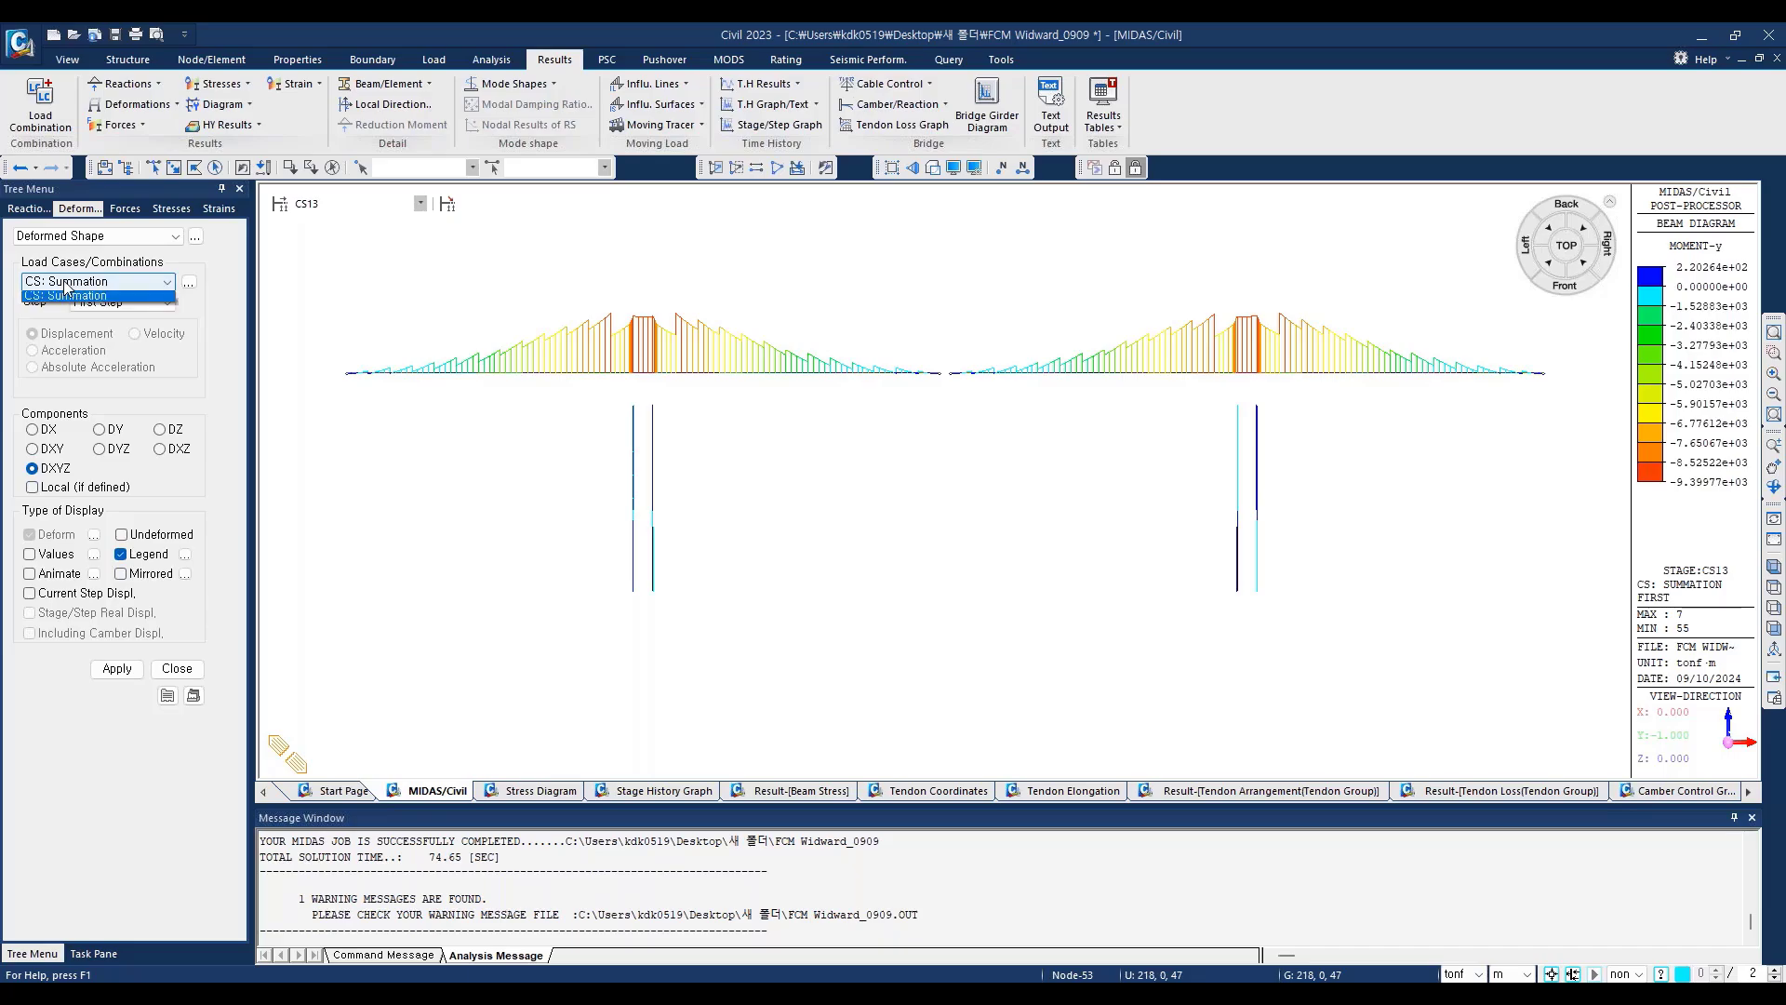
{"action": "left_click", "coordinate": [61, 343]}
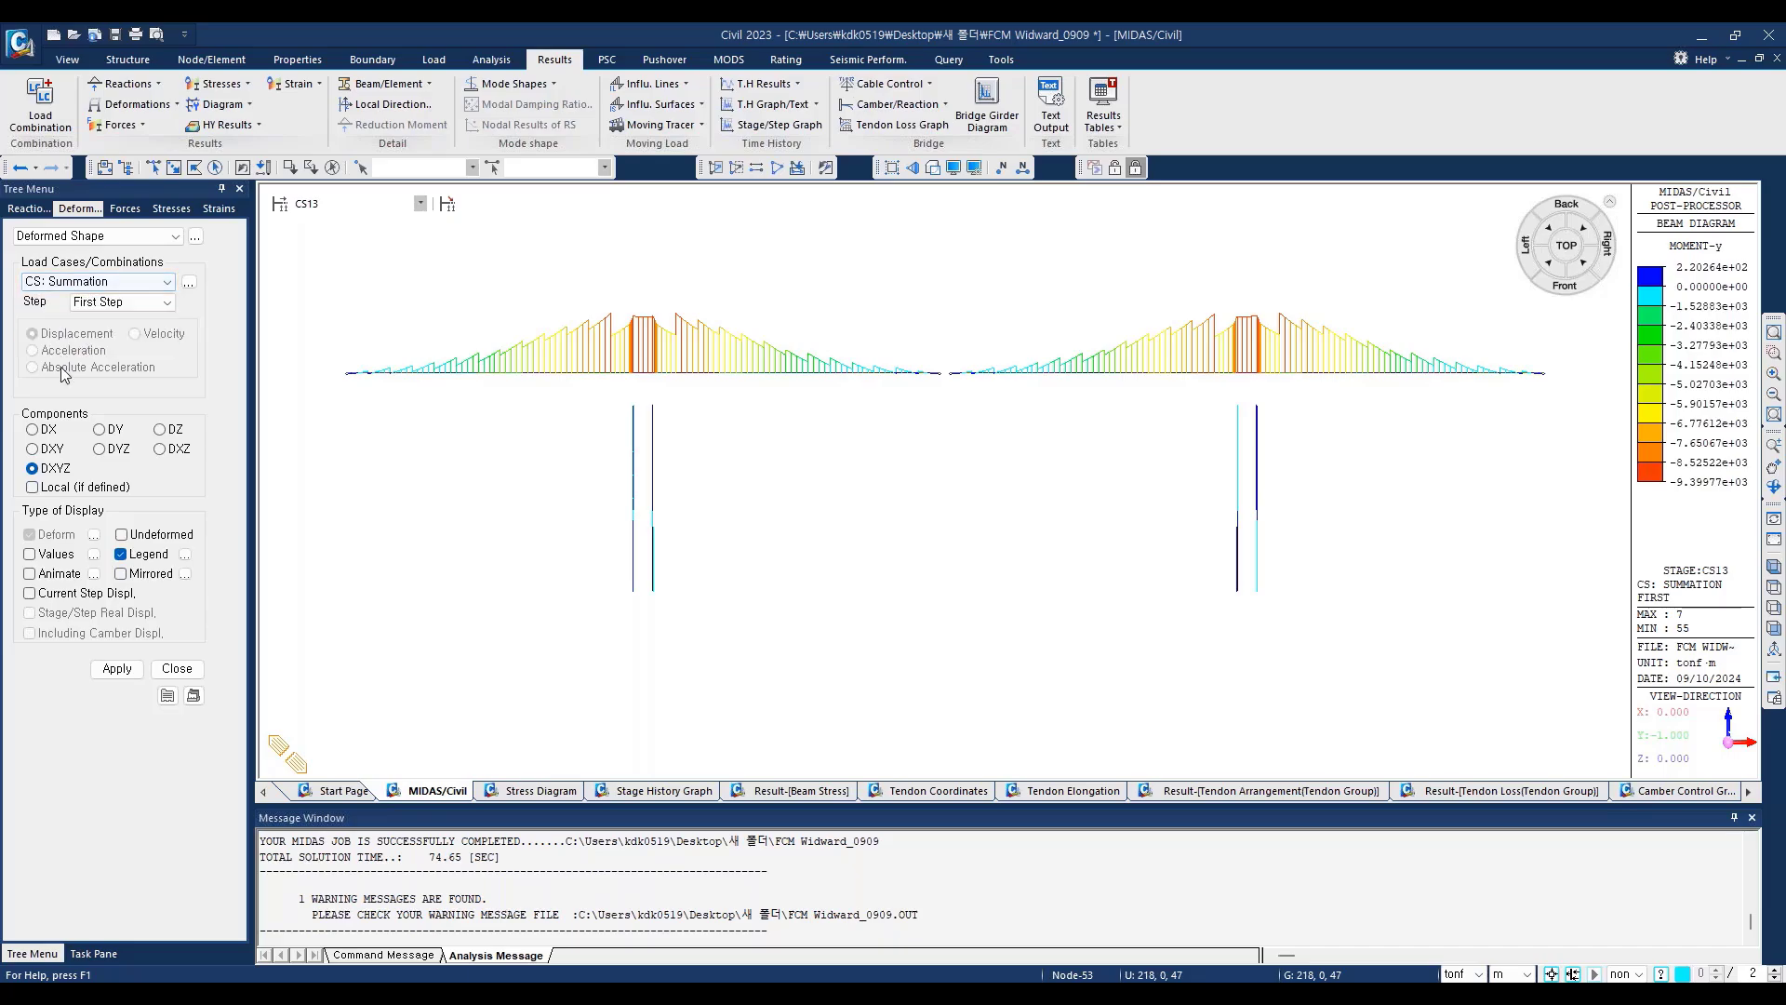
{"action": "left_click", "coordinate": [32, 469]}
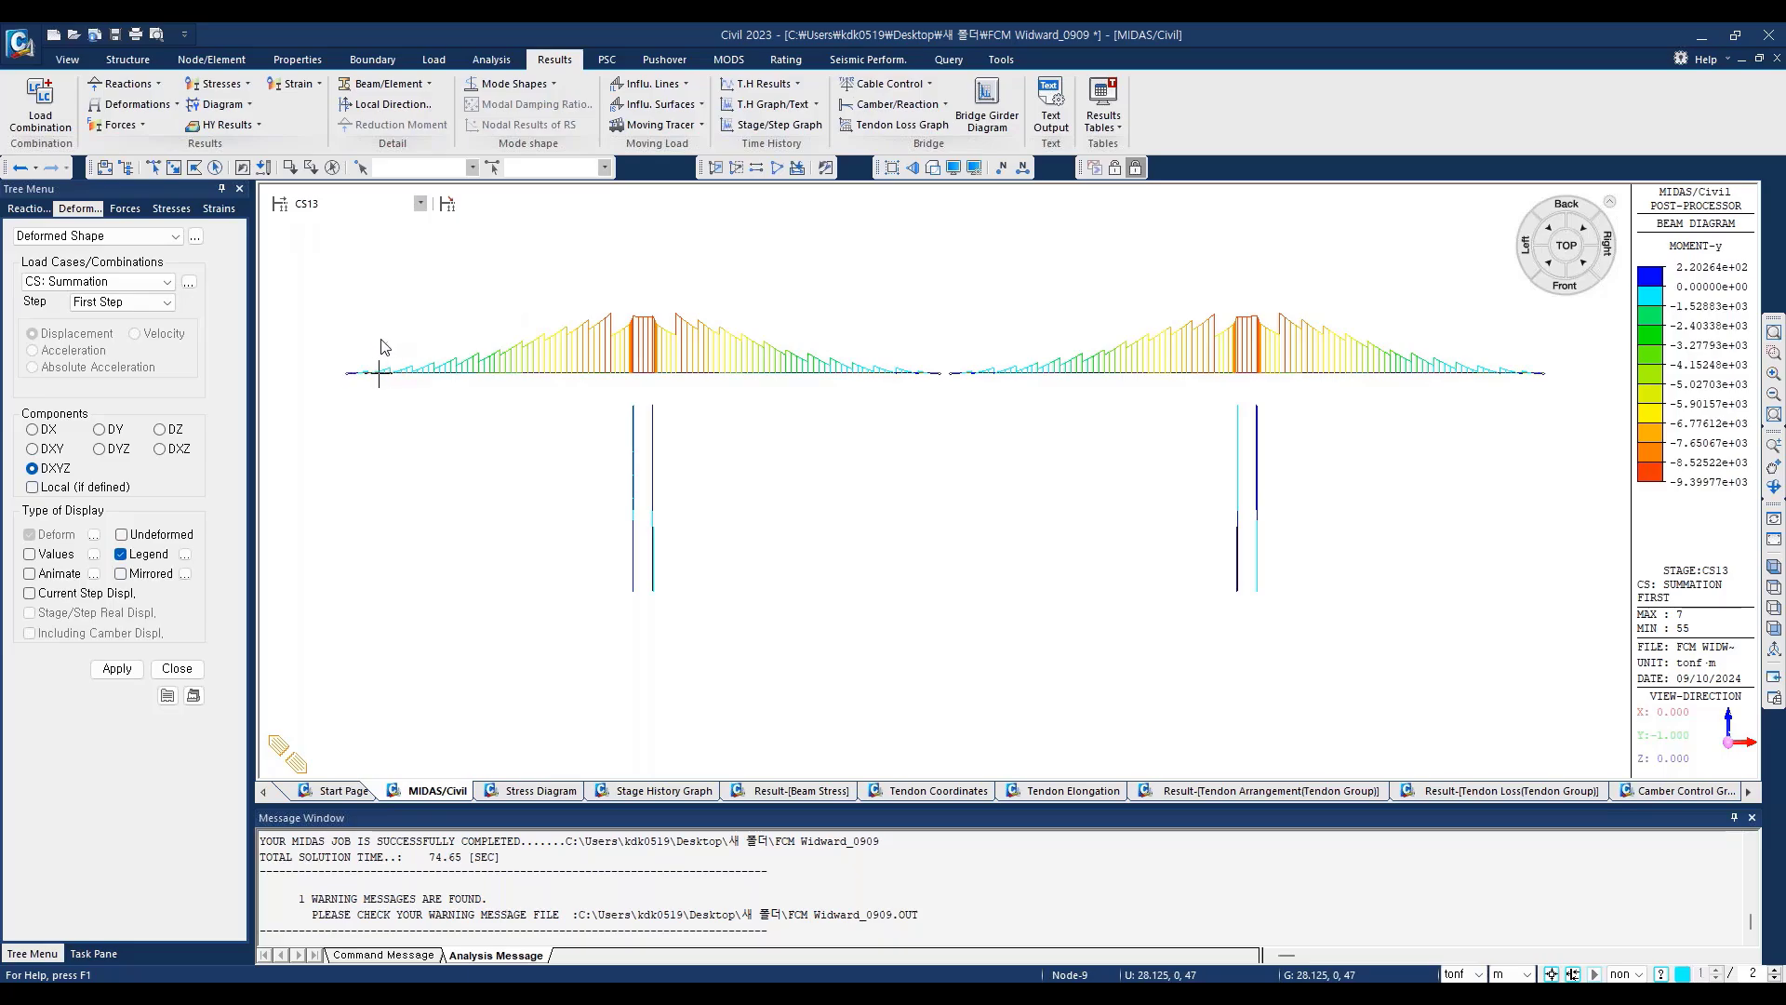
{"action": "mouse_move", "coordinate": [380, 341]}
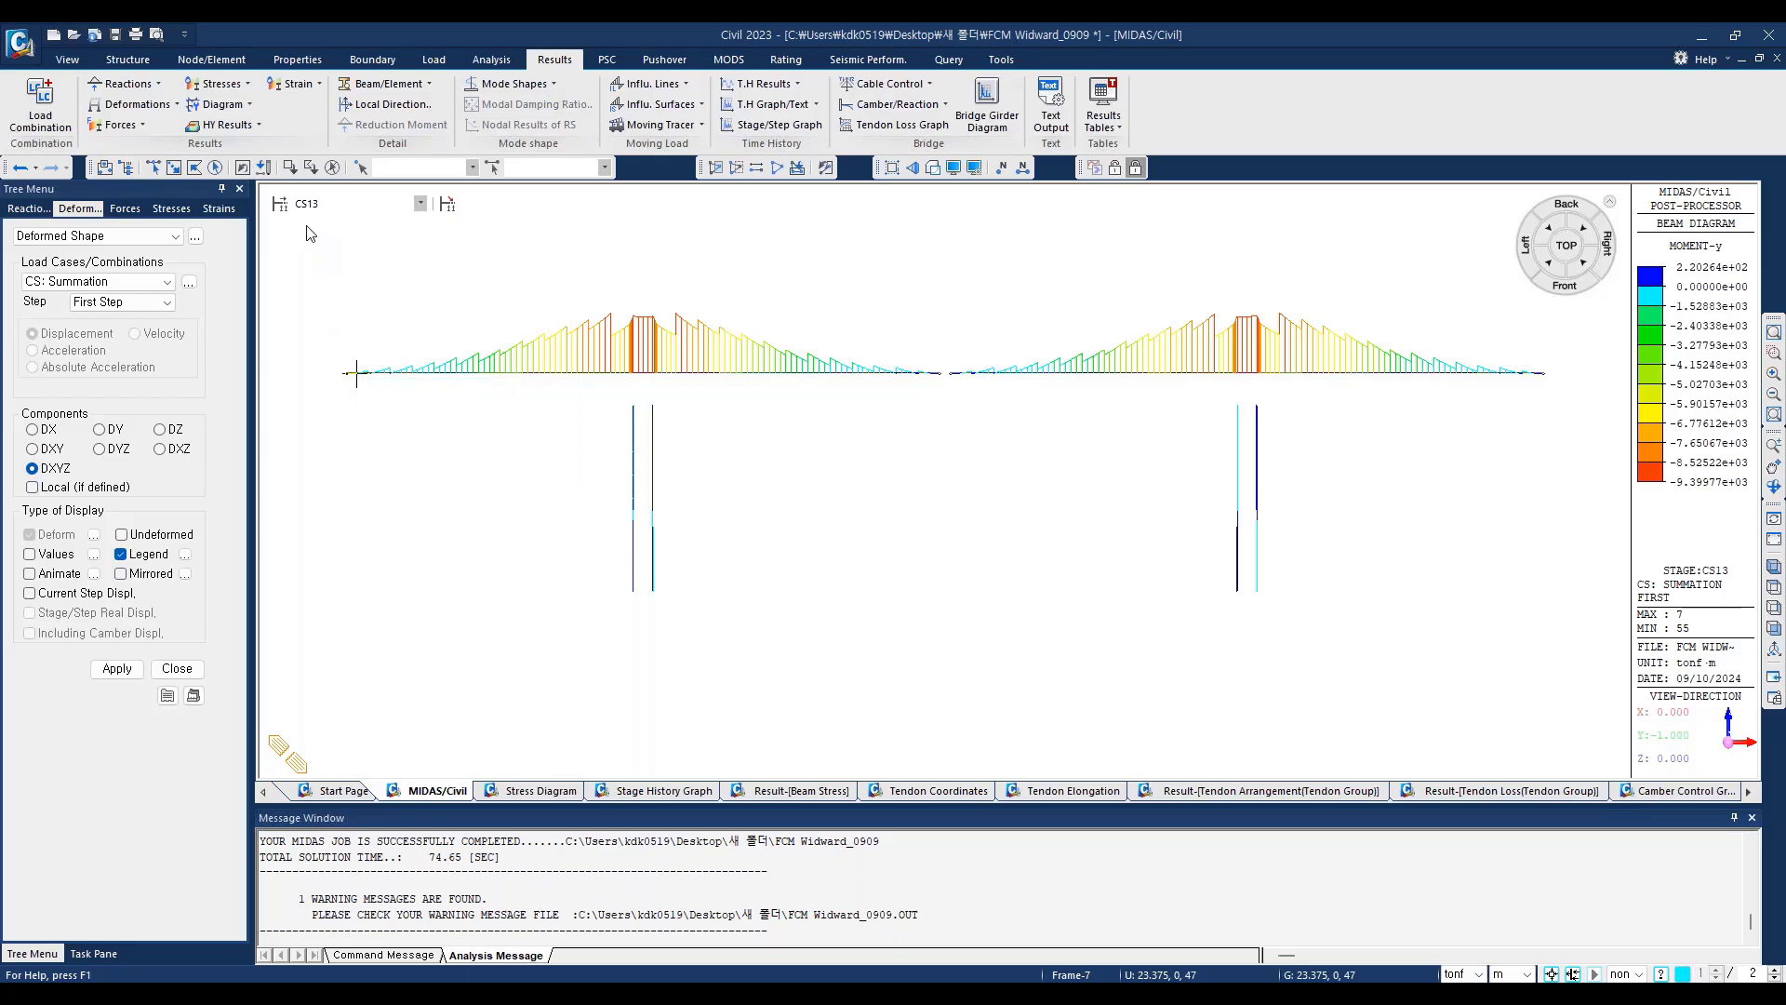
{"action": "left_click", "coordinate": [30, 594]}
{"action": "left_click", "coordinate": [117, 669]}
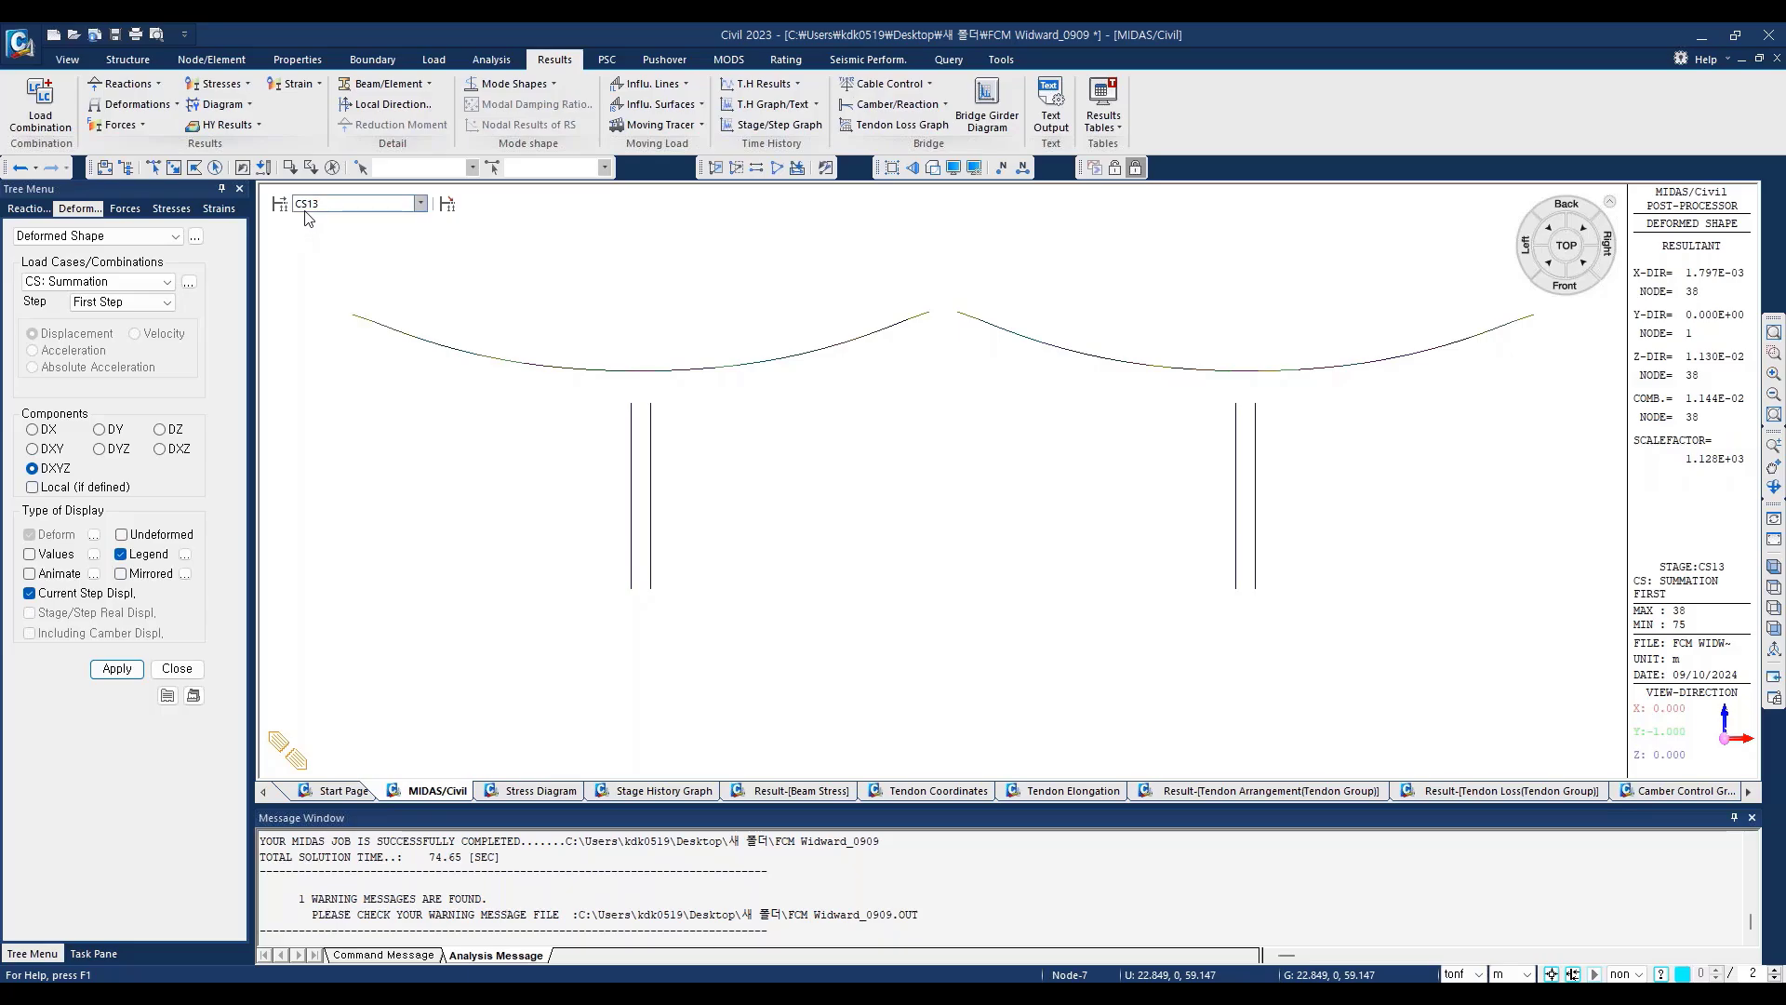
Step: Disable Current Step Displ., redisplay the CS13 deformed shape, and examine the deflection along both cantilever girders
{"action": "left_click", "coordinate": [29, 594]}
{"action": "left_click", "coordinate": [116, 671]}
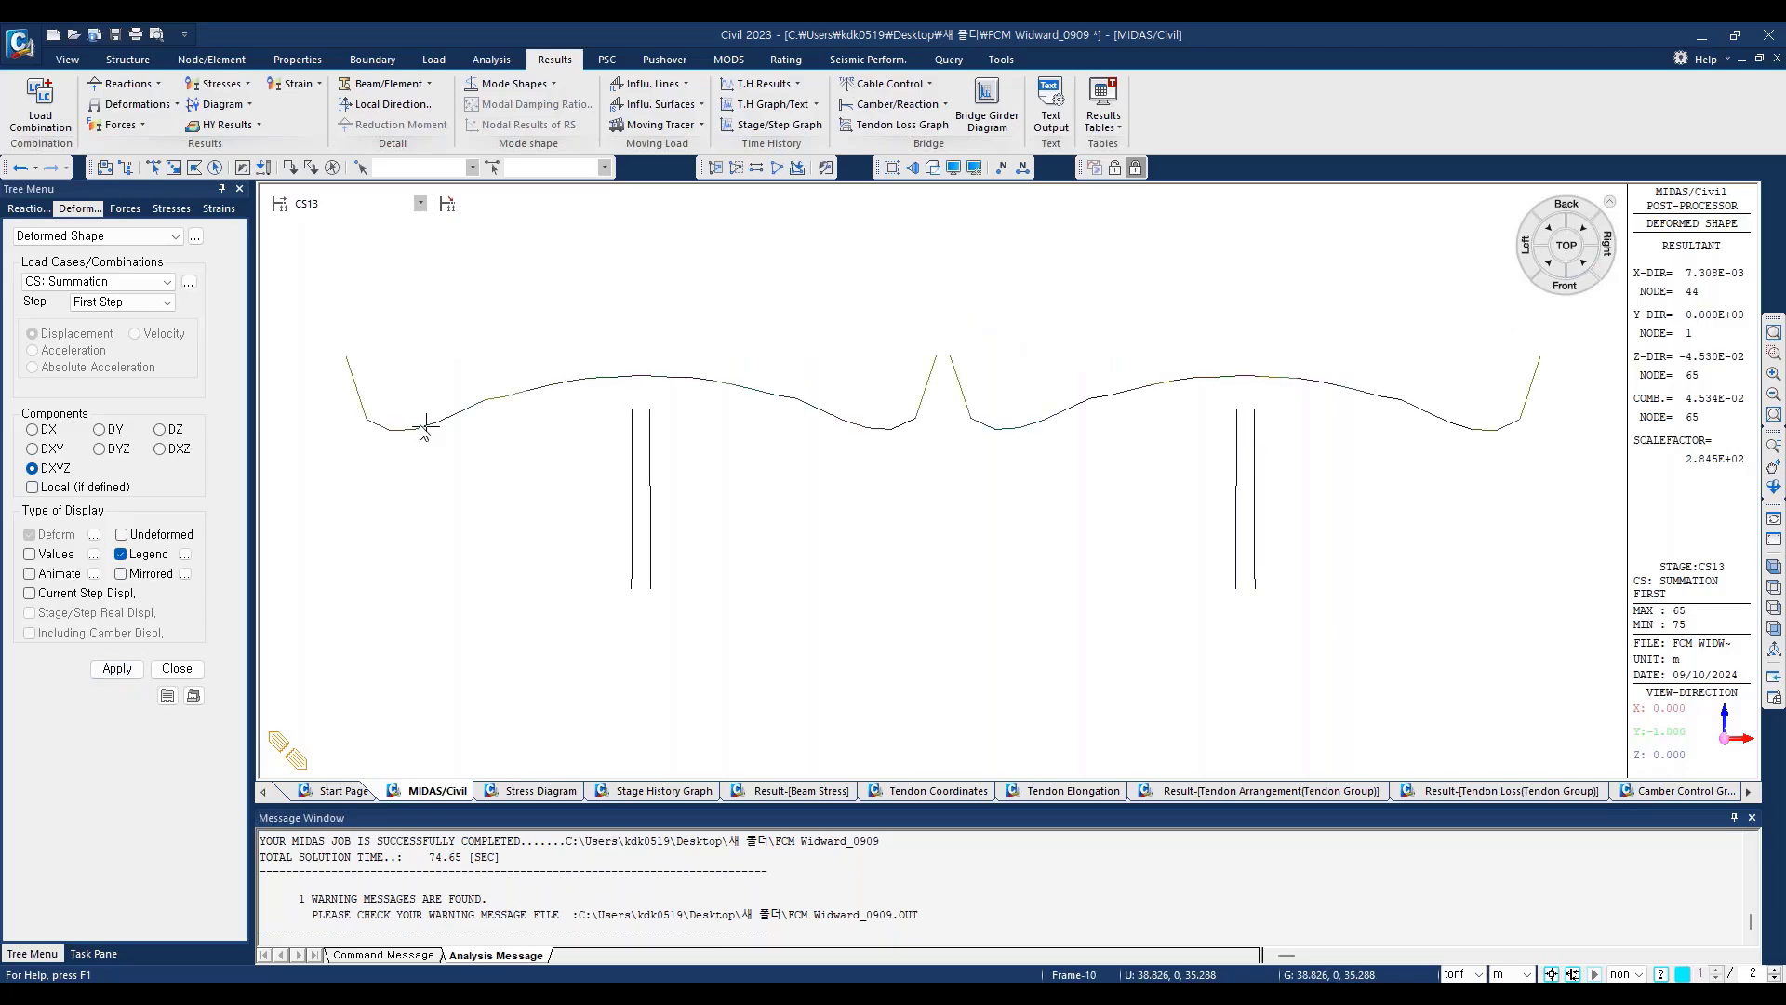
{"action": "mouse_move", "coordinate": [426, 428]}
{"action": "mouse_move", "coordinate": [805, 453]}
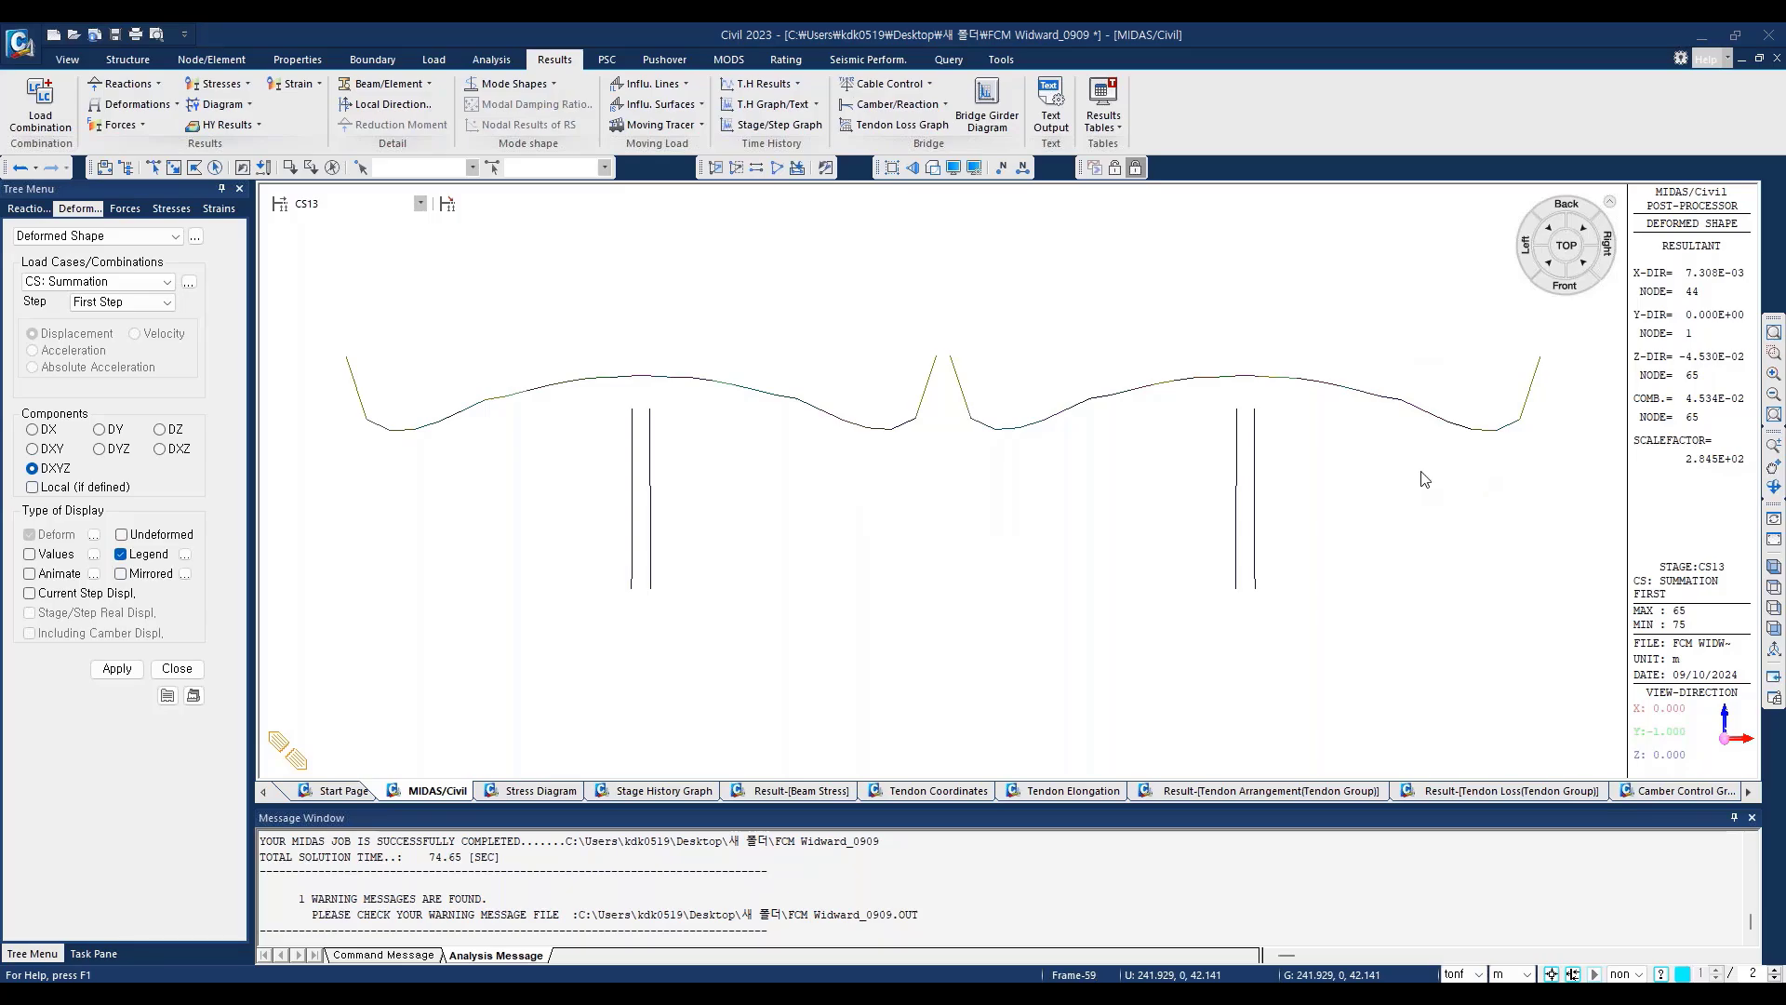
Step: Return to the Beam Diagrams force display settings for the Summation load case
{"action": "left_click", "coordinate": [125, 208]}
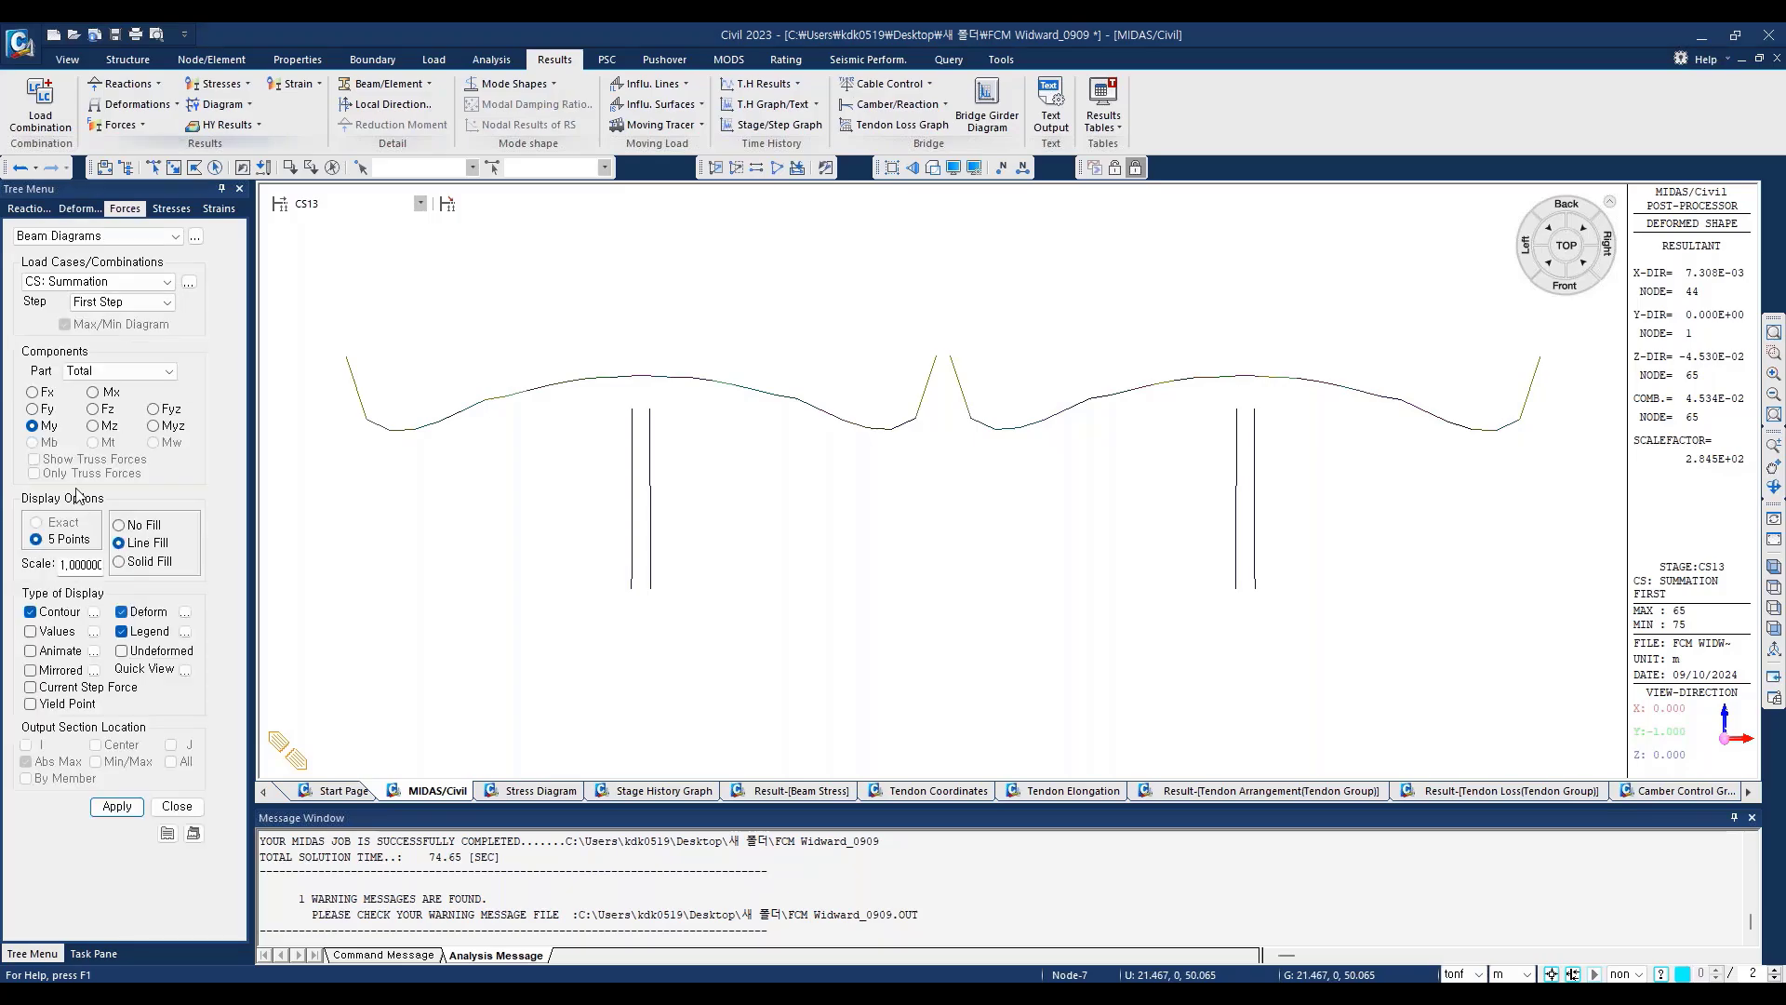